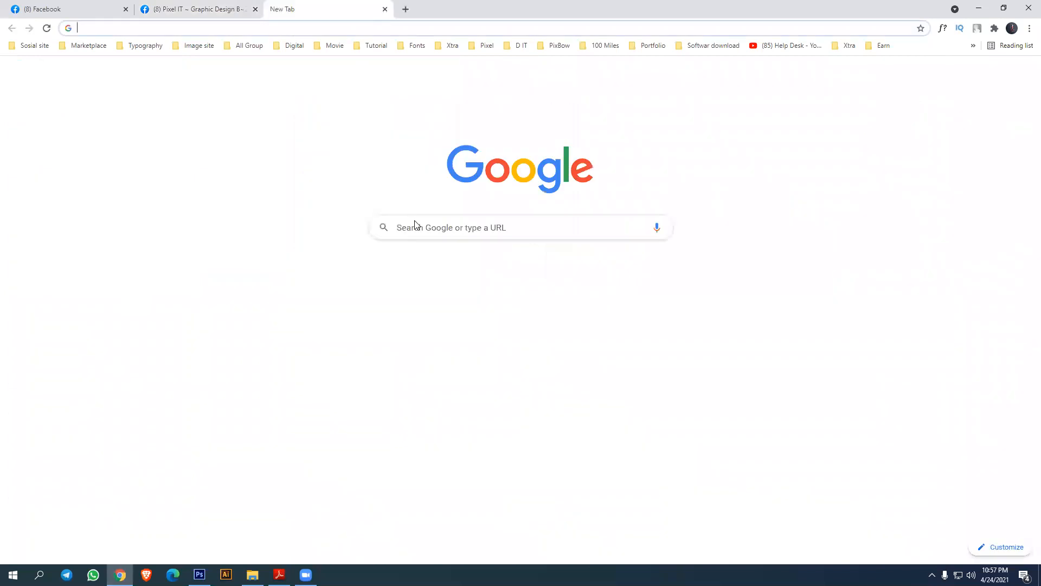
Go to google.com and search for "roboto font free download"
type("google.com")
key("Return")
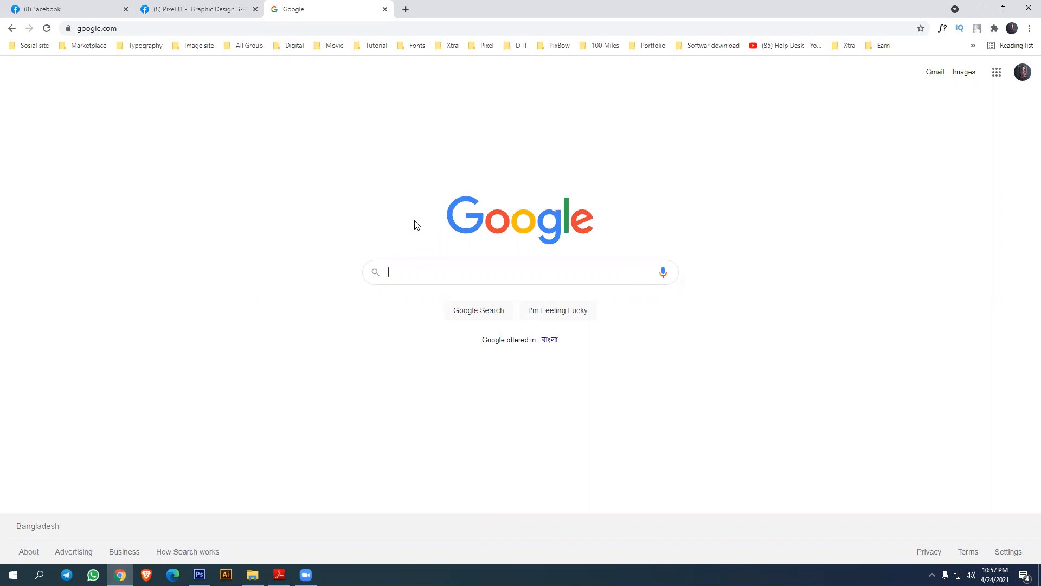
type("roboto")
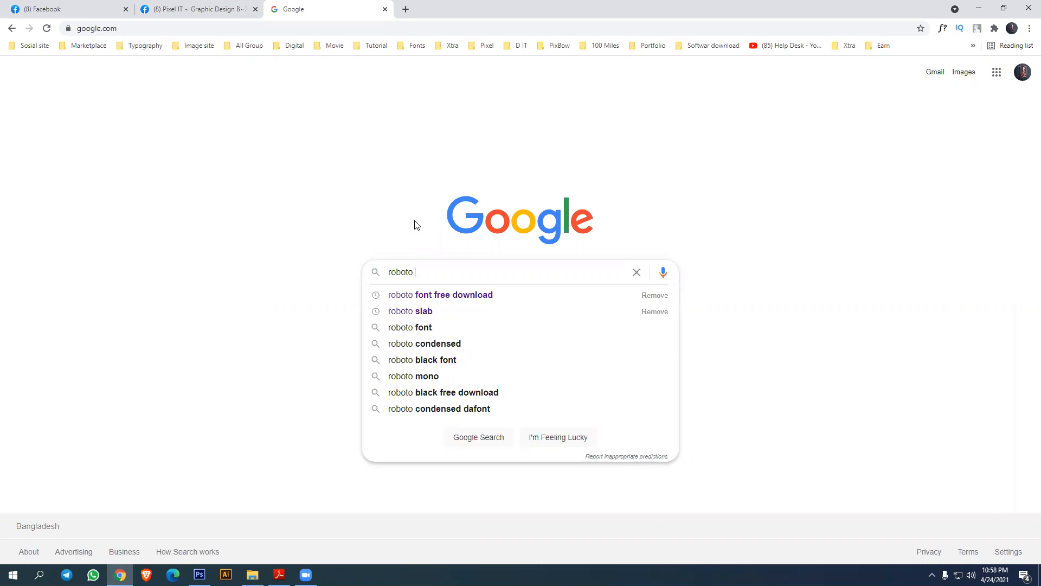
type("font")
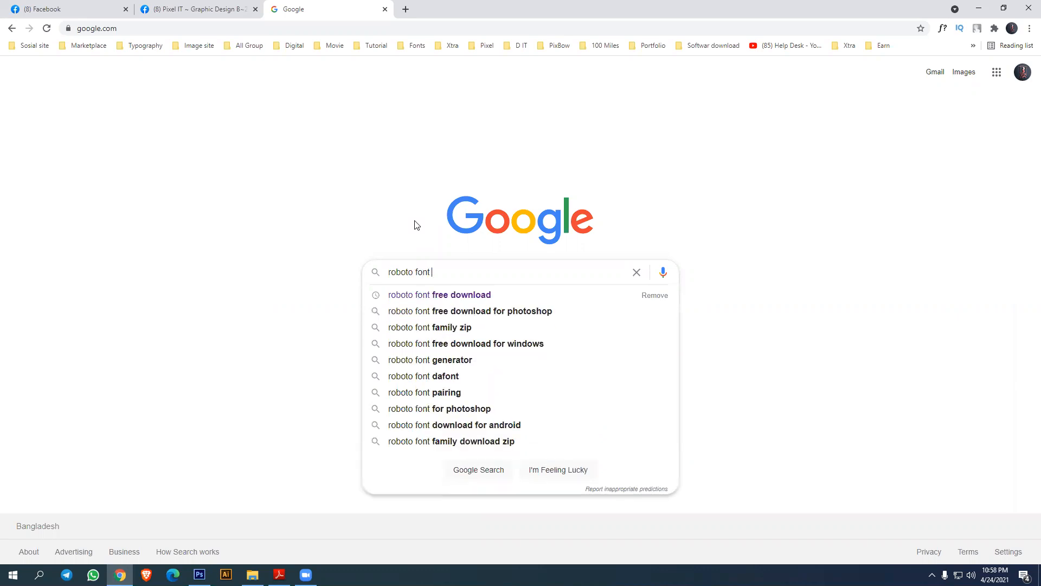
type(" free")
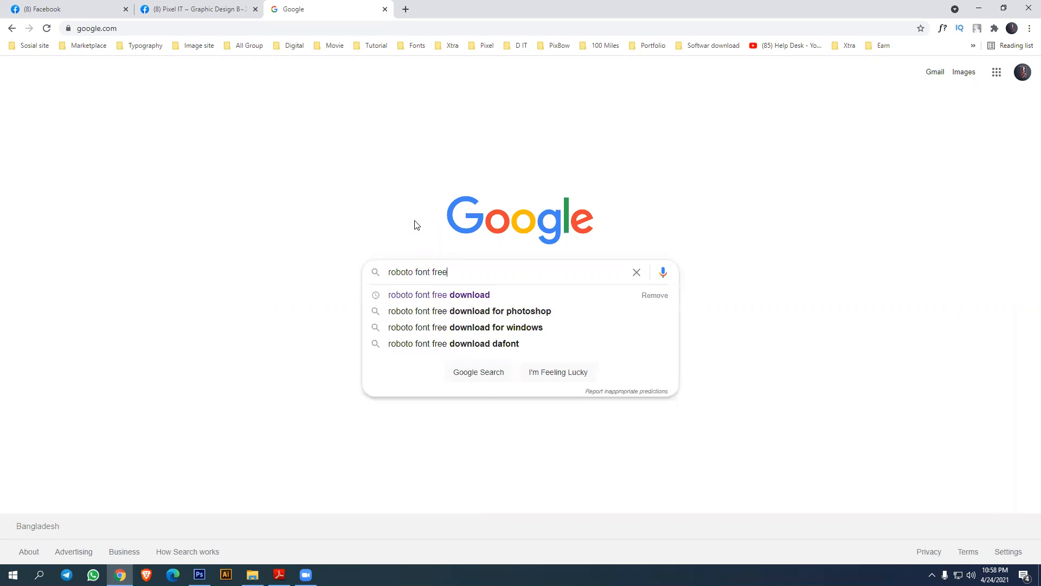
key("Down")
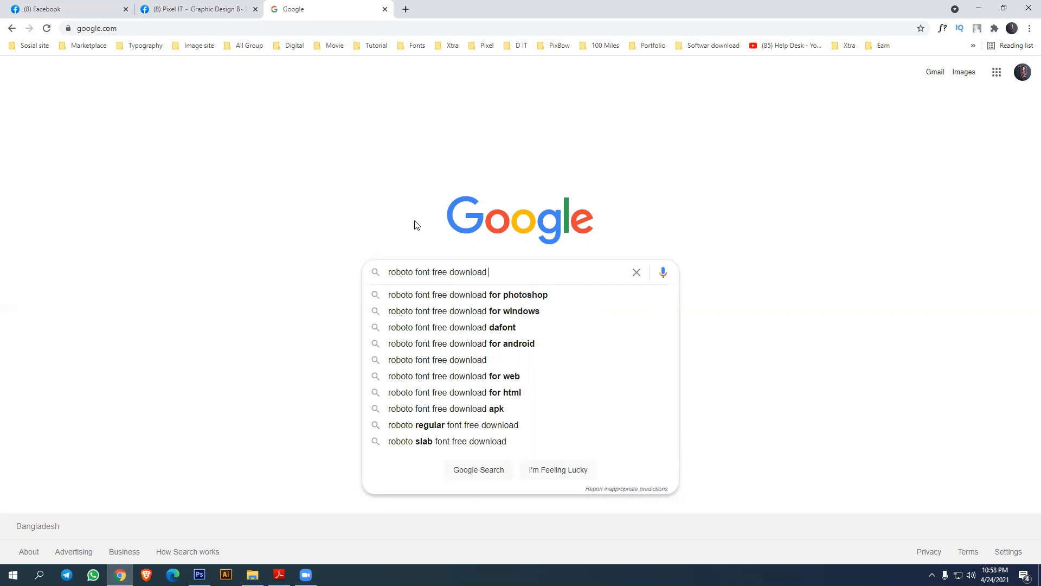
key("Return")
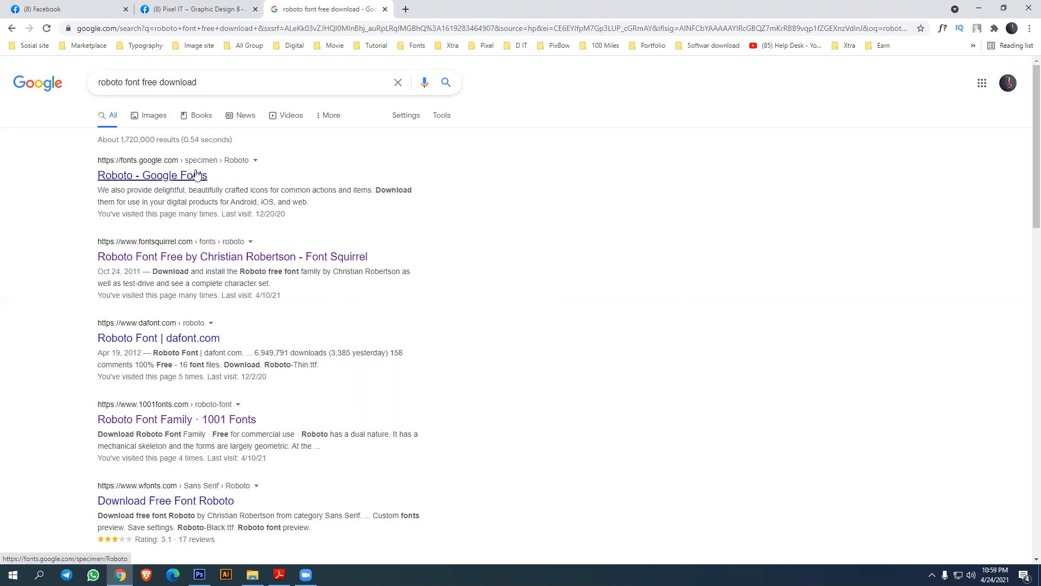
Open the Roboto results from Google Fonts, Font Squirrel and dafont.com in separate new tabs
right_click(145, 175)
left_click(157, 181)
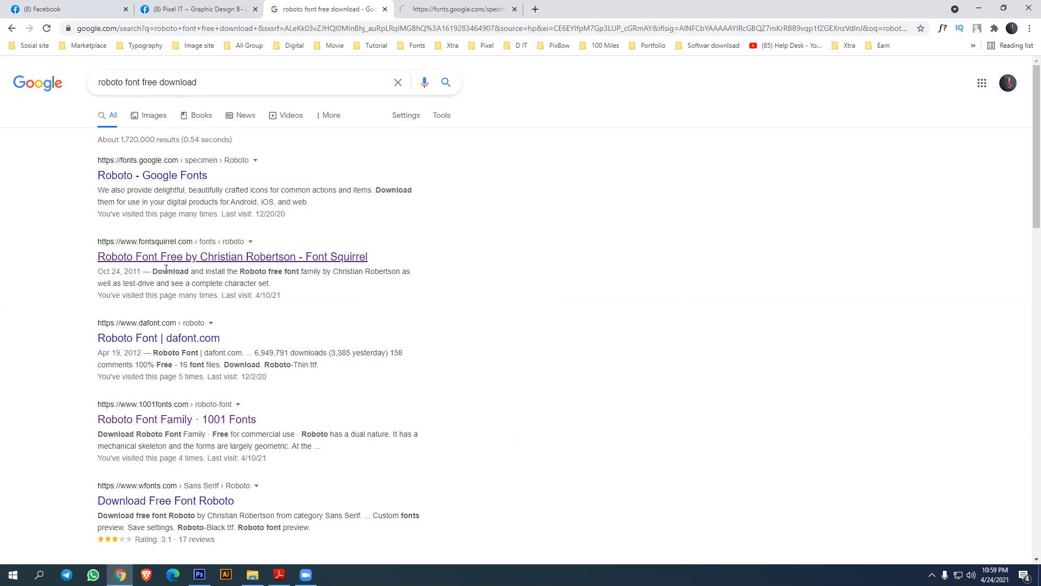
right_click(172, 258)
left_click(182, 264)
right_click(141, 339)
left_click(265, 346)
scroll(290, 339, "down", 2)
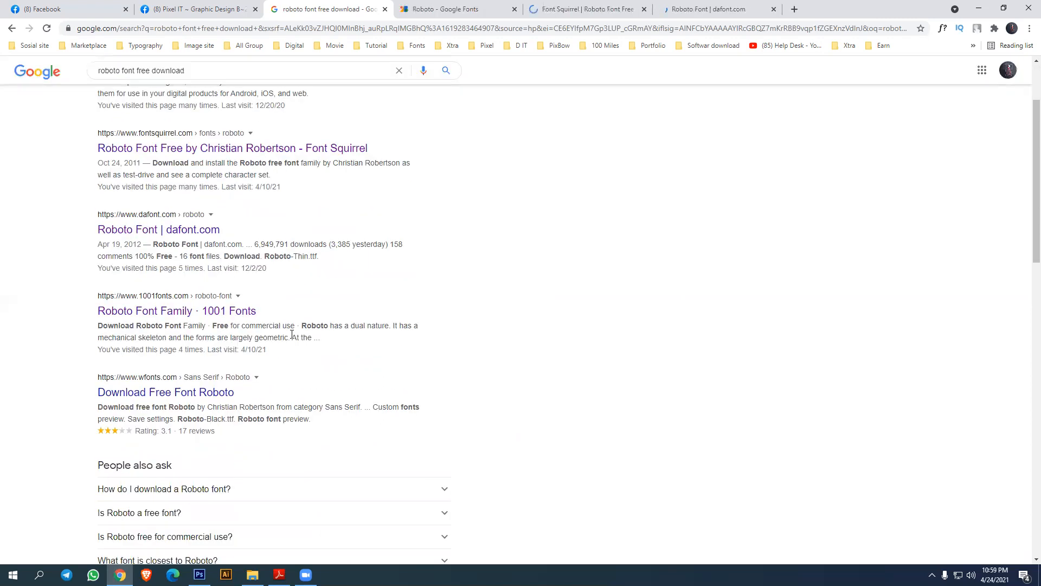
scroll(288, 334, "down", 10)
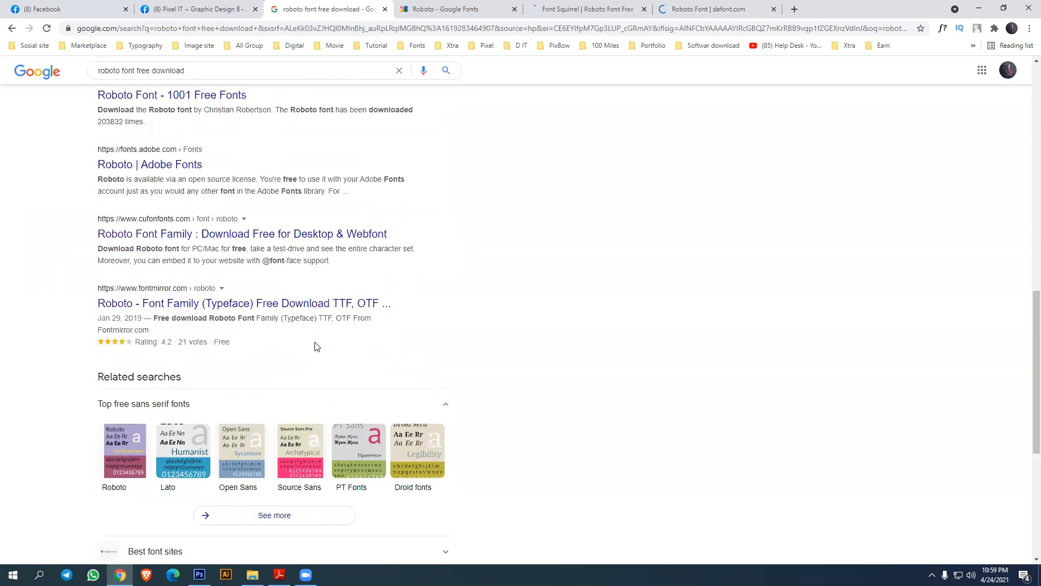
scroll(402, 339, "up", 13)
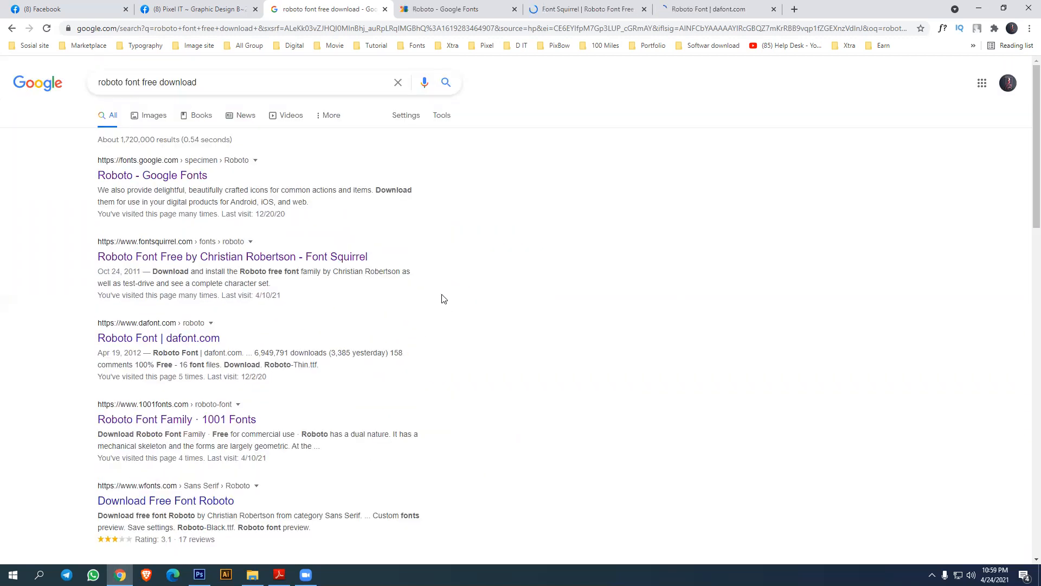
Download the Roboto font family from Google Fonts, Font Squirrel and dafont.com, closing each site's page once its download starts
left_click(457, 7)
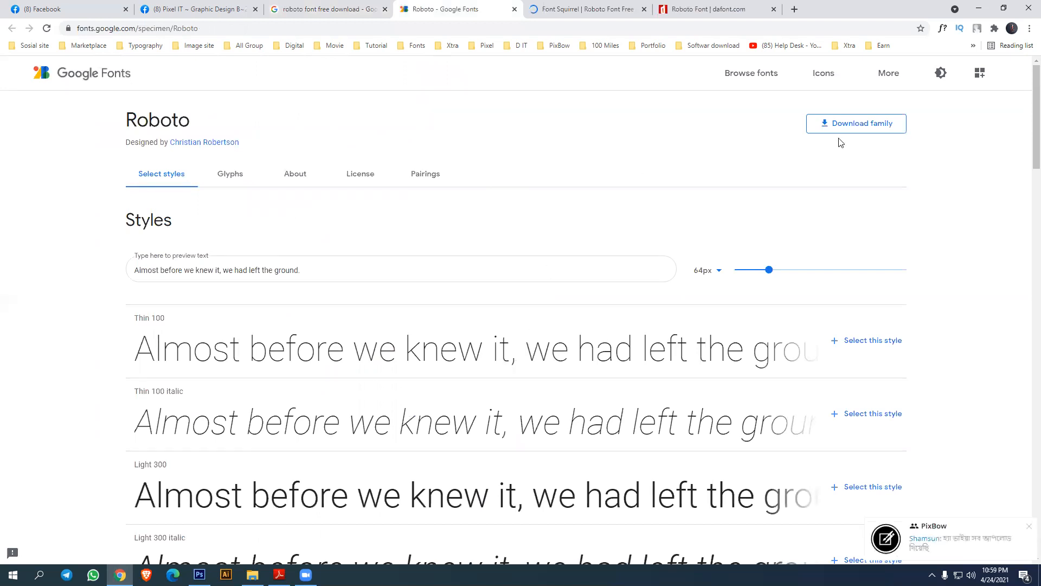
left_click(825, 125)
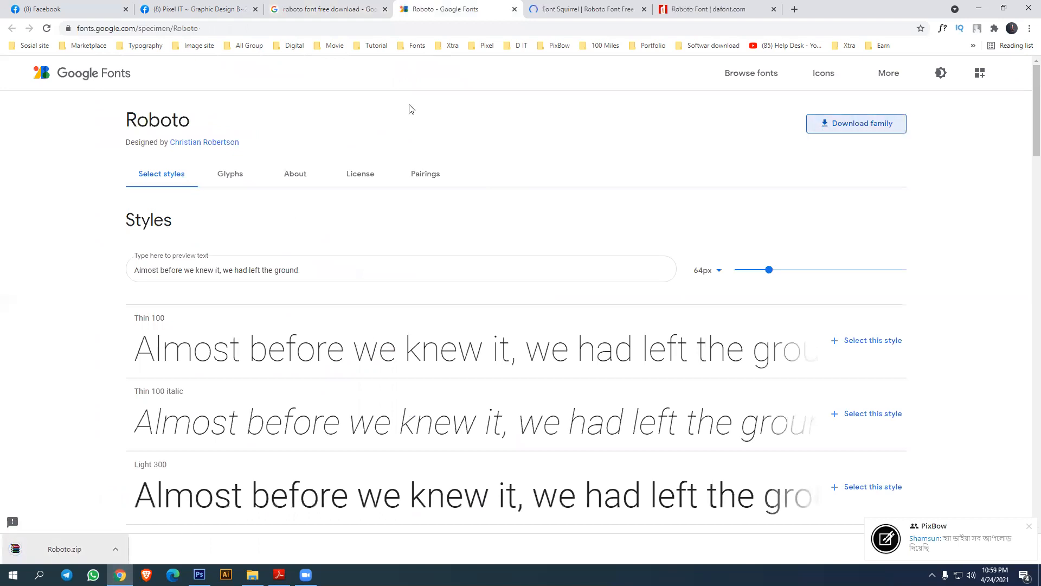
left_click(514, 9)
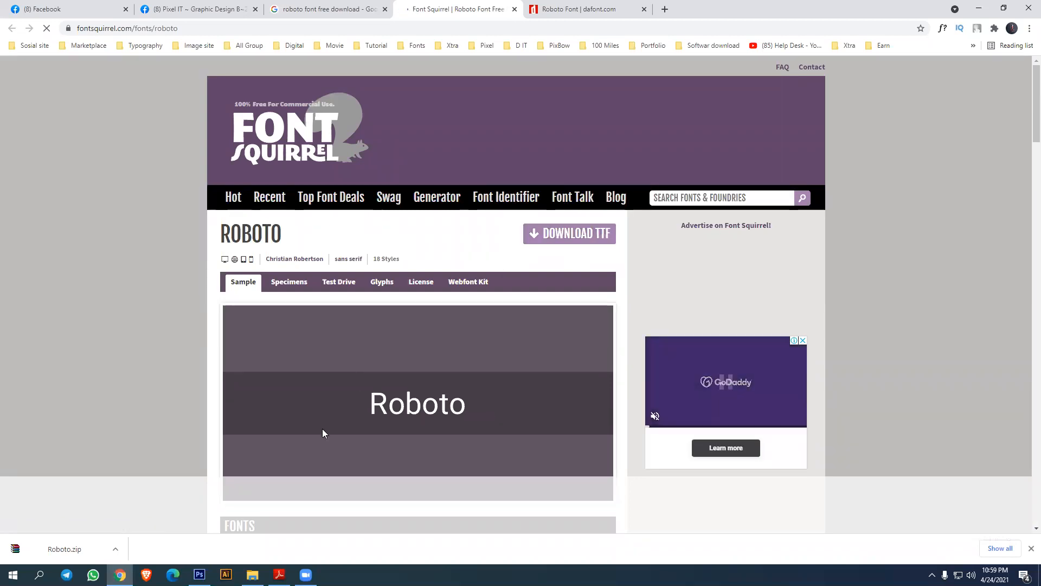
left_click(553, 241)
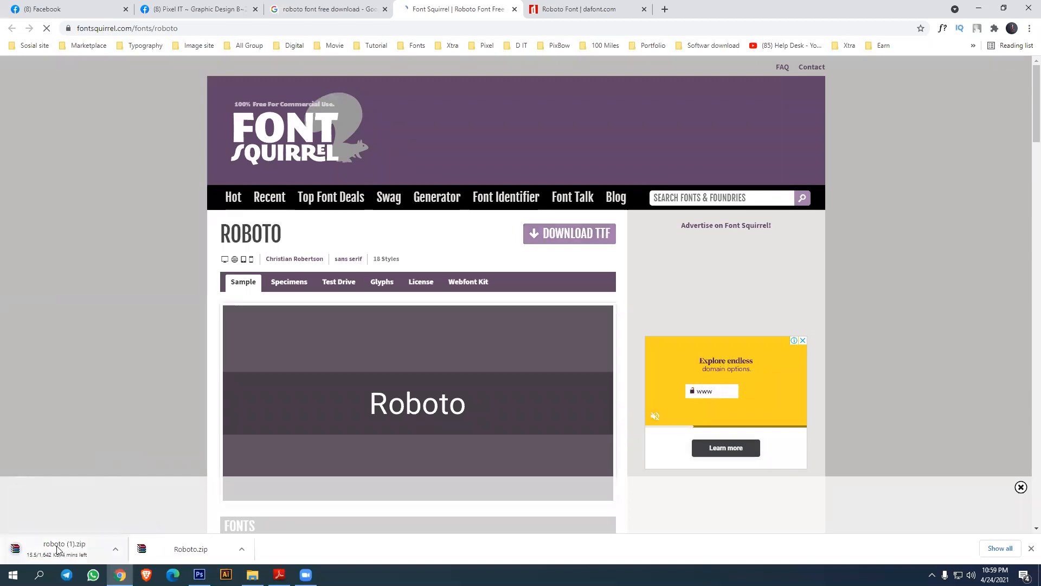
left_click(514, 9)
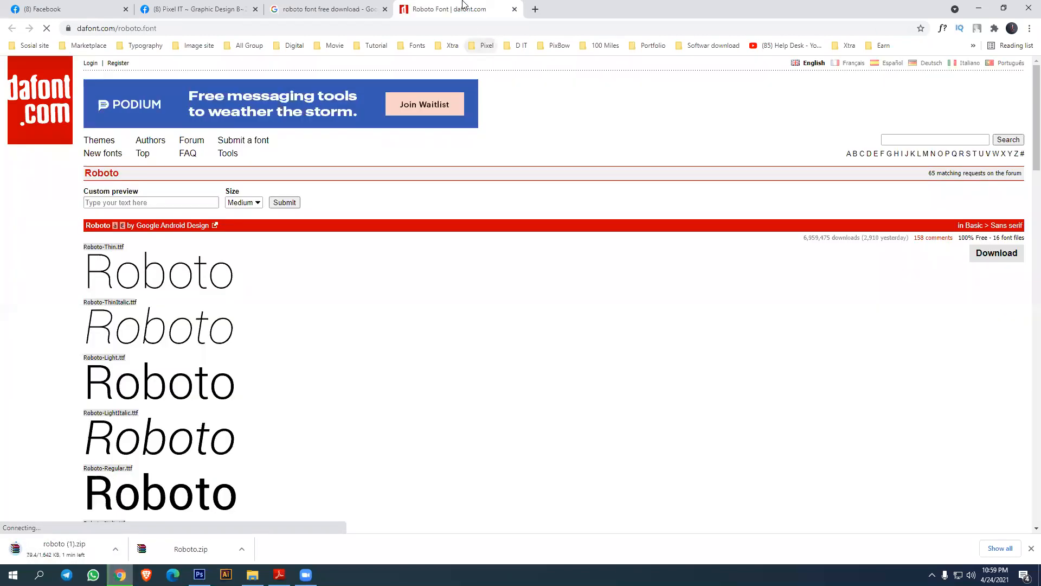
left_click(982, 258)
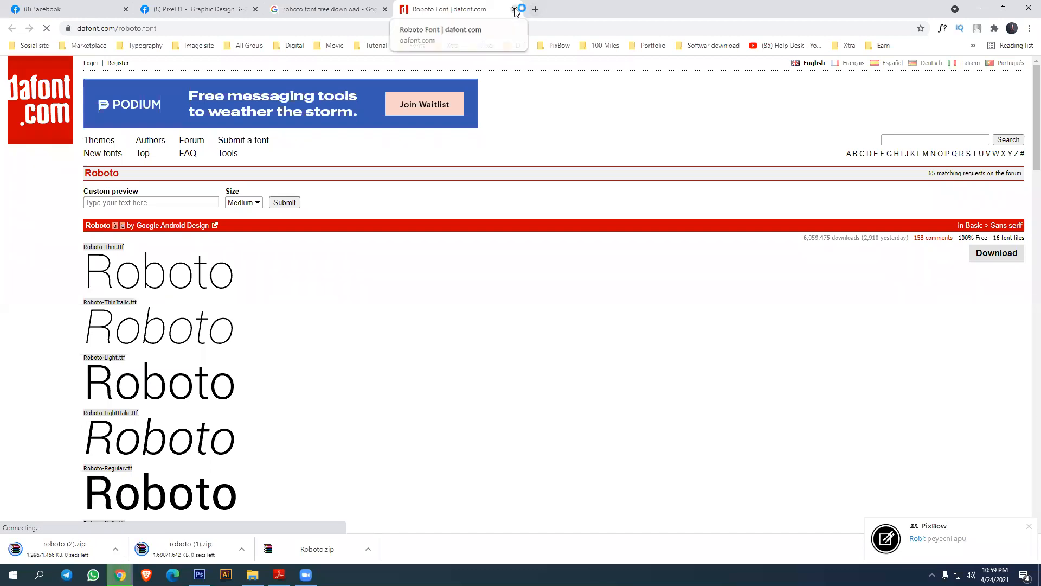
key("ctrl+w")
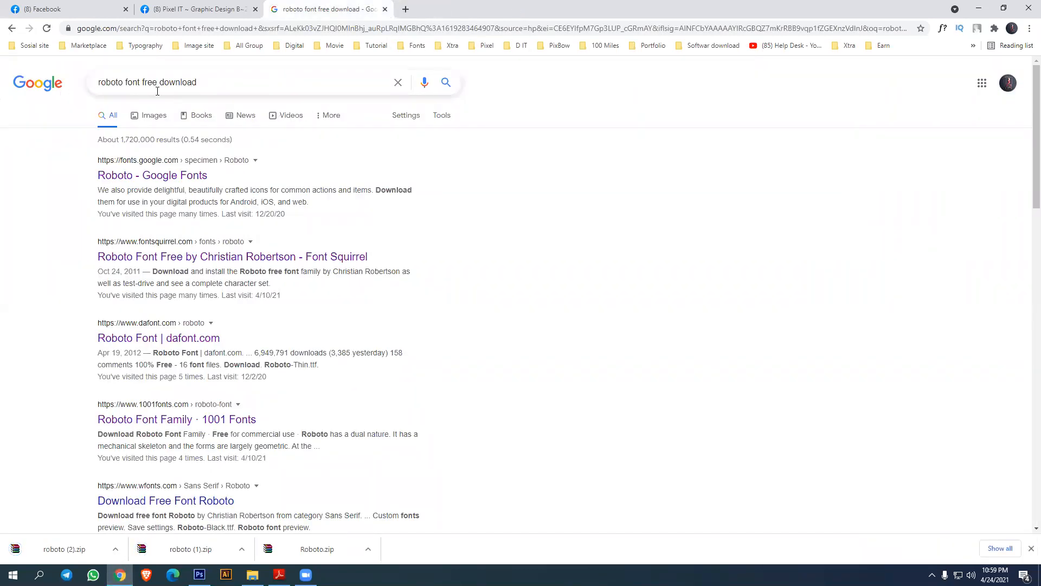
Change the search query to "montserrat font free download" and run it
left_click_drag(123, 86, 66, 87)
type("montserrat")
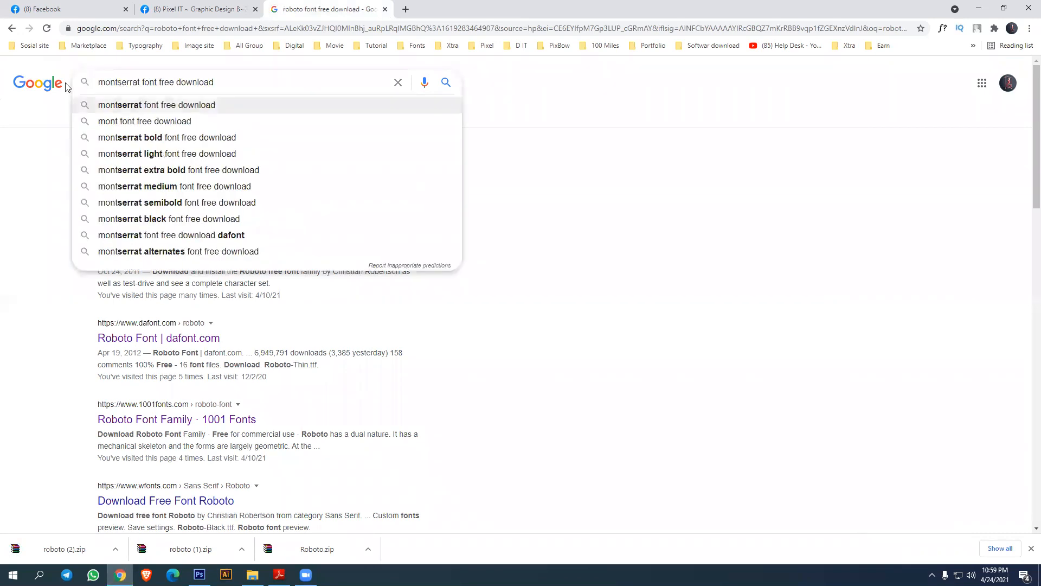
key("Return")
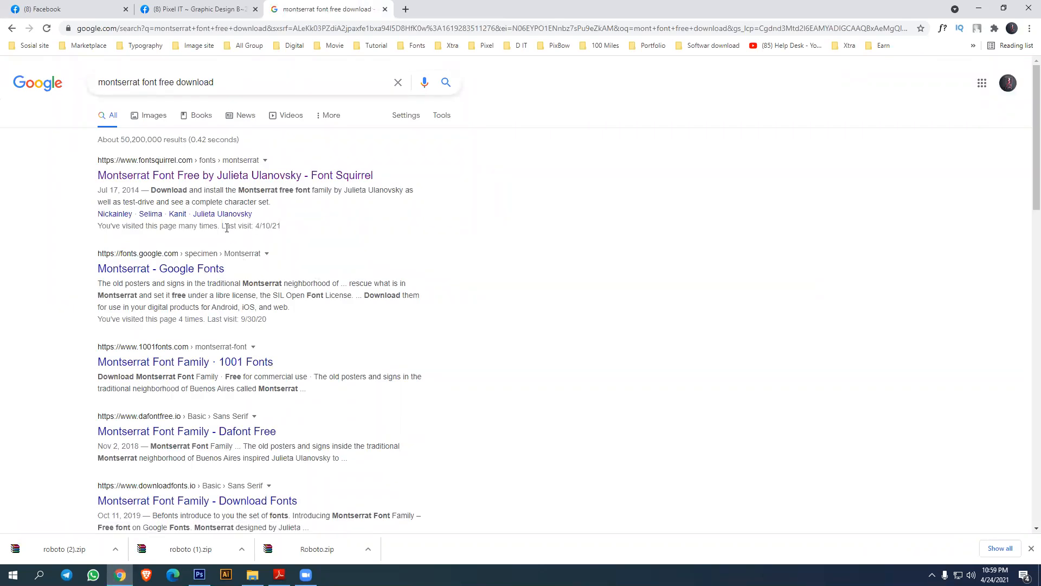
Open the 1001 Fonts result for Montserrat in a new tab, download the font family and close the page
scroll(298, 257, "down", 2)
right_click(161, 255)
left_click(209, 261)
left_click(449, 7)
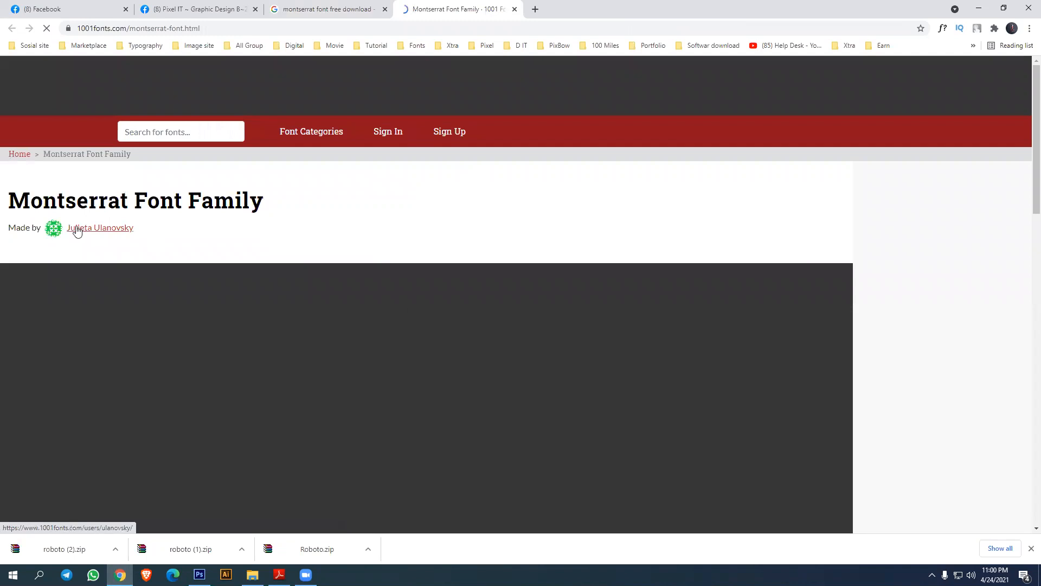
scroll(542, 320, "down", 5)
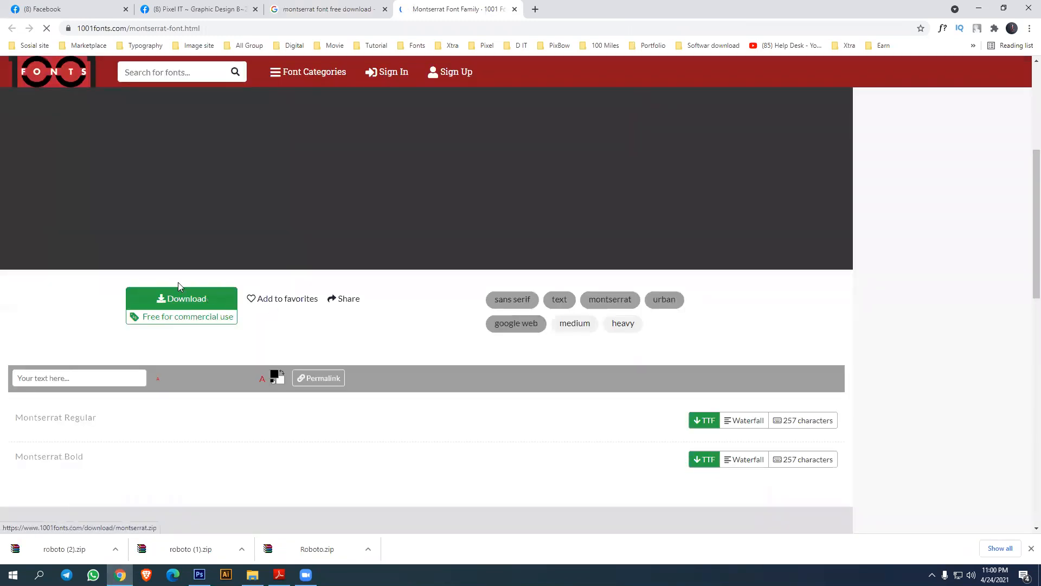
left_click(174, 302)
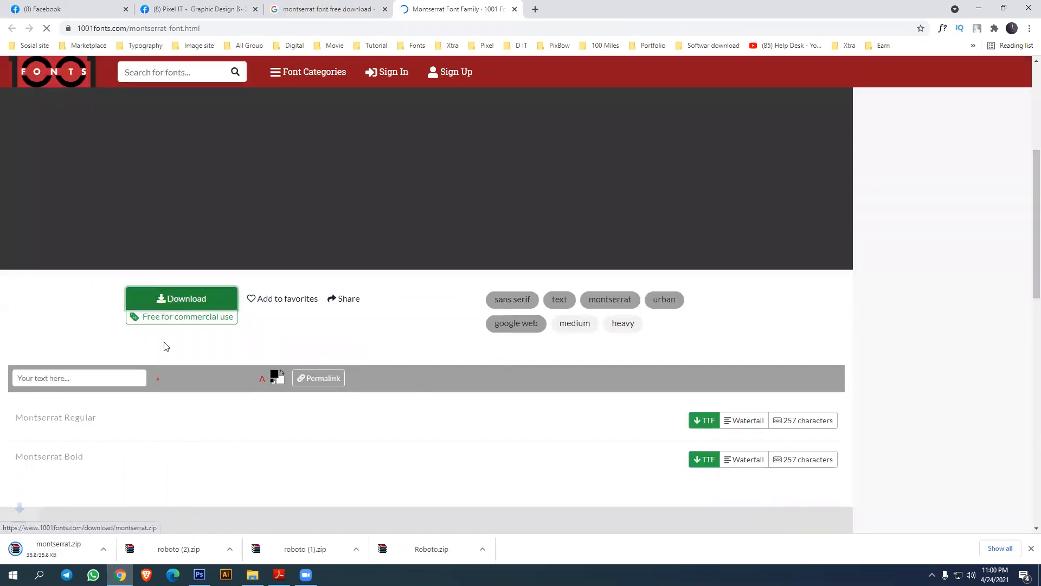
scroll(414, 339, "up", 5)
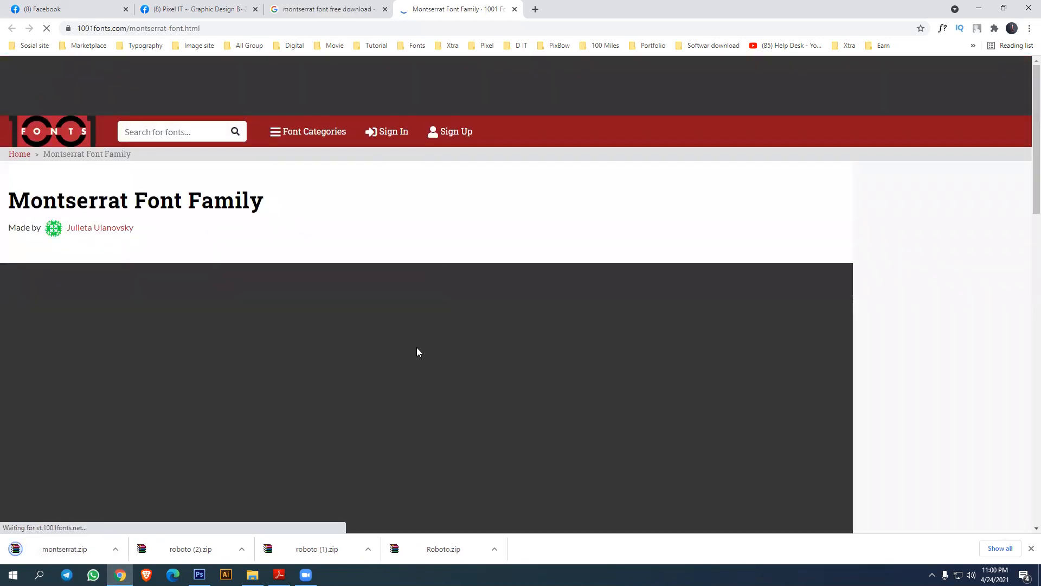
left_click(514, 9)
Open the shared Font Google Drive link from the Pixel IT Facebook group's announcements in a new tab
left_click(221, 6)
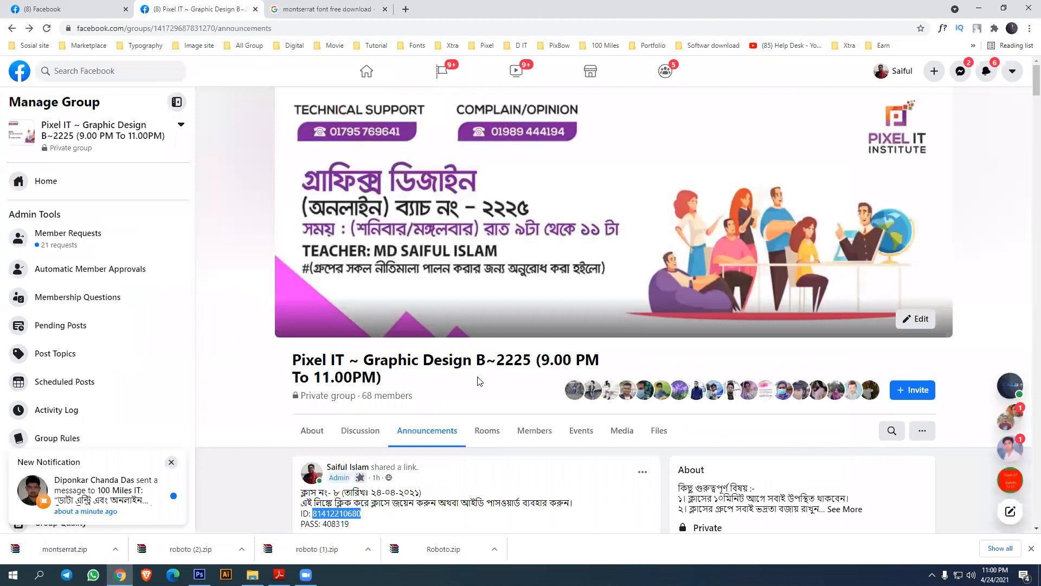
scroll(481, 372, "down", 10)
scroll(525, 364, "down", 7)
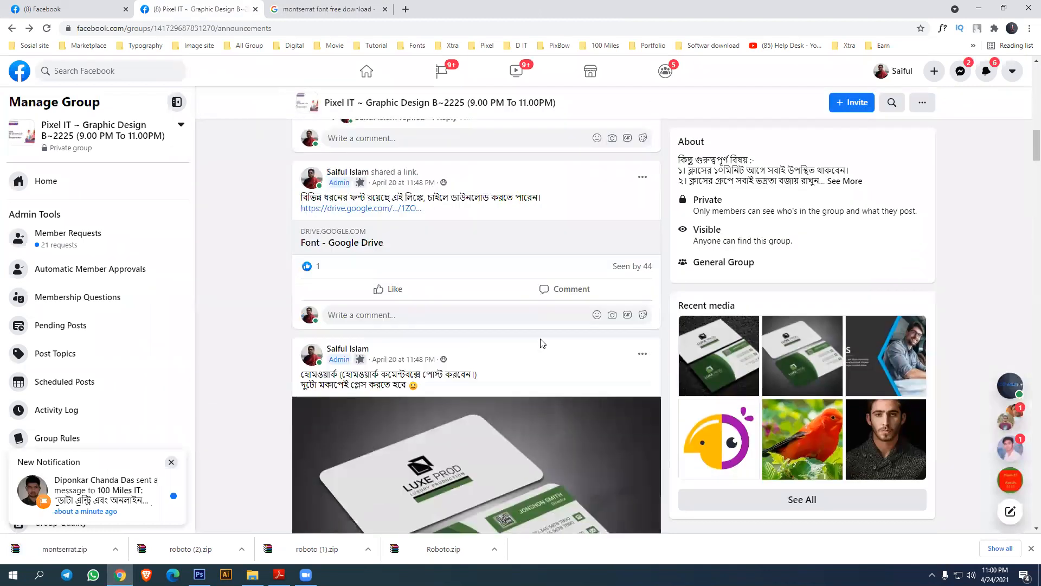
right_click(328, 211)
left_click(359, 217)
left_click(323, 9)
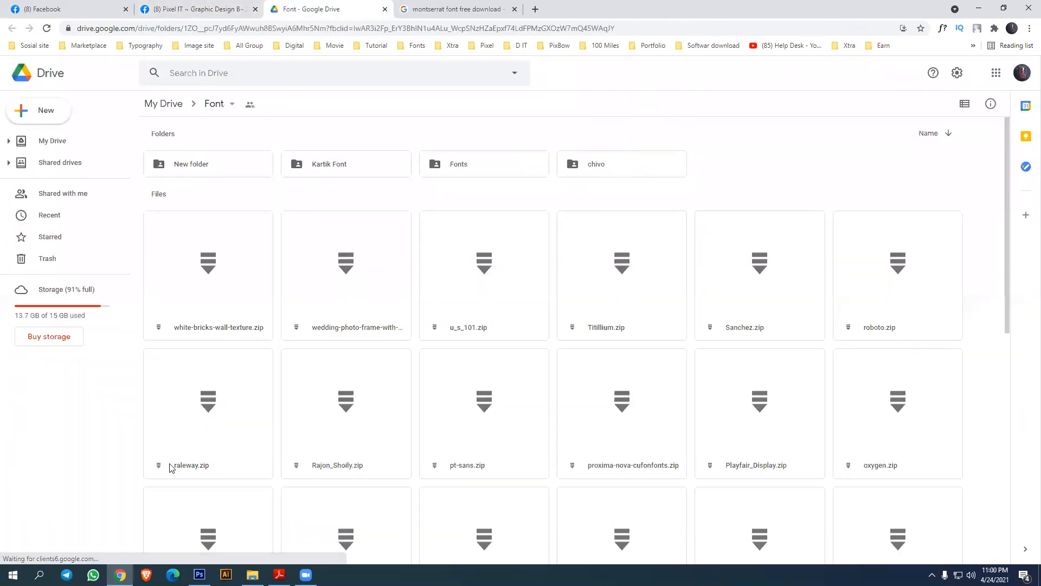
Examine the font archives in the shared Font folder and open its subfolder named New folder
scroll(814, 315, "down", 3)
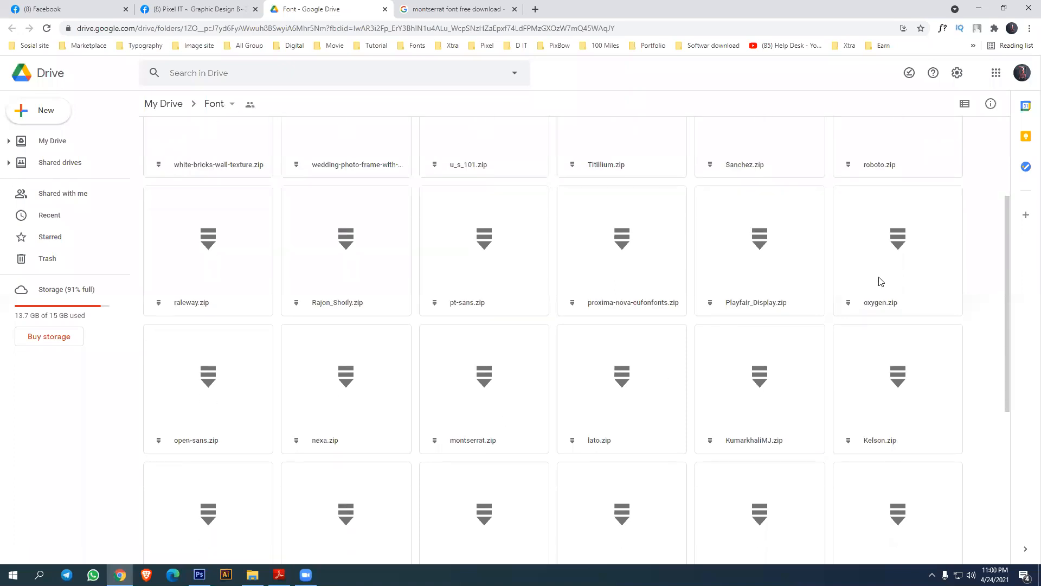
scroll(881, 281, "up", 1)
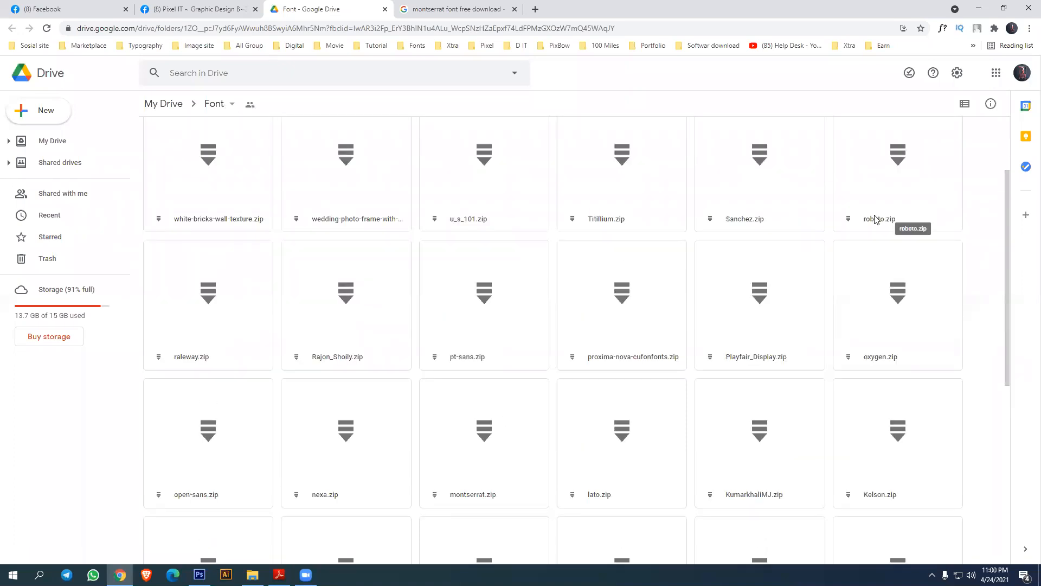
scroll(521, 388, "down", 2)
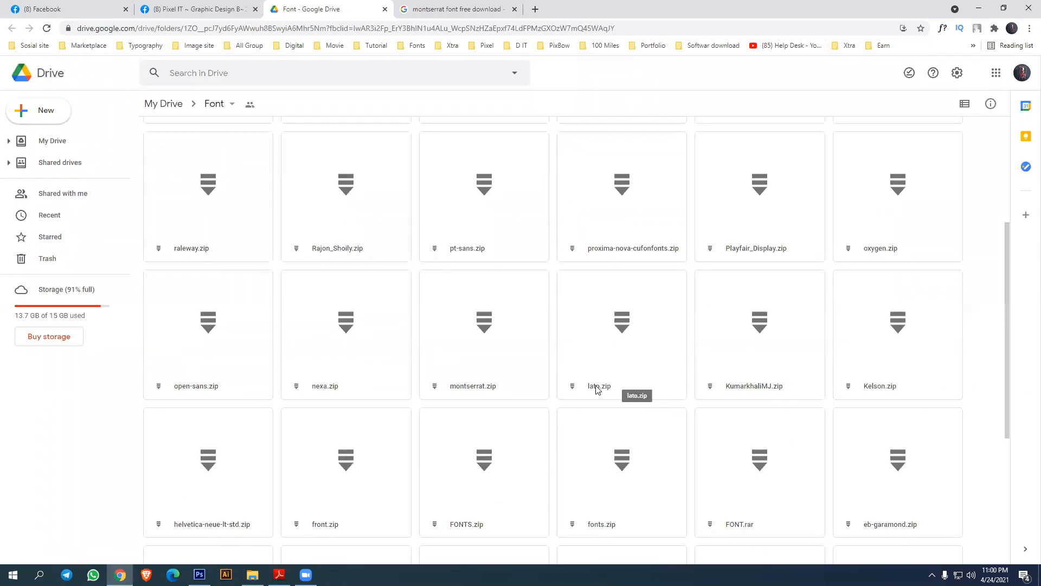
scroll(597, 390, "down", 2)
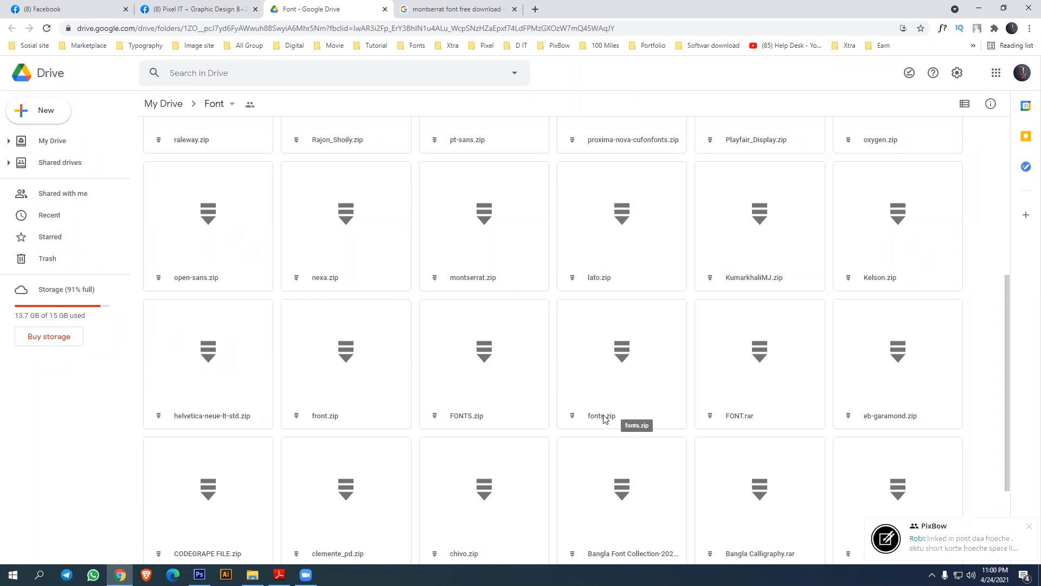
scroll(612, 418, "down", 3)
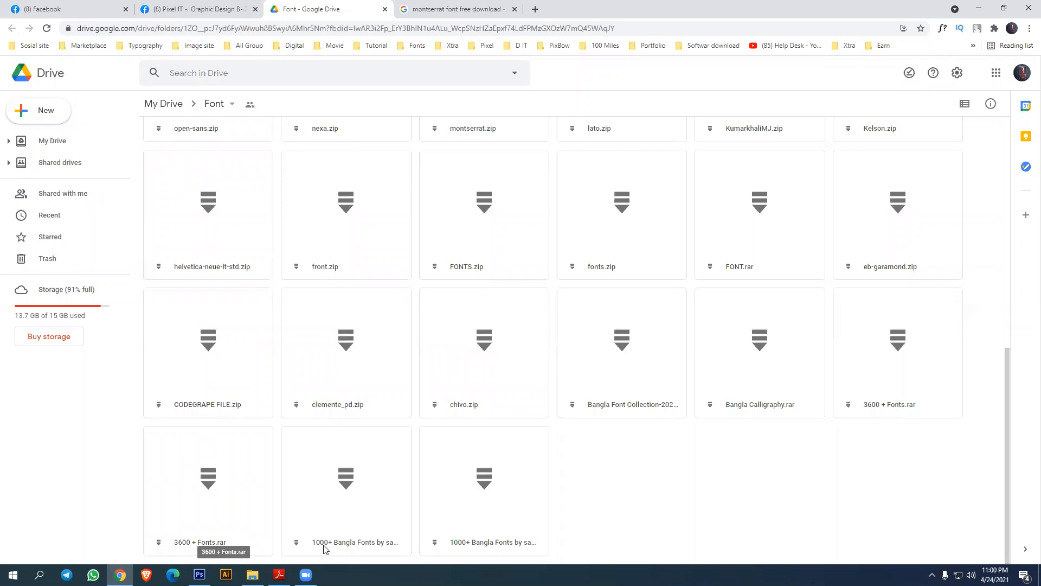
scroll(577, 529, "up", 10)
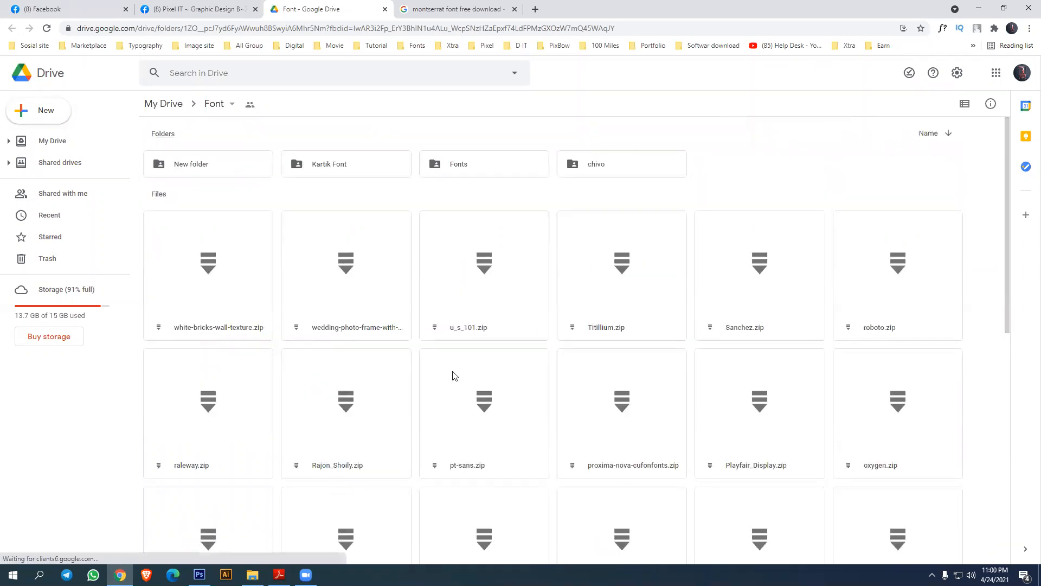
double_click(208, 158)
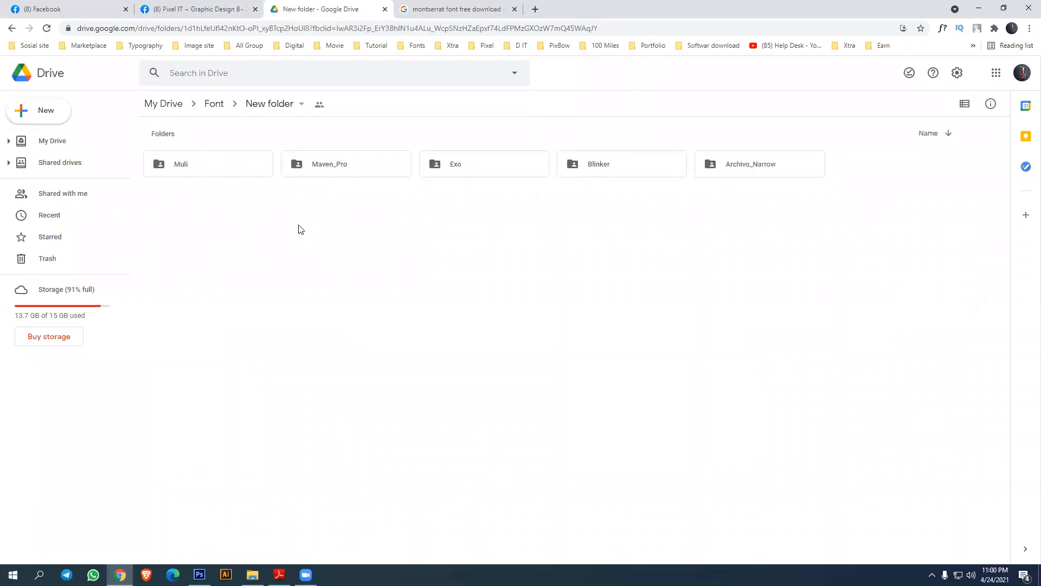
Close the Google Drive page and return to the Montserrat search results
left_click(385, 9)
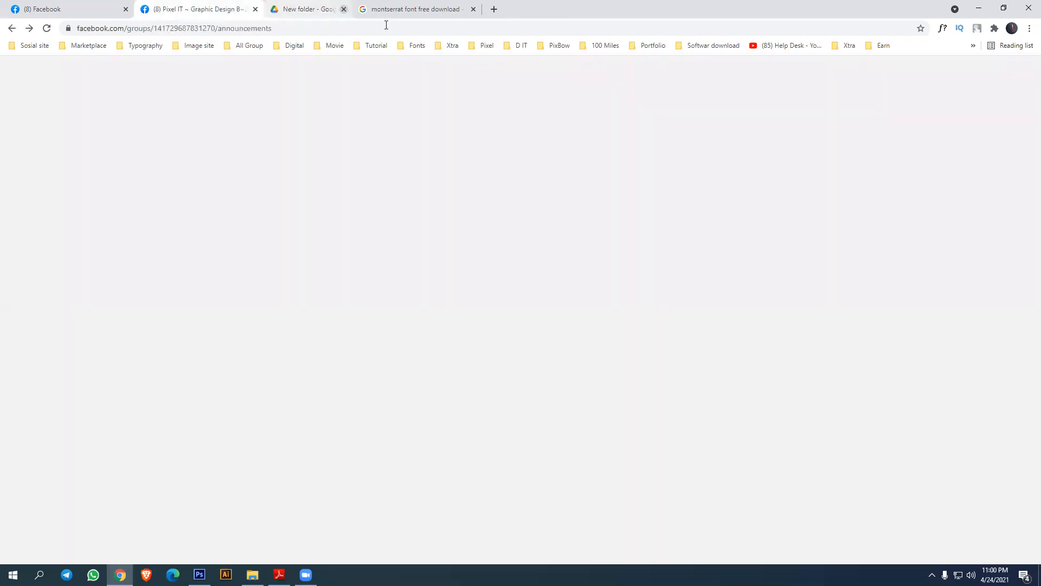
left_click(386, 9)
scroll(393, 372, "up", 2)
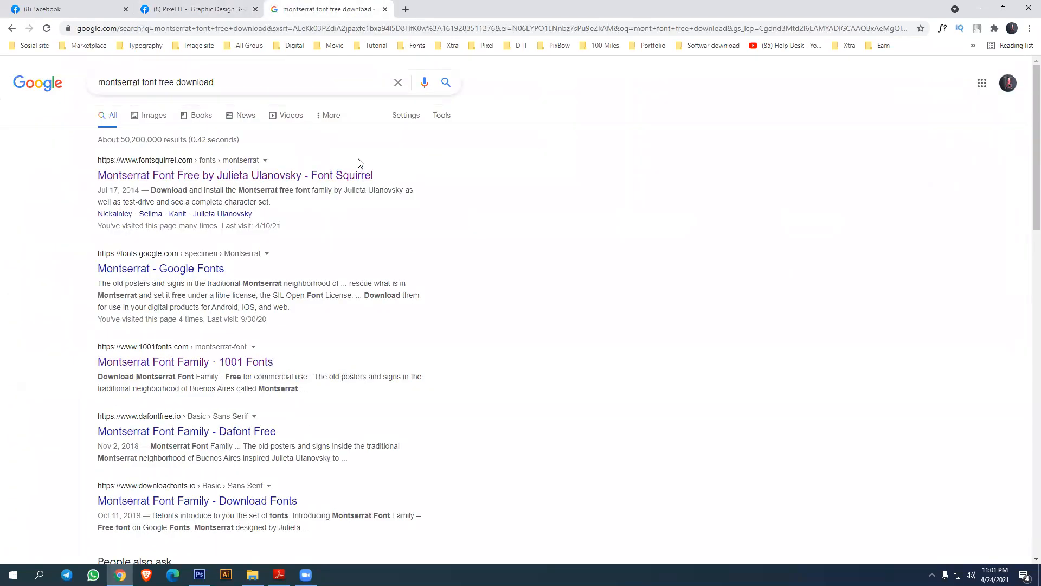
Minimize the browser and open the Downloads folder in File Explorer to locate the downloaded font archives
left_click(979, 8)
left_click(979, 7)
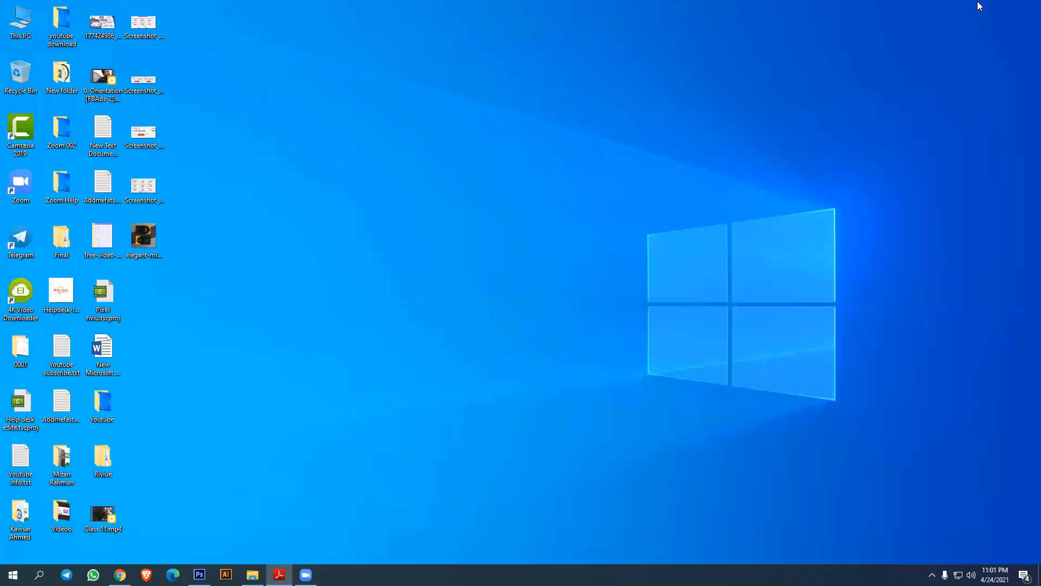
double_click(33, 33)
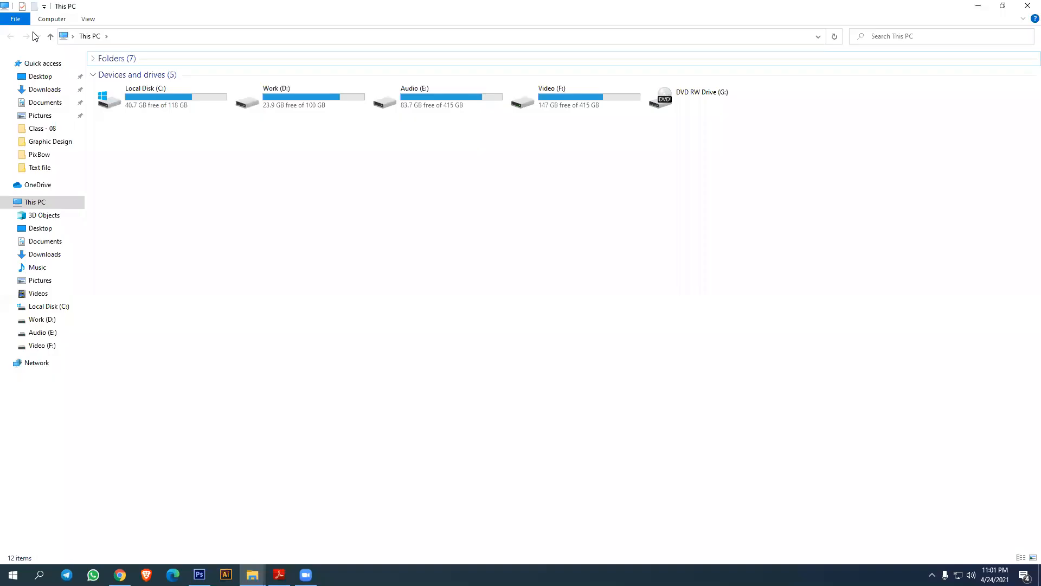
left_click(45, 90)
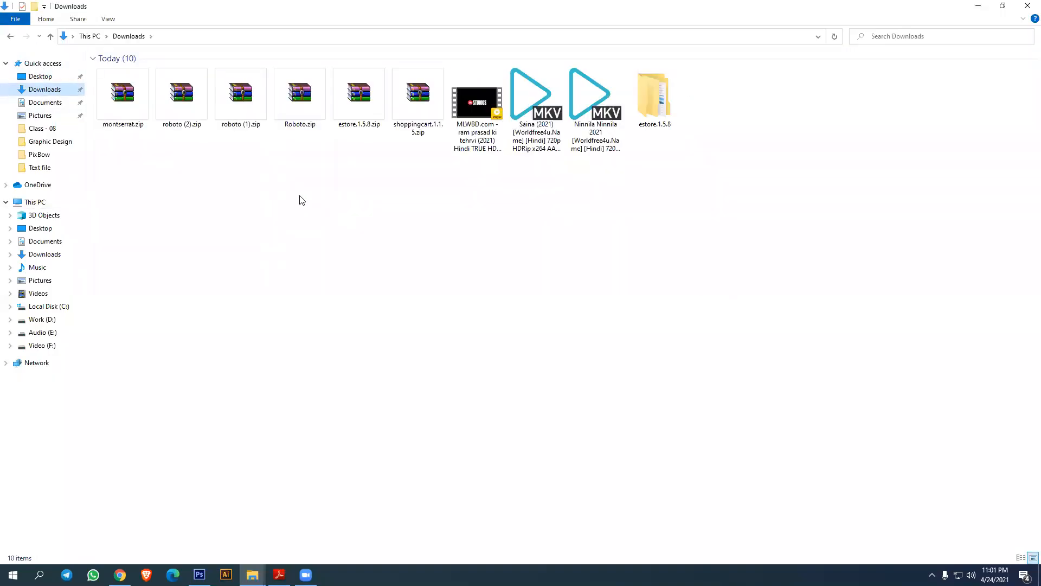
left_click_drag(430, 157, 111, 76)
left_click(243, 193)
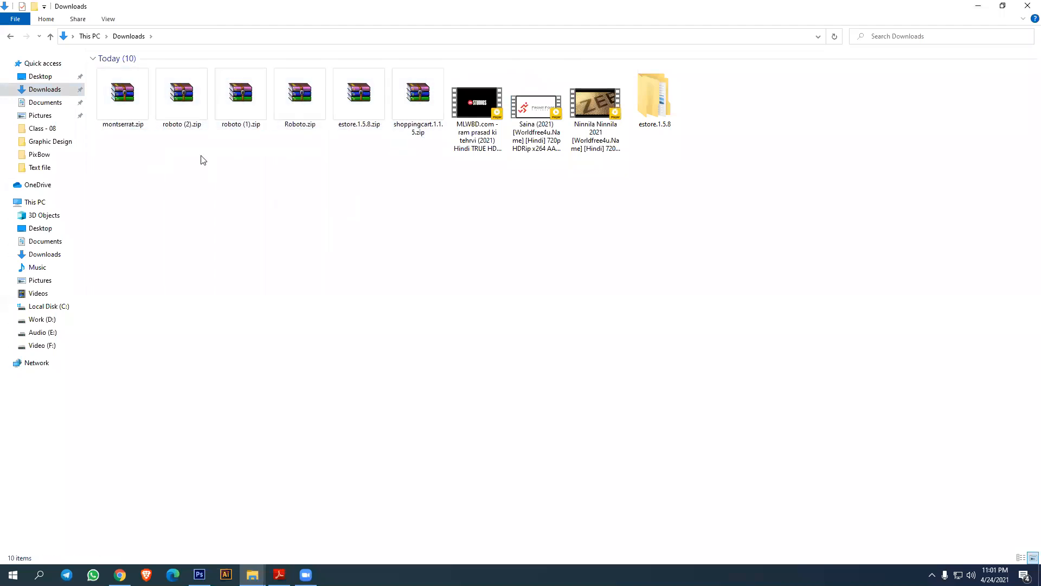
Delete montserrat.zip, roboto (1).zip, Roboto.zip, estore.1.5.8.zip and shoppingcart.1.1.5.zip from the Downloads folder
left_click(117, 104)
key("Delete")
left_click(179, 115)
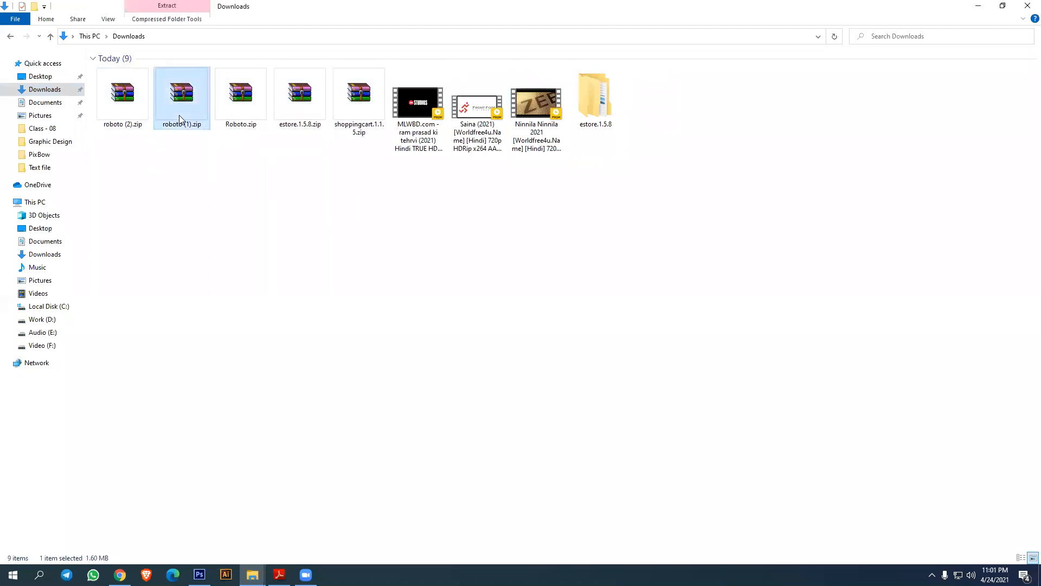
key("Delete")
left_click(179, 115)
key("Delete")
left_click(175, 107)
key("Delete")
key("Delete")
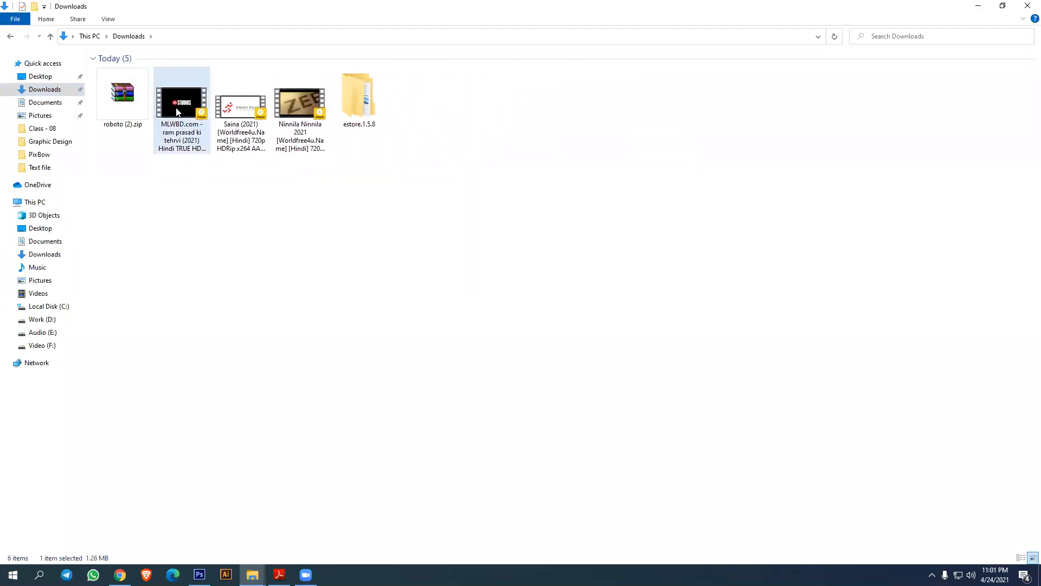
Extract roboto (2).zip within the Downloads folder and open the extracted roboto (2) folder
left_click(117, 89)
right_click(117, 90)
left_click(154, 146)
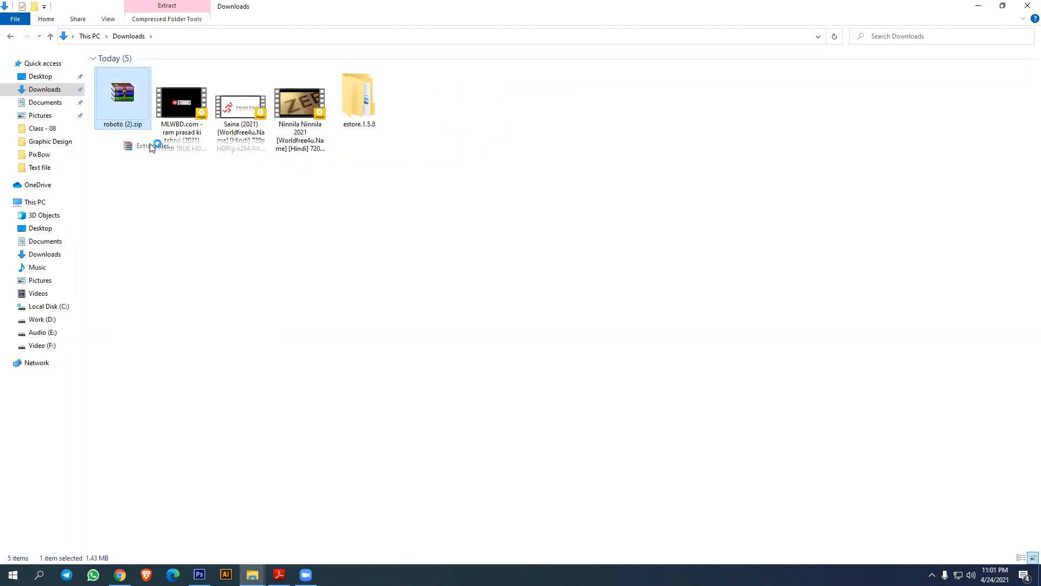
left_click(551, 398)
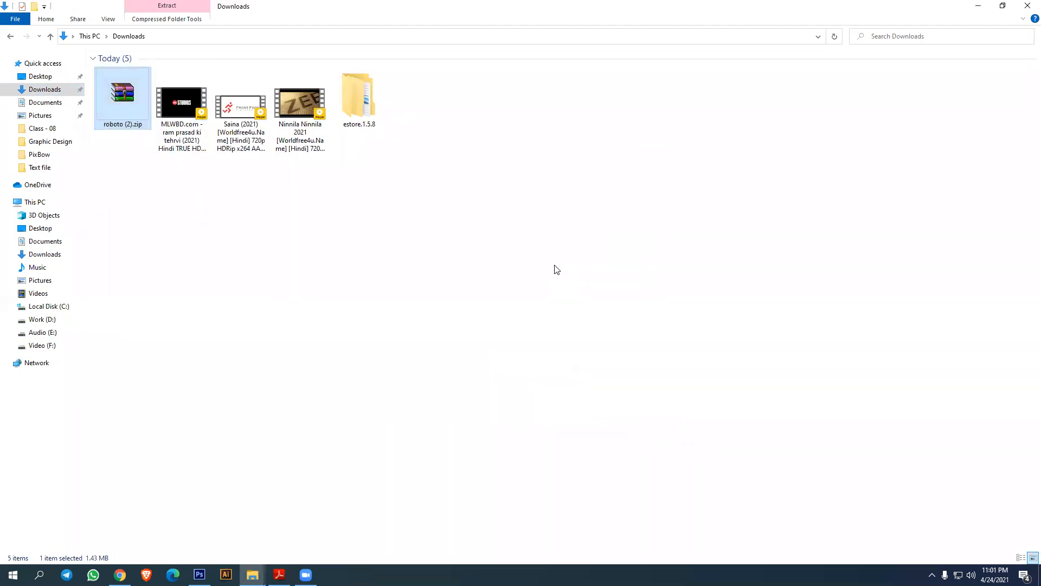
double_click(418, 110)
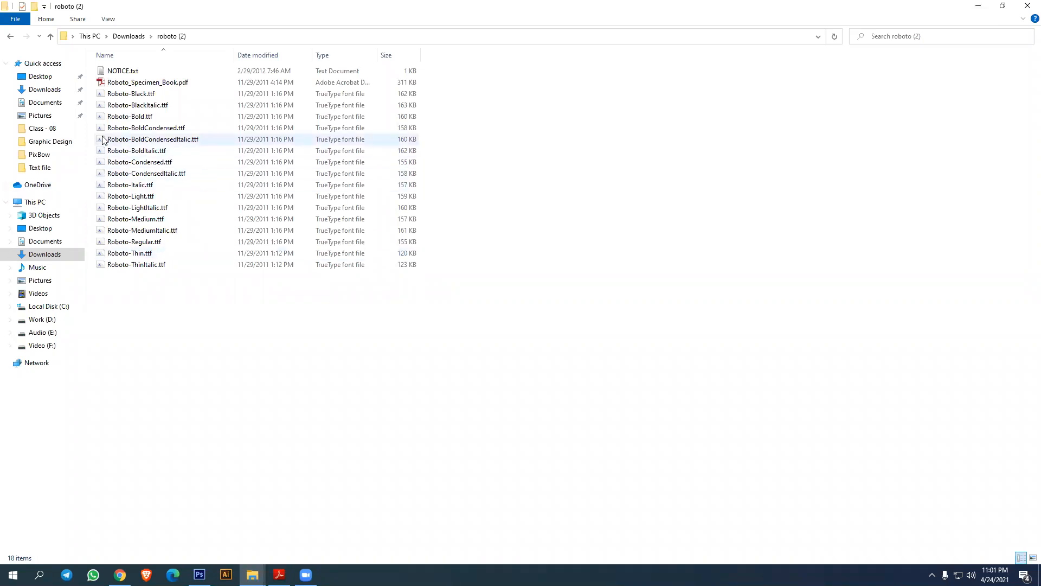
Examine the extracted Roboto files, preview Roboto-Black.ttf in the font viewer and close the preview
left_click(115, 84)
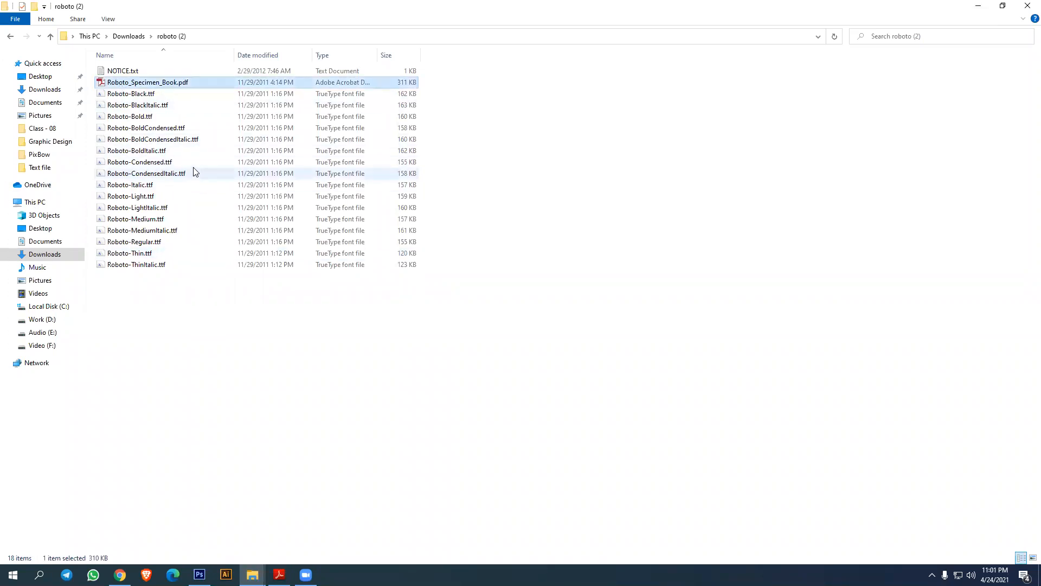
left_click(144, 71)
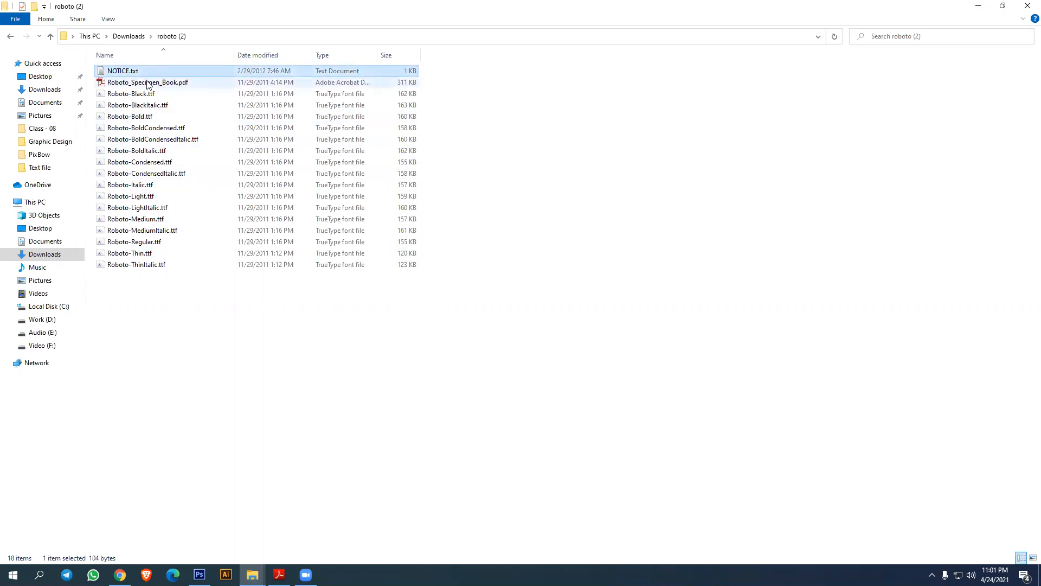
left_click(144, 82)
left_click(144, 93)
left_click(137, 265)
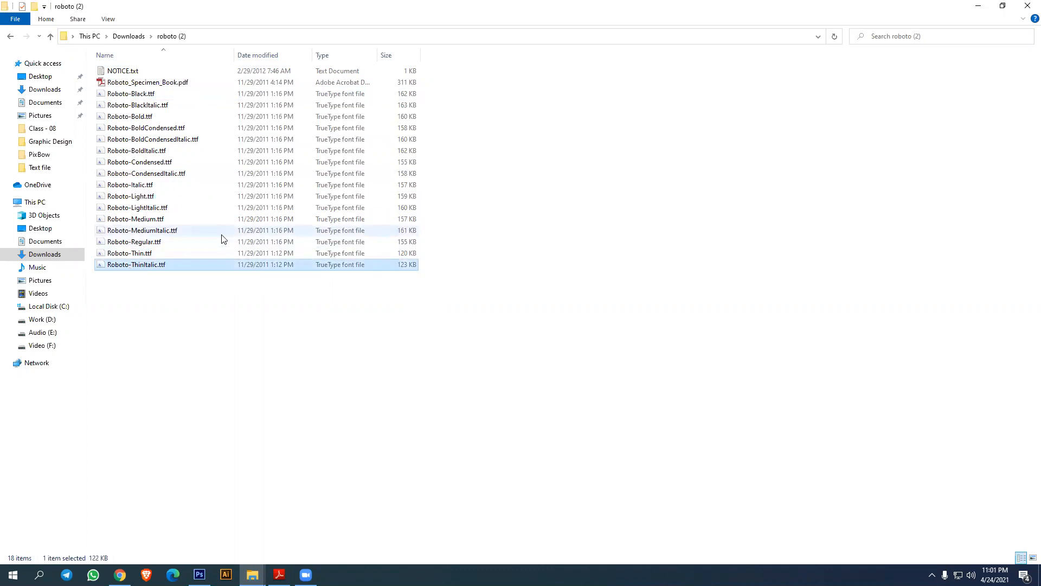
left_click(146, 95)
double_click(148, 95)
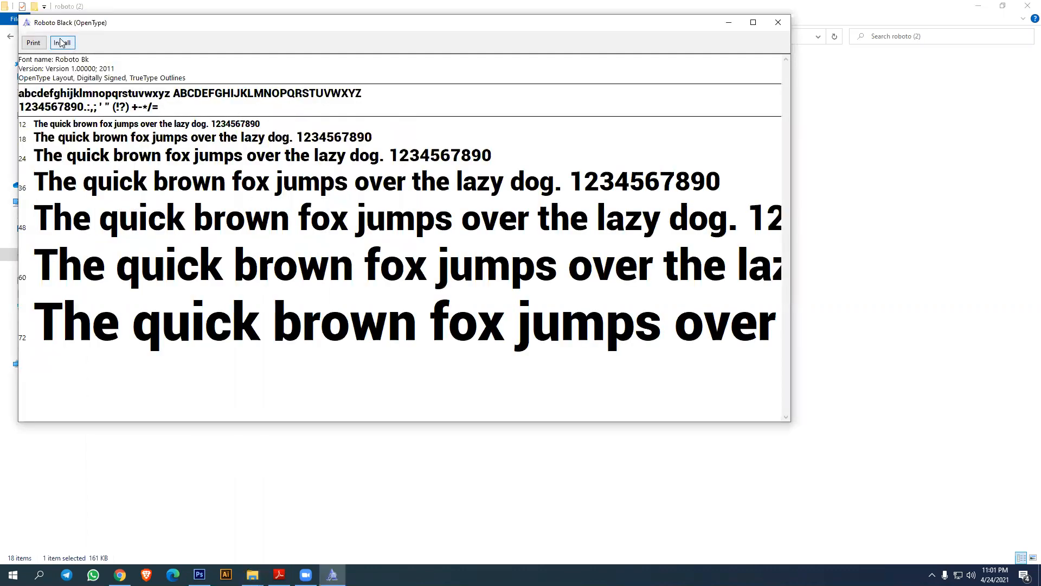
left_click(775, 22)
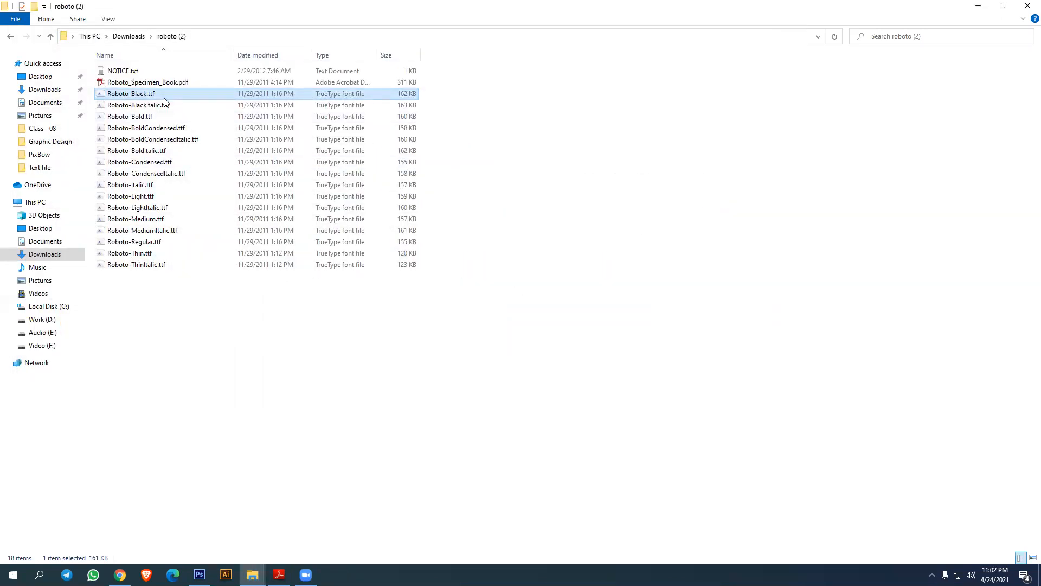
left_click(163, 109, "ctrl")
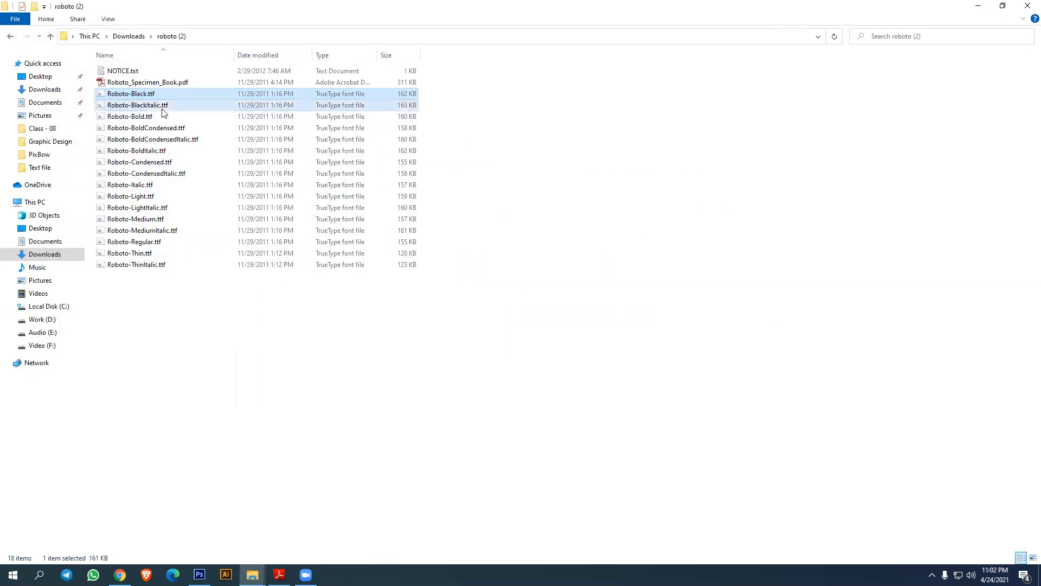
left_click(169, 128, "ctrl")
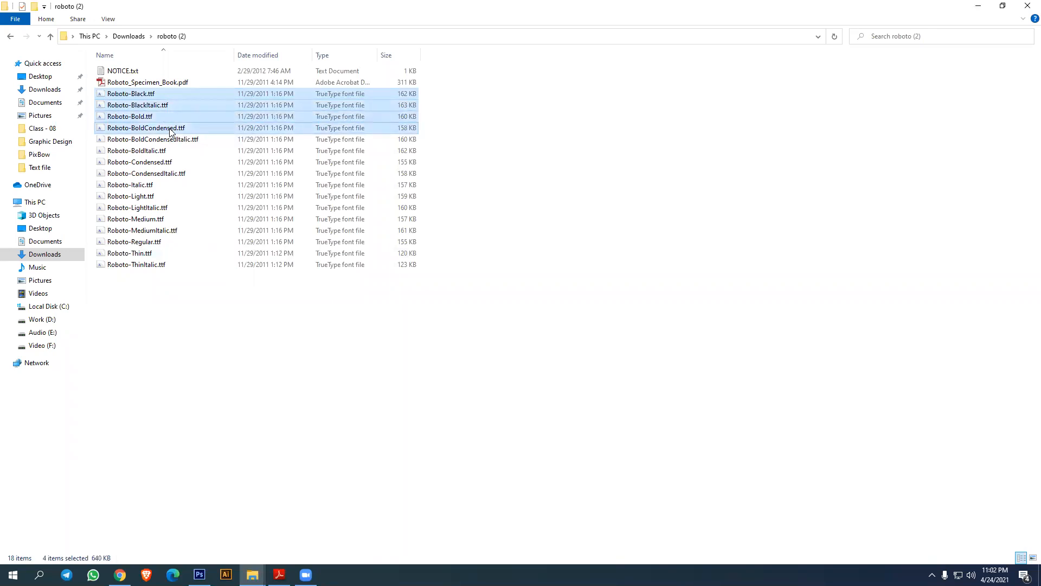
left_click(142, 317)
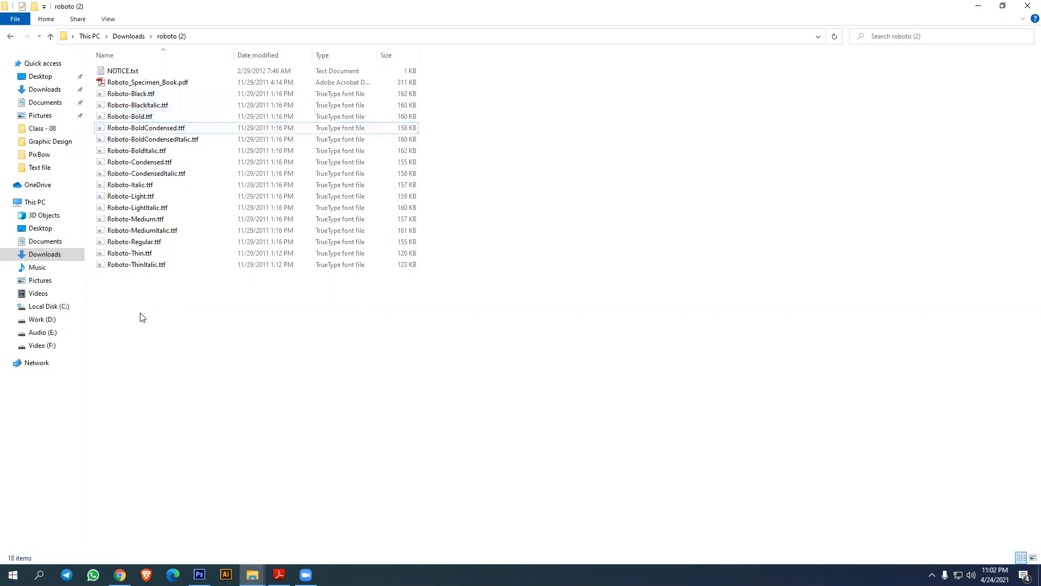
left_click(149, 96)
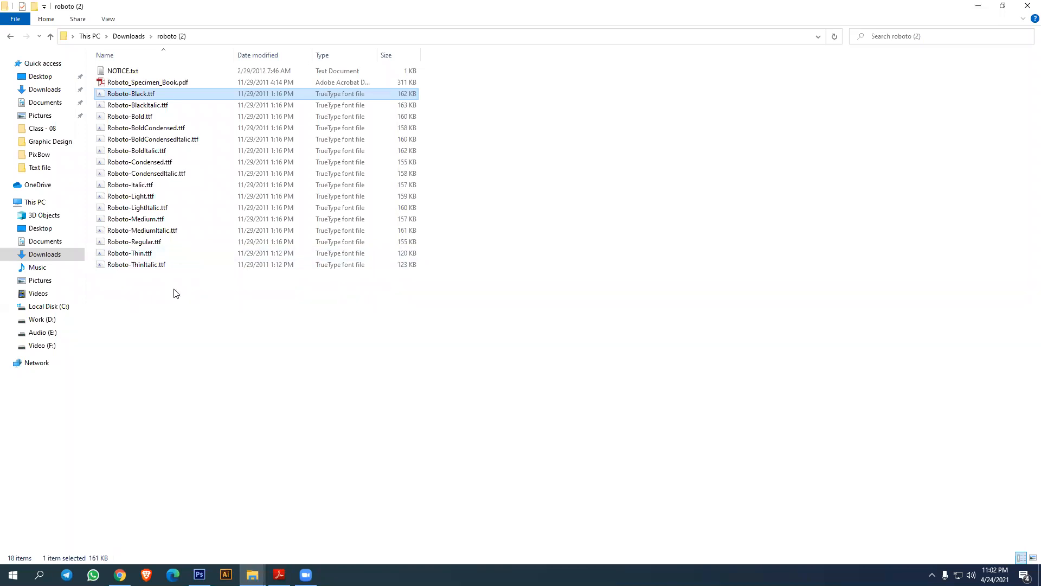
left_click(155, 266, "shift")
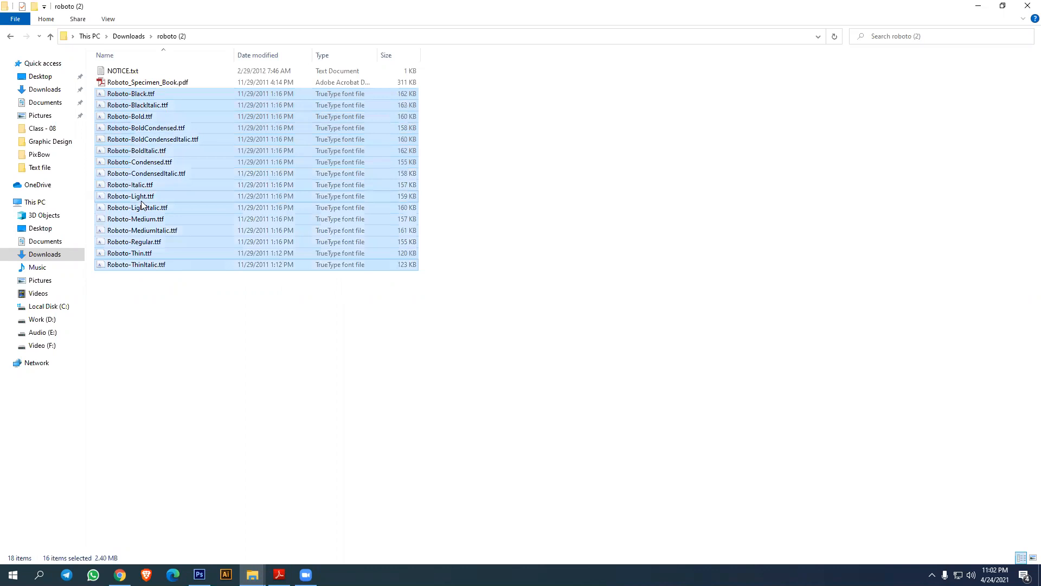
left_click(174, 332)
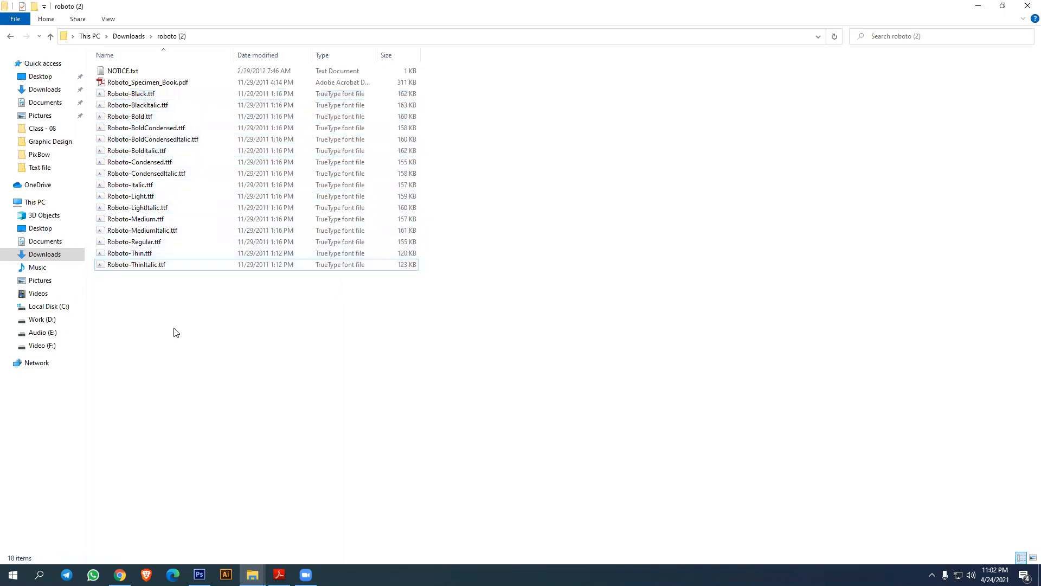
Install all Roboto TrueType files, from Roboto-Black.ttf to Roboto-ThinItalic.ttf, for all users and close the folder window
left_click_drag(175, 328, 151, 88)
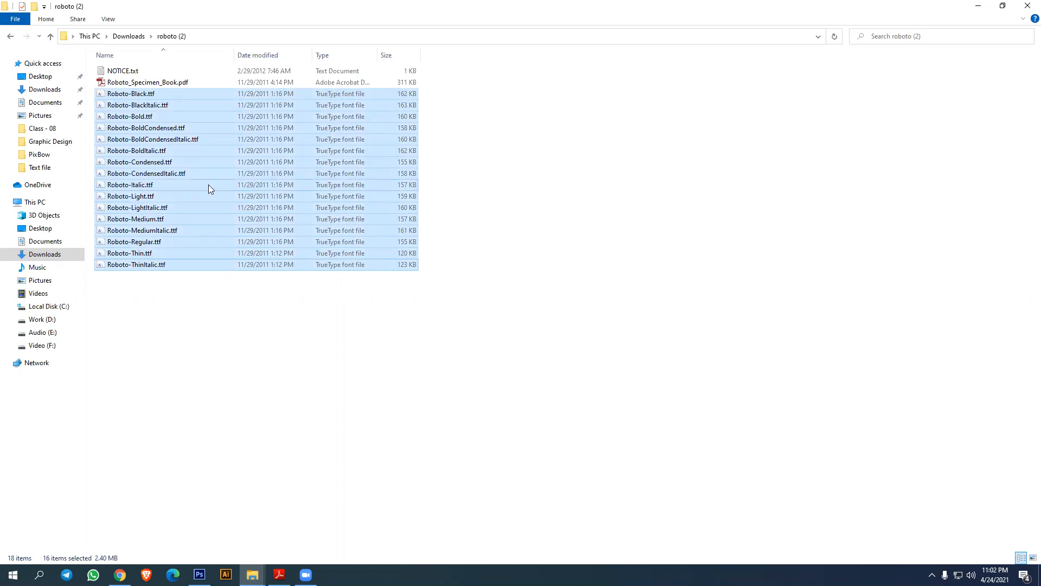
right_click(206, 103)
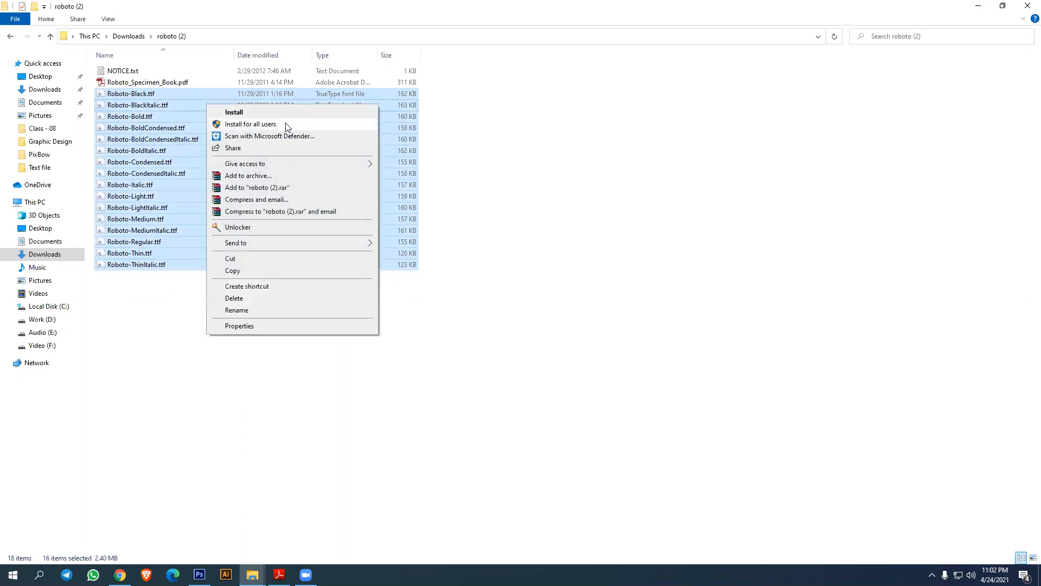
left_click(263, 125)
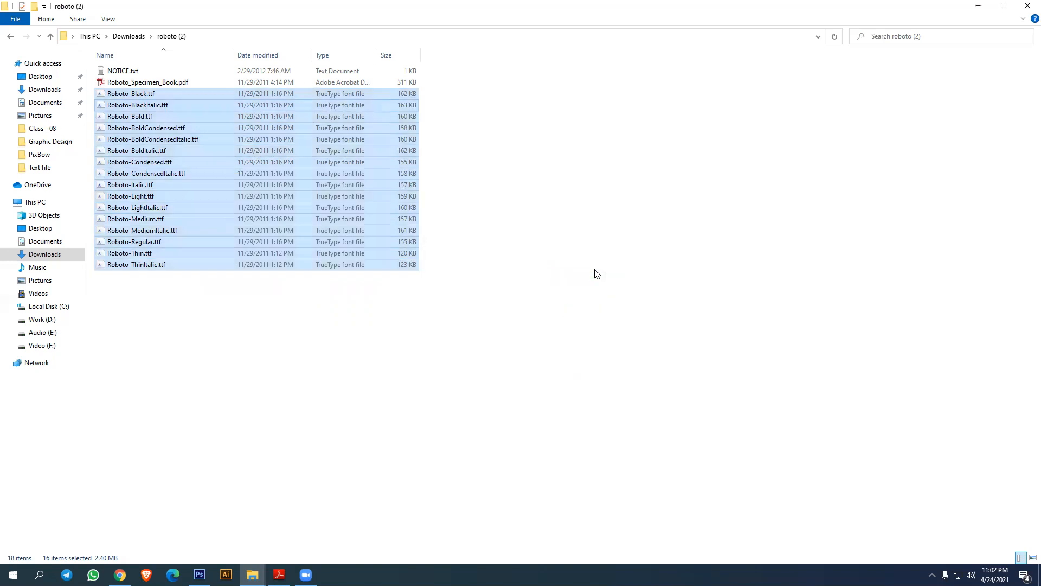
left_click(1027, 6)
Switch to Photoshop and create a new blank document
left_click(199, 574)
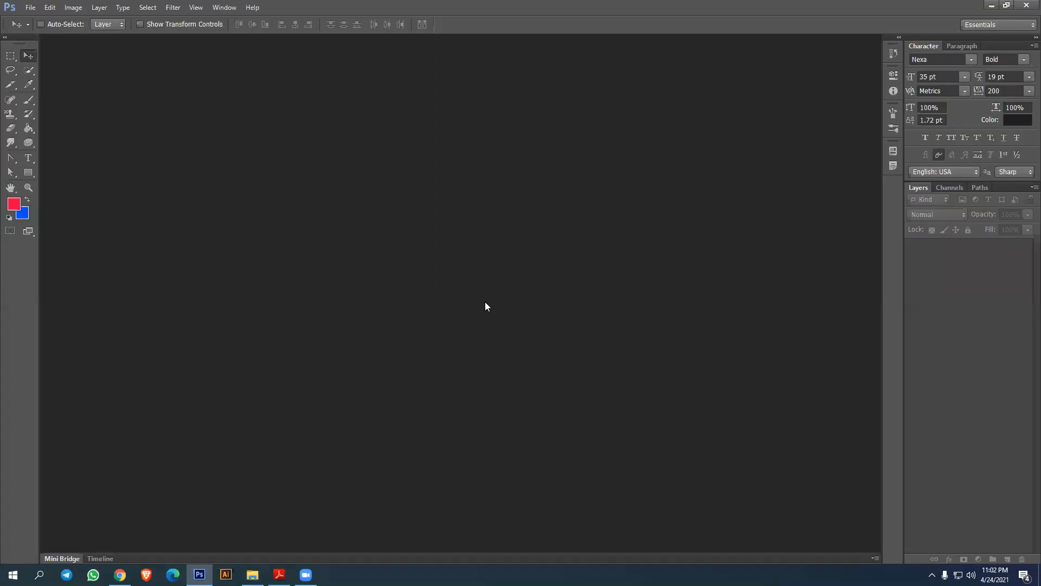
left_click(30, 7)
left_click(41, 21)
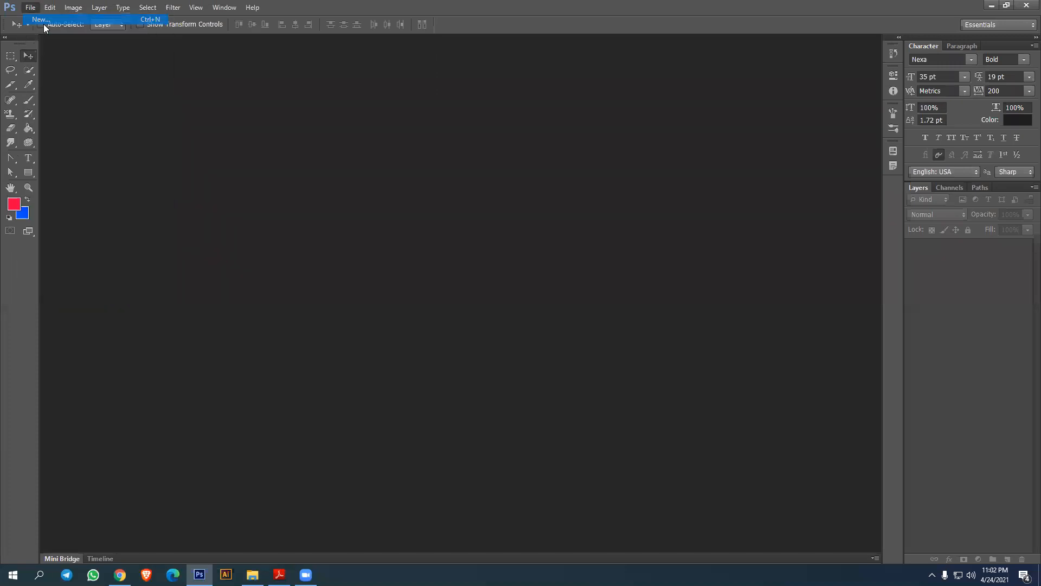
left_click(577, 133)
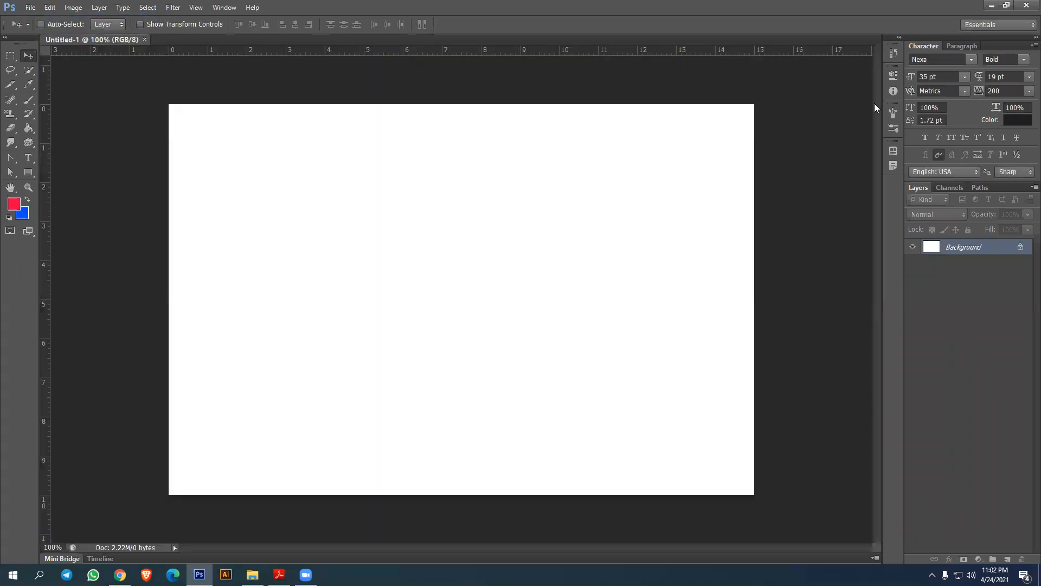
Set the character font to Roboto and review its available font styles, keeping Bold
left_click(956, 60)
type("Roboto")
key("Return")
left_click(1024, 59)
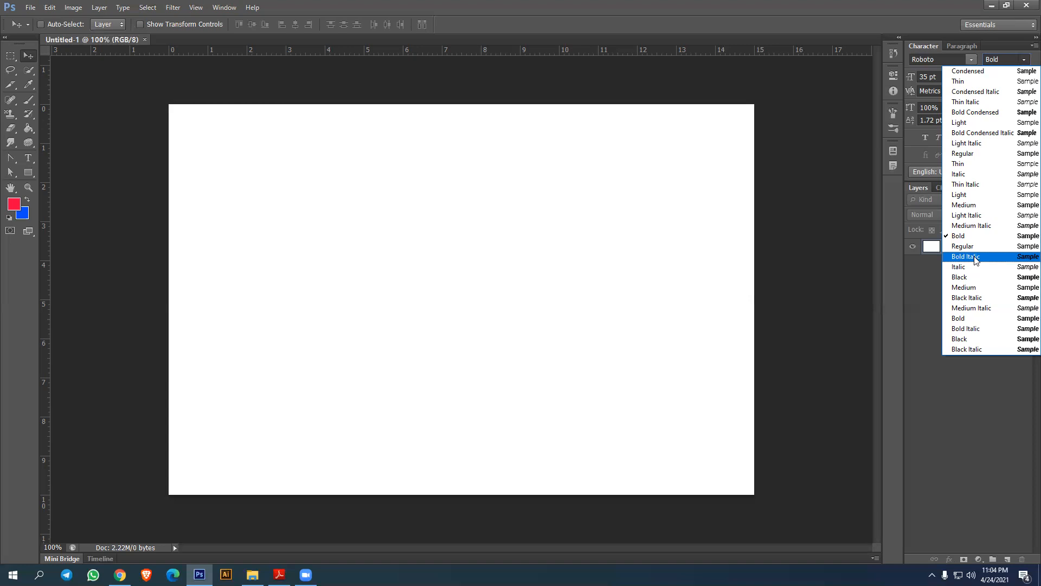
left_click(673, 12)
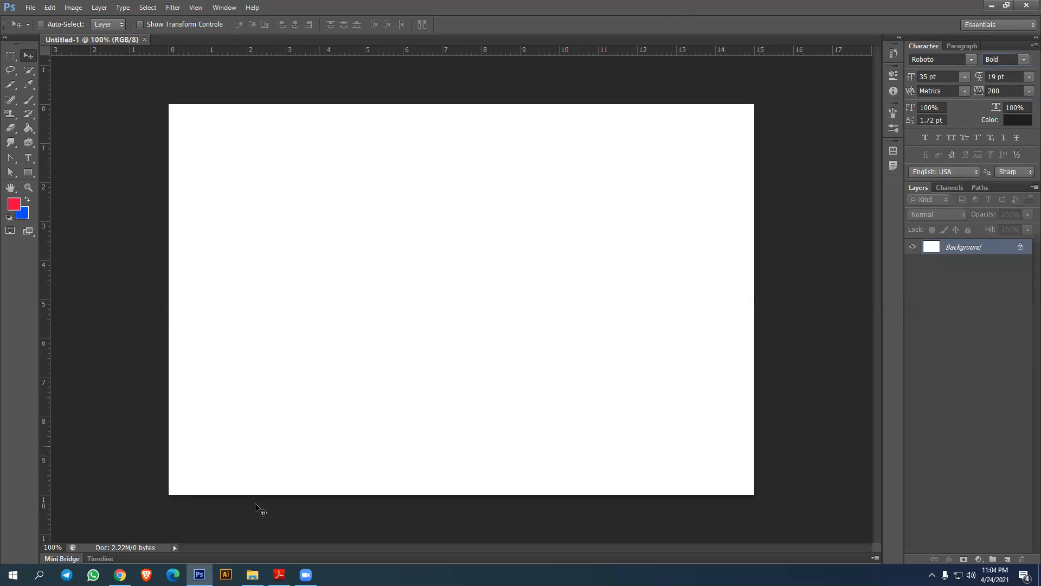
Check the Class - 08 topics in Photoshop Module.pdf and search Google in Chrome for "icon free download"
left_click(120, 574)
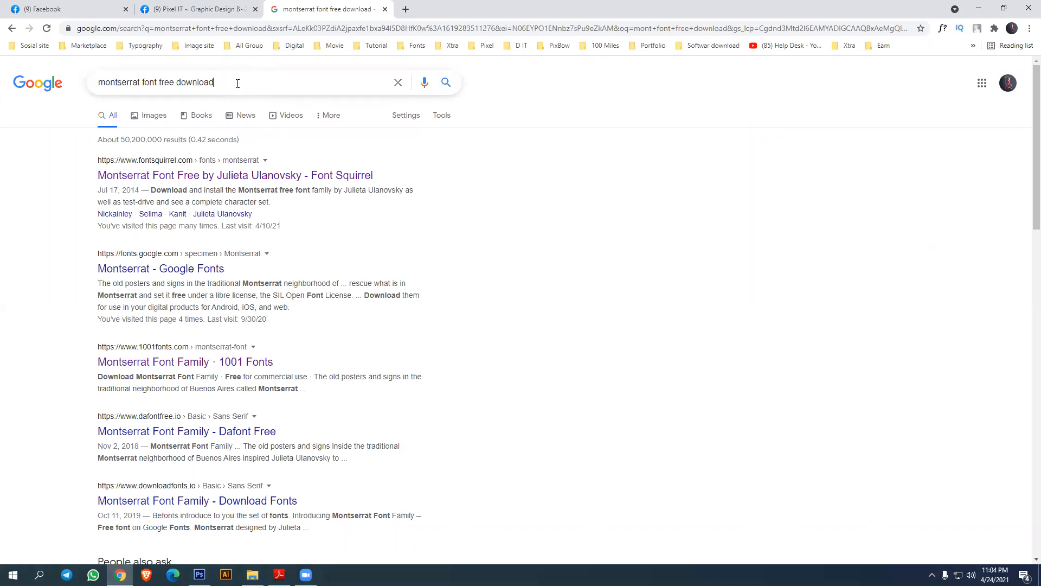
left_click_drag(238, 83, 24, 88)
left_click(279, 575)
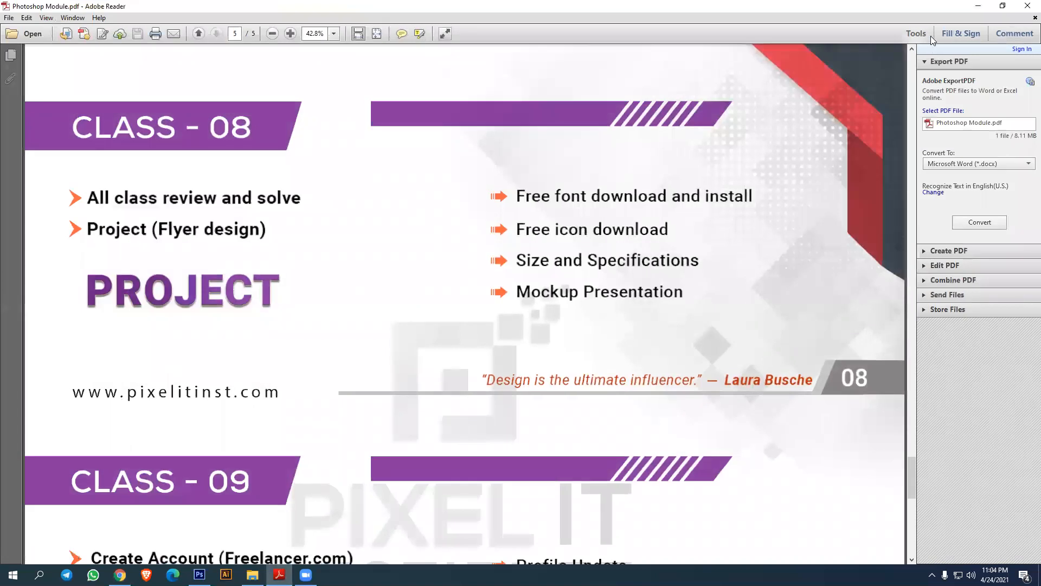
left_click(978, 6)
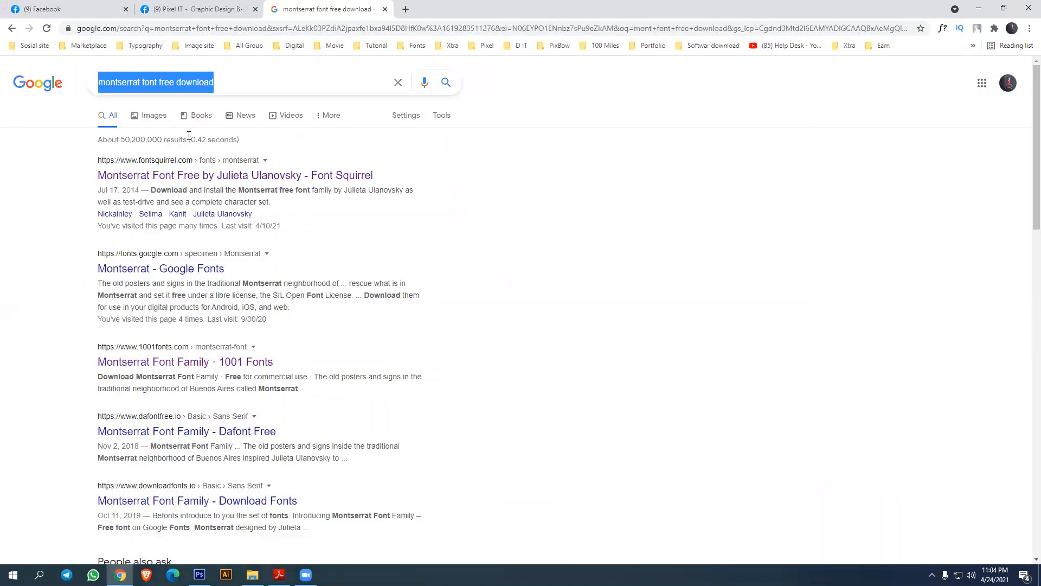
key("BackSpace")
type("n free d")
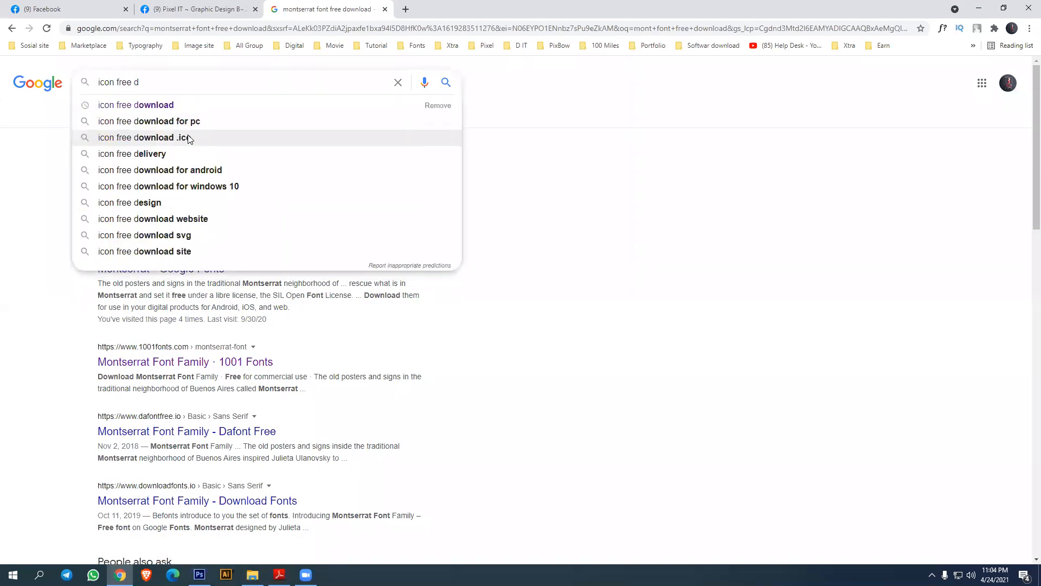
key("Down")
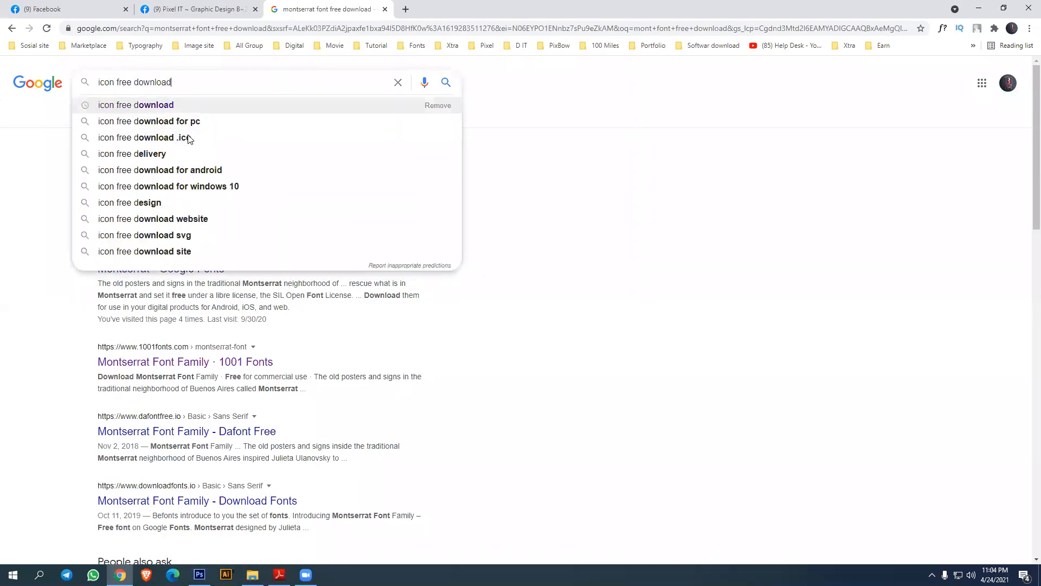
key("Return")
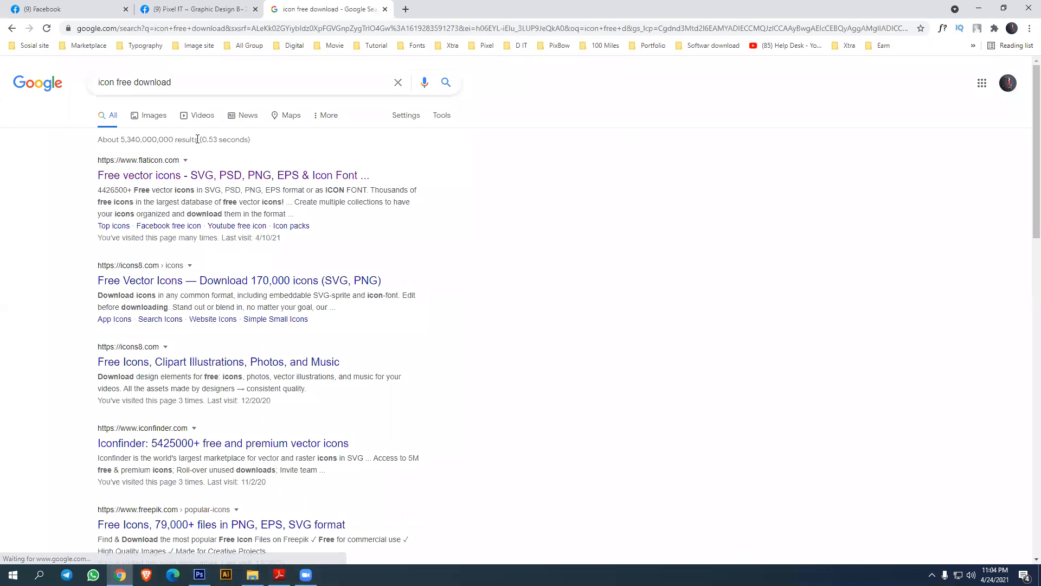
left_click_drag(196, 82, 63, 79)
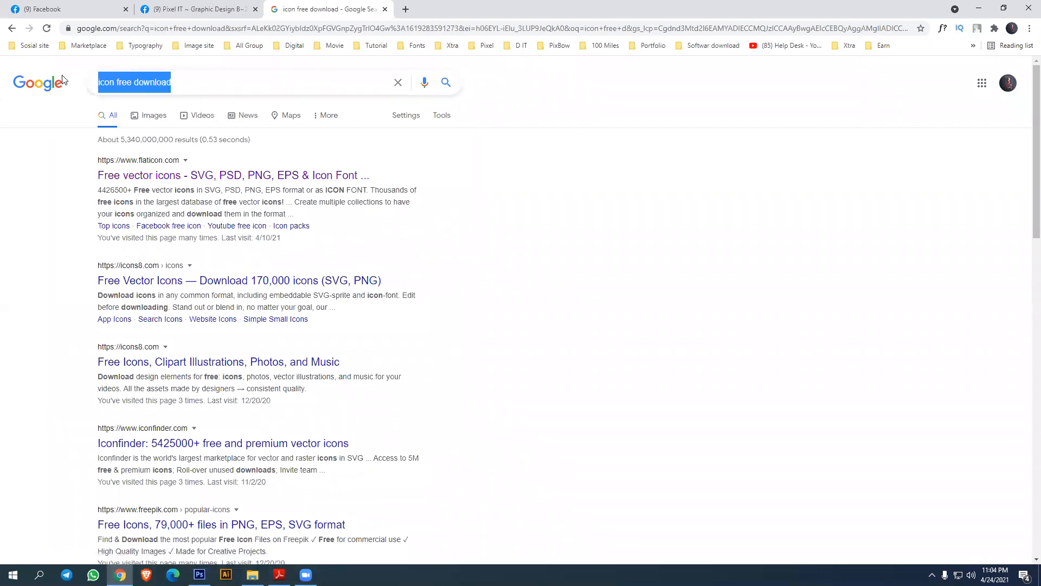
Search Google for "phone icon free download" and open the Icons8 and Flaticon phone icon results in new tabs
type("phone ")
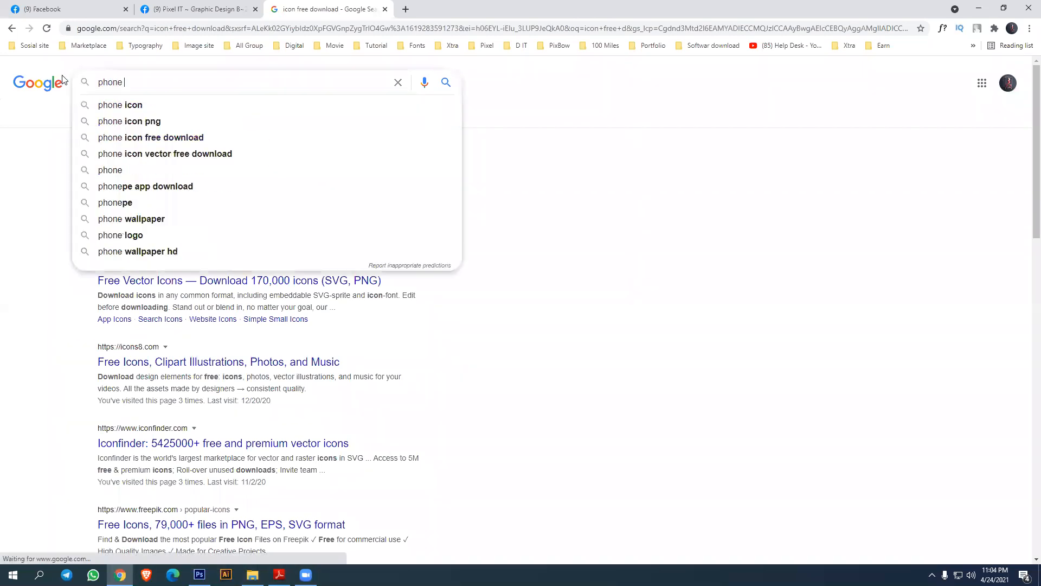
type("icon free")
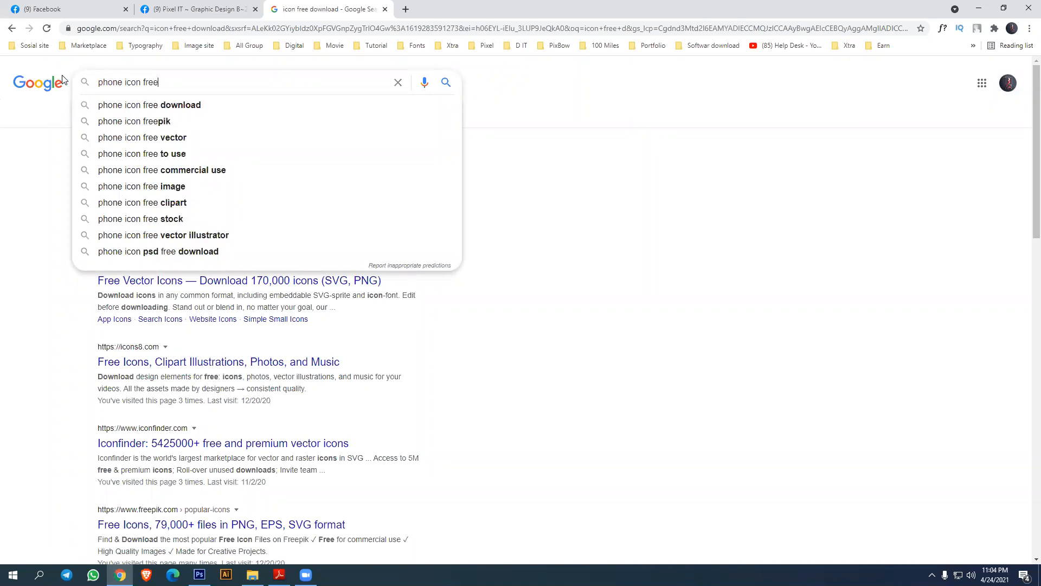
key("Down")
key("Return")
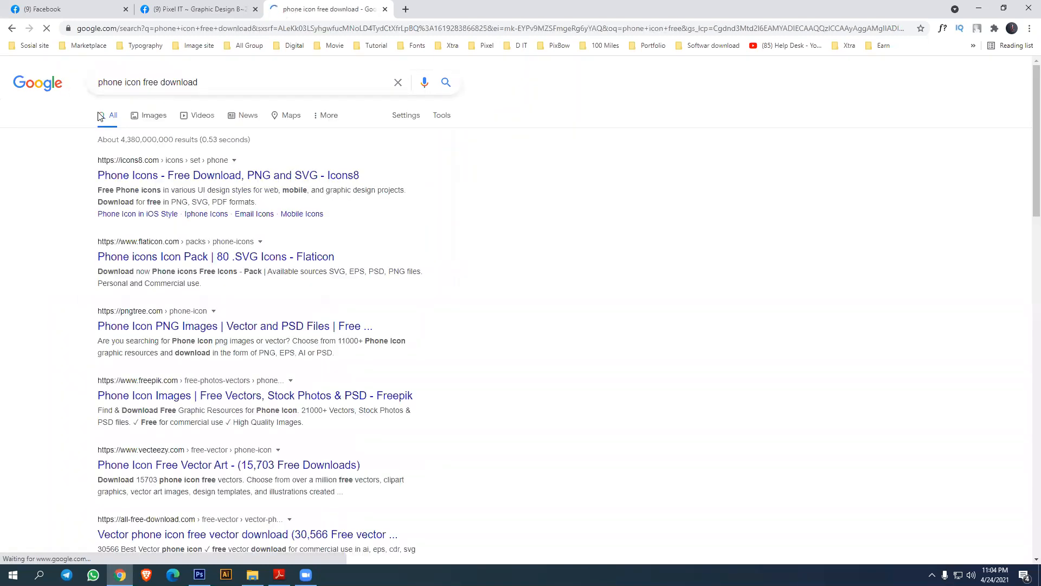
right_click(199, 176)
left_click(227, 186)
right_click(160, 266)
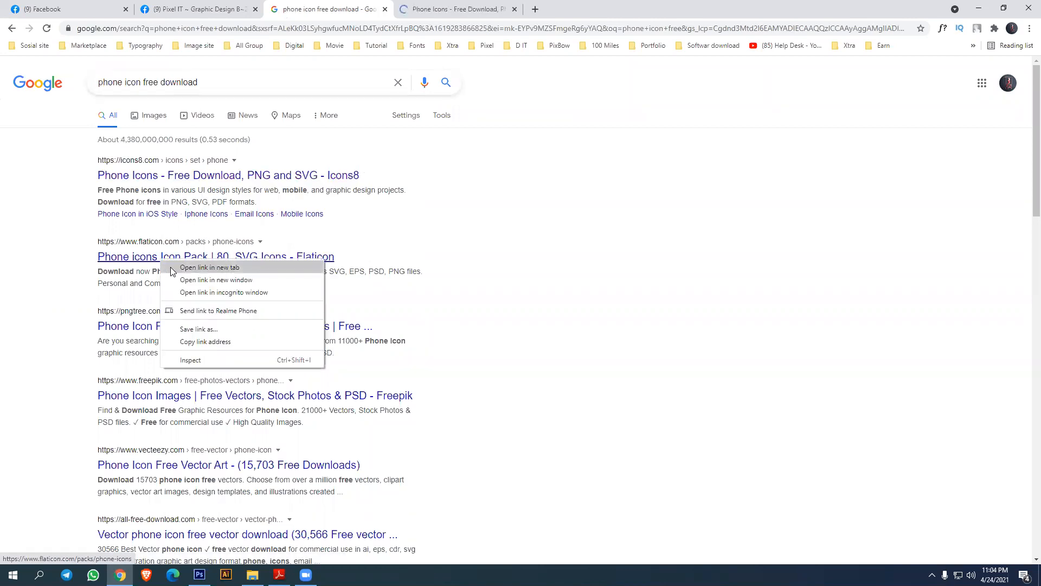
left_click(190, 275)
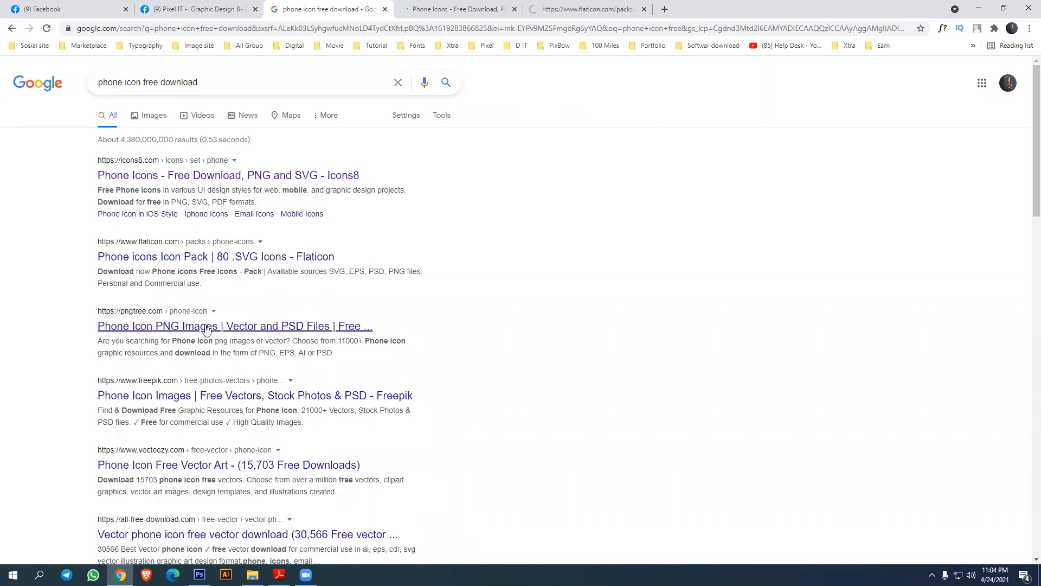
View the download options for the second phone icon in the first row on Icons8 and close that page
left_click(454, 10)
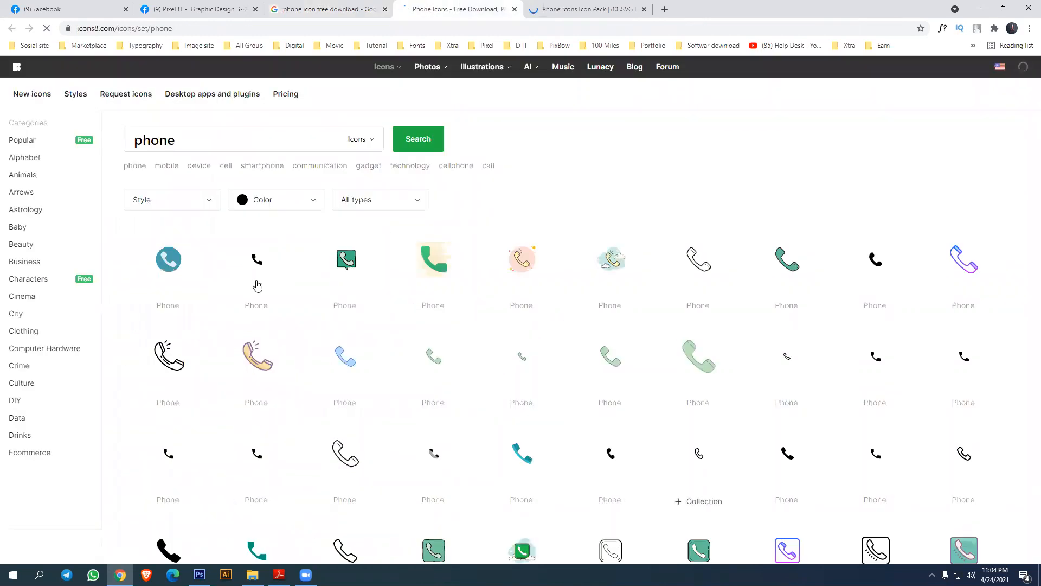
left_click(258, 263)
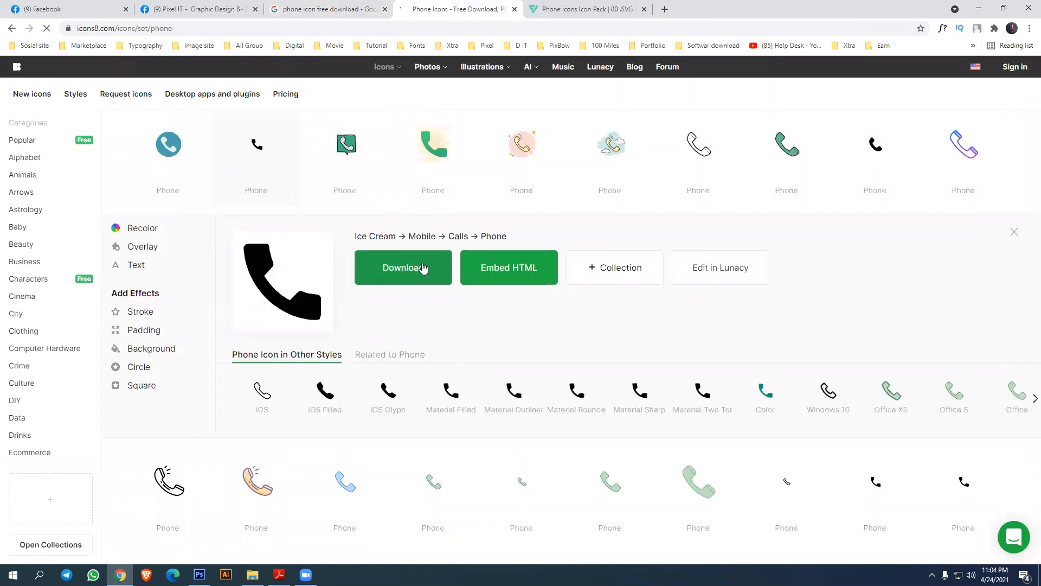
left_click(515, 8)
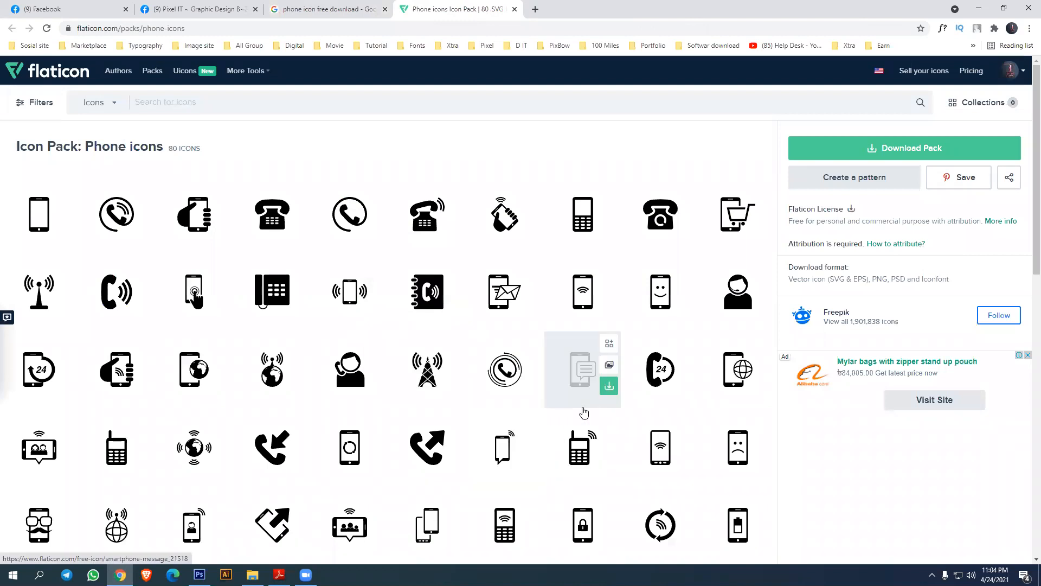
Review the extra download formats of Flaticon's Old Telephone Ringing icon in the Phone icons pack and close the page
scroll(567, 360, "down", 5)
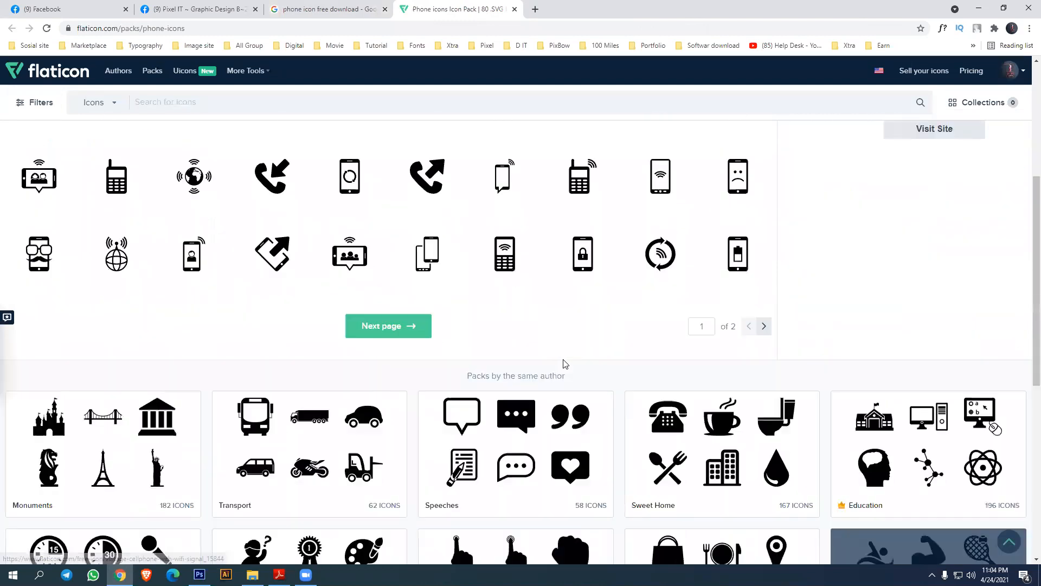
scroll(561, 361, "up", 10)
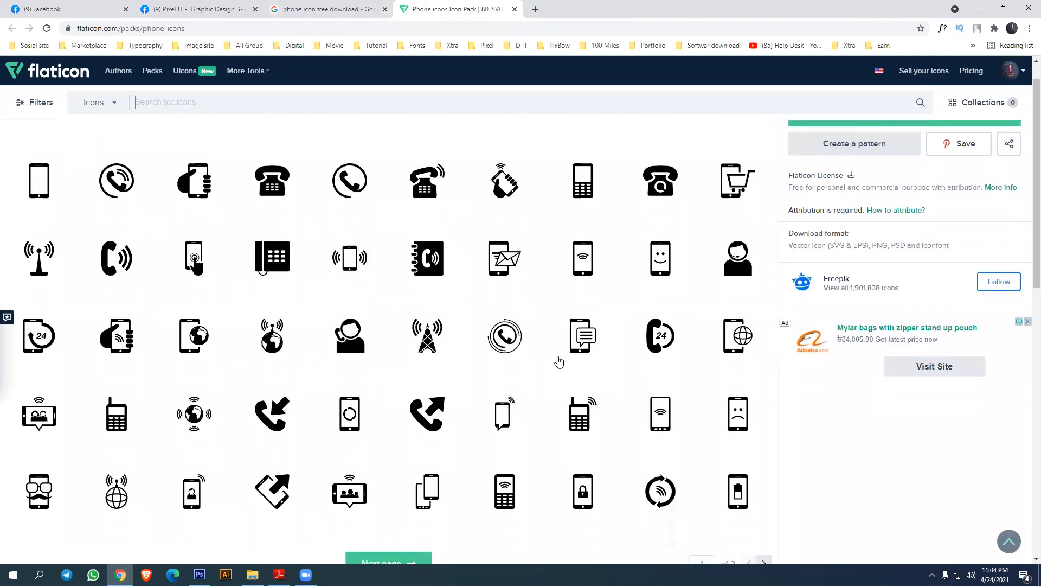
left_click(432, 234)
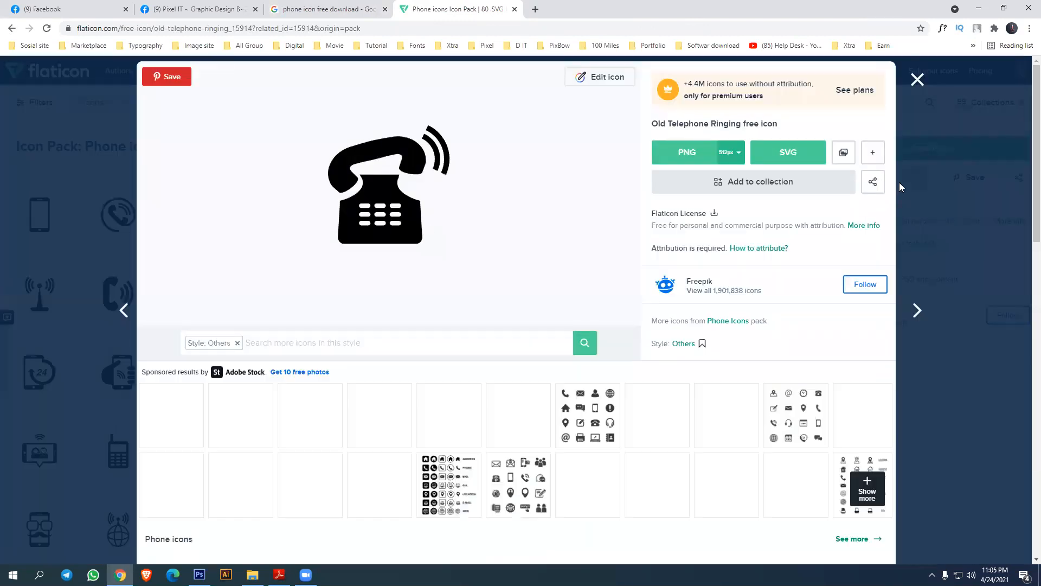
left_click(875, 156)
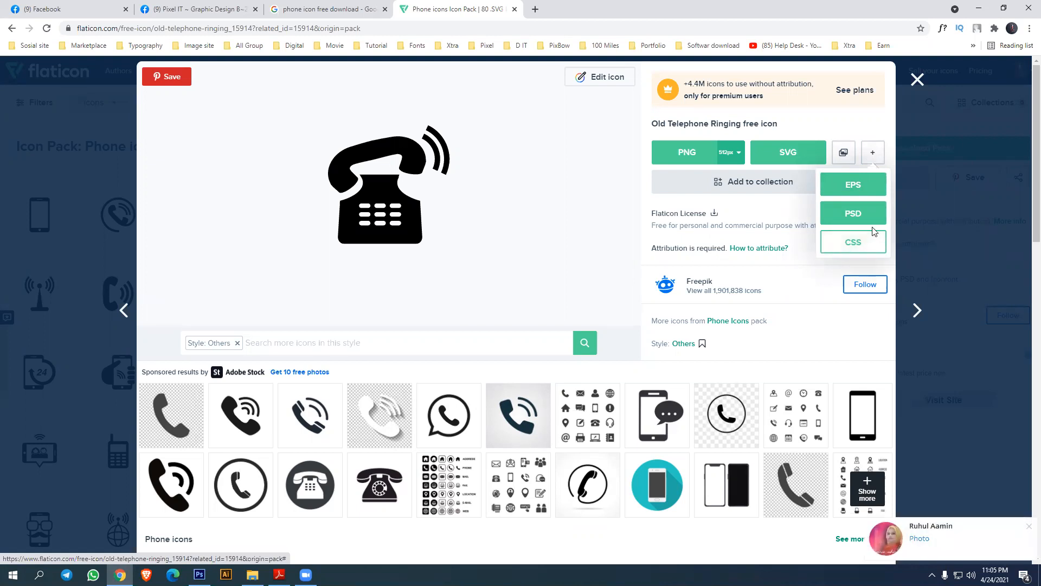
left_click(916, 79)
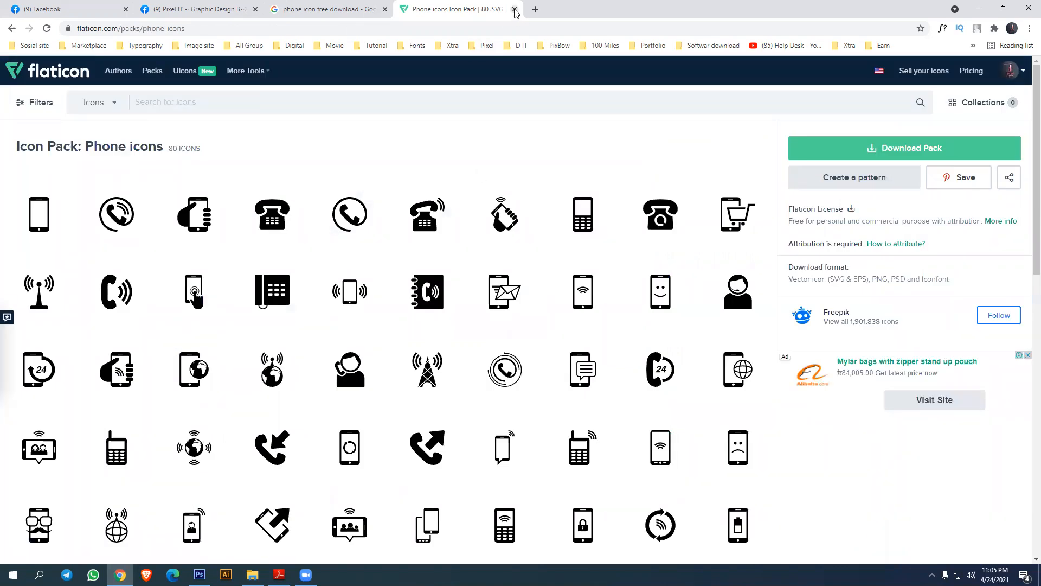
left_click(514, 10)
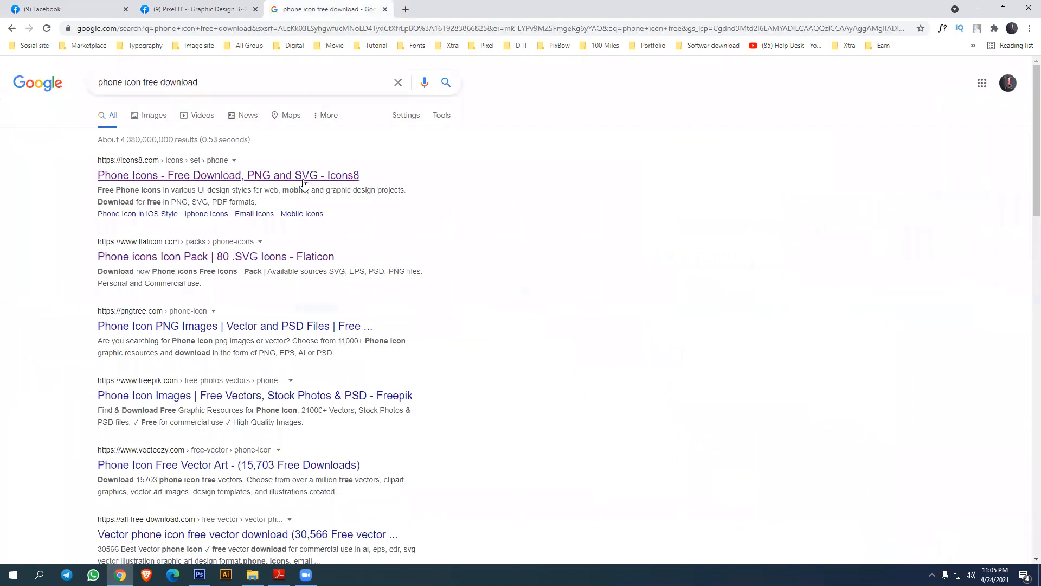
Search Google for "icon free download" without the word phone
double_click(121, 83)
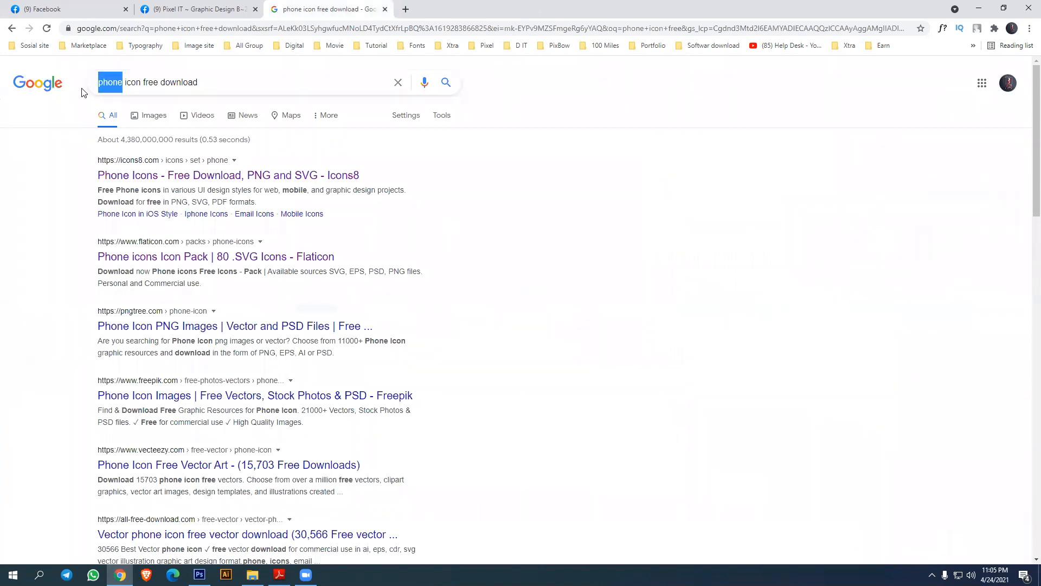
key("BackSpace")
key("Return")
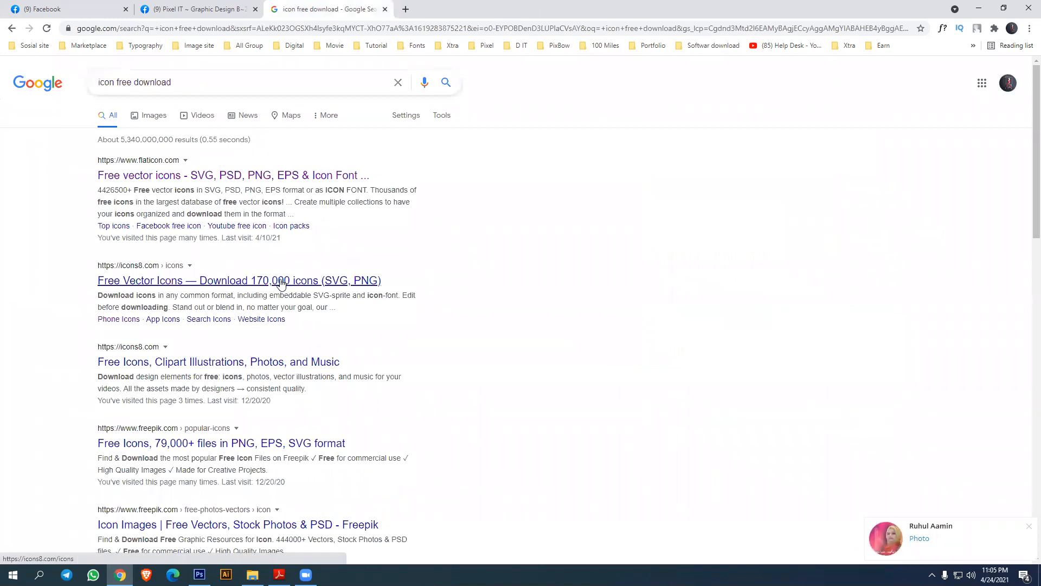
Open the Icons8 Free Vector Icons result in a new tab and search the site for "mail"
right_click(211, 281)
left_click(244, 288)
left_click(452, 6)
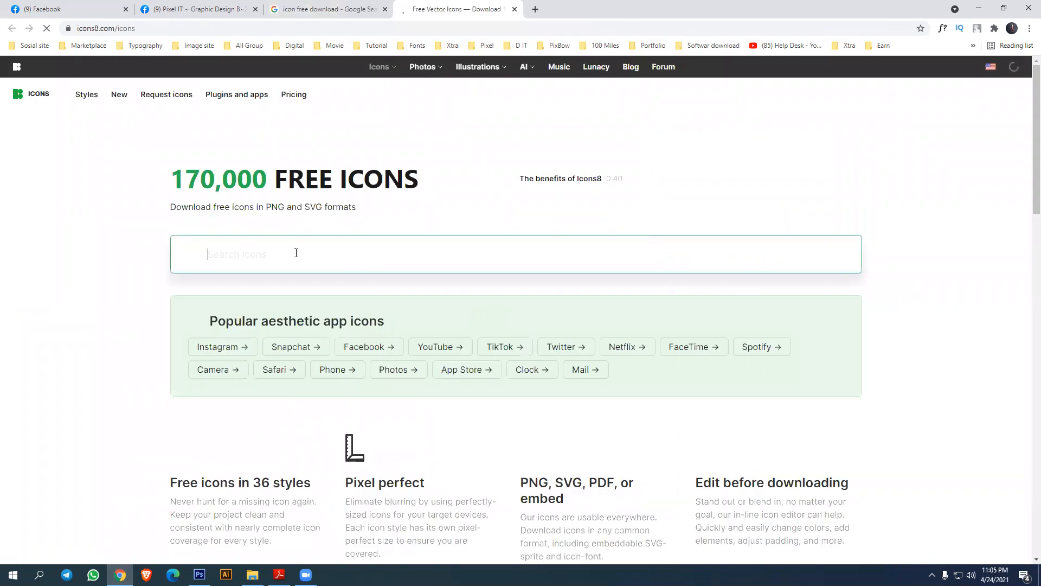
type("mail")
key("Return")
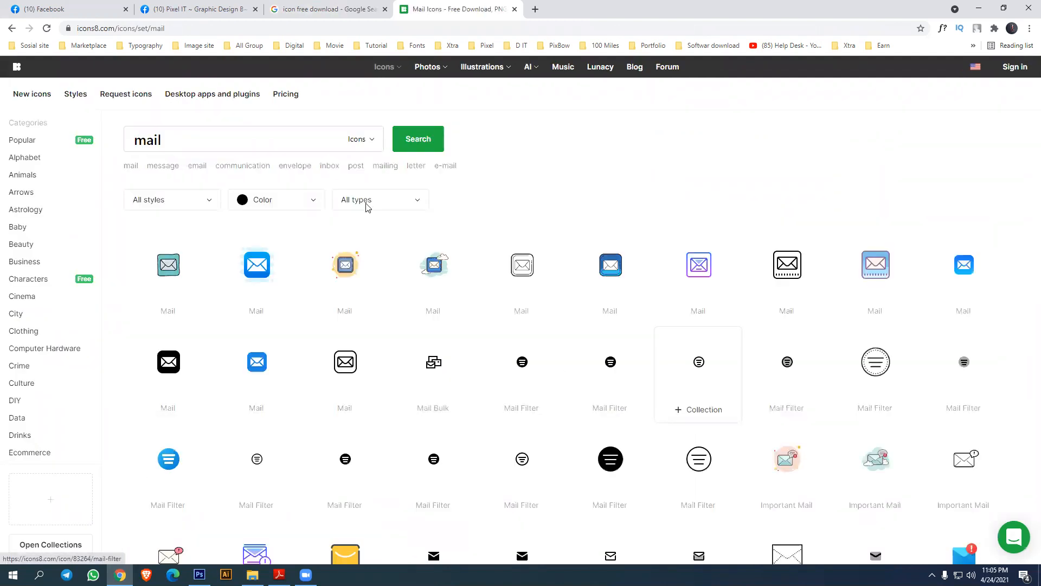
Search Icons8 for "address", browse the icons it offers and close the page
left_click_drag(181, 140, 116, 142)
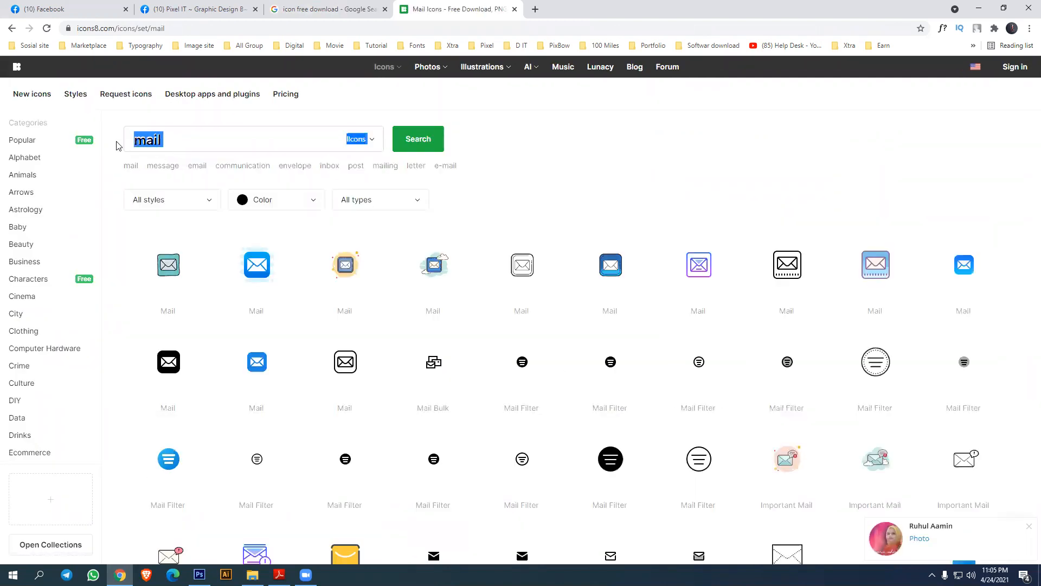
left_click(160, 142)
double_click(160, 142)
type("address")
key("Return")
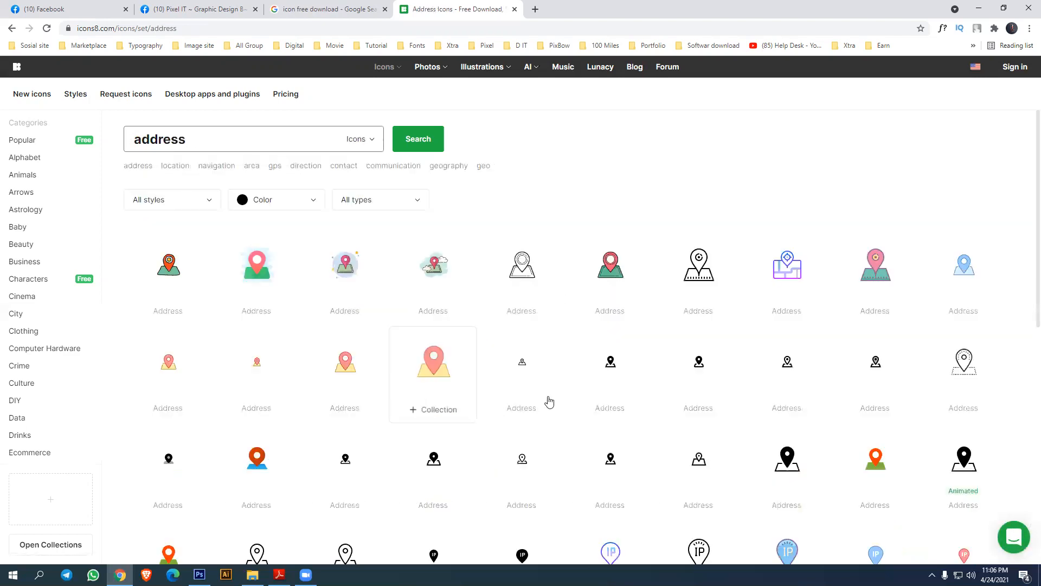
scroll(549, 401, "down", 5)
scroll(197, 186, "up", 5)
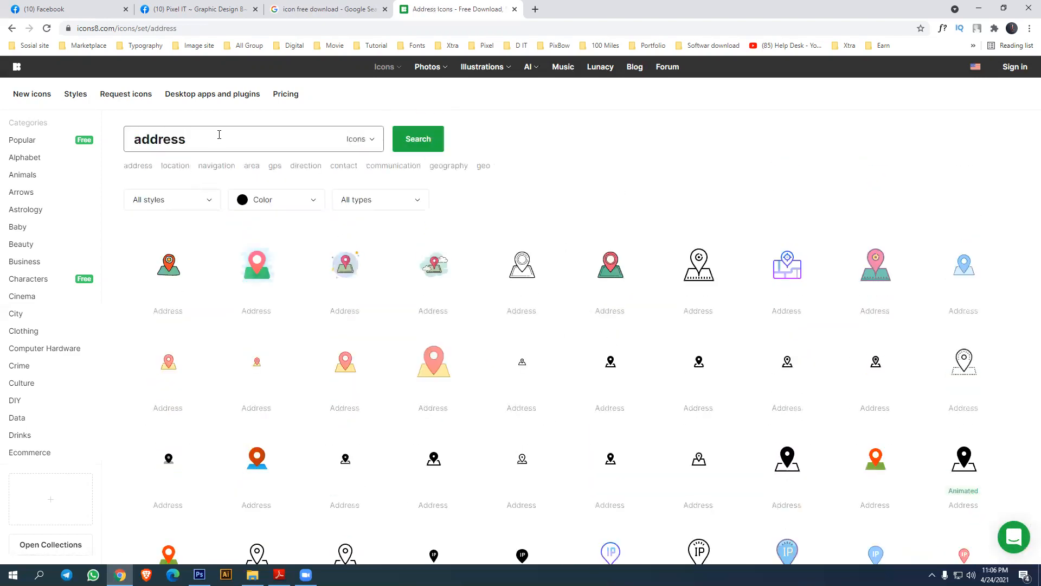
scroll(625, 404, "down", 5)
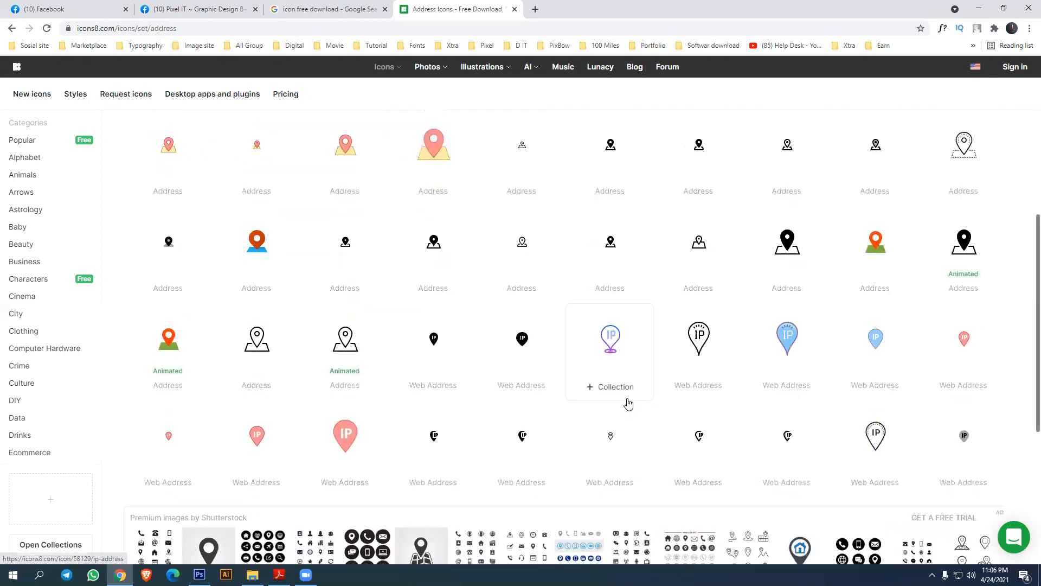
scroll(604, 423, "up", 5)
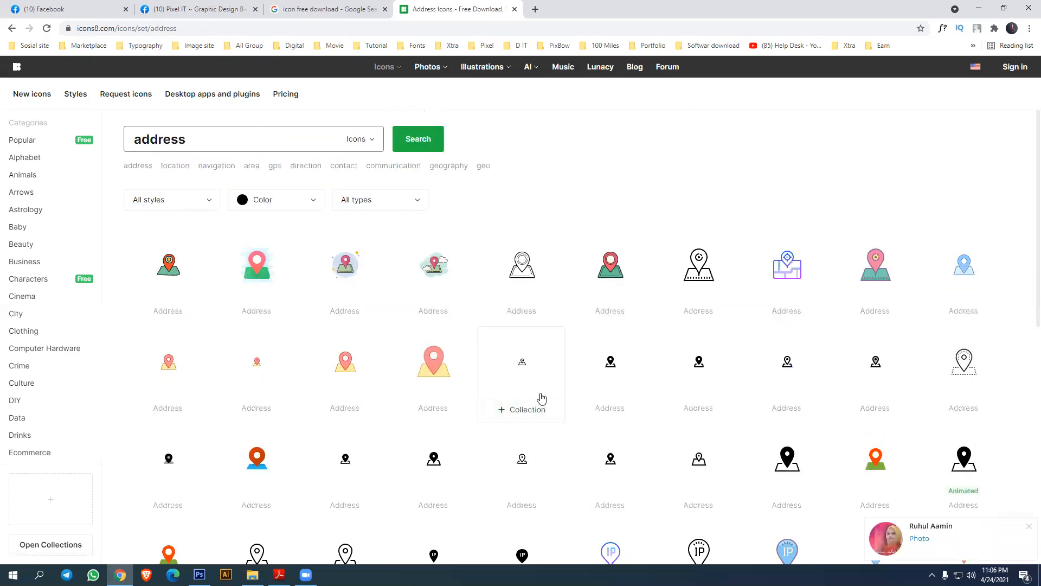
left_click(336, 9)
left_click(490, 9)
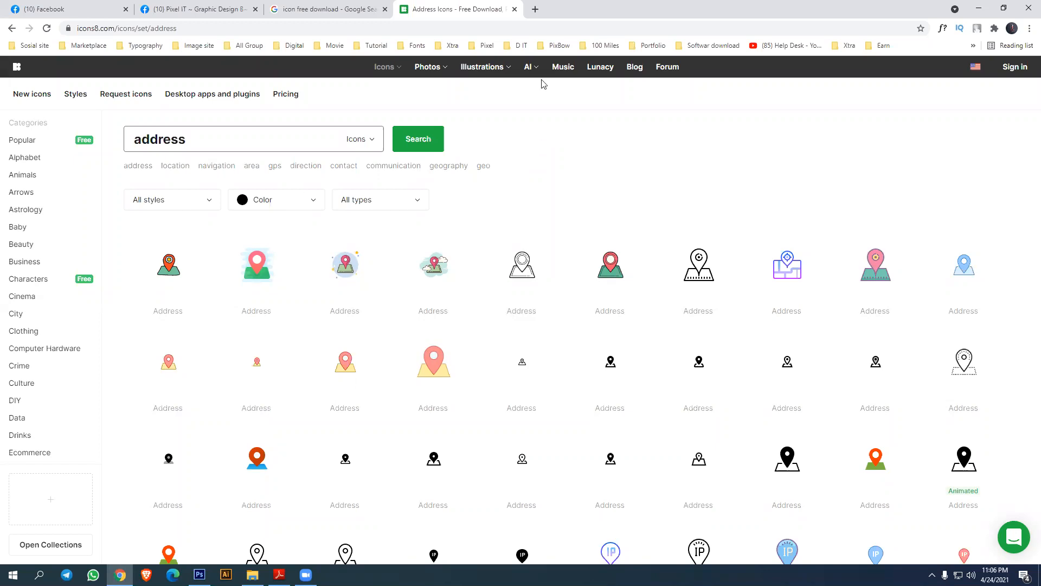
left_click(514, 9)
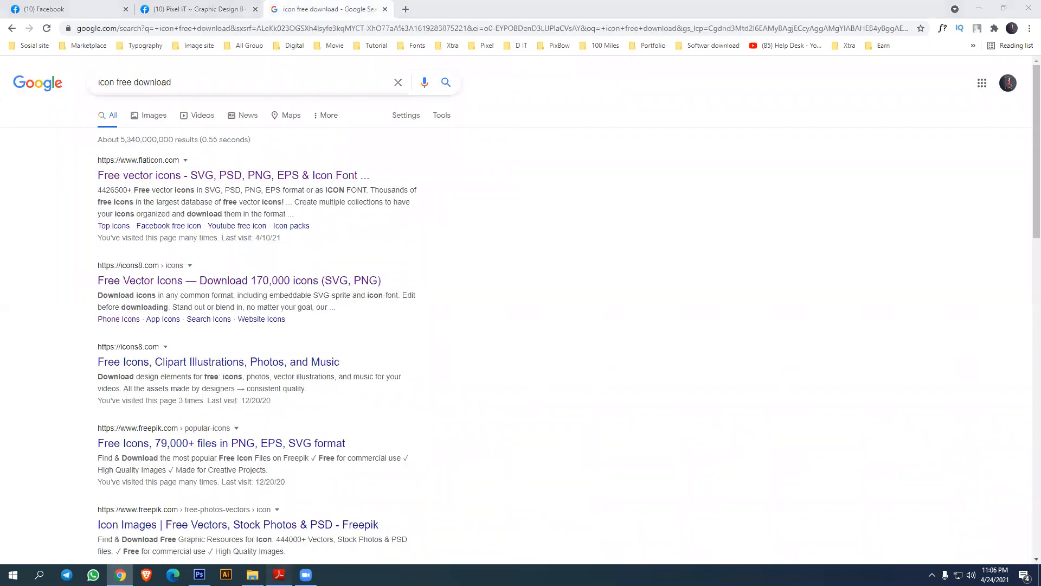
Check the Class - 08 topics in Photoshop Module.pdf, close it, and search Google Images in Chrome for "flyer"
left_click(279, 574)
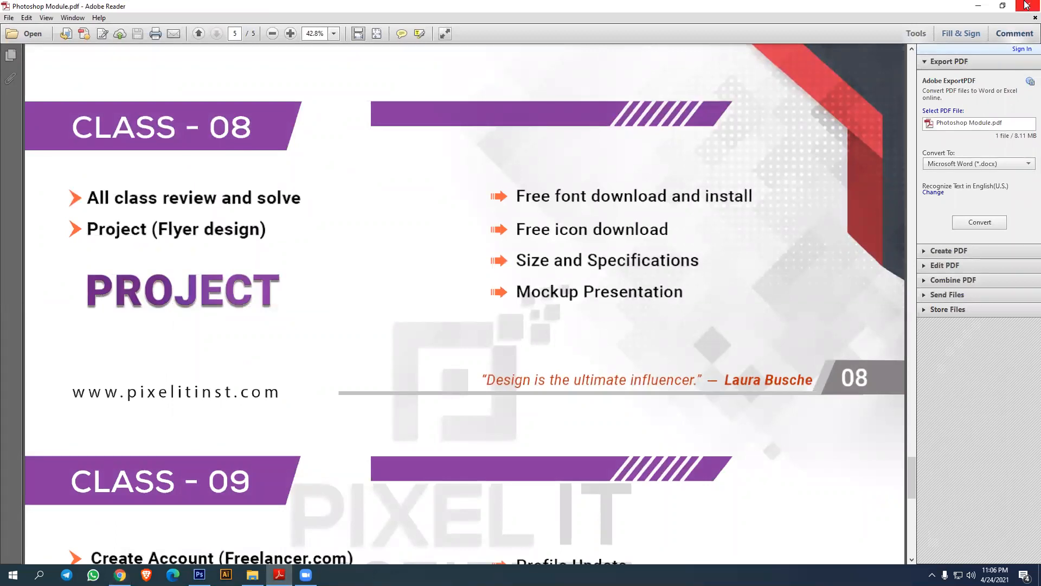
key("alt+Tab")
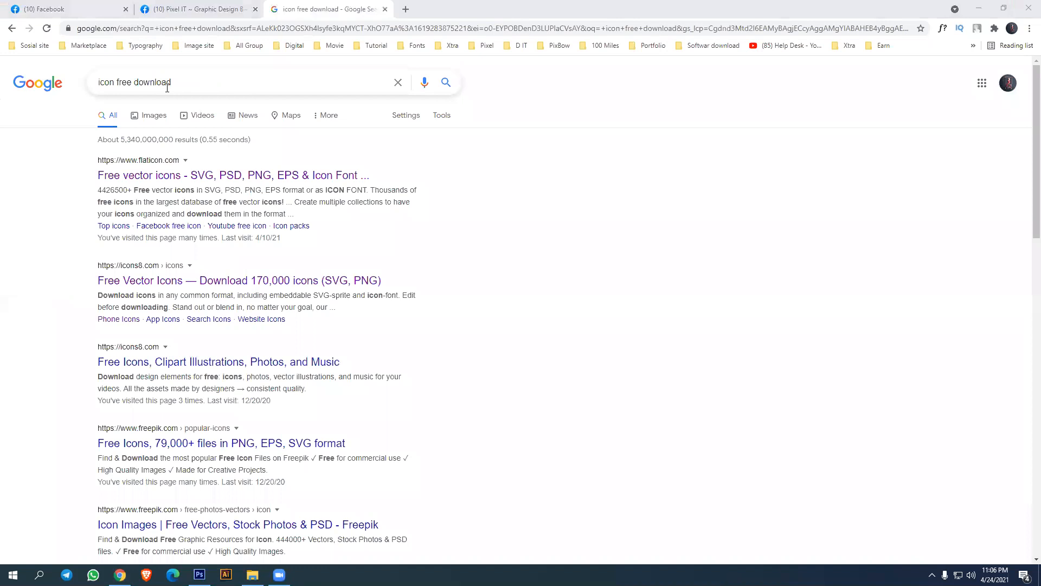
triple_click(167, 87)
type("fly")
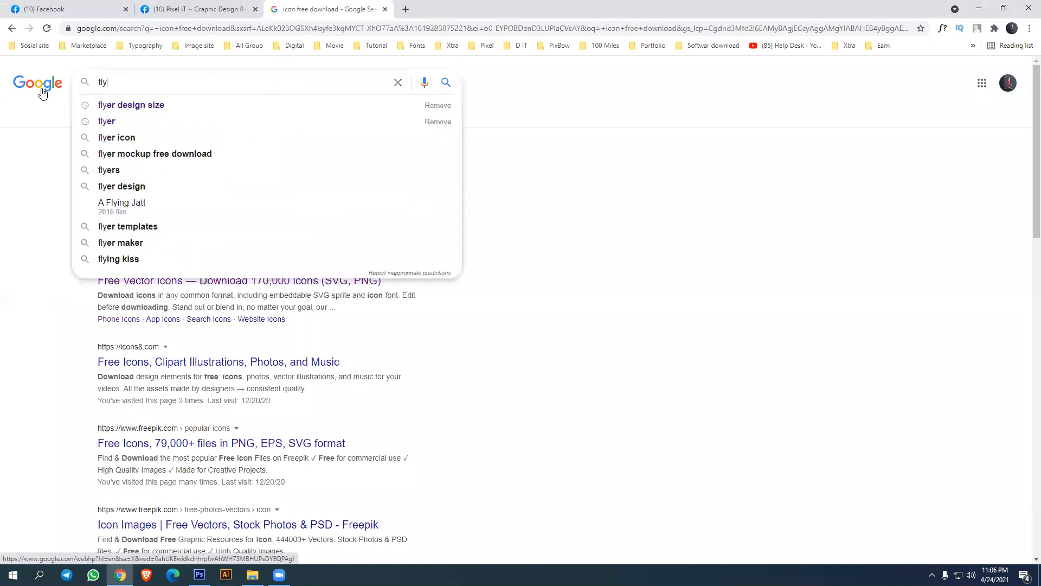
type("er")
key("Return")
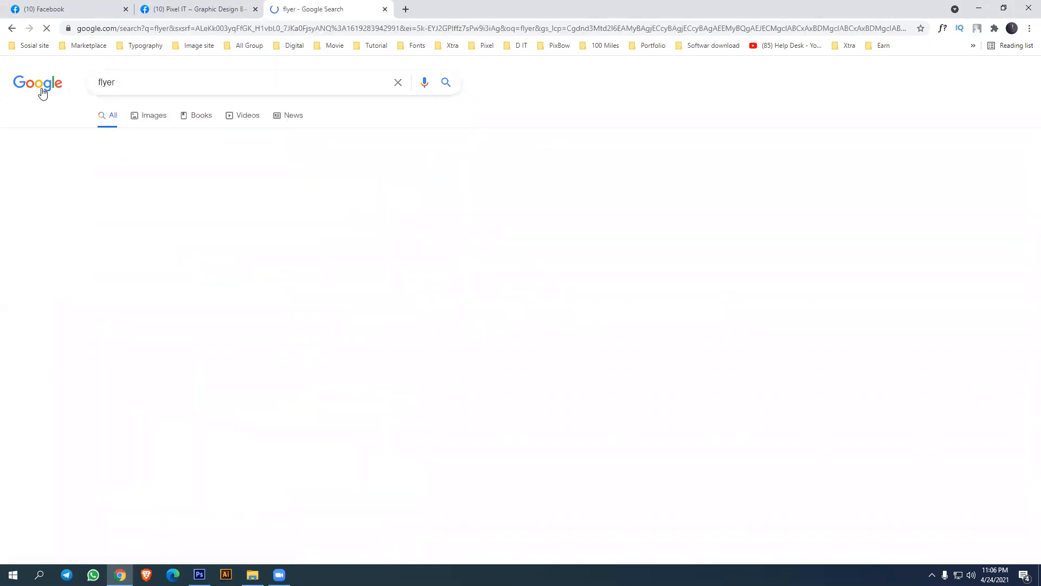
left_click(154, 116)
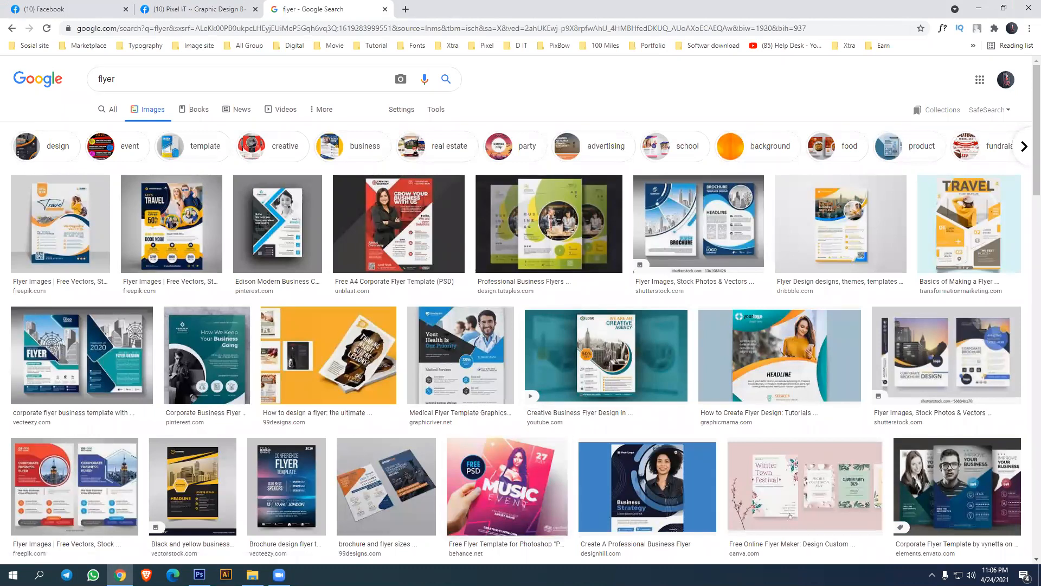
Search Google Images for "flyer design size" and examine the size charts from 99designs, Instantprint and Idgee Designs
left_click(135, 83)
left_click(145, 103)
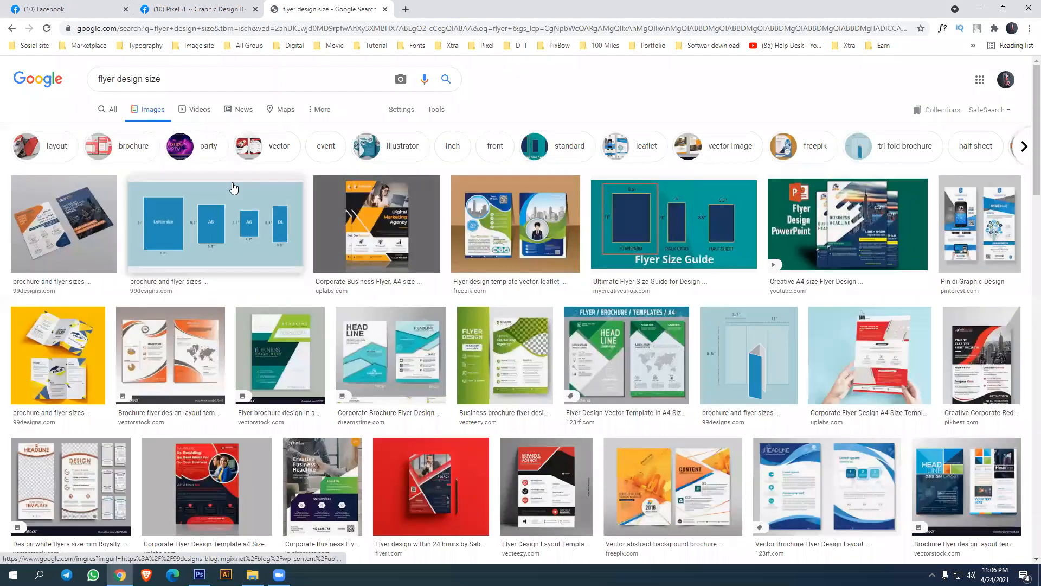
left_click(233, 187)
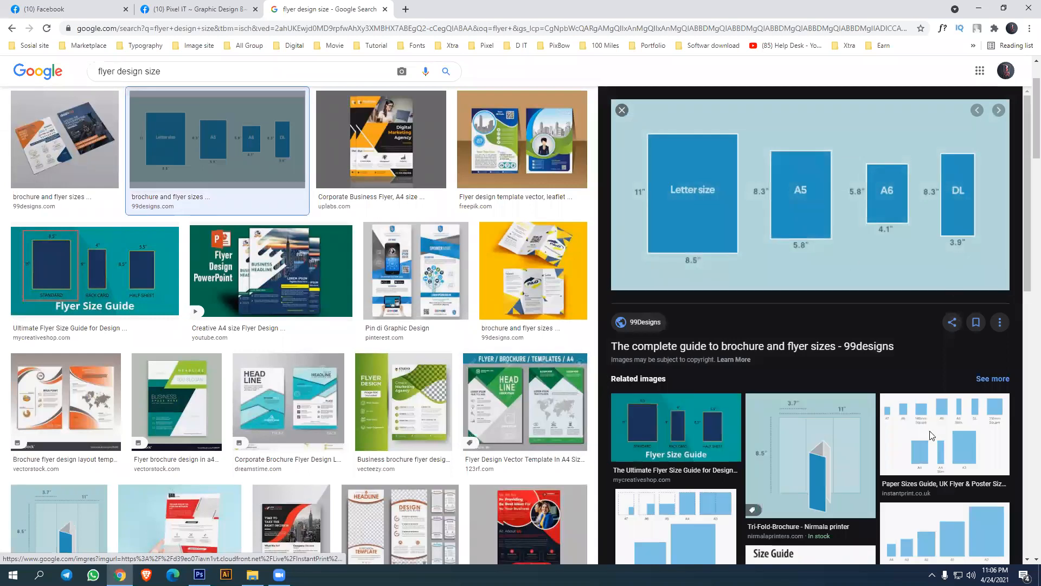
left_click(931, 435)
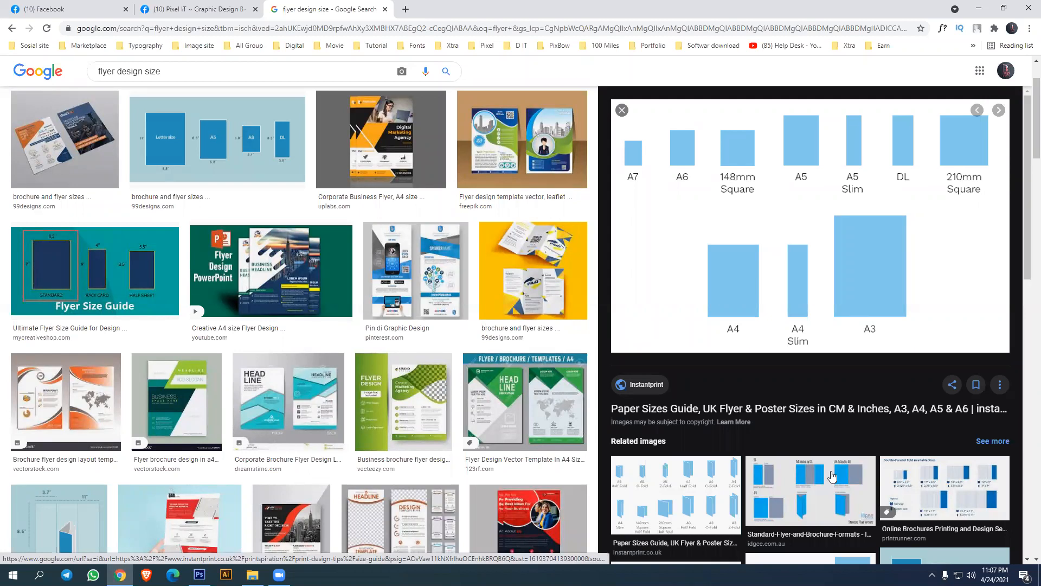
left_click(798, 496)
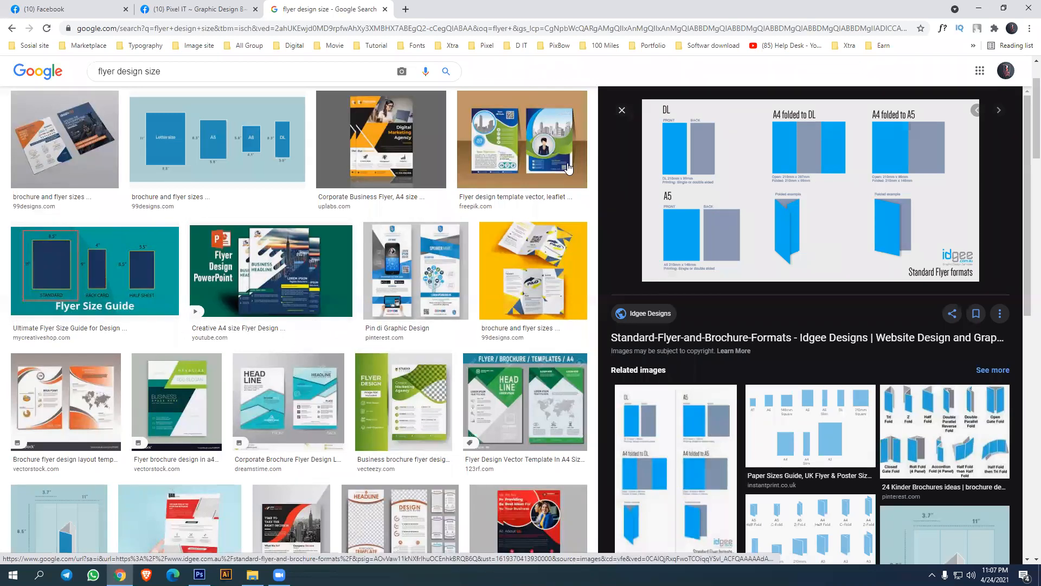
left_click(620, 114)
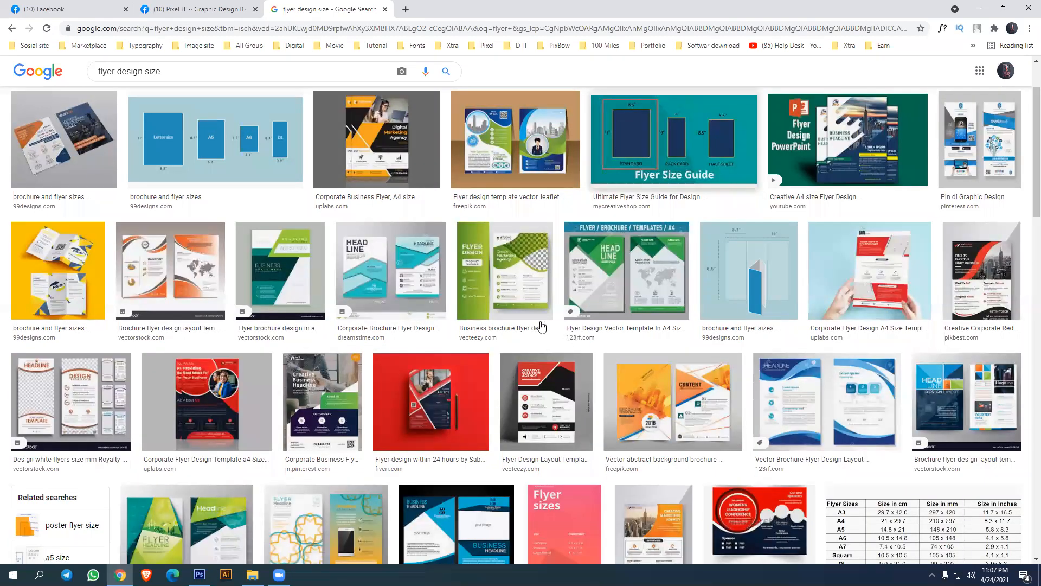
Examine the flyer design size image results and the 99designs size chart, and close the search page
scroll(540, 326, "down", 5)
scroll(568, 274, "down", 4)
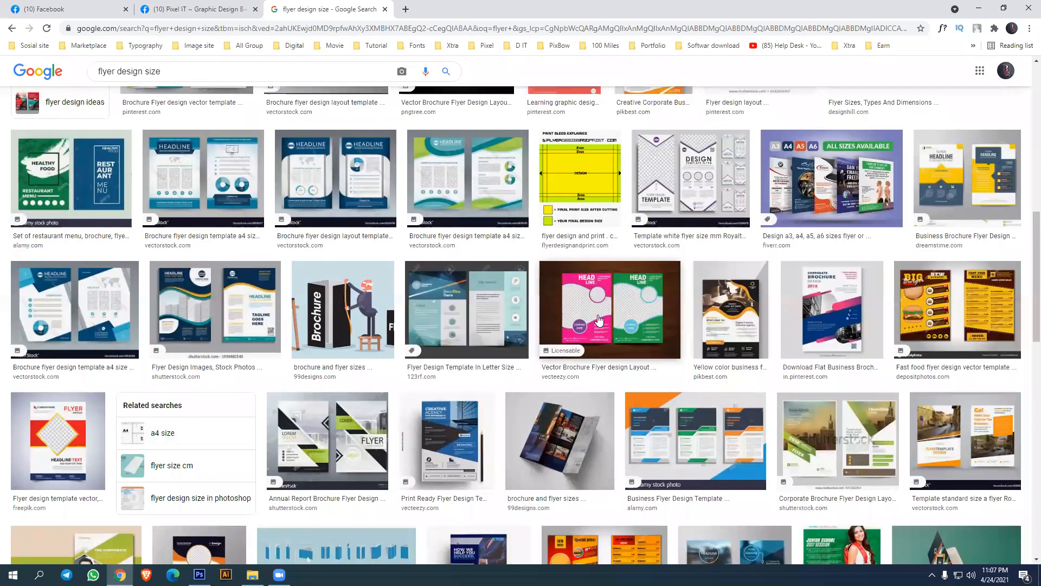
scroll(599, 325, "down", 2)
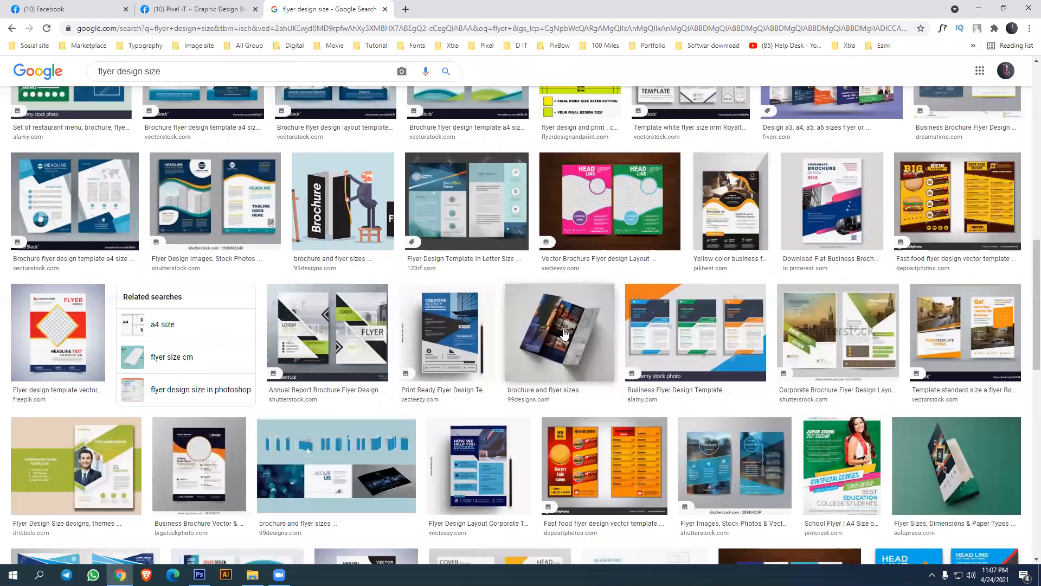
scroll(536, 345, "down", 3)
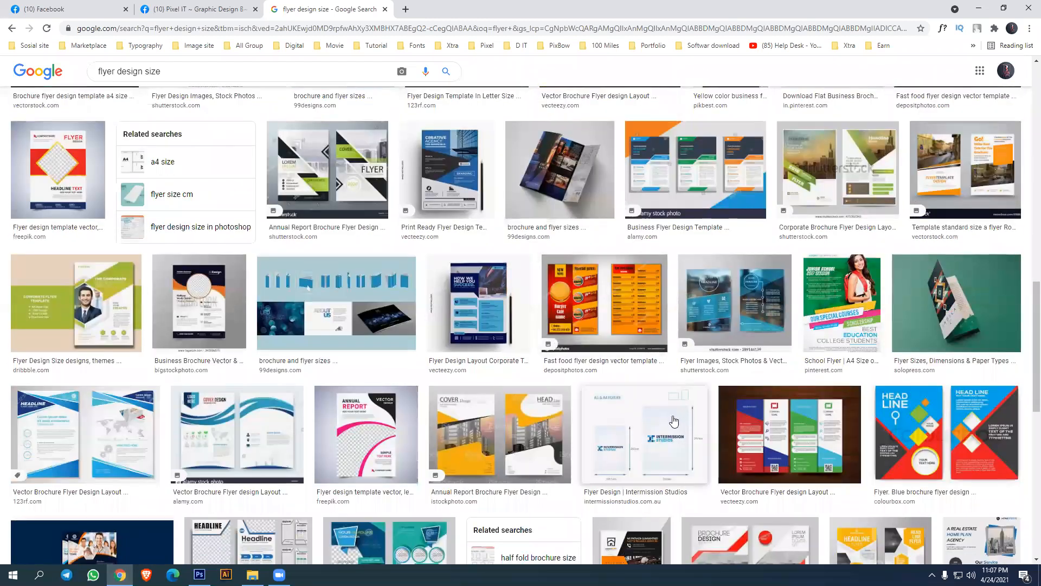
scroll(672, 428, "up", 6)
scroll(724, 440, "up", 5)
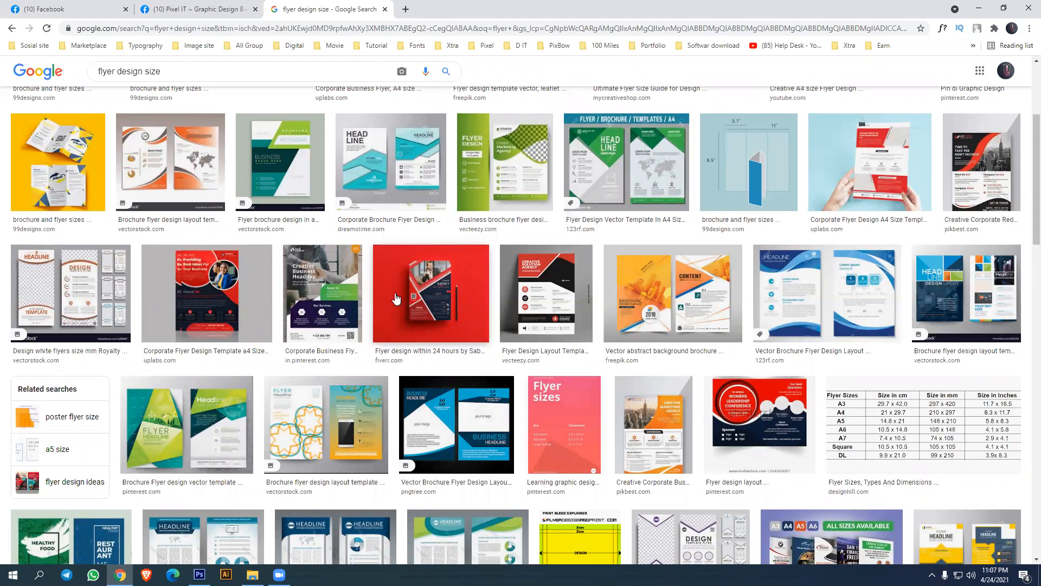
scroll(359, 318, "up", 4)
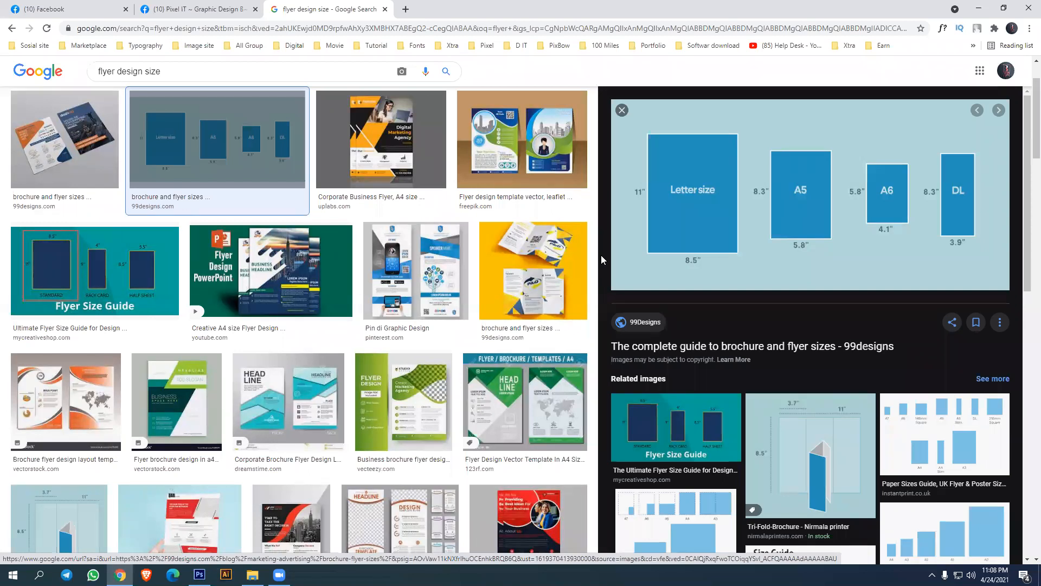
left_click(622, 111)
left_click_drag(161, 71, 77, 72)
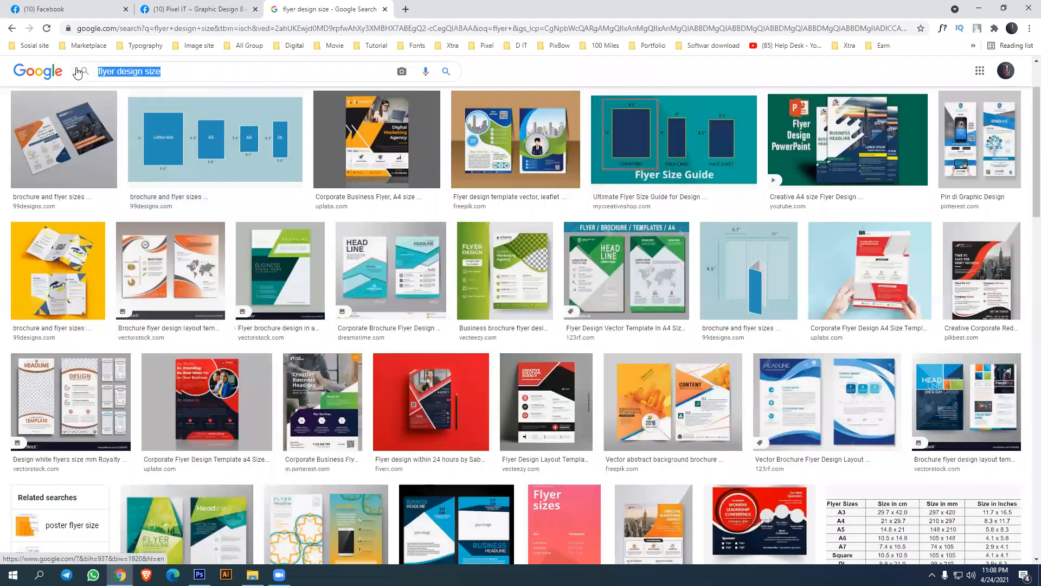
left_click(385, 9)
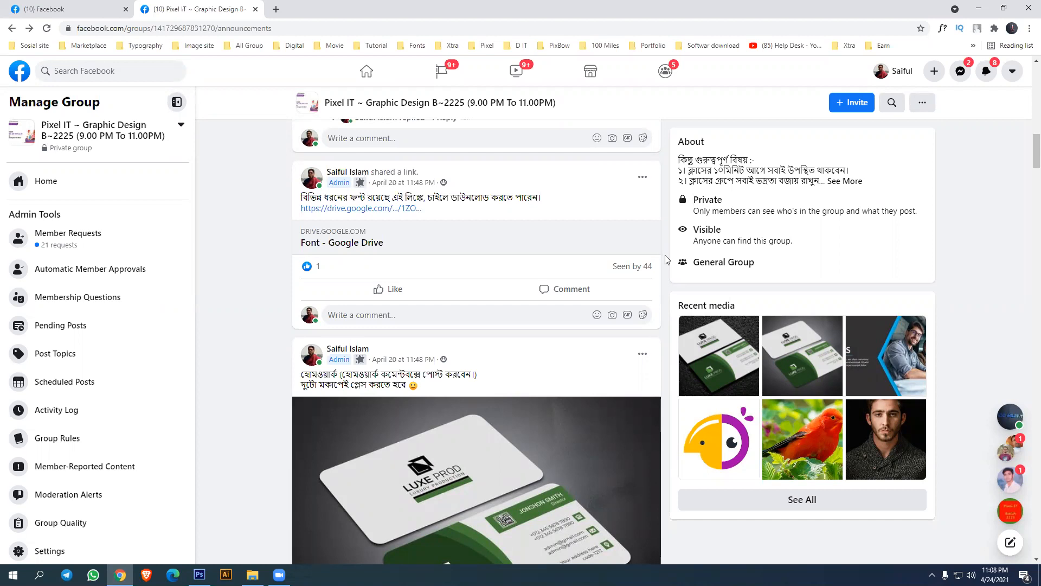
Switch to Photoshop, close the blank document, and start a new one with the International Paper A4 preset
left_click(979, 9)
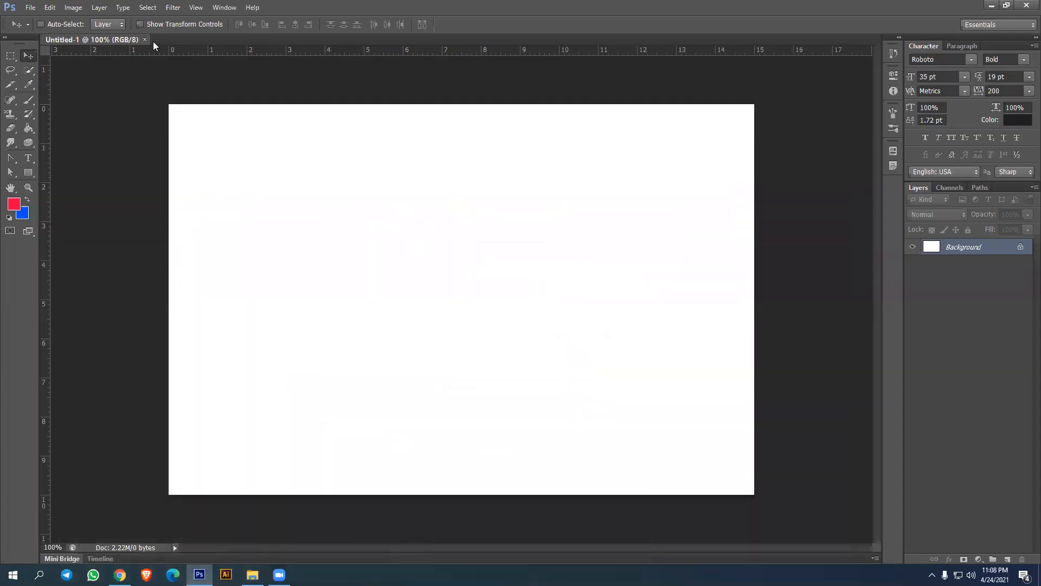
key("ctrl+w")
left_click(30, 7)
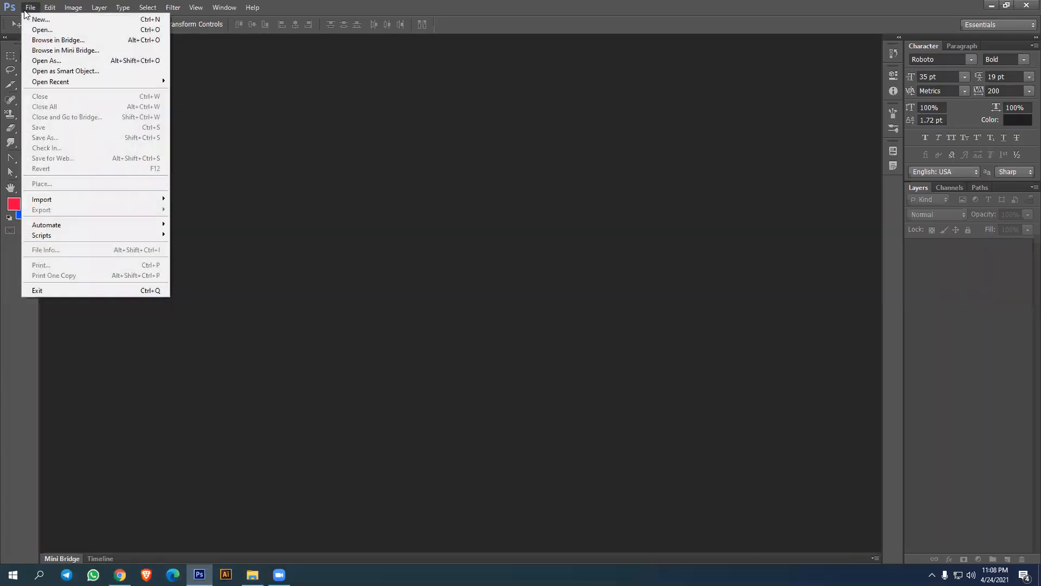
left_click(34, 20)
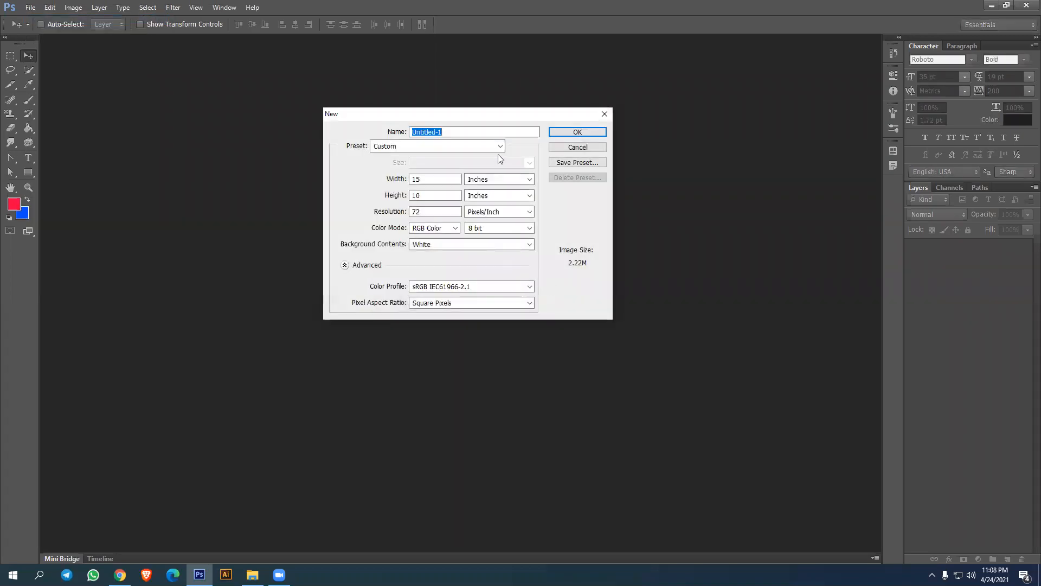
left_click(500, 146)
left_click(483, 192)
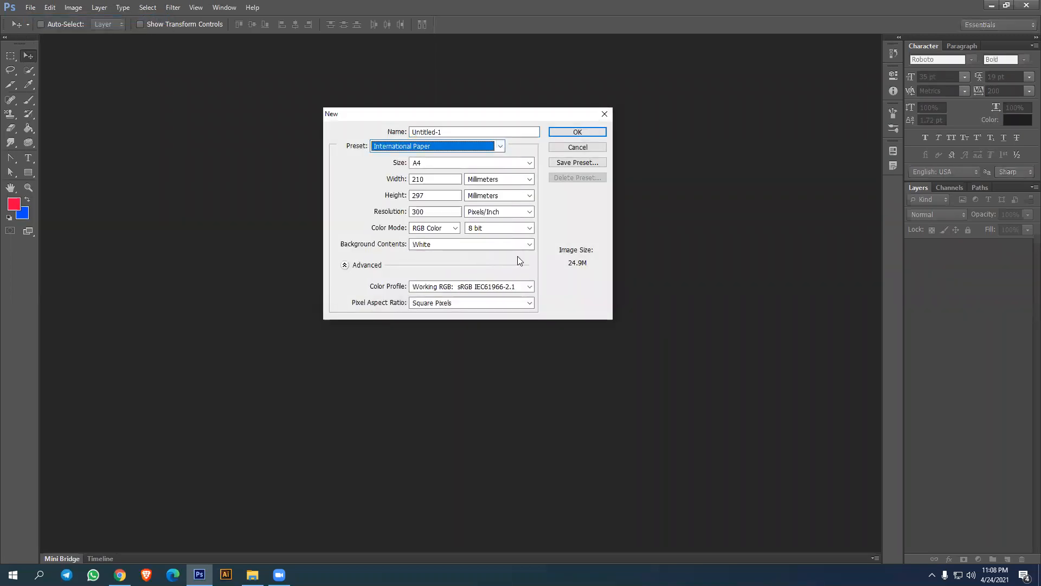
Set the new document's units to inches and its color mode to CMYK Color, and create it
left_click(504, 180)
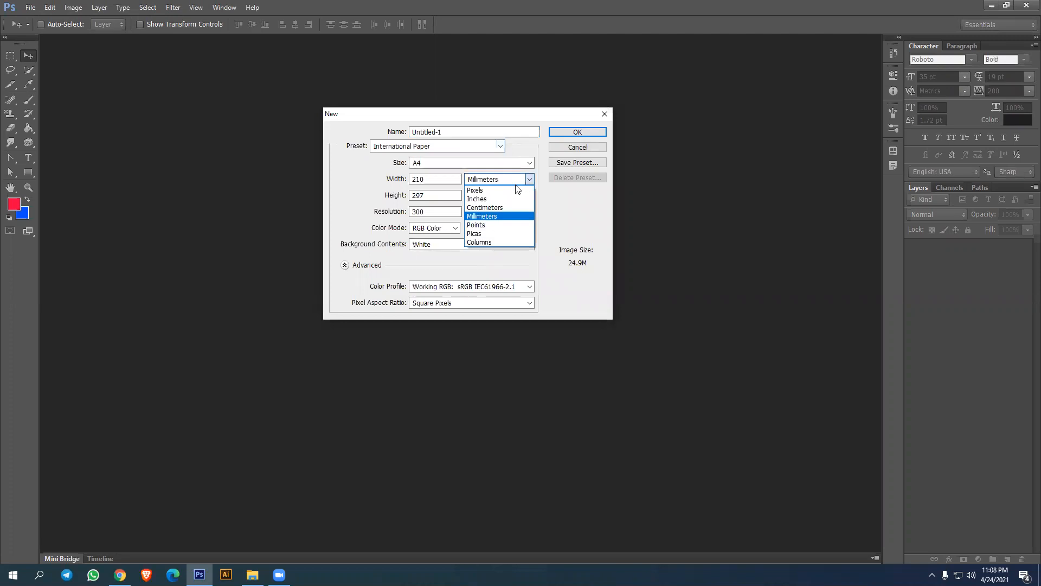
left_click(484, 203)
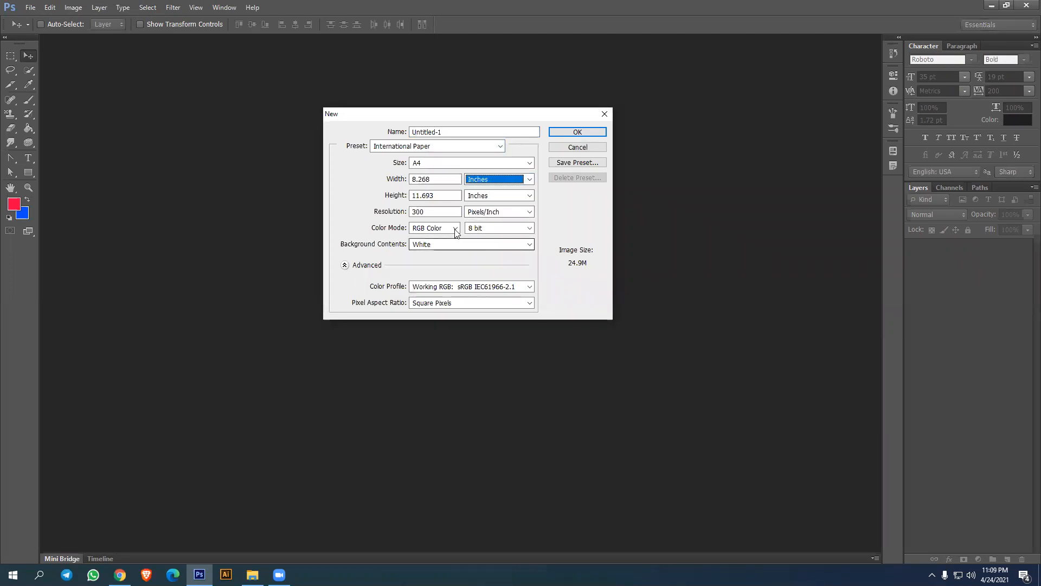
left_click(439, 212)
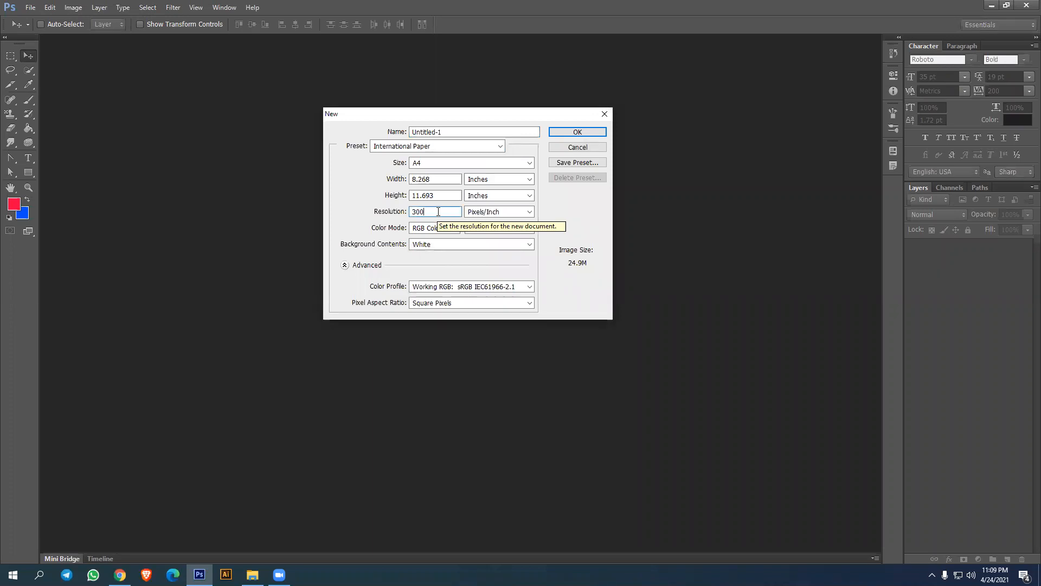
left_click(437, 228)
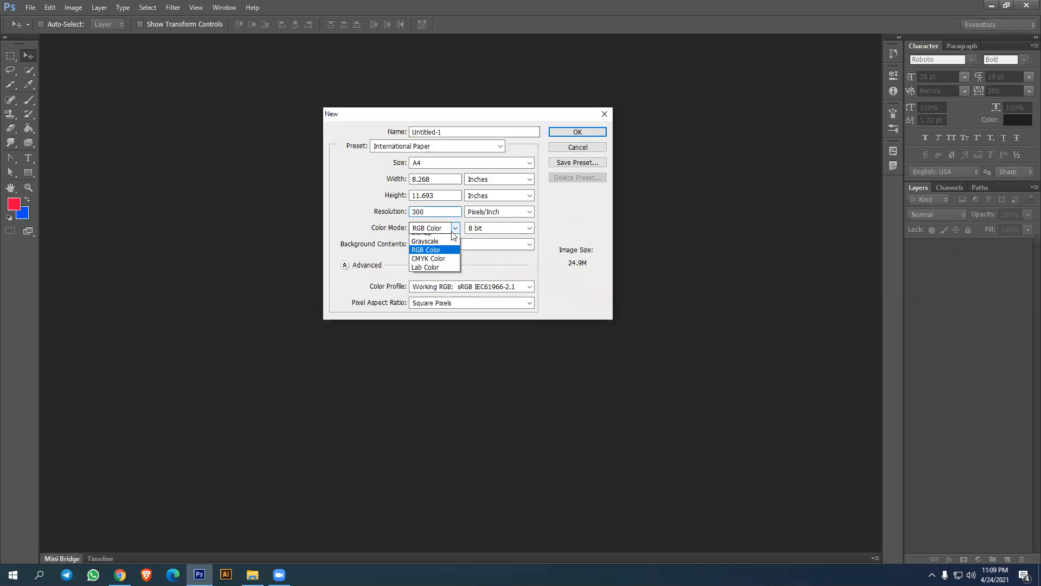
left_click(429, 265)
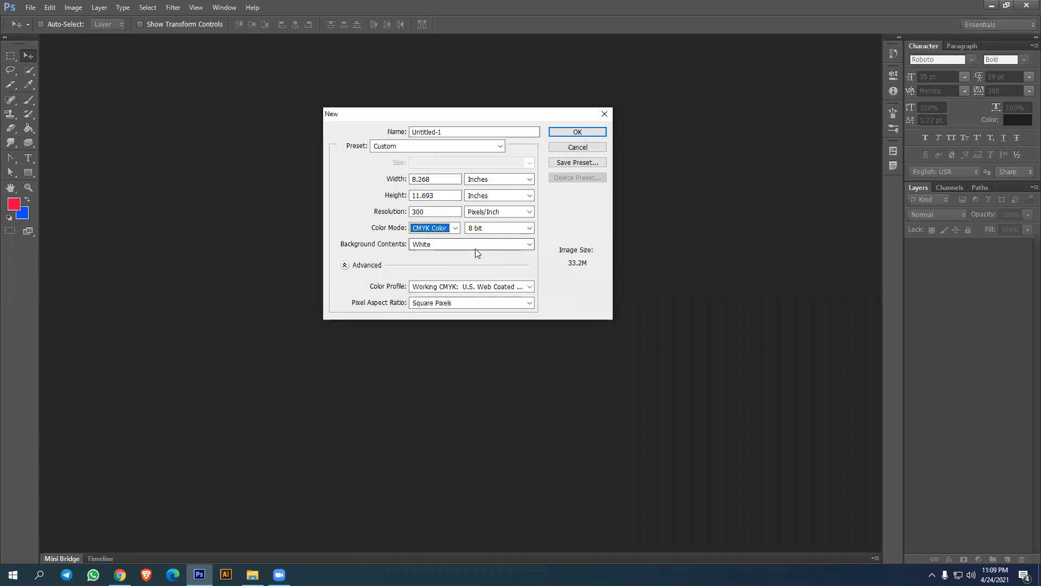
left_click(576, 131)
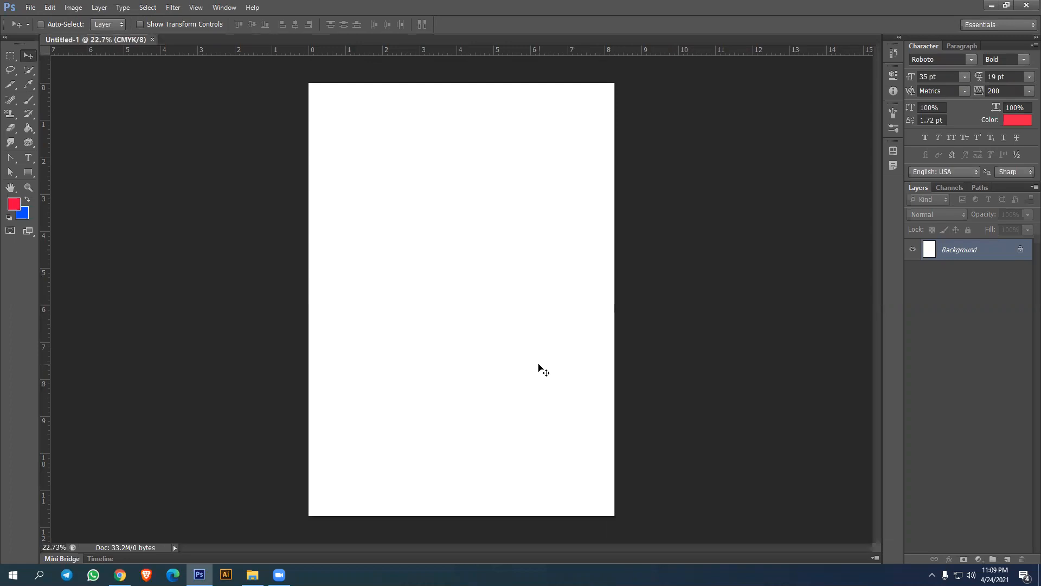
Place guides along all four edges of the A4 page
scroll(569, 351, "down", 1)
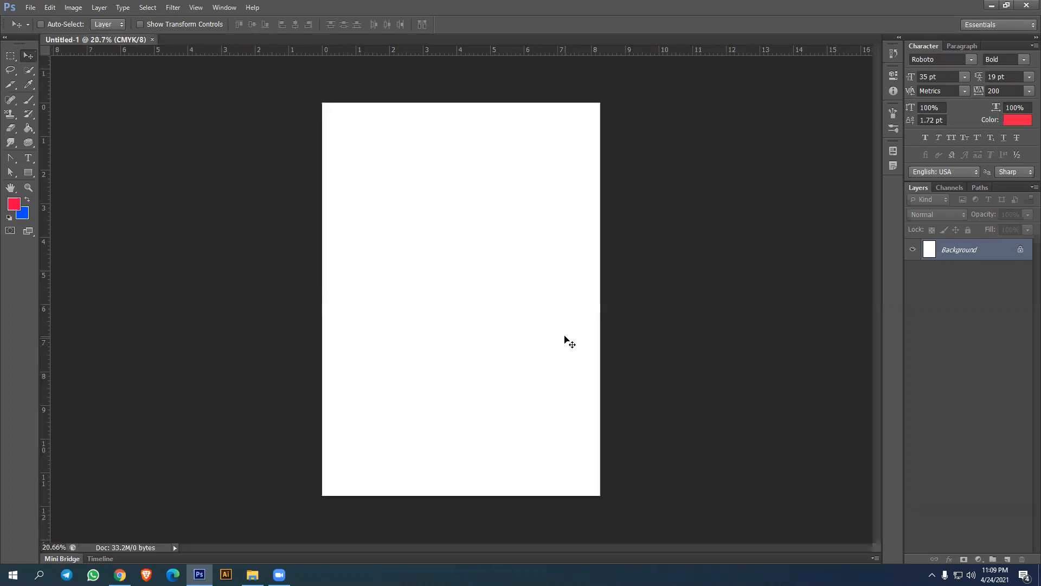
left_click_drag(474, 56, 437, 496)
left_click_drag(46, 131, 601, 182)
left_click_drag(46, 129, 315, 162)
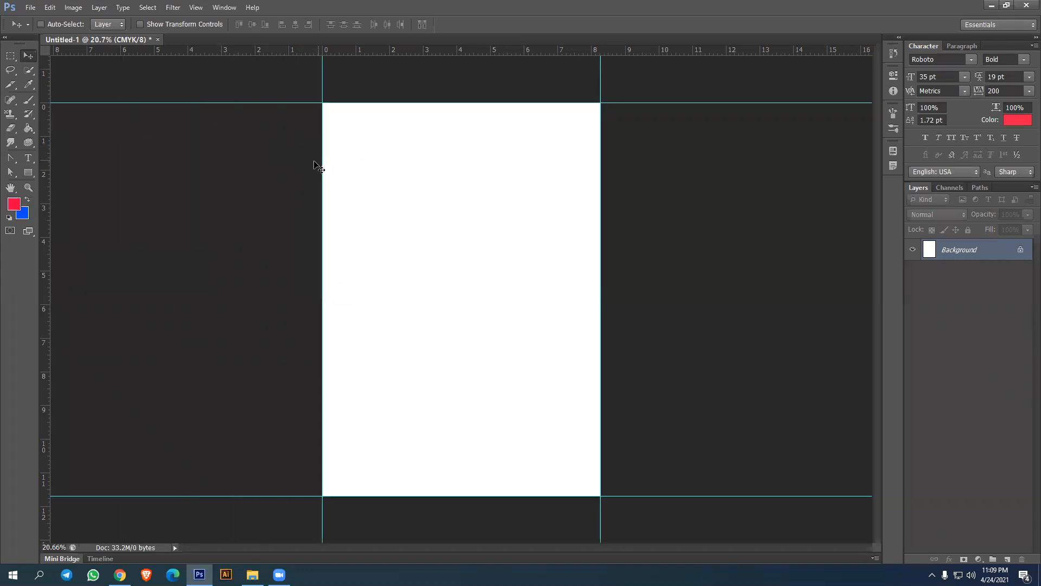
Enlarge the canvas relatively by 0.25 inches in both width and height for the bleed
left_click(76, 8)
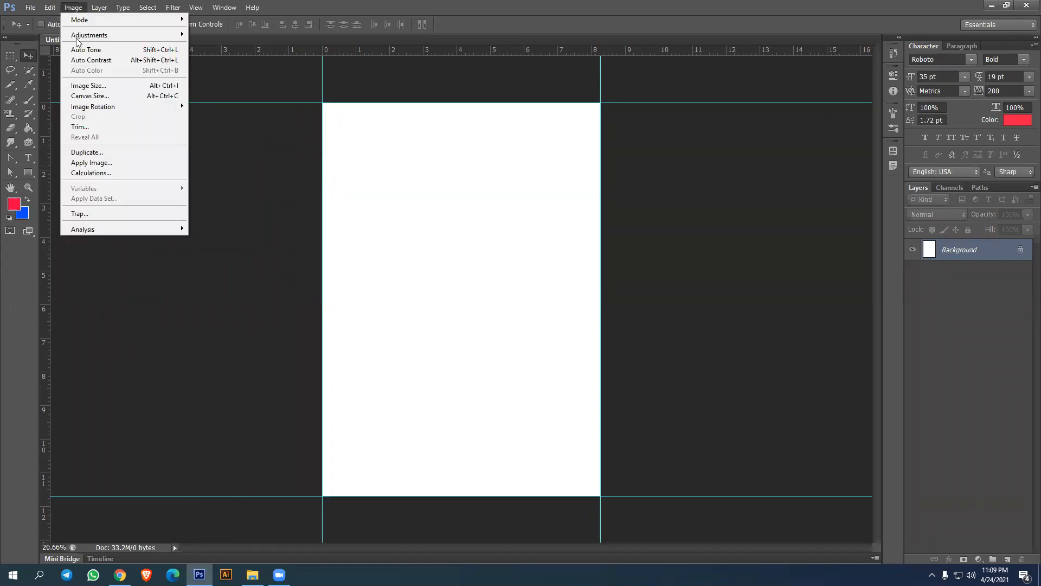
left_click(88, 96)
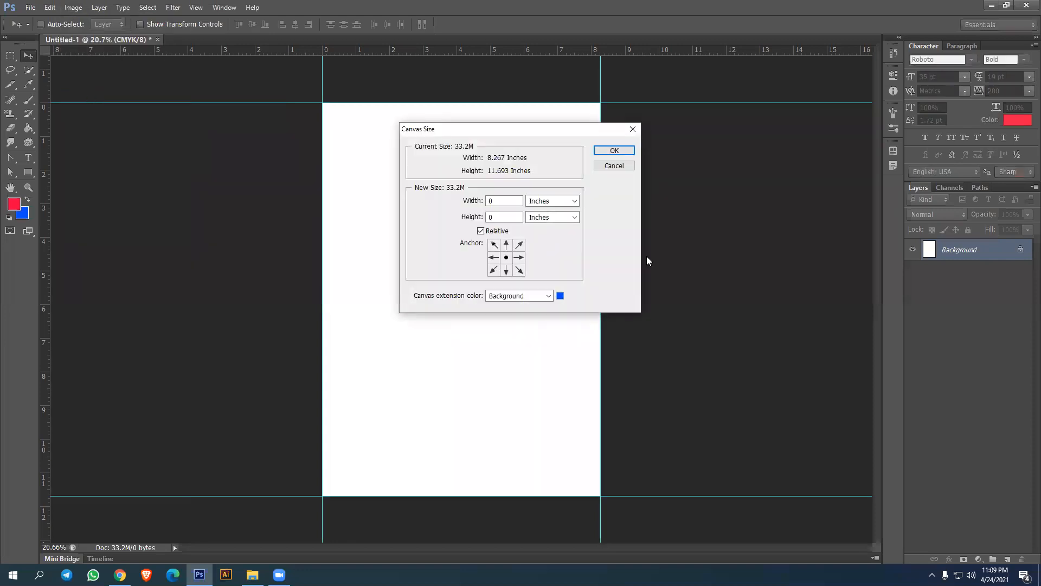
type(".")
left_click(506, 216)
type(".25")
left_click(615, 150)
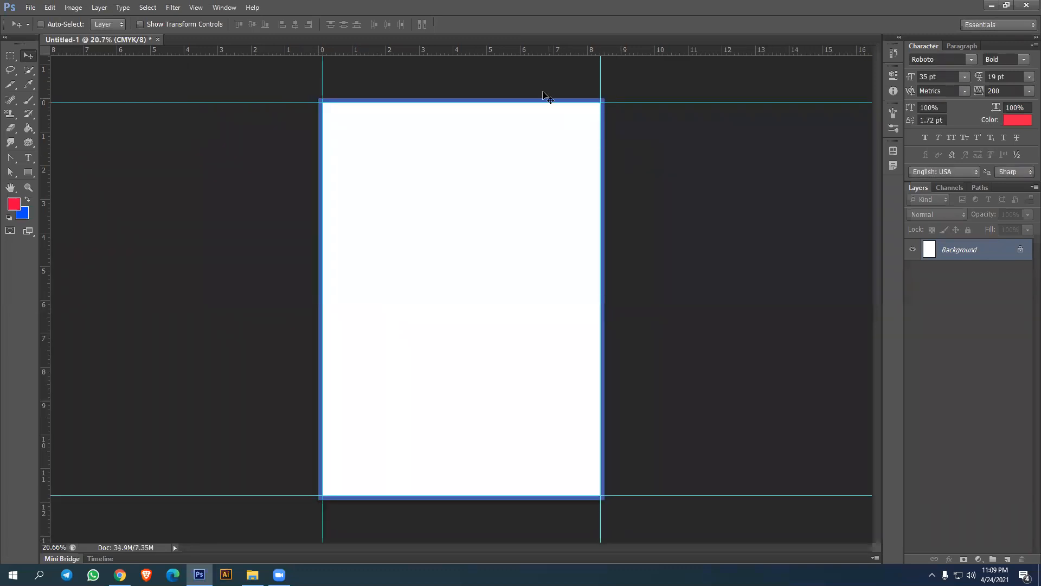
Place guides along all four outer edges of the enlarged canvas
left_click_drag(504, 52, 508, 99)
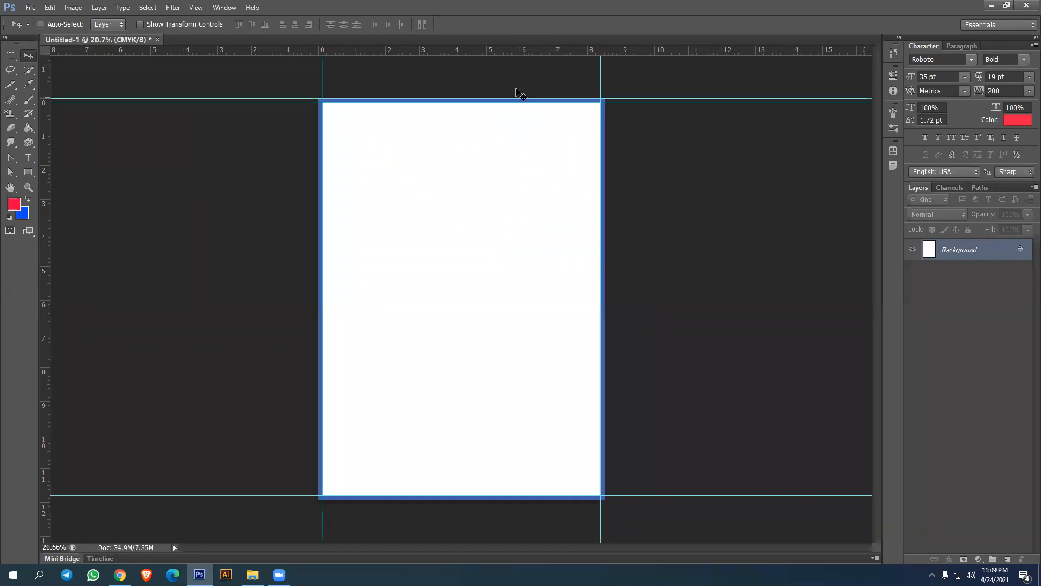
left_click_drag(504, 51, 494, 499)
left_click_drag(45, 232, 602, 239)
left_click_drag(47, 202, 319, 202)
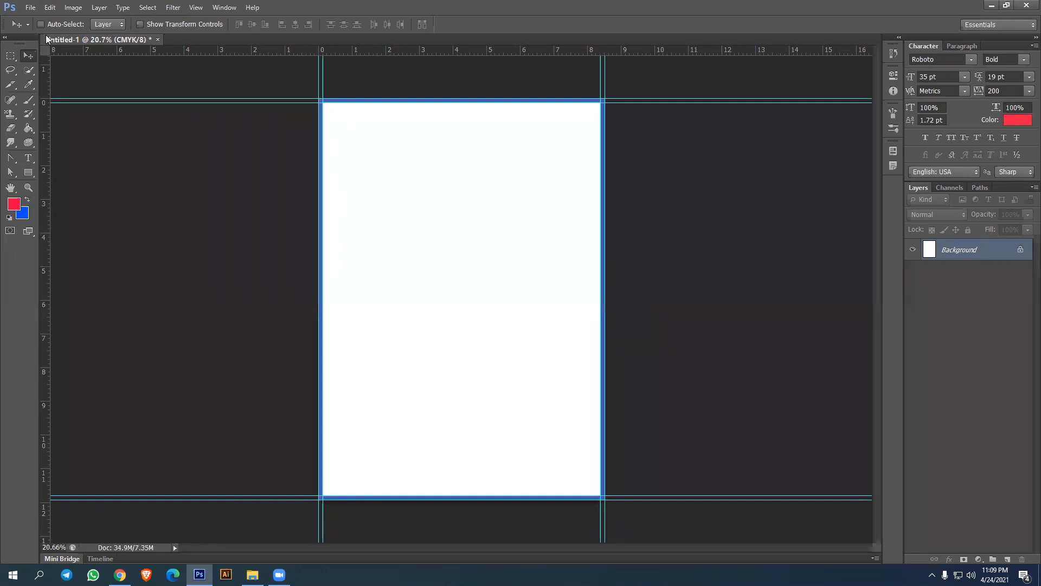
Place a 0.25 × 0.25 in fixed-size marquee inside the page's top-left corner and add top and left margin guides along its inner edges
left_click(9, 58)
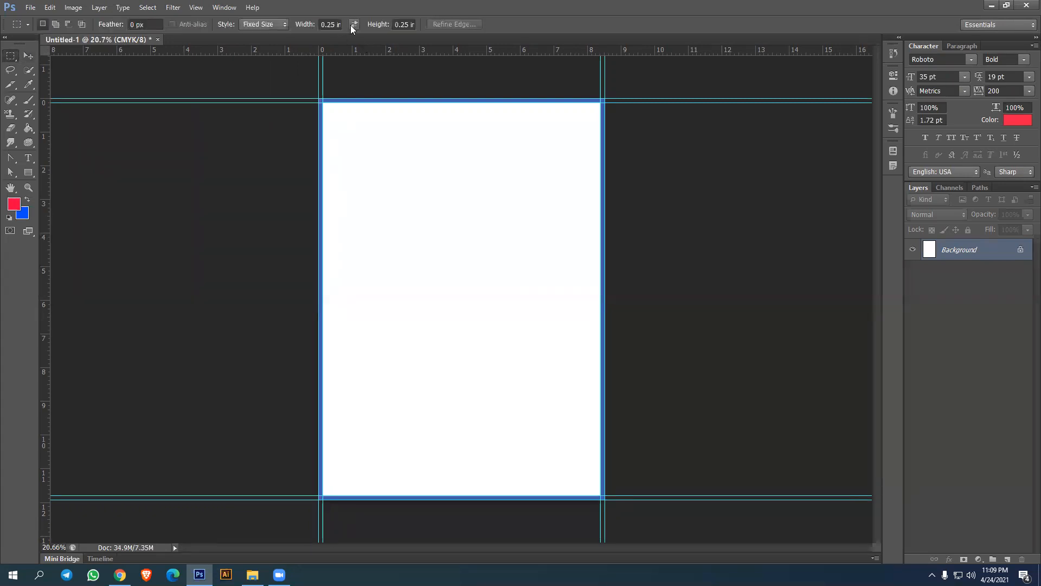
left_click(407, 24)
key("Return")
left_click_drag(349, 124, 330, 109)
left_click_drag(366, 50, 365, 111)
left_click_drag(46, 164, 330, 162)
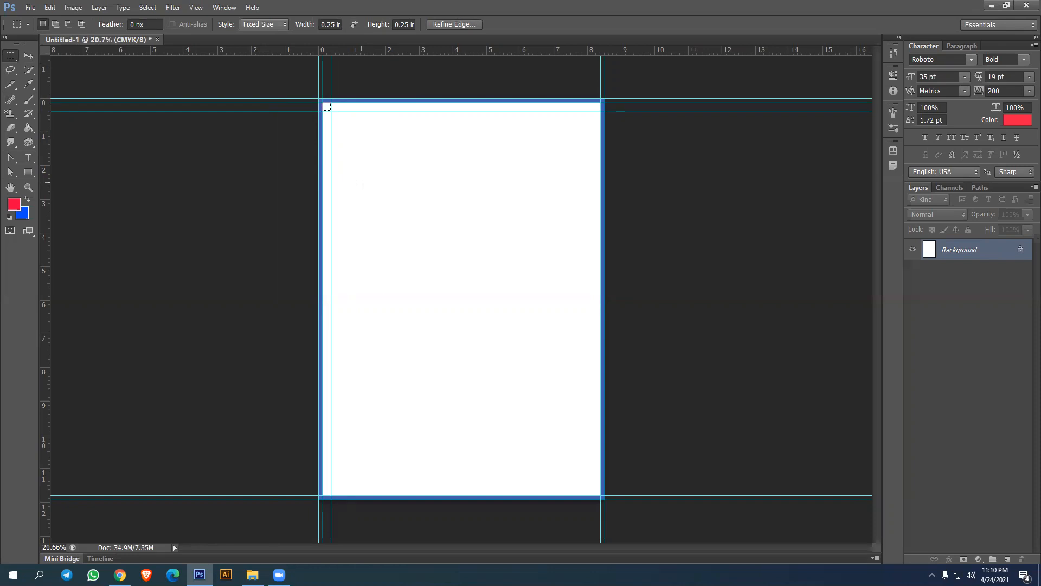
Move the square selection to the page's bottom-right corner, add bottom and right margin guides, and reset the marquee style to Normal
left_click_drag(326, 105, 596, 492)
left_click_drag(457, 51, 567, 487)
left_click_drag(45, 221, 593, 281)
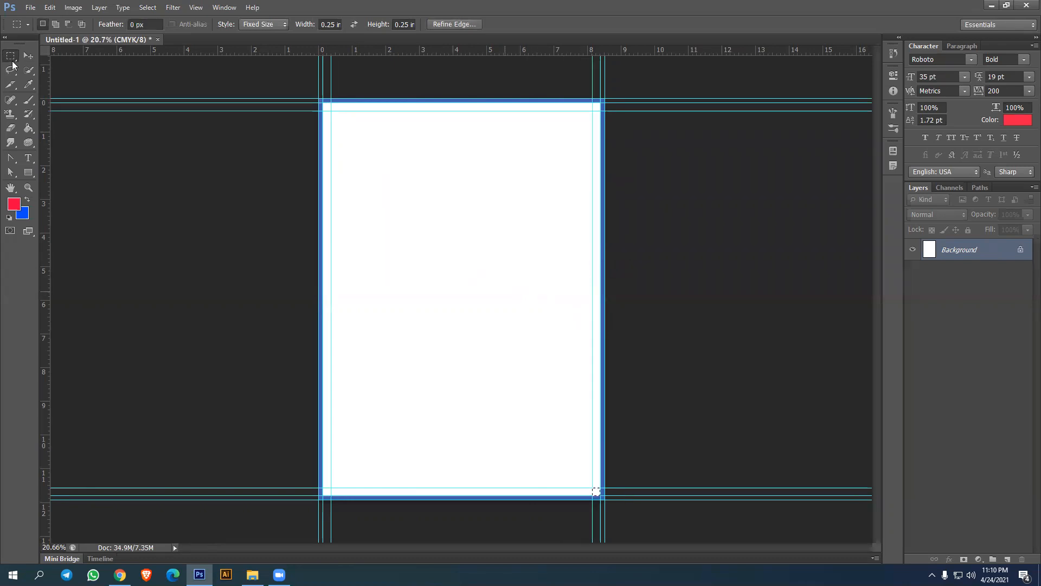
left_click(266, 25)
left_click(274, 34)
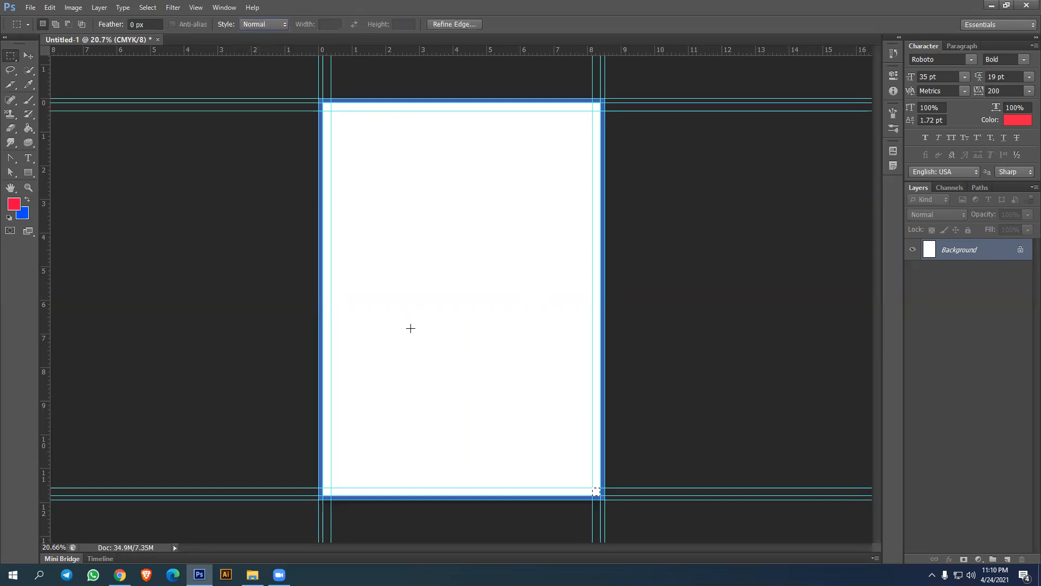
Draw a light grey rectangle shape covering the whole canvas including the bleed, and delete the Background layer
left_click(31, 173)
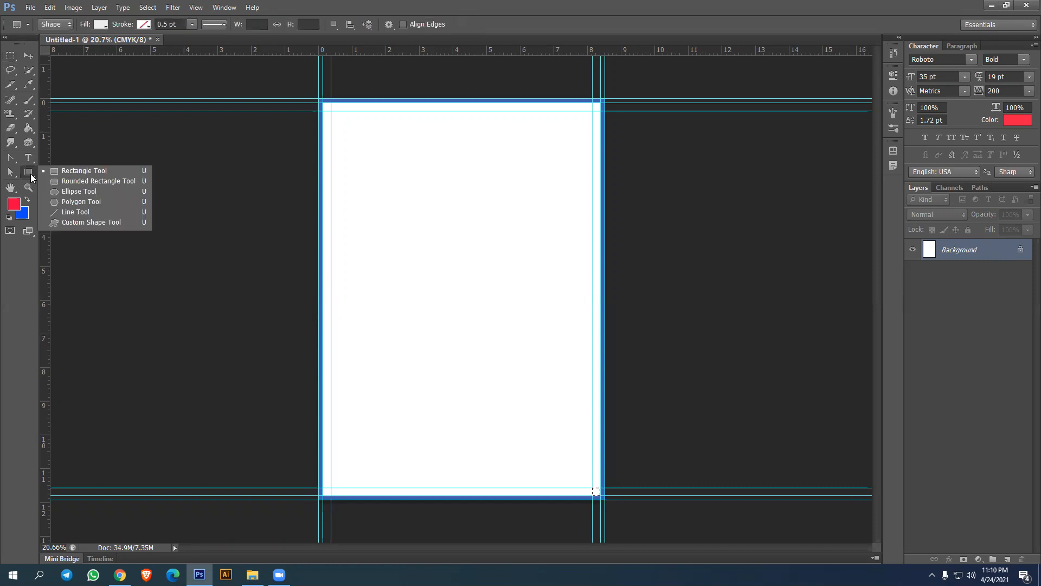
left_click(67, 170)
left_click_drag(319, 98, 607, 503)
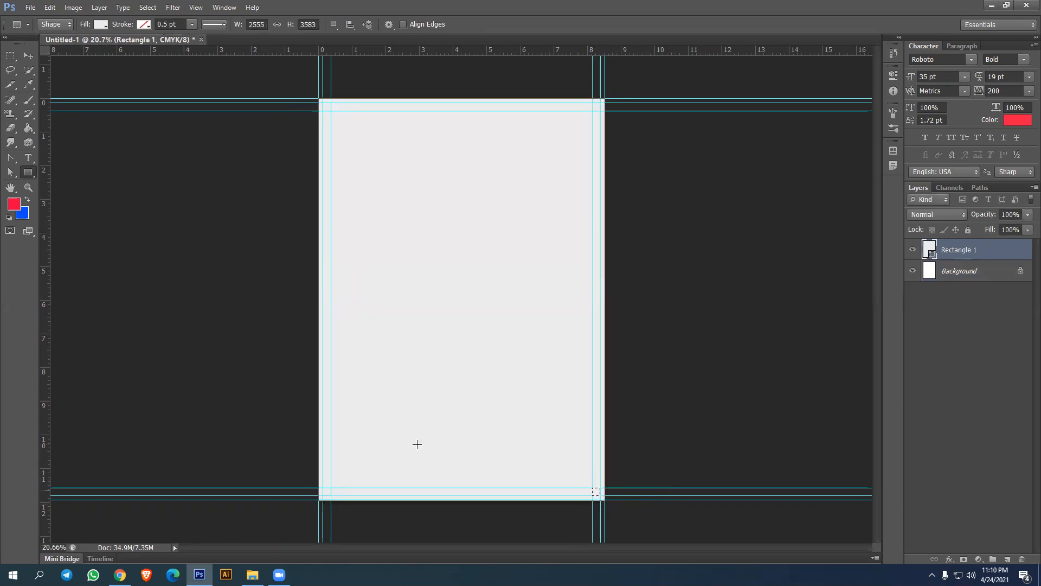
left_click(28, 55)
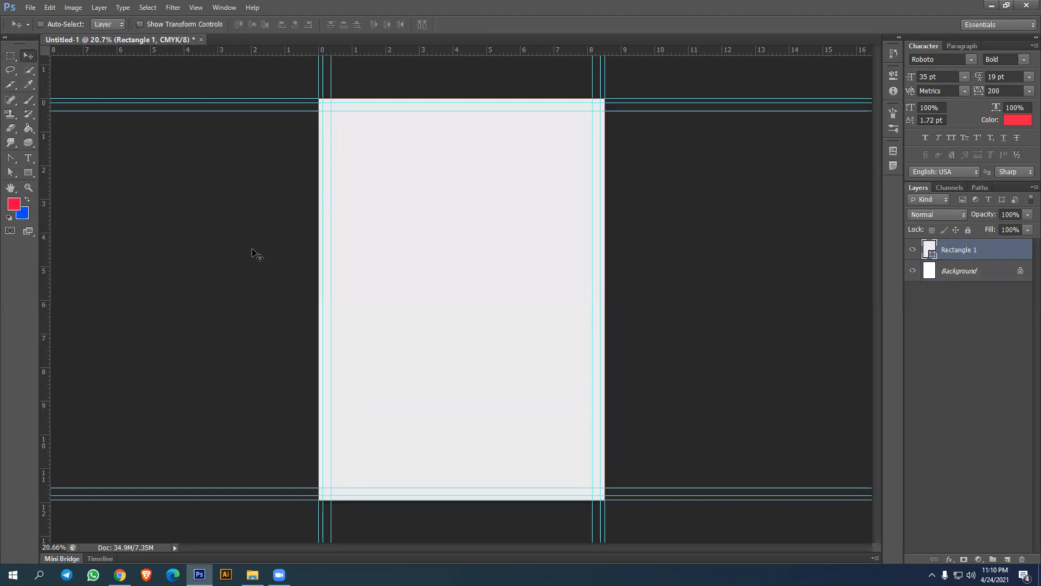
left_click(975, 275)
key("Delete")
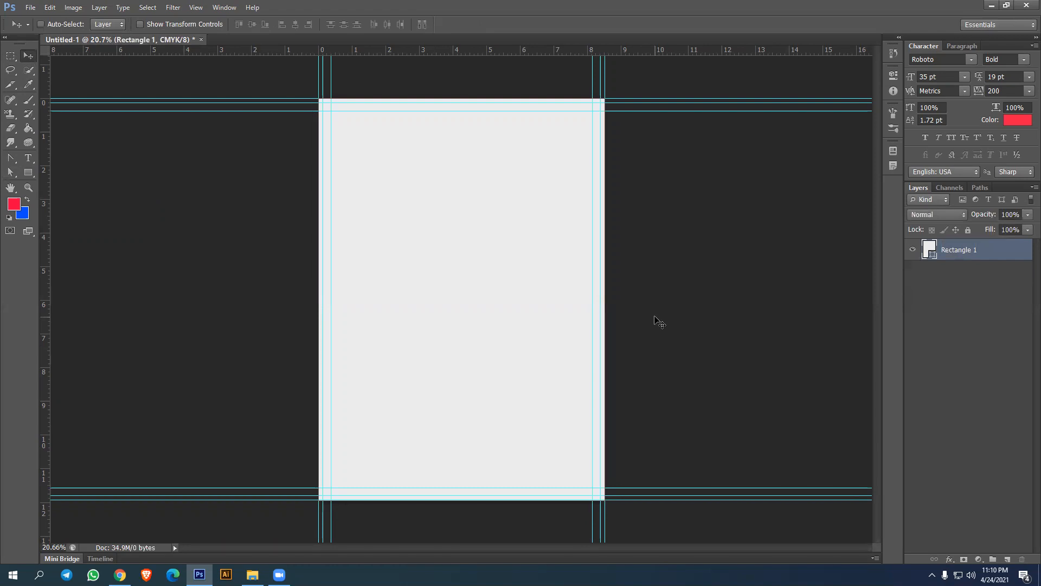
Save the document to the Desktop as Flyer in Photoshop format
key("ctrl+s")
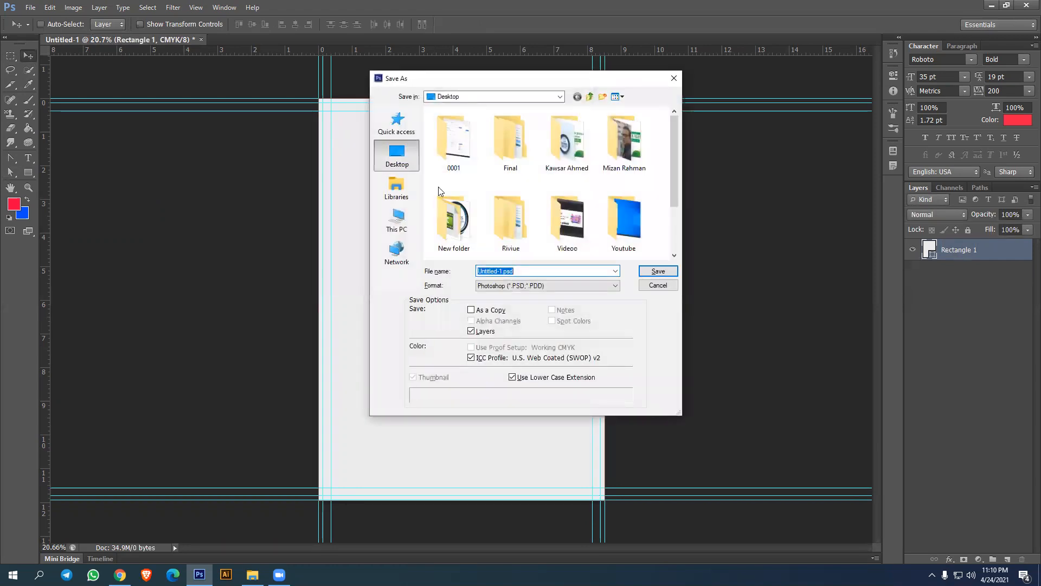
type("Fi")
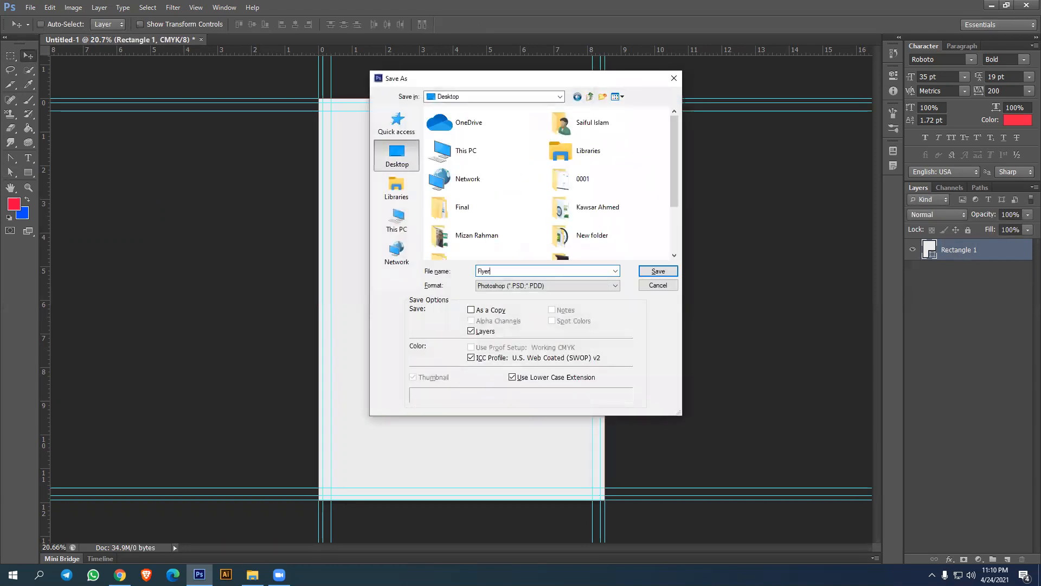
key("Return")
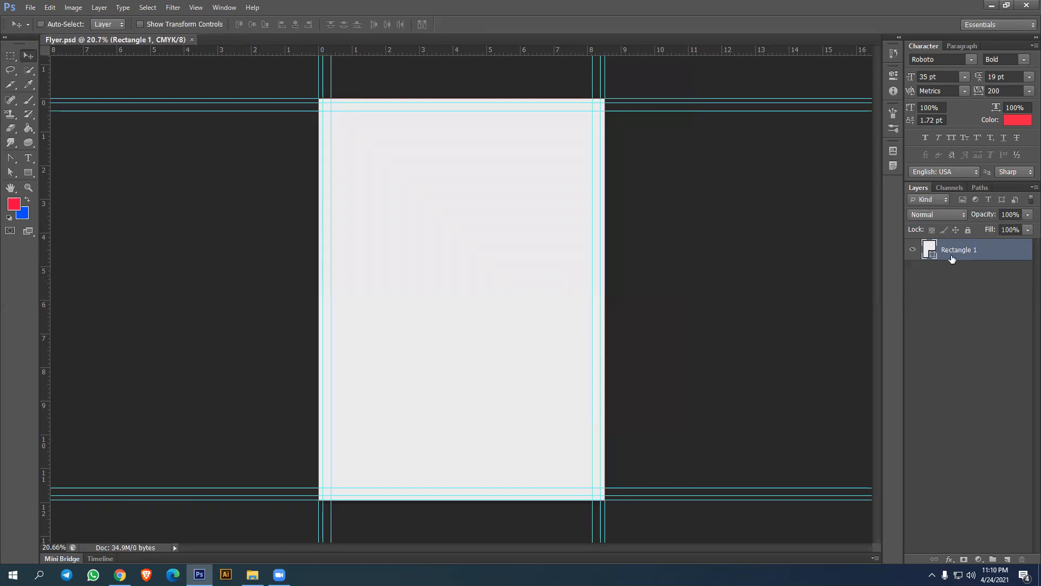
Duplicate the light grey full-page rectangle layer and rename the original one Main bg
key("ctrl+j")
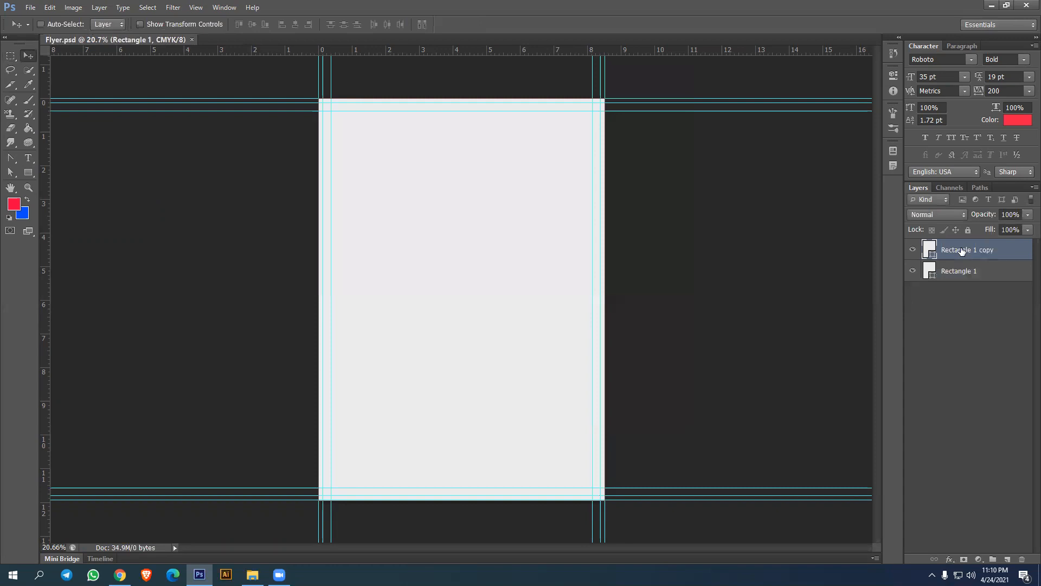
double_click(963, 271)
type("Main bg")
key("Return")
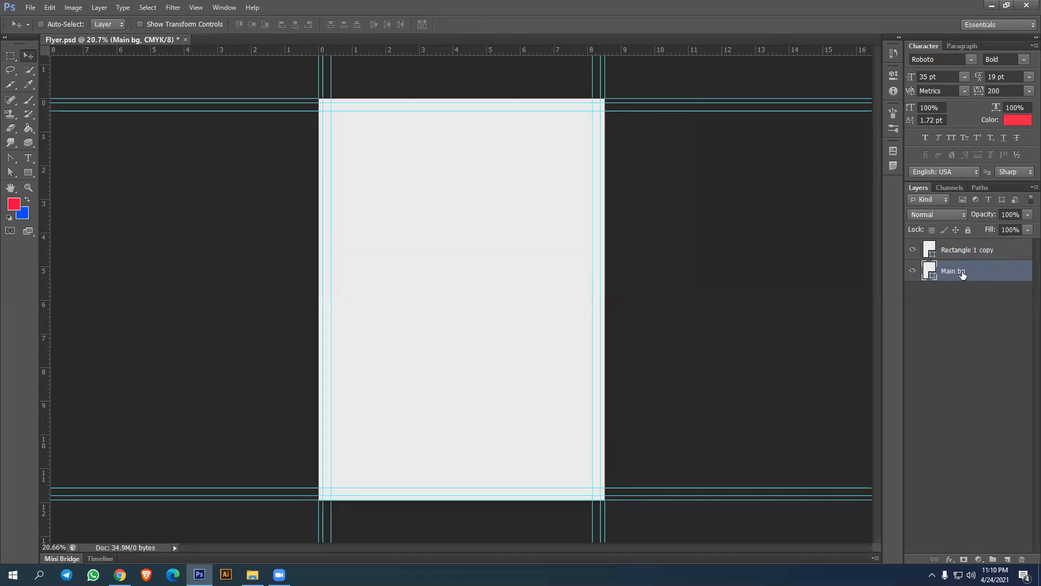
Put the Main bg layer in a group named Main Background and collapse the group
key("ctrl+g")
double_click(956, 266)
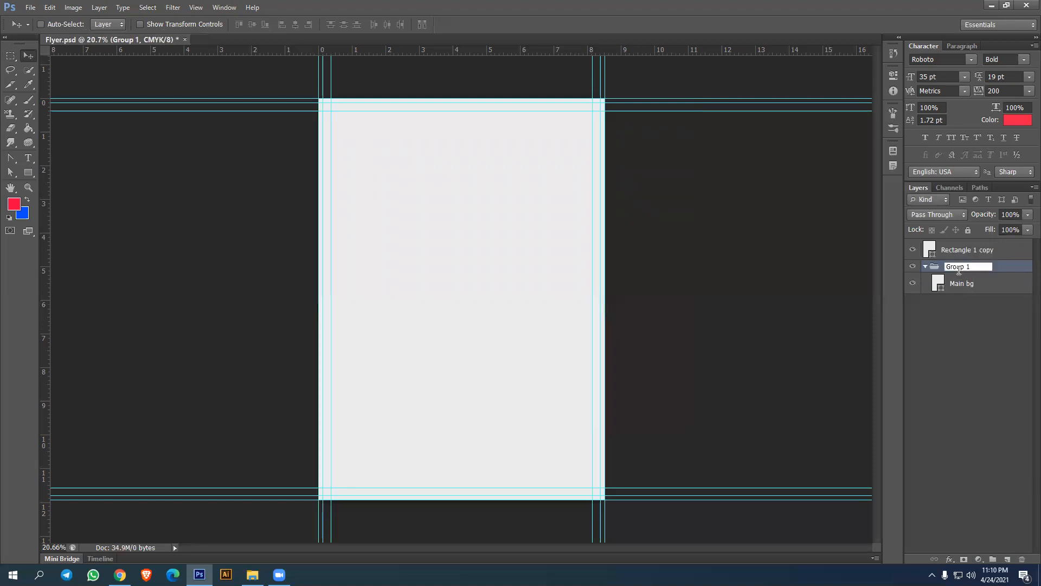
type("Main Background")
key("Return")
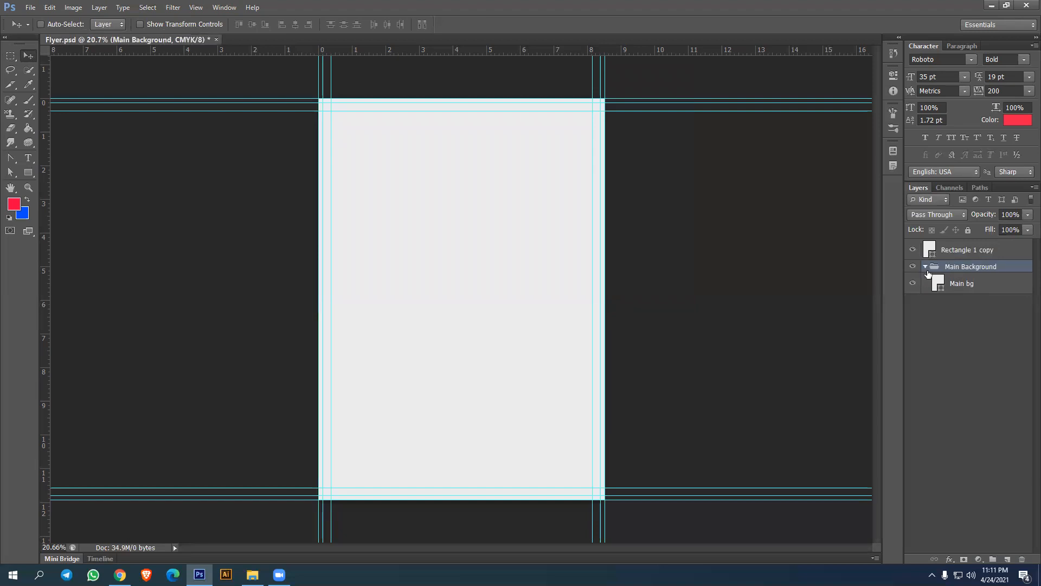
left_click(925, 266)
Rename the duplicated rectangle layer as Bleed aria
double_click(984, 249)
type("B")
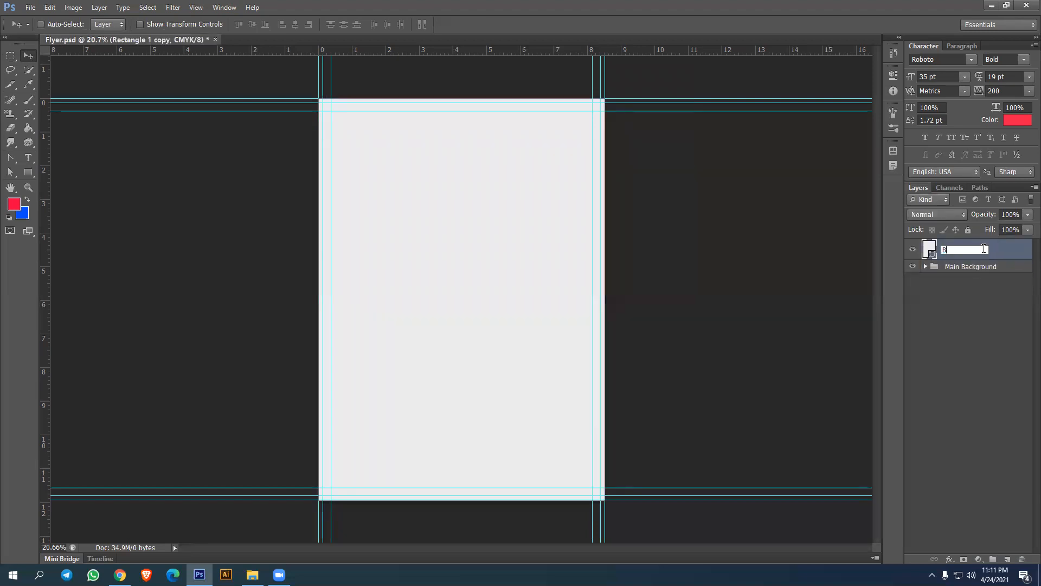
type("leed aria")
key("Return")
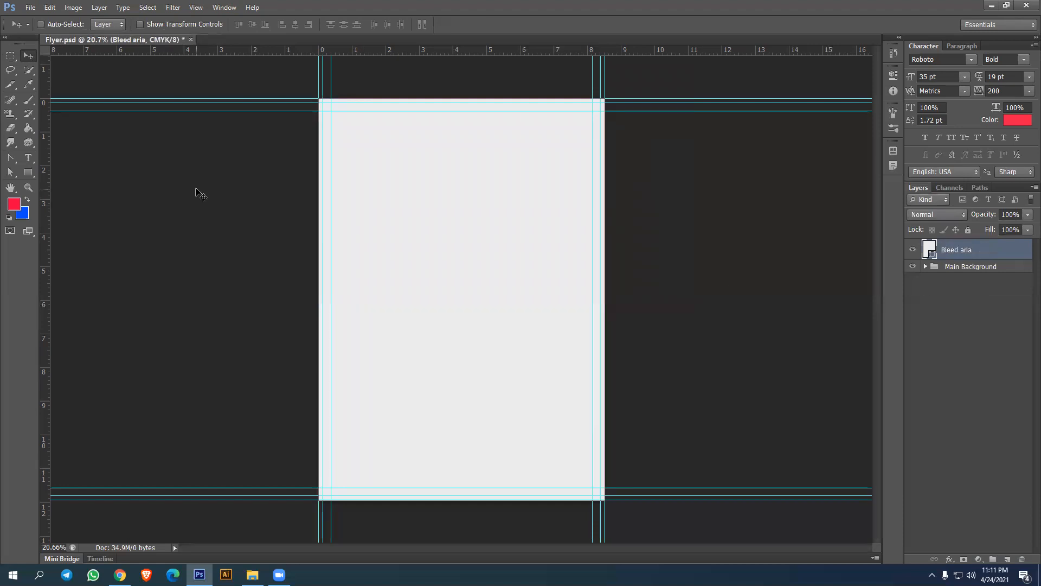
Subtract a rectangle spanning the trim guides from the Bleed aria shape, leaving only a frame over the bleed
left_click(29, 172)
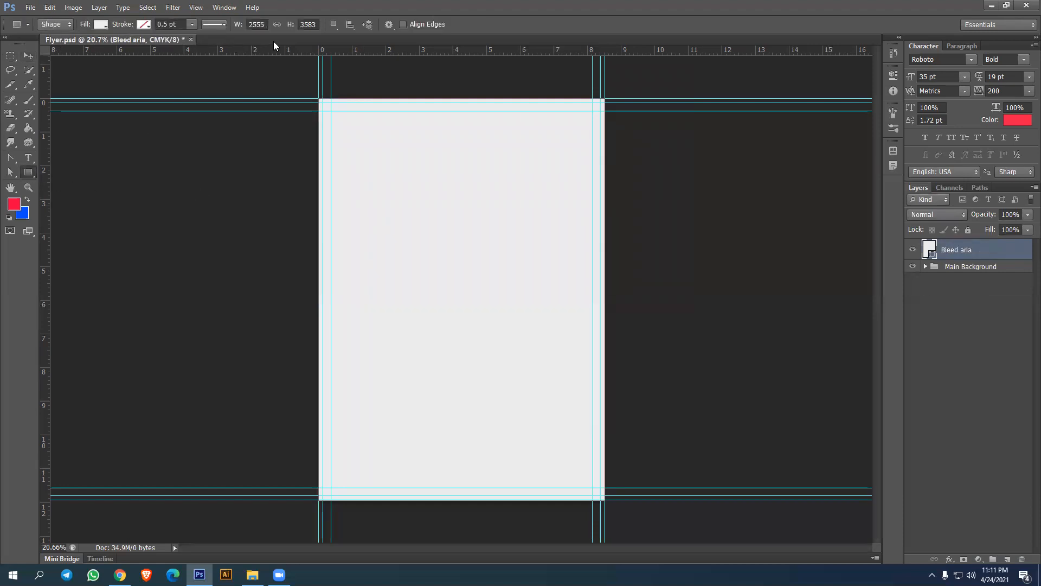
left_click(334, 25)
left_click(355, 59)
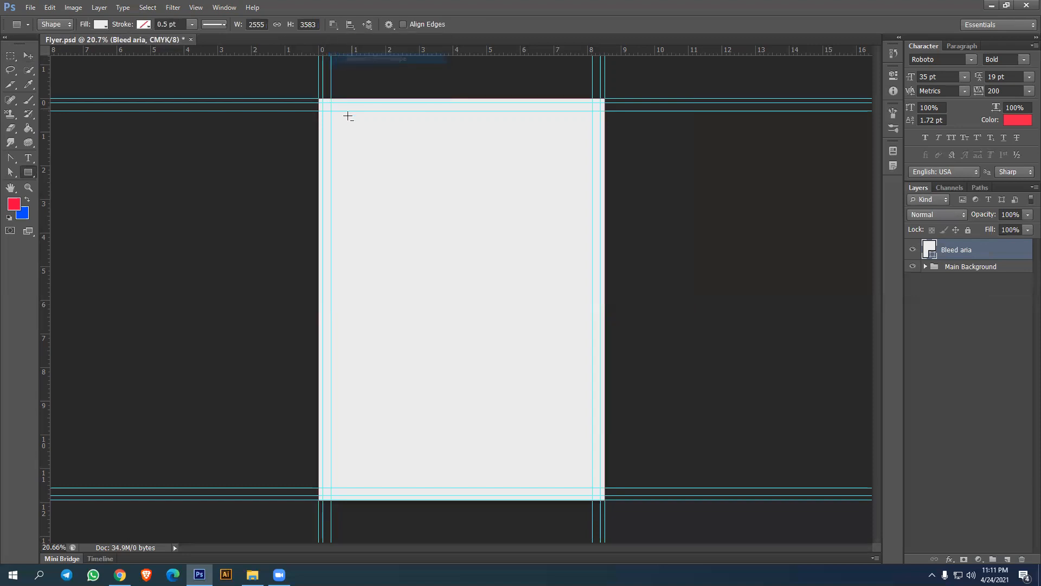
left_click_drag(323, 103, 603, 498)
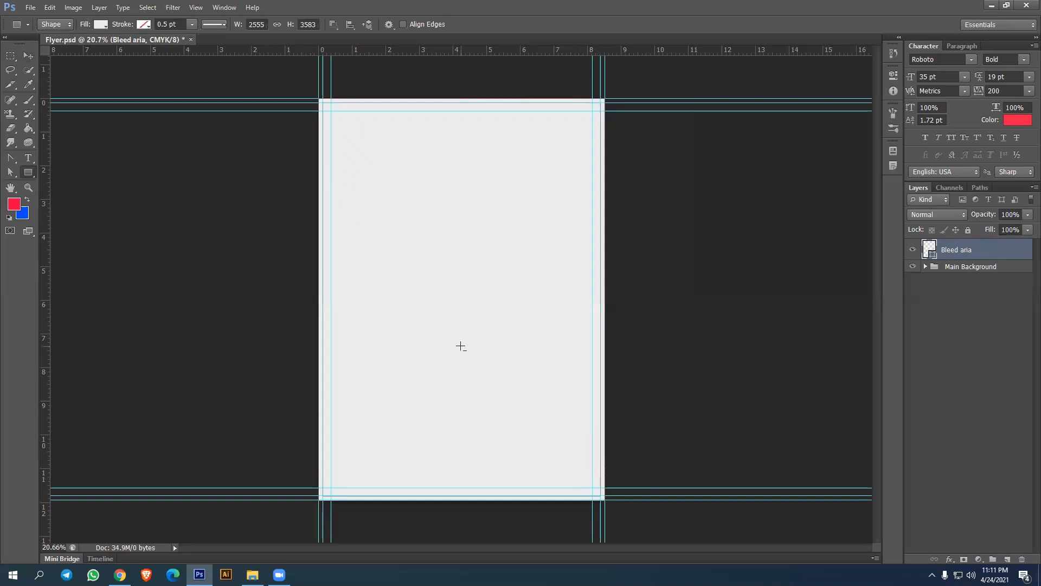
left_click(28, 55)
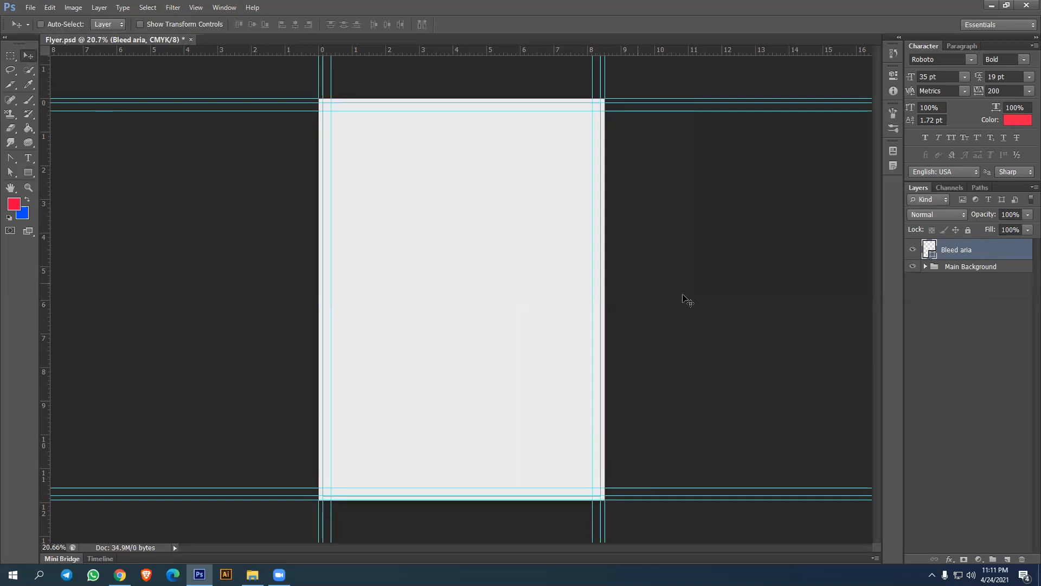
Fill the Bleed aria frame with orange f87c00
double_click(928, 251)
left_click(459, 218)
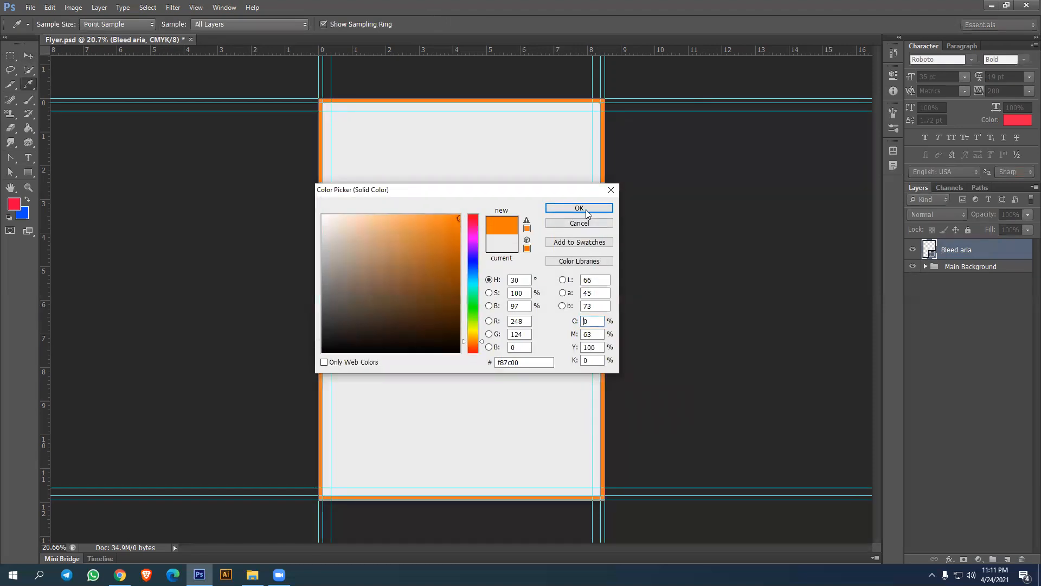
left_click(586, 210)
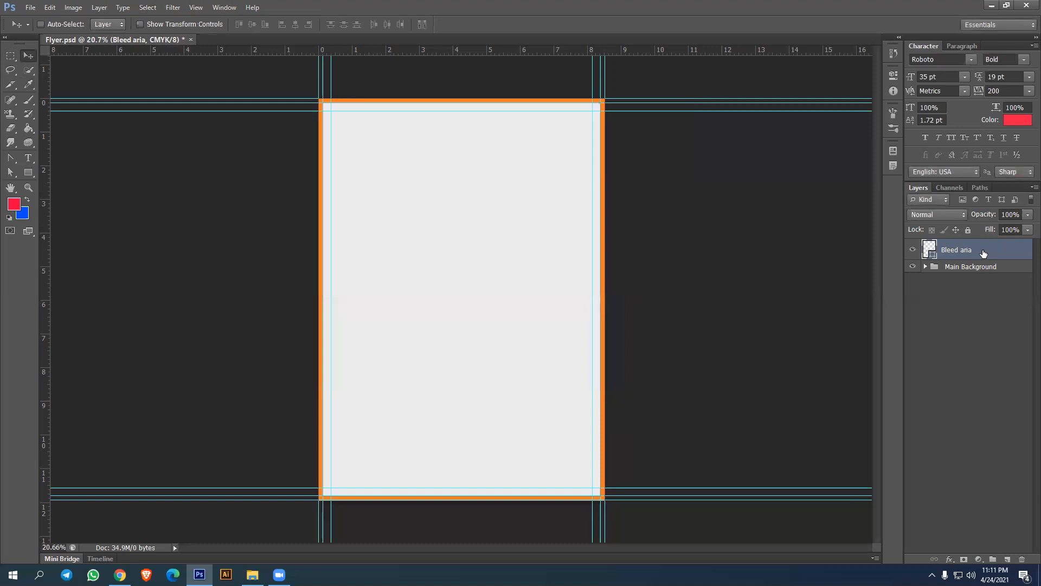
Put the orange frame in a collapsed group named Bleed aria, hide that group and save the document
key("ctrl+g")
double_click(962, 247)
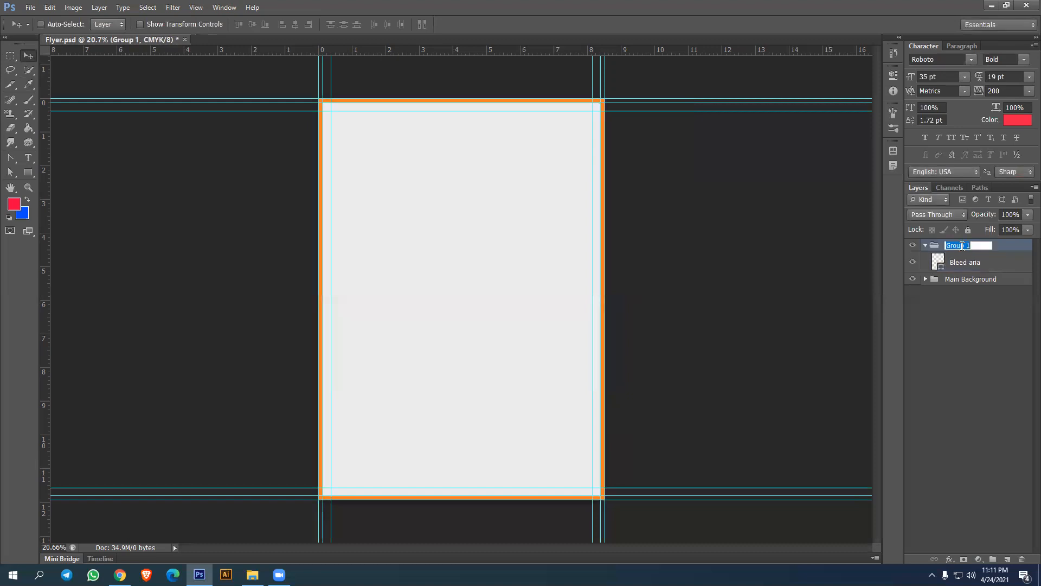
type("Bleed aria")
key("Return")
left_click(925, 246)
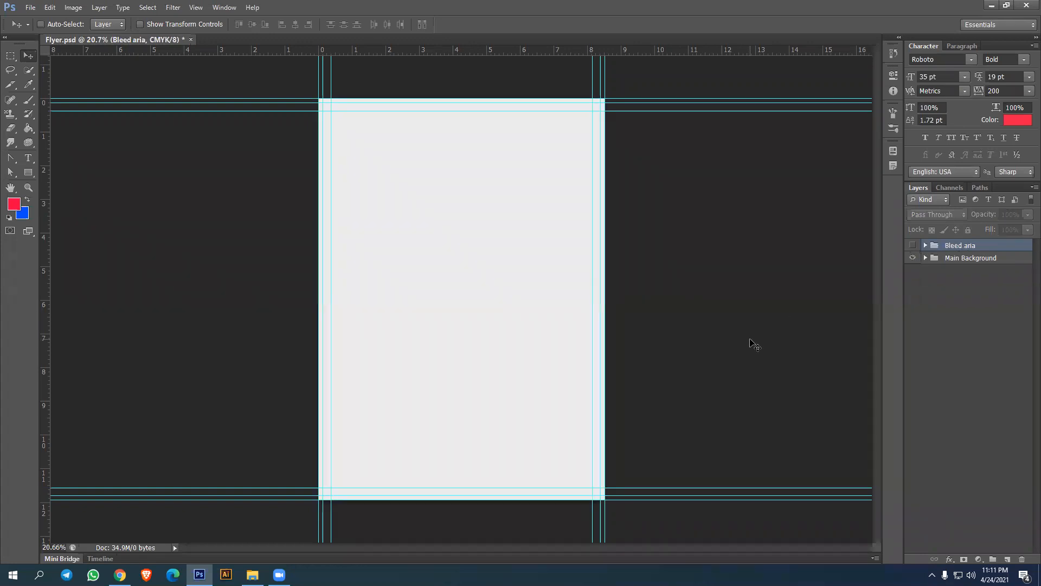
key("ctrl+s")
Switch to File Explorer and examine the flyer assets in Class - 08's Flyer > Element folder, including the copy in Text.txt
left_click(253, 575)
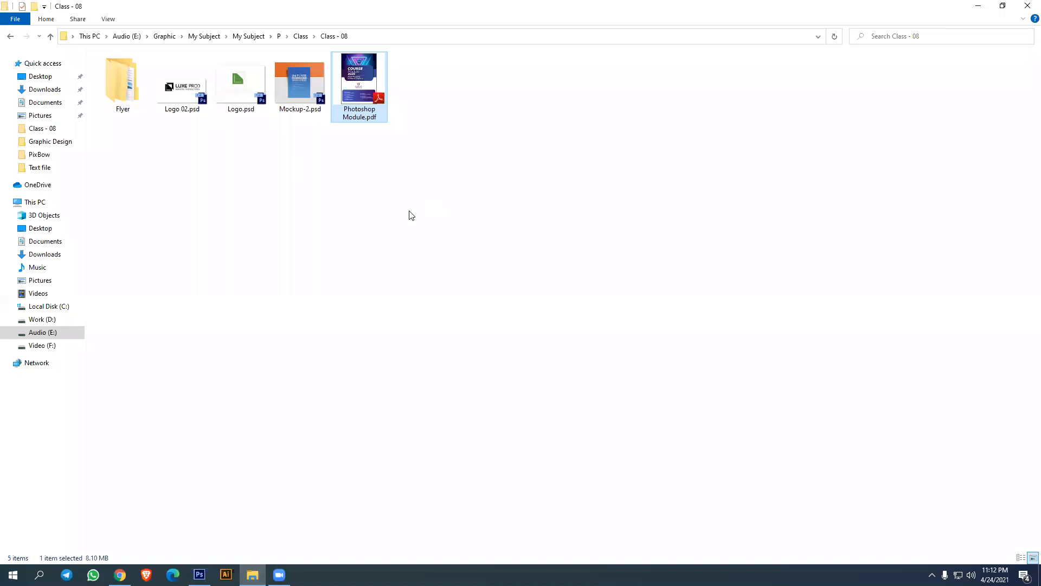
double_click(122, 86)
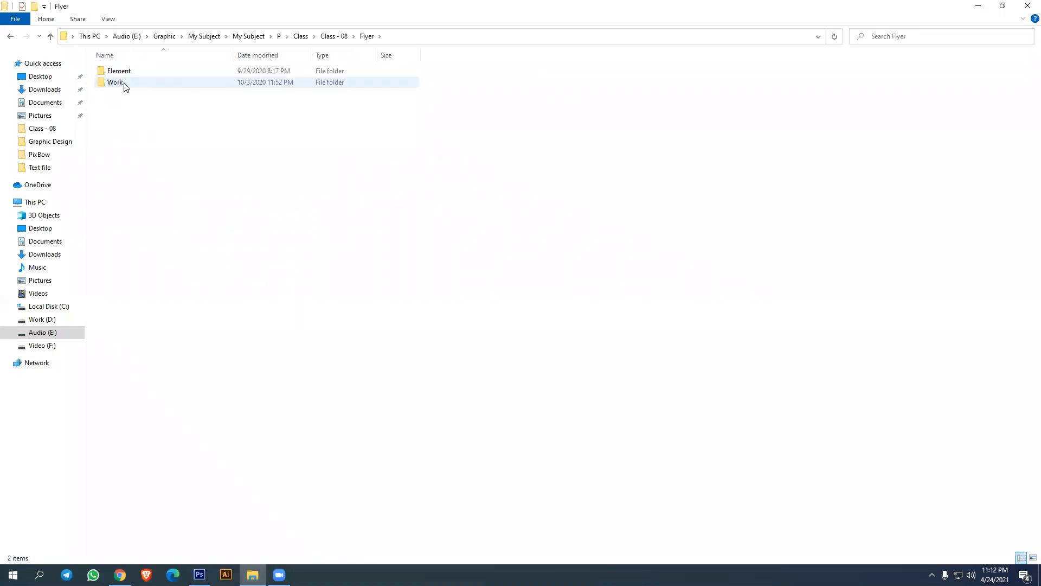
double_click(129, 72)
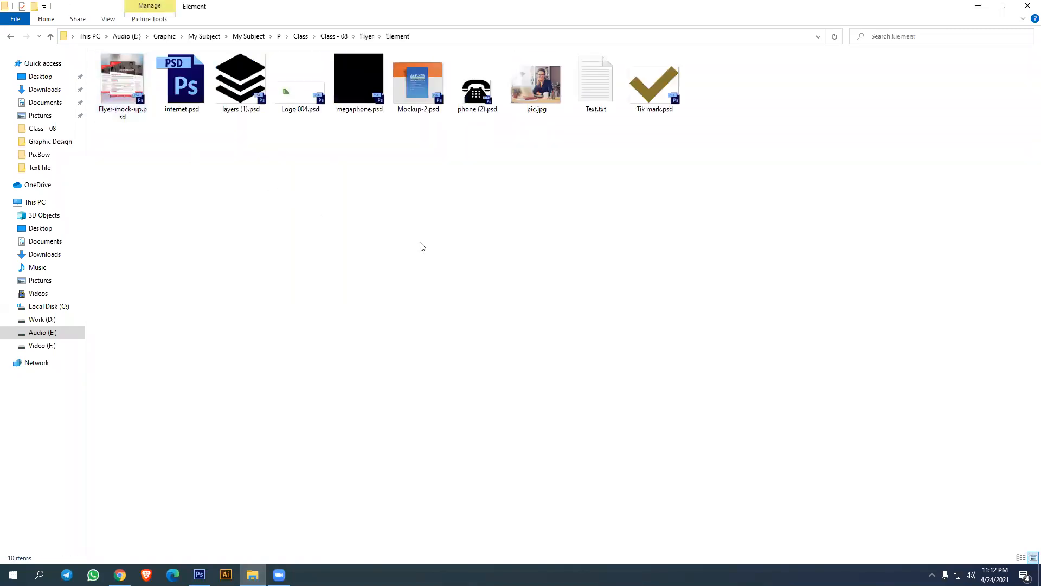
left_click(534, 90)
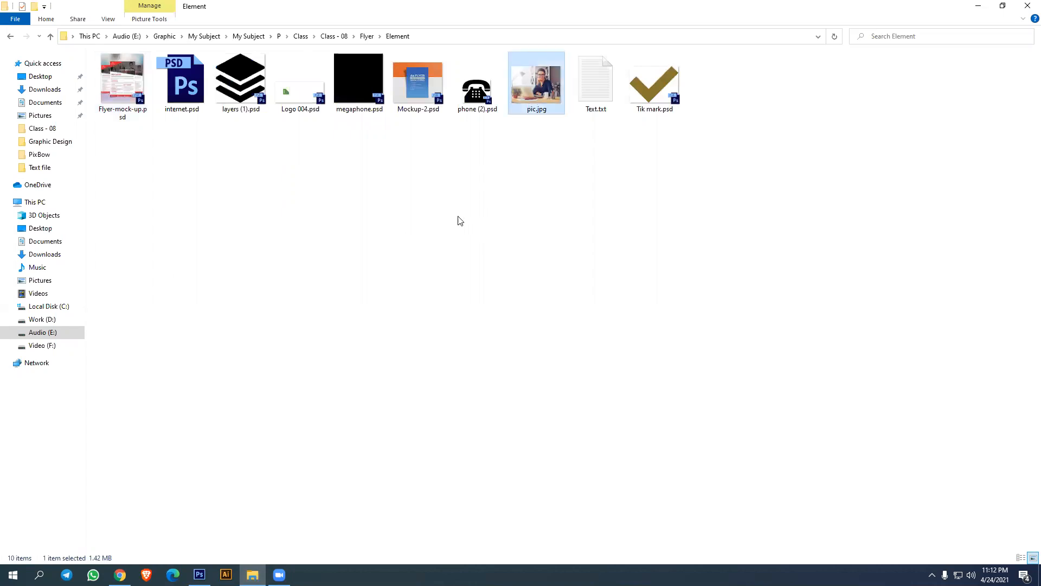
left_click(469, 94)
left_click(423, 92)
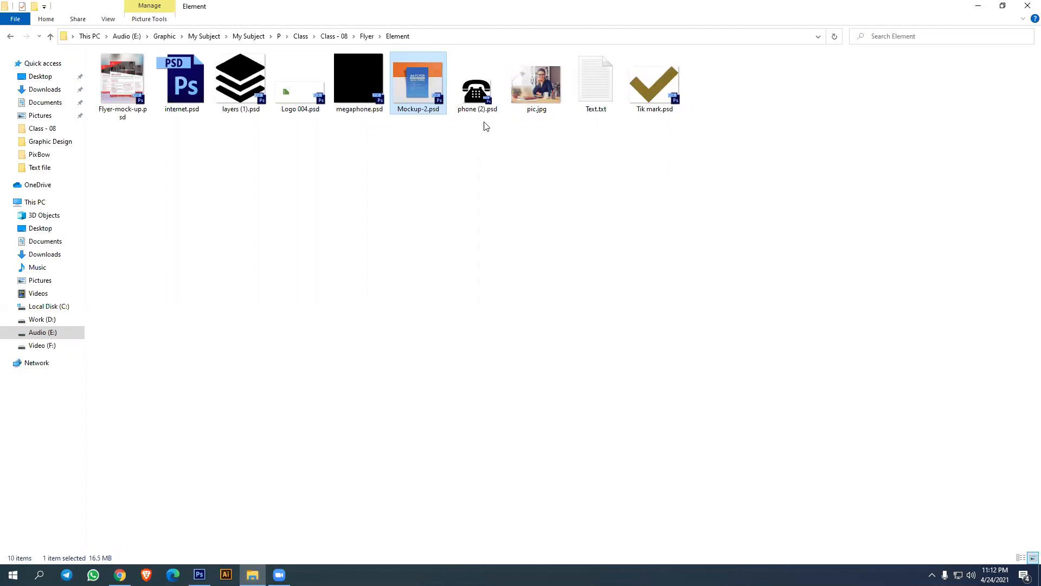
left_click(480, 100)
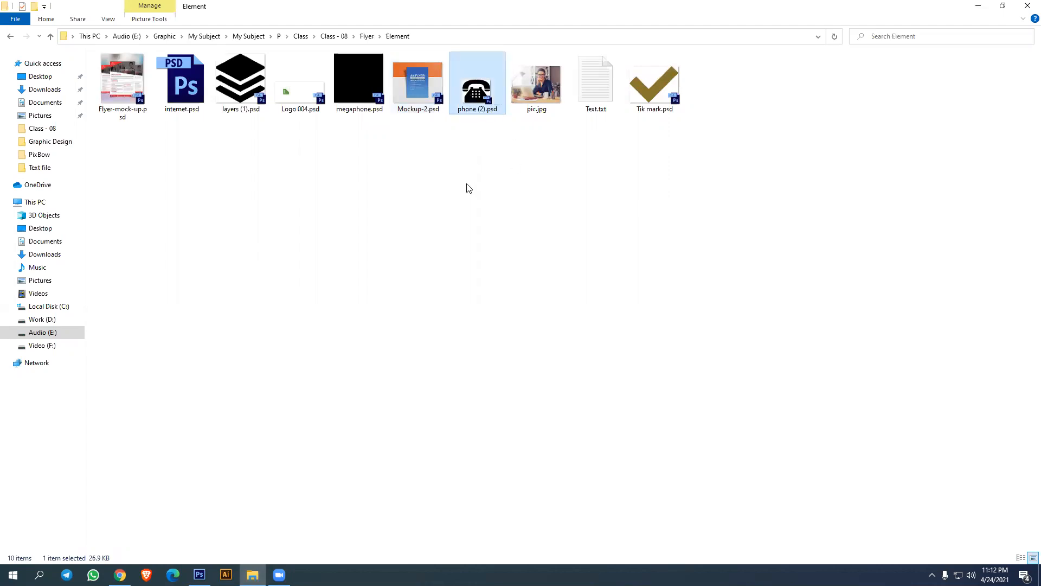
left_click(407, 87)
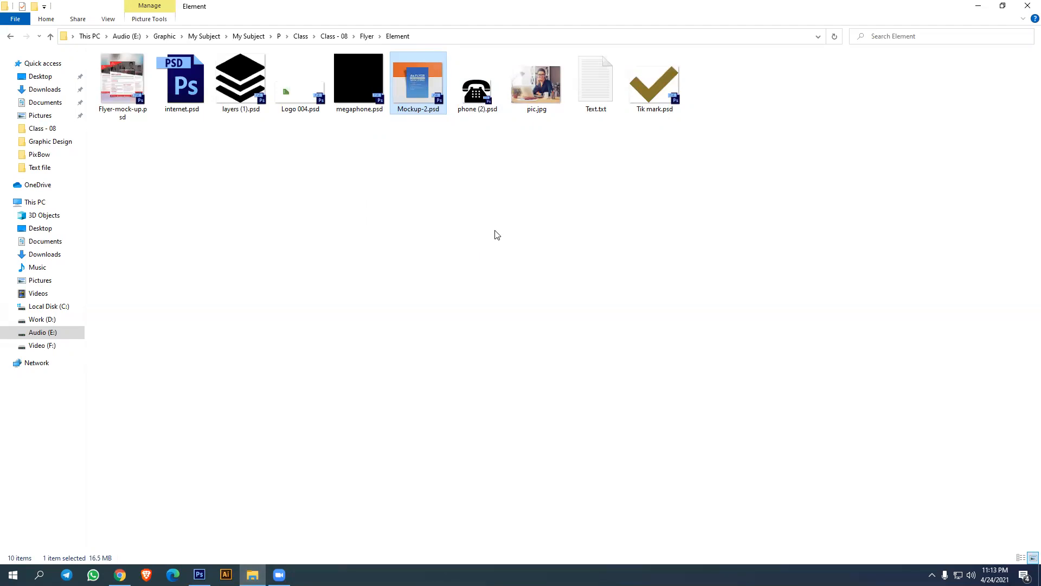
double_click(599, 111)
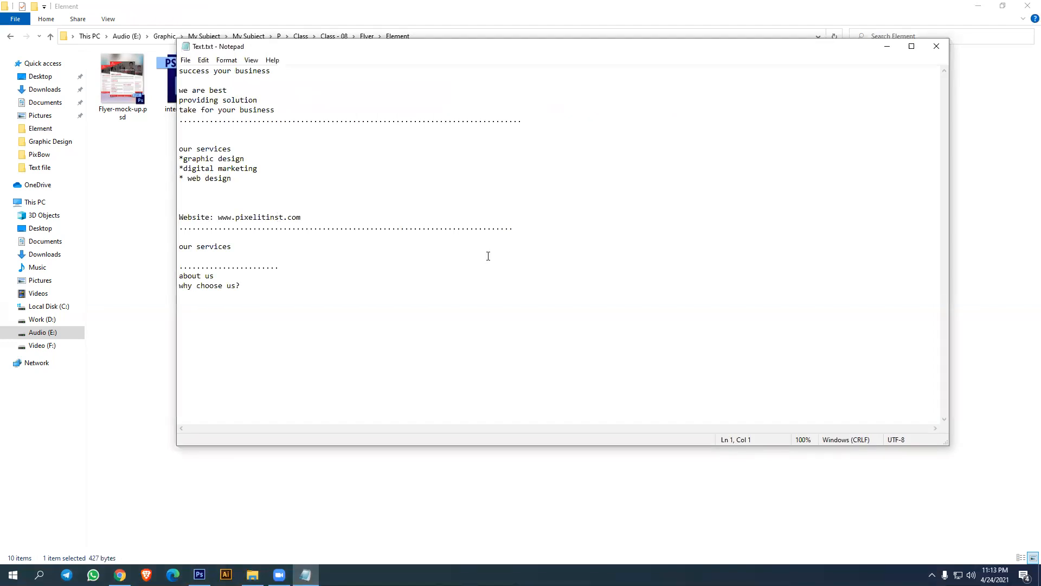
left_click(894, 46)
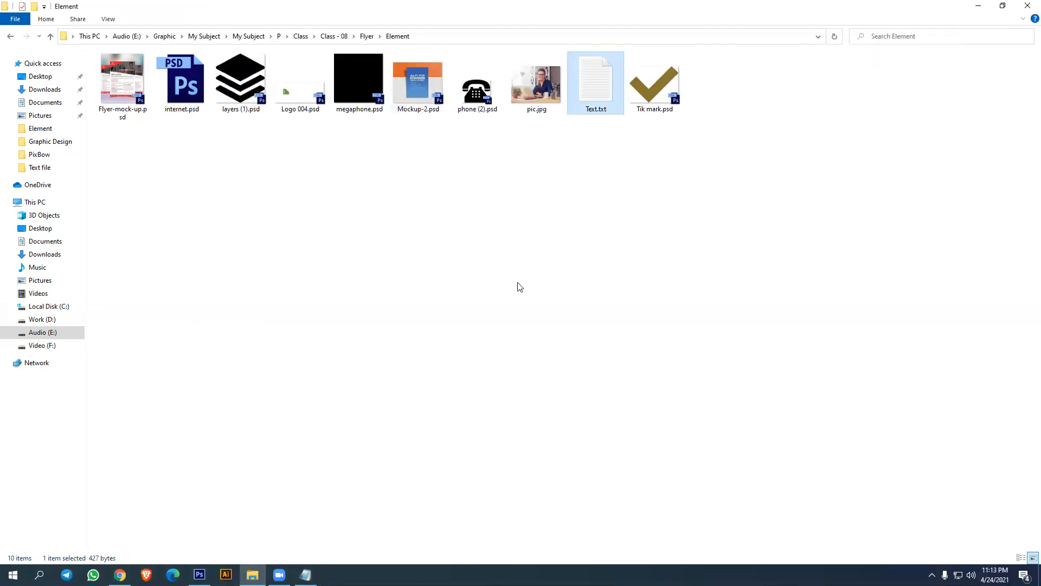
Switch back to Photoshop and draw a full-width rectangle shape of about 2555 × 1416 px across the flyer's upper half
left_click(199, 574)
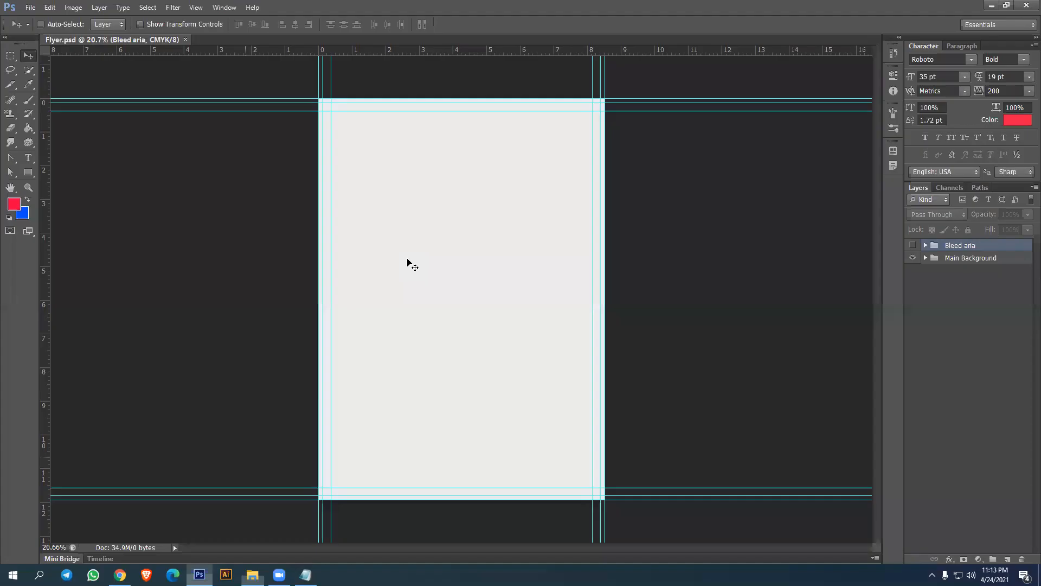
key("ctrl+plus")
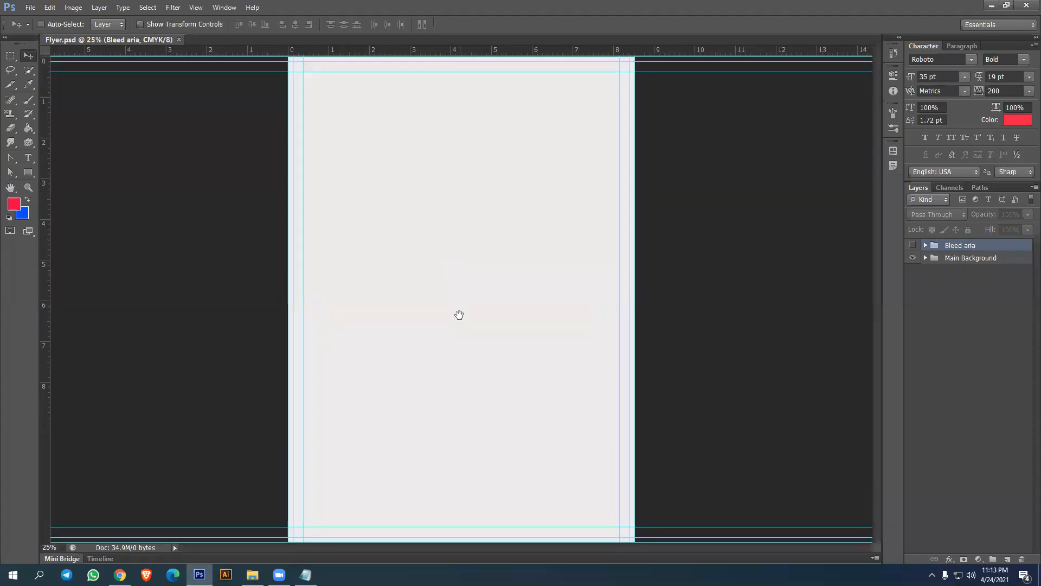
scroll(457, 288, "up", 2)
left_click_drag(443, 184, 441, 380)
scroll(440, 275, "down", 2)
left_click(28, 172)
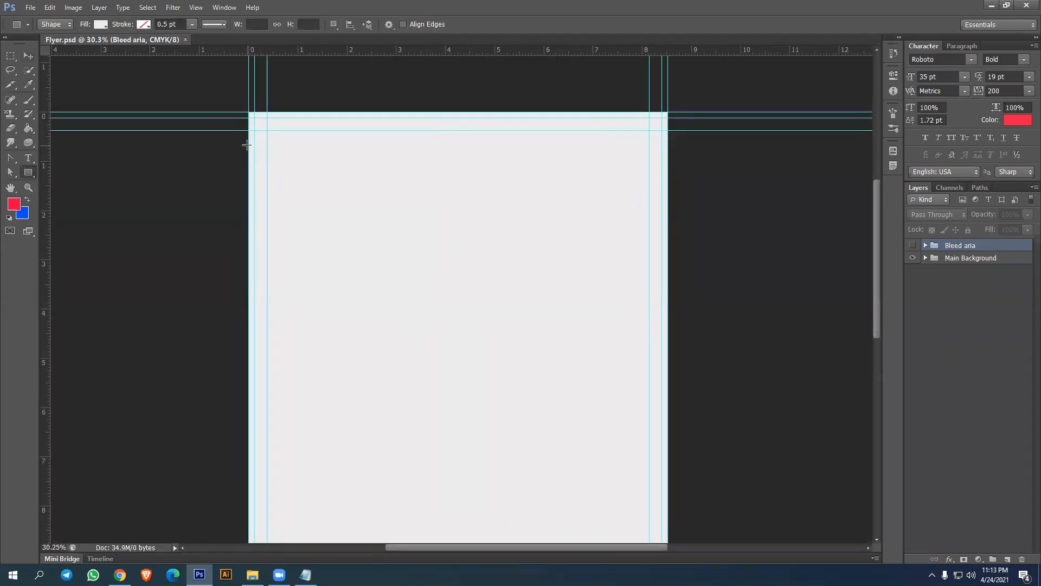
left_click_drag(248, 146, 667, 379)
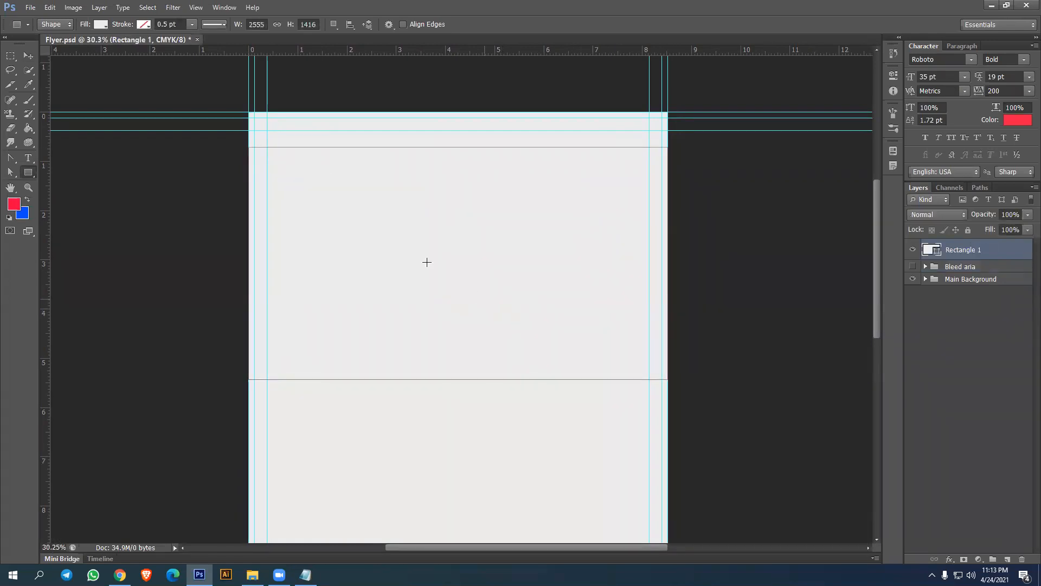
Fill the new full-width rectangle with a light orange swatch
left_click(100, 24)
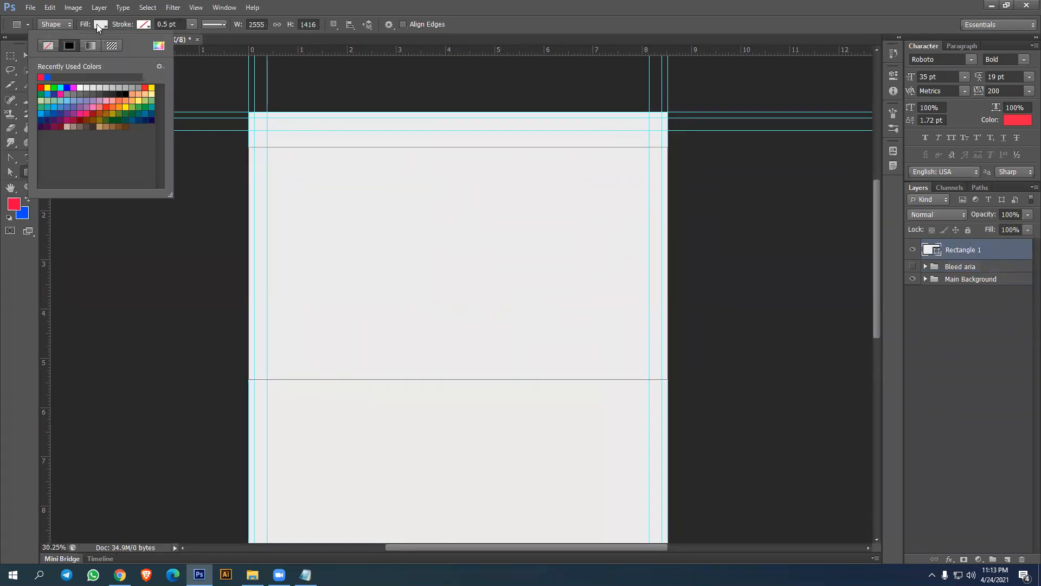
left_click(146, 91)
left_click(24, 57)
Nudge the light orange rectangle straight down about 0.5 in, leaving a taller header strip above it
key("ctrl+0")
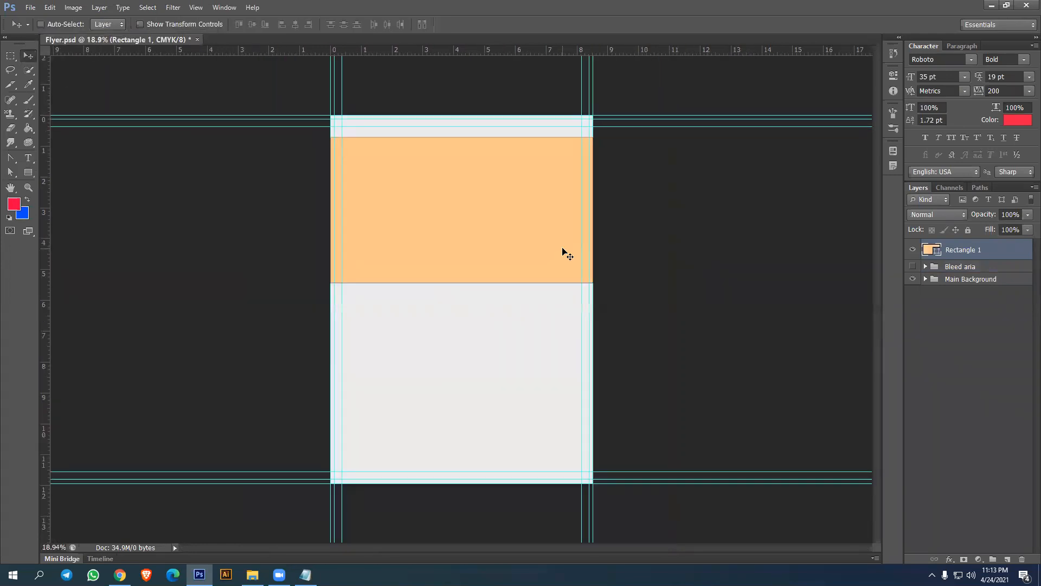
key("shift+Down")
key("shift+Down")
key("shift+Down")
key("shift+Down")
key("shift+Down")
key("shift+Down")
key("shift+Down")
key("shift+Down")
key("shift+Down")
key("shift+Down")
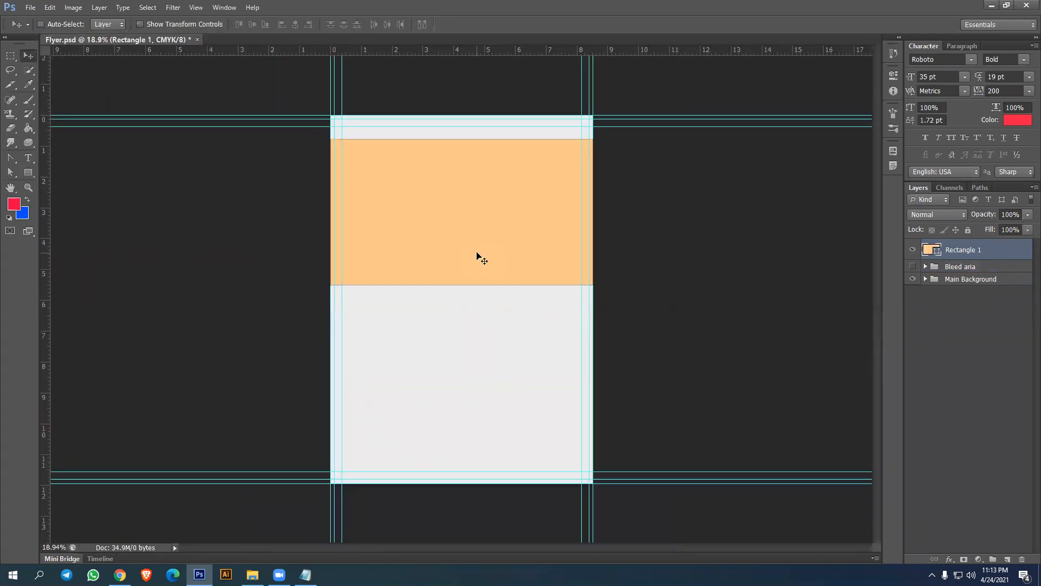
key("shift+Down")
key("shift+Down")
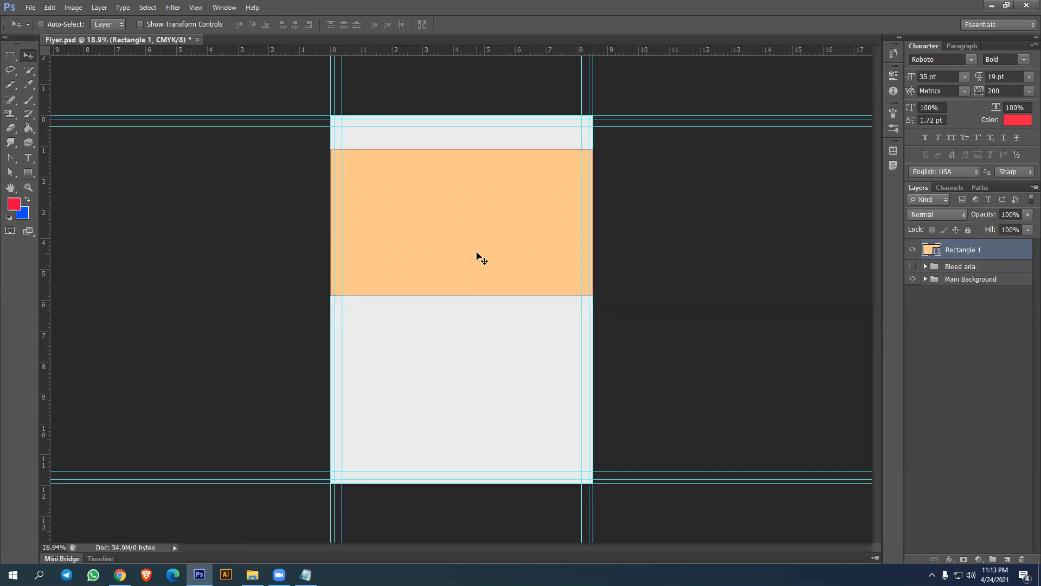
key("shift+Down")
key("shift+Down")
key("shift+Down")
key("shift+Down")
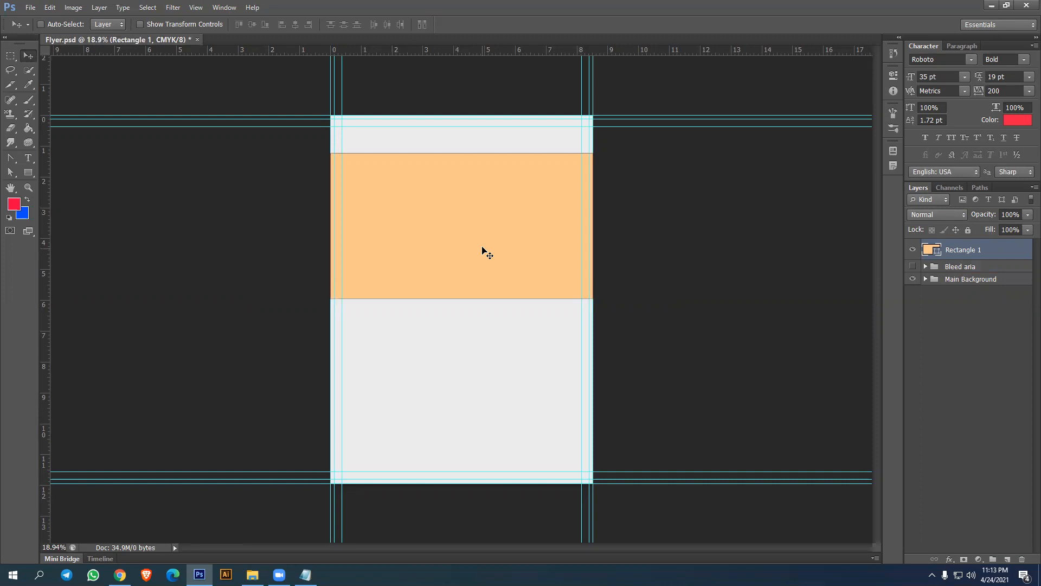
Start placing a file and browse to Class - 08's Flyer > Element folder
left_click(30, 8)
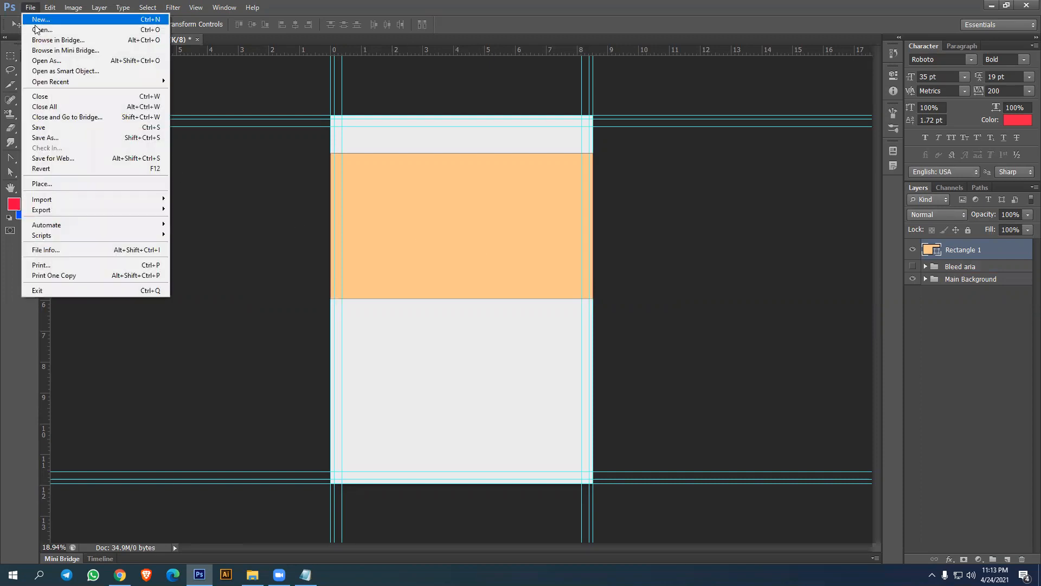
left_click(38, 185)
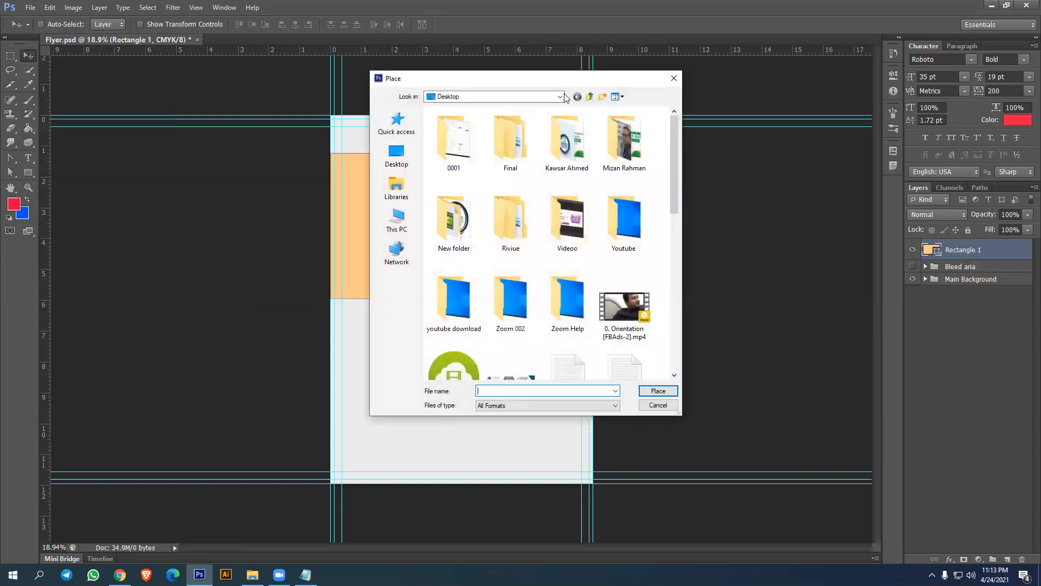
left_click(559, 96)
left_click(458, 246)
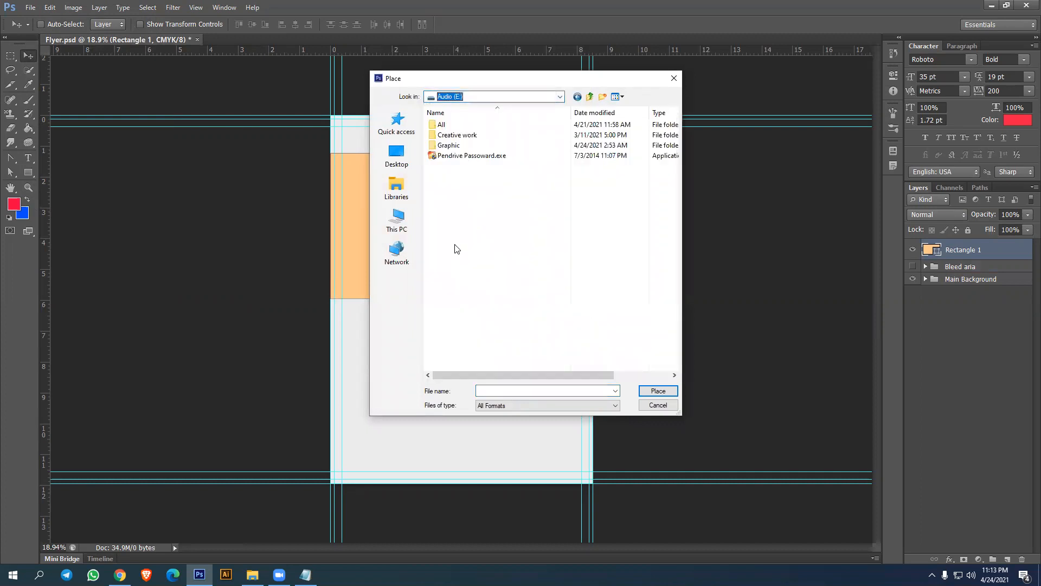
double_click(464, 147)
scroll(480, 231, "down", 1)
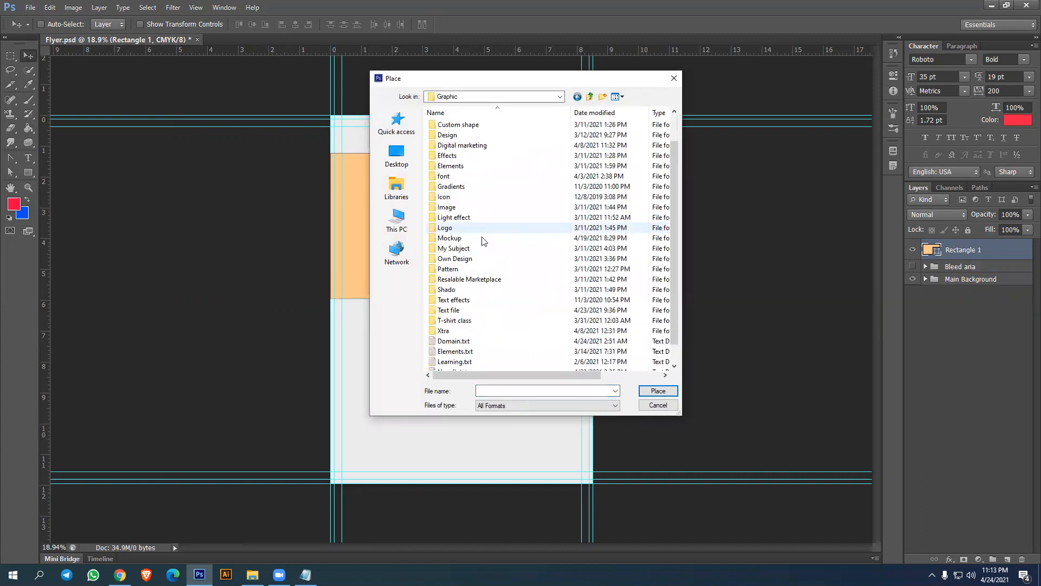
double_click(459, 248)
double_click(465, 136)
double_click(466, 146)
double_click(461, 126)
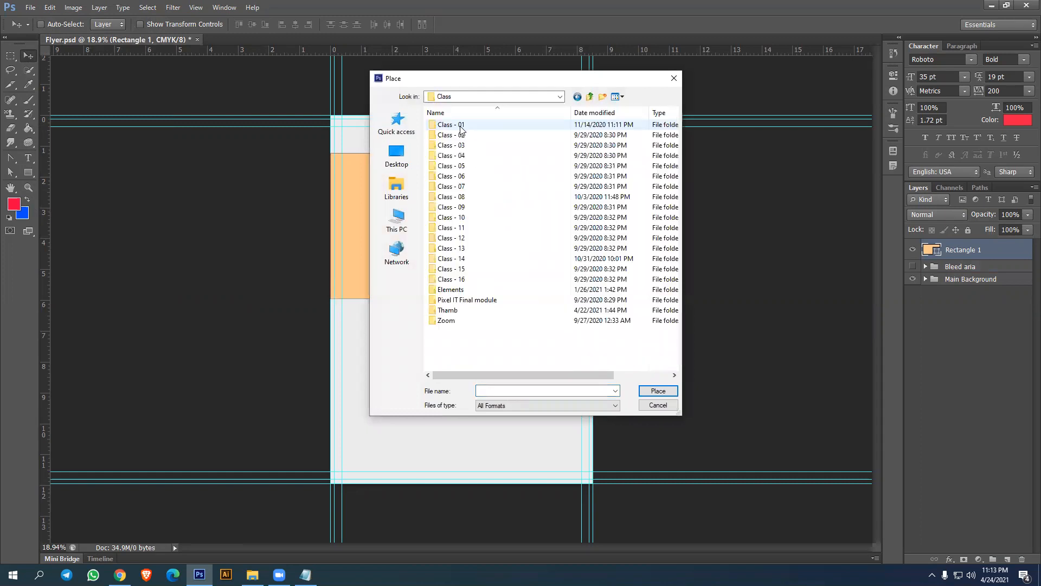
double_click(468, 199)
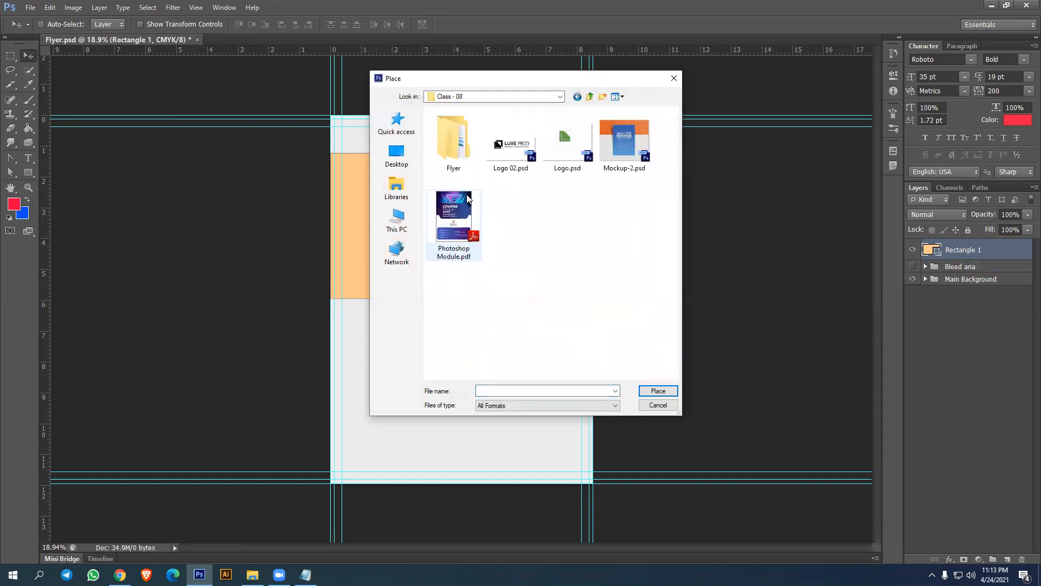
double_click(454, 142)
double_click(462, 125)
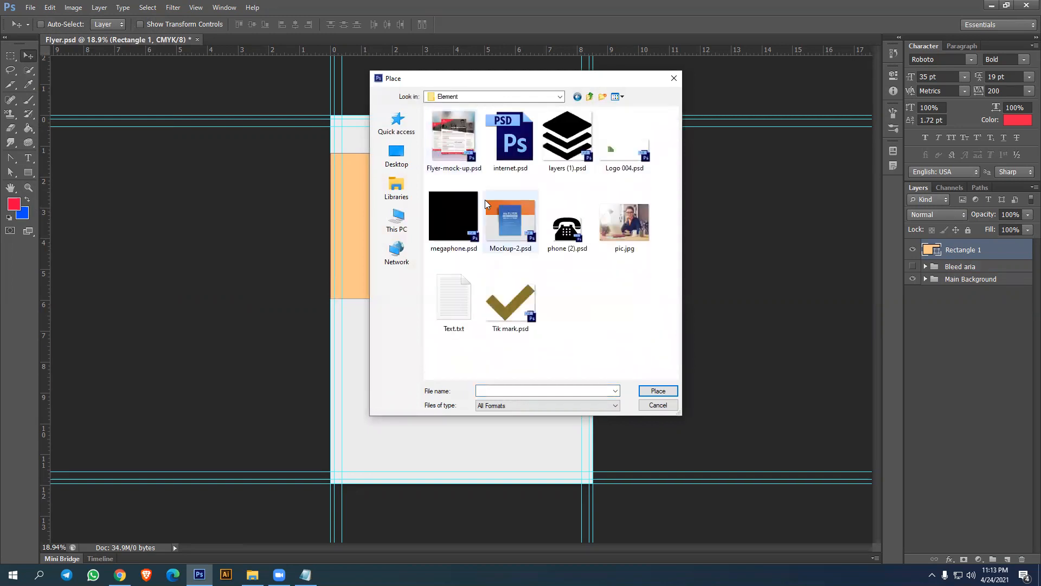
Place pic.jpg at full page width and move it up so it covers the light orange rectangle
left_click(624, 222)
left_click(652, 390)
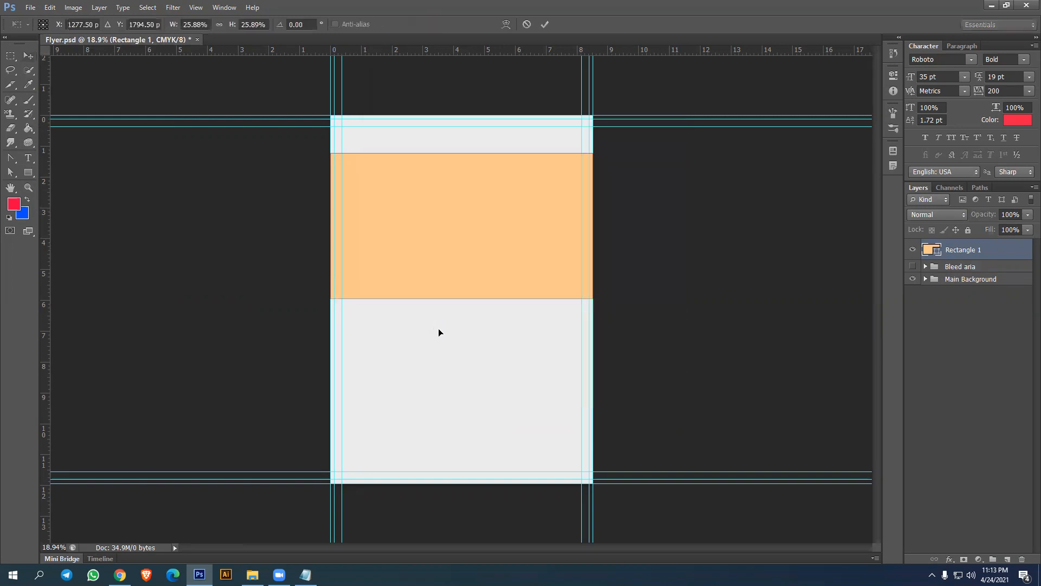
left_click_drag(454, 268, 457, 211)
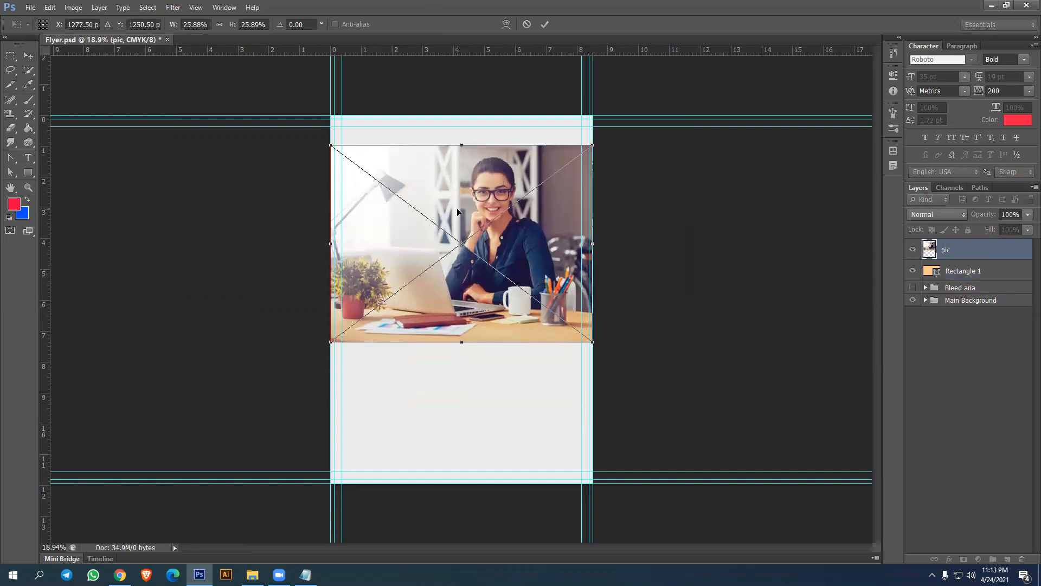
key("Return")
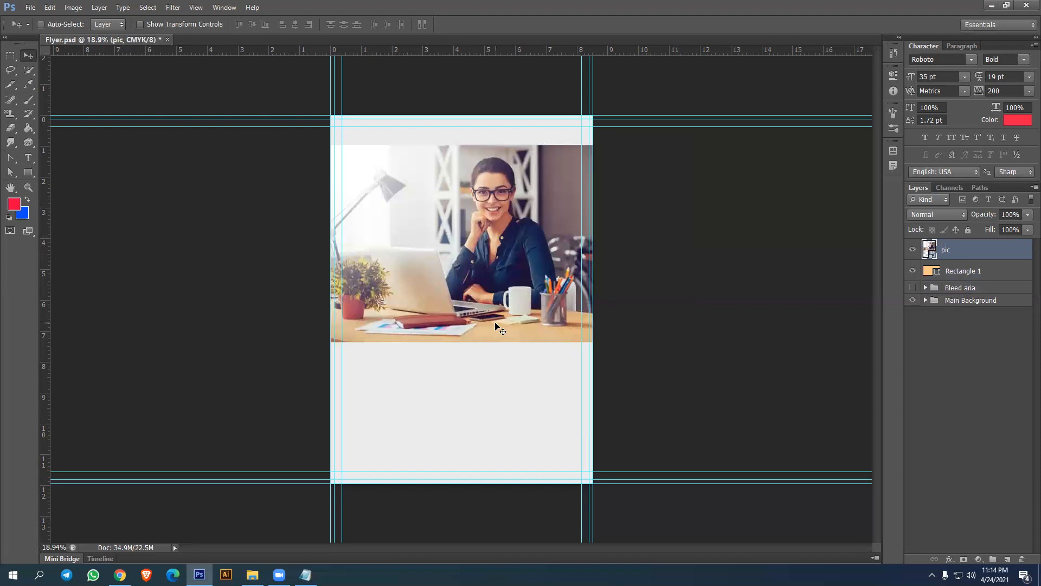
Clip the pic layer to Rectangle 1 with a clipping mask
left_click(998, 274)
left_click(977, 253)
left_click(979, 270)
left_click(977, 248)
right_click(978, 251)
left_click(908, 350)
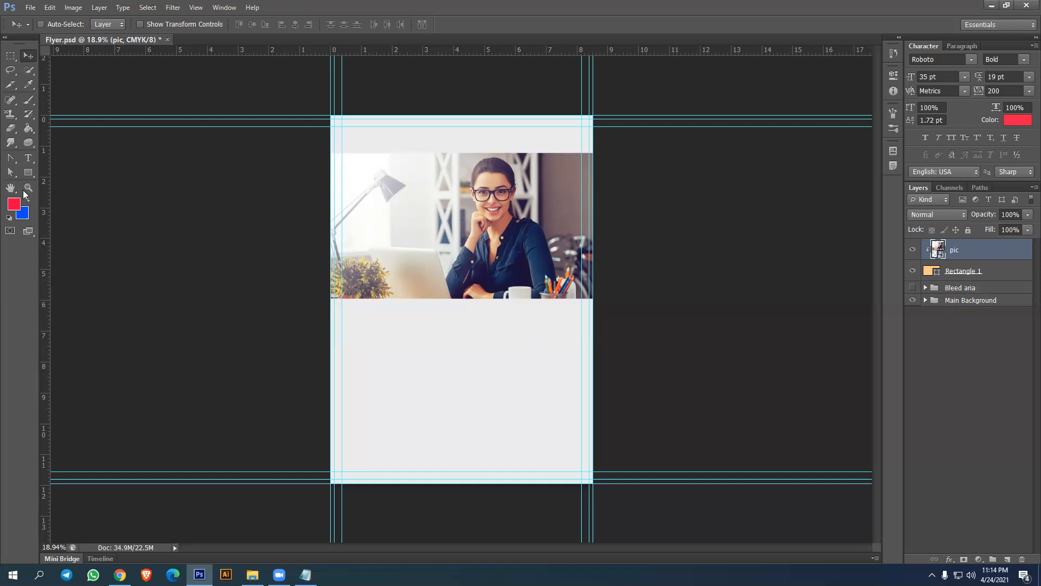
Draw a thin full-width rectangle of about 2555 × 28 px below the photo and fill it with a red swatch
left_click(28, 172)
left_click_drag(329, 318, 596, 321)
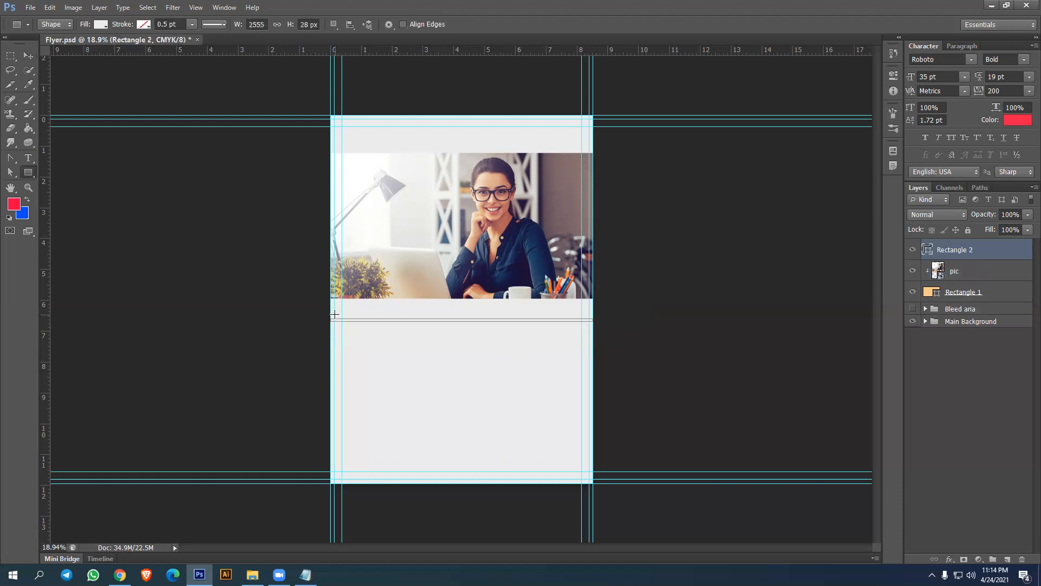
left_click(102, 25)
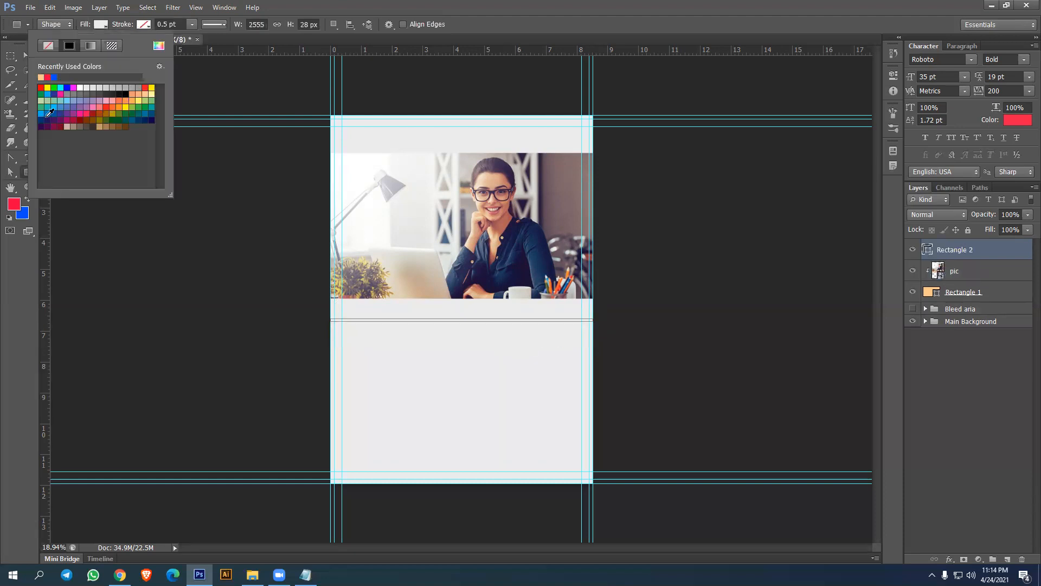
left_click(41, 88)
Nudge the red strip straight up to just beneath the photo, leaving a thin gap between them
left_click(25, 56)
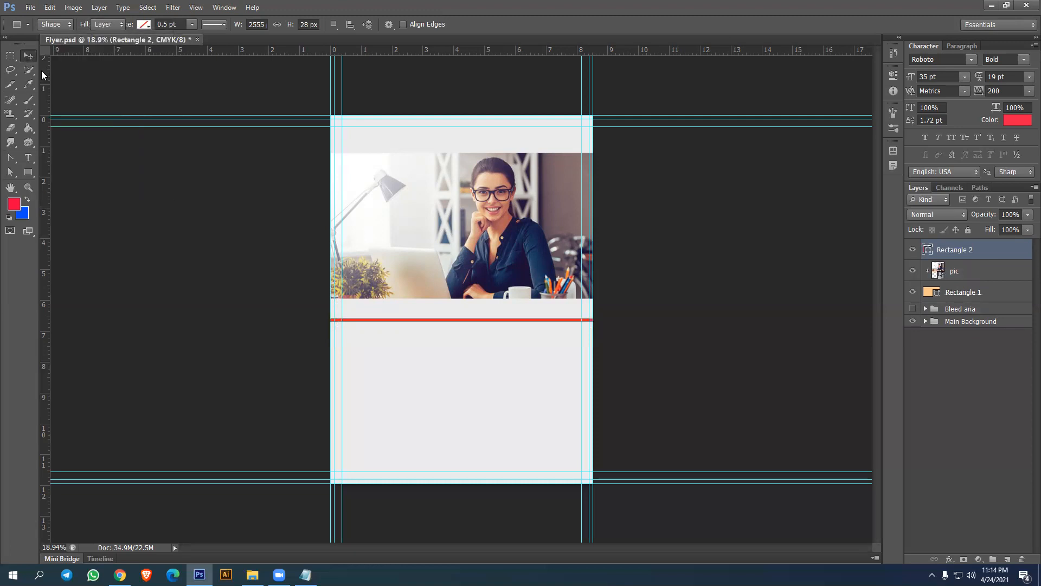
key("shift+Up")
key("shift+Up")
key("shift+Up")
key("shift+Up")
key("shift+Up")
key("shift+Up")
key("shift+Up")
key("shift+Up")
key("shift+Up")
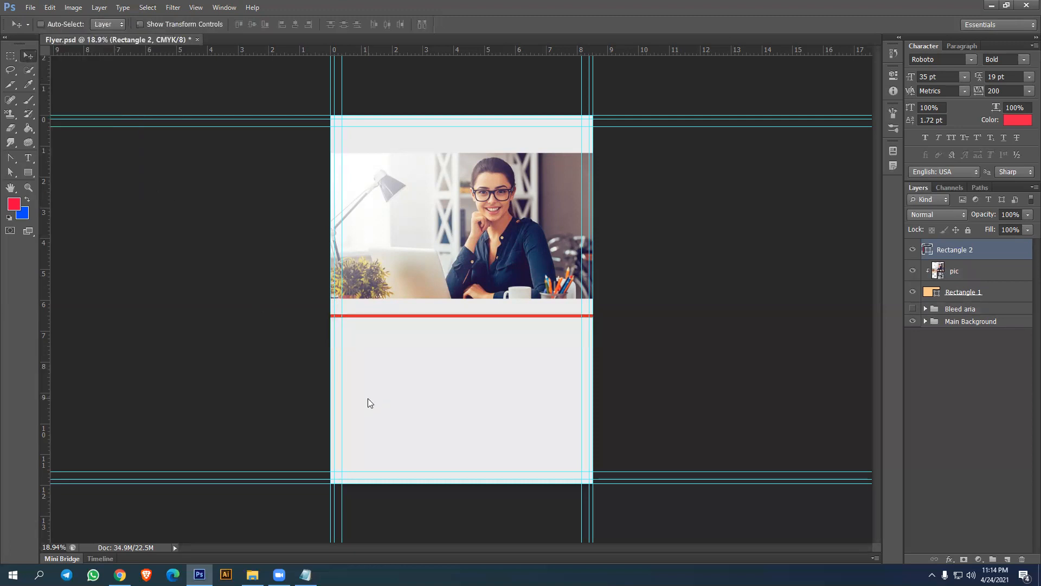
key("shift+Up")
key("shift+Up")
key("shift+Up")
key("shift+Up")
key("shift+Up")
key("shift+Up")
key("shift+Up")
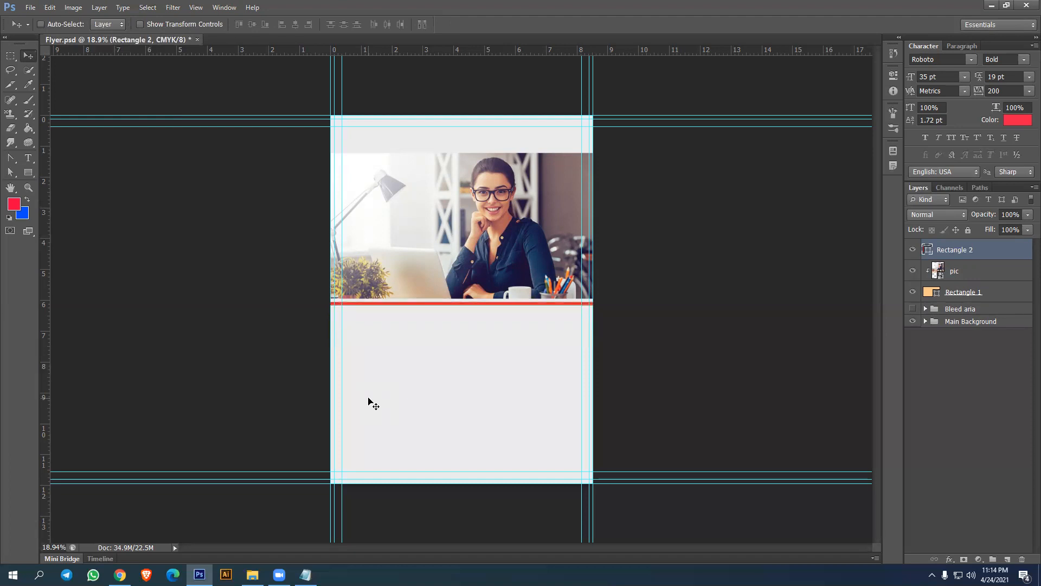
Place Logo 004.psd from the Element folder and move it to the flyer's upper-left header area
left_click(30, 7)
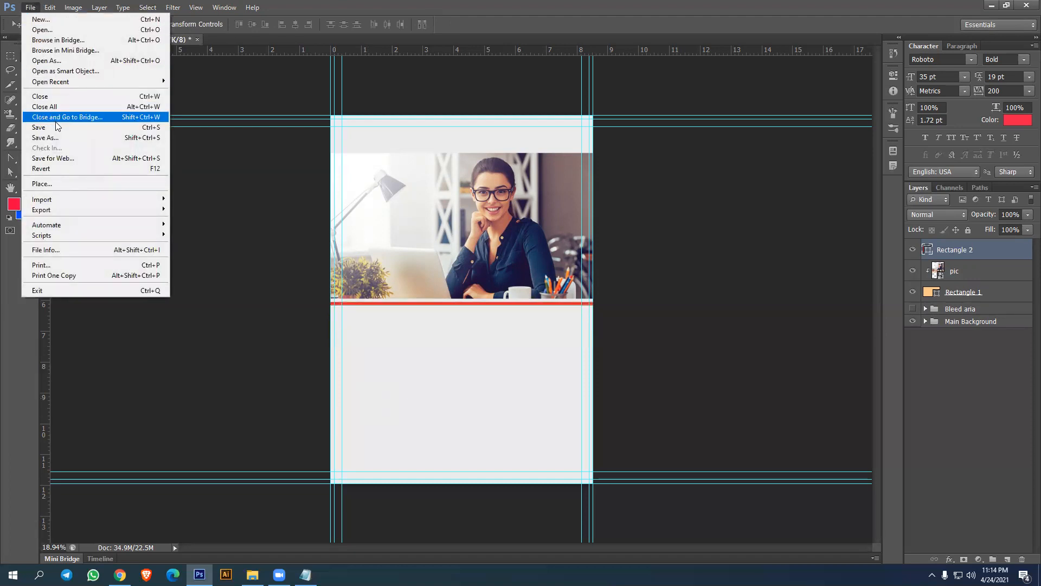
left_click(46, 184)
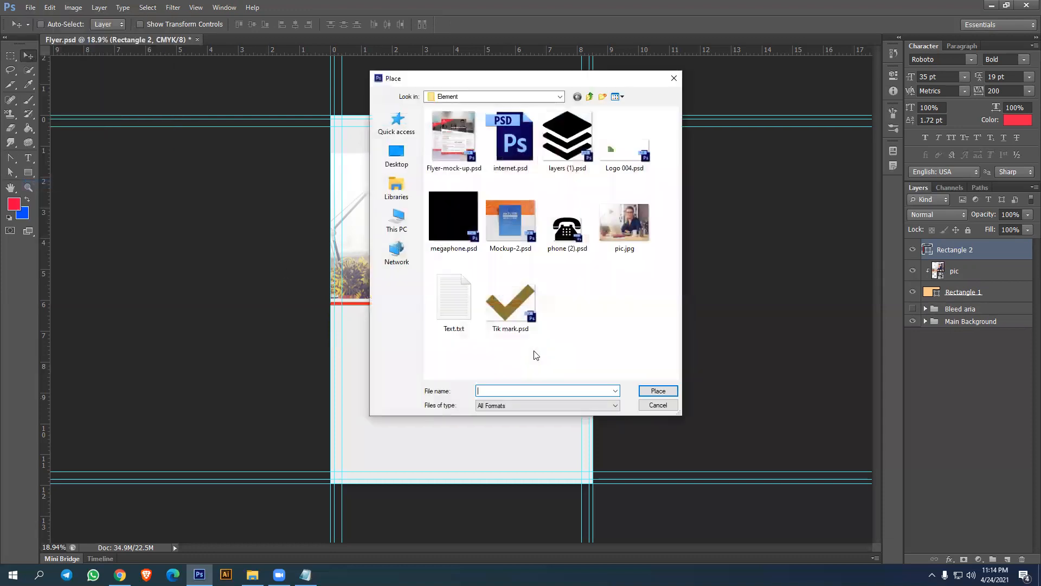
left_click(615, 144)
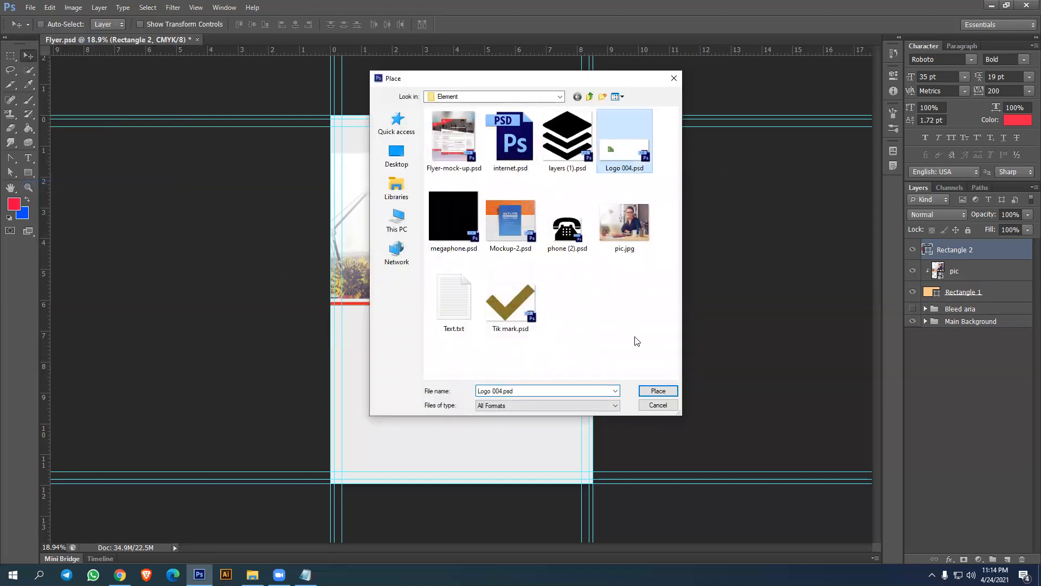
left_click(658, 391)
left_click_drag(458, 296, 386, 139)
Nudge the placed logo to X 589 px, Y 251.5 px so its mark sits inside the margin guides, and commit the placement
scroll(486, 393, "up", 2)
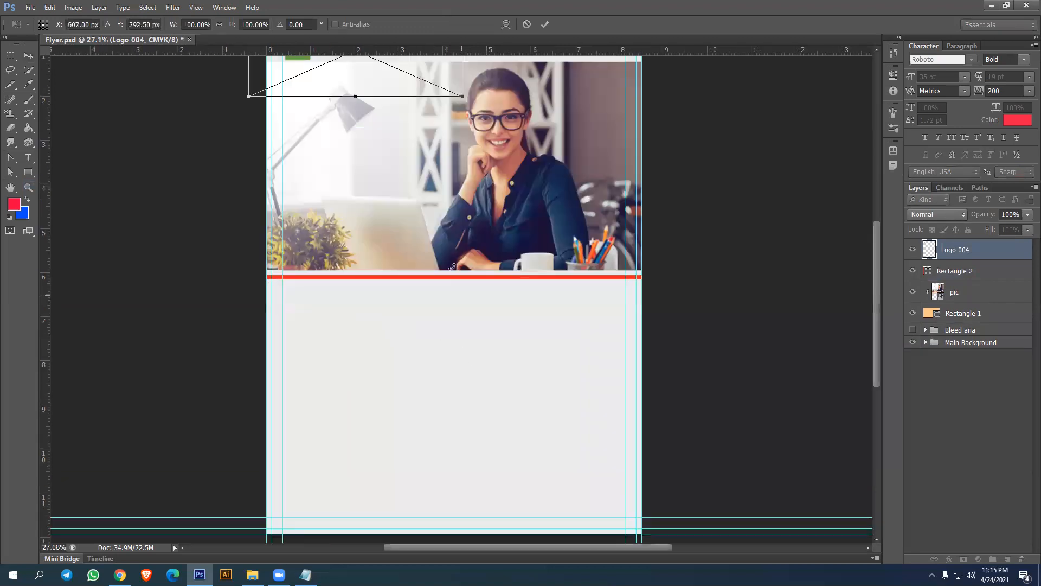
scroll(452, 403, "up", 4)
key("Left")
key("Left")
key("Left")
key("Left")
key("Left")
key("Left")
key("Left")
key("Left")
key("Left")
key("Left")
key("Left")
key("Left")
key("Left")
key("Left")
key("Left")
key("Left")
key("Left")
key("Left")
key("Up")
key("Up")
key("Up")
key("Up")
key("Up")
key("Up")
key("Up")
key("Up")
key("Up")
key("Up")
key("Up")
key("Up")
key("Up")
key("Up")
key("Up")
key("Up")
key("Up")
key("Up")
key("Up")
key("Up")
key("Up")
key("Up")
key("Up")
key("Up")
key("Up")
key("Up")
key("Up")
key("Up")
key("Up")
key("Up")
key("Up")
key("Up")
key("Up")
key("Up")
key("Up")
key("Up")
key("Up")
key("Up")
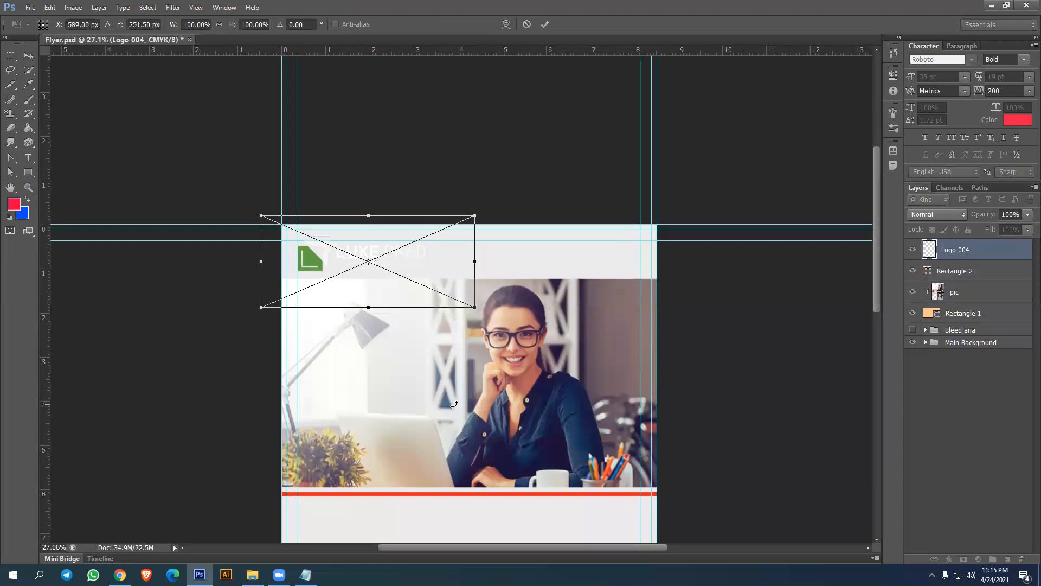
key("Return")
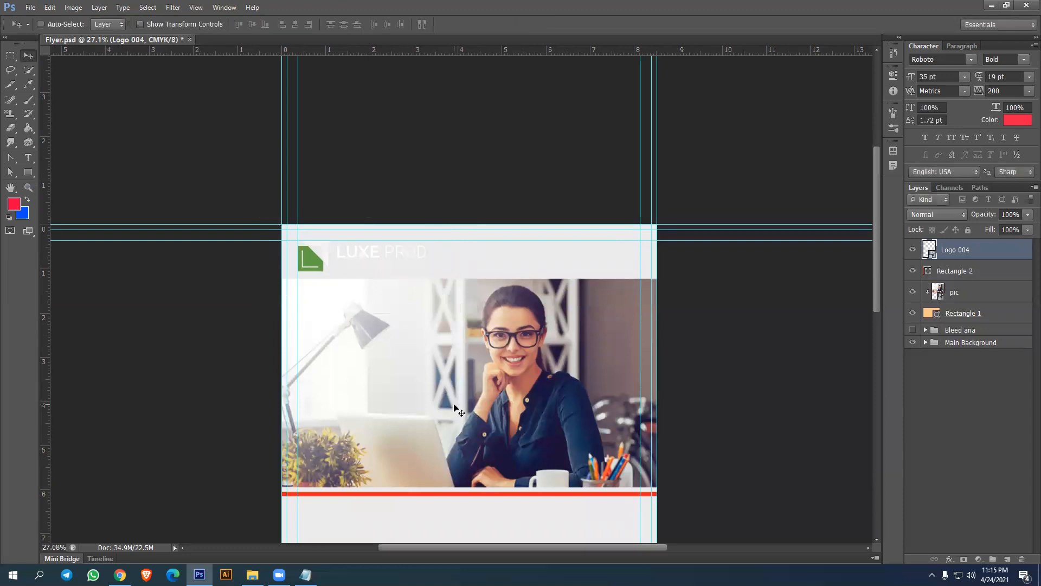
Add a vertical guide at the page's horizontal centre
scroll(452, 403, "down", 2)
scroll(458, 277, "down", 1)
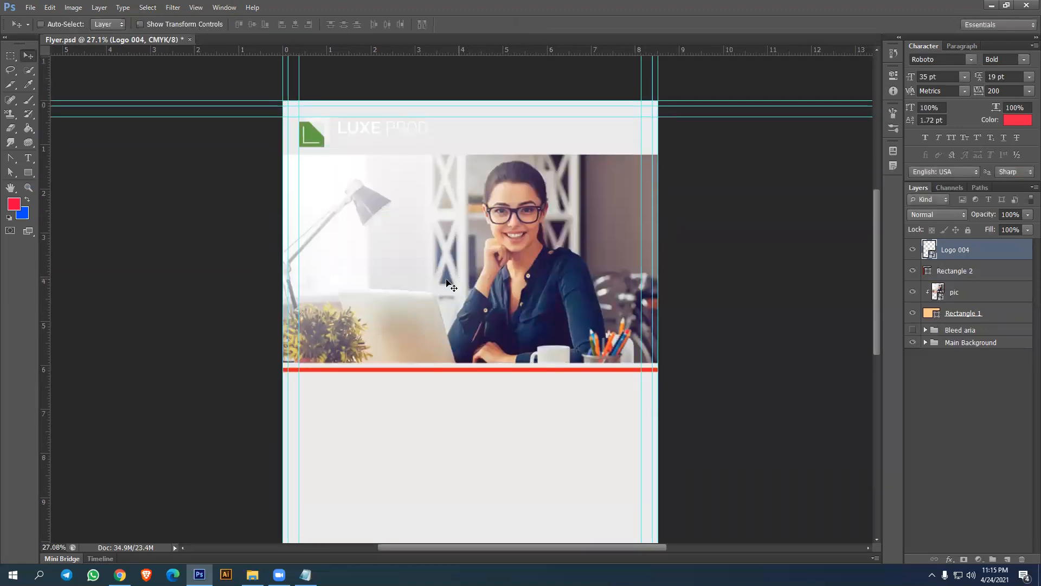
left_click_drag(42, 261, 470, 285)
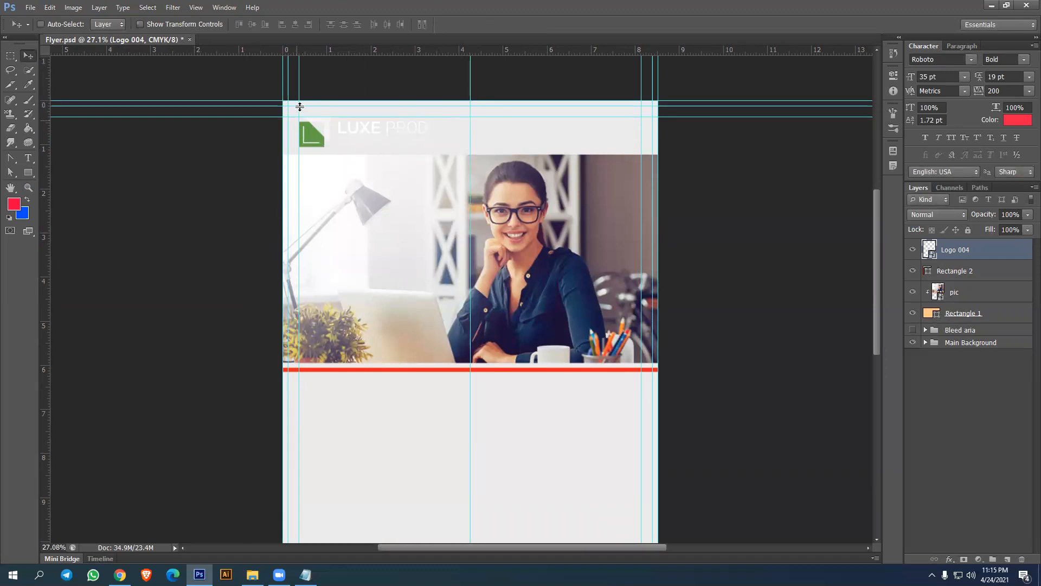
Draw a rectangle of about 1278 × 1786 px over the page's left half down to the photo's lower edge, and fill it black
left_click(29, 171)
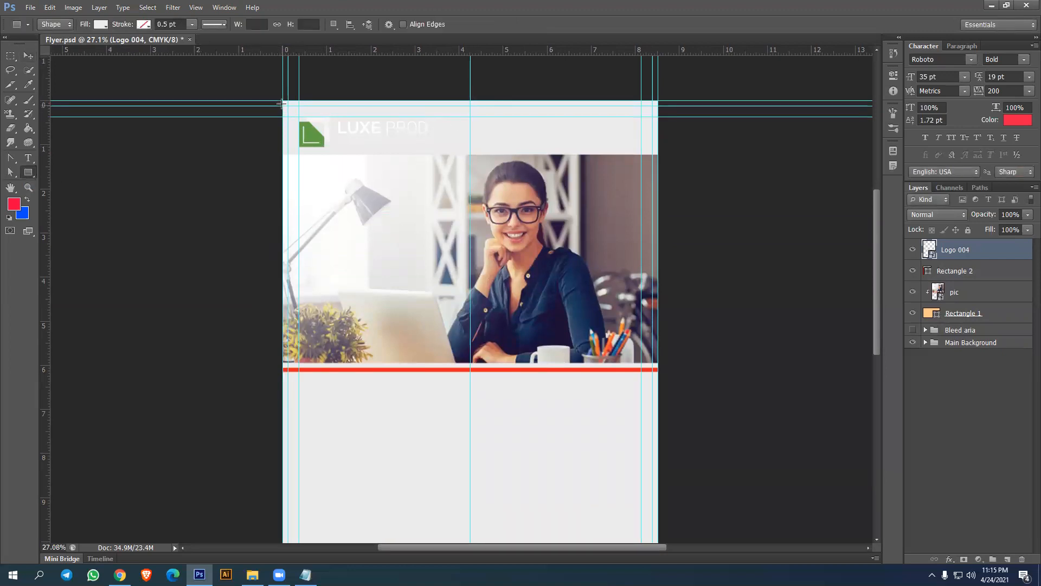
left_click_drag(282, 100, 470, 362)
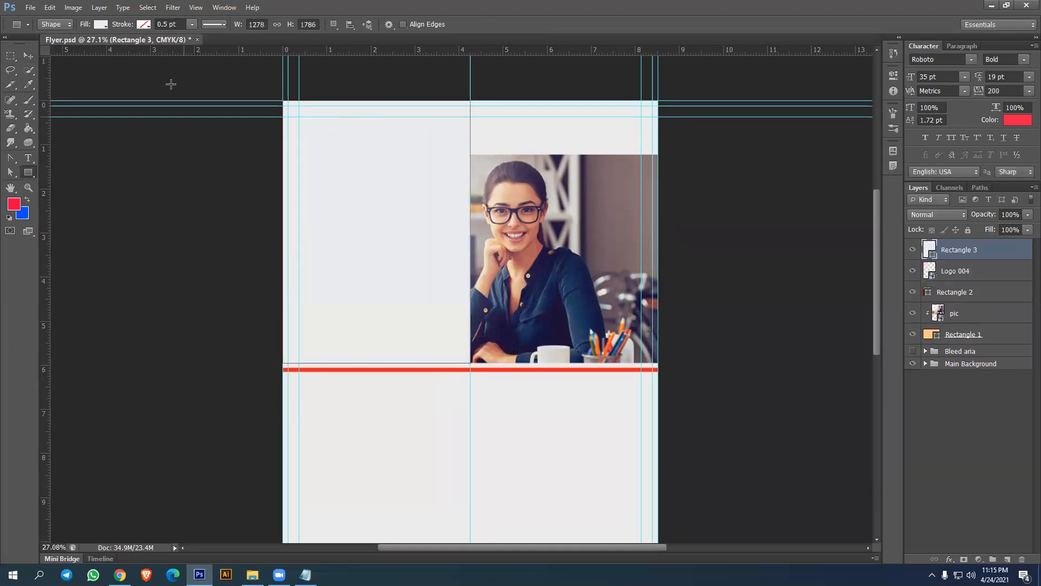
left_click(100, 25)
left_click(126, 93)
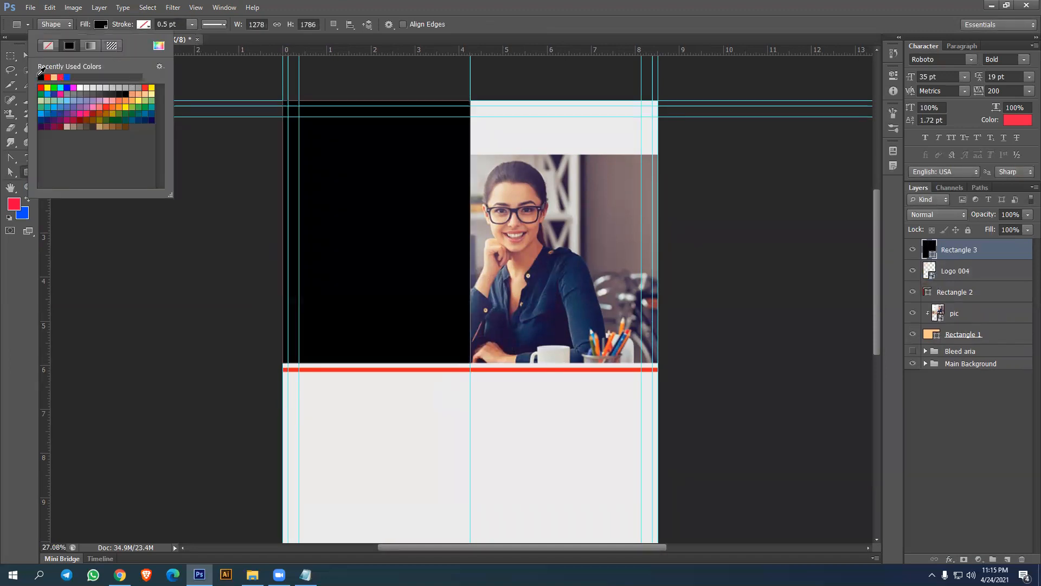
Set the black rectangle's layer opacity to 70% and its blend mode to Hard Light
left_click(29, 55)
left_click(1028, 215)
left_click_drag(1029, 228, 1010, 230)
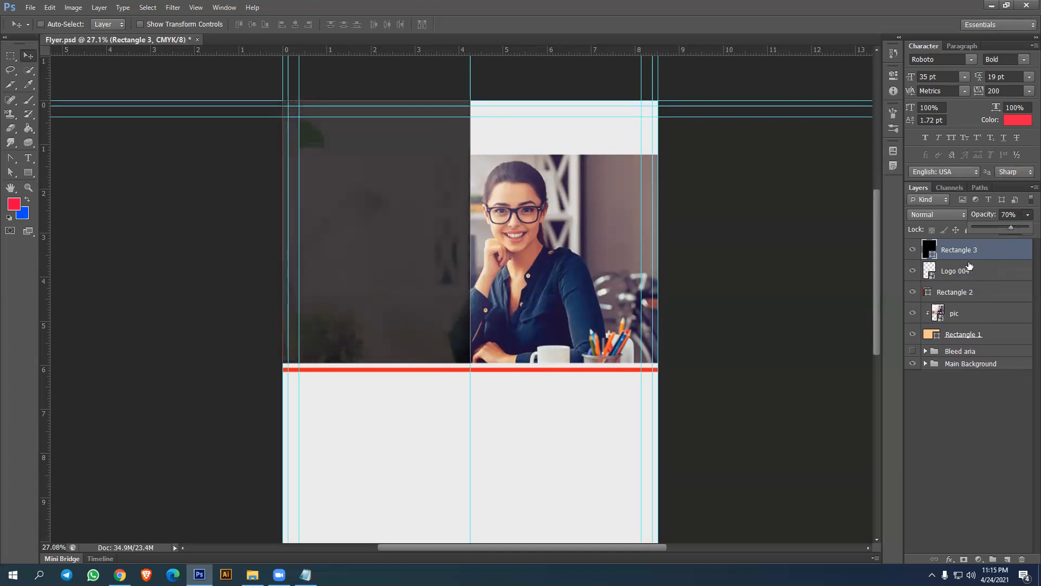
left_click(957, 213)
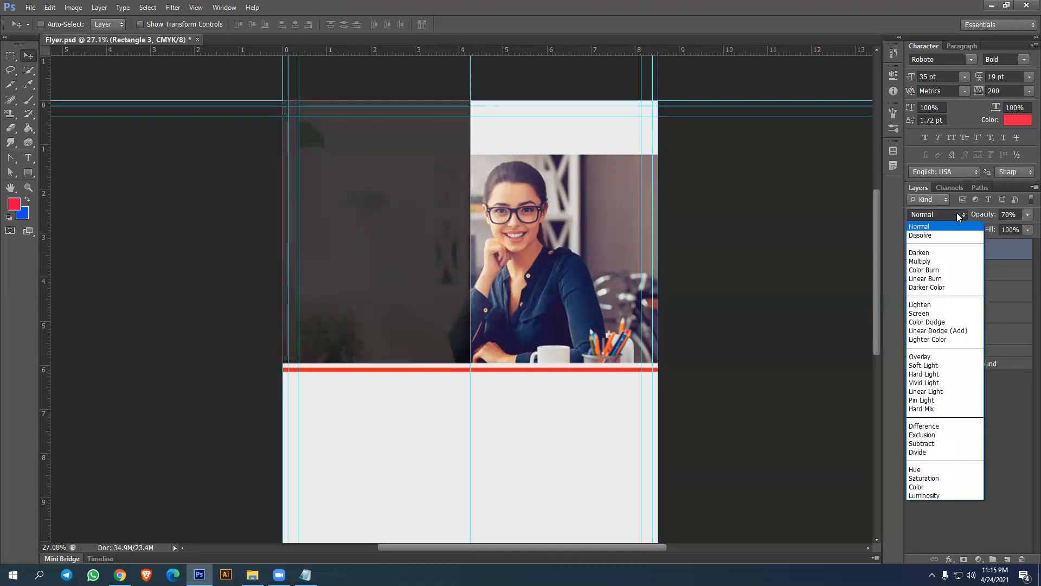
left_click(928, 367)
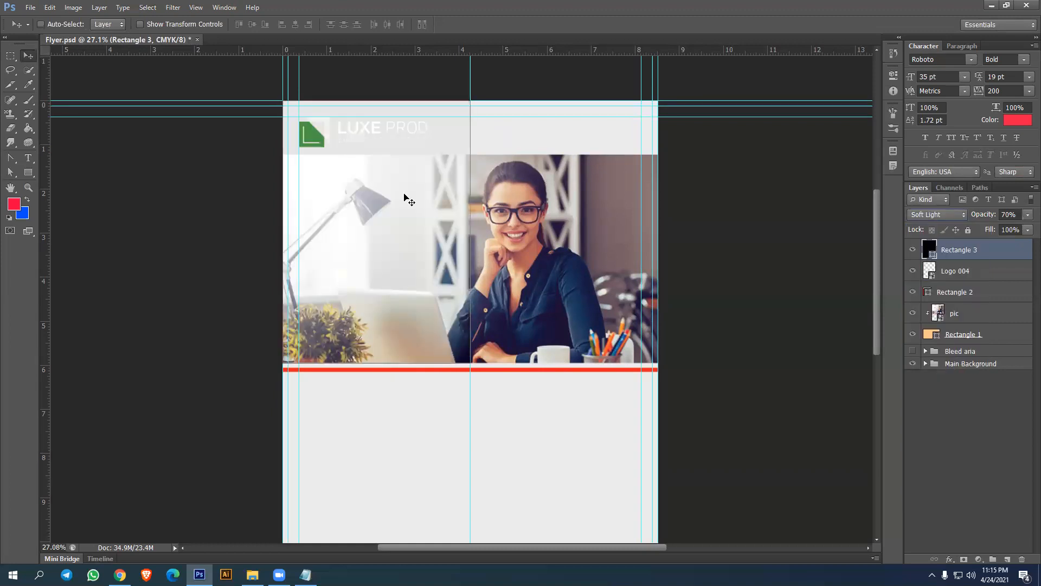
left_click(954, 215)
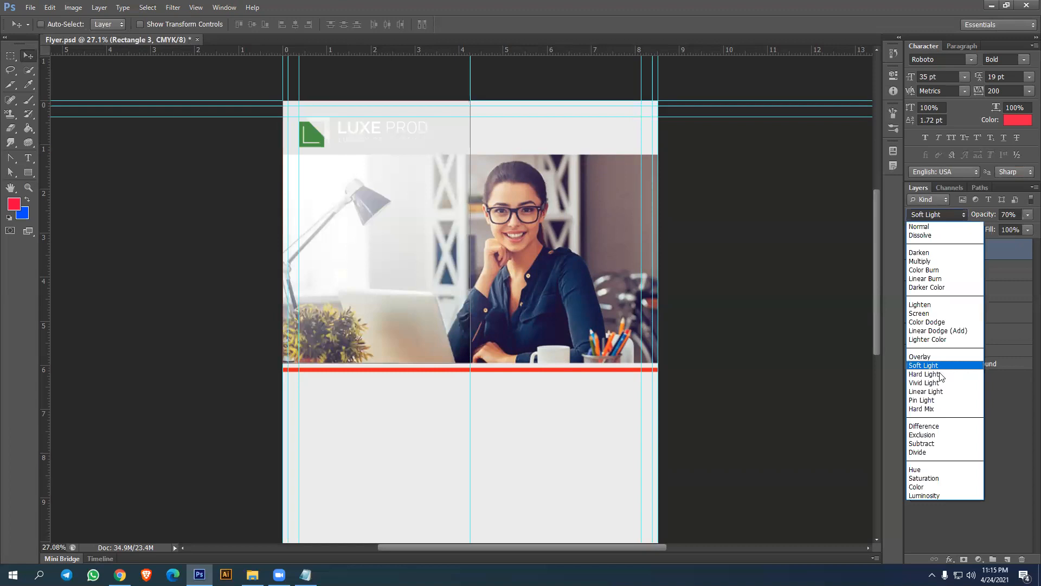
left_click(941, 374)
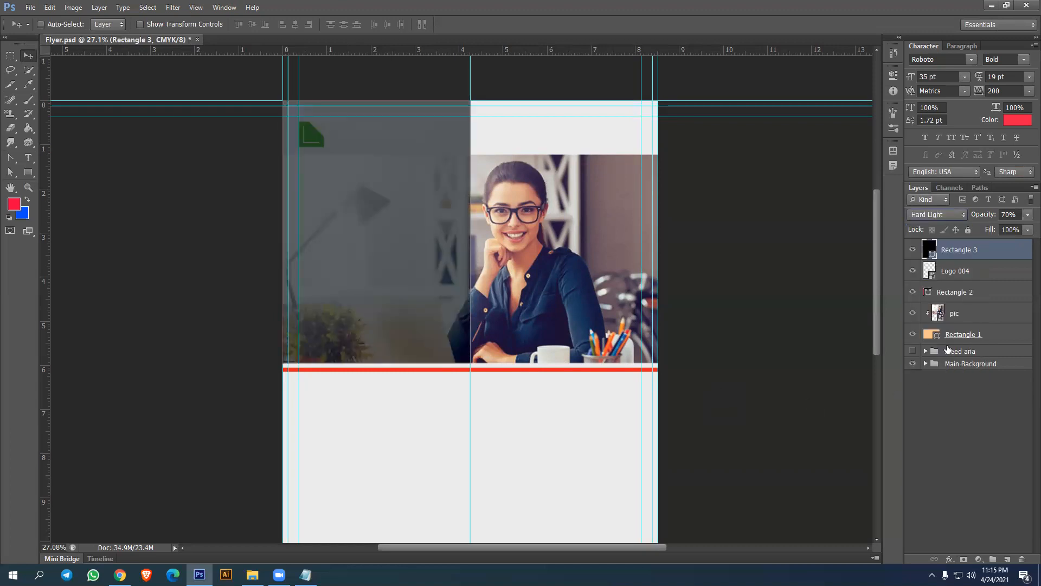
Move the Rectangle 3 layer directly above the pic layer, beneath Rectangle 2 and the logo, and select the Logo 004 layer
left_click(982, 320)
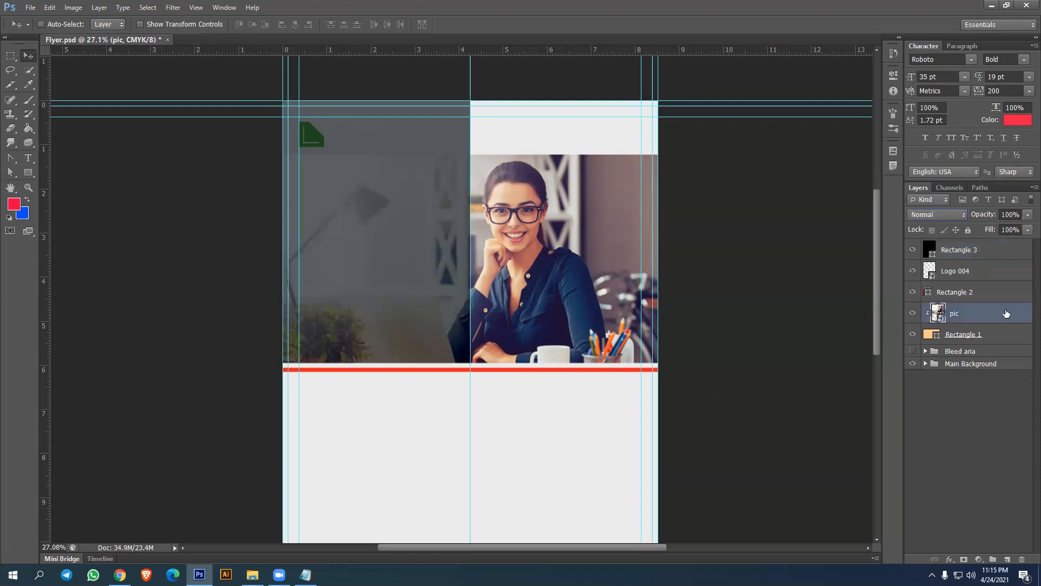
left_click_drag(967, 253, 956, 282)
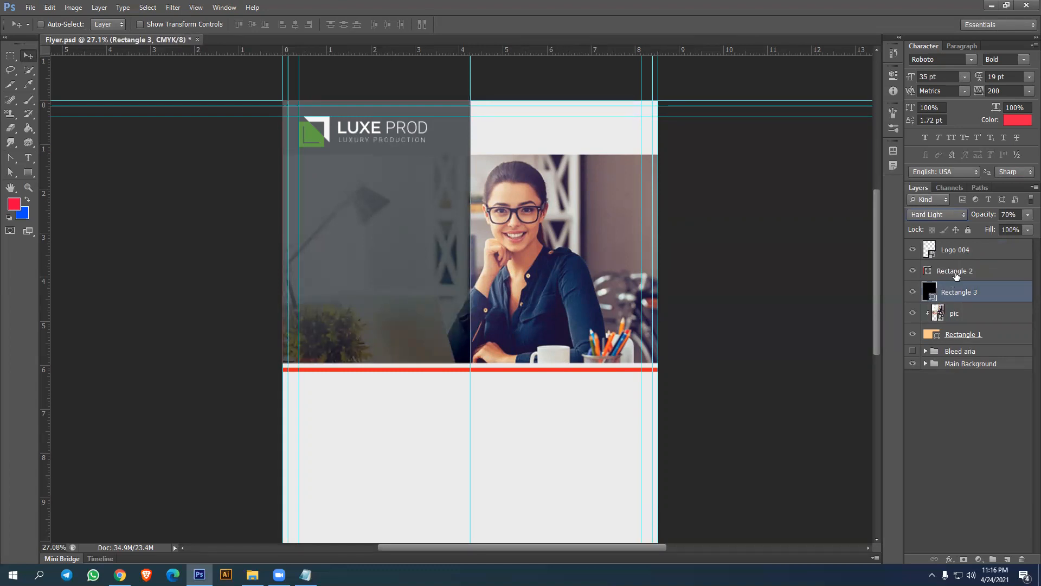
left_click(953, 254)
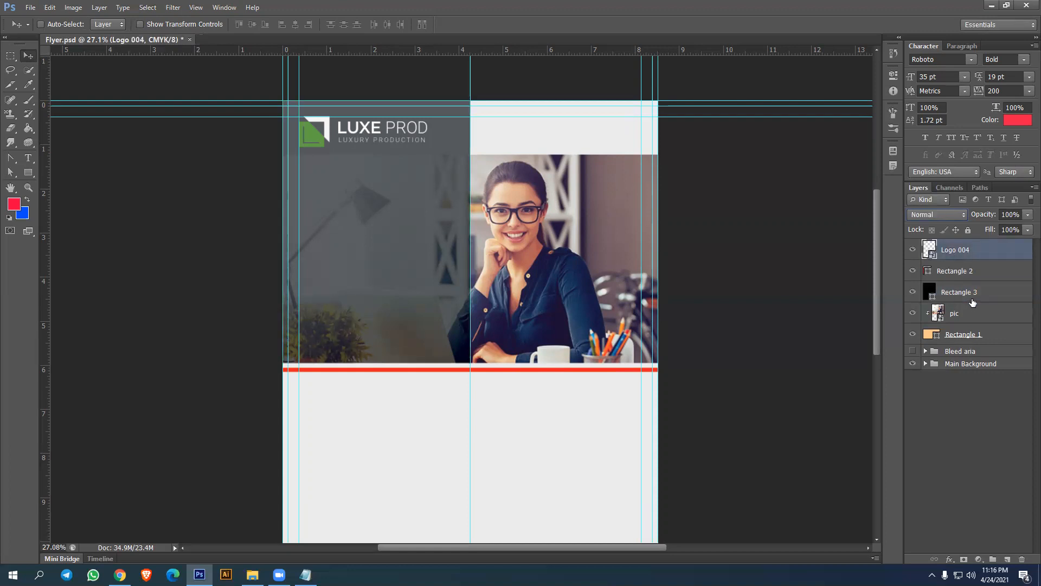
Group the pic and Rectangle 1 layers and name the group Image
left_click(972, 316)
left_click(996, 336, "shift")
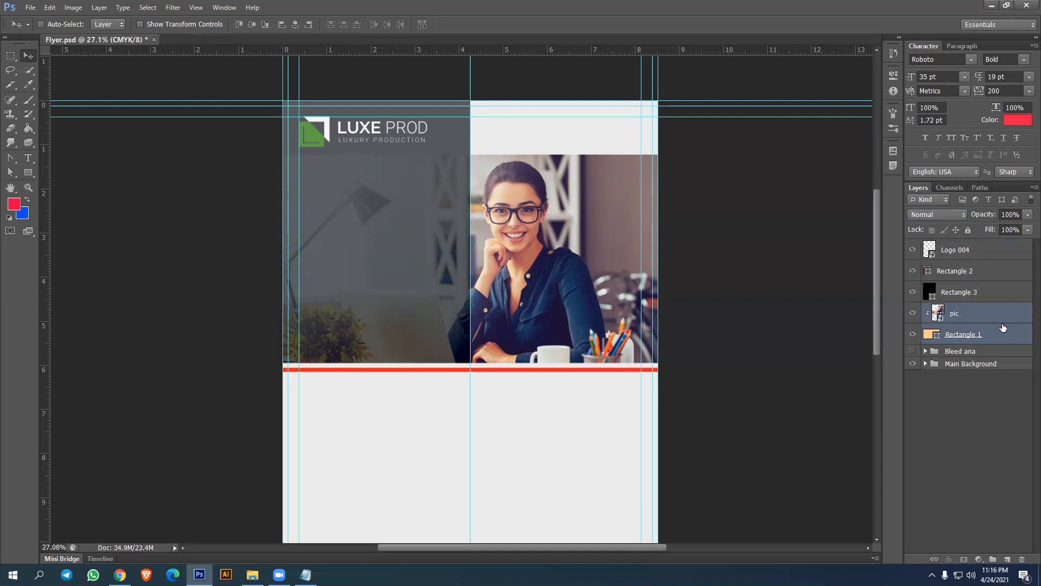
key("ctrl+g")
double_click(957, 309)
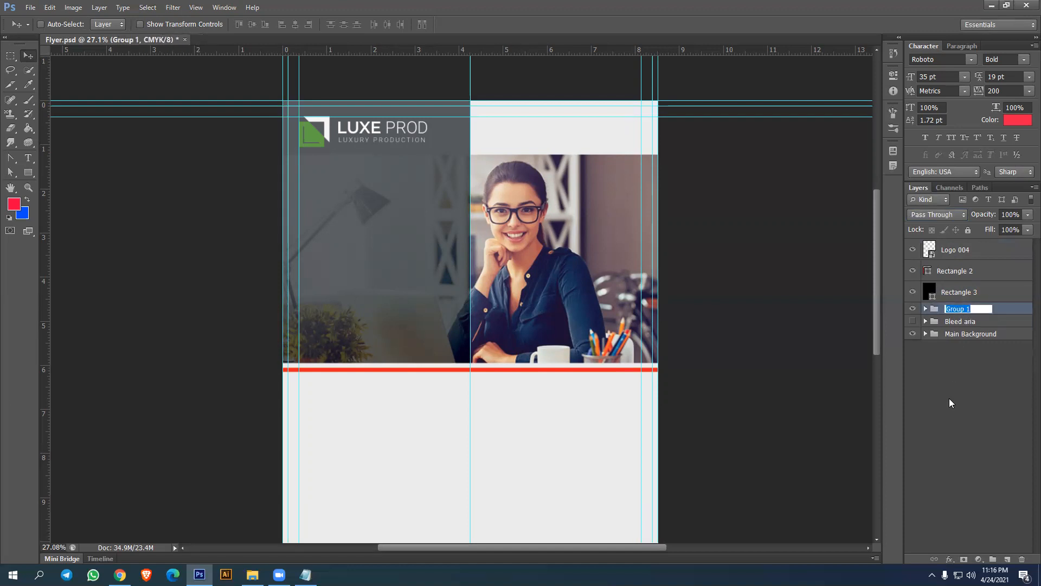
type("Image")
key("Return")
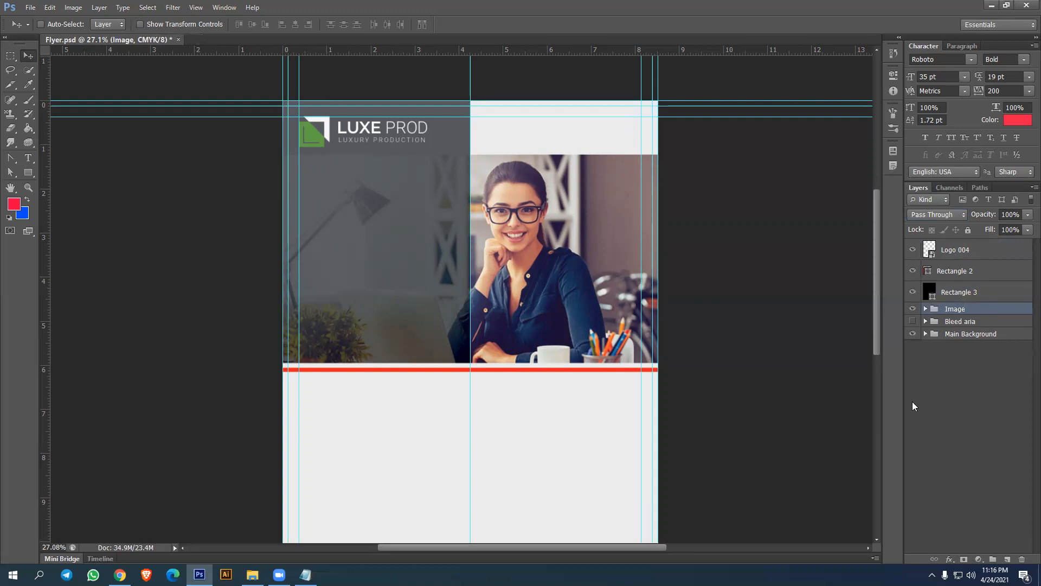
Group the Rectangle 2 and Rectangle 3 layers and name the group Shapes
left_click(970, 294)
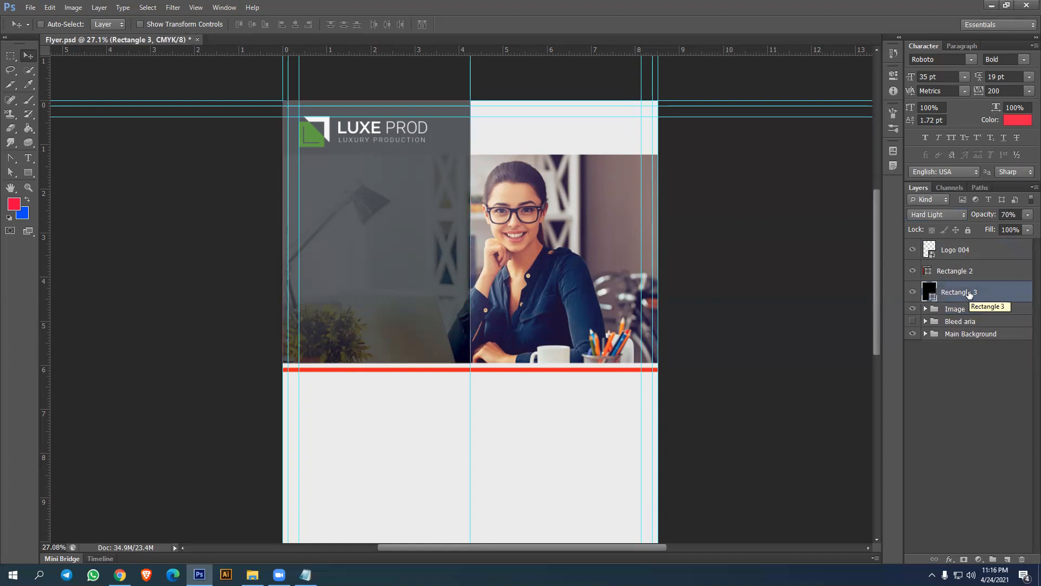
left_click(982, 272, "shift")
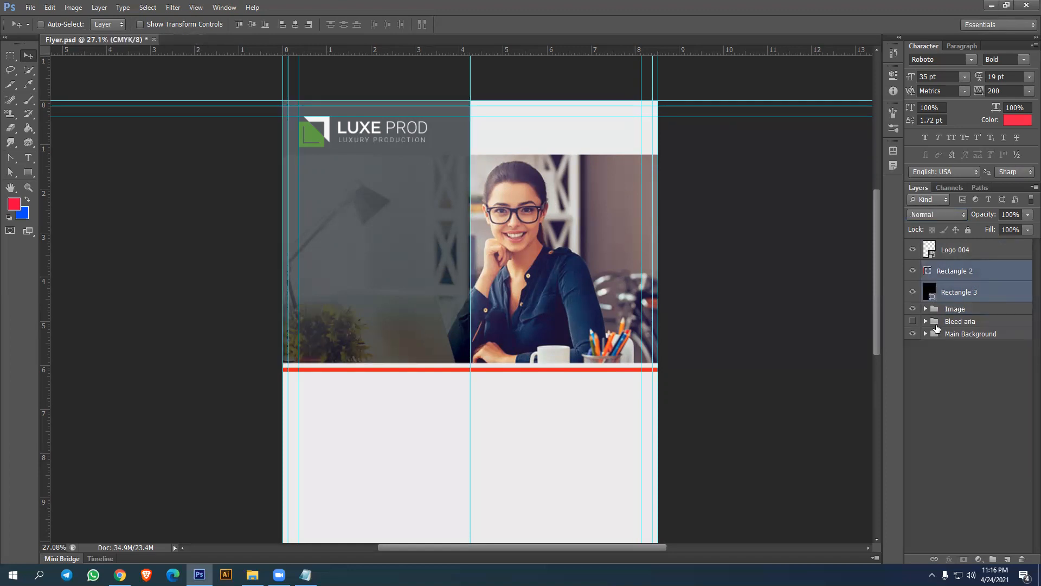
key("ctrl+g")
double_click(954, 268)
type("Shapes")
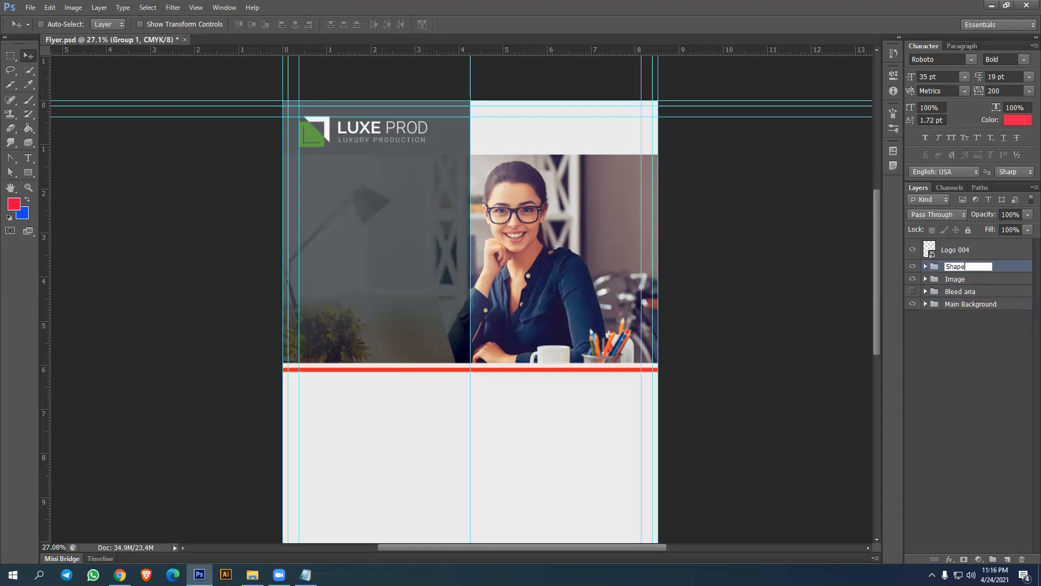
key("Return")
Put the Logo 004 layer in its own group named Logo and collapse the group
left_click(959, 249)
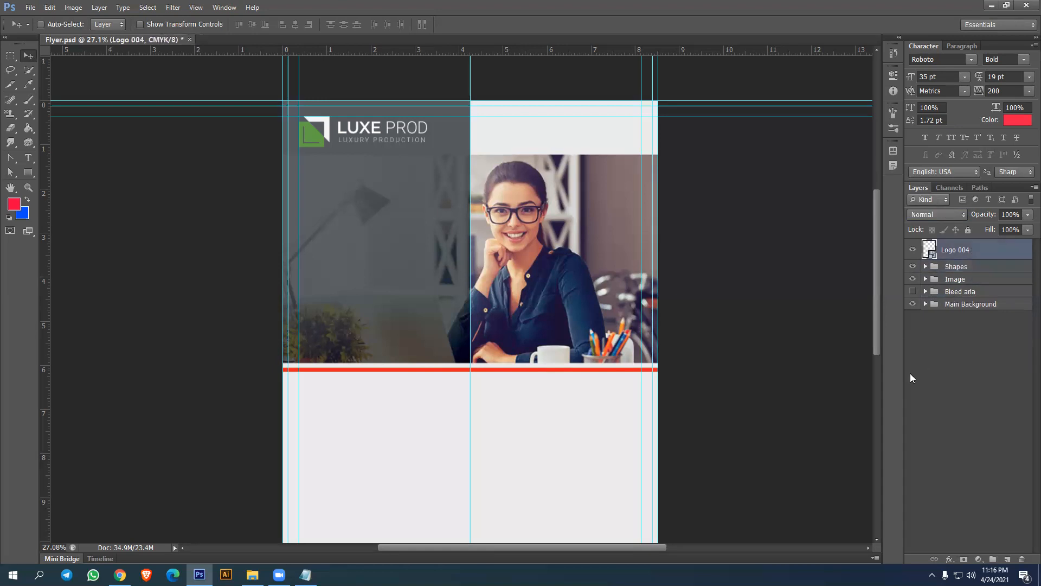
key("ctrl+g")
double_click(958, 247)
type("Logo")
key("Return")
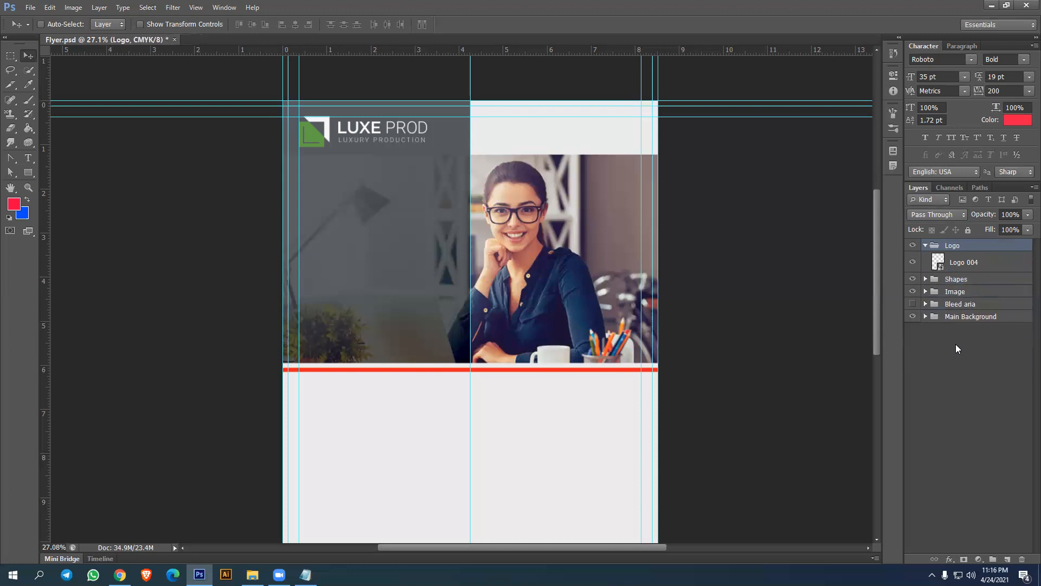
left_click(925, 245)
Move the Bleed aria group to the top of the layer stack and remove the vertical centre guide
left_click_drag(973, 287, 961, 239)
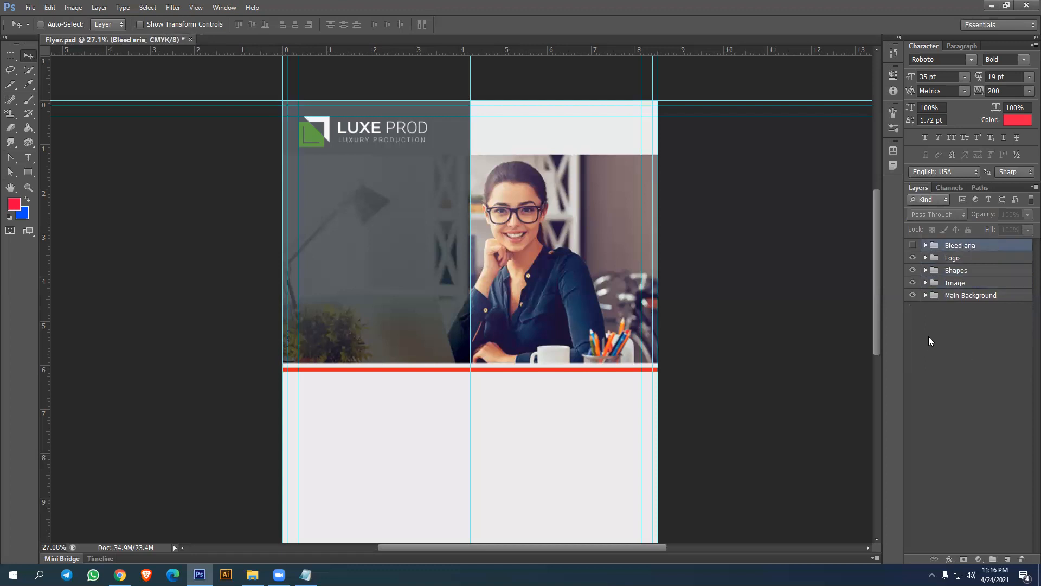
left_click_drag(470, 391, 27, 336)
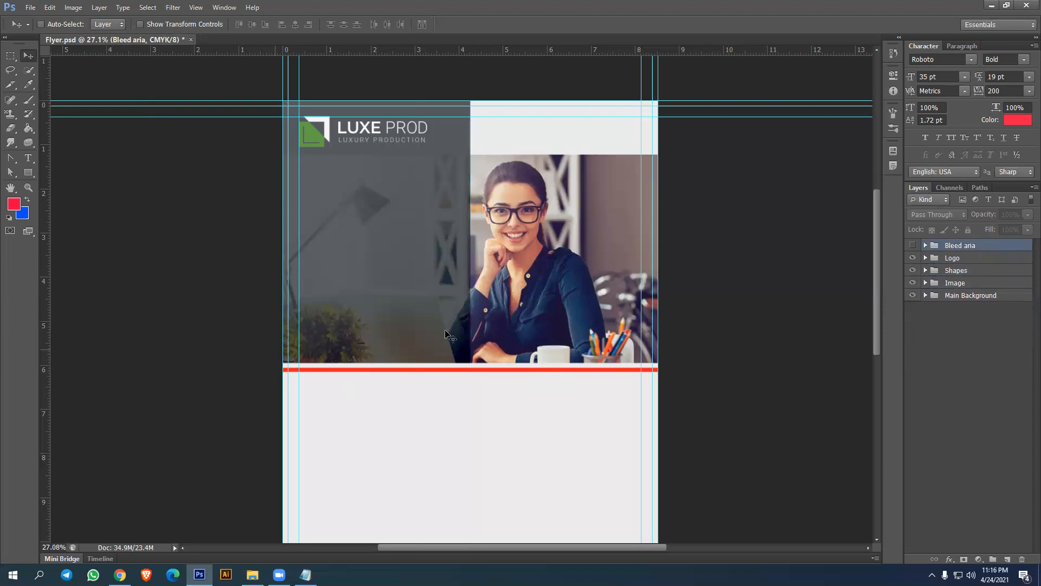
Recolour the strip on the Rectangle 2 layer with the green sampled from the logo
scroll(491, 325, "up", 3)
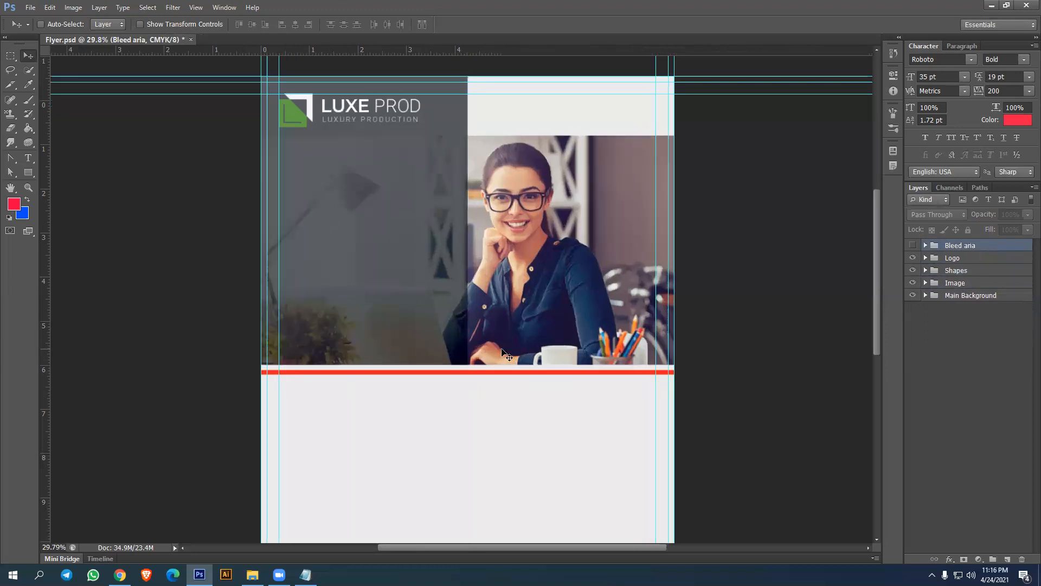
scroll(487, 310, "down", 3)
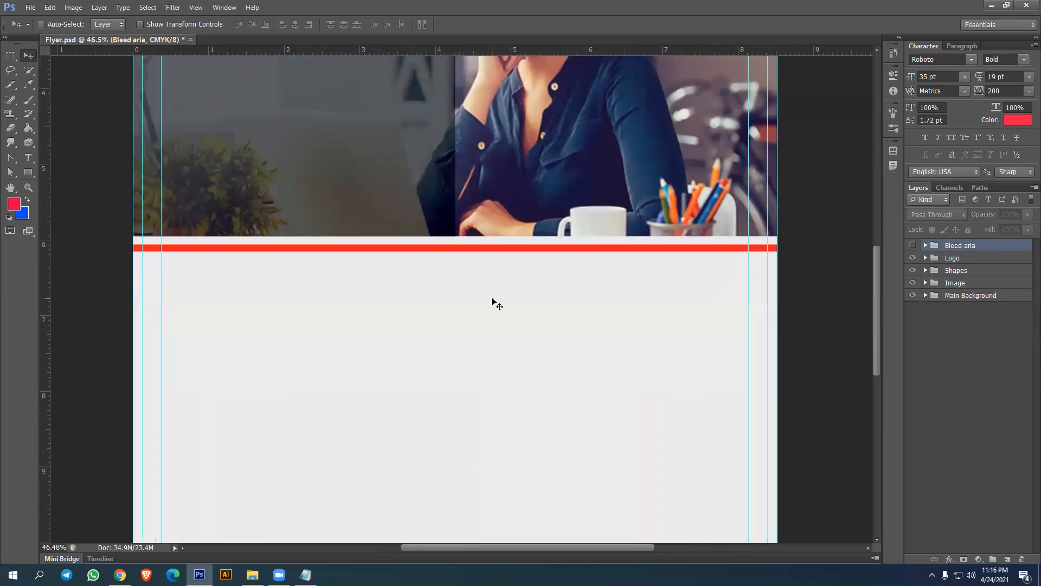
left_click(926, 270)
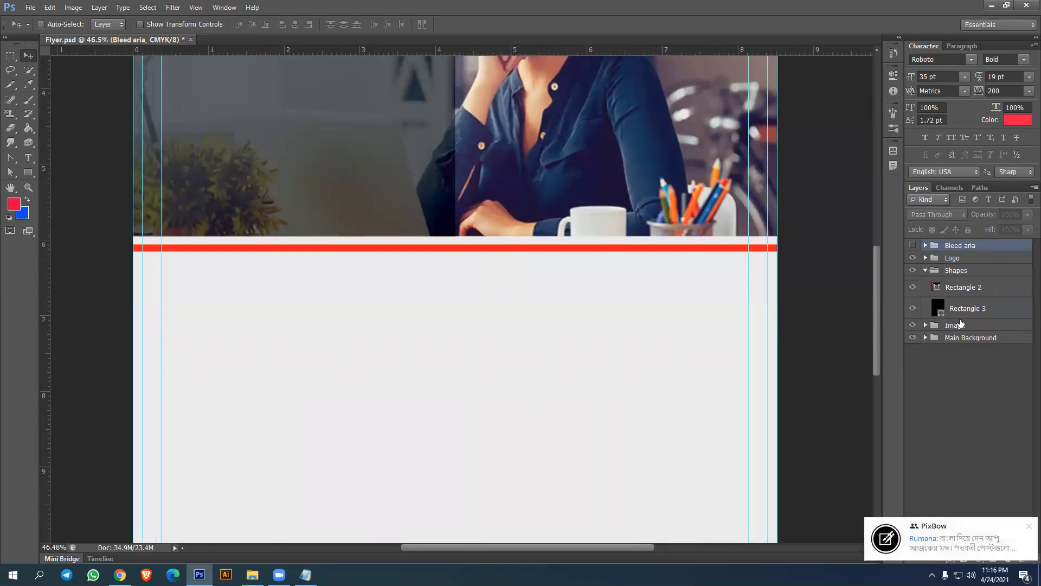
left_click(959, 288)
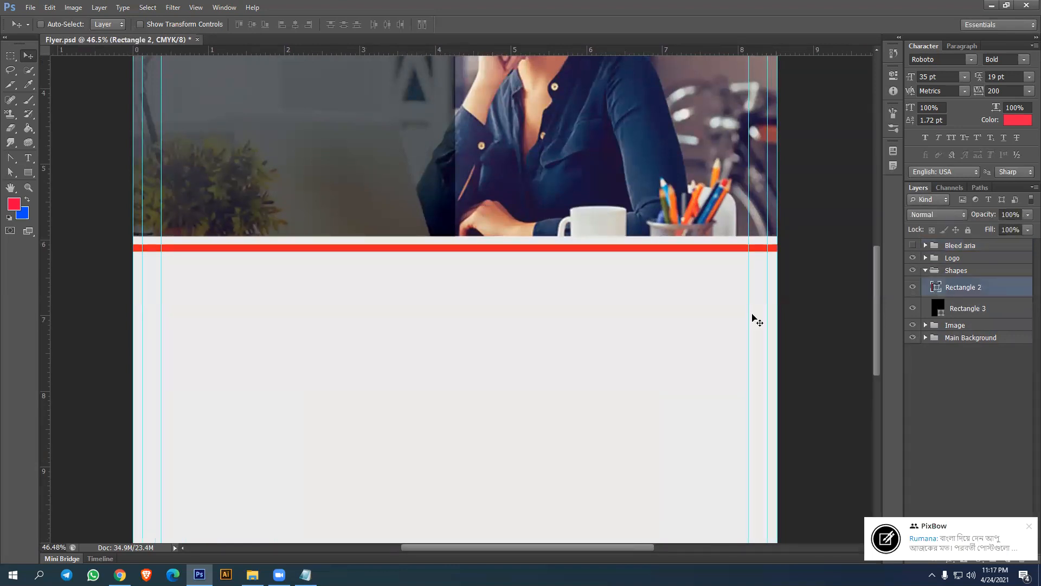
scroll(602, 337, "down", 4)
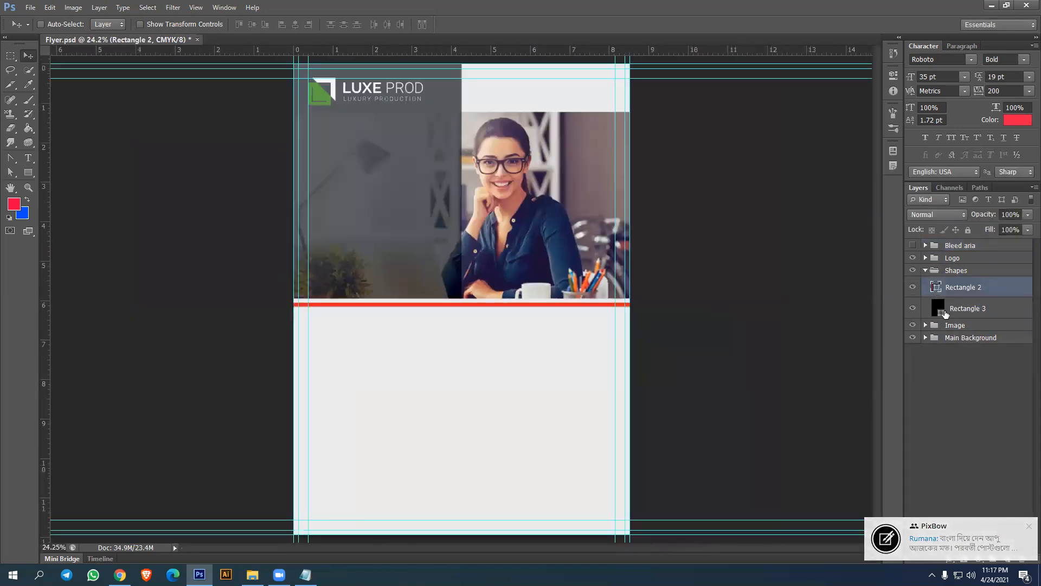
double_click(936, 287)
left_click(320, 93)
left_click(548, 209)
key("v")
Reduce the green strip's height to 50%, keeping its upper edge in place
scroll(564, 355, "up", 2)
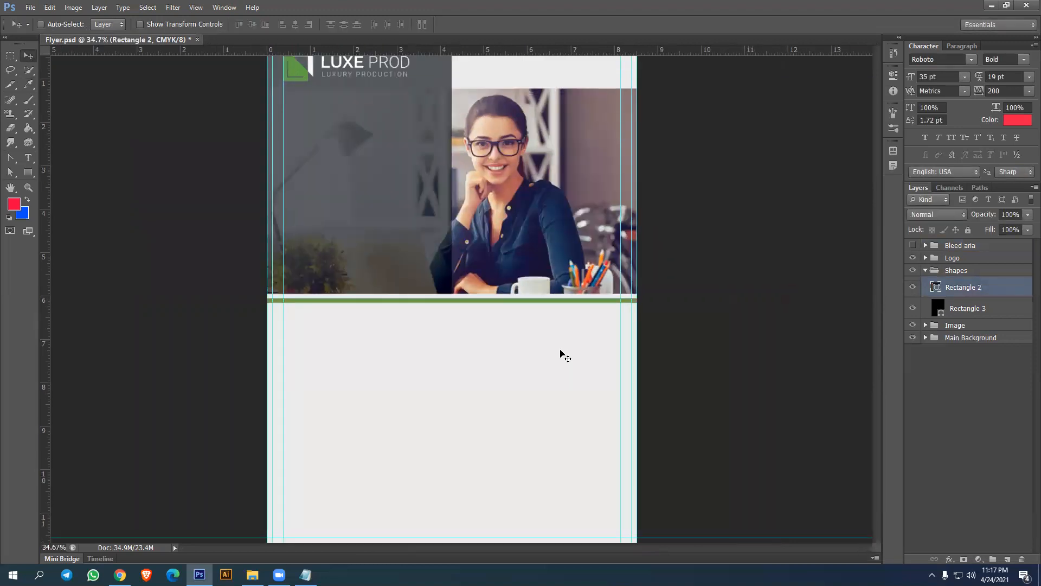
scroll(562, 352, "up", 2)
key("ctrl+t")
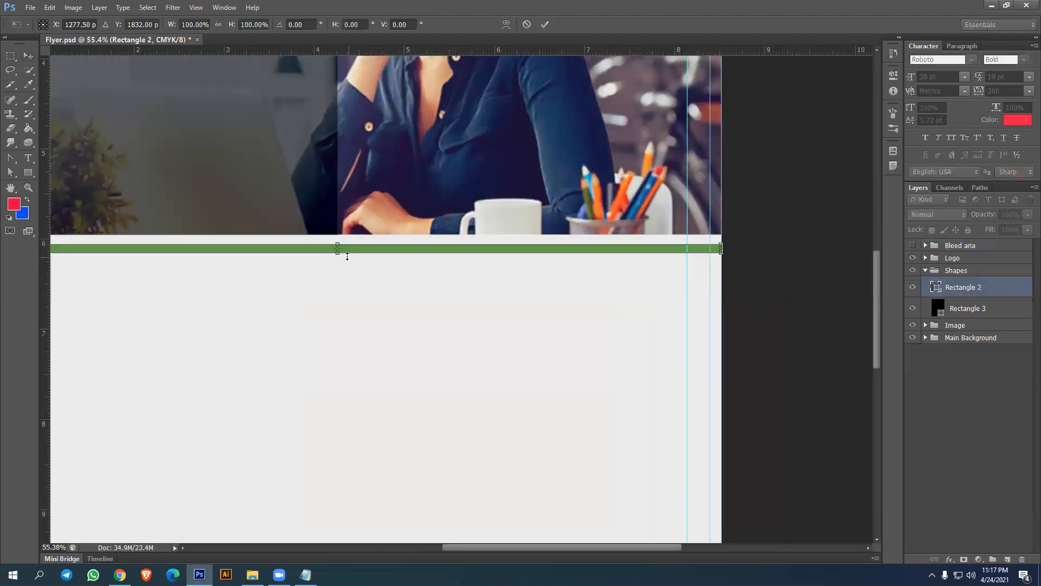
left_click_drag(338, 252, 338, 248)
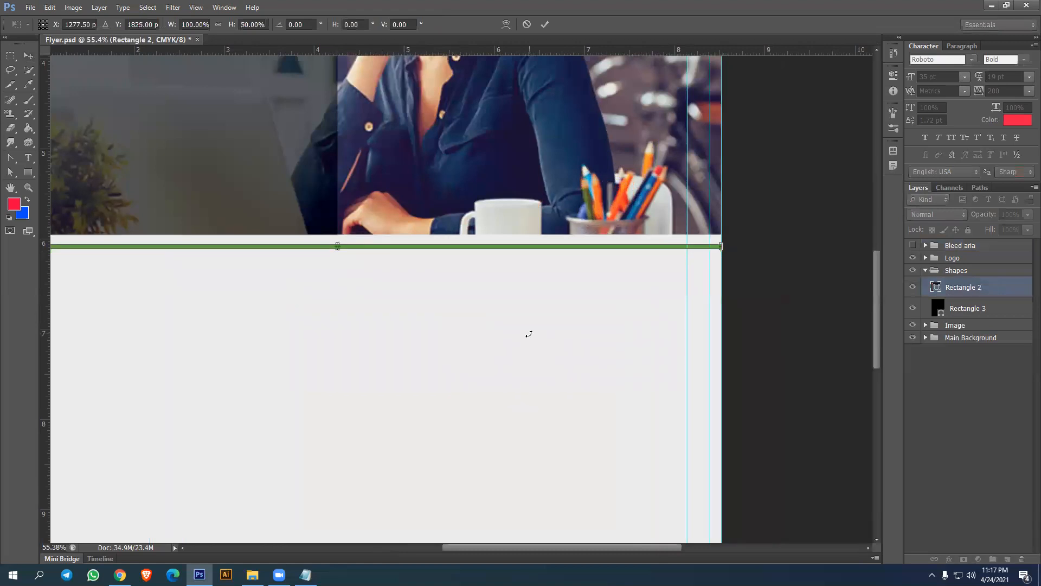
key("Return")
Nudge the green strip up by about 20 px, closer to the photo's lower edge
key("Up")
key("Up")
key("Up")
key("Up")
key("Up")
key("Up")
key("Up")
key("Up")
key("Up")
key("Up")
key("Up")
key("Up")
key("Up")
key("Up")
key("Up")
key("Up")
key("Up")
key("Up")
key("Up")
key("Up")
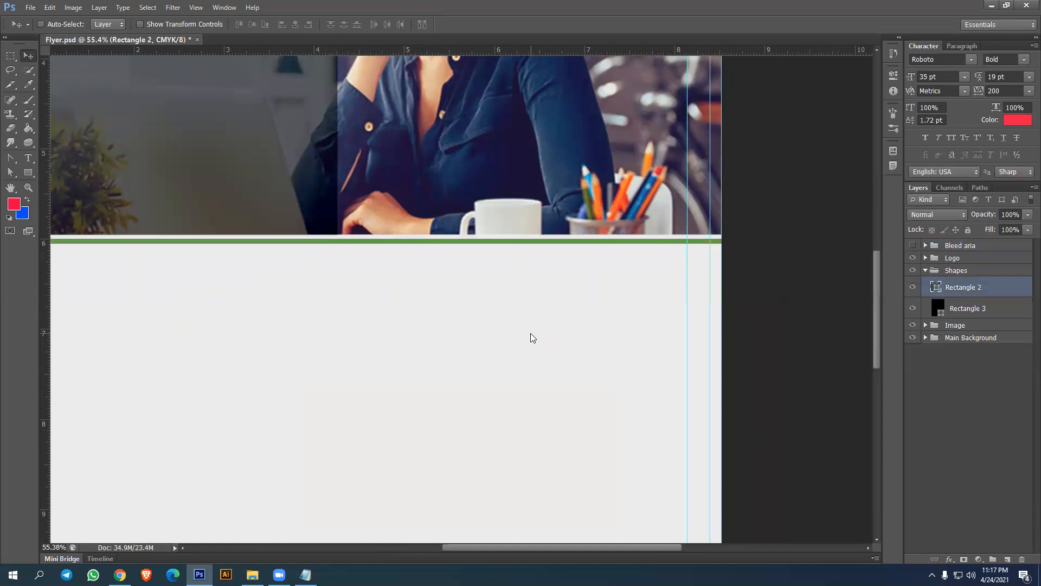
Collapse the Shapes group and nudge the Logo group down slightly so its upper edge meets the upper margin guide
scroll(531, 338, "down", 2)
left_click_drag(347, 216, 402, 365)
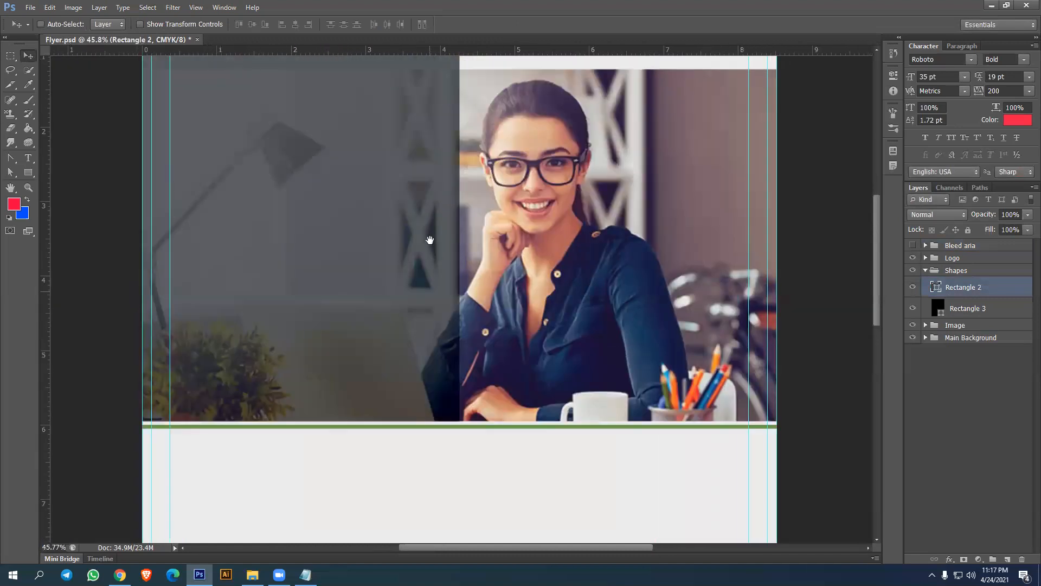
left_click_drag(430, 240, 390, 291)
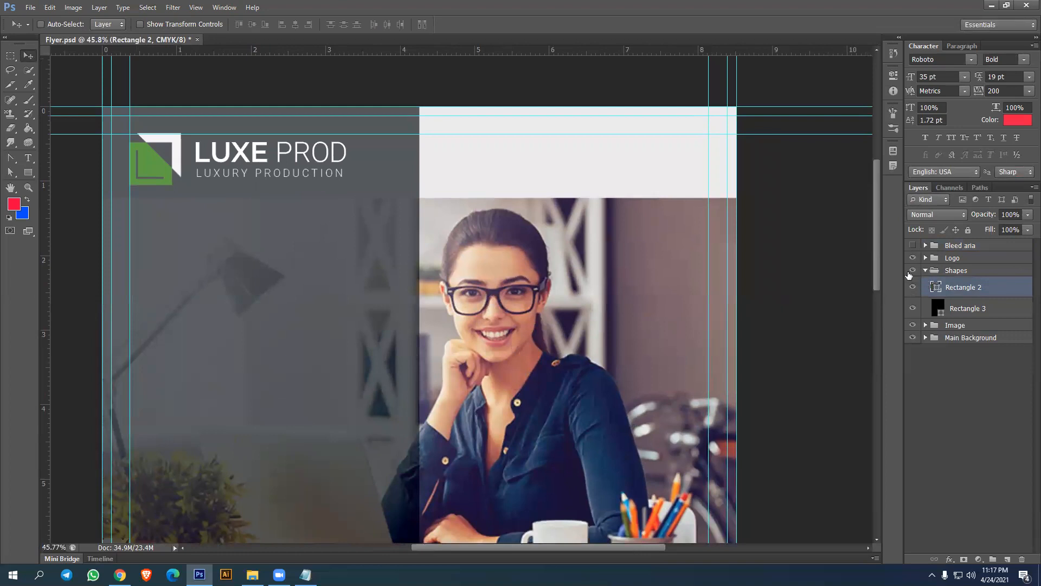
left_click(926, 270)
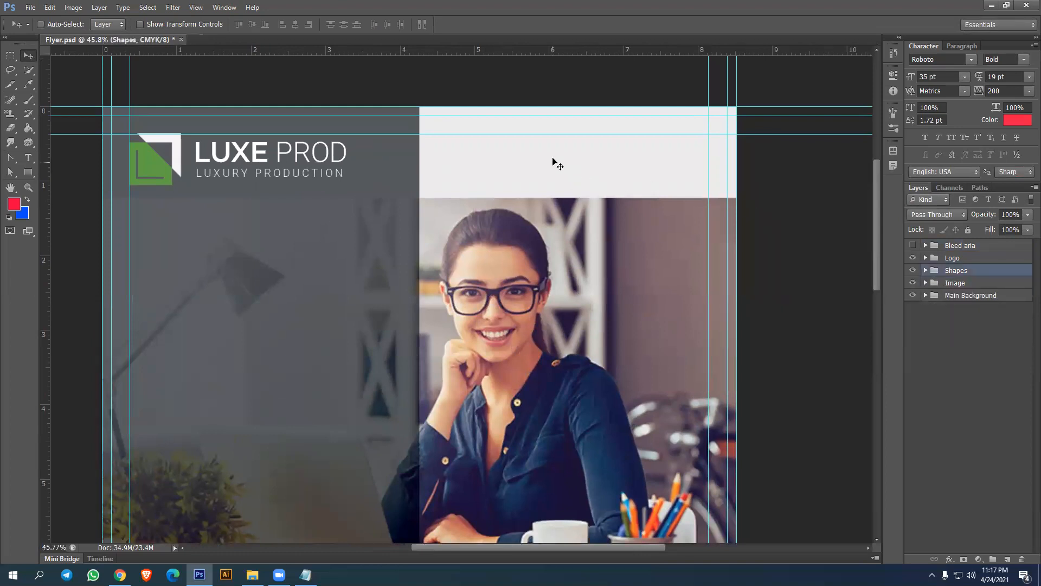
left_click(951, 259)
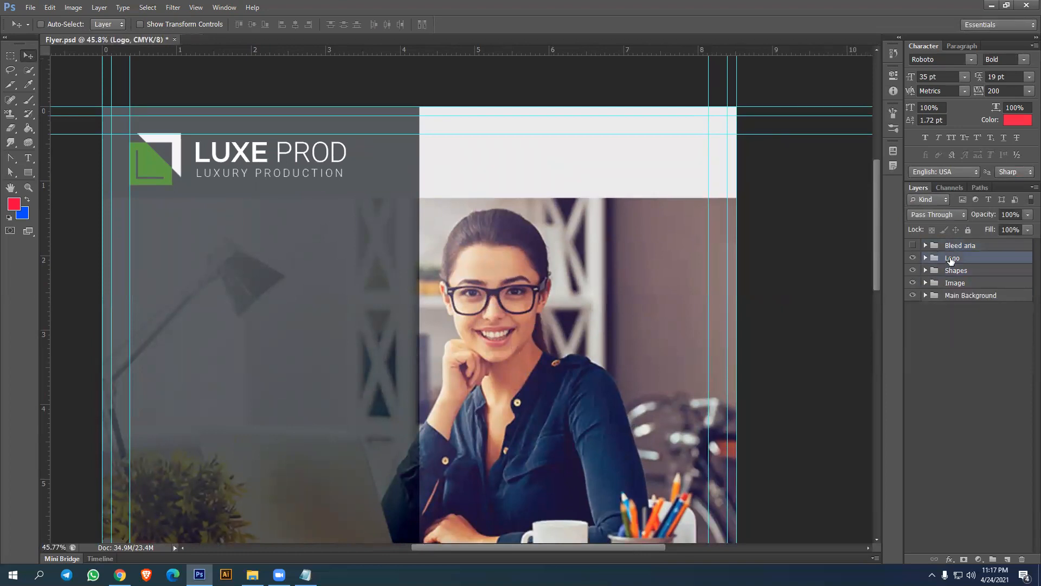
key("Down")
key("Down")
key("Down")
key("Down")
key("Down")
key("Down")
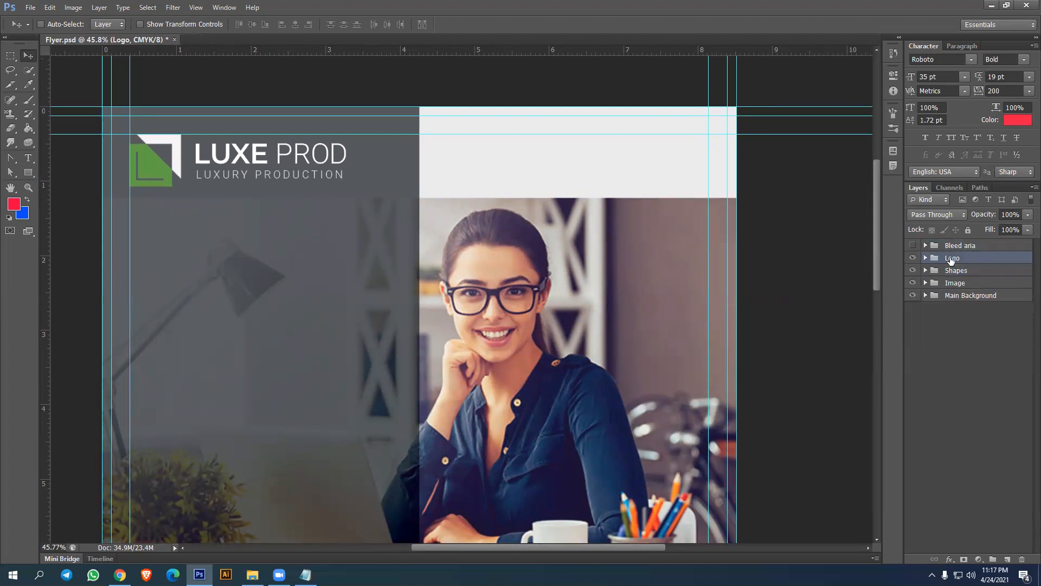
key("Down")
key("Down")
Add a text line with the contact phone number in the white area above the photo
left_click(28, 158)
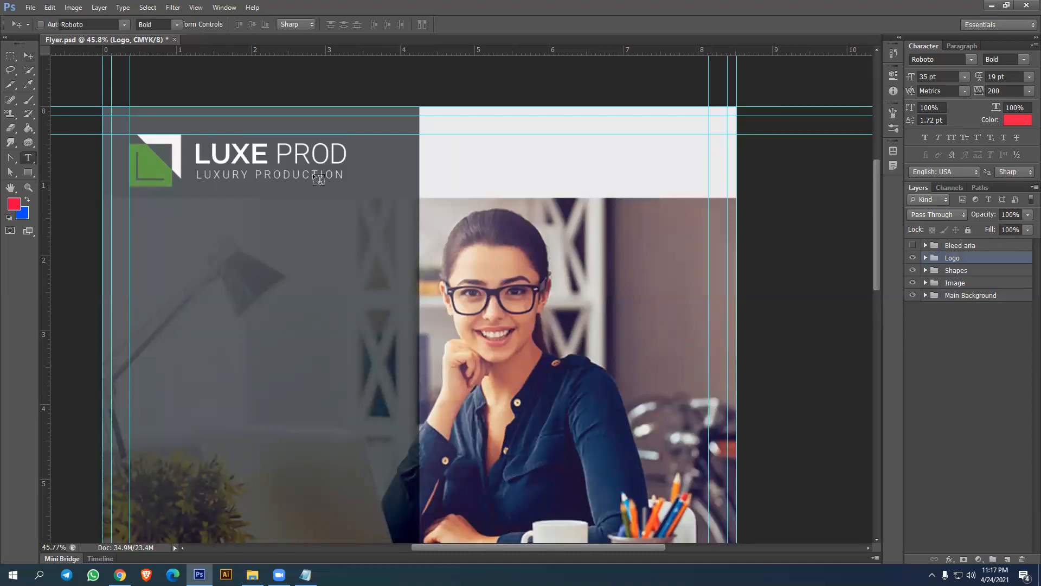
left_click(520, 155)
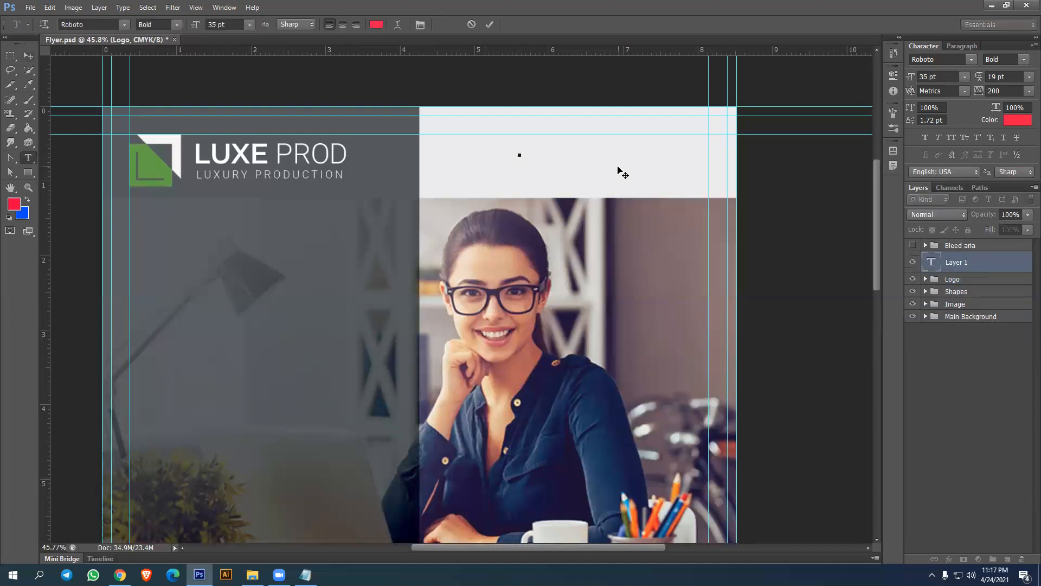
type("+012 34")
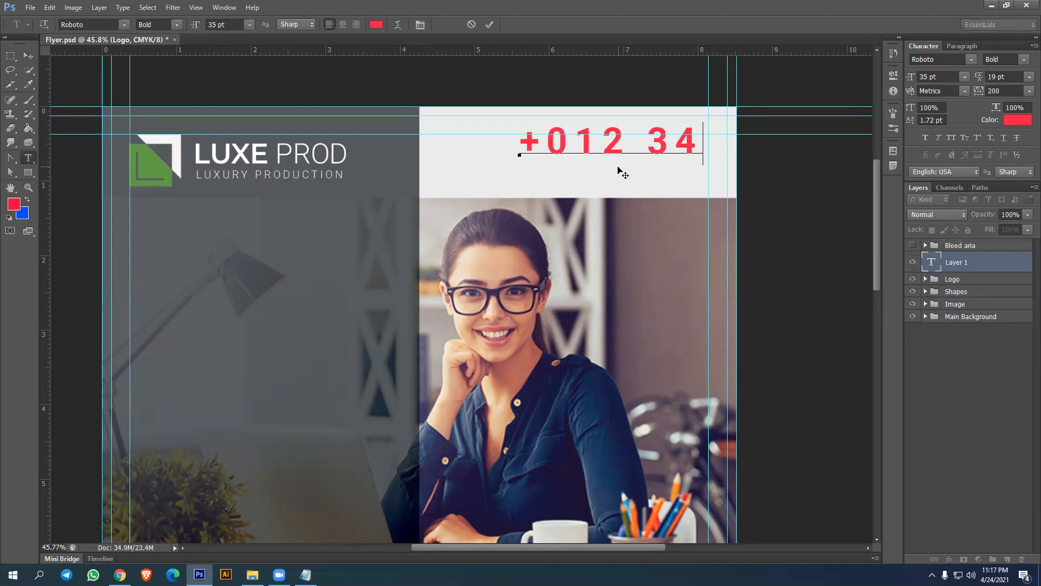
type("5789")
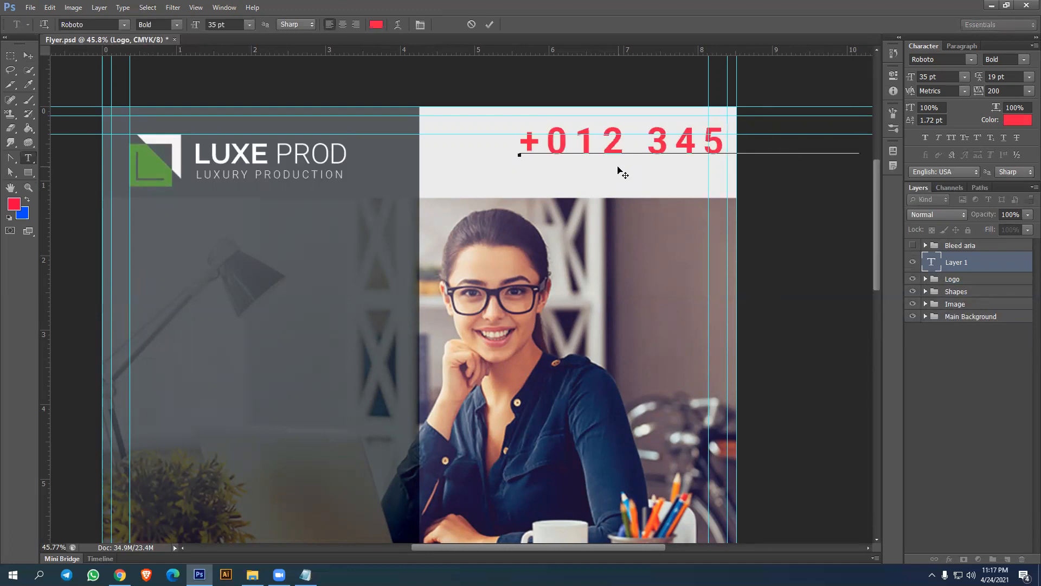
Format the whole phone number text as Roboto Light at 14 pt with tracking 0
key("ctrl+a")
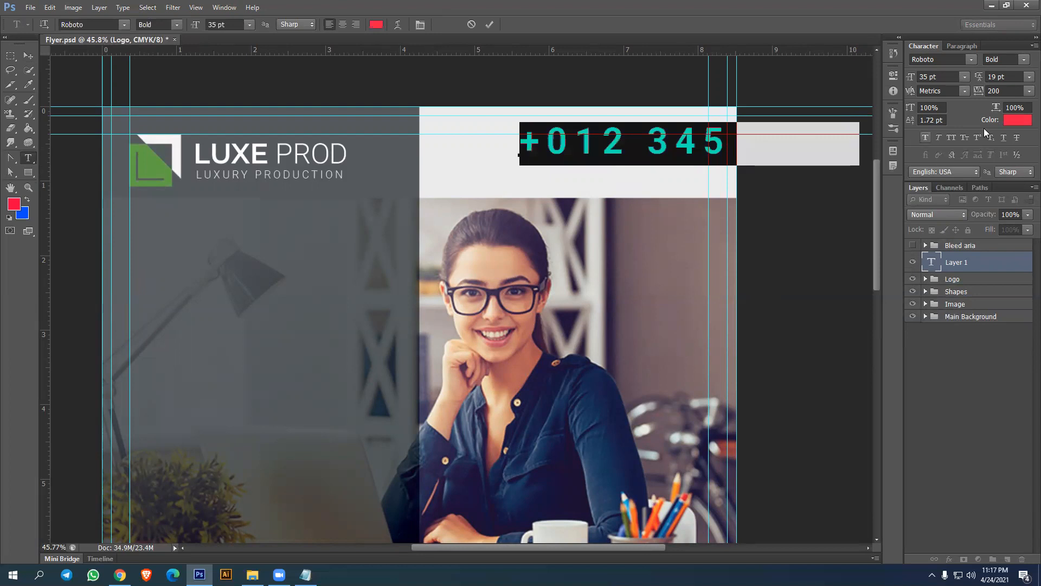
left_click(1029, 91)
left_click(1001, 179)
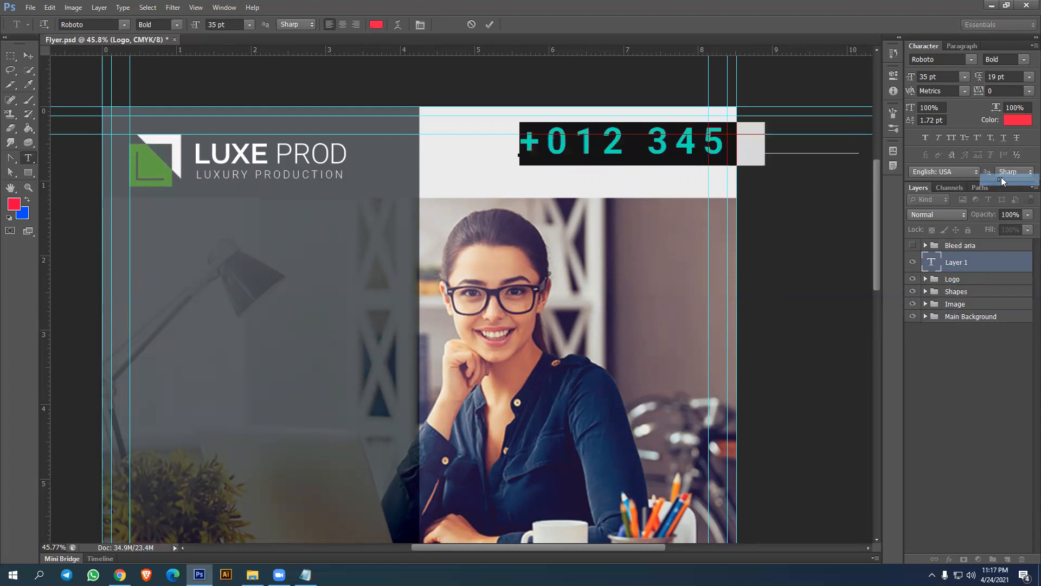
left_click(1023, 60)
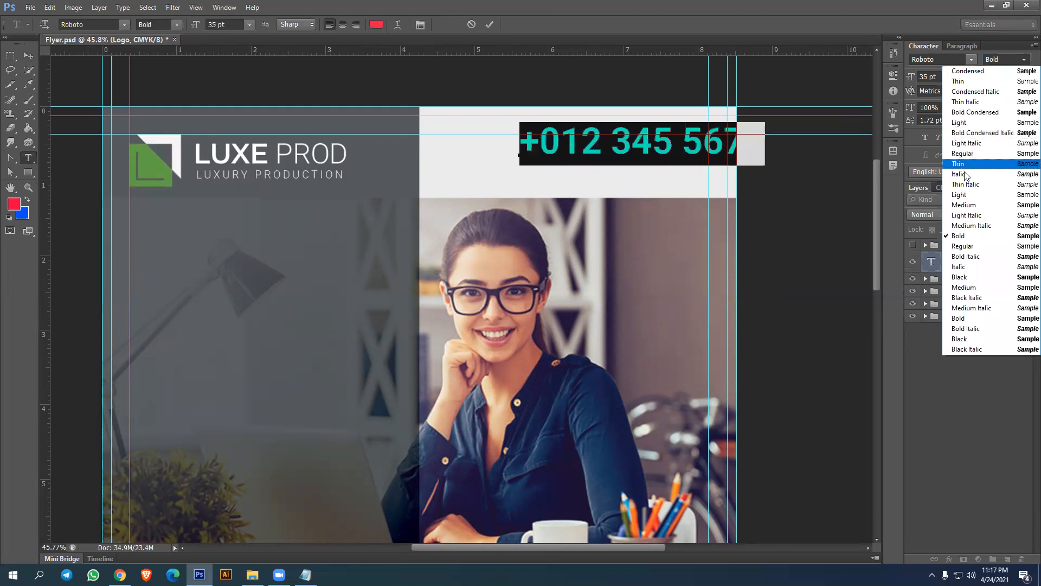
left_click(966, 197)
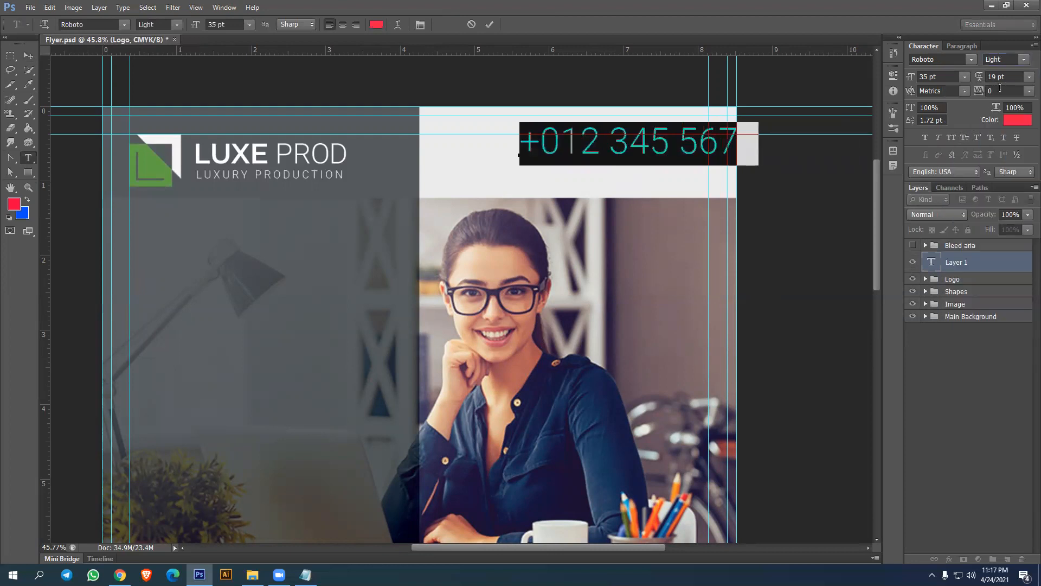
left_click(1024, 60)
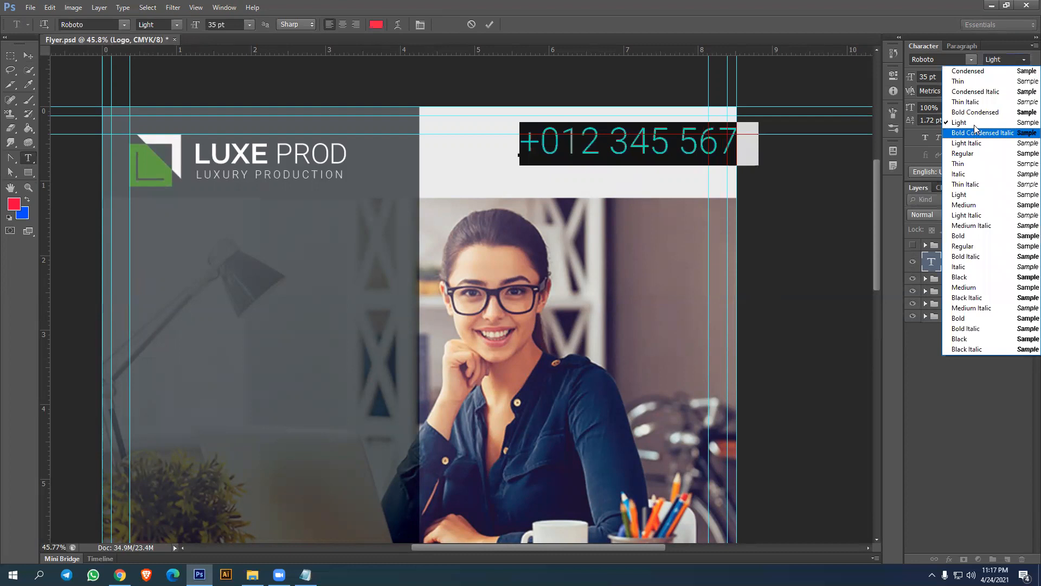
left_click(969, 121)
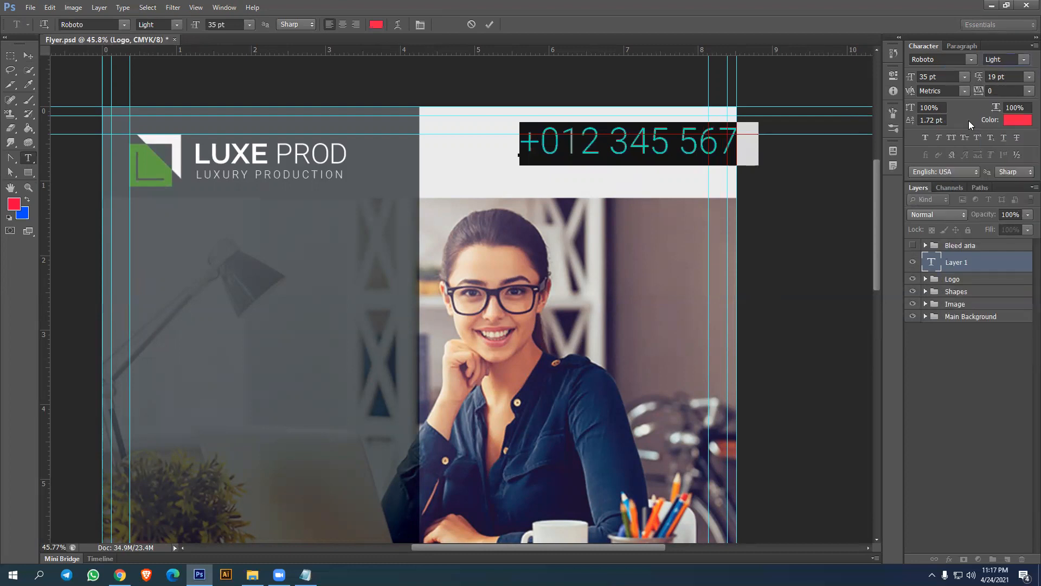
left_click(963, 76)
left_click(948, 176)
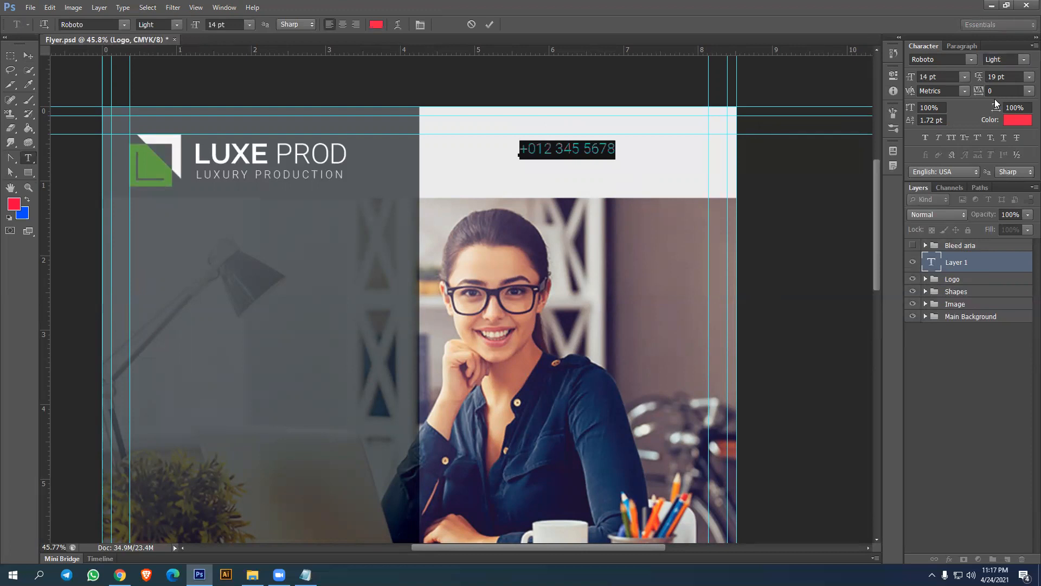
Set the phone number text to the Roboto Medium style and colour it black (000000)
left_click(1024, 60)
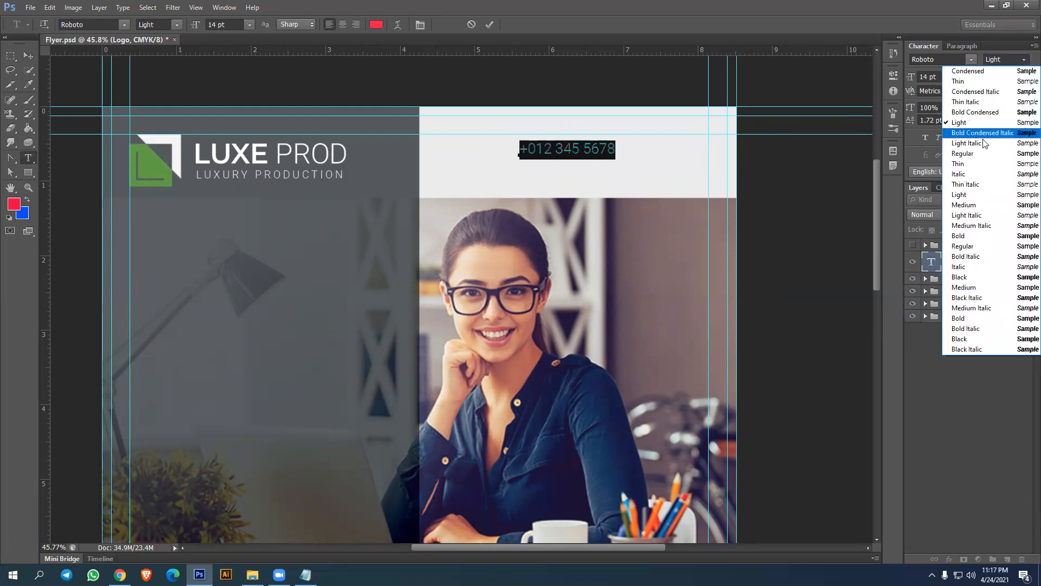
left_click(948, 171)
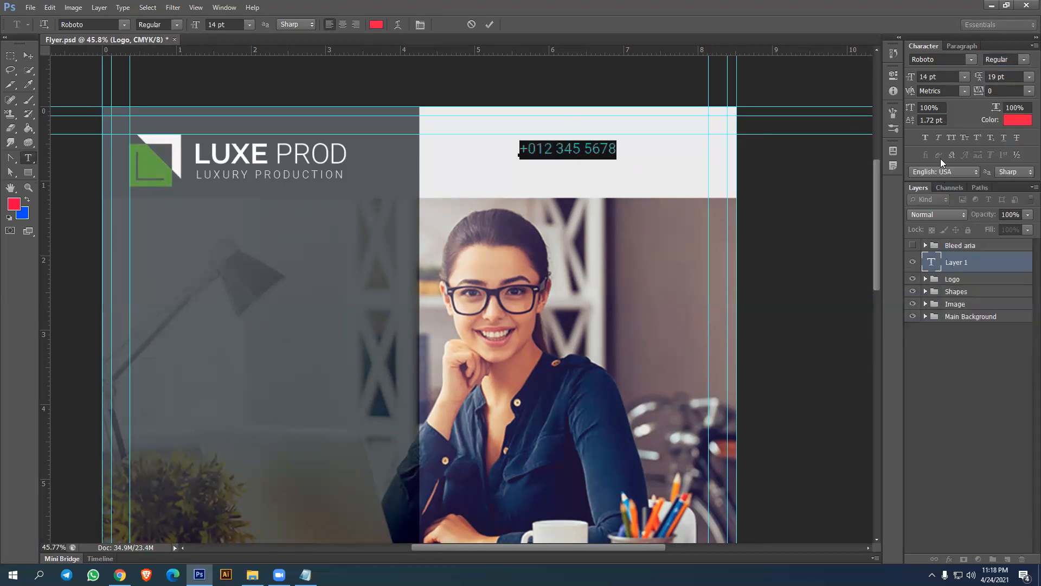
left_click(1024, 60)
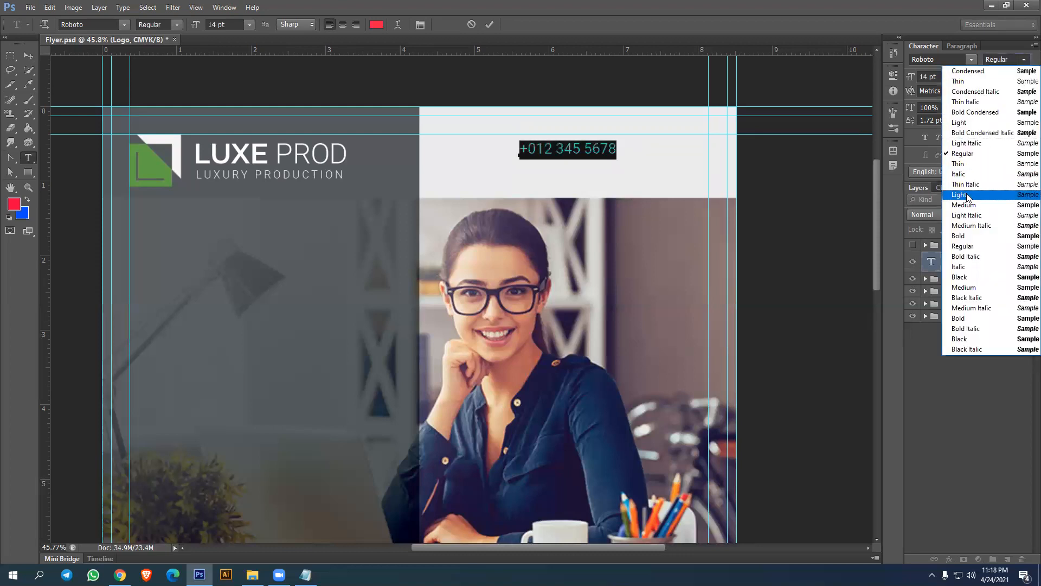
left_click(970, 205)
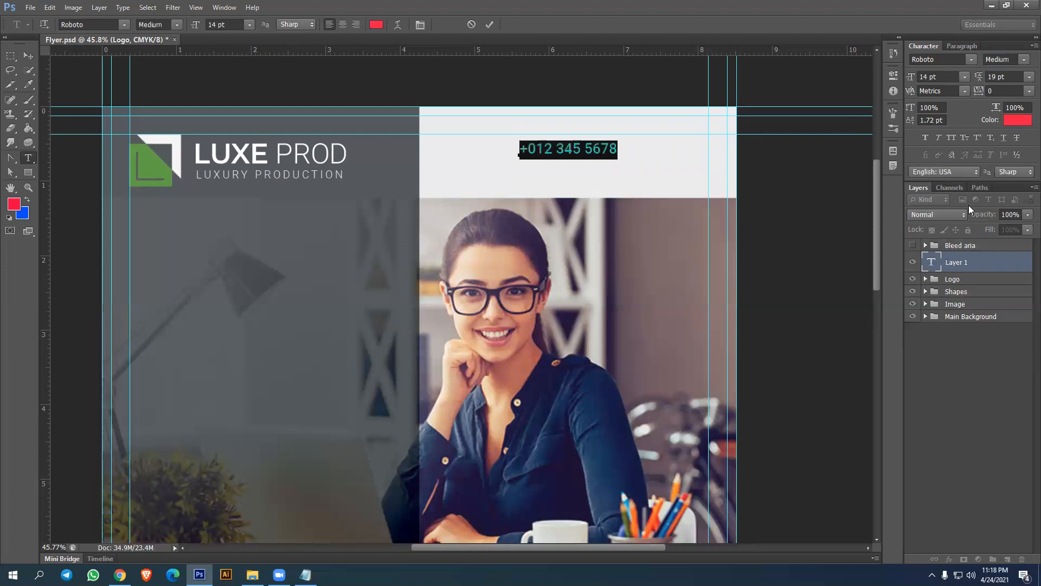
left_click(1018, 120)
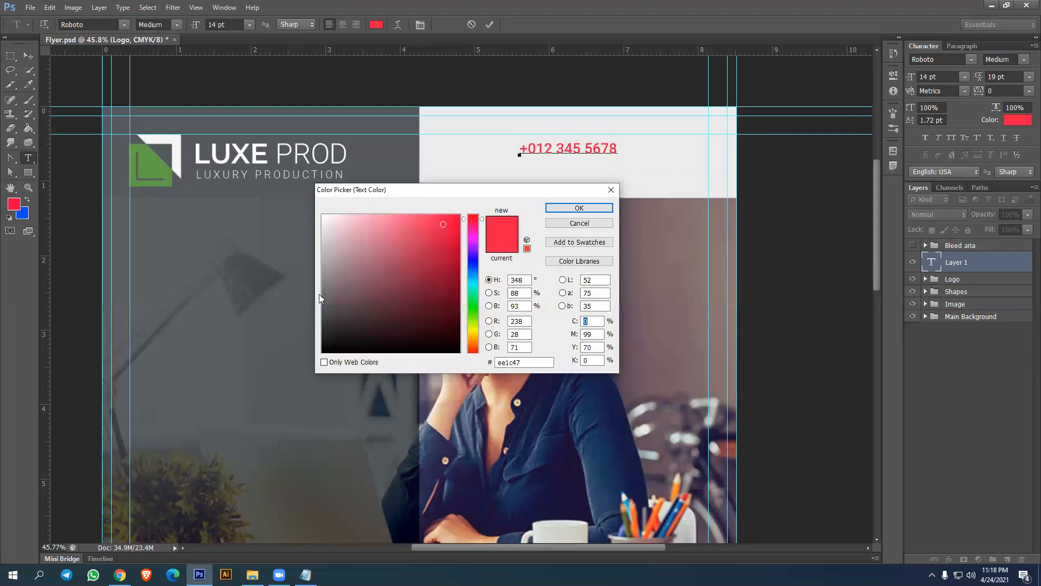
left_click_drag(334, 331, 321, 369)
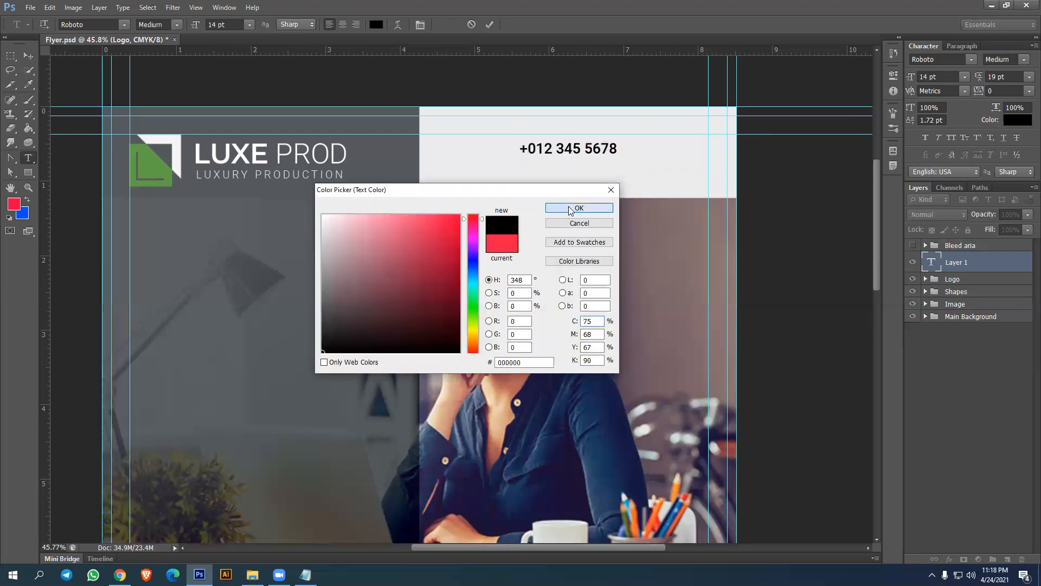
left_click(578, 208)
Add a second line to the text layer repeating the contact phone number
key("Right")
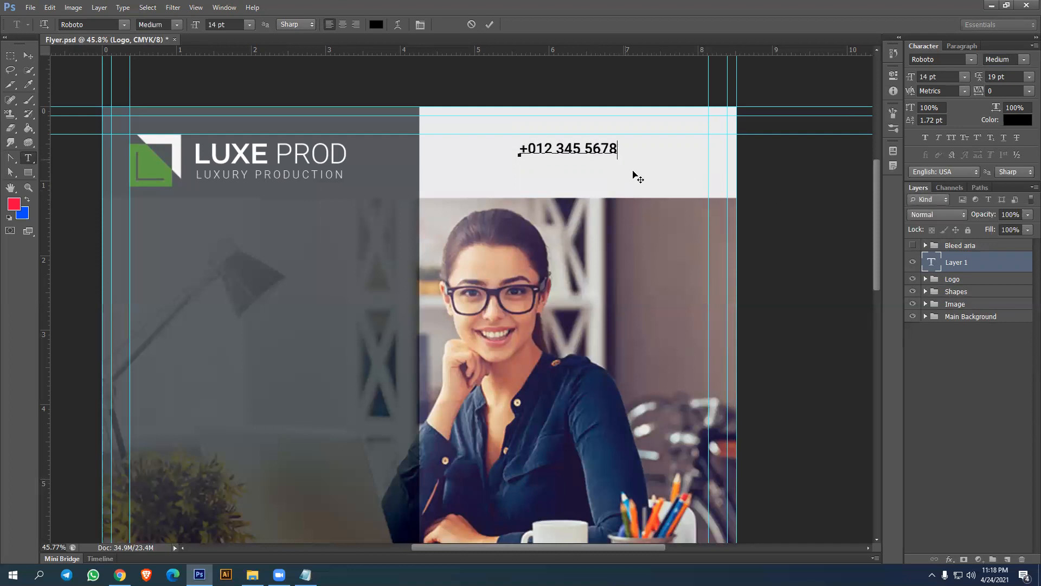
key("Return")
type("+012 345 ")
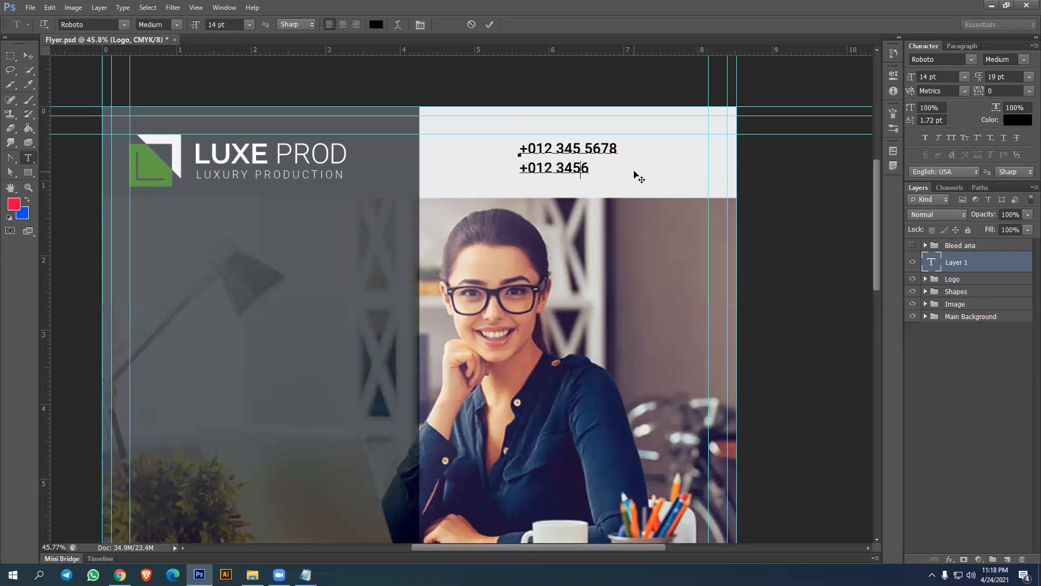
type("678")
key("Delete")
key("Delete")
key("Delete")
type("5678")
Set both phone lines' leading to Auto and move the text block so its right edge meets the inner right margin guide
key("ctrl+a")
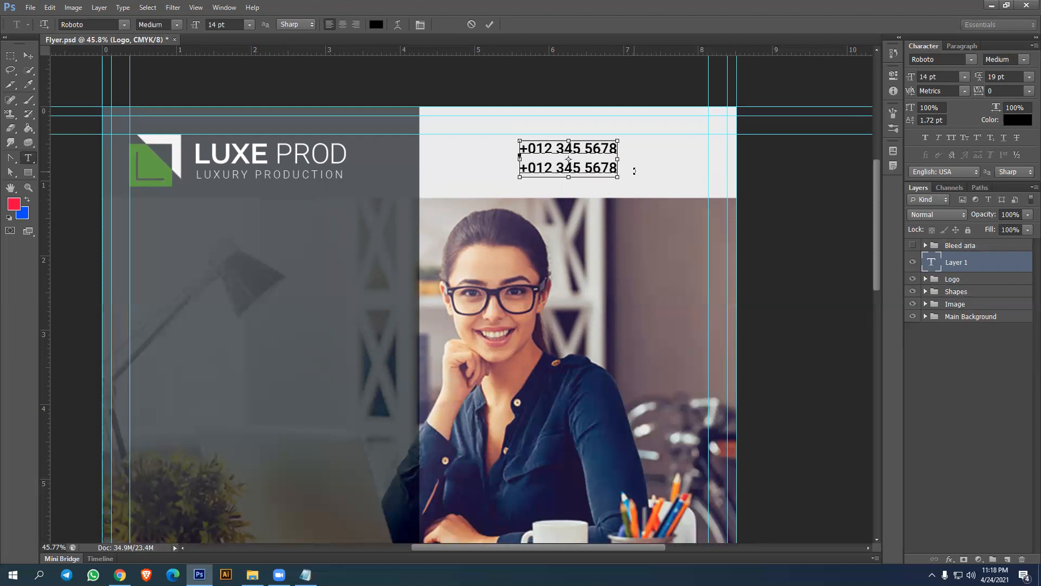
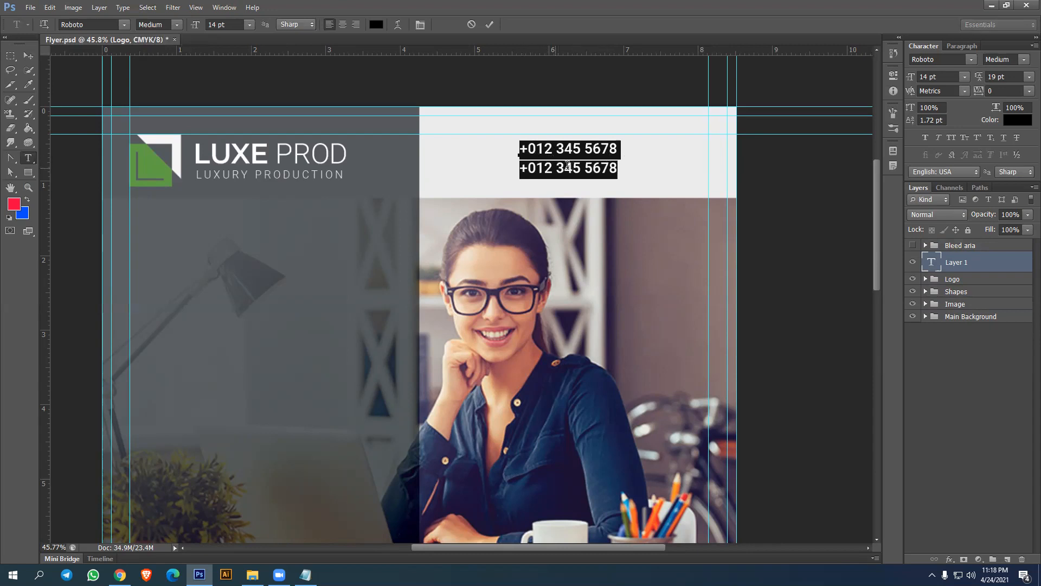
left_click(1026, 77)
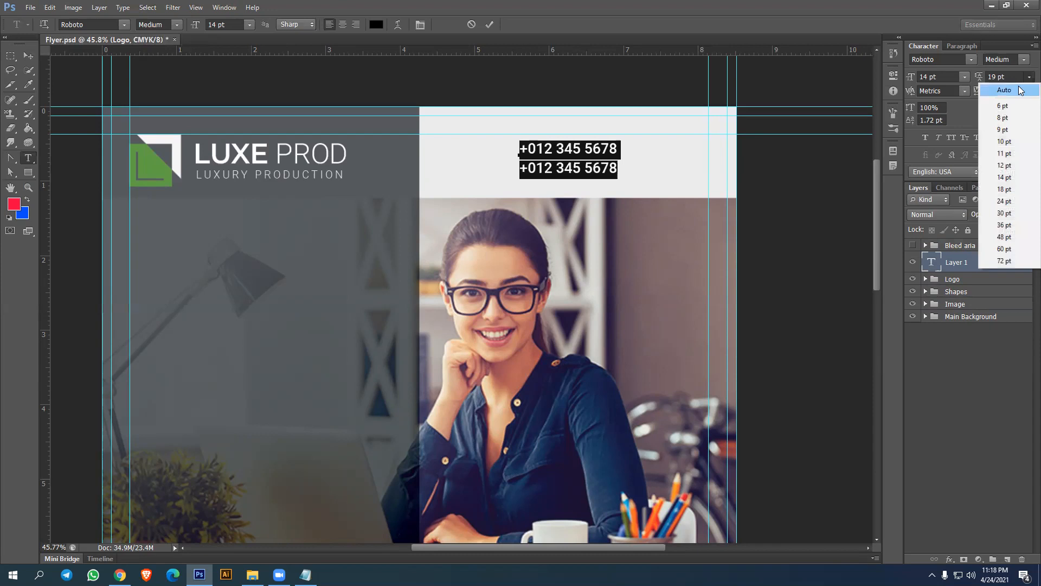
left_click(1004, 90)
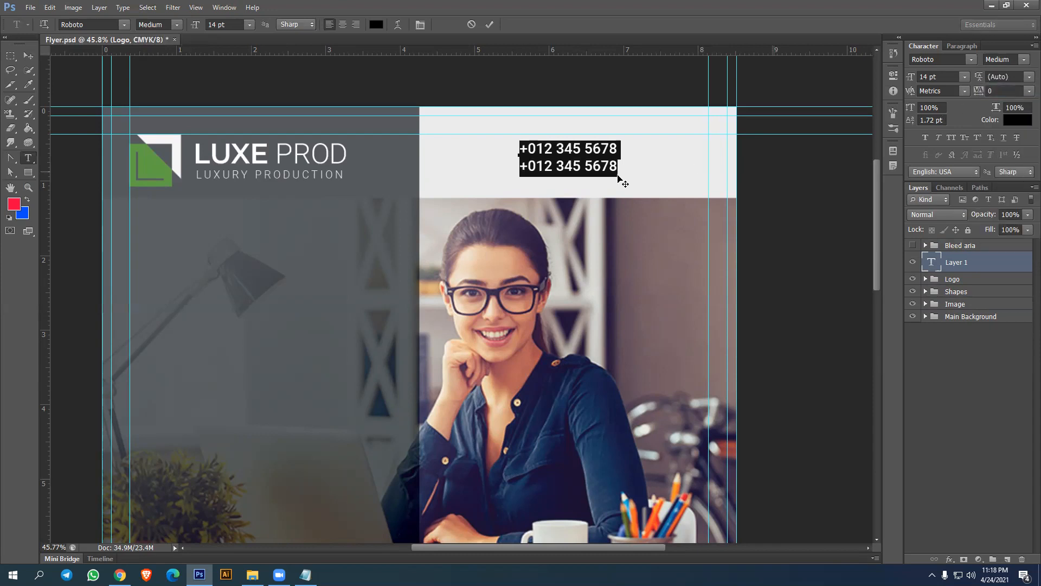
left_click(28, 55)
left_click_drag(578, 165, 669, 169)
Place horizontal guides along the upper and lower edges of the two-line phone text
scroll(584, 307, "up", 4)
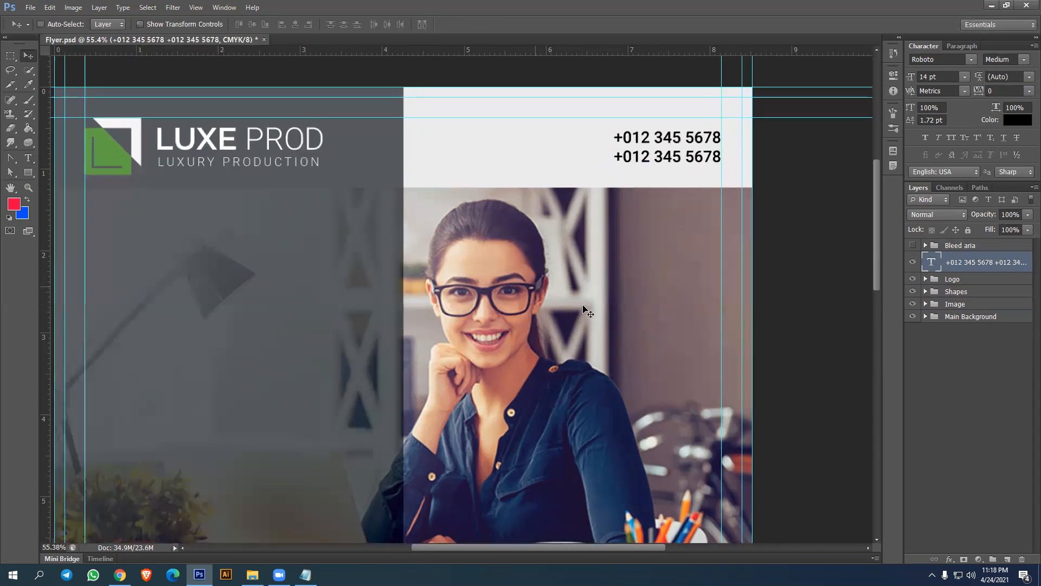
left_click_drag(599, 259, 538, 394)
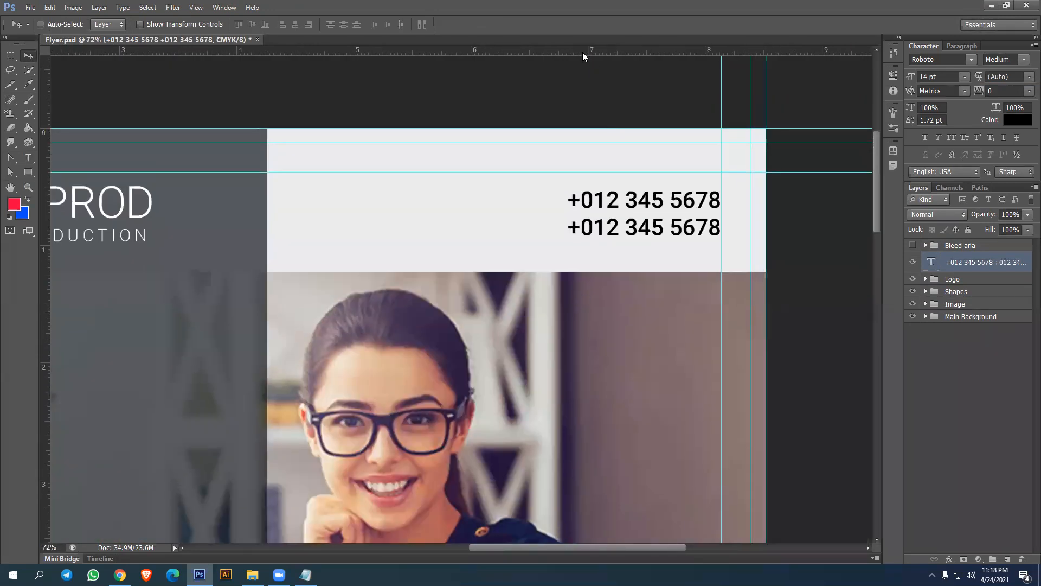
left_click_drag(578, 50, 644, 235)
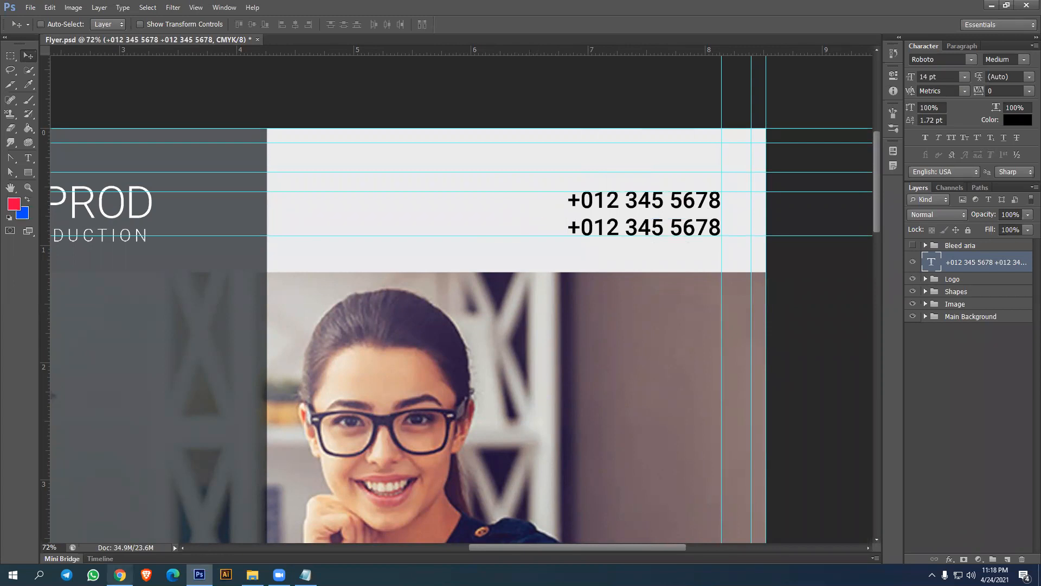
Switch to Chrome, open flaticon.com in a new tab and search the icons for "phone"
left_click(120, 574)
left_click(276, 9)
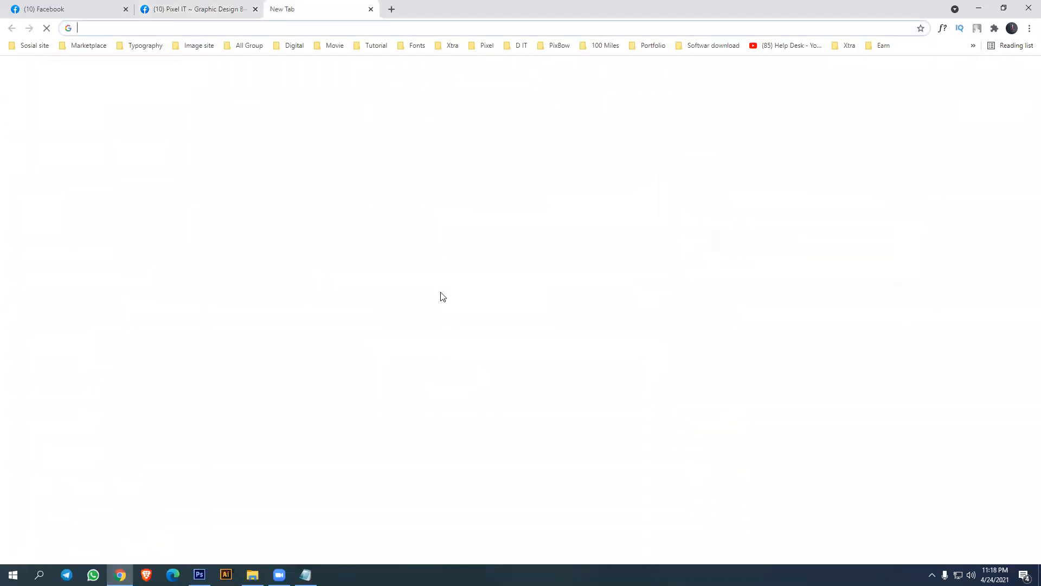
type("f")
key("Return")
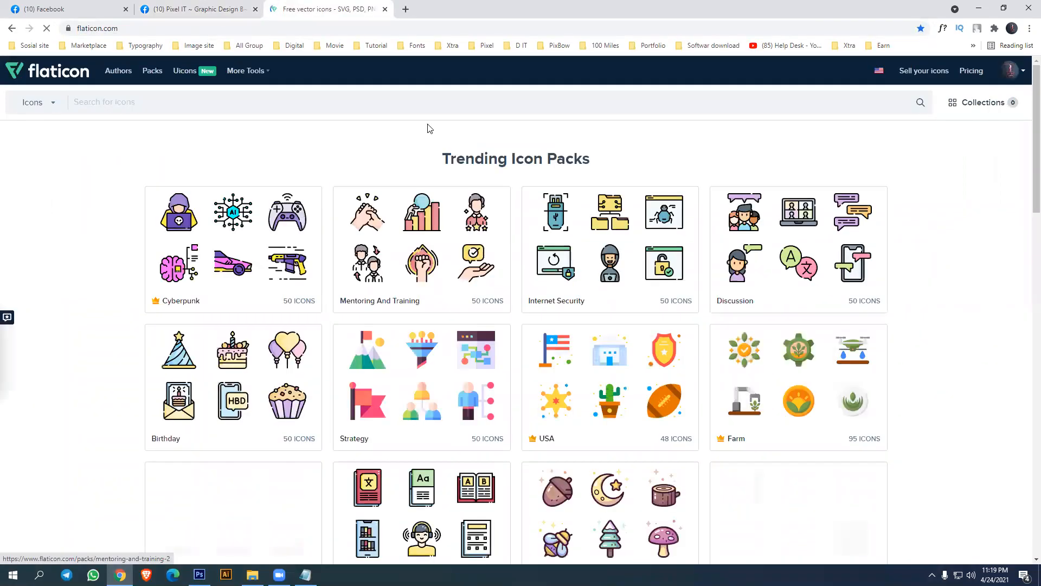
left_click(334, 100)
type("phon")
key("Return")
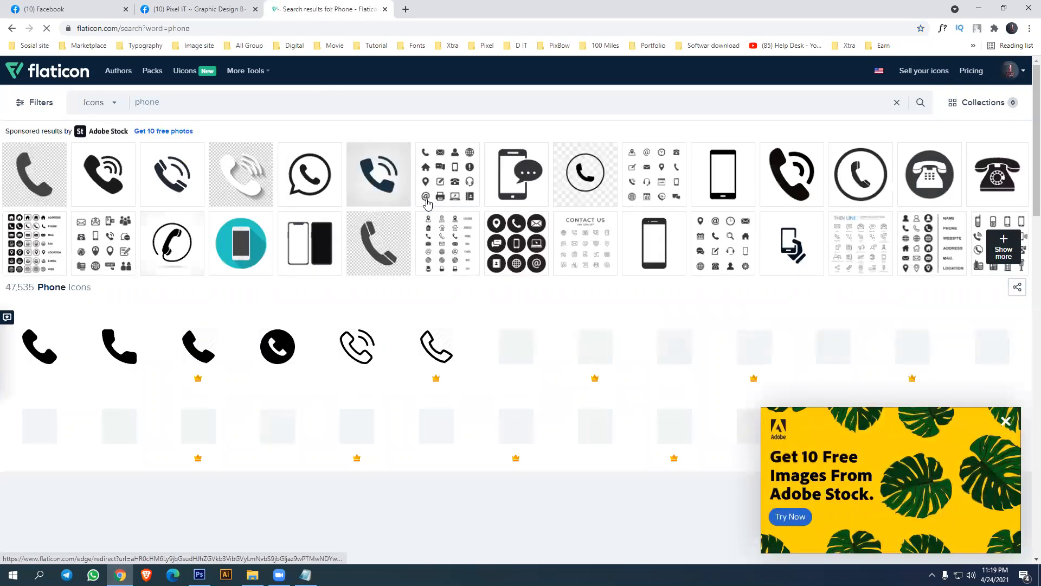
Dismiss the advert, open the Old Typical Phone icon and download it for free in PSD format
left_click(1006, 422)
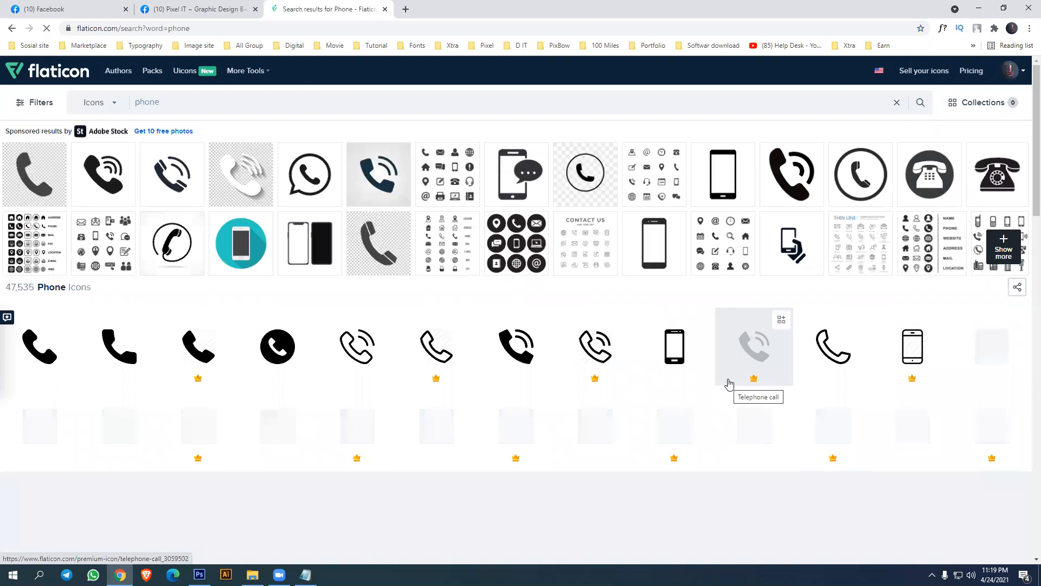
scroll(729, 383, "down", 4)
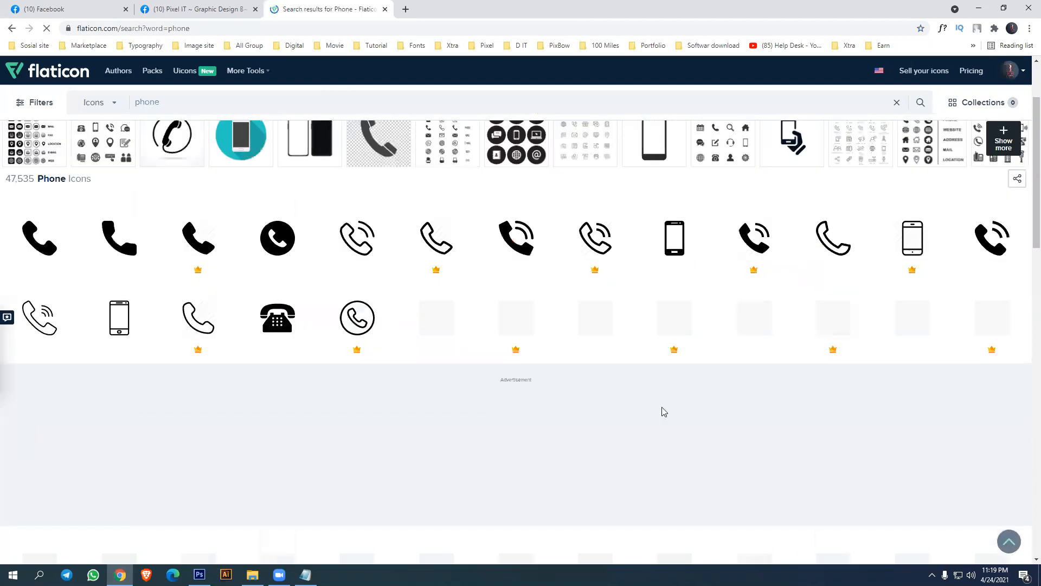
left_click(294, 324)
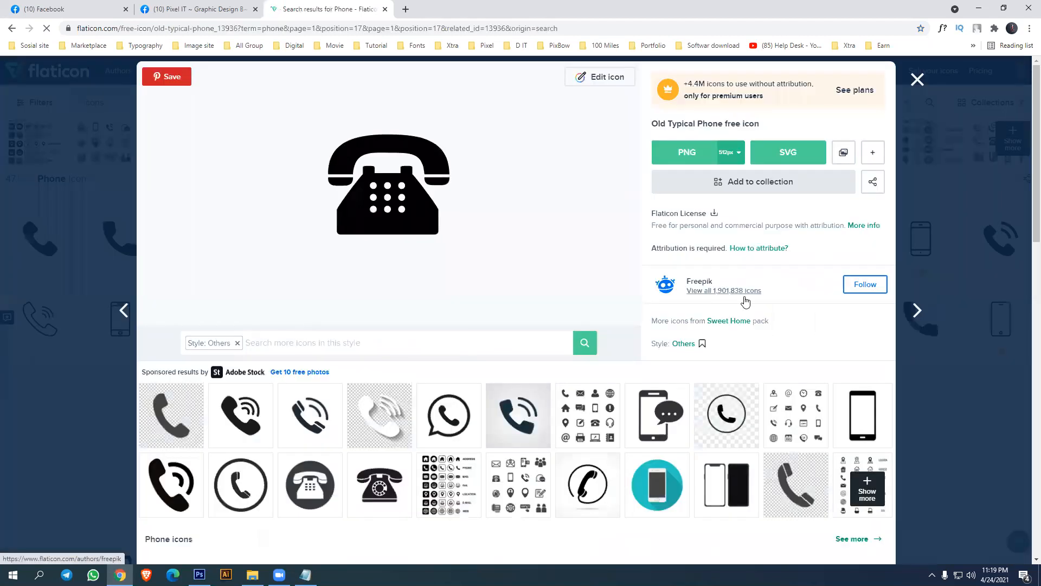
left_click(873, 154)
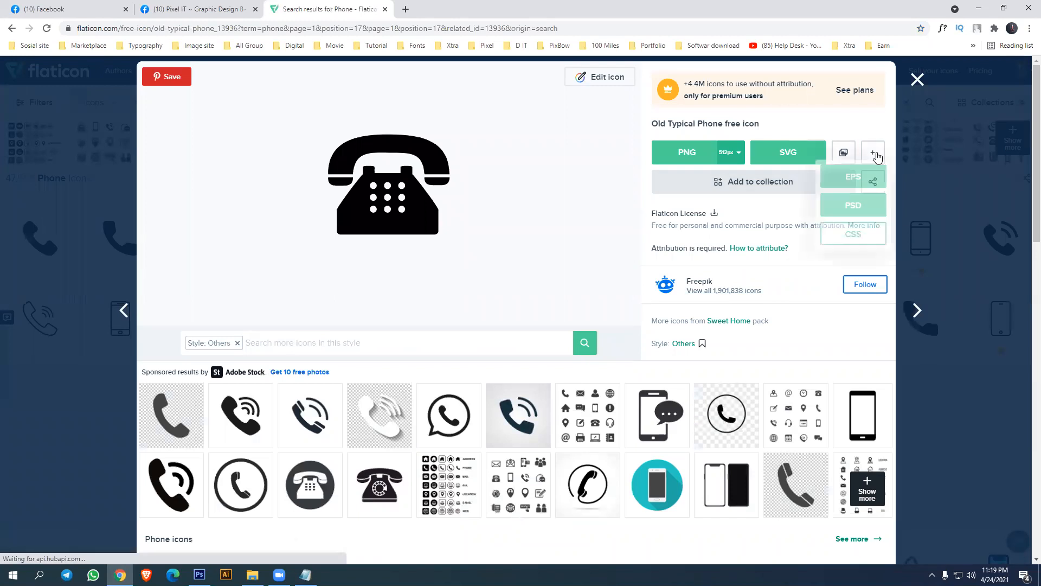
left_click(861, 216)
left_click(662, 281)
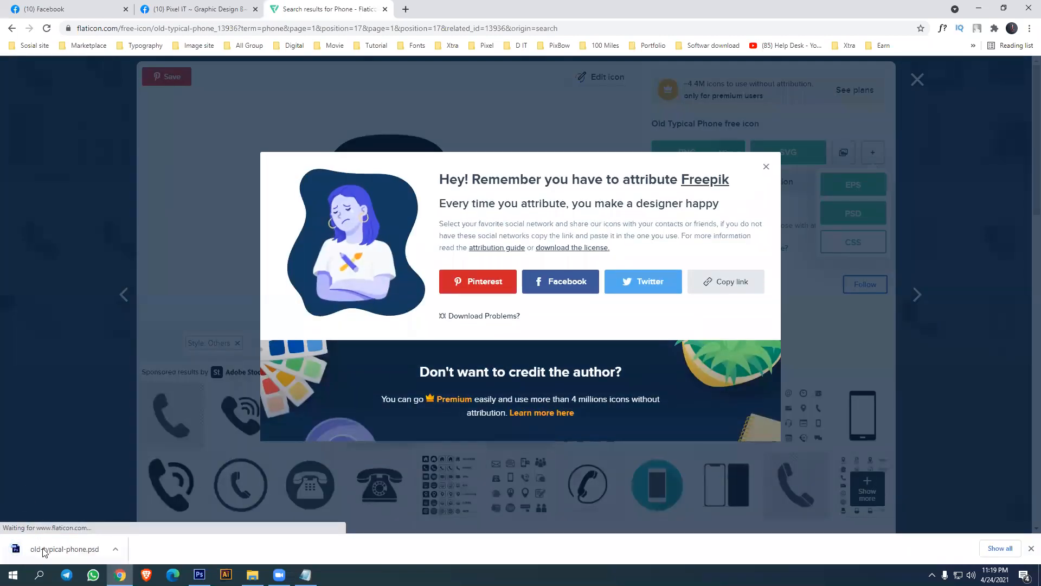
Open old-typical-phone.psd in Photoshop, copy the icon into Flyer.psd beside the phone text and scale it to about 269% between the guides
left_click(44, 552)
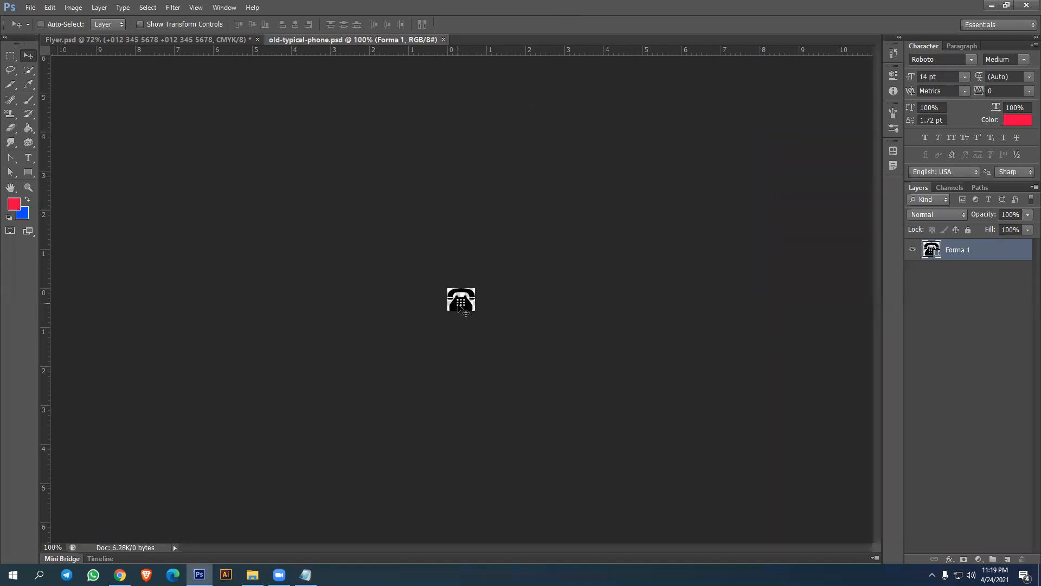
left_click_drag(461, 299, 545, 236)
key("ctrl+t")
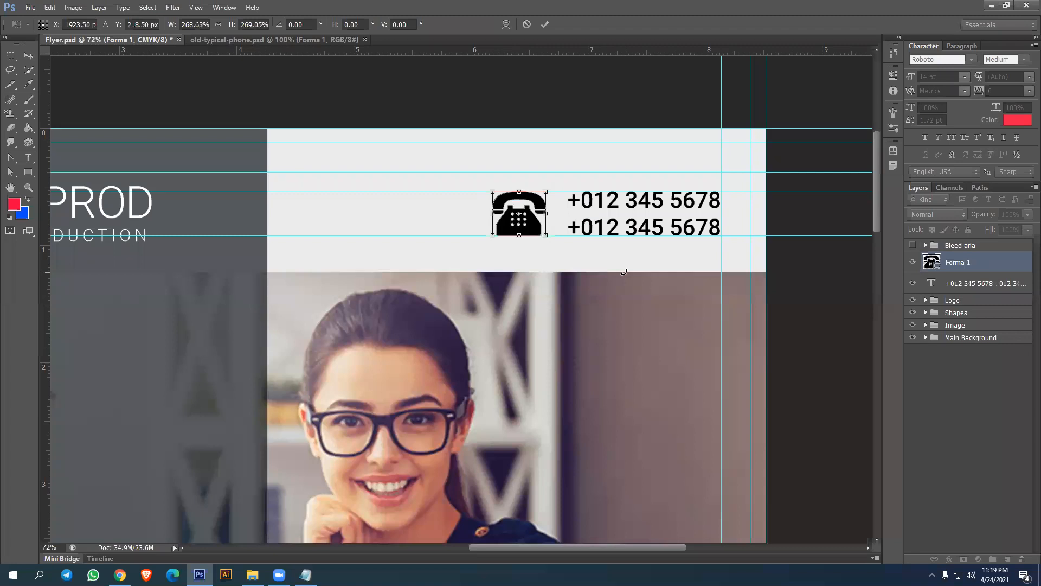
key("Return")
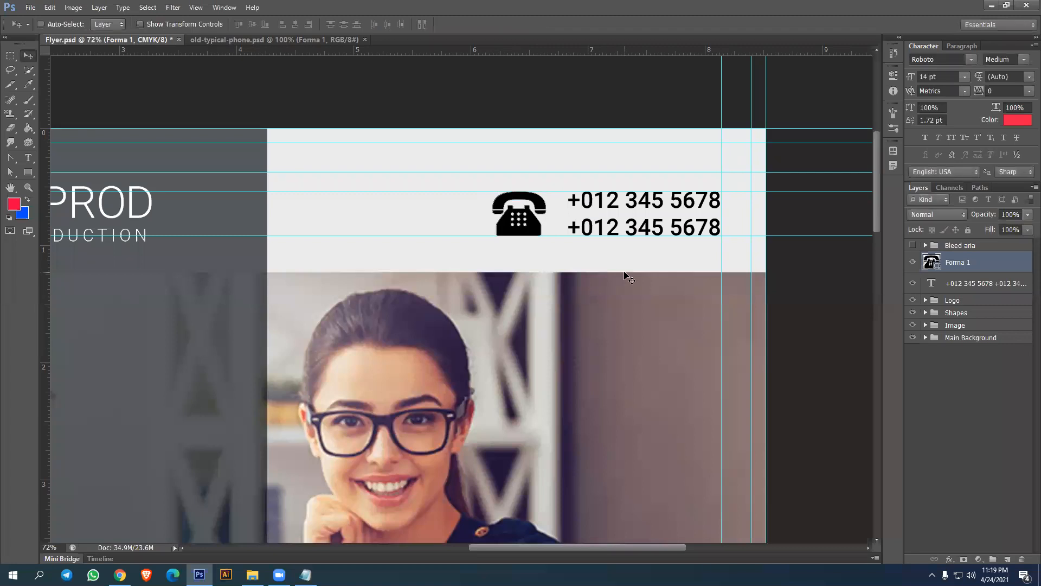
Group the phone icon and the phone text layer and name the group "Top info"
left_click(988, 285, "shift")
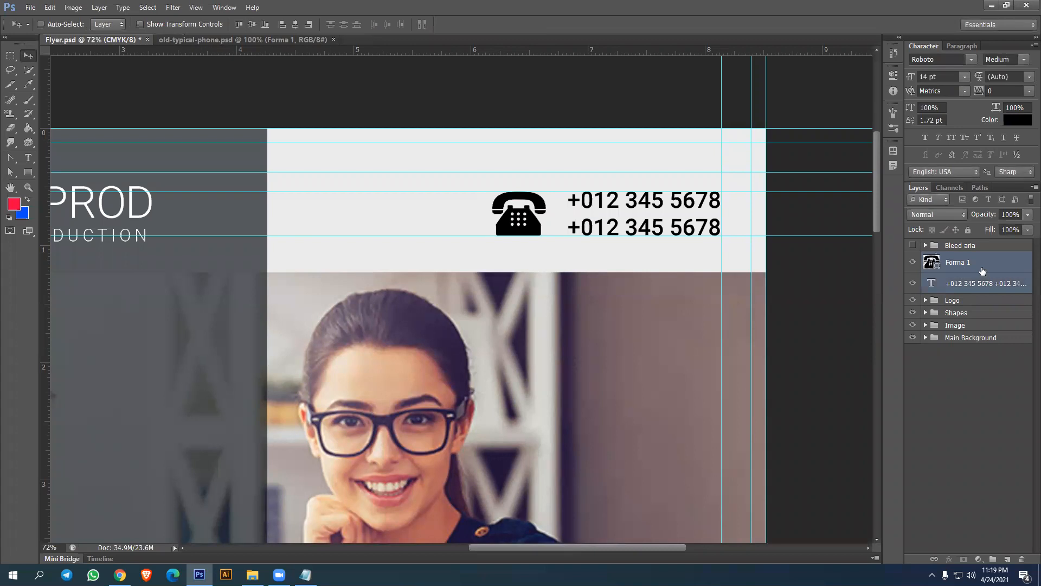
key("ctrl+g")
double_click(956, 258)
type("T")
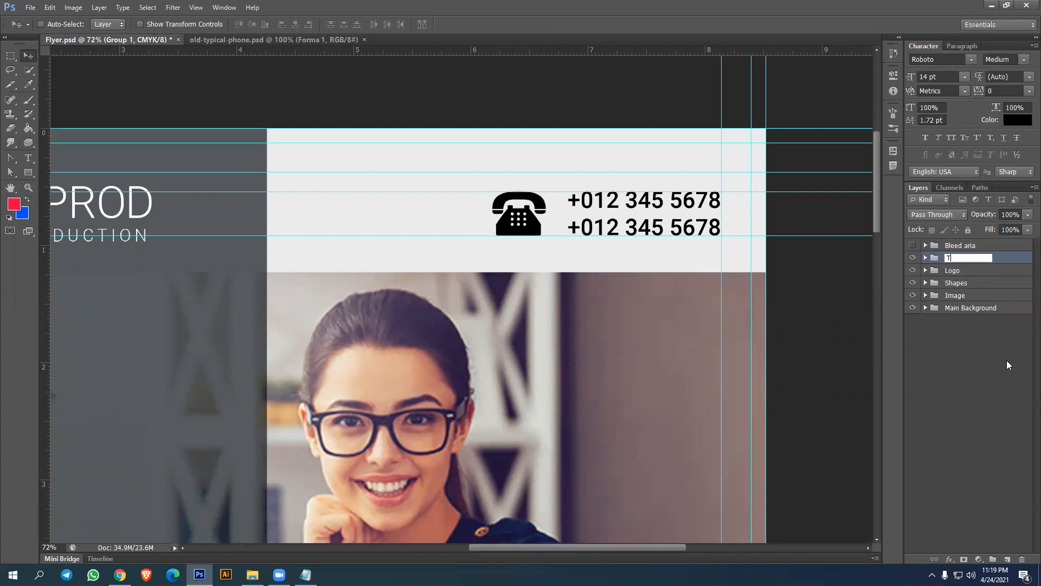
type("op info")
key("Return")
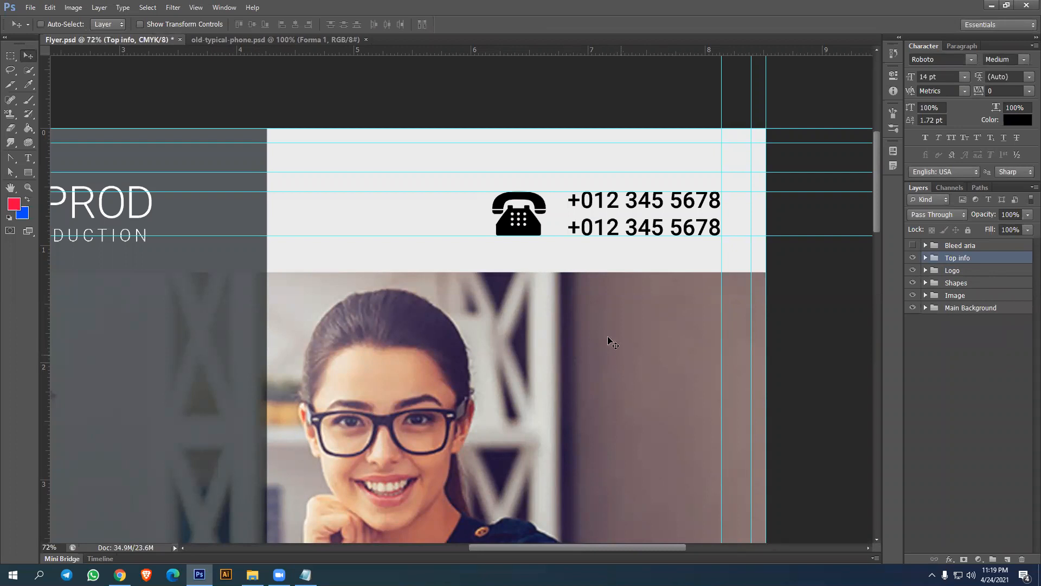
Remove the two horizontal guides along the phone text's upper and lower edges
left_click_drag(470, 192, 469, 11)
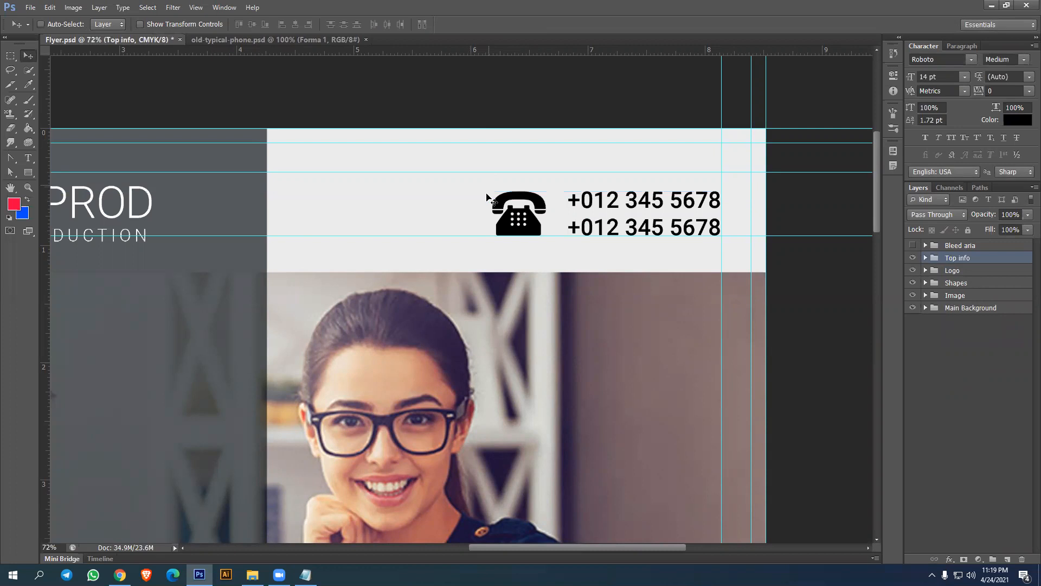
left_click_drag(471, 235, 472, 14)
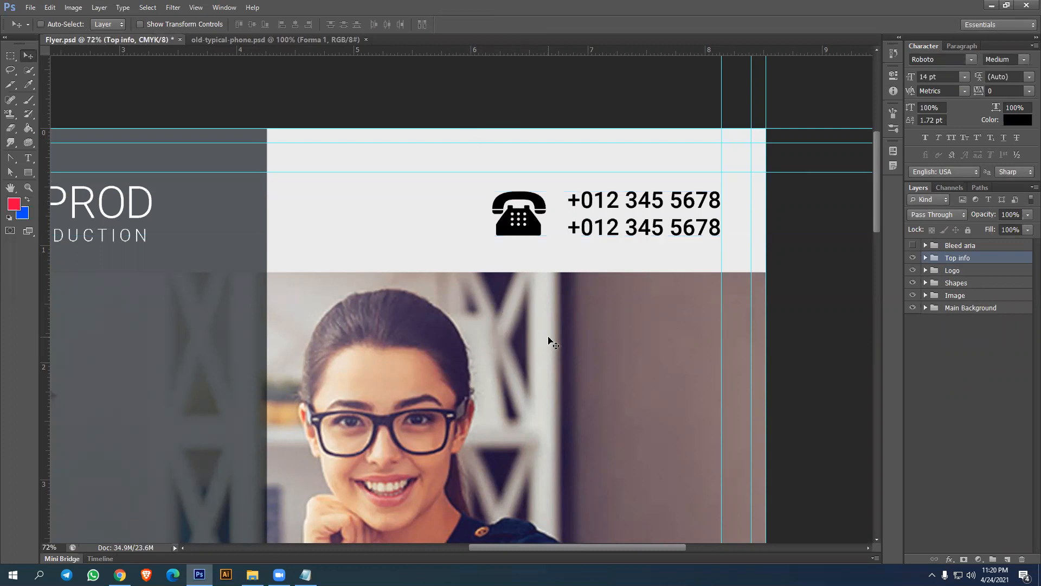
Copy the line "success your business" from Text.txt in Notepad and return to the flyer in Photoshop
scroll(565, 331, "down", 3)
left_click_drag(521, 308, 546, 218)
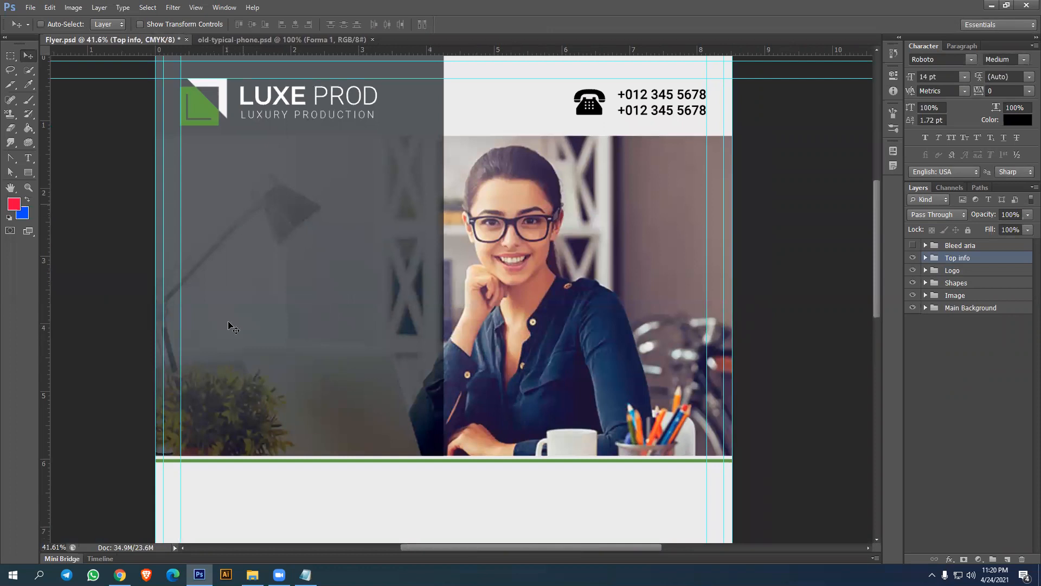
left_click(306, 575)
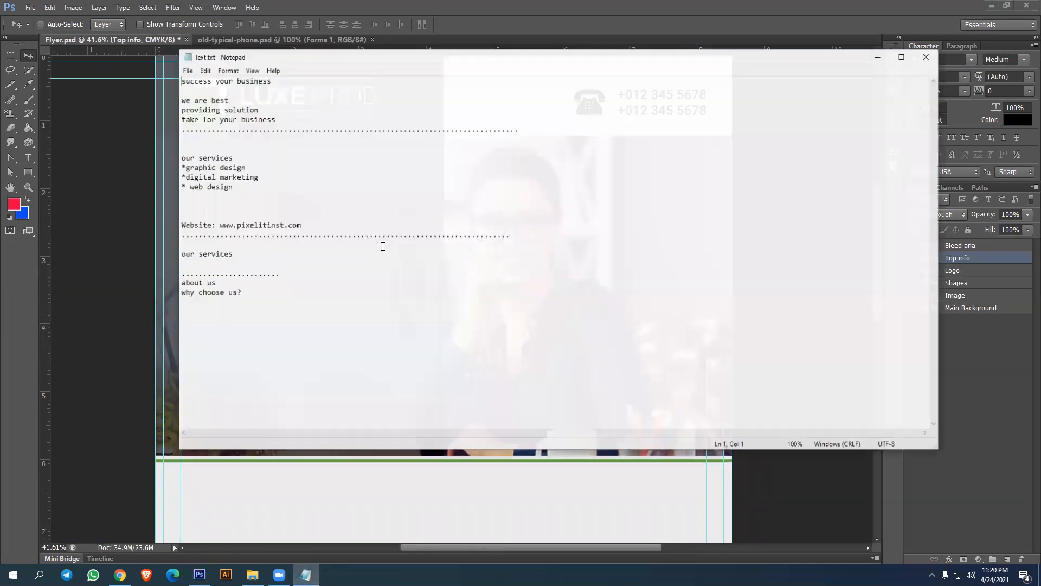
left_click_drag(273, 70, 180, 70)
key("ctrl+c")
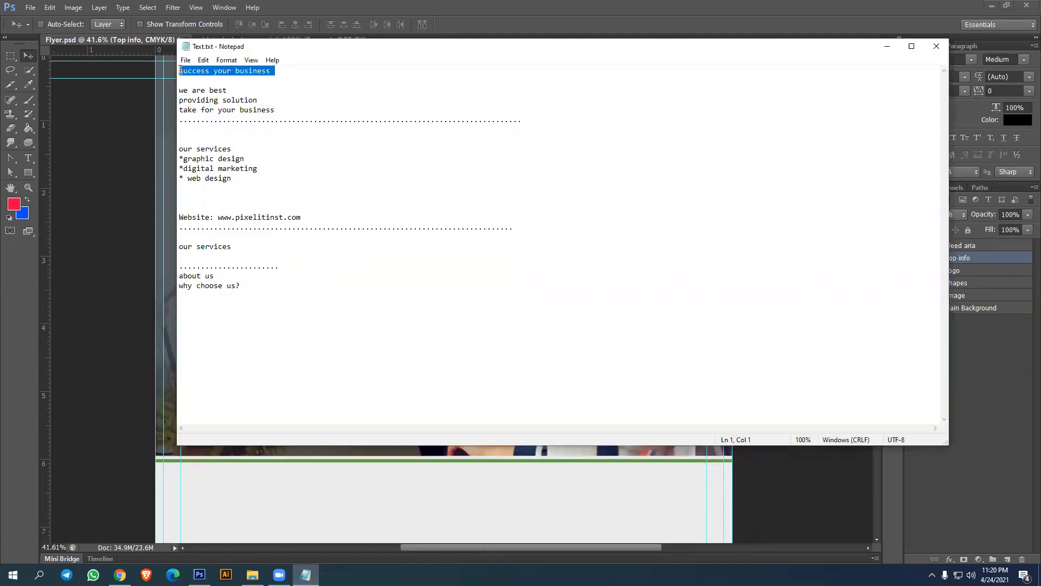
left_click(888, 46)
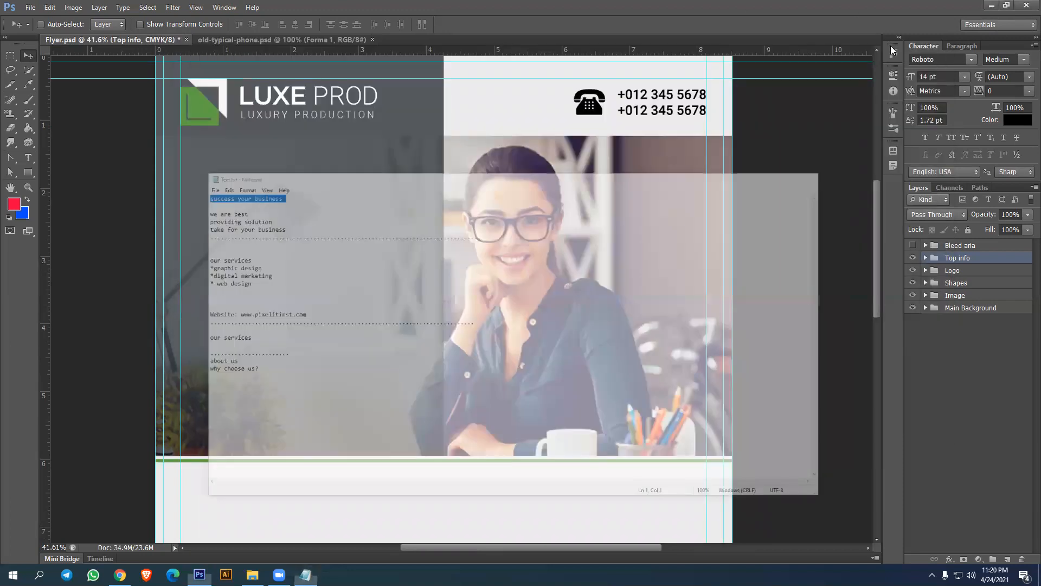
Paste "success your business" as a new text layer on the dark overlay and break it into two lines before "business"
left_click(29, 159)
left_click(248, 254)
key("ctrl+v")
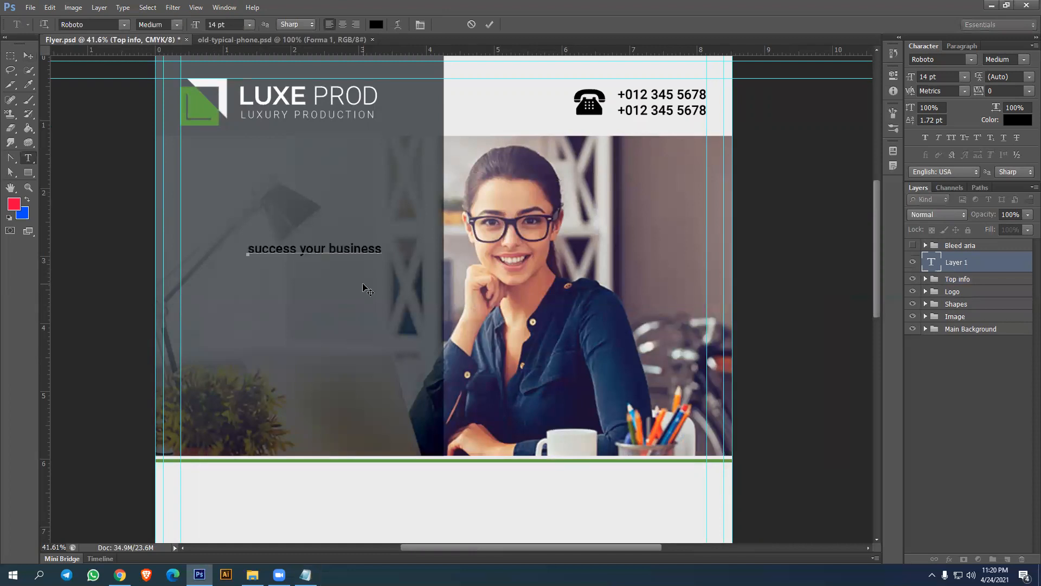
key("Left")
key("Left")
key("Left")
key("Left")
key("Left")
key("Left")
key("Left")
key("Left")
key("Left")
key("Return")
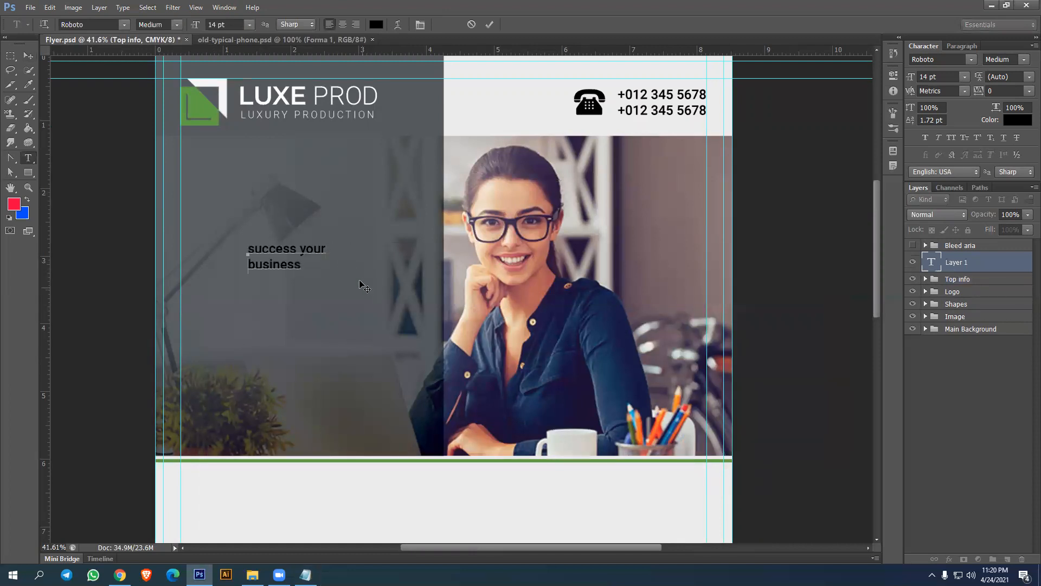
Set the whole headline to 34 pt in the Bebas Neue font
key("ctrl+a")
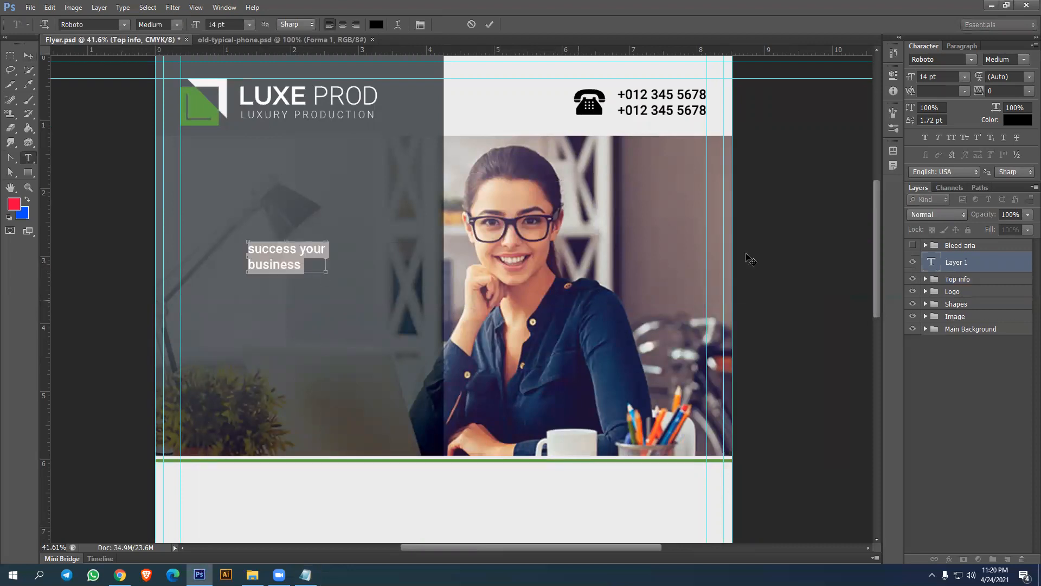
left_click(943, 78)
type("34")
key("Return")
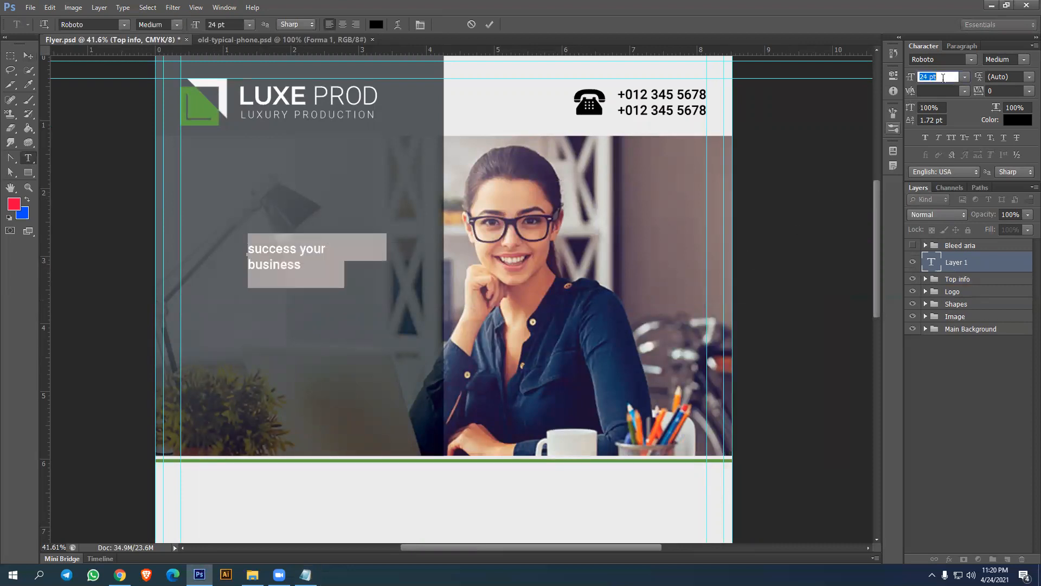
left_click(947, 60)
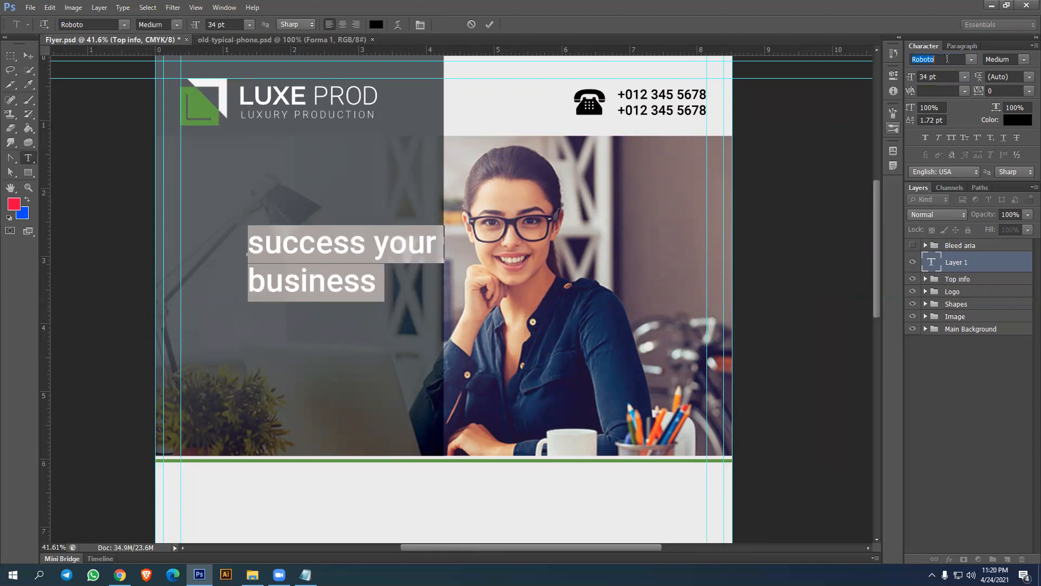
type("Beba")
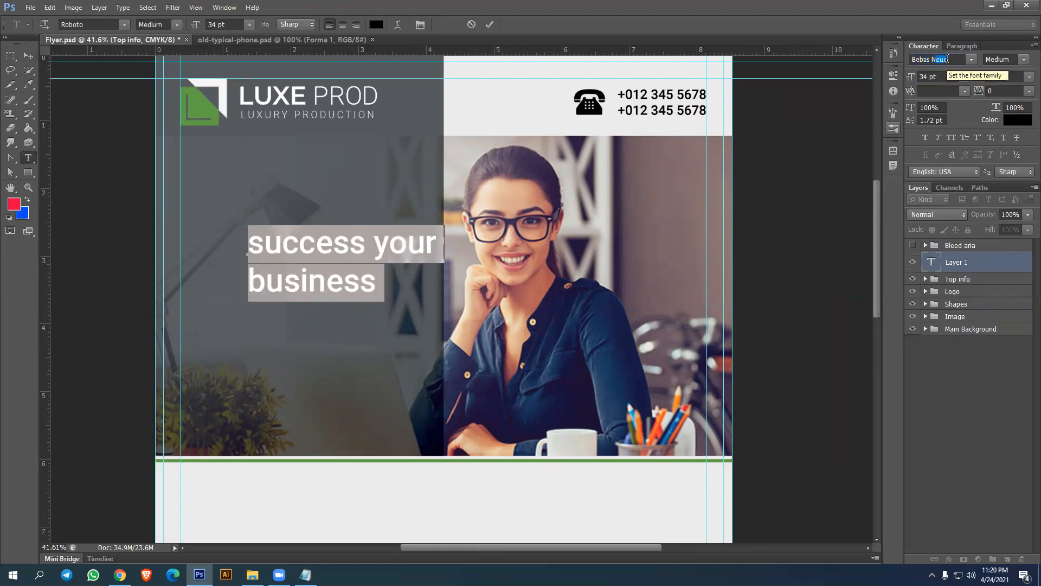
type("s Ne")
key("Return")
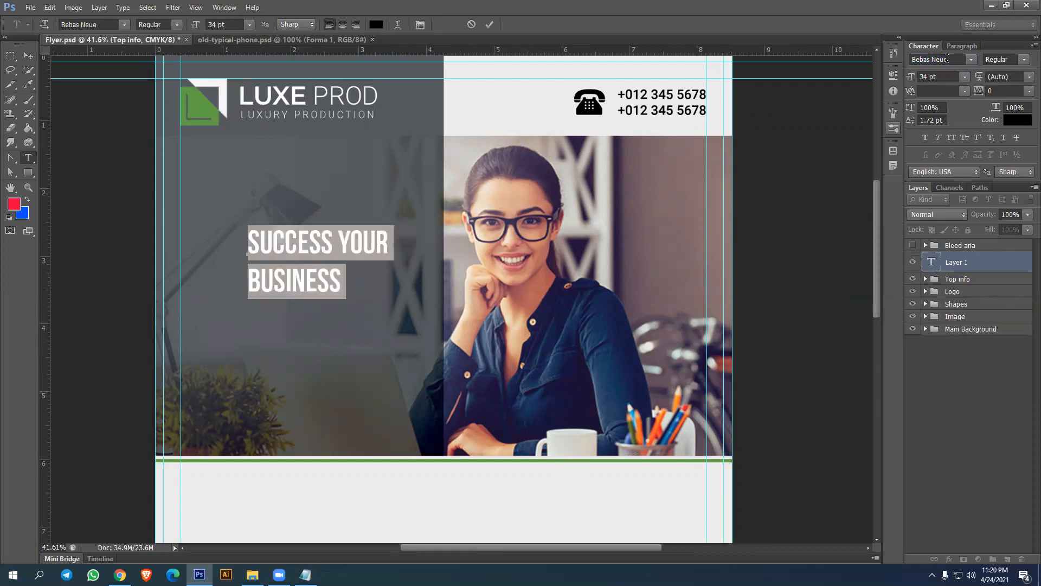
Increase the font size of the whole headline to 50 pt
left_click(951, 73)
key("Up")
key("Up")
key("Up")
key("Up")
key("Up")
key("Up")
key("Up")
key("Up")
key("Up")
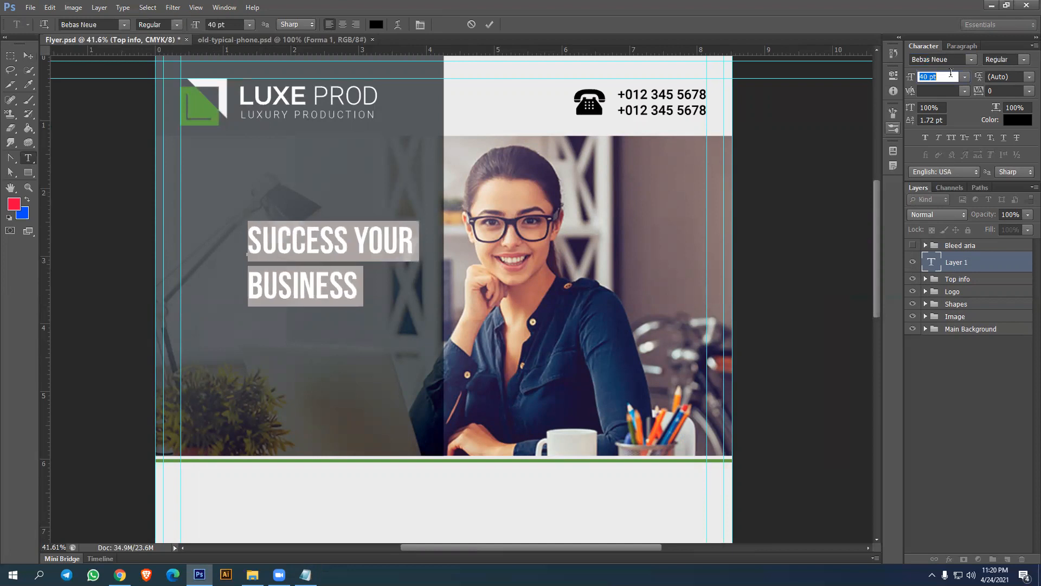
key("Up")
key("Up")
key("Up")
key("Up")
key("Up")
key("Up")
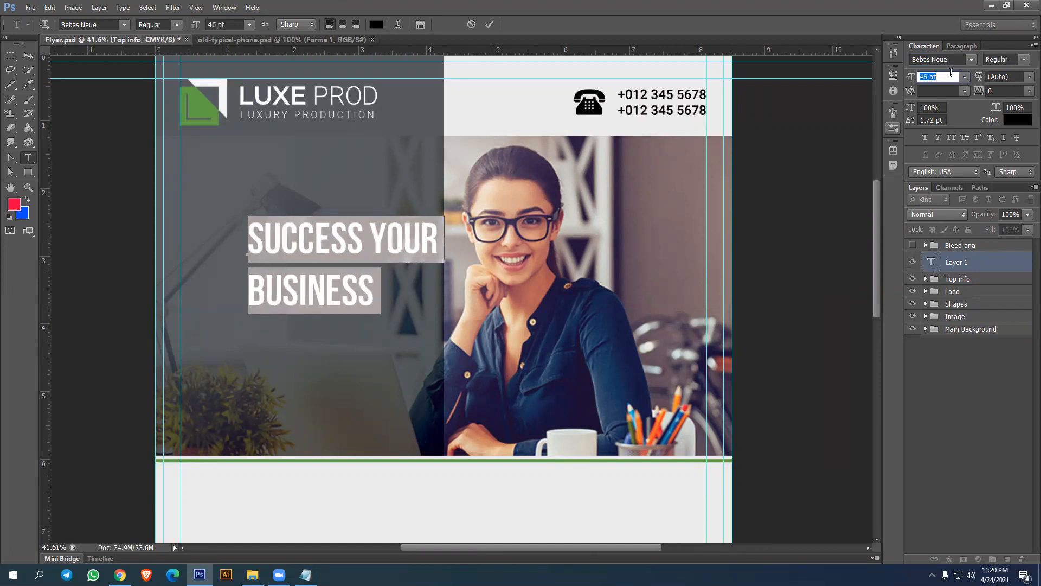
key("Up")
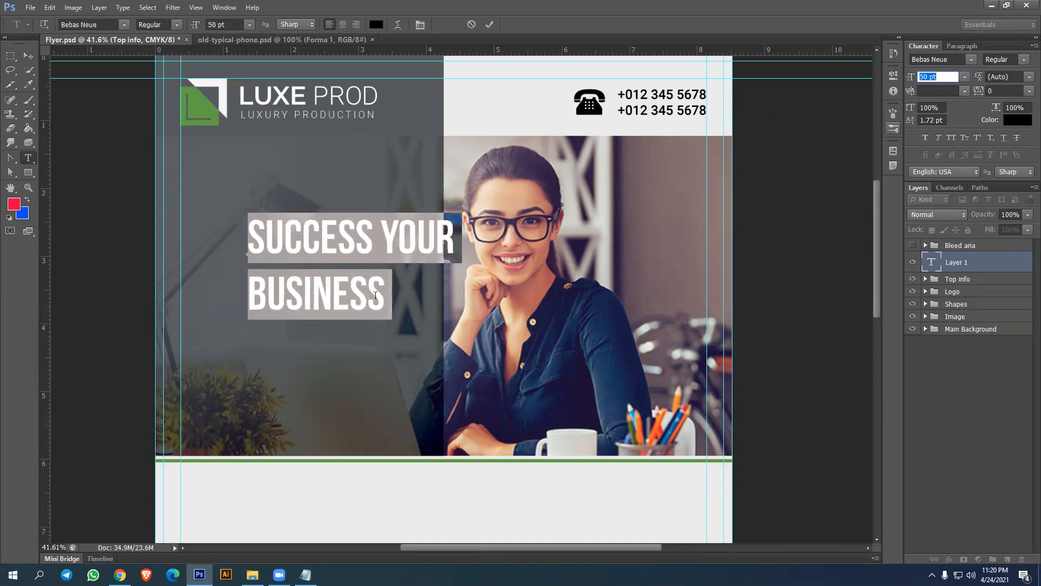
Enlarge only the word "BUSINESS" to 75 pt so its width matches the line above
left_click(353, 296)
left_click_drag(384, 293, 248, 294)
left_click(941, 76)
key("Up")
key("Up")
key("Up")
key("Up")
key("Up")
key("Up")
key("Up")
key("Up")
key("Up")
key("Up")
key("Up")
key("Up")
key("Up")
key("Up")
key("Up")
key("Up")
key("Up")
key("Up")
key("Up")
key("Up")
key("Up")
key("Up")
key("Up")
key("Up")
key("Up")
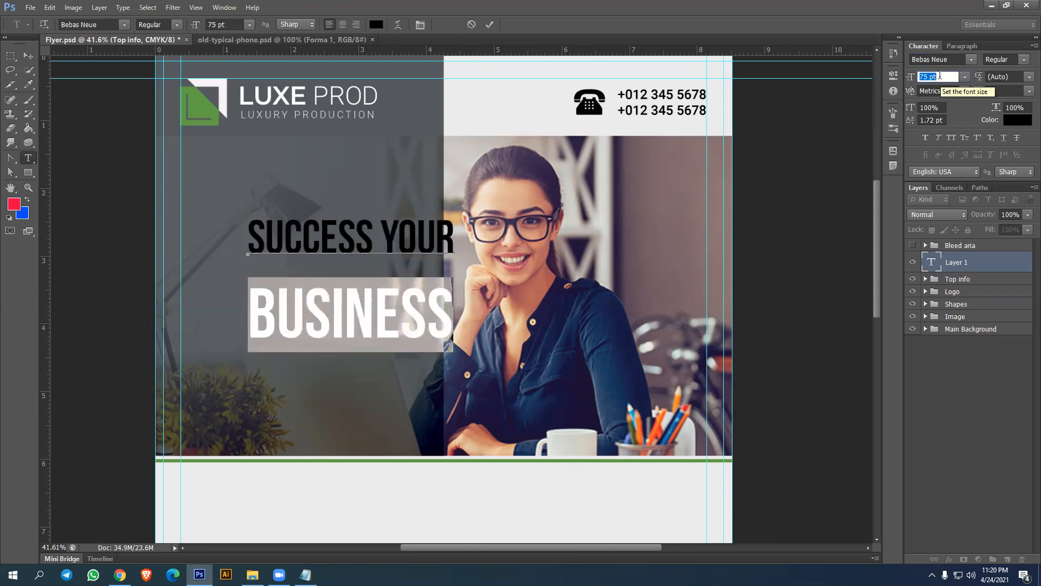
Set the leading of both headline lines to 64 pt
key("ctrl+a")
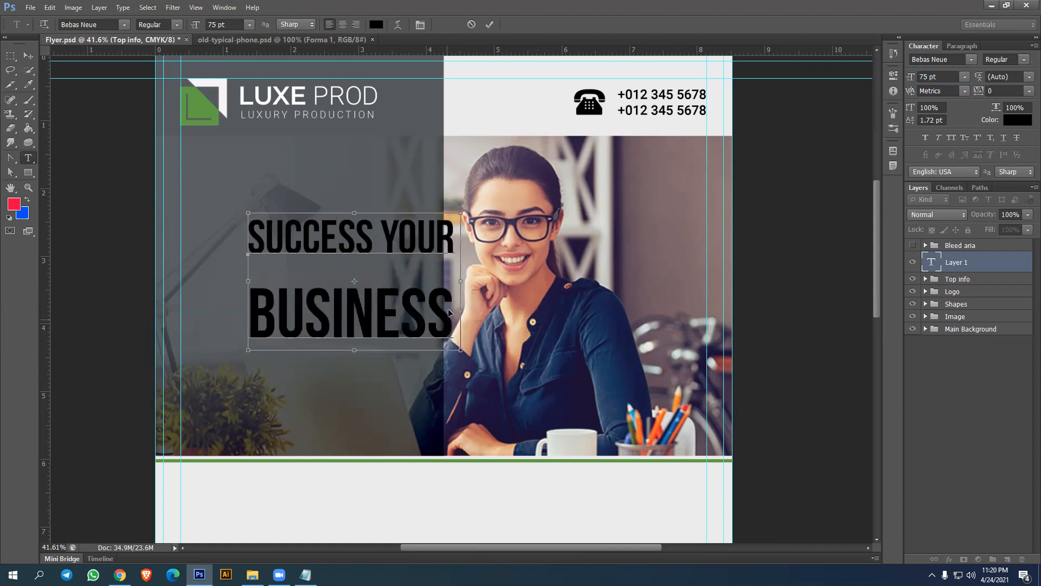
left_click(1027, 78)
left_click(1008, 226)
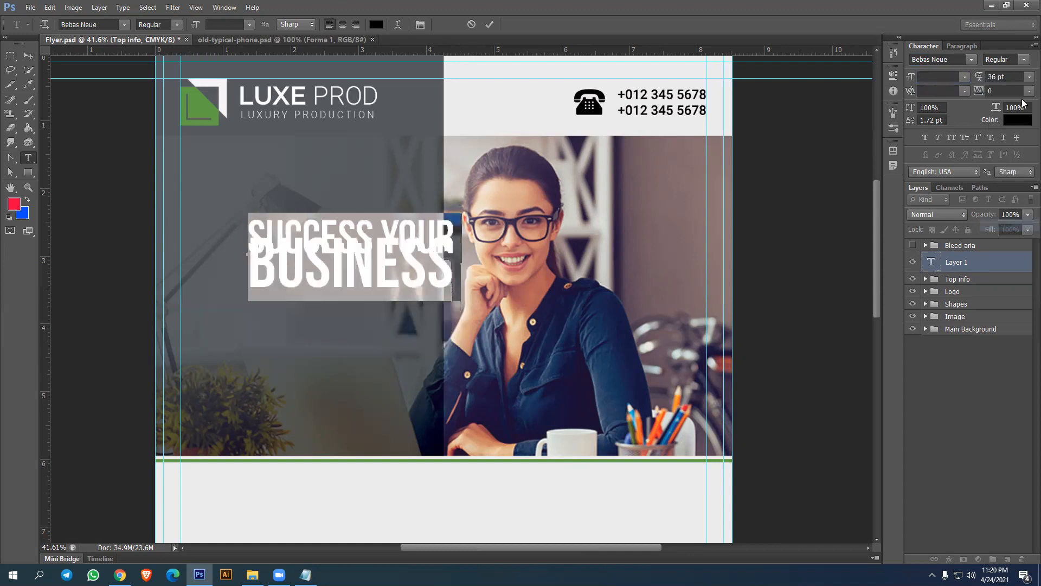
key("Up")
key("Up")
key("Up")
key("Up")
key("Up")
key("Up")
key("Up")
key("Up")
key("Up")
key("Up")
key("Up")
key("Up")
key("Up")
key("Up")
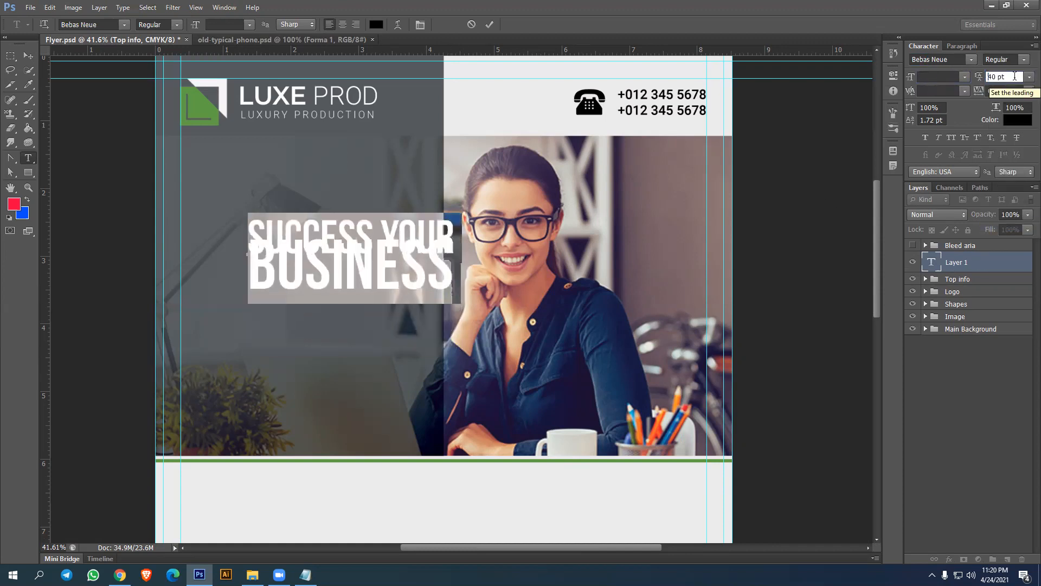
key("Up")
key("Up")
key("Up")
key("Up")
key("Up")
key("Up")
key("Up")
key("Up")
key("Up")
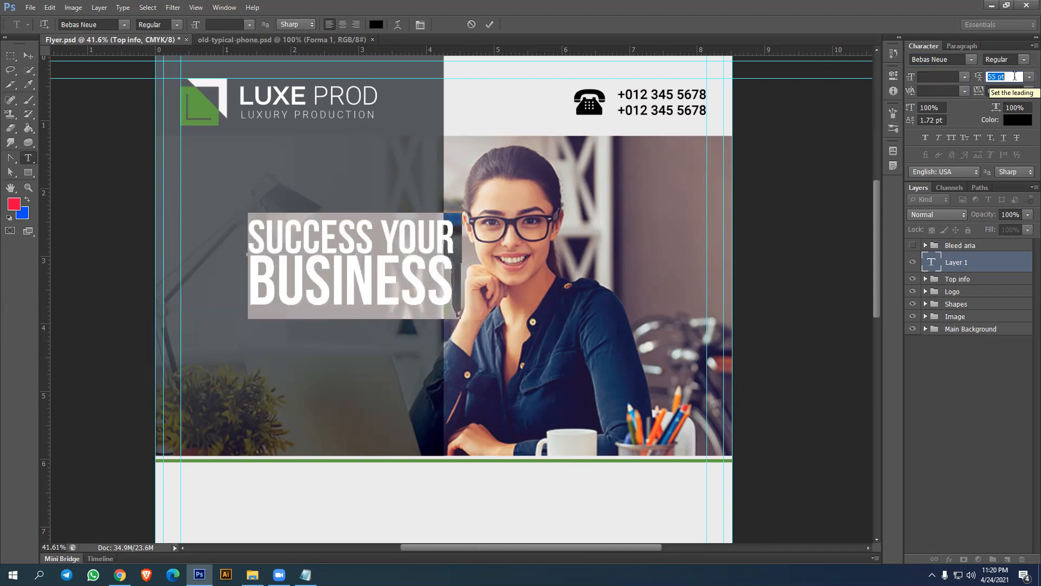
key("Up")
key("Up")
key("Up")
key("Up")
key("Up")
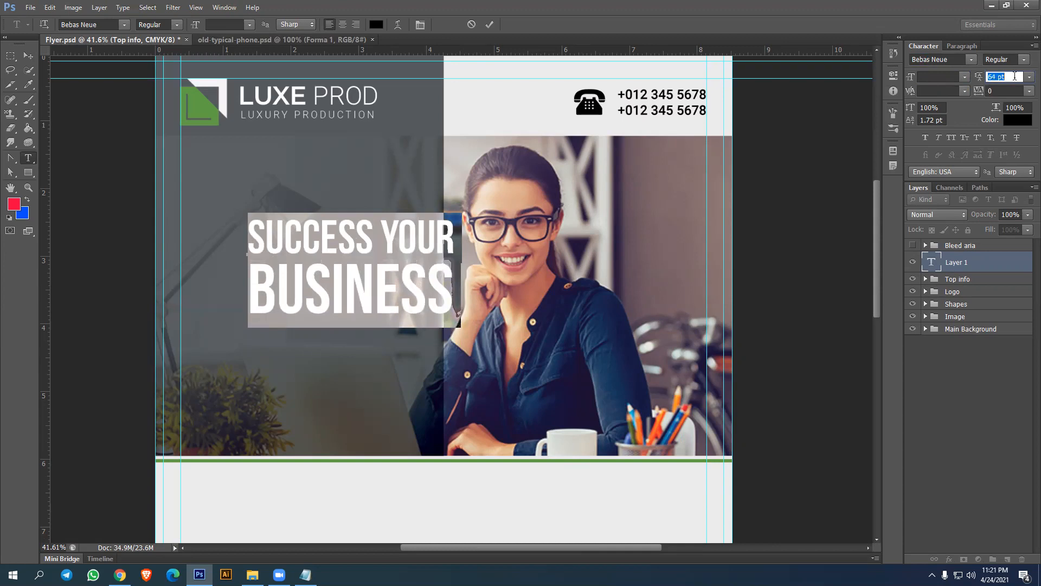
Change the colour of the whole headline to white (ffffff)
left_click(1018, 120)
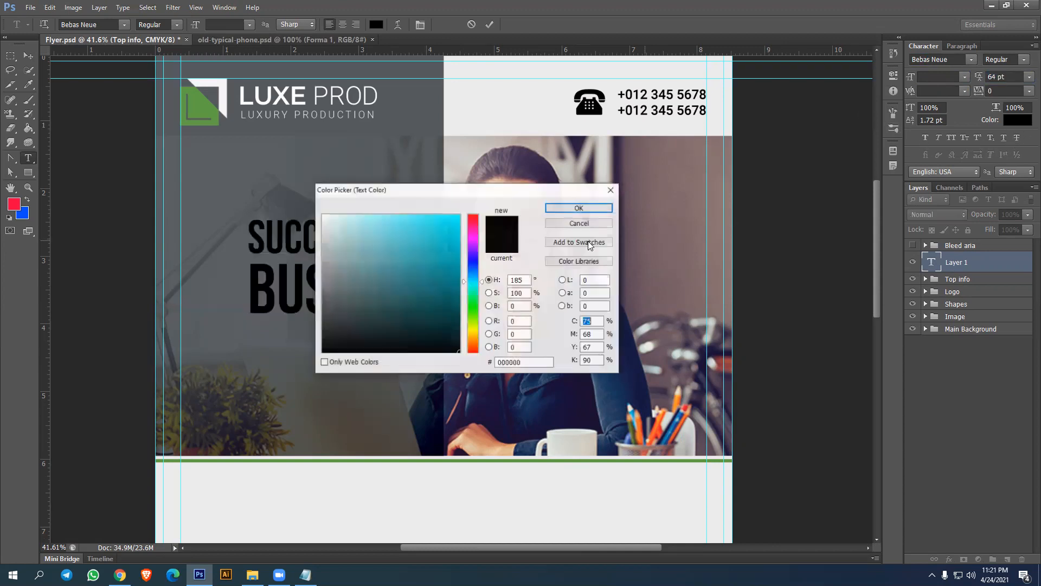
left_click(324, 215)
left_click(576, 208)
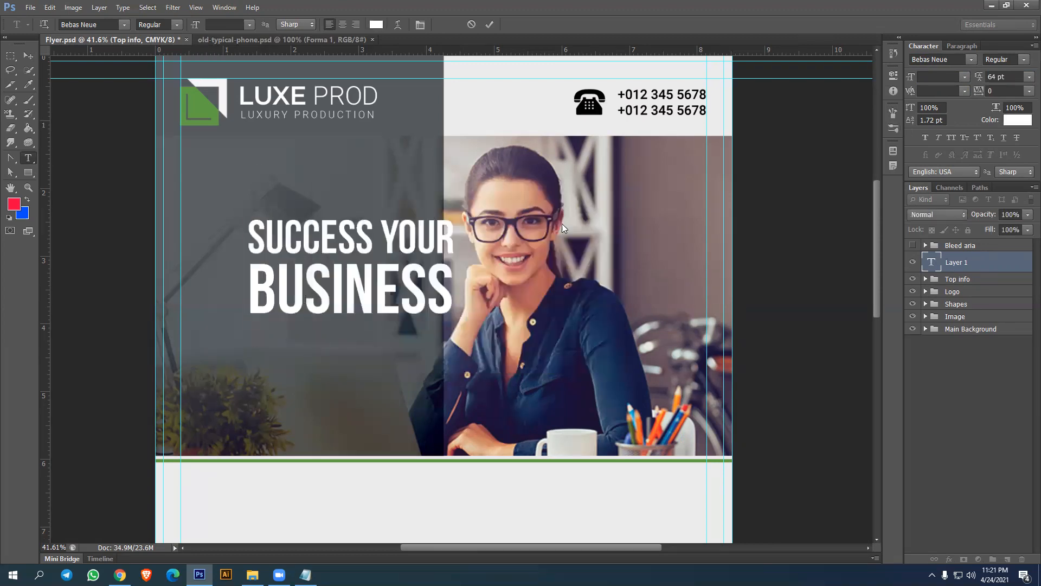
Recolour the word "BUSINESS" with the green sampled from the logo
left_click(377, 282)
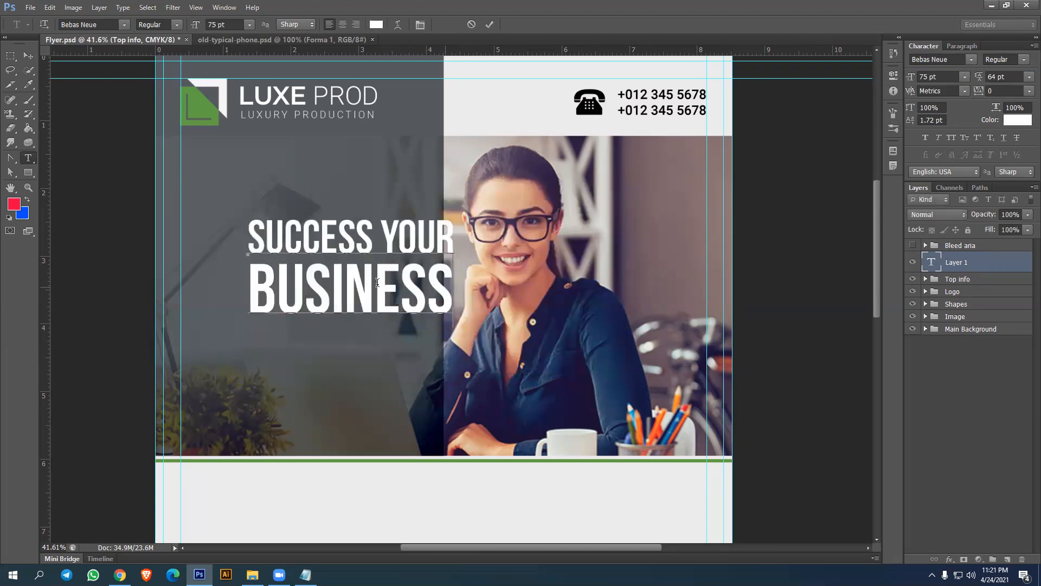
left_click_drag(454, 287, 226, 268)
left_click(1015, 121)
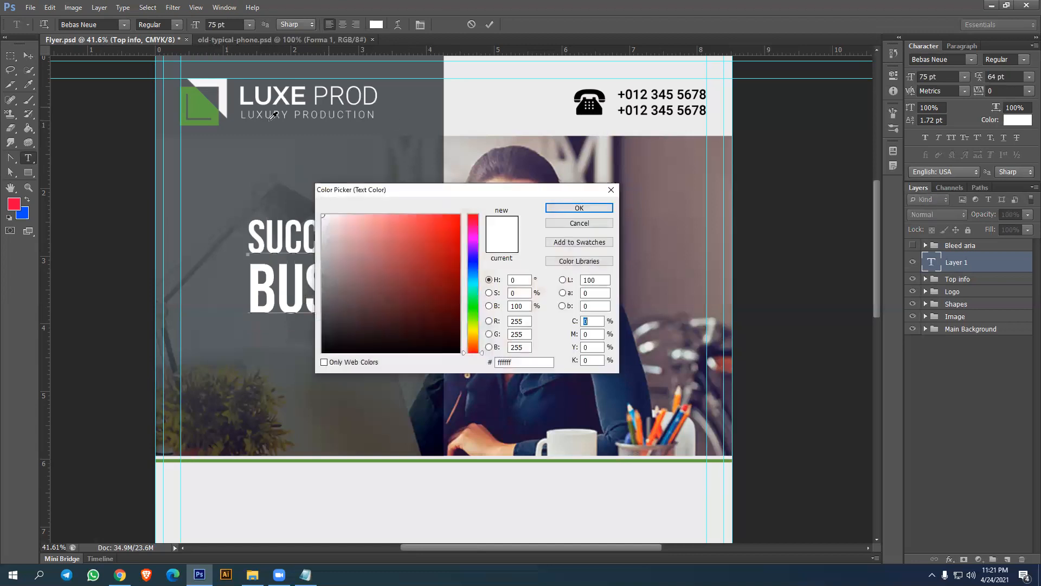
left_click(205, 103)
left_click(579, 208)
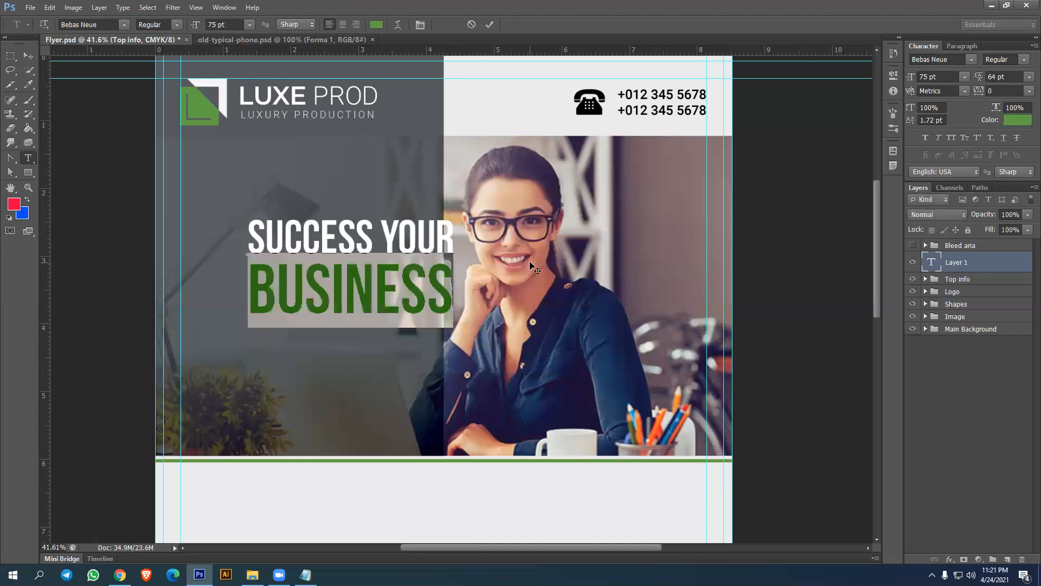
Move the headline horizontally to the left margin guide and nudge it slightly upward
left_click(28, 56)
key("shift+Left")
key("shift+Left")
key("shift+Left")
key("shift+Left")
key("shift+Left")
key("shift+Left")
key("shift+Left")
key("shift+Left")
key("shift+Left")
key("shift+Left")
key("shift+Left")
key("shift+Left")
key("shift+Left")
key("shift+Left")
key("shift+Left")
key("shift+Left")
key("shift+Left")
key("shift+Left")
key("shift+Left")
key("shift+Left")
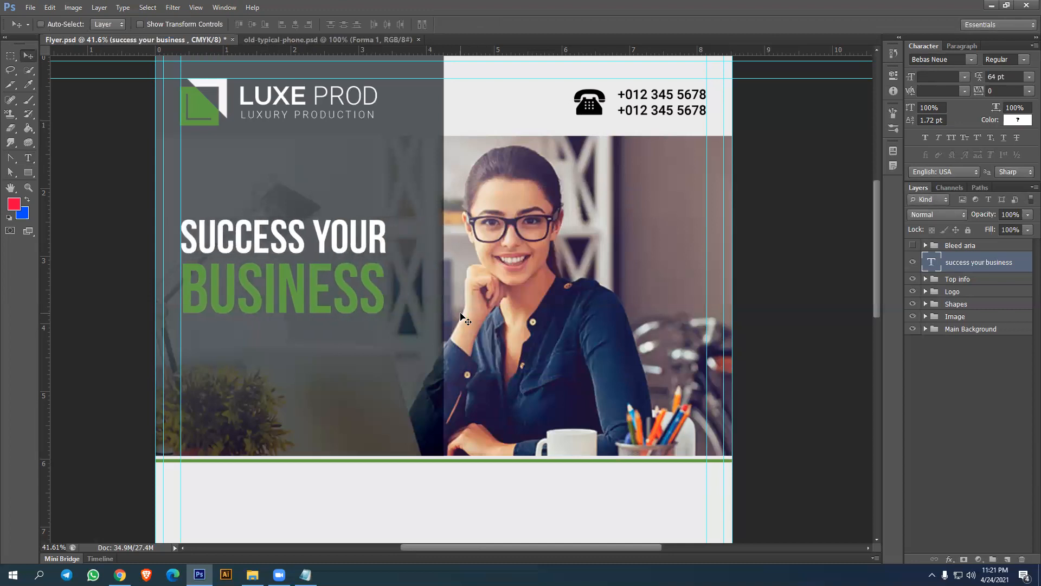
key("Up")
key("Up")
key("Up")
key("Up")
key("Up")
key("Up")
key("Up")
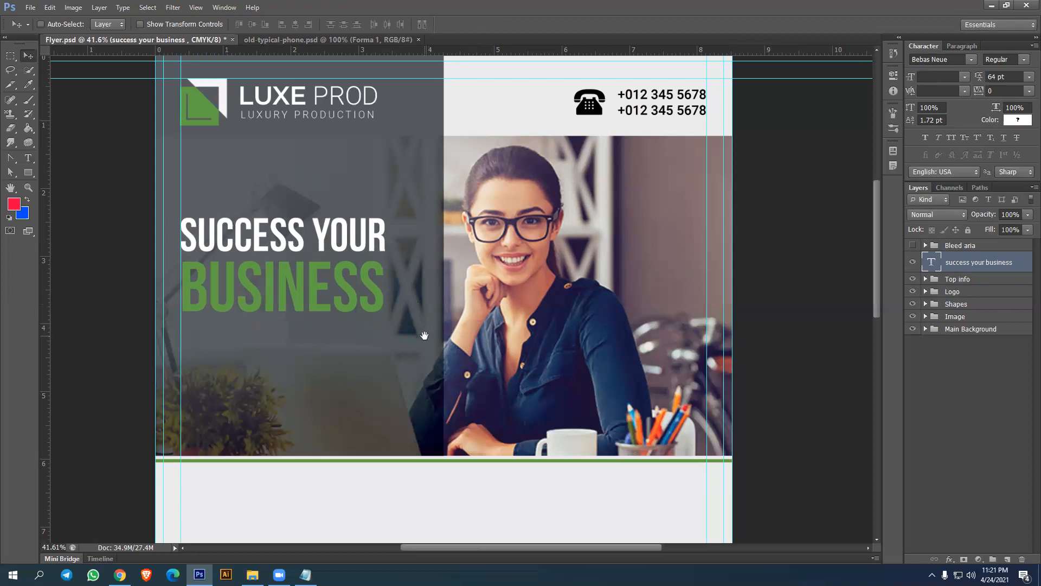
Add a horizontal guide just below the thin green strip under the photo
scroll(422, 290, "down", 5)
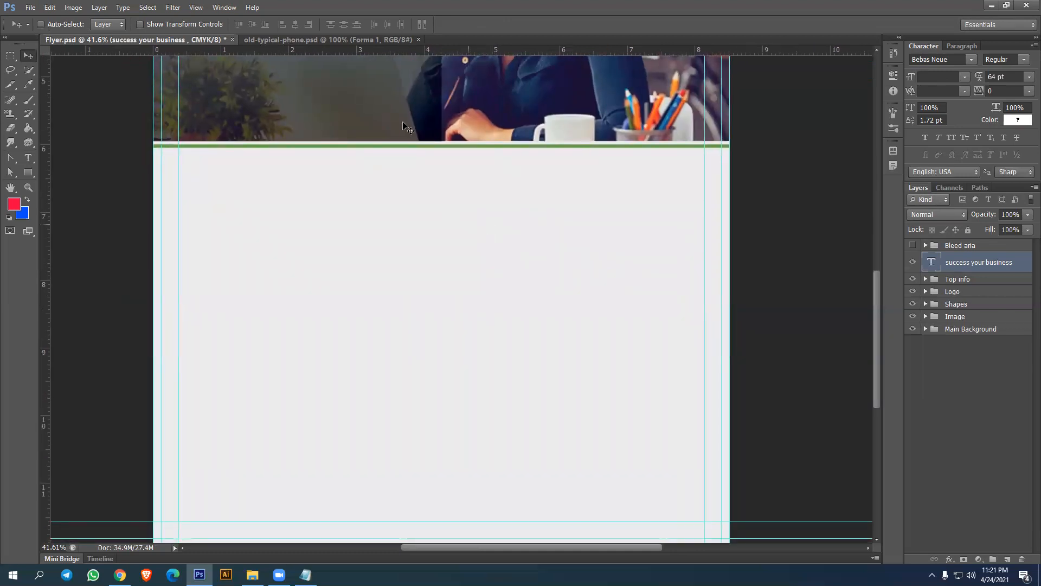
left_click_drag(449, 52, 445, 158)
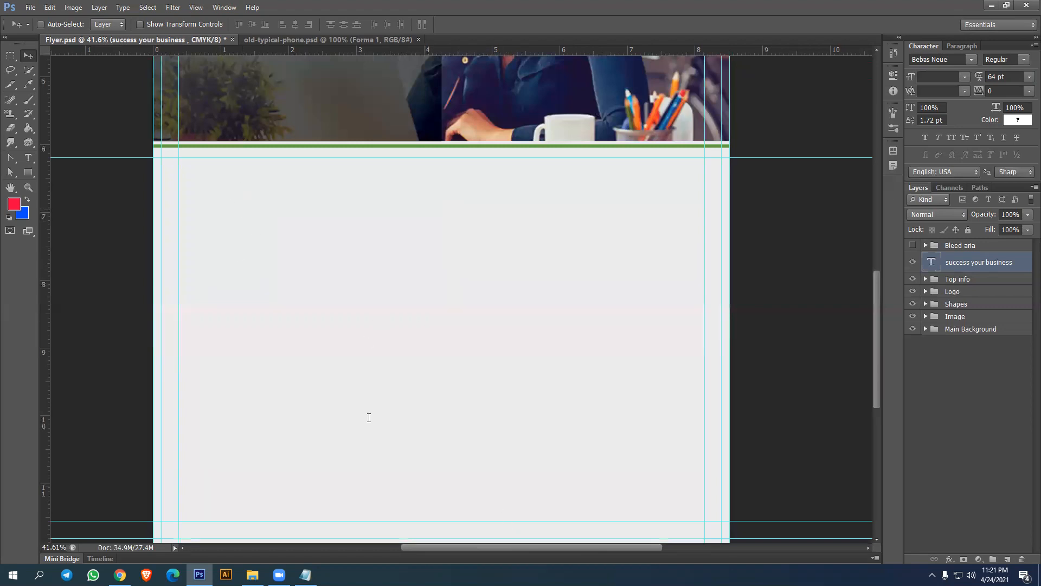
Copy the three lines from "we are best" to "take for your business" in Text.txt and paste them into a new text layer in the flyer's lower area
key("alt+Tab")
left_click_drag(288, 110, 181, 91)
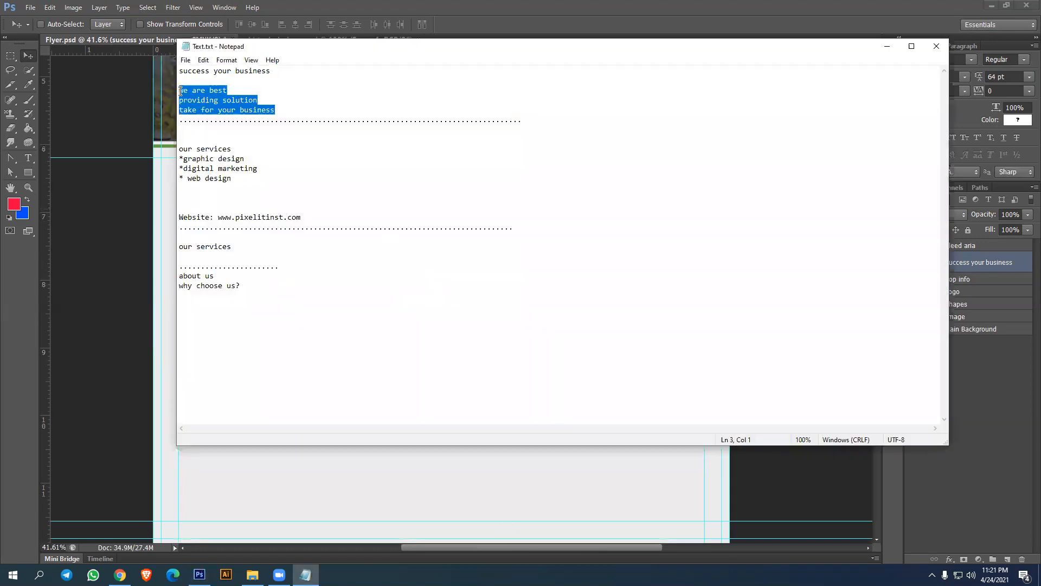
key("alt+Tab")
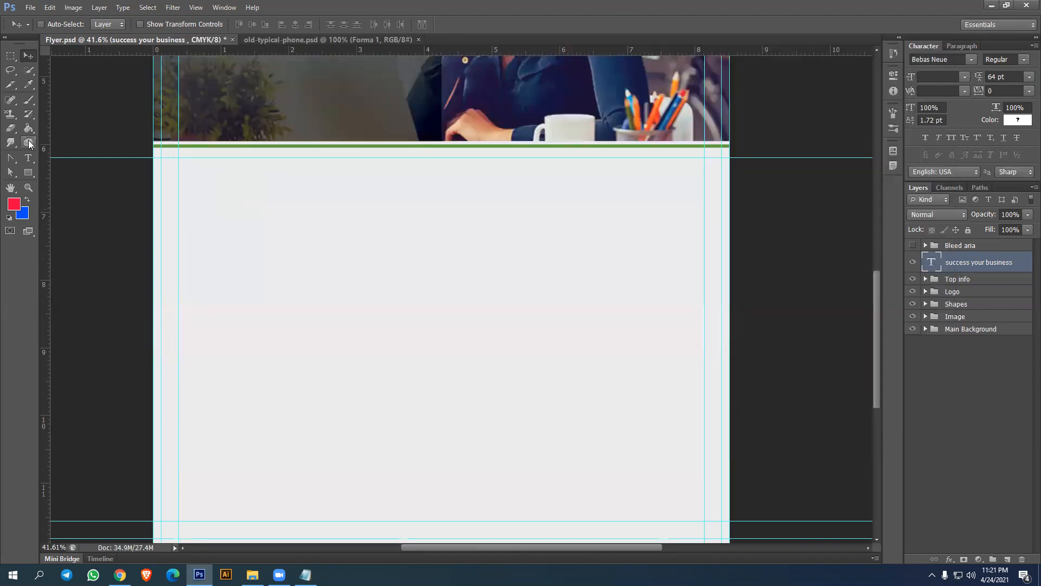
left_click(28, 157)
left_click(295, 279)
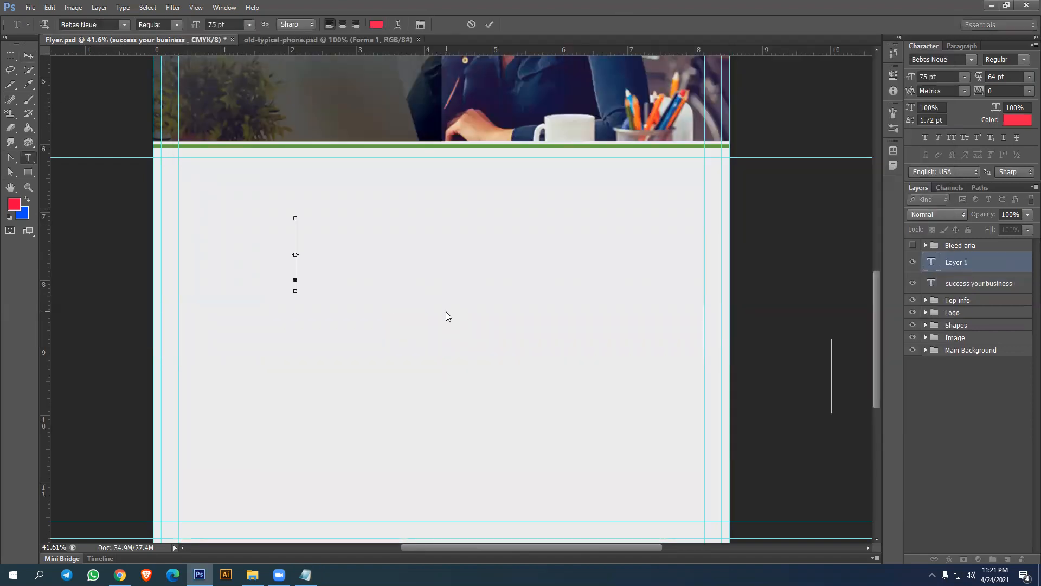
type("WE ARE BEST PROVIDING SOLUTION TAKE FOR YOUR BUSINESS")
Set the three-line text to 26 pt with Auto leading
key("ctrl+a")
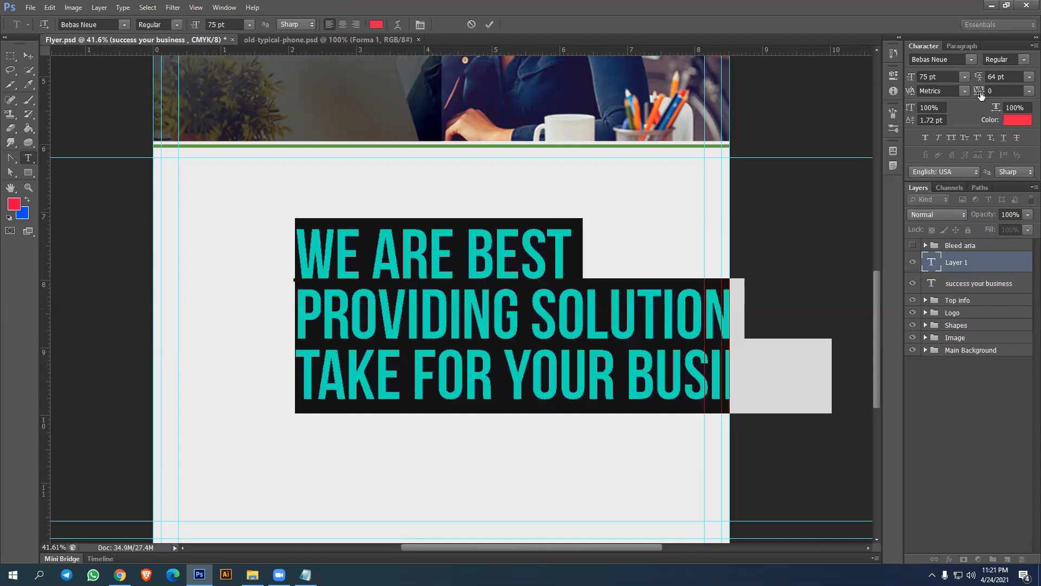
left_click(949, 76)
key("shift+Down")
key("shift+Down")
key("shift+Down")
key("shift+Down")
key("shift+Down")
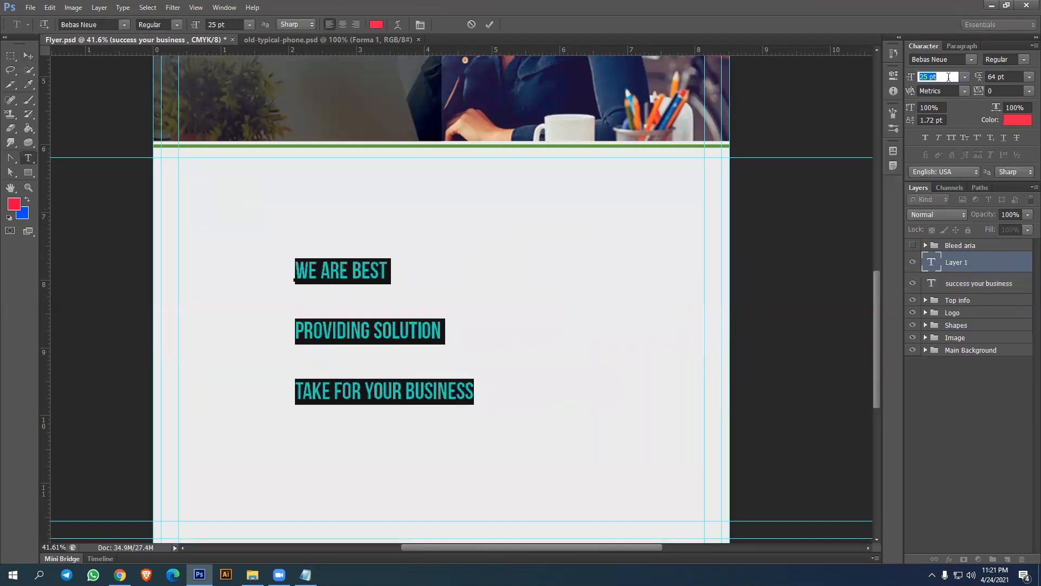
key("Up")
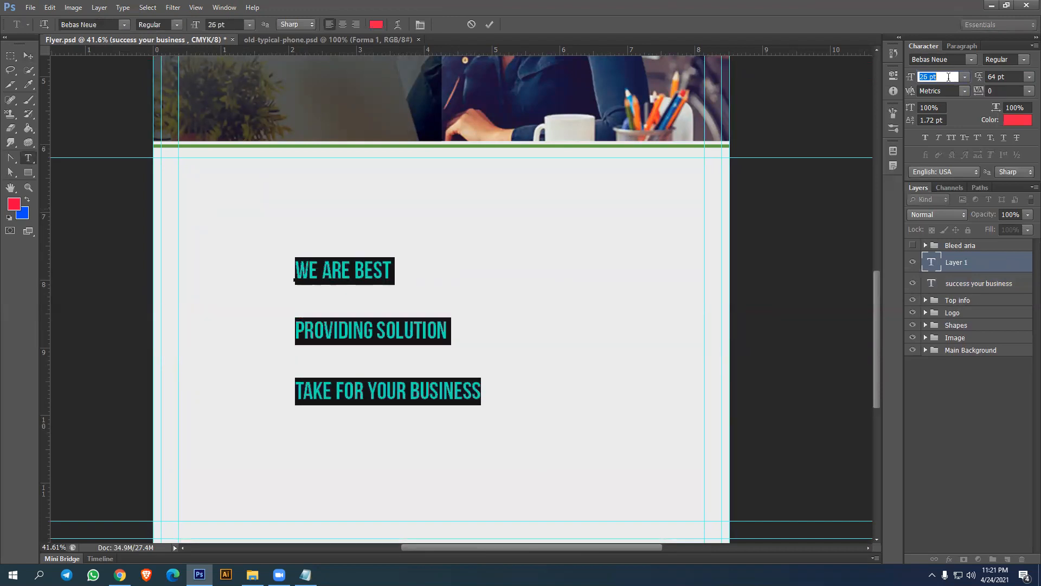
left_click(1029, 77)
left_click(1005, 90)
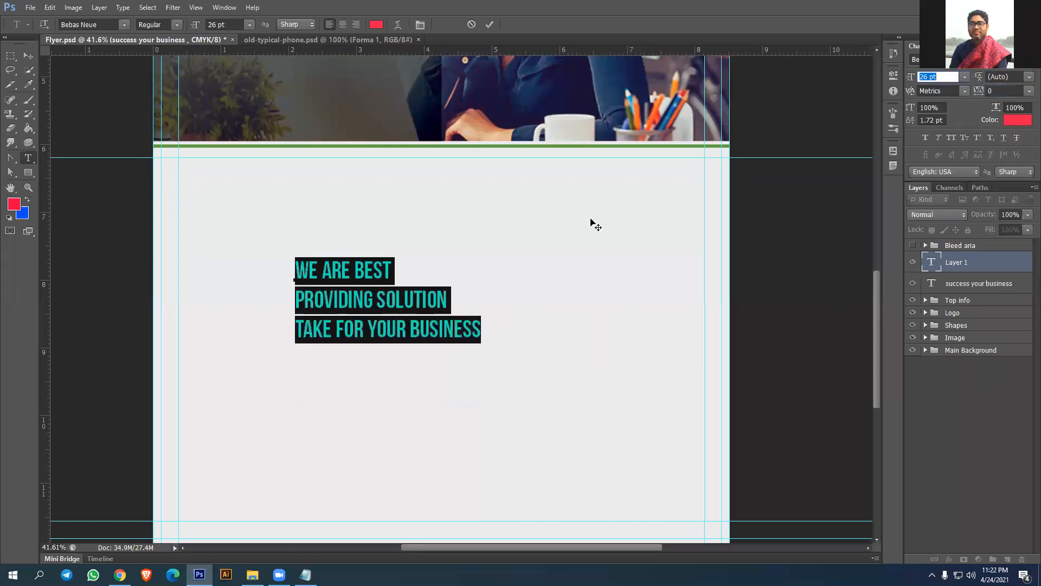
Move the three-line text to the left margin guide just under the horizontal guide below the green strip, and colour it black (000000)
left_click(33, 55)
left_click_drag(340, 270, 217, 166)
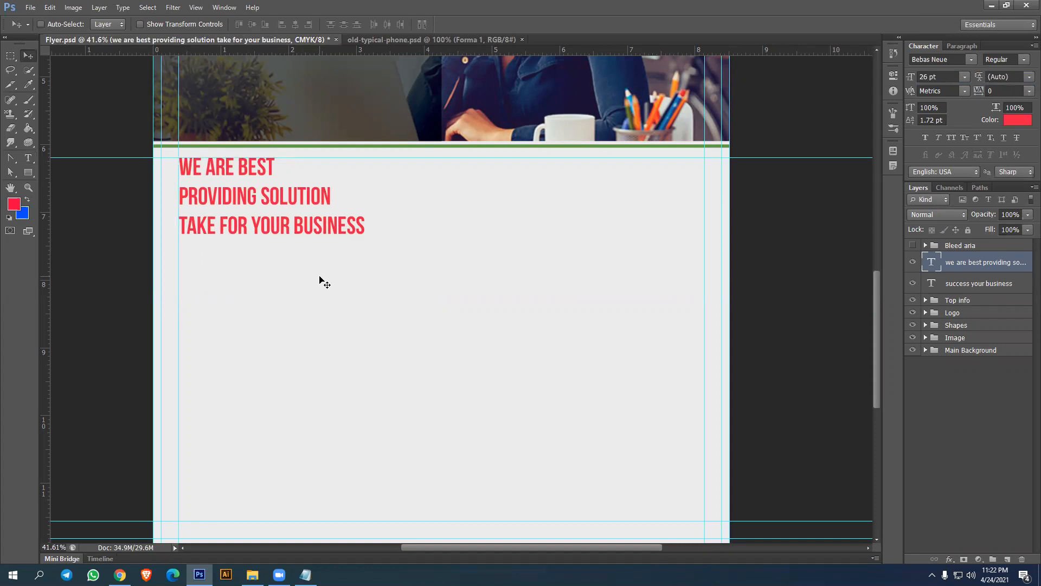
left_click(1018, 121)
left_click_drag(371, 273, 295, 402)
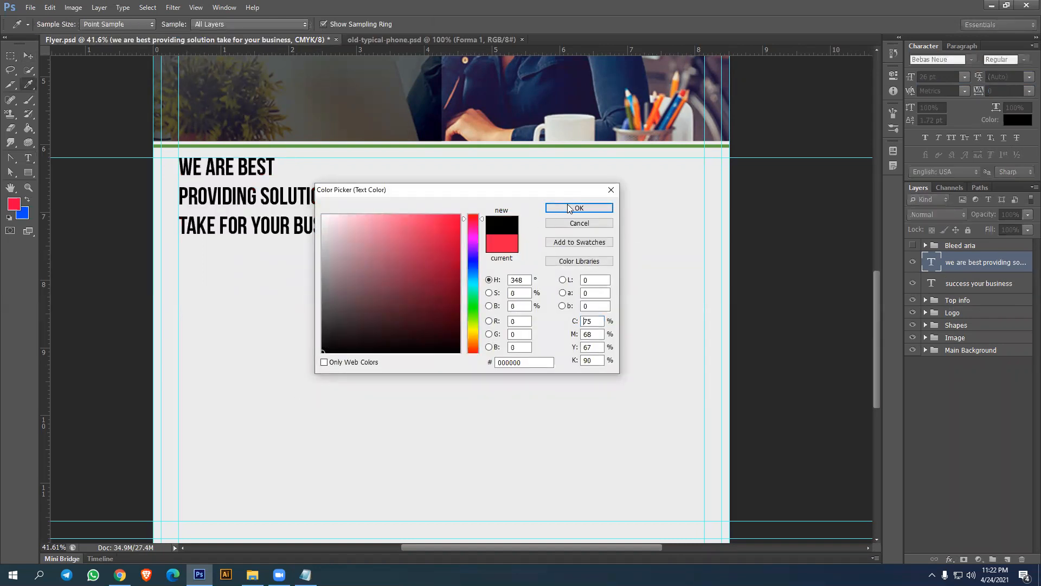
left_click(579, 207)
Colour the line "Providing solution" green (5fa045), sampled from the thin strip under the photo
double_click(932, 263)
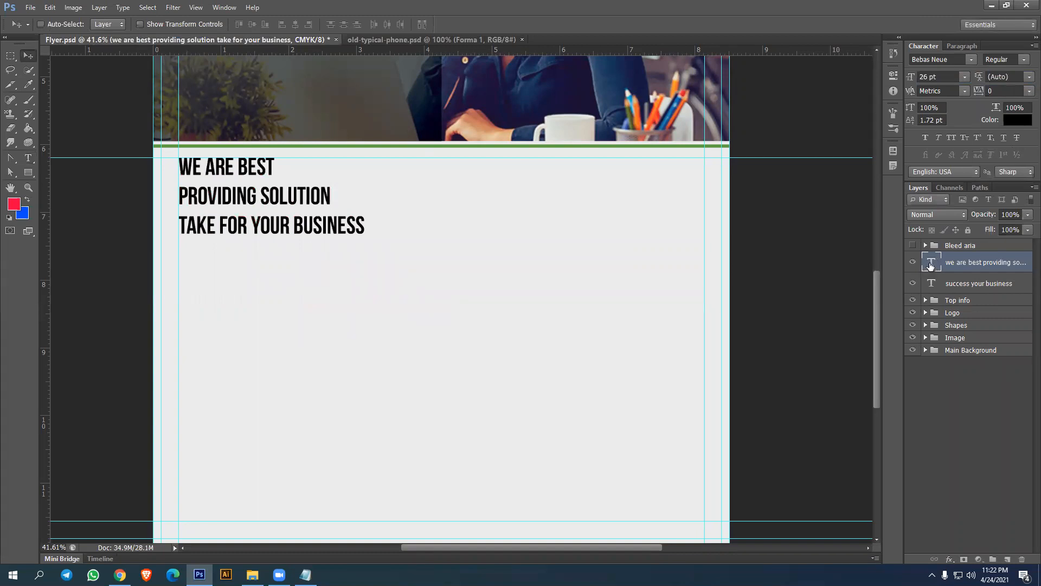
left_click_drag(343, 191, 176, 191)
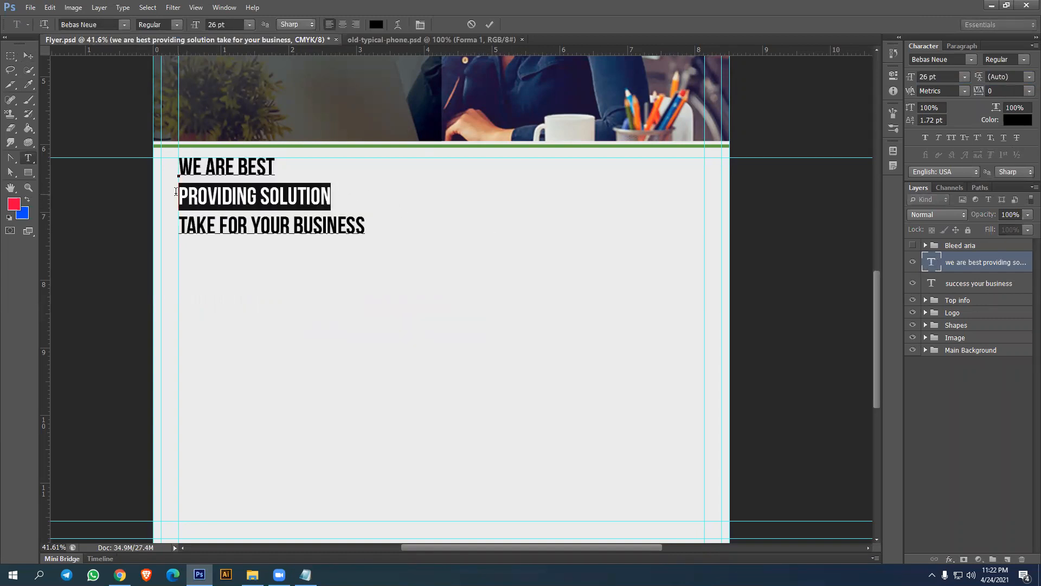
left_click(1018, 121)
left_click(446, 145)
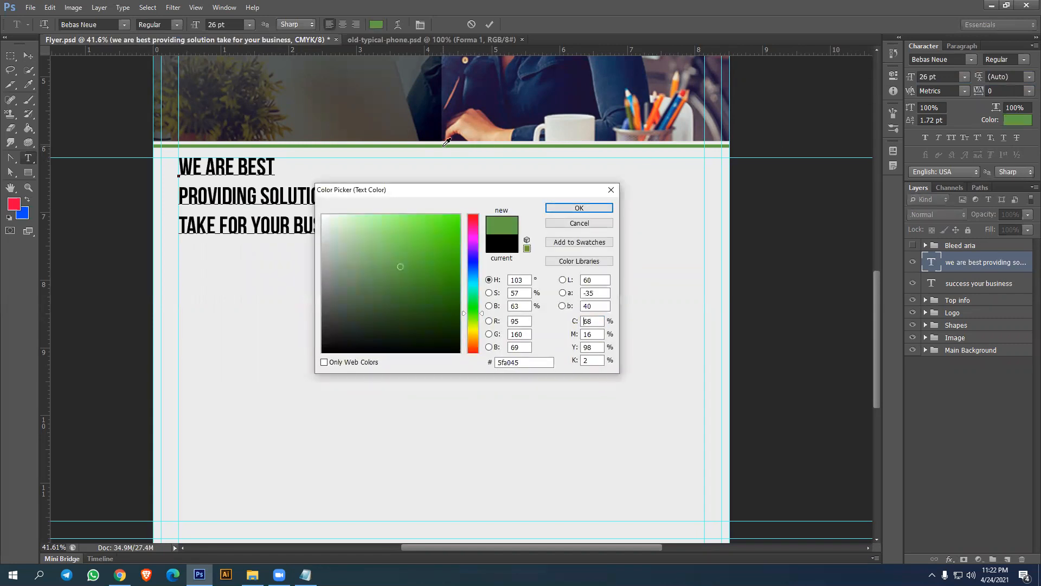
left_click(579, 208)
Set the tracking of the line "Take for your business" to 40 and commit the text
left_click(364, 223)
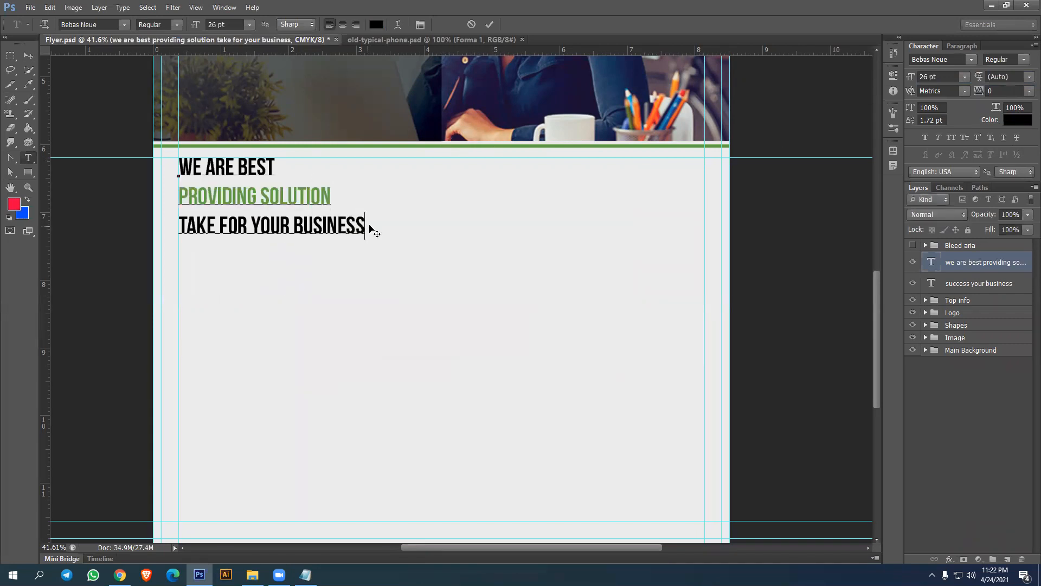
left_click_drag(253, 222, 173, 222)
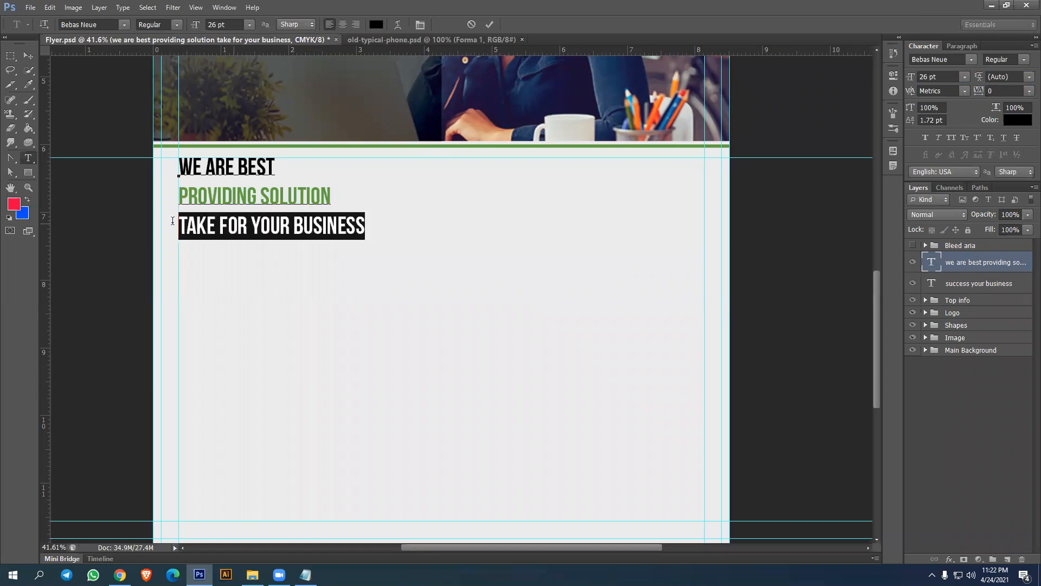
left_click(993, 90)
type("20")
key("Return")
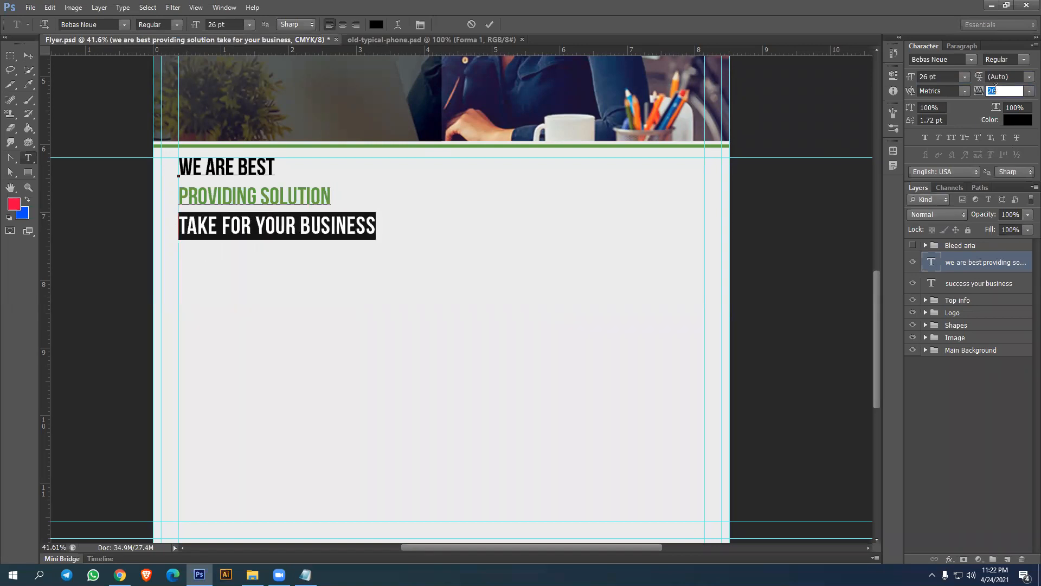
type("40")
key("Return")
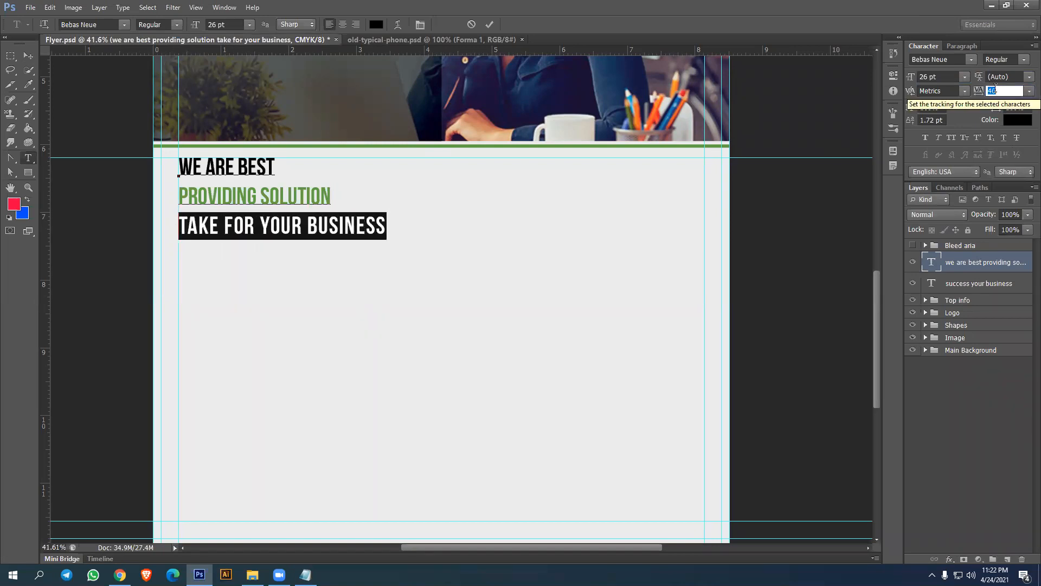
left_click(29, 55)
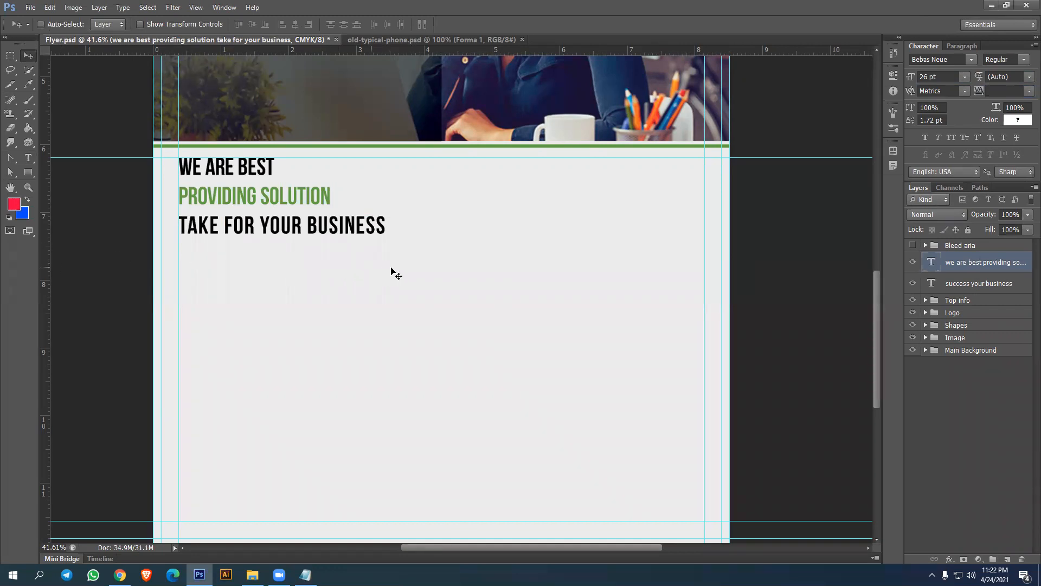
Enlarge the three-line text proportionally to about 28.6 pt and place a vertical guide at its right edge
left_click_drag(47, 264, 385, 266)
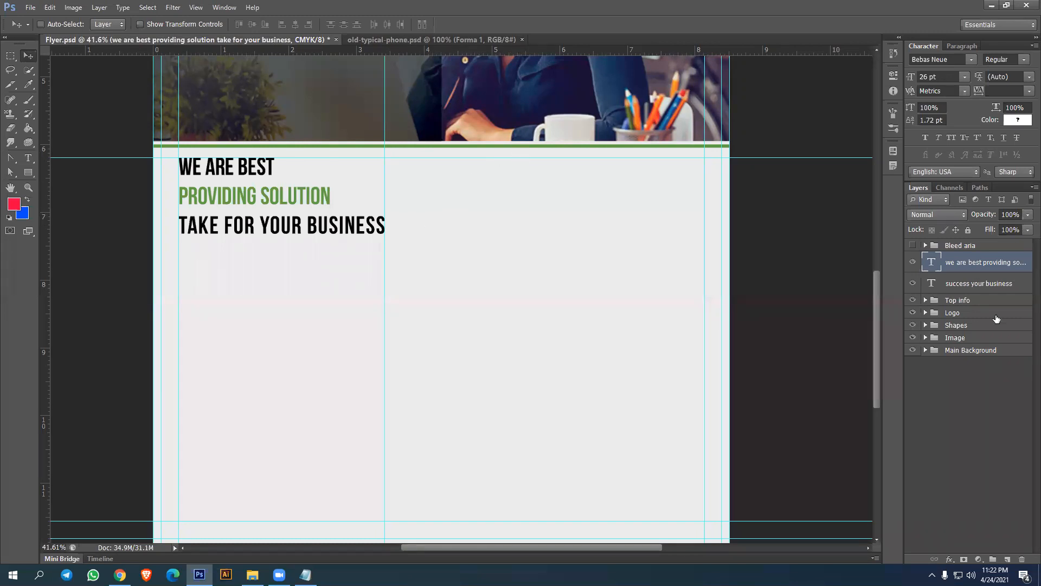
key("ctrl+t")
left_click_drag(386, 237, 406, 274)
key("Return")
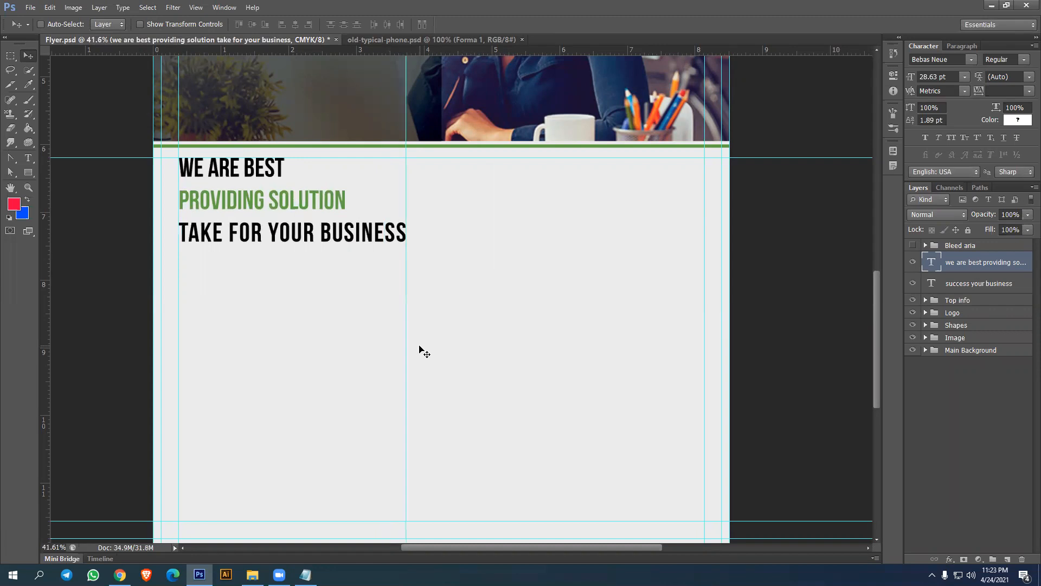
Copy the first "our services" line in Text.txt and paste it into a new text layer below the three-line text in the flyer
scroll(456, 358, "up", 1)
left_click_drag(455, 356, 467, 261)
left_click(306, 574)
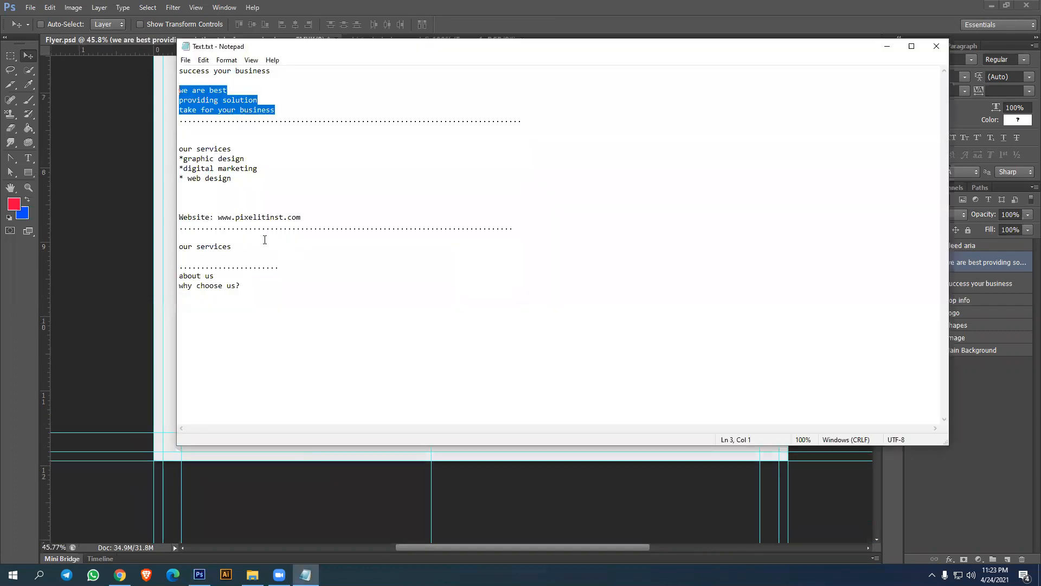
left_click_drag(234, 149, 181, 149)
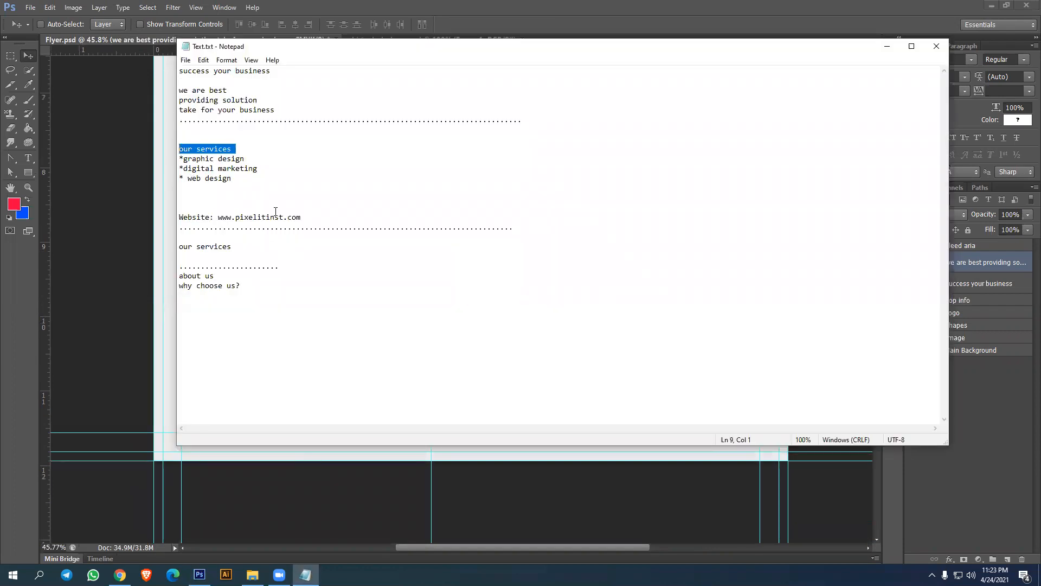
left_click(887, 46)
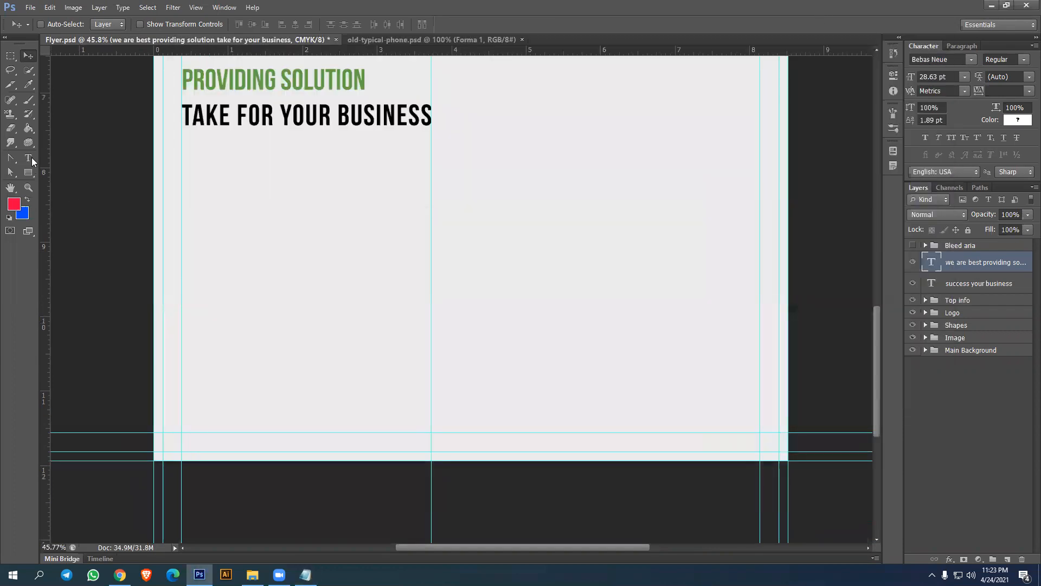
left_click(28, 157)
left_click(265, 190)
type("OUR SERVICES")
Format the "our services" text as Roboto Bold in All Caps with tracking 0
key("ctrl+a")
left_click(955, 61)
type("Robot")
key("Return")
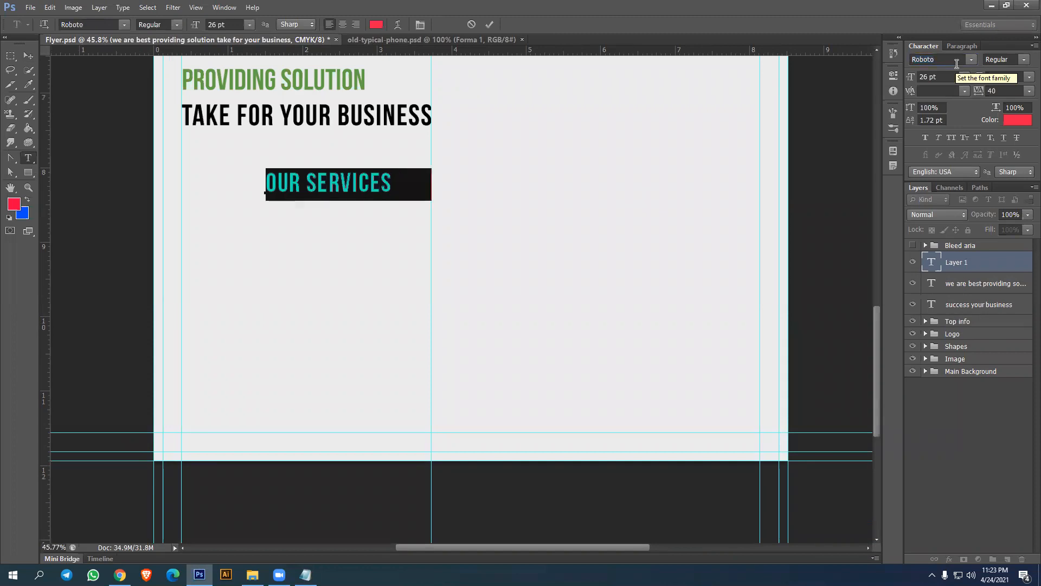
left_click(952, 138)
left_click(1029, 90)
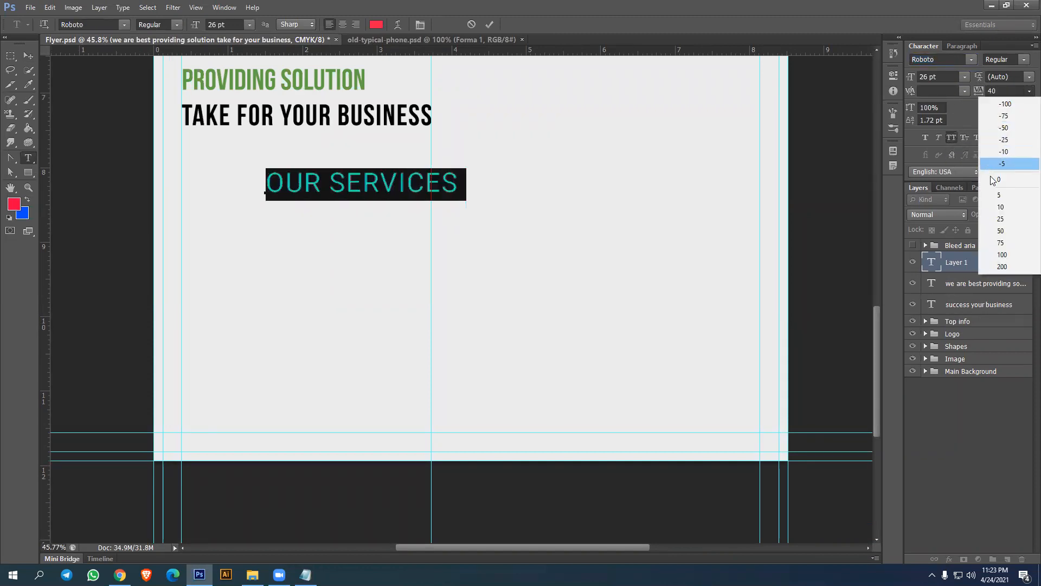
left_click(999, 179)
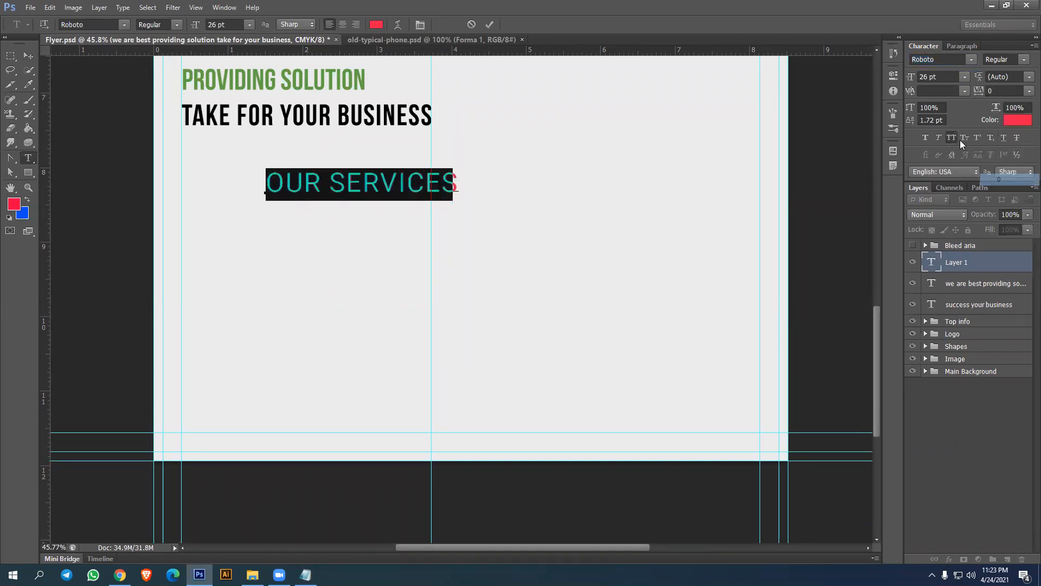
left_click(1025, 63)
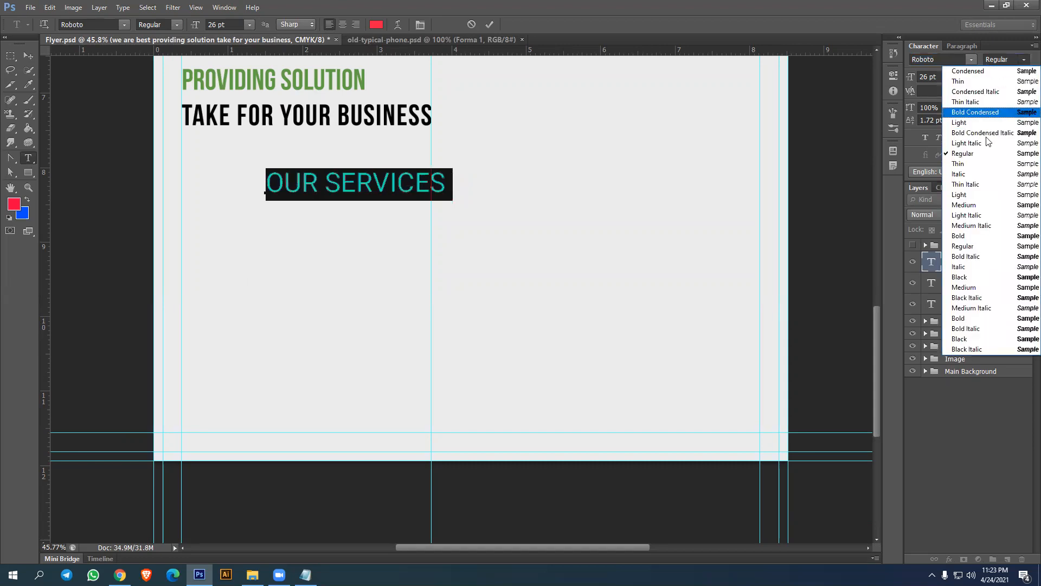
left_click(970, 239)
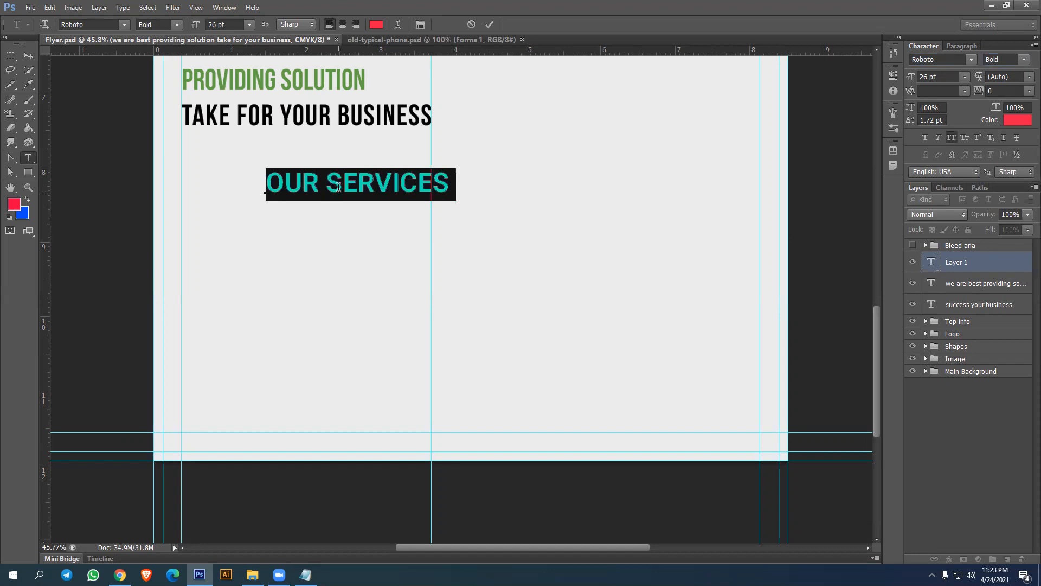
Reduce the "our services" heading's font size to 16 pt
left_click(956, 74)
key("Down")
key("Down")
key("Down")
key("Down")
key("Down")
key("Down")
key("Down")
key("Down")
key("Down")
key("Down")
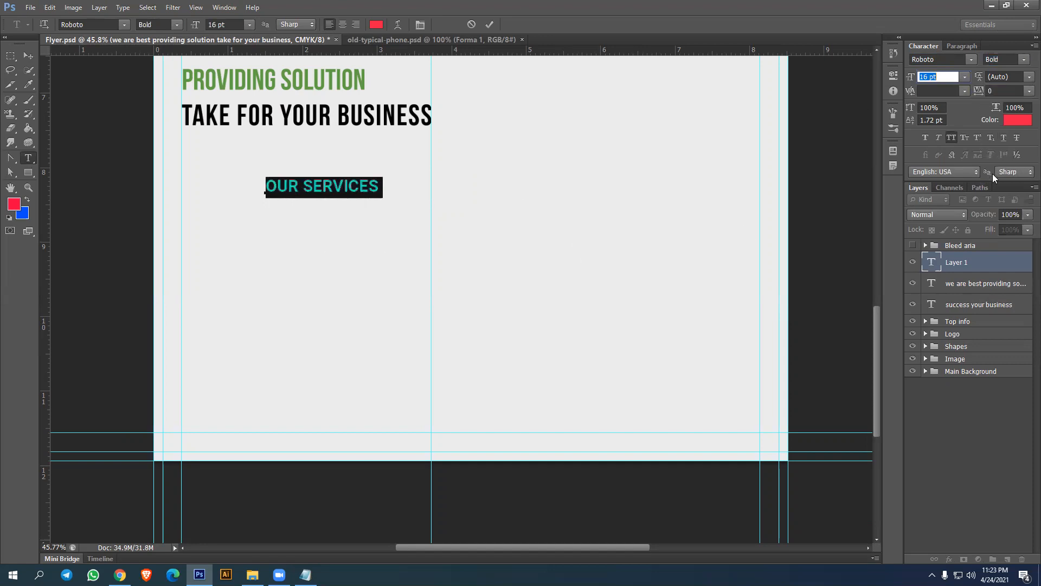
Colour the "our services" heading black (000000) and its word "our" in the green of "Providing solution" (5fa045)
left_click(1009, 121)
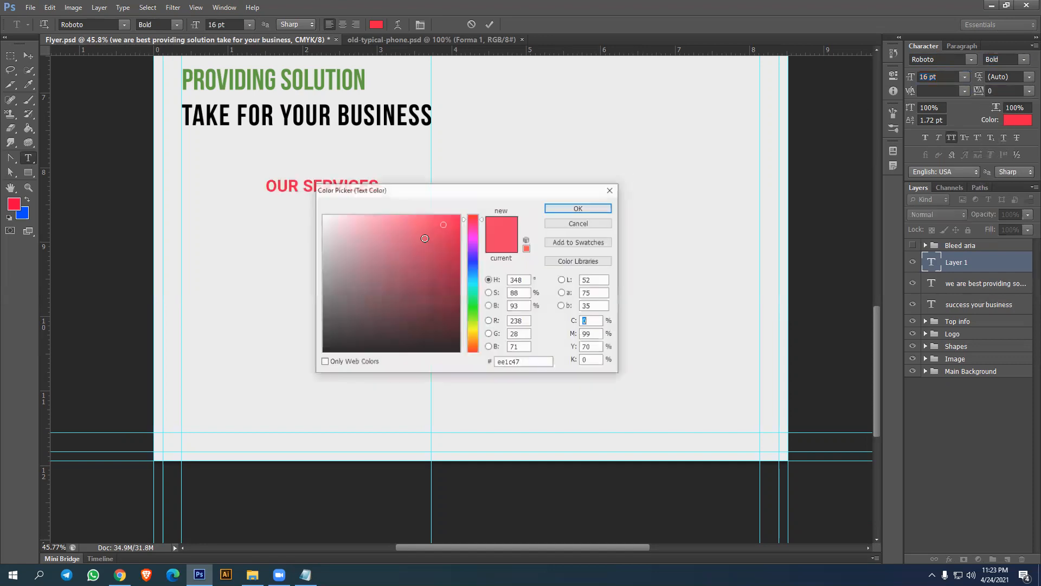
left_click(579, 207)
left_click(299, 187)
left_click_drag(299, 187, 260, 188)
left_click(1015, 126)
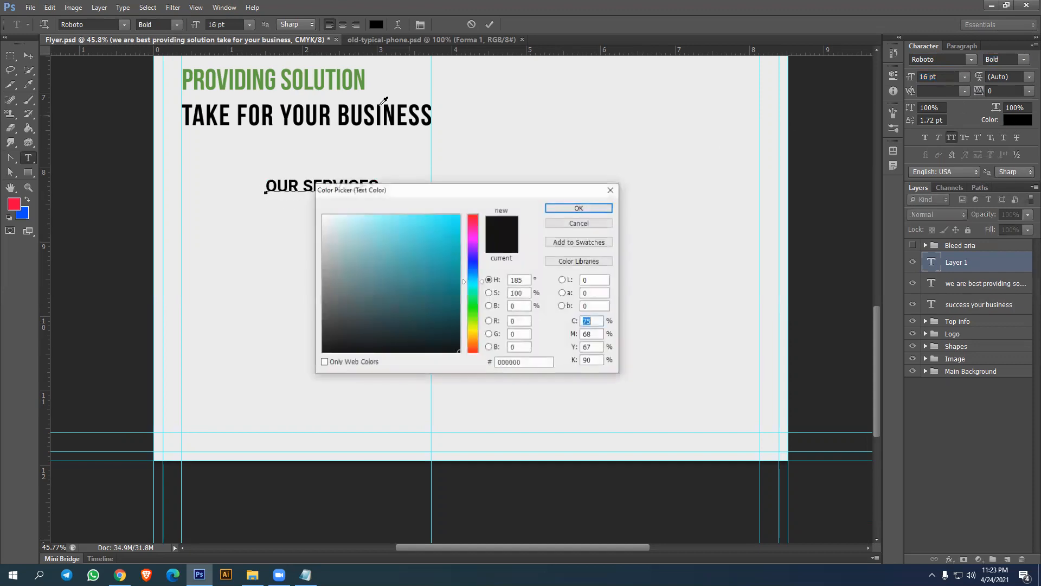
left_click(293, 82)
left_click(579, 207)
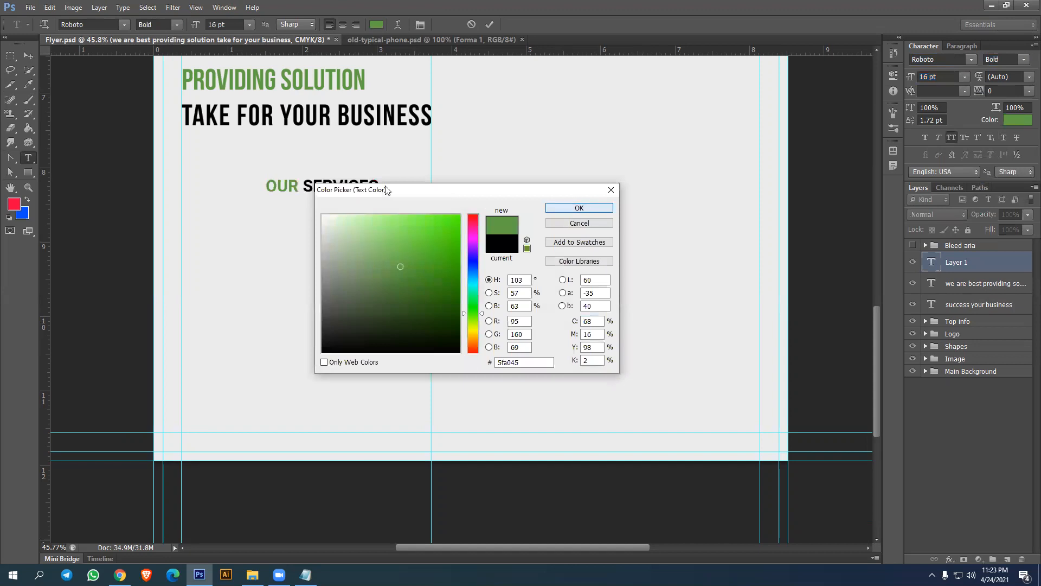
Move the "our services" heading to the left margin guide directly below "Take for your business"
key("ctrl+Return")
left_click_drag(304, 163, 220, 124)
scroll(298, 244, "up", 3)
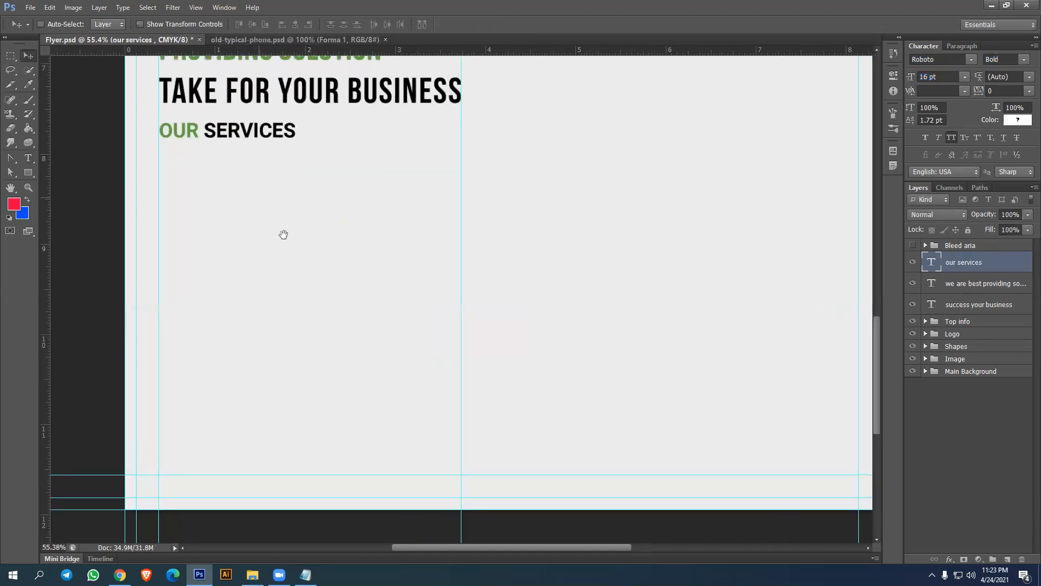
key("Left")
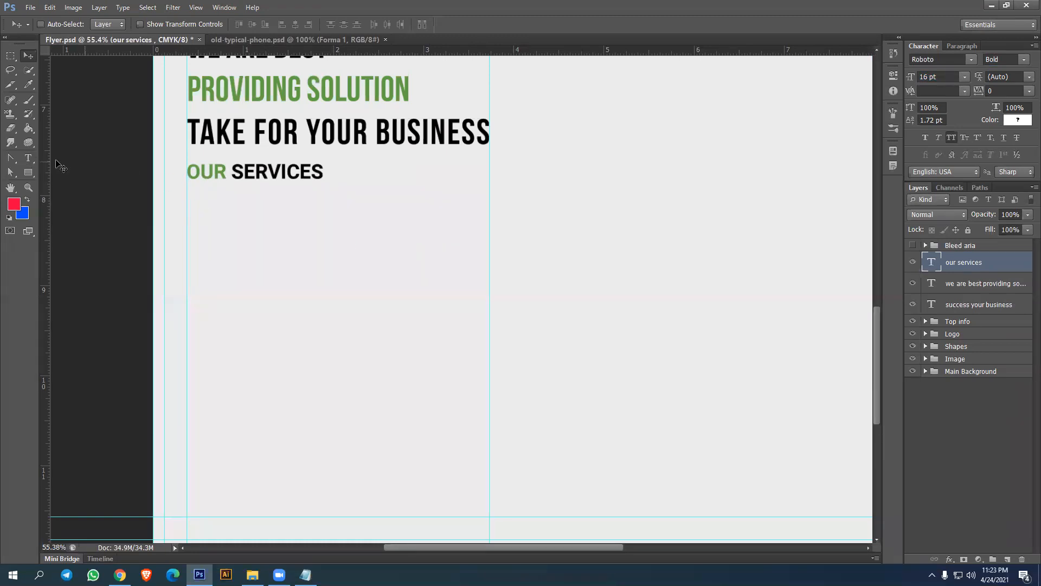
Draw a paragraph text box under "our services" from the left margin guide to the vertical guide and fill it with Lorem Ipsum
left_click(29, 157)
left_click_drag(188, 187, 489, 209)
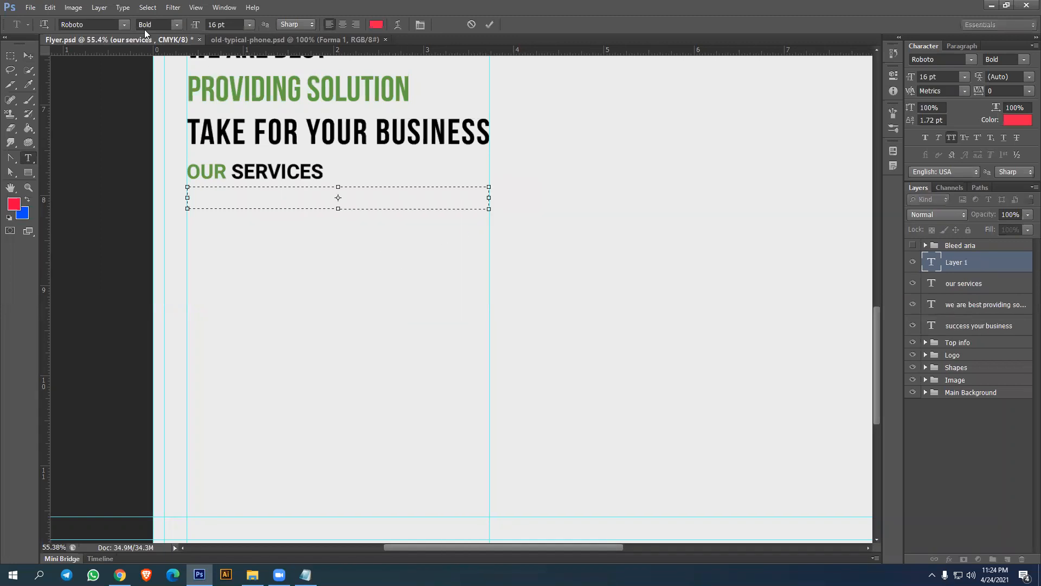
left_click(122, 8)
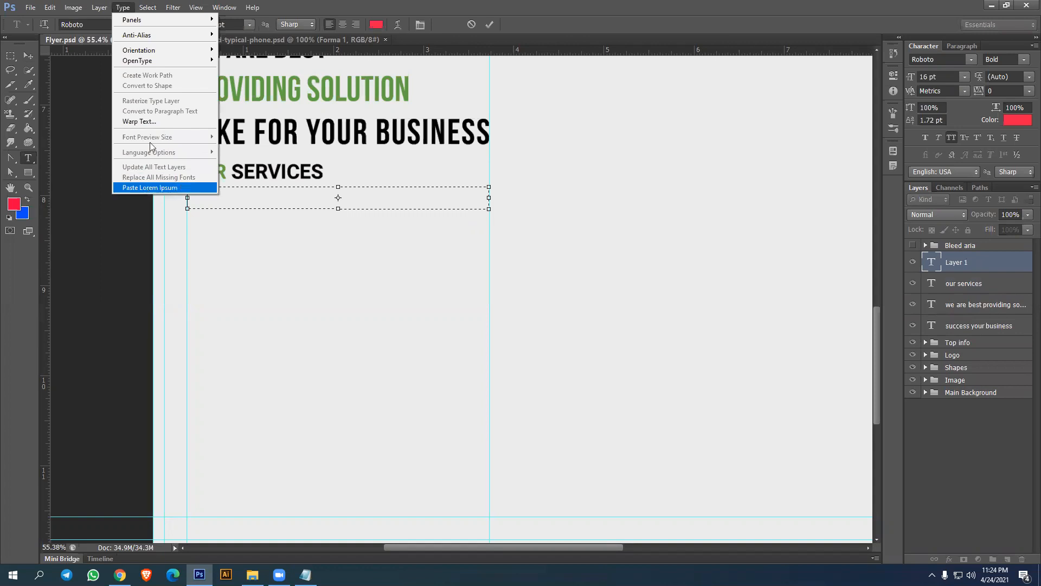
left_click(156, 187)
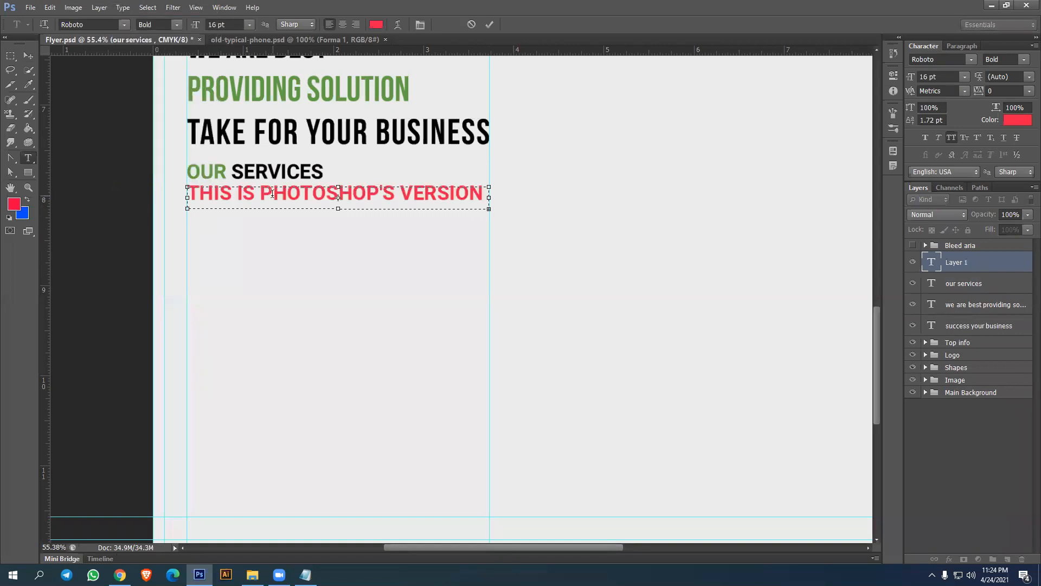
Set the Lorem Ipsum paragraph to Roboto Thin at 7 pt with All Caps turned off
key("ctrl+a")
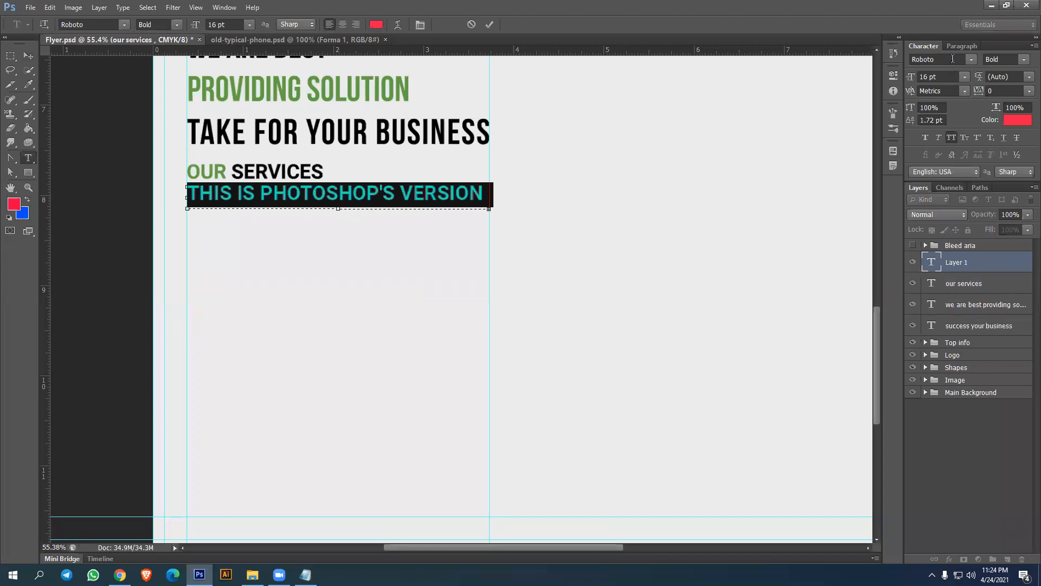
left_click(1024, 64)
left_click(976, 85)
left_click(951, 138)
left_click(954, 77)
type("7")
key("Return")
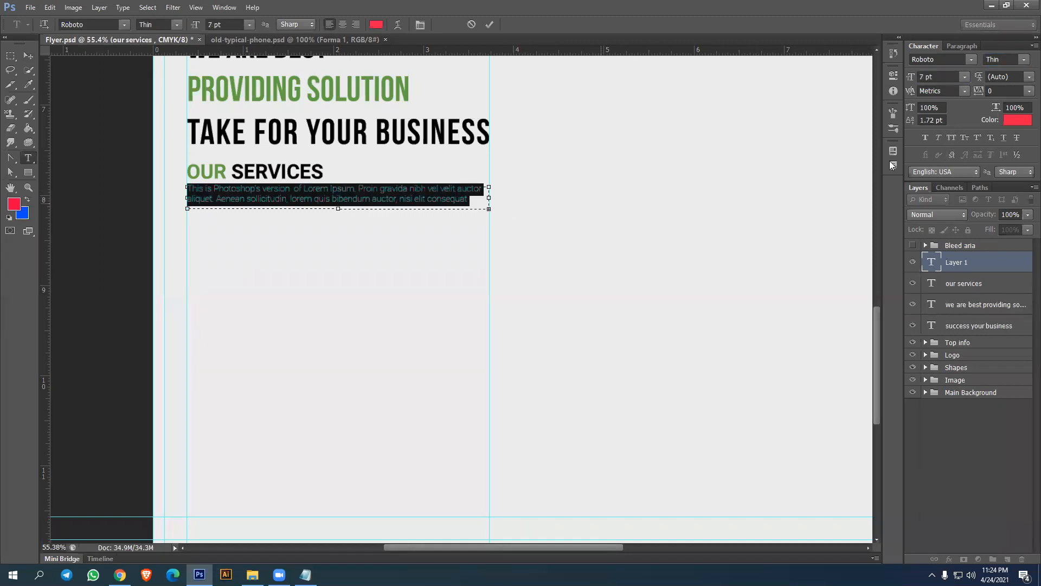
Colour the Lorem Ipsum paragraph black (000000) and shorten its text box to about 0.193 in high
left_click(1018, 120)
left_click(354, 334)
left_click_drag(309, 373, 312, 369)
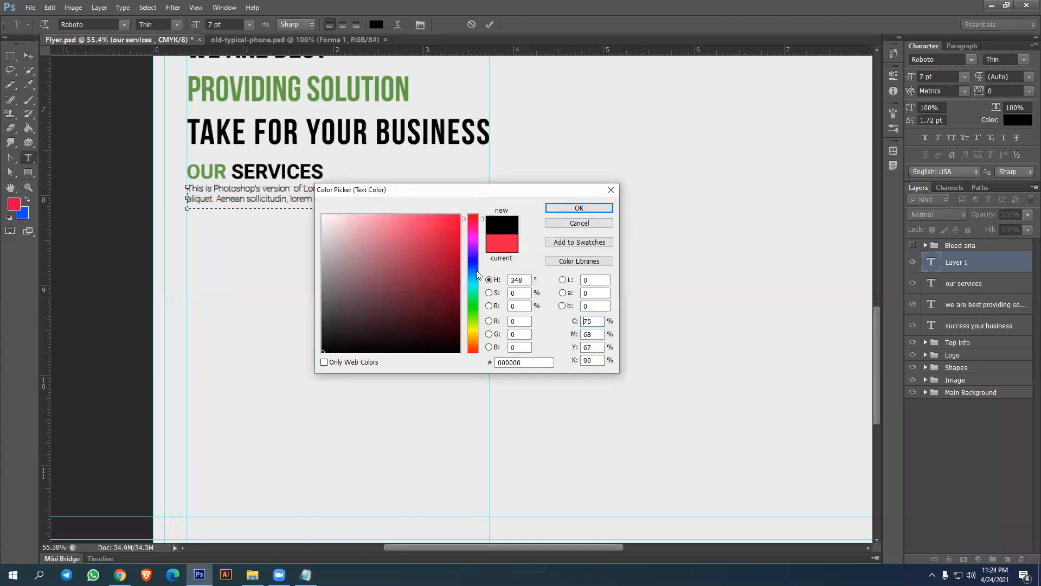
left_click(577, 209)
left_click_drag(339, 209, 339, 204)
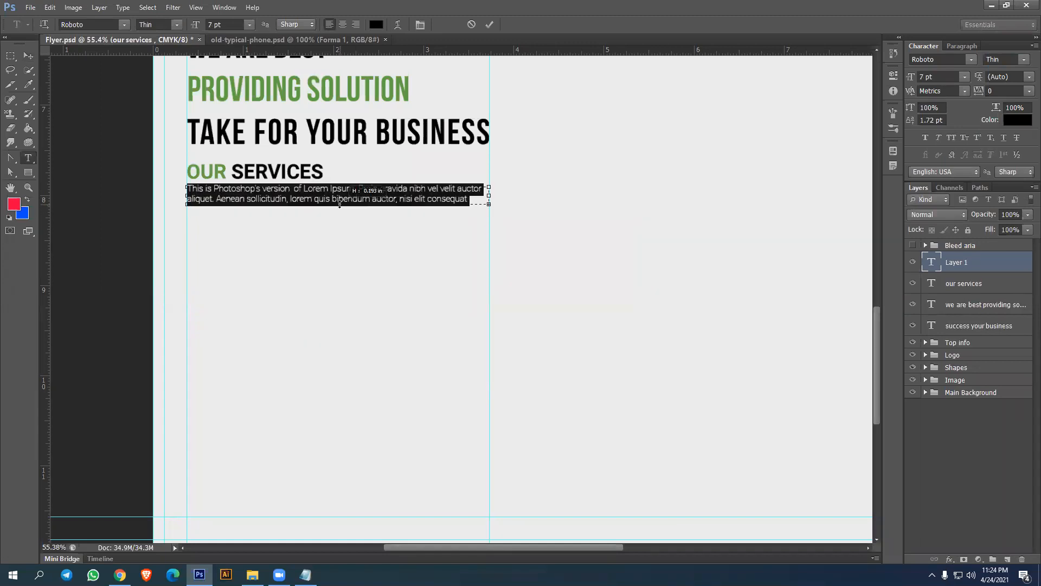
left_click(29, 56)
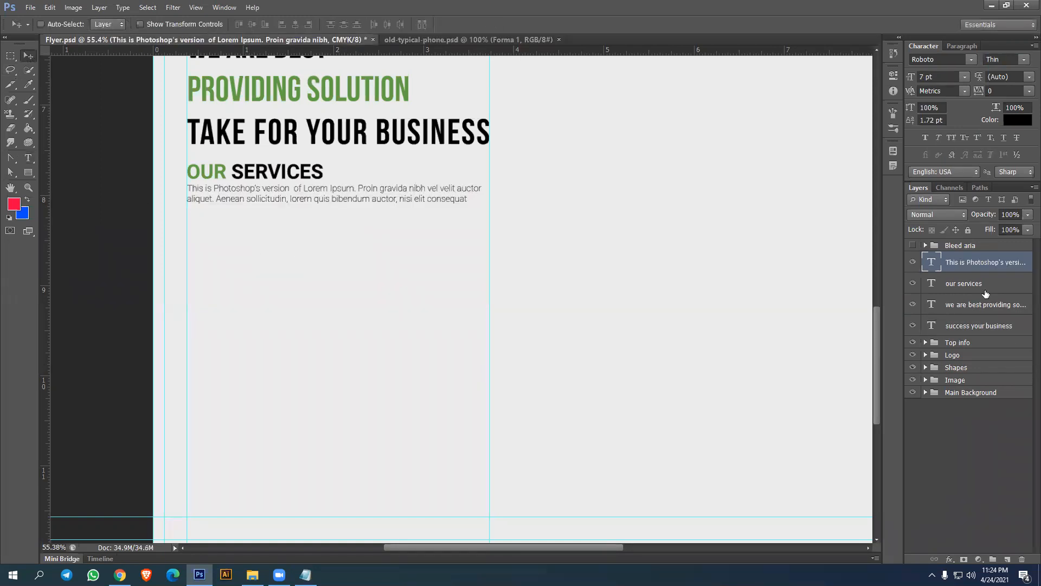
Justify all lines of the Lorem Ipsum paragraph across the full width of its text box
double_click(937, 263)
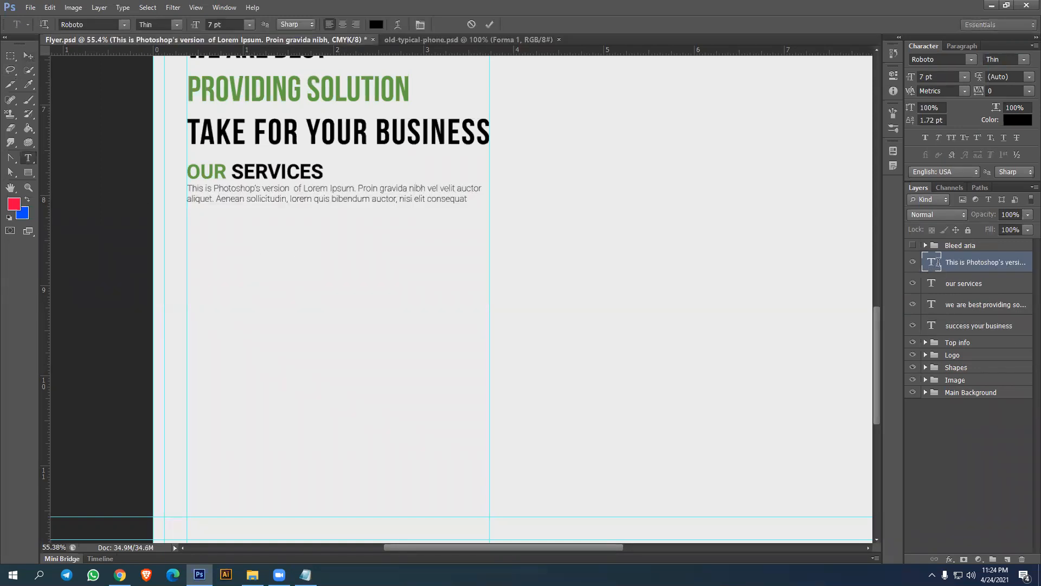
left_click(963, 47)
left_click(1015, 60)
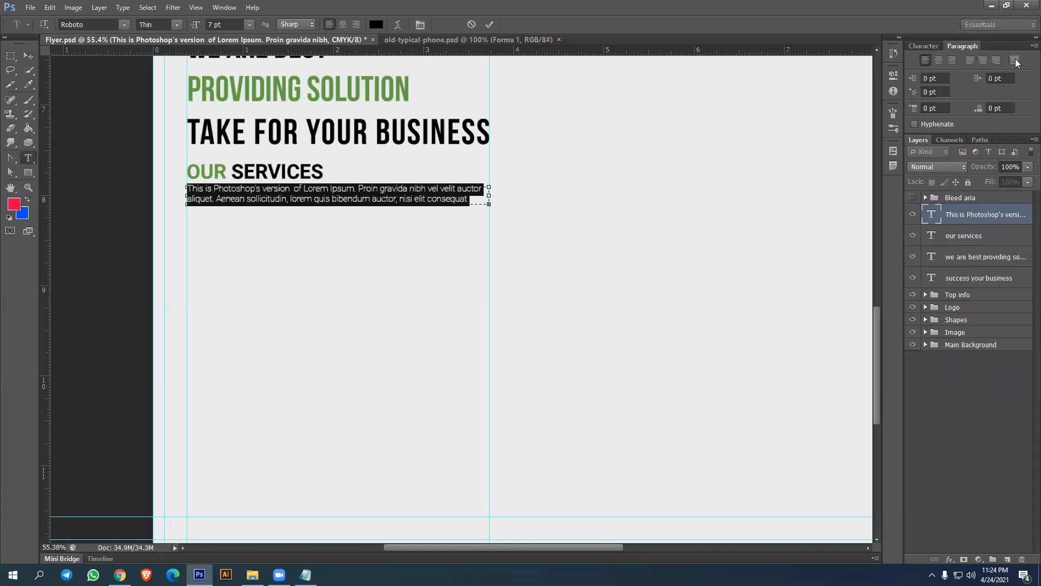
left_click(28, 56)
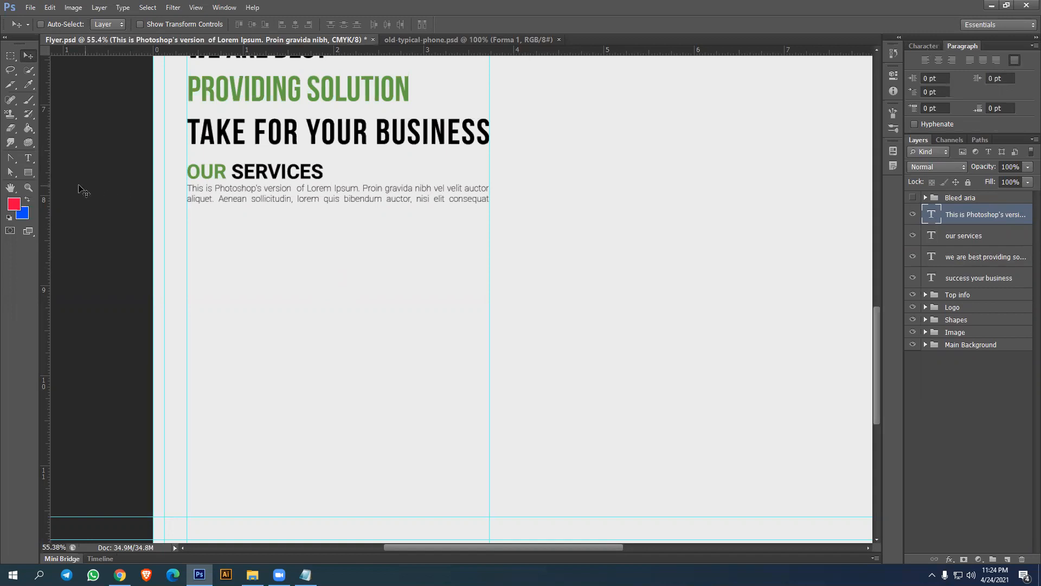
Draw a circle about 113 px in diameter, fill it black, and place it at the left margin guide below the Lorem Ipsum paragraph
left_click(28, 172)
left_click(79, 191)
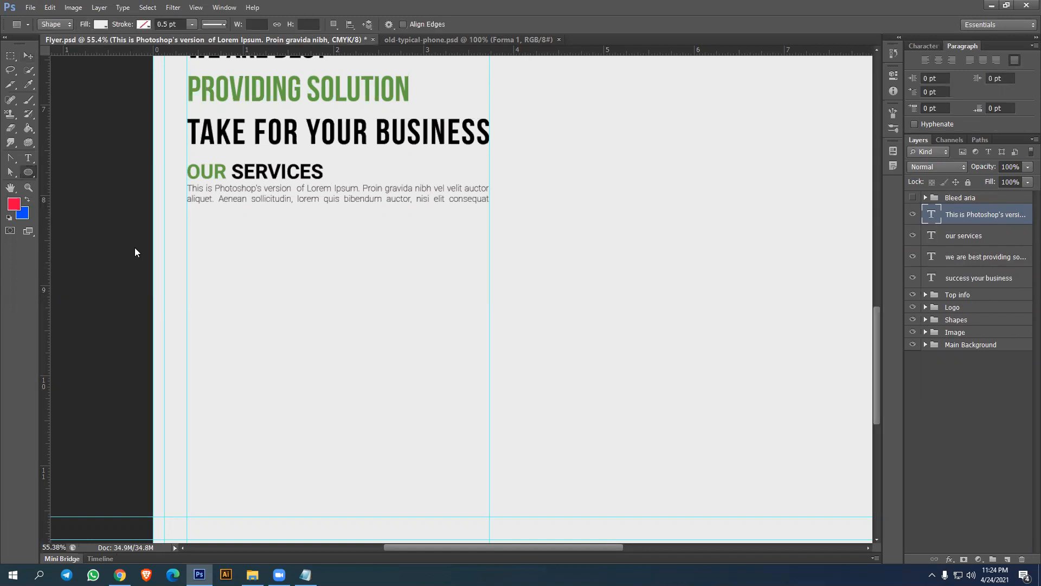
left_click_drag(252, 279, 287, 312)
left_click(101, 25)
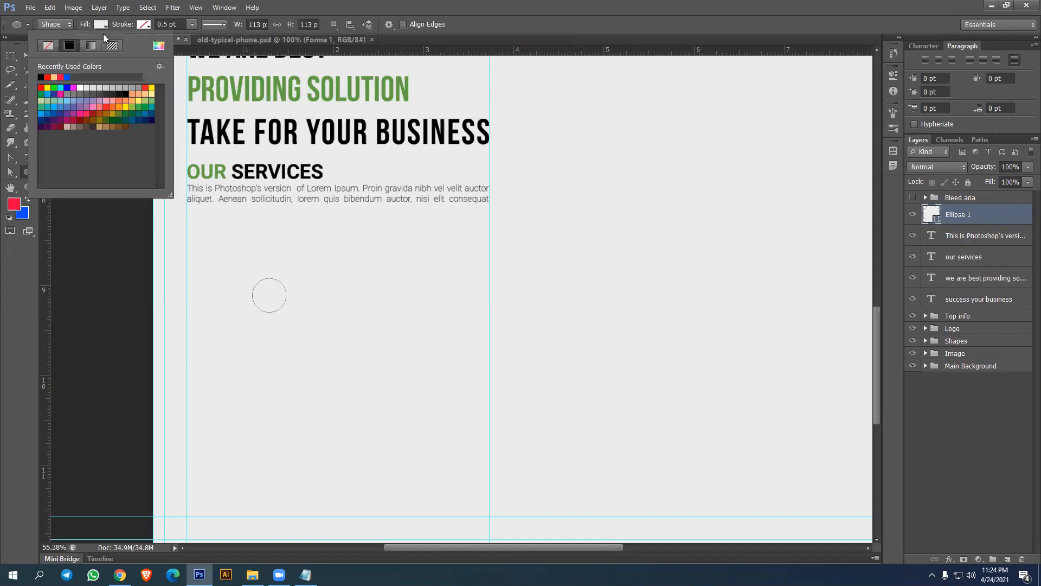
left_click(127, 95)
left_click(23, 56)
left_click_drag(268, 295, 179, 228)
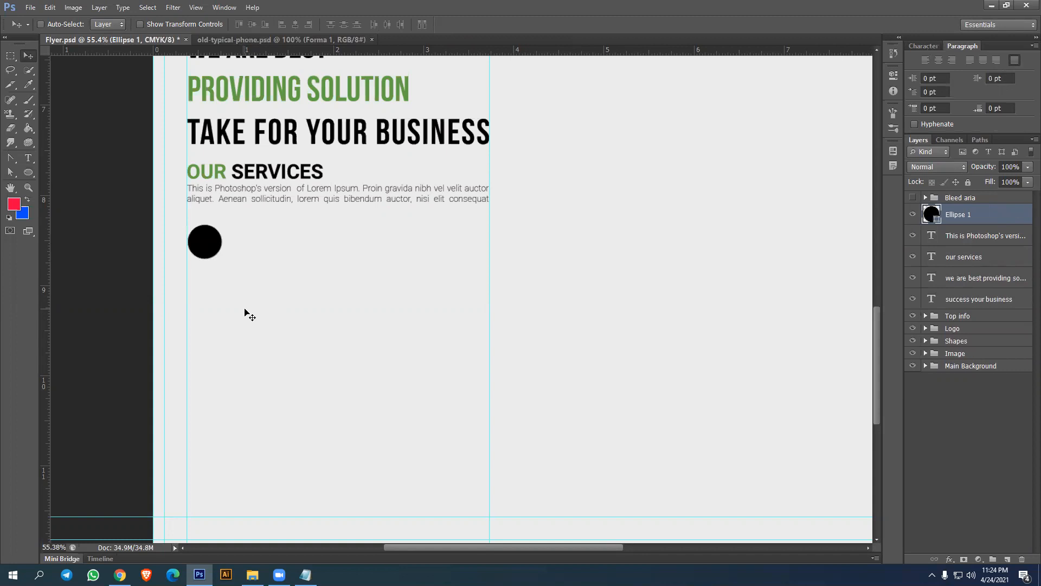
Add guides along the black circle's top, bottom and right edges, plus a vertical guide slightly further right for the text start
left_click_drag(47, 199, 222, 239)
left_click_drag(339, 53, 330, 224)
left_click_drag(393, 53, 374, 259)
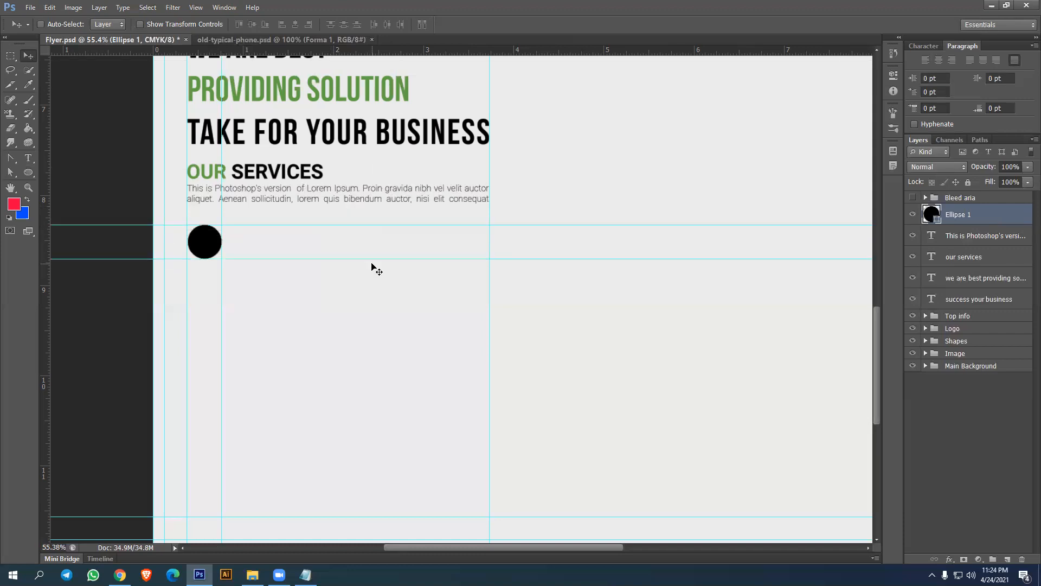
left_click_drag(46, 174, 230, 224)
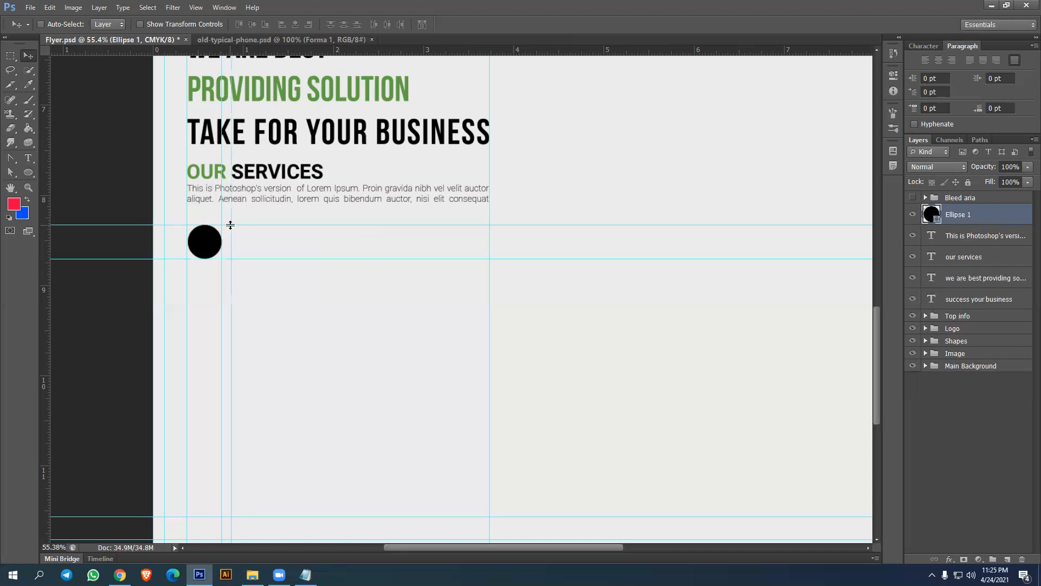
Enlarge the black circle slightly from its upper-left corner and shift its bottom, right and text-start guides to suit
scroll(360, 300, "down", 2)
scroll(365, 302, "up", 3)
scroll(369, 305, "up", 1)
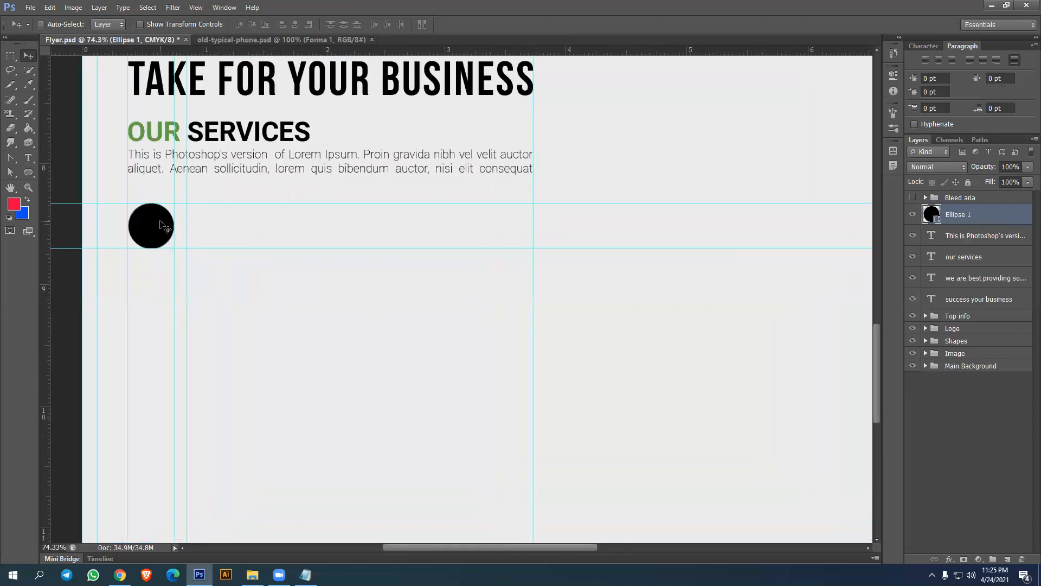
key("ctrl+t")
left_click_drag(173, 248, 192, 233)
key("Return")
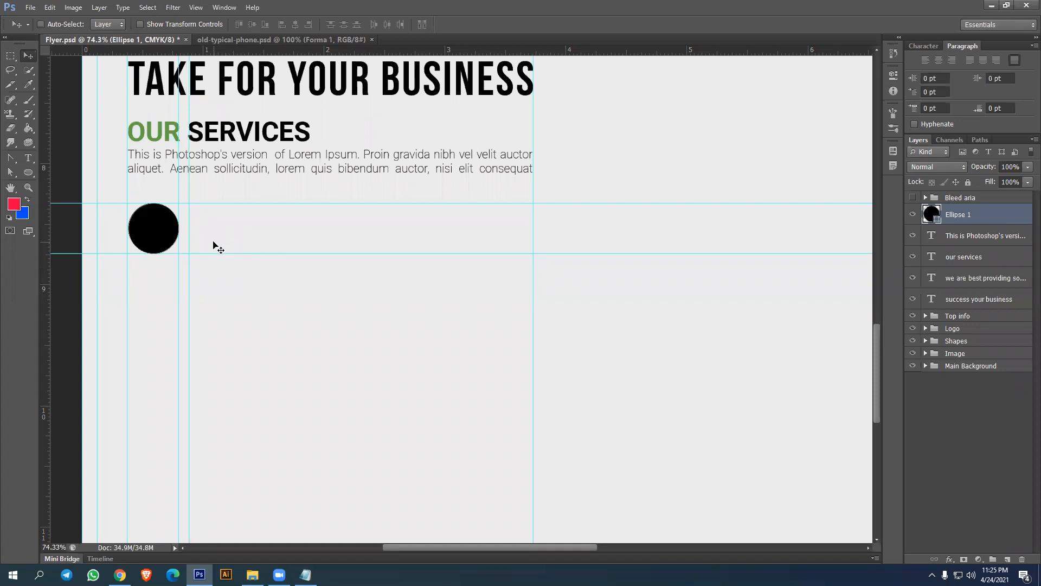
Copy "graphic design" from Text.txt in Notepad and insert it in the flyer as a text line below the circle
left_click(306, 574)
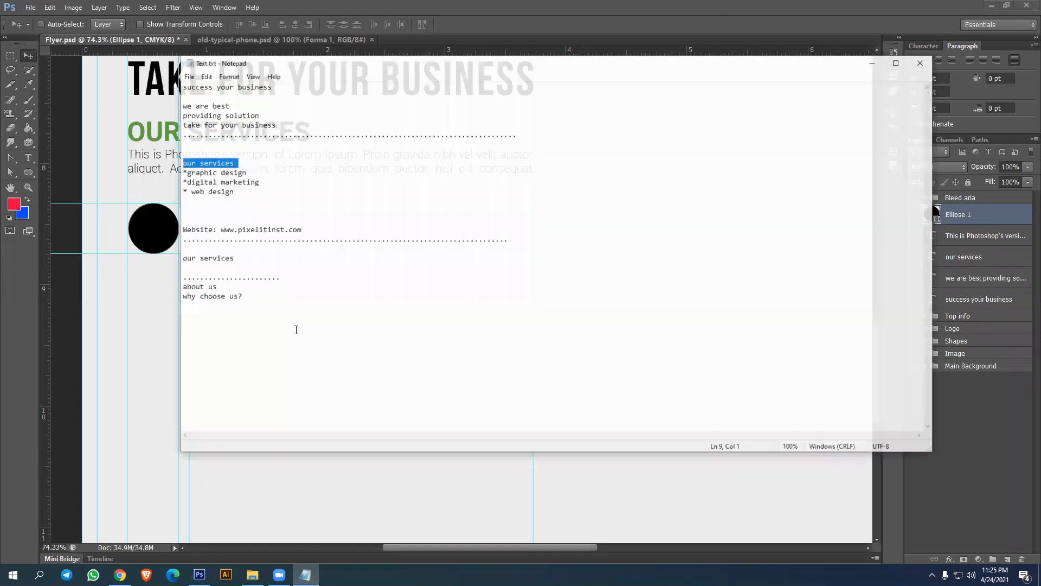
left_click_drag(244, 159, 188, 158)
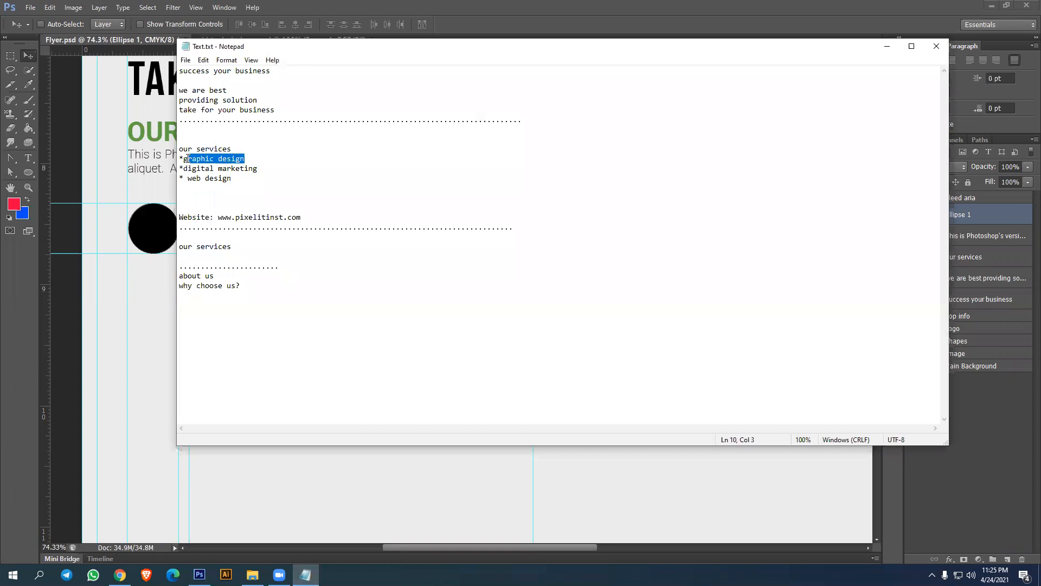
left_click(887, 46)
key("t")
left_click(281, 322)
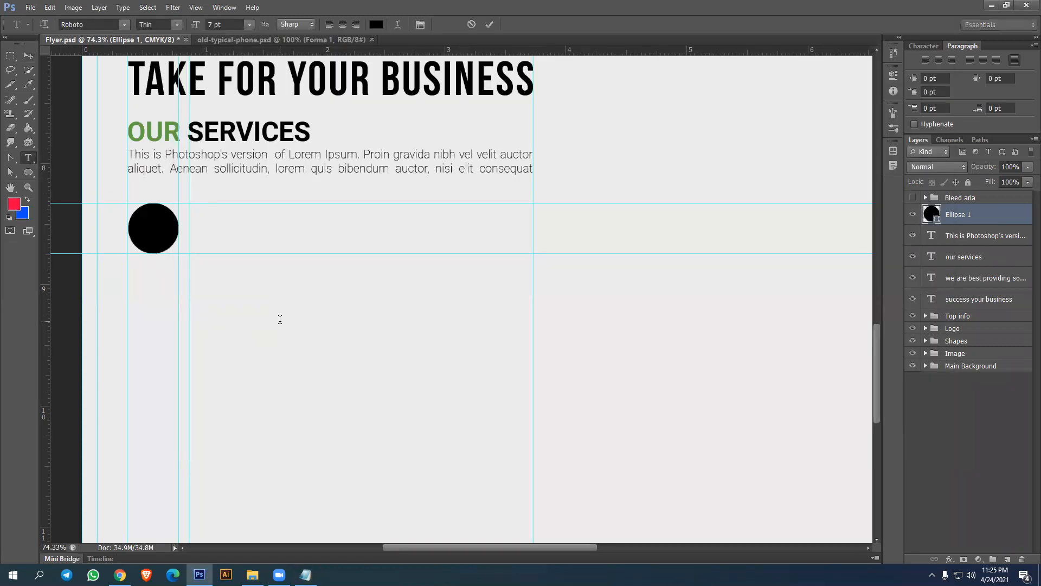
type("graphic design")
Format the "graphic design" text as Roboto Bold, All Caps, at 8 pt
key("ctrl+a")
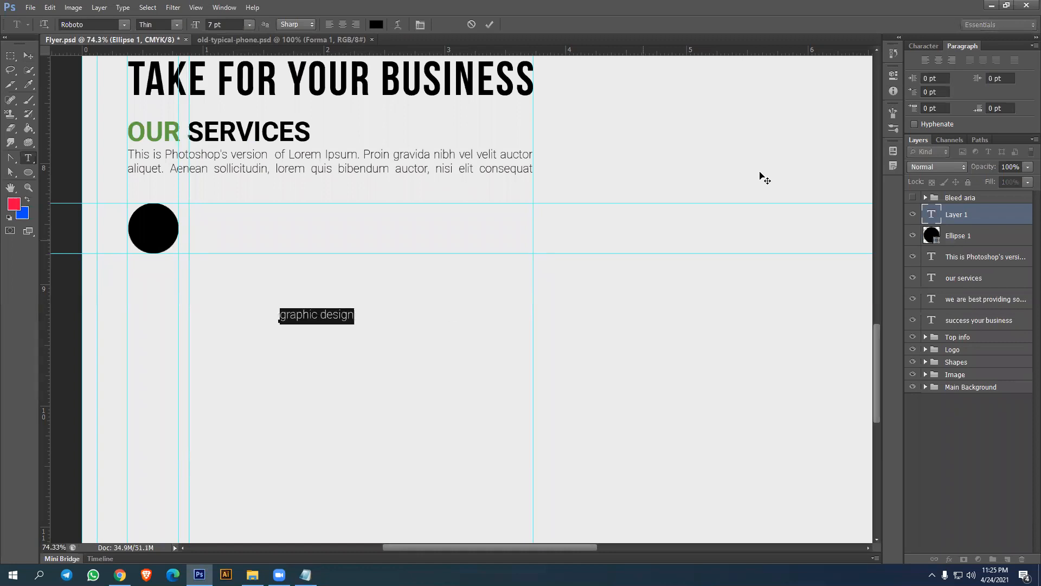
left_click(924, 46)
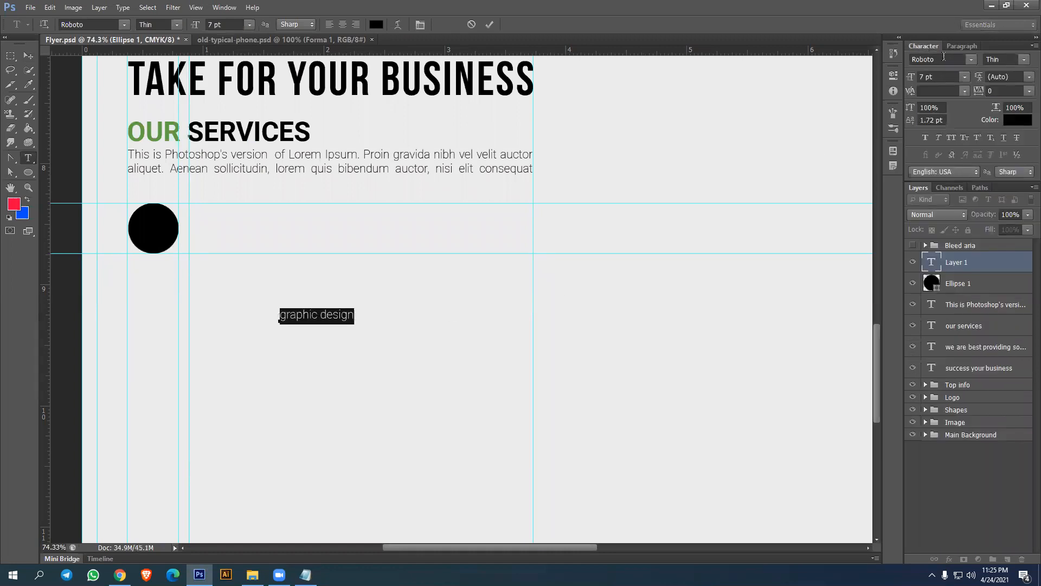
left_click(1023, 63)
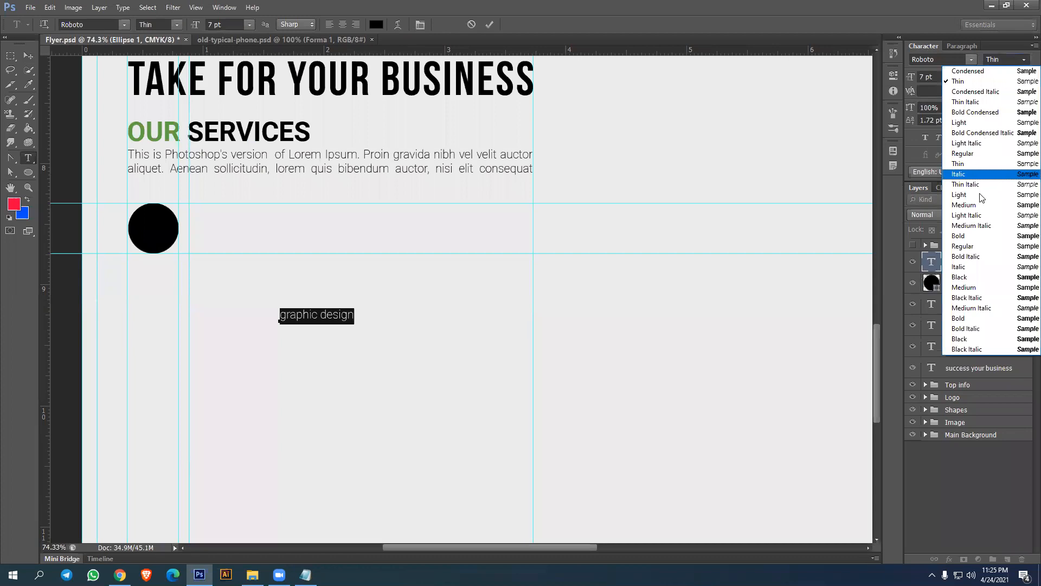
left_click(970, 233)
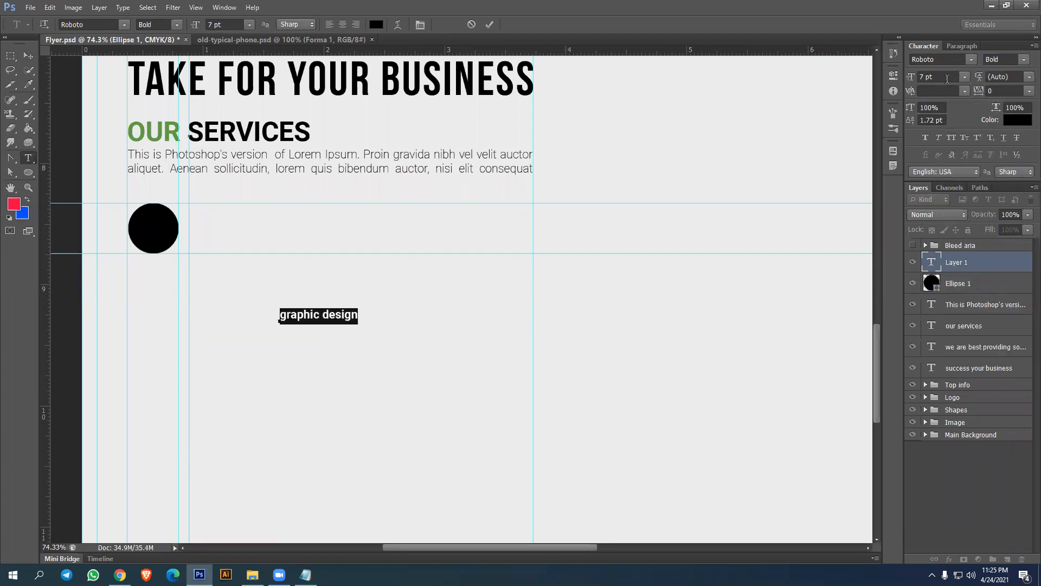
left_click(952, 135)
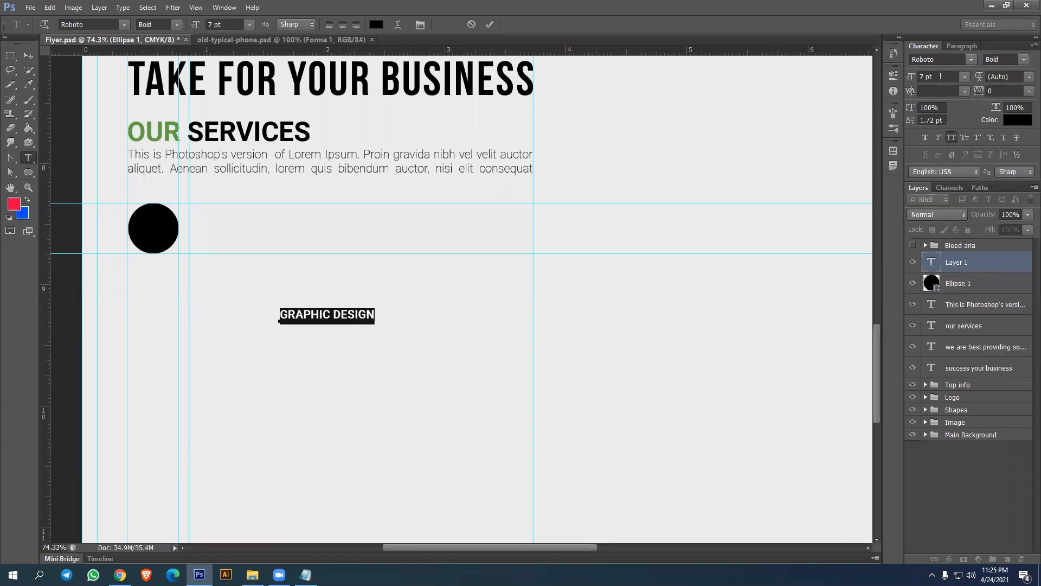
left_click(920, 77)
key("Up")
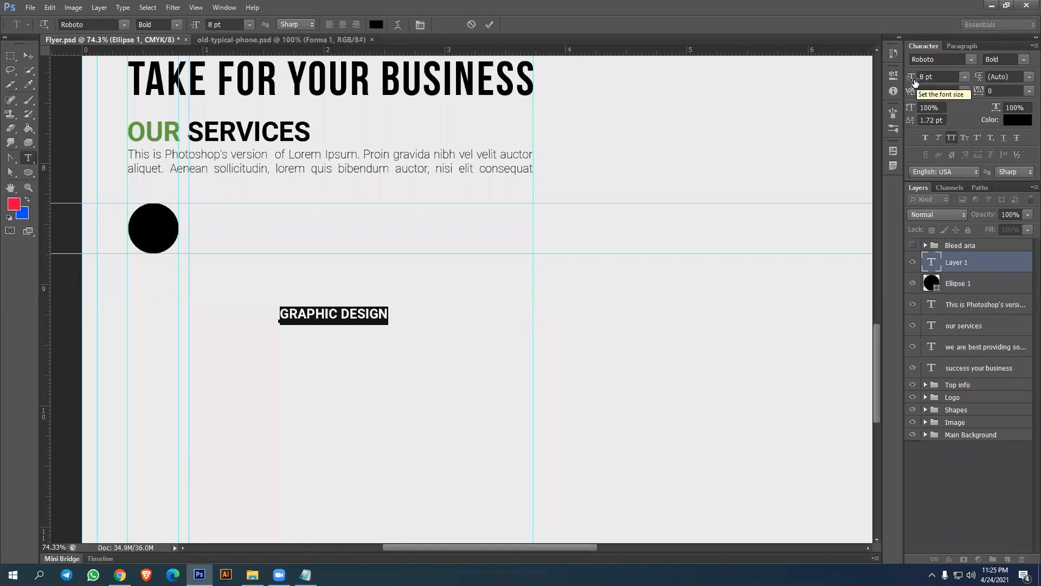
Move the "graphic design" title beside the circle, aligned to the text-start guide and the circle's top guide
left_click(28, 55)
left_click_drag(286, 316, 204, 209)
key("Right")
key("Right")
key("Right")
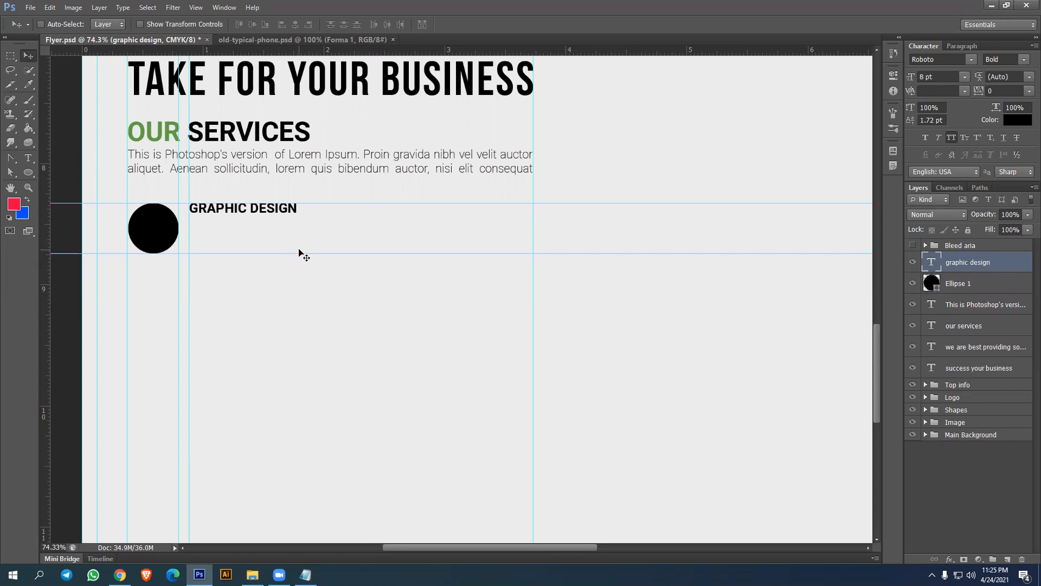
Duplicate the Lorem Ipsum paragraph under the "graphic design" title and narrow the copy's text box to the right-hand column guide
left_click(966, 307)
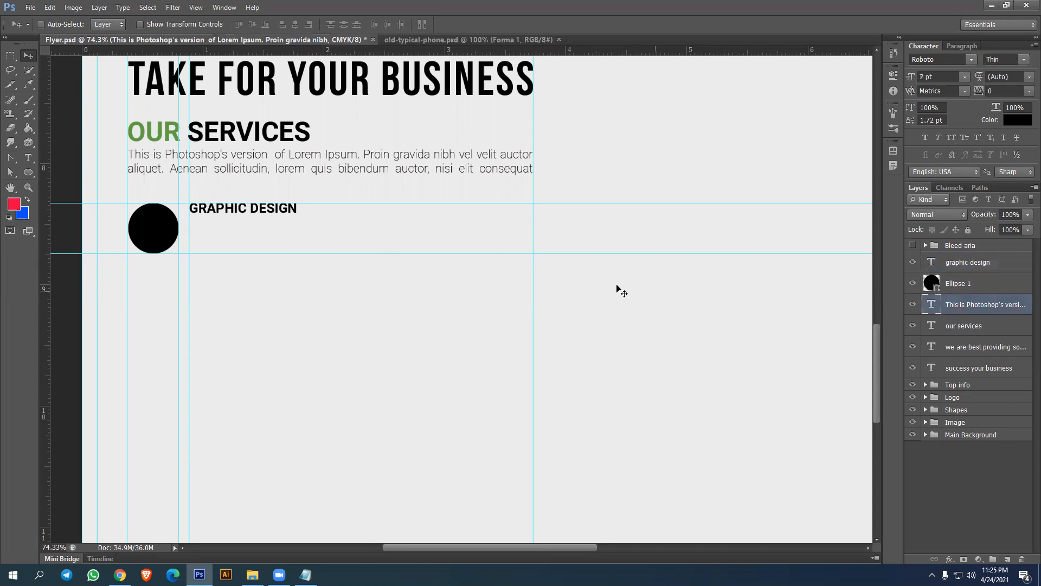
left_click_drag(349, 169, 366, 239)
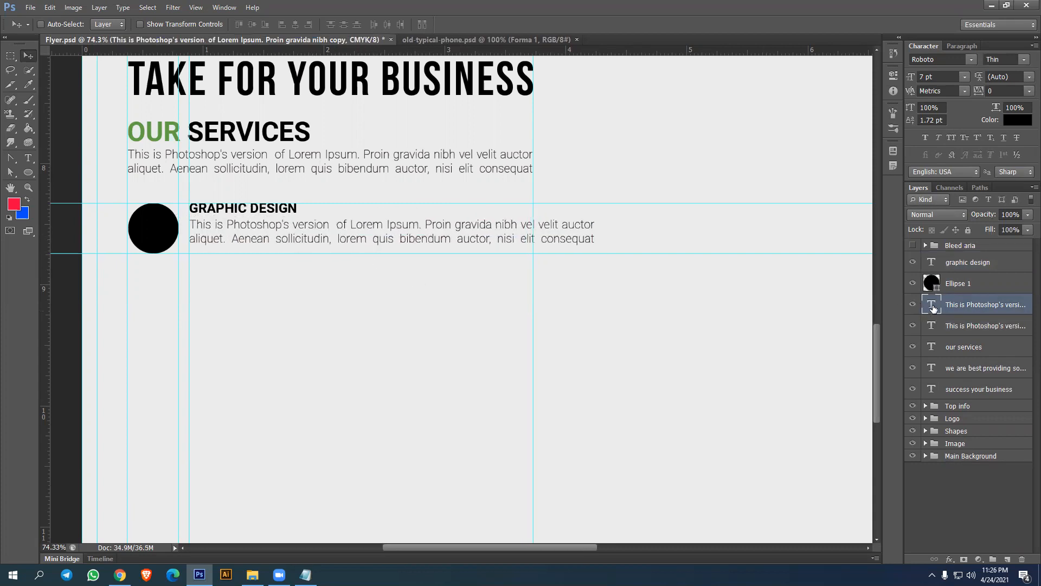
double_click(931, 304)
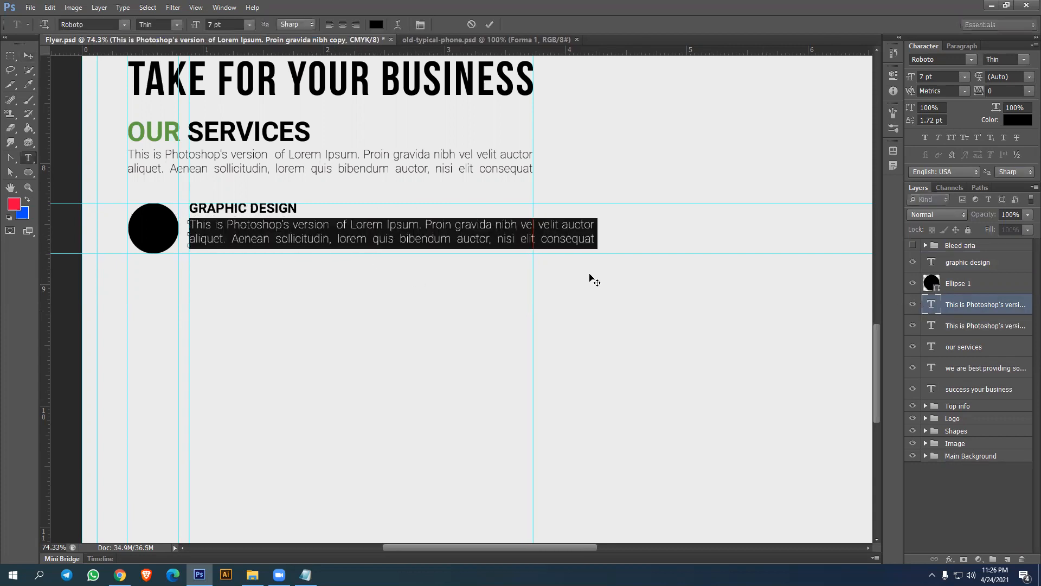
left_click(28, 55)
double_click(933, 305)
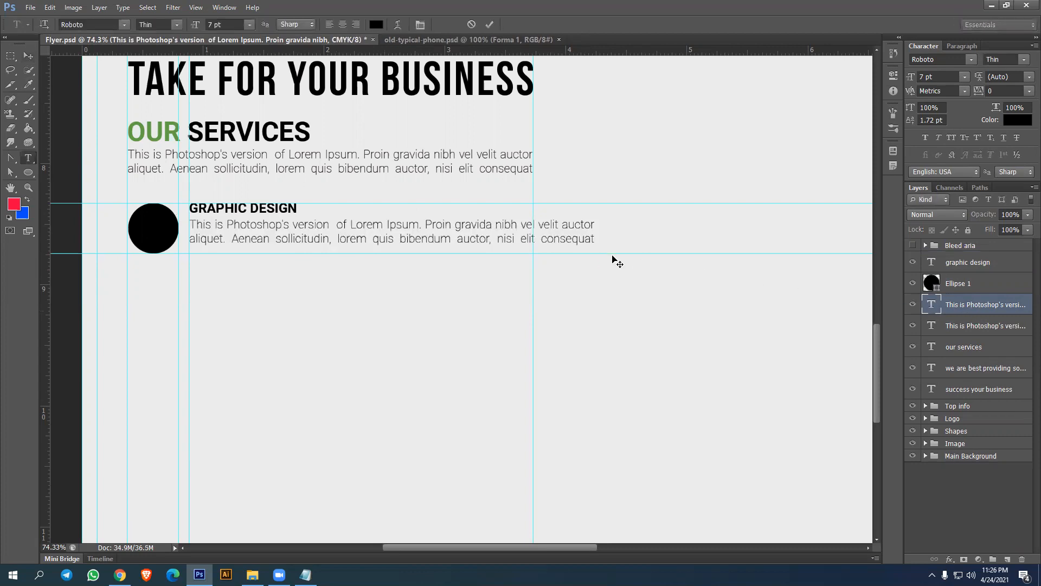
left_click(595, 233)
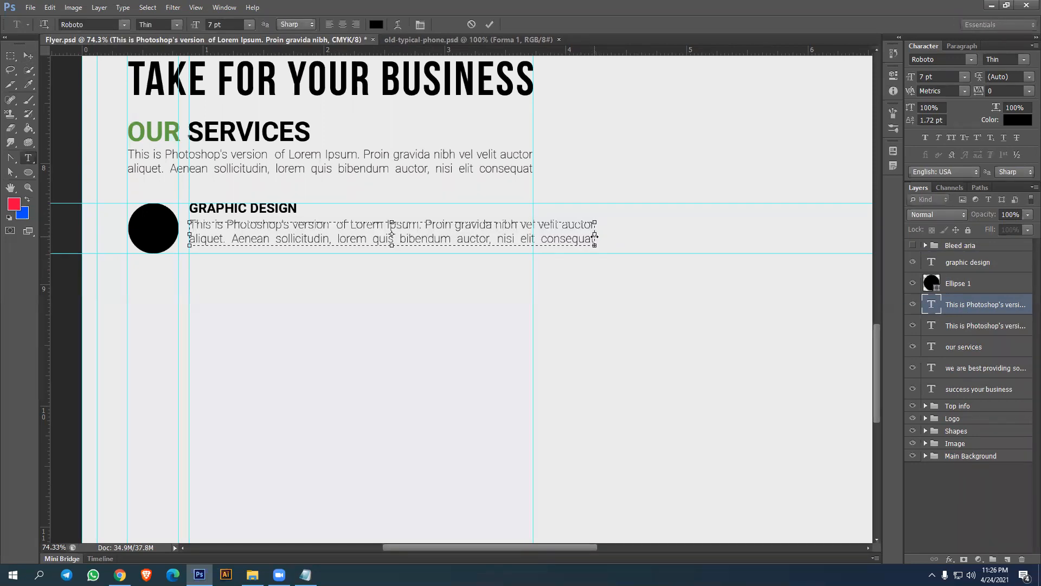
left_click_drag(578, 238, 533, 234)
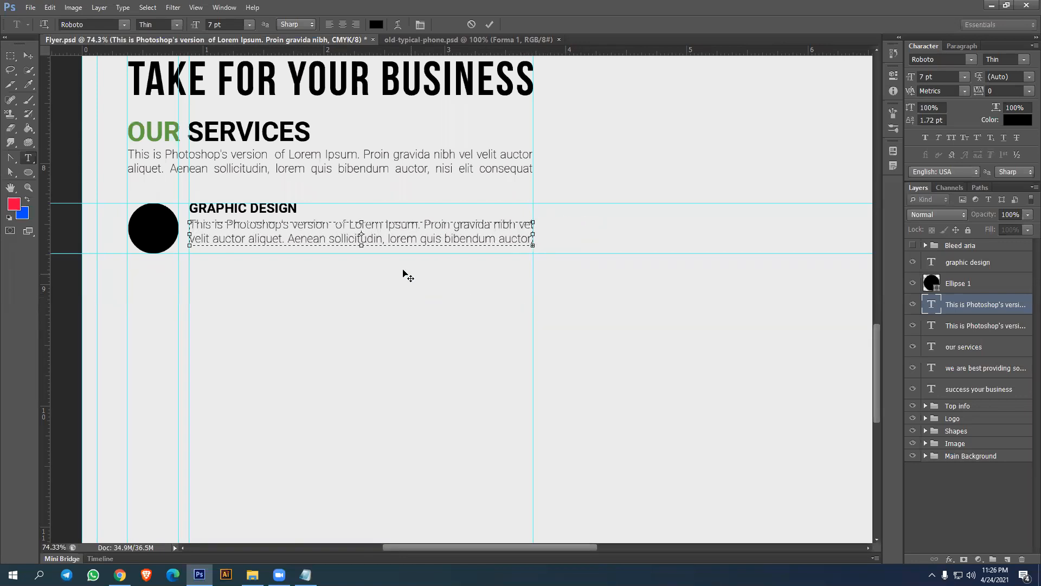
Finish the paragraph edit, set the GRAPHIC DESIGN heading's size to 9 pt and nudge it slightly down
left_click(28, 55)
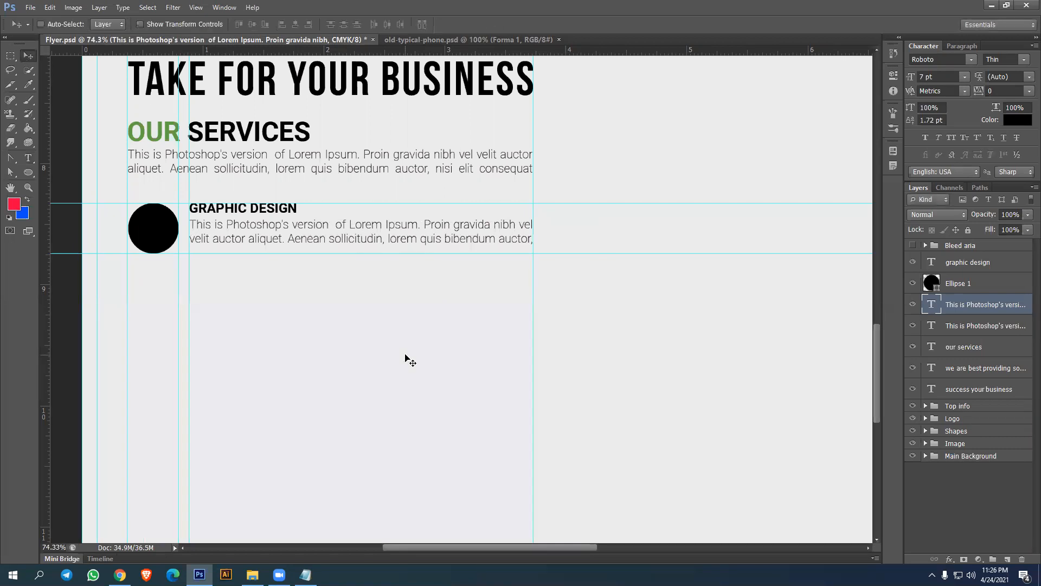
left_click(968, 265)
left_click(938, 78)
key("Up")
key("Return")
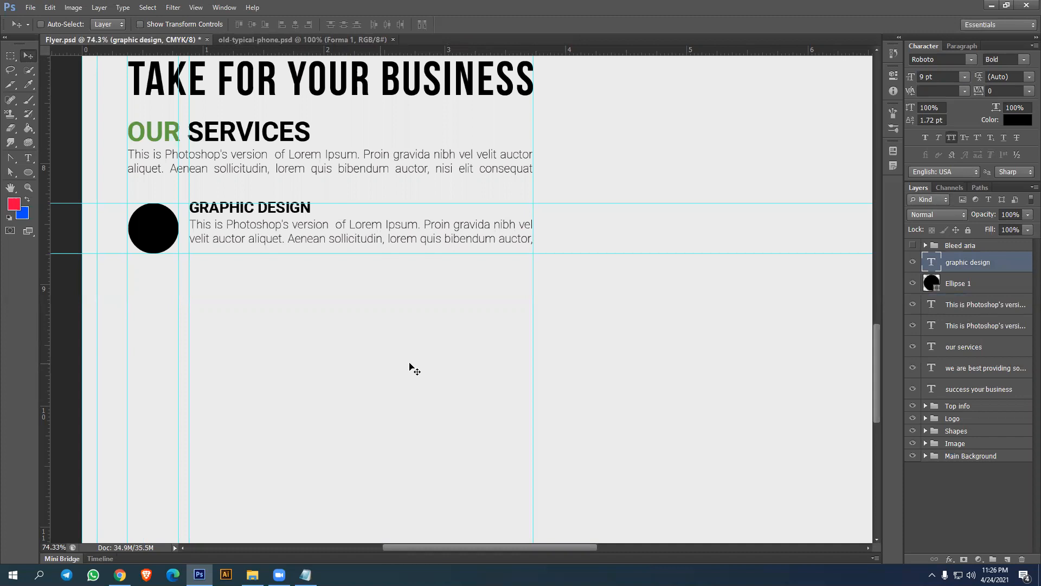
key("Down")
key("Down")
key("Down")
key("Down")
key("Down")
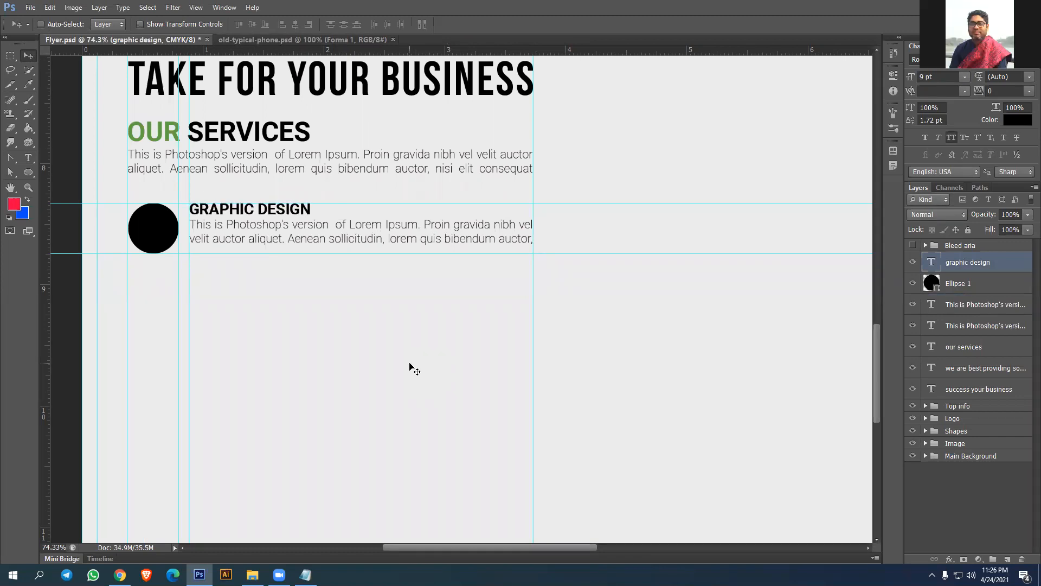
Nudge the description paragraph under the GRAPHIC DESIGN heading slightly down
left_click(976, 314)
key("Down")
key("Down")
key("Down")
key("Down")
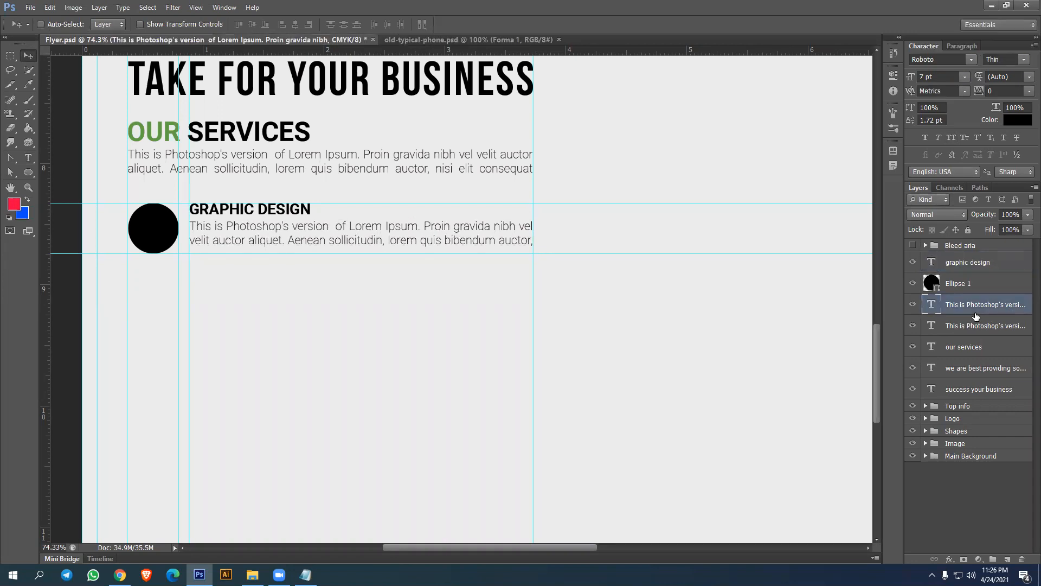
Group the graphic design heading and its description paragraph, and name the group "text"
left_click(987, 263, "ctrl")
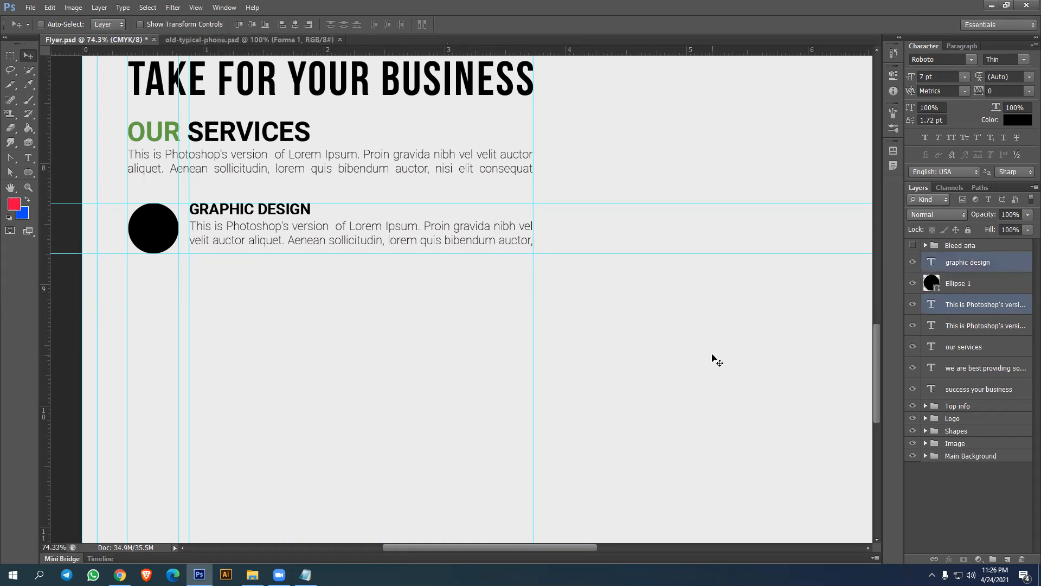
key("ctrl+g")
double_click(961, 258)
type("text")
key("Return")
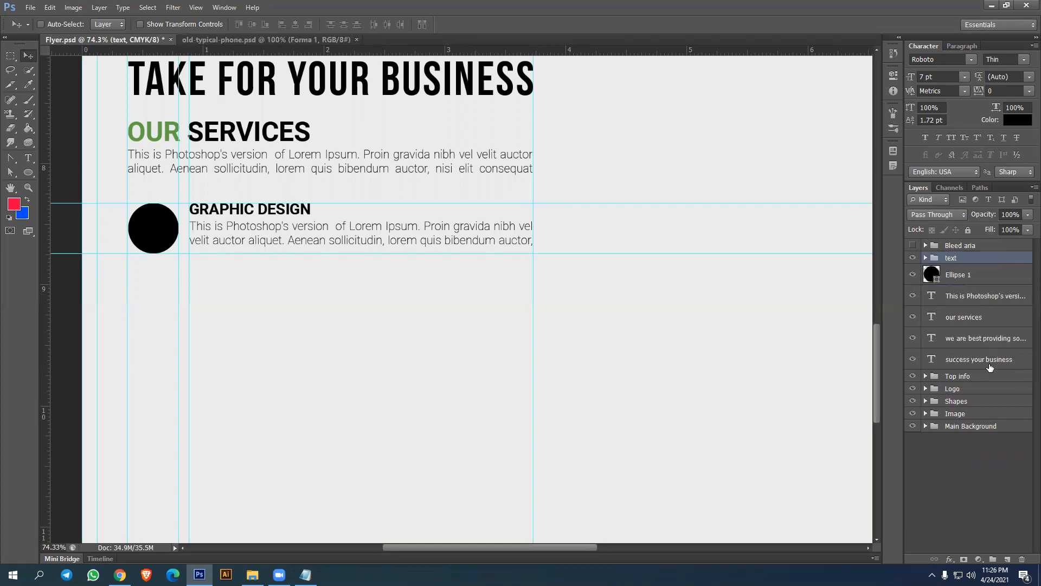
Group the text group with the Ellipse 1 circle and name the new group "Graphic design"
left_click(972, 277, "ctrl")
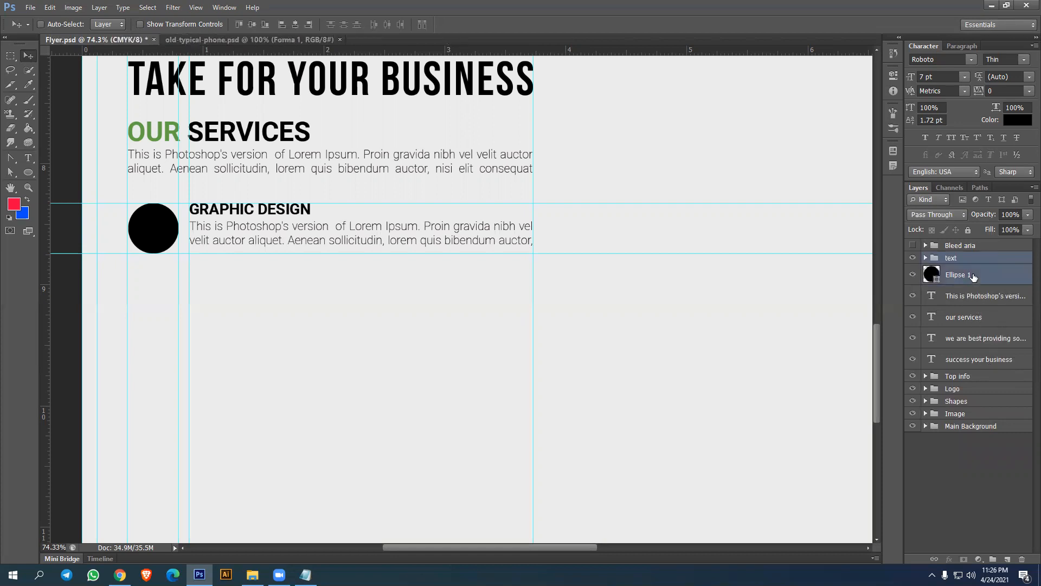
key("ctrl+g")
double_click(961, 259)
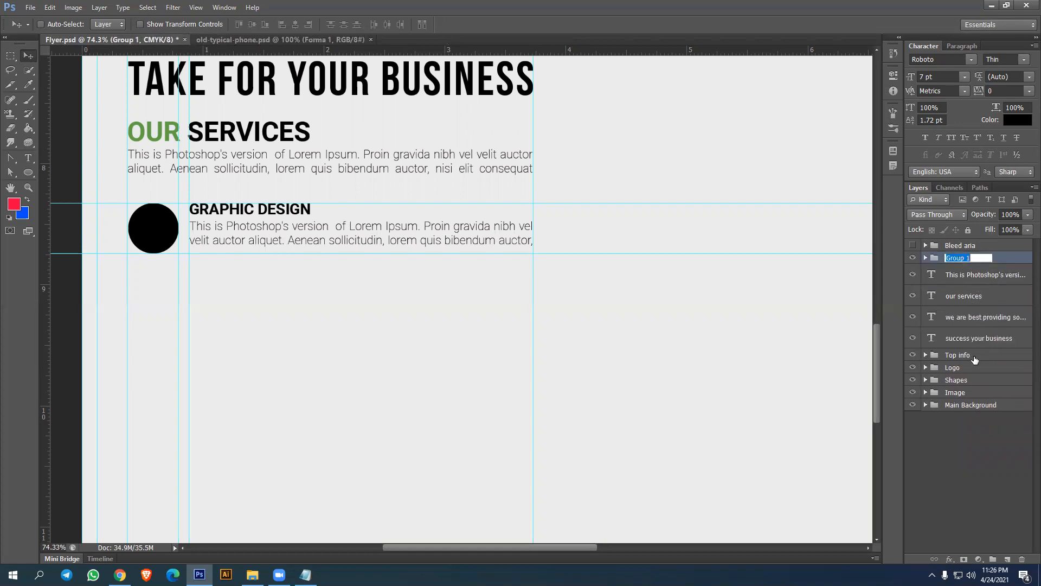
type("Graphic design")
key("Return")
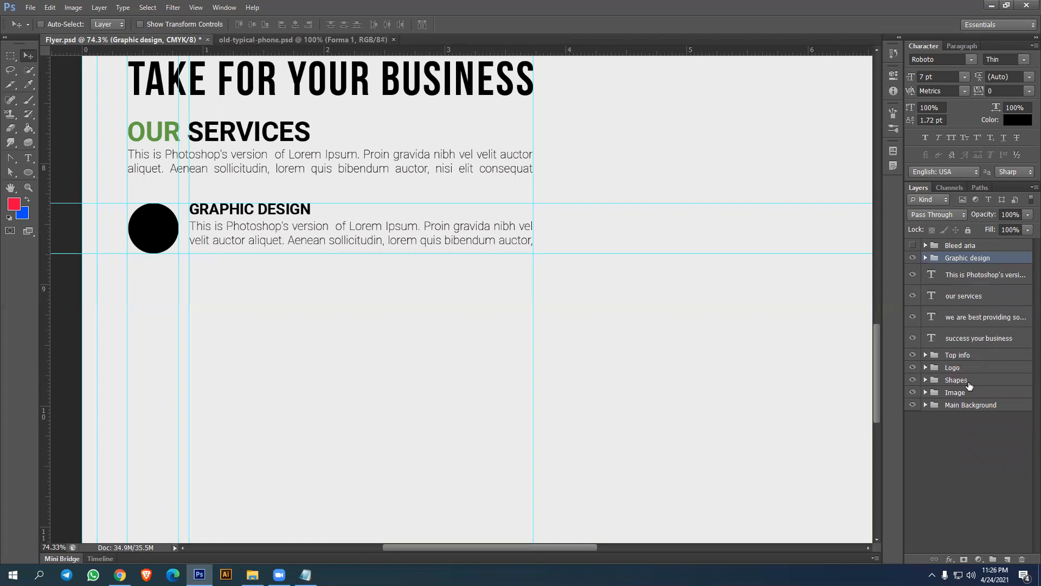
Nest the Graphic design group inside a new parent group named "Left text"
key("ctrl+g")
double_click(957, 258)
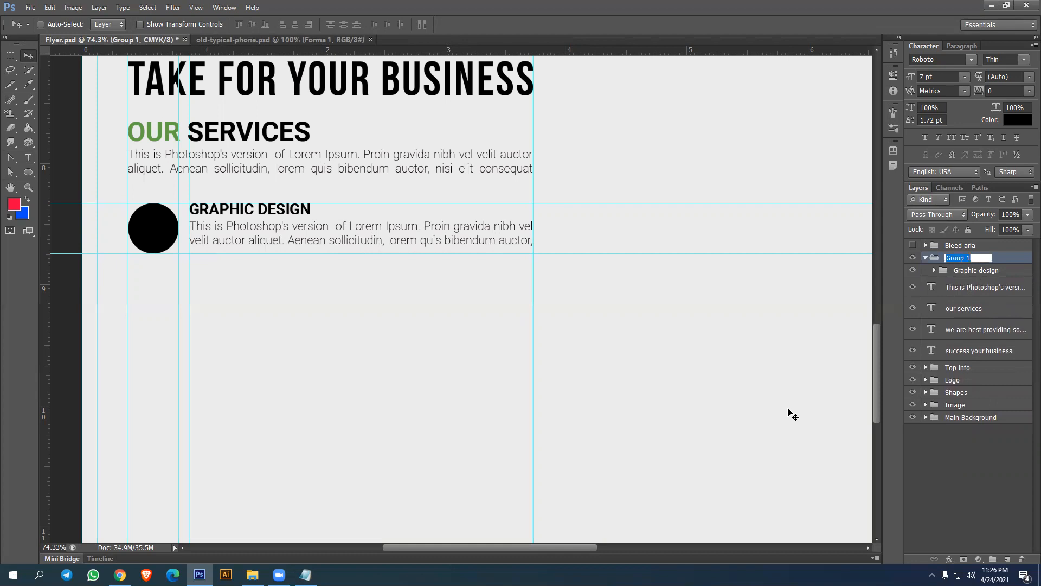
type("Left text")
key("Return")
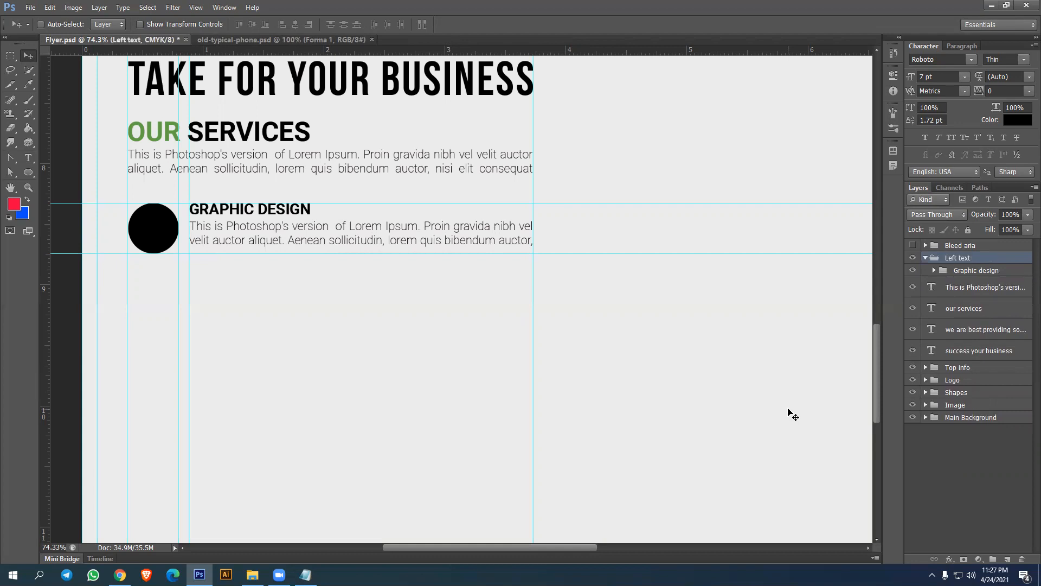
Align the vertical centers of the text group and the circle inside the Graphic design group
left_click(934, 270)
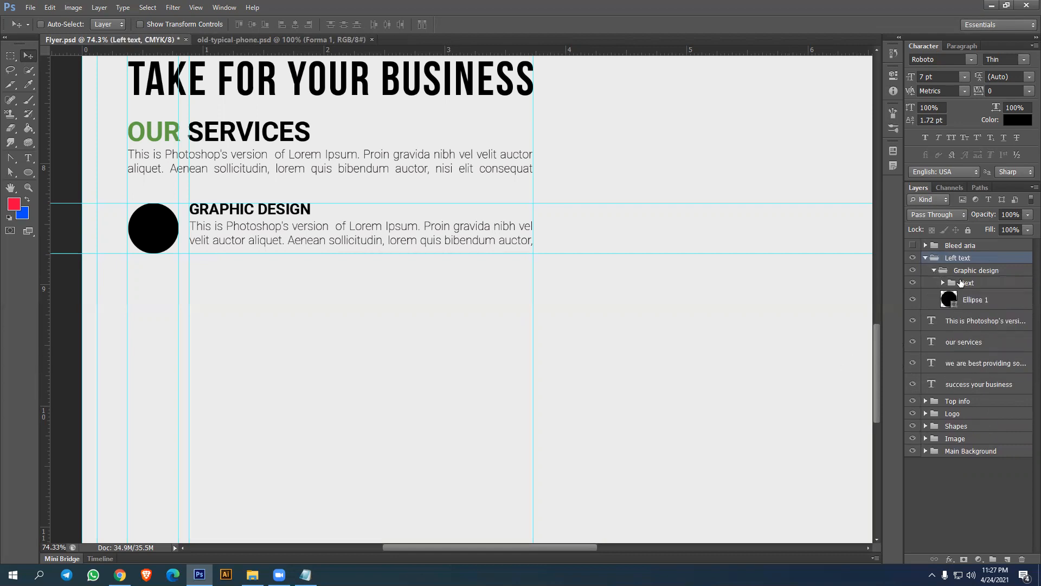
left_click(994, 284)
left_click(990, 301, "shift")
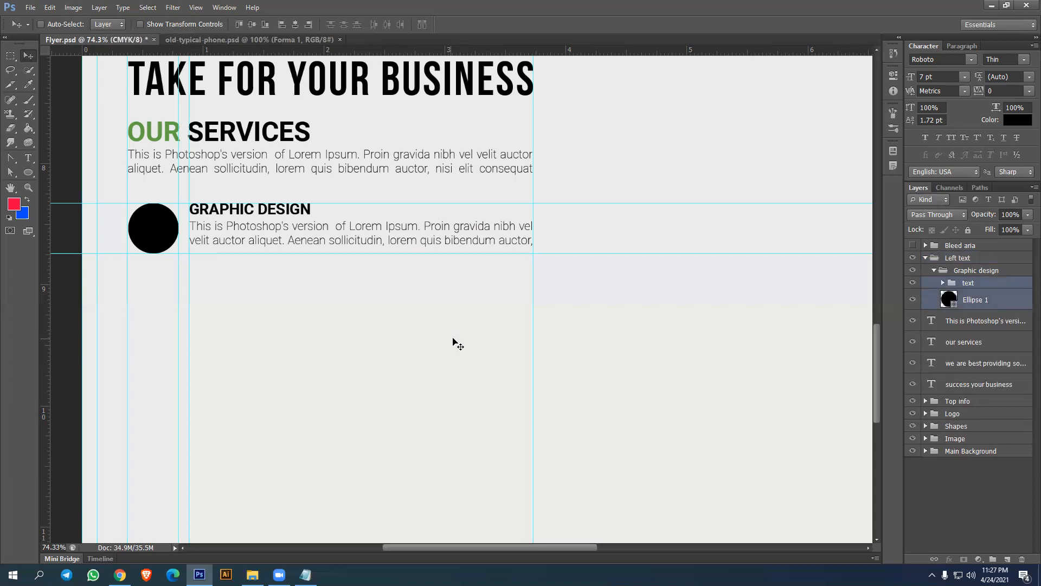
left_click(251, 24)
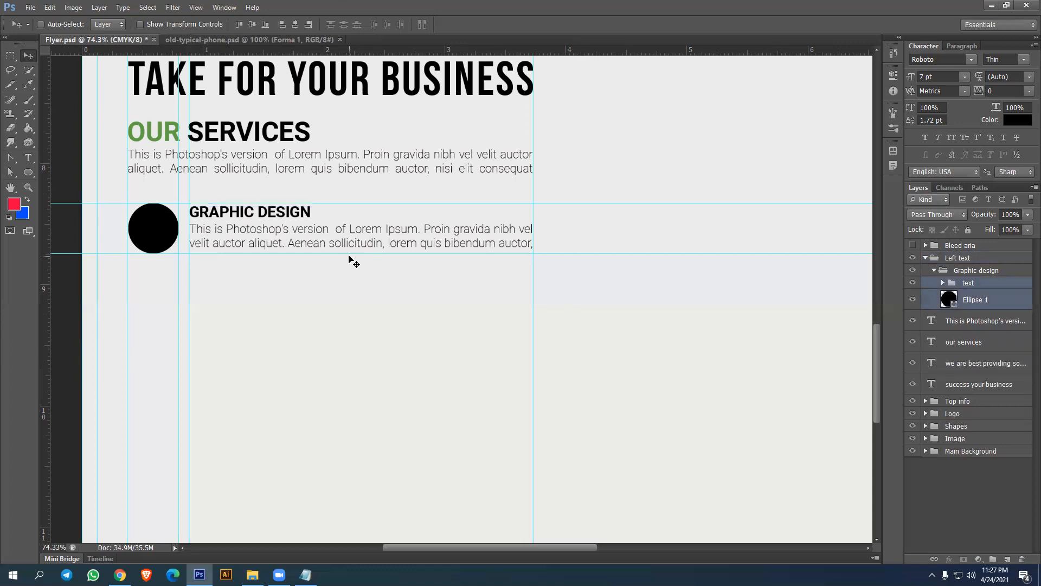
scroll(469, 337, "down", 2)
scroll(477, 337, "up", 3)
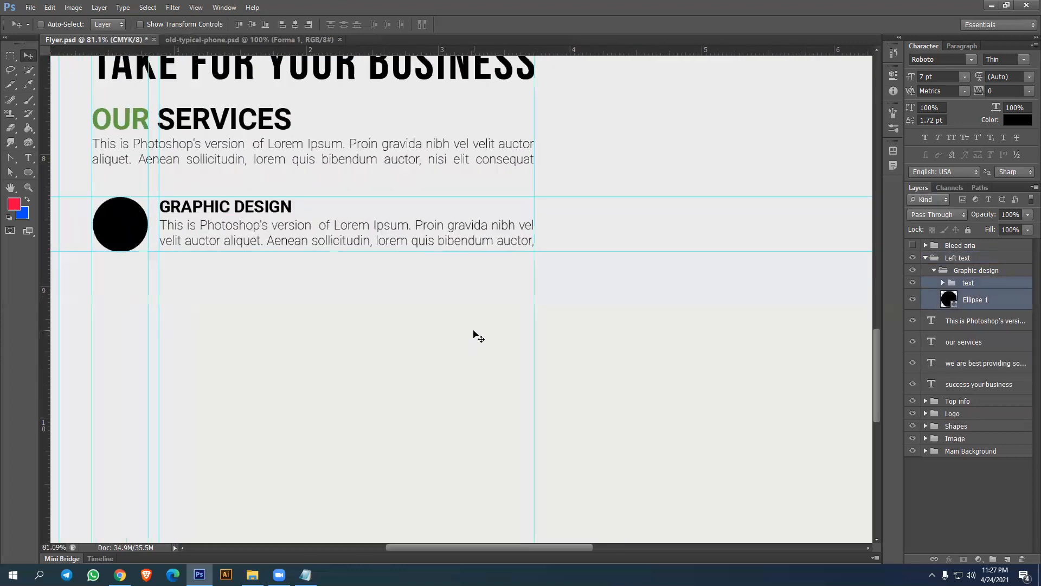
left_click_drag(304, 311, 429, 305)
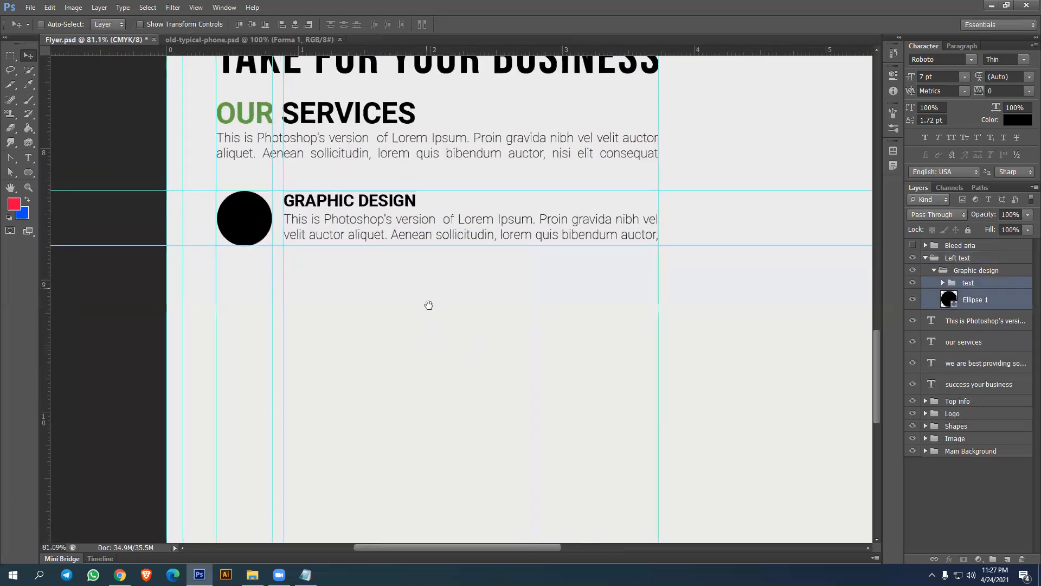
Collapse the Graphic design group and duplicate it four times
left_click(934, 270)
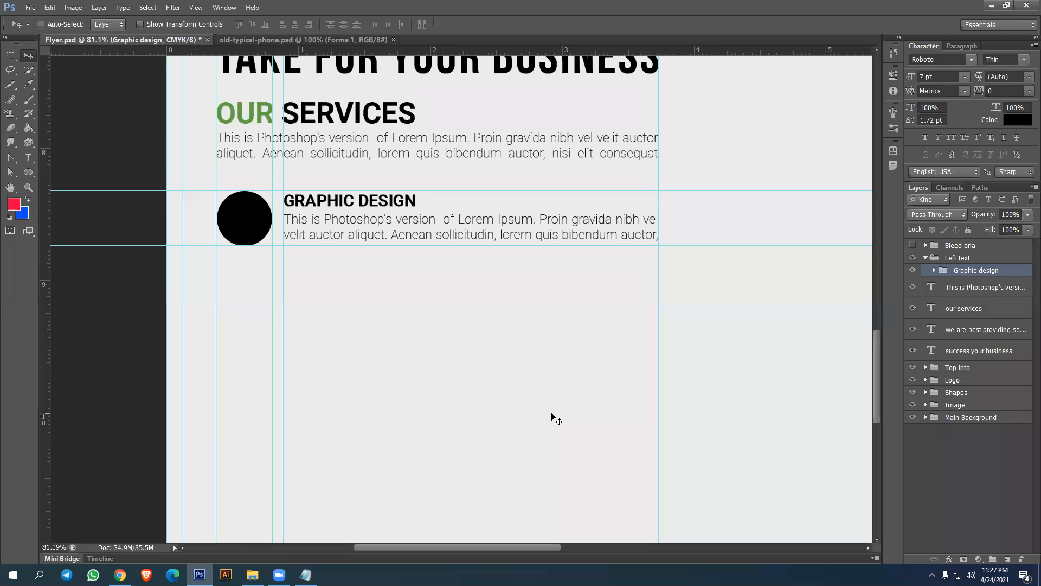
key("ctrl+j")
key("ctrl+j")
key("ctrl+j")
key("ctrl+j")
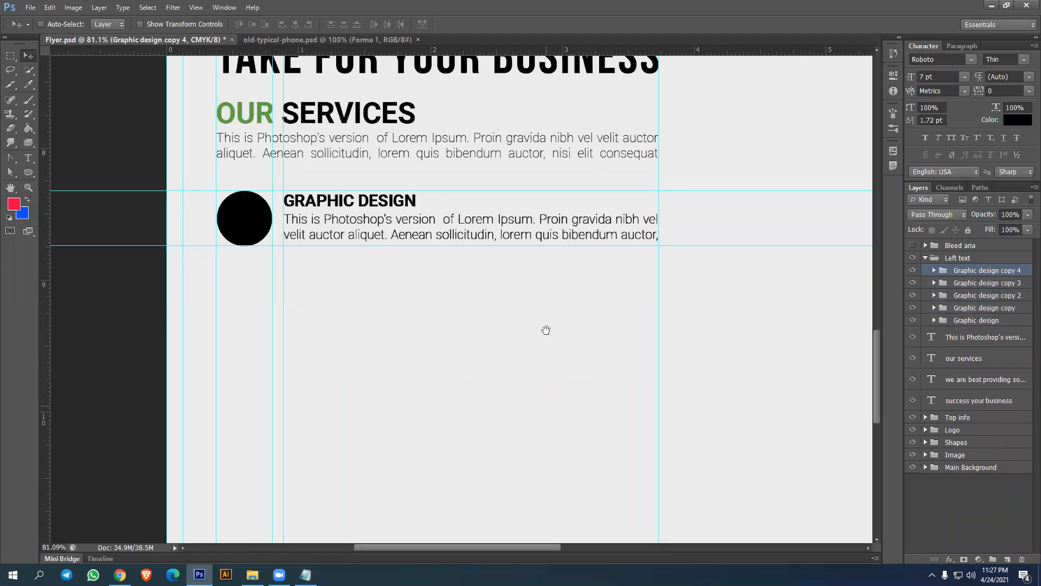
Delete the original Graphic design group, keeping only its four copies
scroll(546, 243, "down", 3)
scroll(545, 244, "down", 1)
scroll(544, 275, "up", 2)
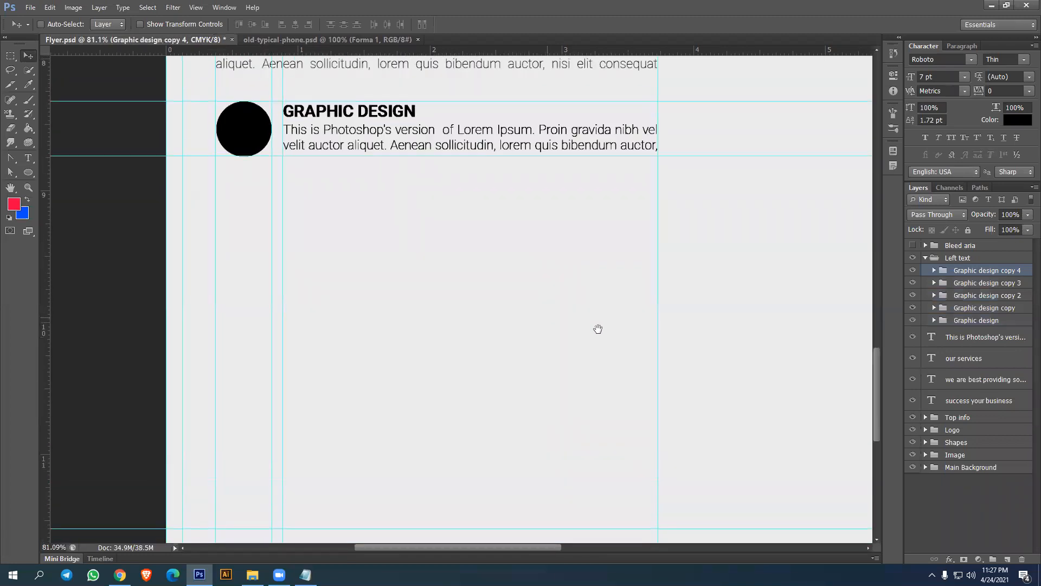
left_click(987, 321)
key("Delete")
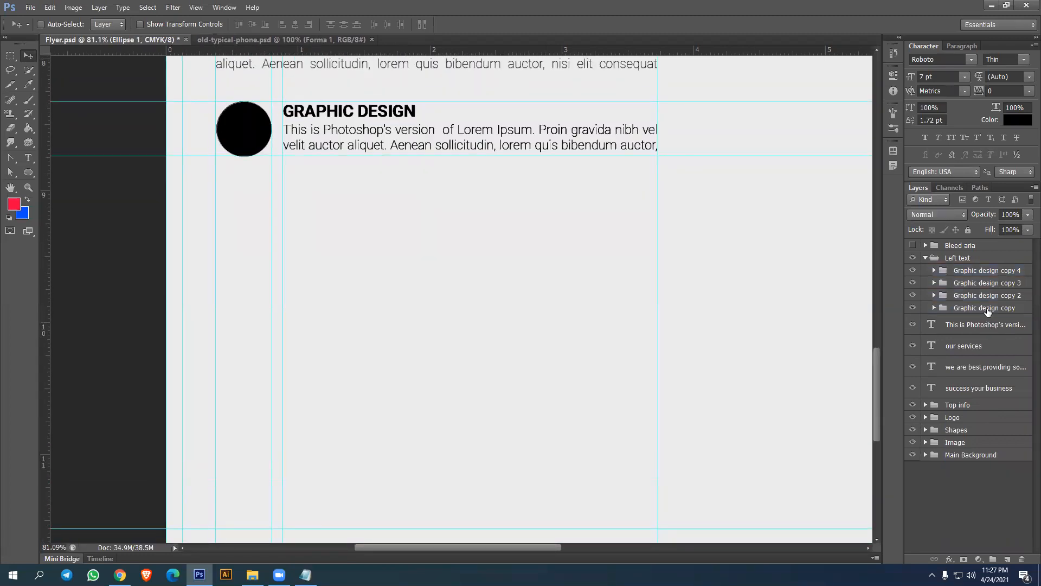
Move the lowest-stacked group, Graphic design copy, straight down so it forms the last row of the services list
key("shift+Down")
key("shift+Down")
key("shift+Down")
key("shift+Down")
key("shift+Down")
key("shift+Down")
key("shift+Down")
key("shift+Down")
key("shift+Down")
key("shift+Down")
key("shift+Down")
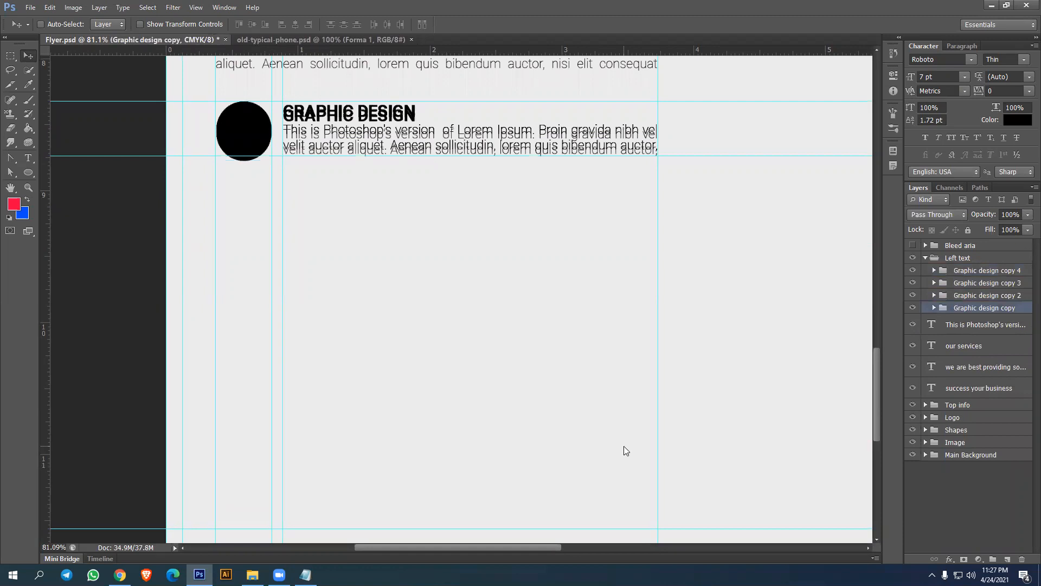
key("shift+Down")
key("shift+Down")
key("shift+Down")
key("shift+Down")
key("shift+Down")
key("shift+Down")
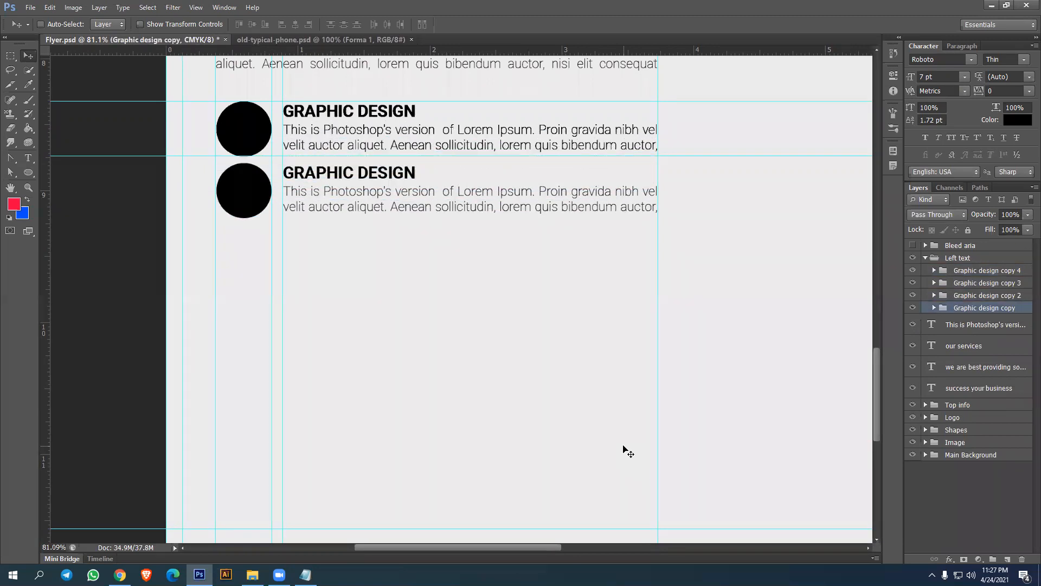
left_click_drag(388, 203, 470, 383)
scroll(470, 383, "down", 3)
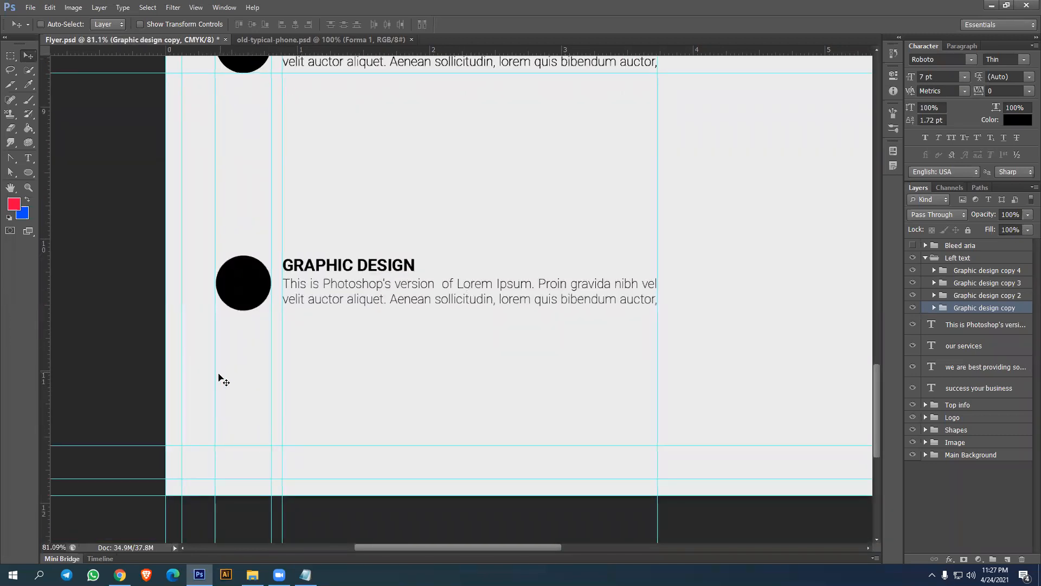
left_click_drag(352, 291, 353, 314)
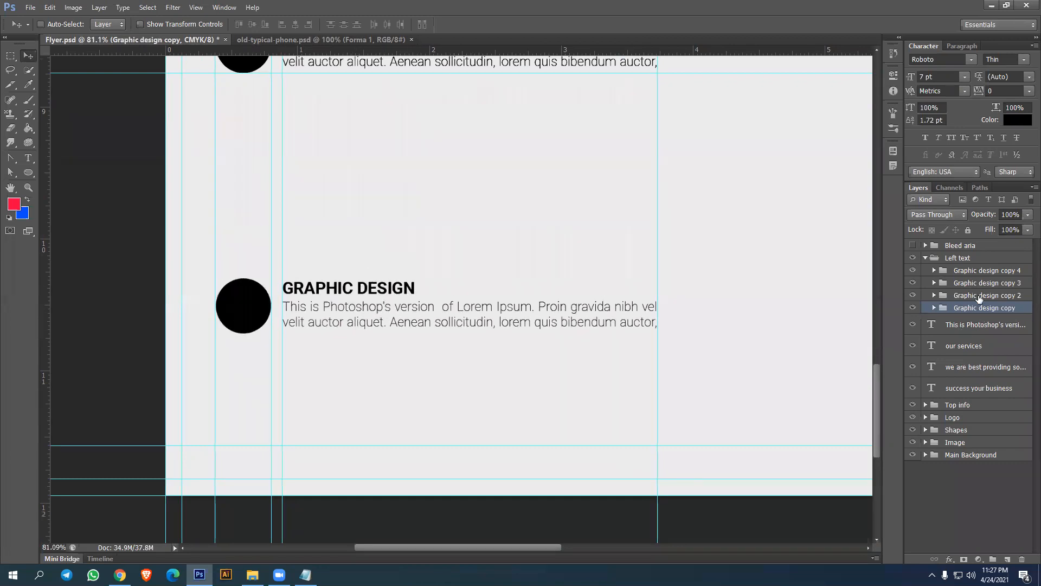
Distribute the four Graphic design copies evenly by their vertical centers between the first and last rows
left_click(992, 272, "shift")
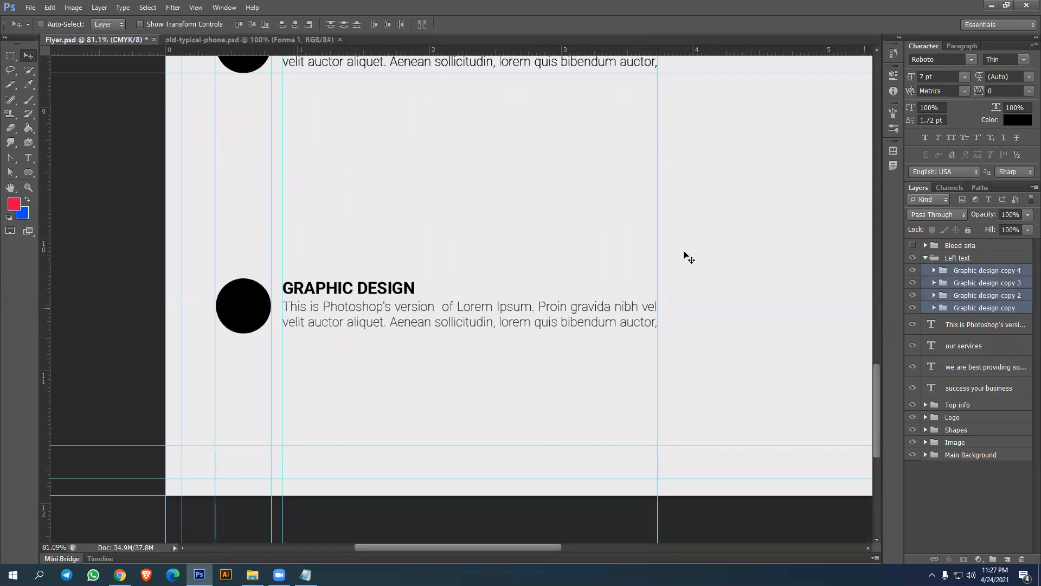
left_click(344, 26)
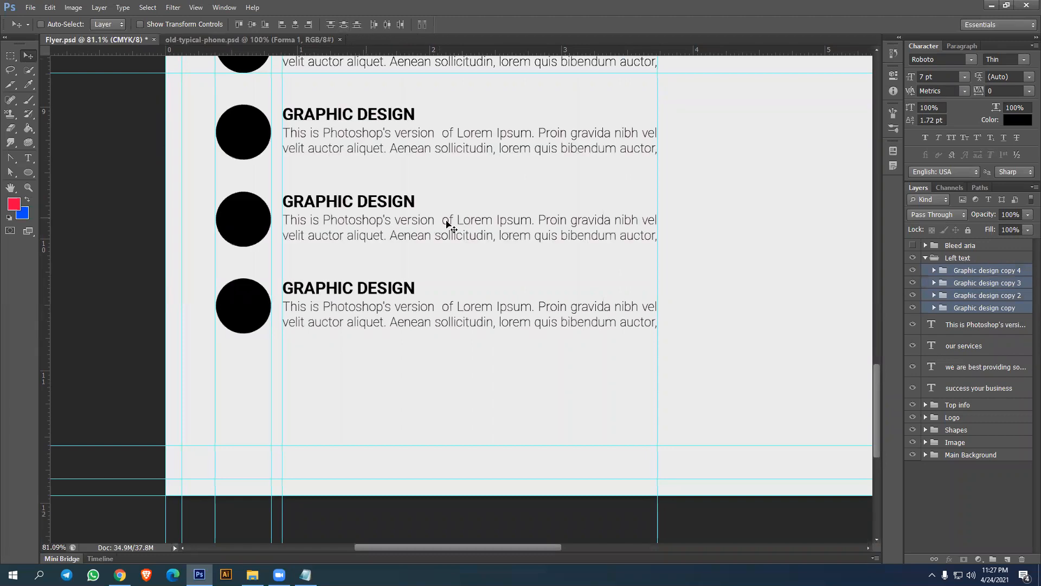
left_click_drag(467, 260, 464, 271)
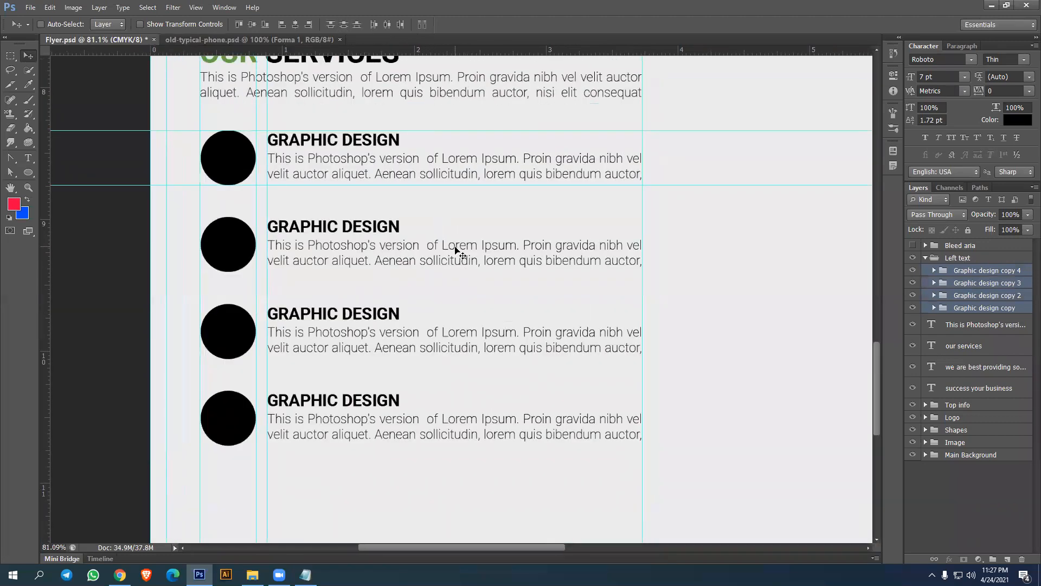
scroll(455, 248, "down", 5)
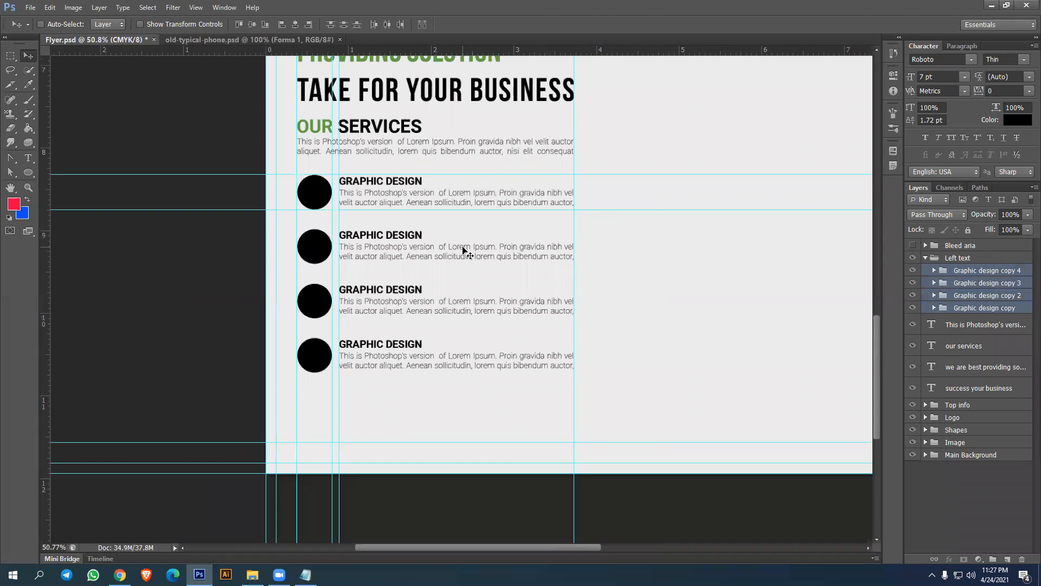
scroll(477, 247, "up", 2)
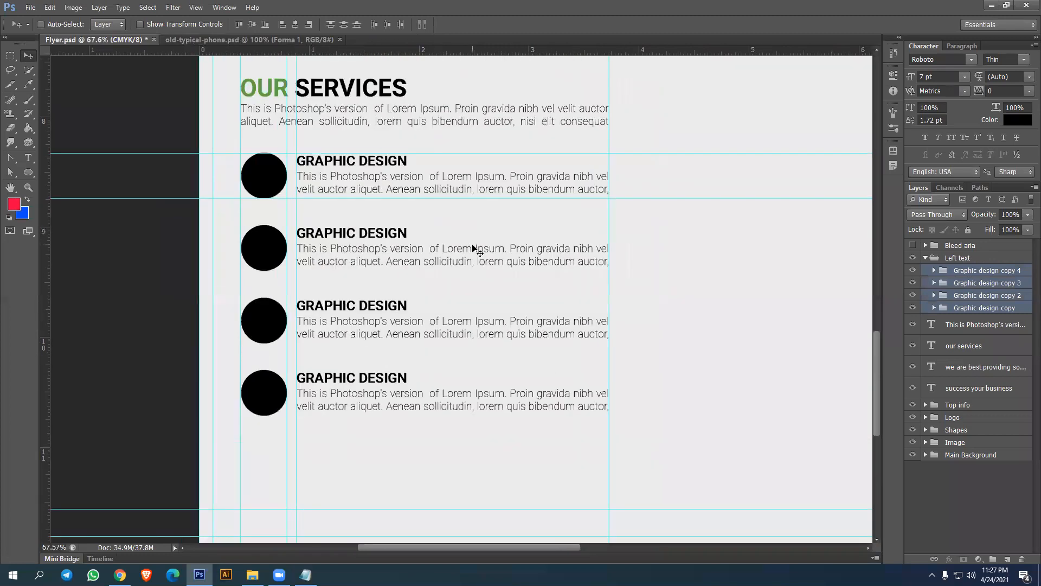
Rename the Graphic design copy 4 group as "Graphic design"
left_click(986, 274)
double_click(998, 271)
left_click_drag(999, 269, 1029, 274)
key("BackSpace")
key("Return")
Select the Graphic design copy 3 group, switch to Text.txt in Notepad and copy the service name "digital marketing"
left_click(997, 282)
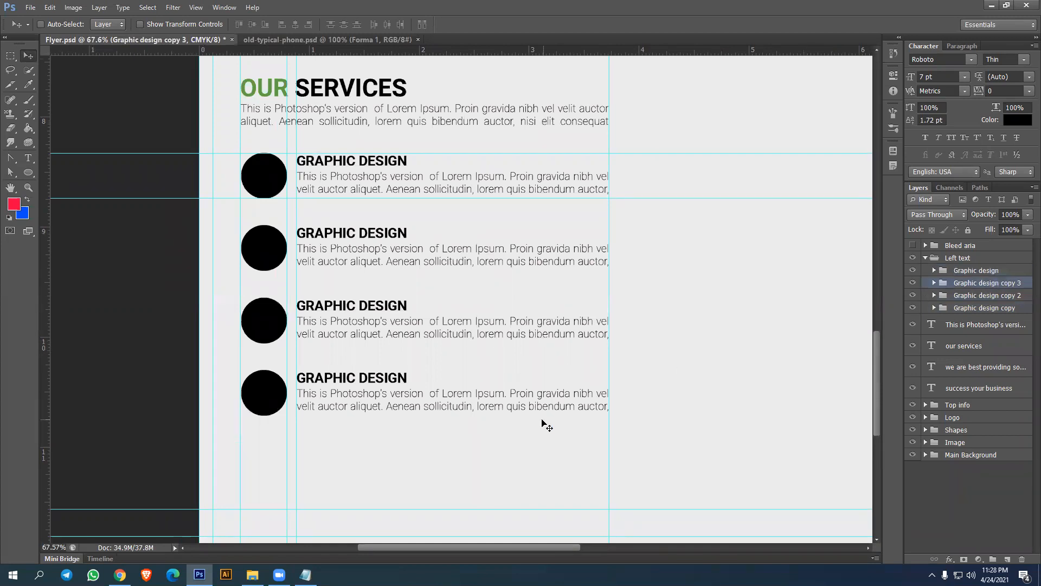
left_click(305, 574)
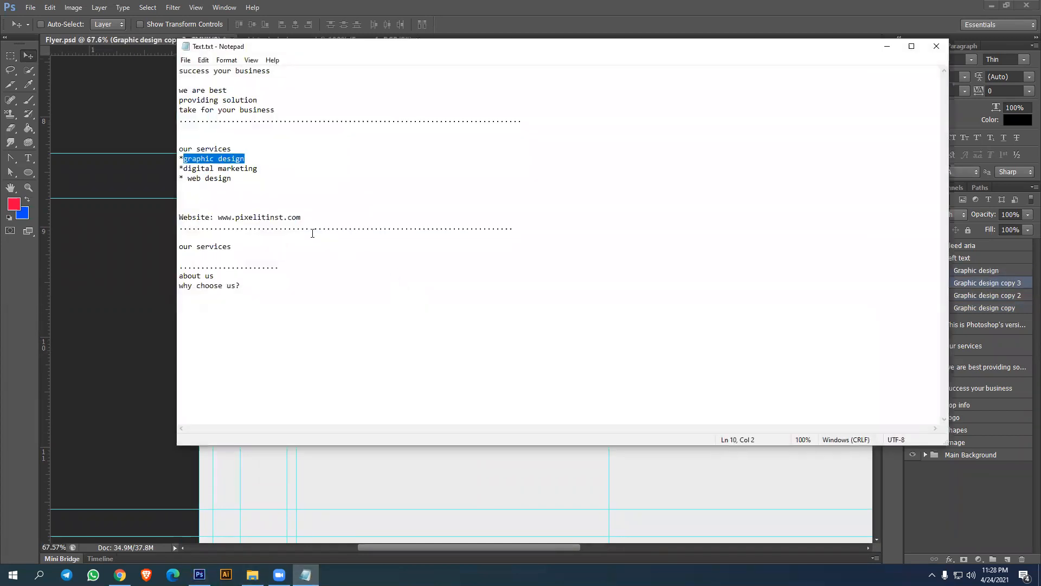
mouse_move(183, 168)
left_mouse_down()
mouse_move(259, 168)
mouse_move(185, 167)
left_mouse_up()
key("ctrl+c")
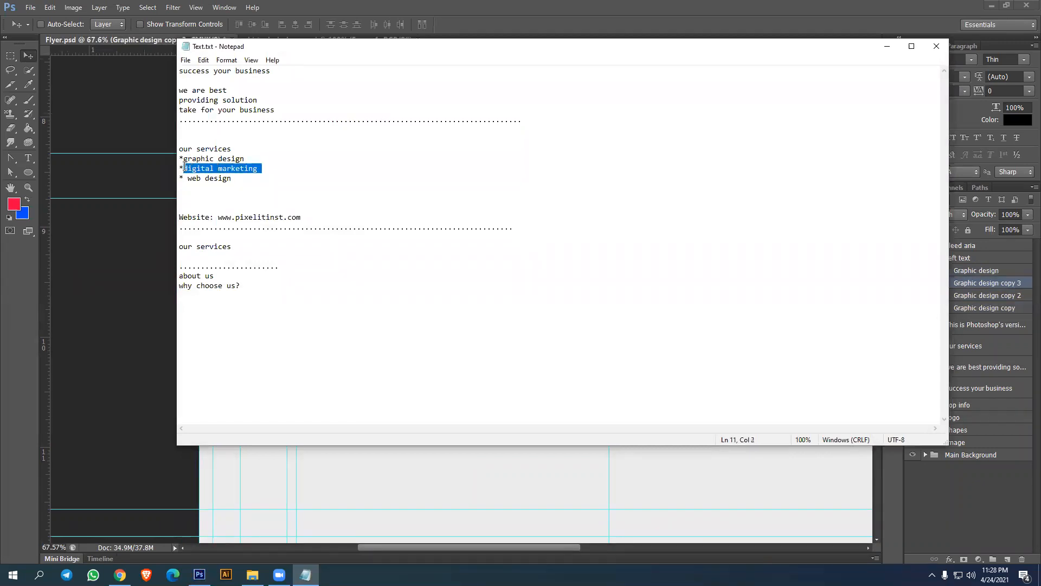
Return to Photoshop and rename the Graphic design copy 3 group as "Digital marketing" using the copied text
key("alt+Tab")
double_click(989, 282)
key("ctrl+v")
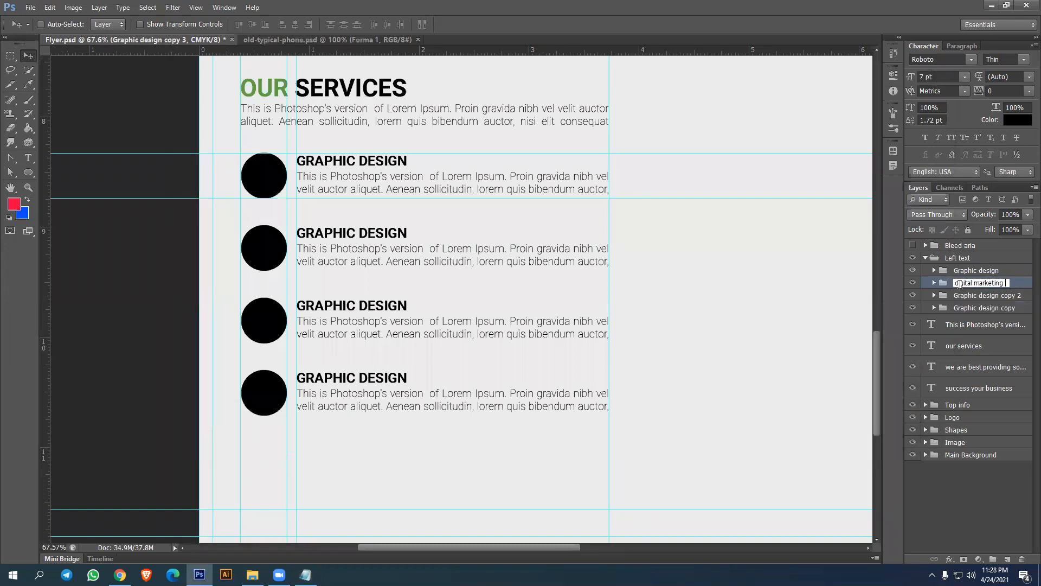
key("BackSpace")
type("D")
left_click(979, 330)
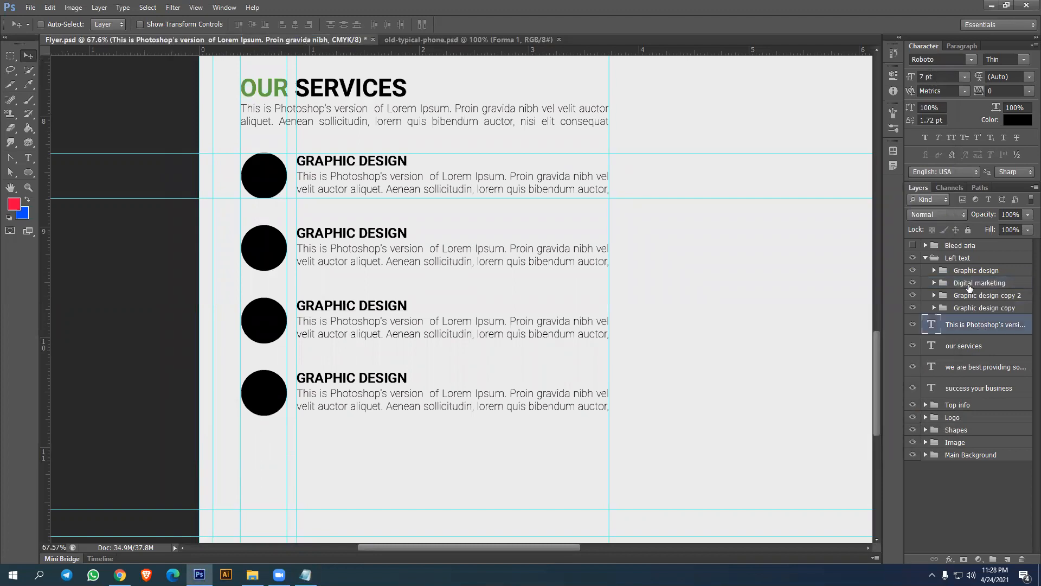
Replace the heading text inside the Digital marketing group with "DIGITAL MARKETING" and collapse the group
left_click(950, 288)
left_click(934, 283)
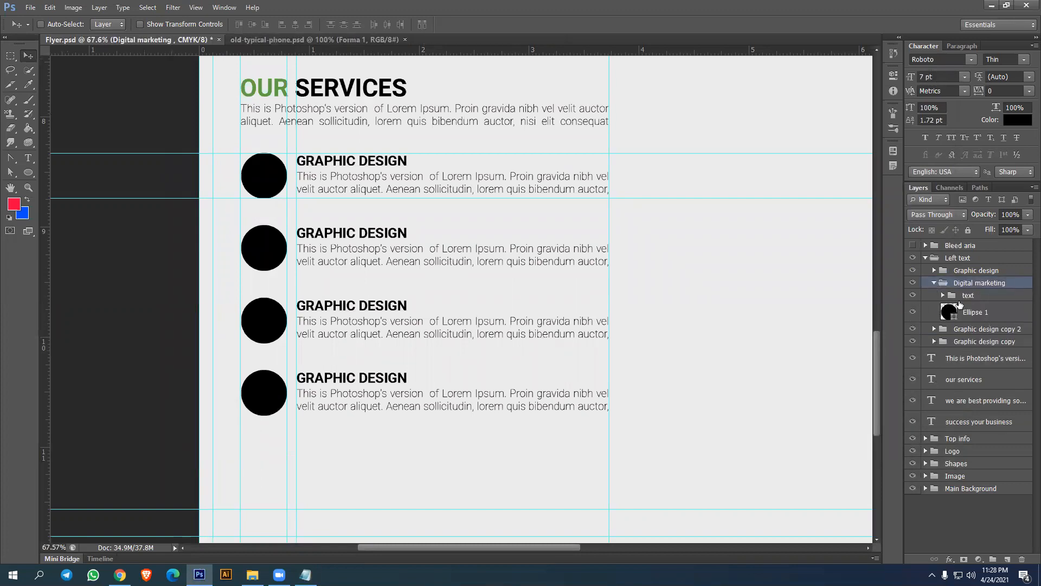
left_click(943, 297)
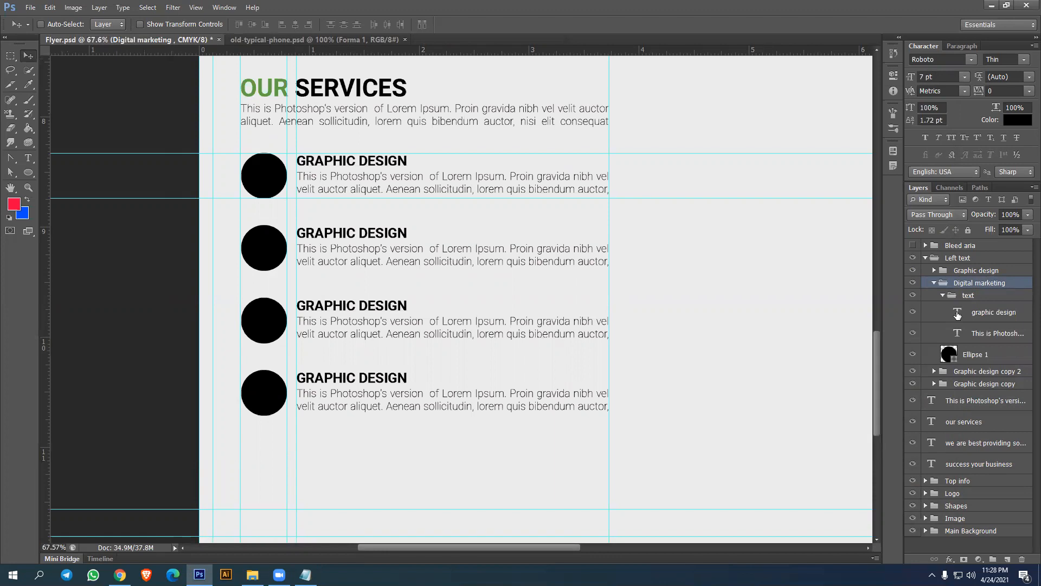
double_click(957, 313)
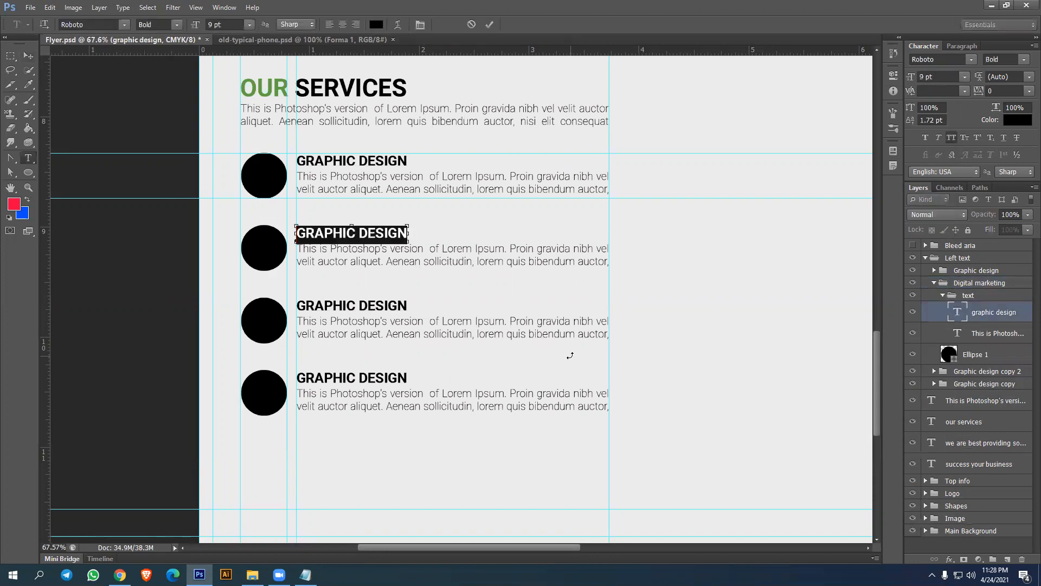
type("DIGITAL MARKETING")
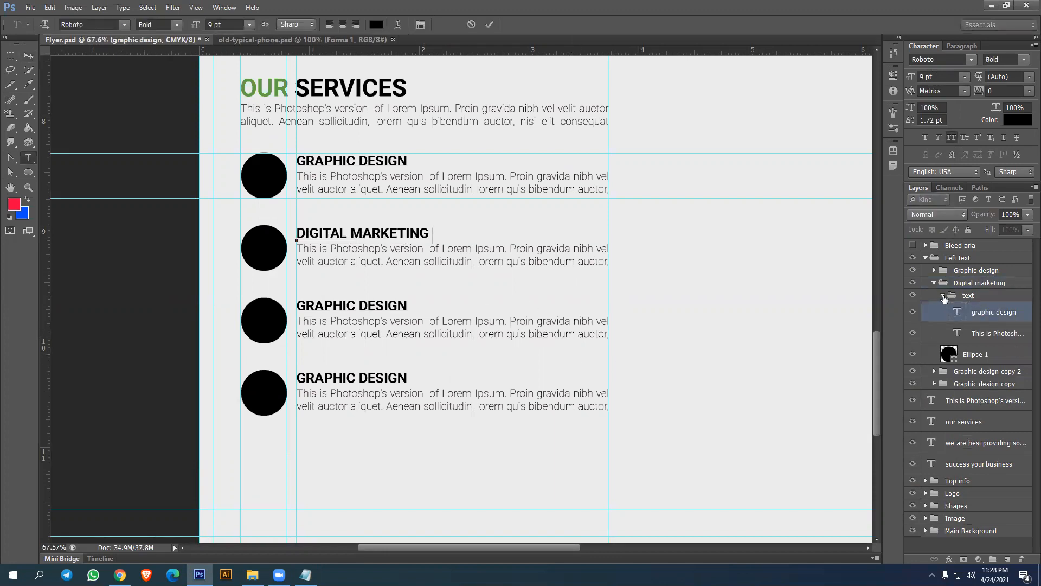
left_click(943, 297)
left_click(934, 282)
Select the Graphic design copy 2 group, switch to Text.txt in Notepad and copy the service name "web design"
left_click(971, 296)
left_click(305, 575)
left_click_drag(187, 178, 229, 179)
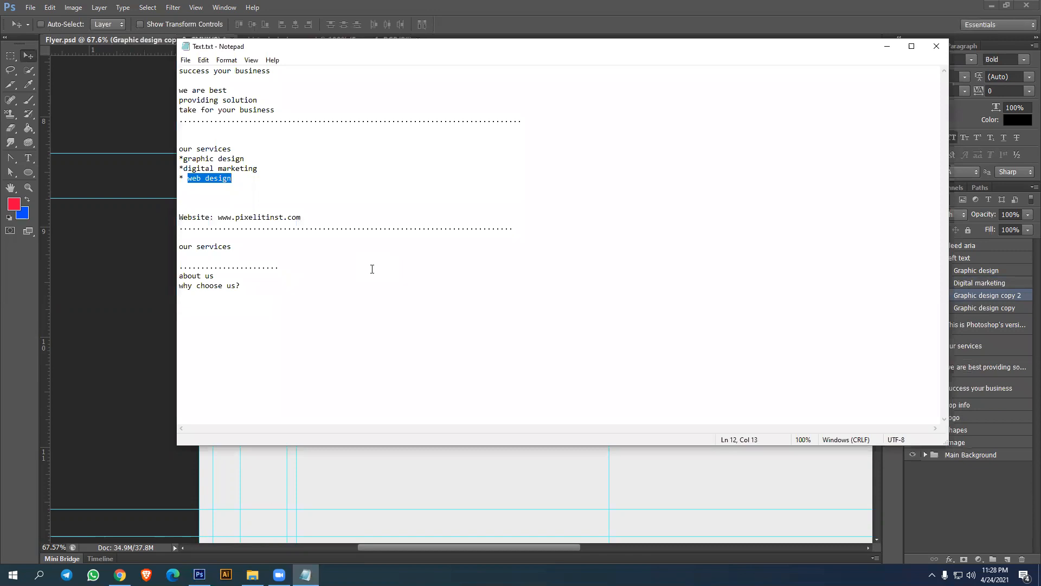
left_click(887, 47)
Rename the Graphic design copy 2 group as "Web design" using the copied text with a capital W
double_click(987, 295)
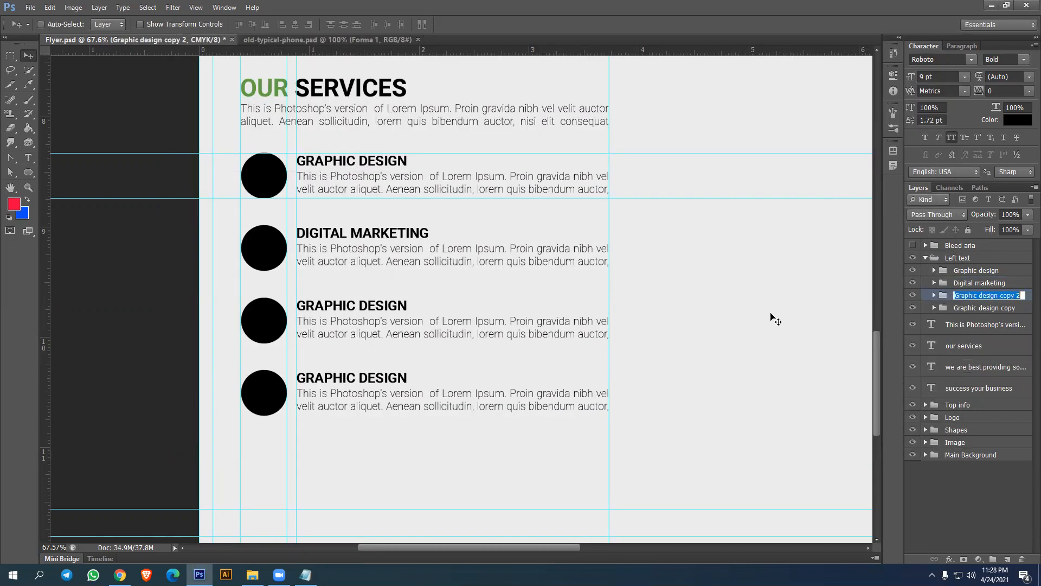
type("web design")
key("BackSpace")
type("W")
key("Return")
left_click(975, 366)
left_click(933, 295)
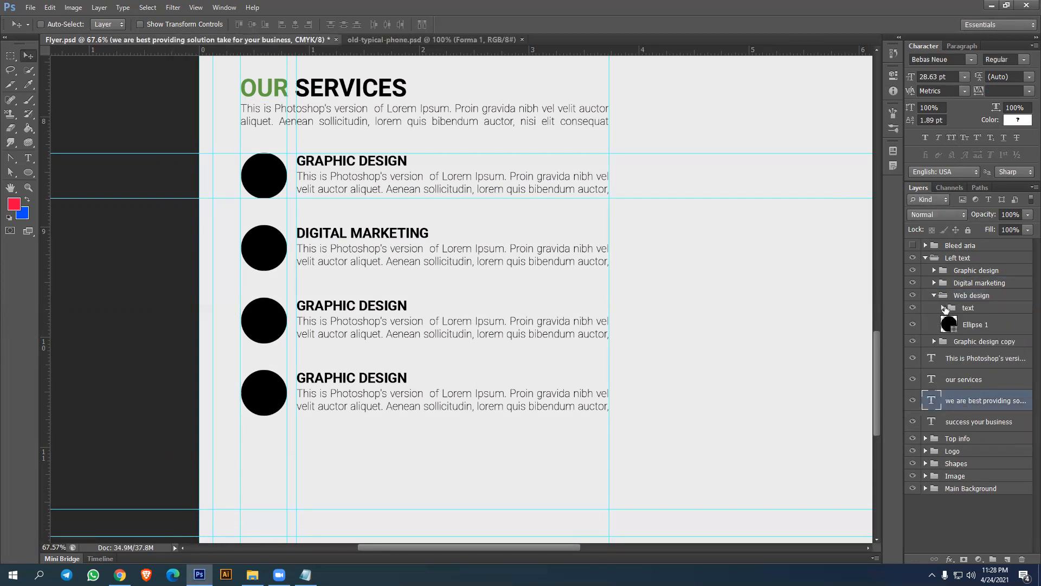
left_click(943, 307)
double_click(957, 324)
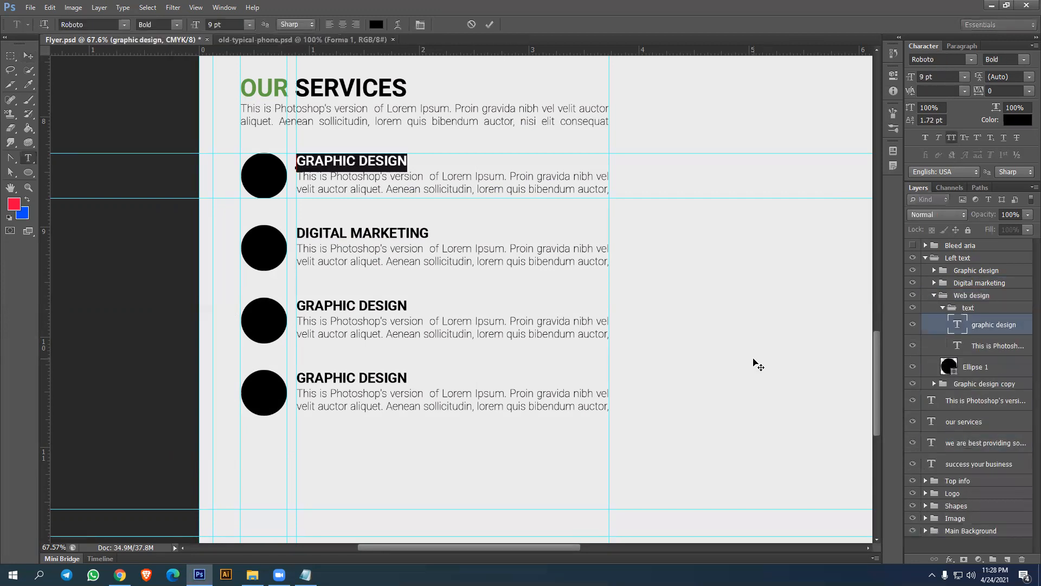
left_click(937, 319)
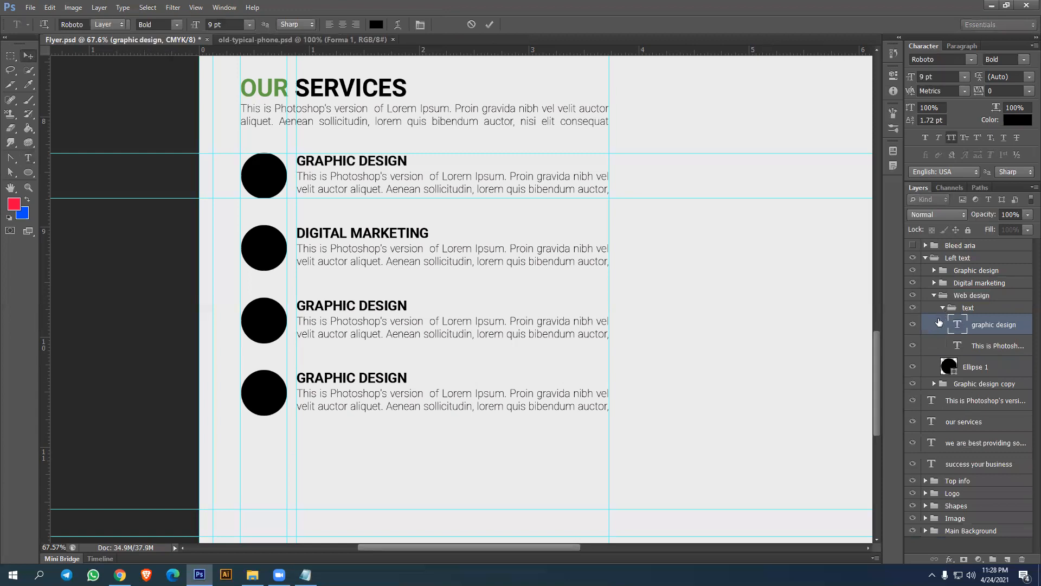
left_click(942, 308)
left_click(934, 296)
Reorder the service groups so Web design sits above Digital marketing and Graphic design sits below it
mouse_move(971, 297)
left_mouse_down()
mouse_move(963, 262)
mouse_move(982, 304)
left_mouse_up()
left_click(912, 283)
left_click(912, 283)
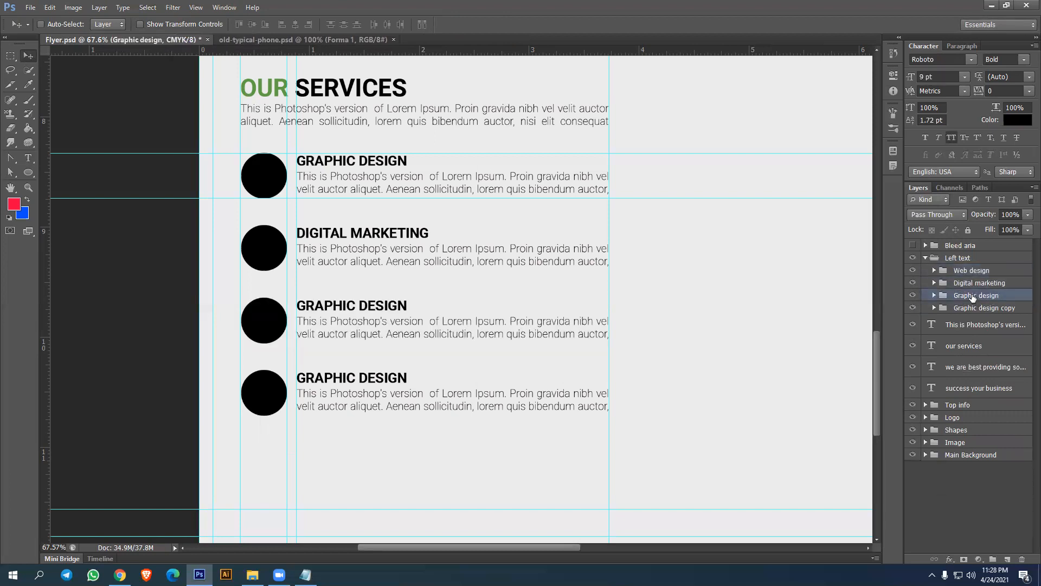
Rename the Graphic design group below Digital marketing as "Web design"
double_click(967, 296)
type("web design")
key("Home")
key("Delete")
type("W")
key("Return")
left_click(971, 346)
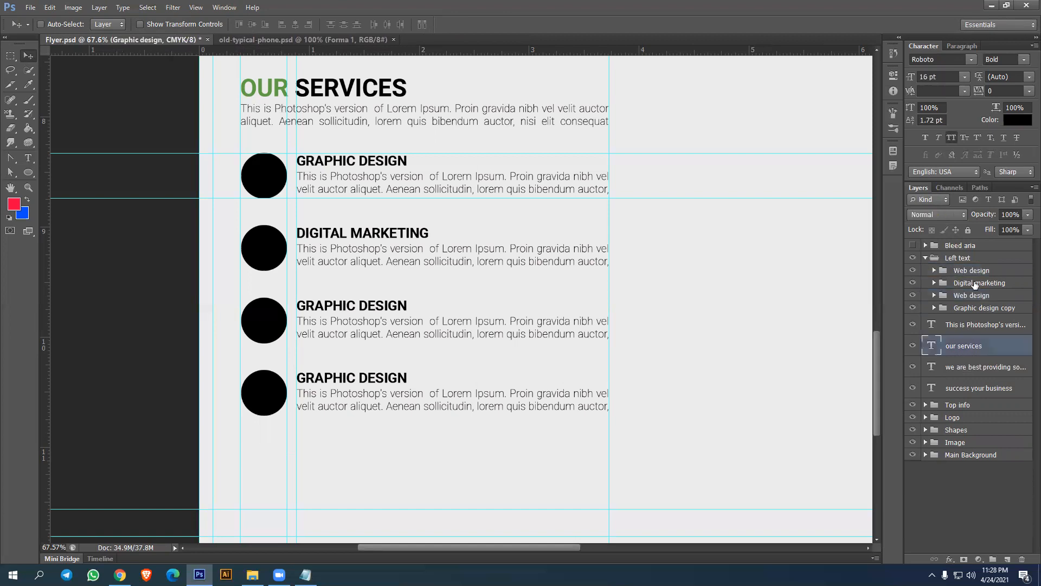
Rename the Web design group above Digital marketing as "Graphic design"
double_click(973, 270)
type("Graphic")
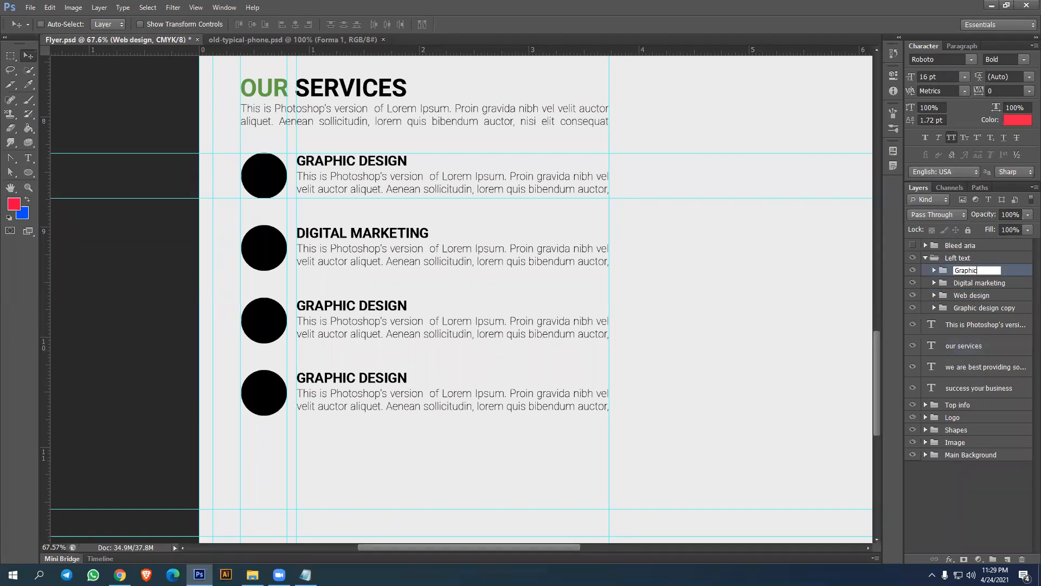
type(" design")
key("Return")
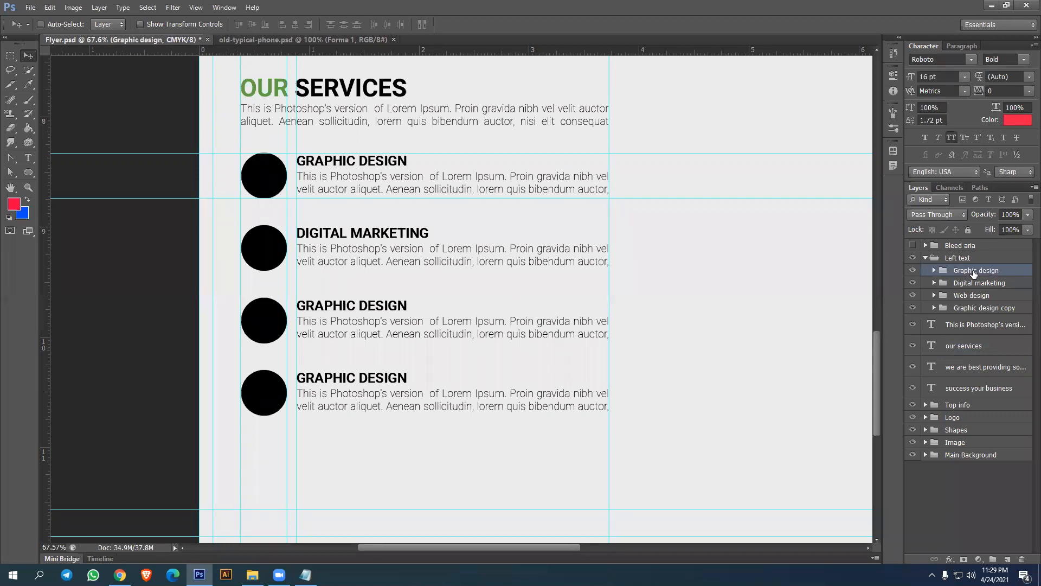
Replace the third row's heading inside the Web design group with "WEB DESIGN" and collapse the group
left_click(934, 295)
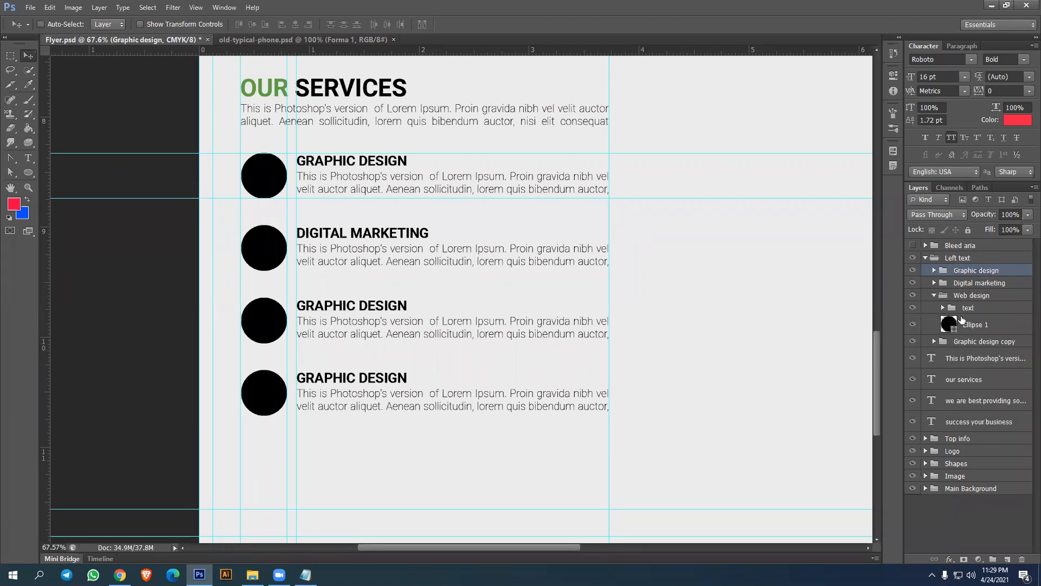
left_click(942, 308)
double_click(958, 324)
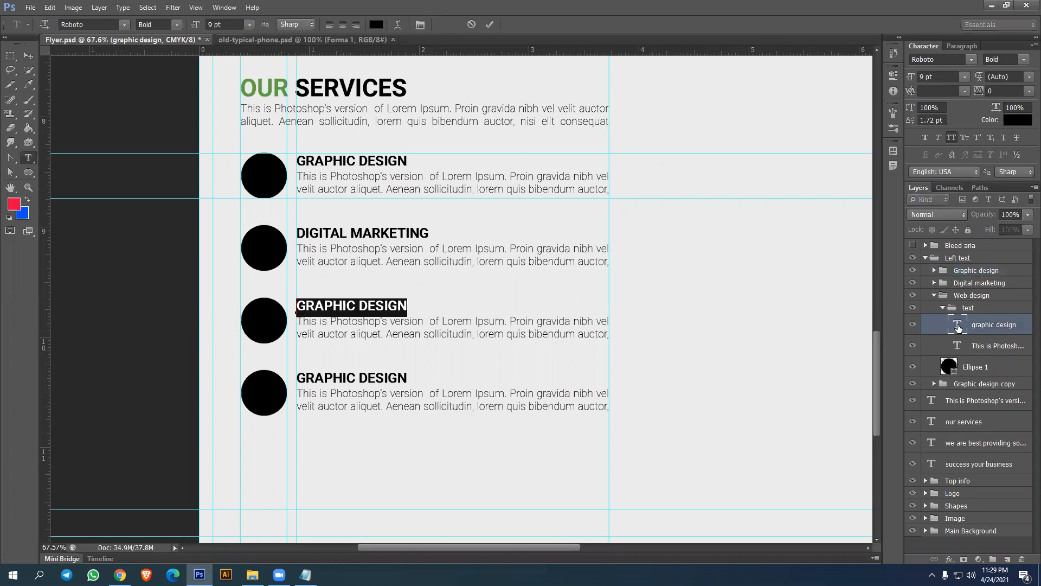
type("WEB DESIGN")
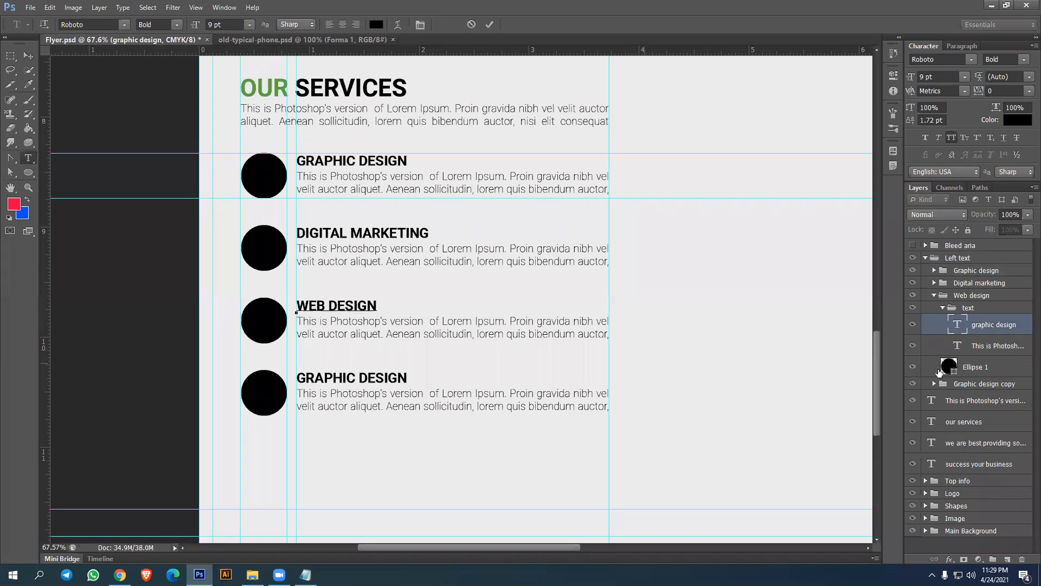
left_click(942, 307)
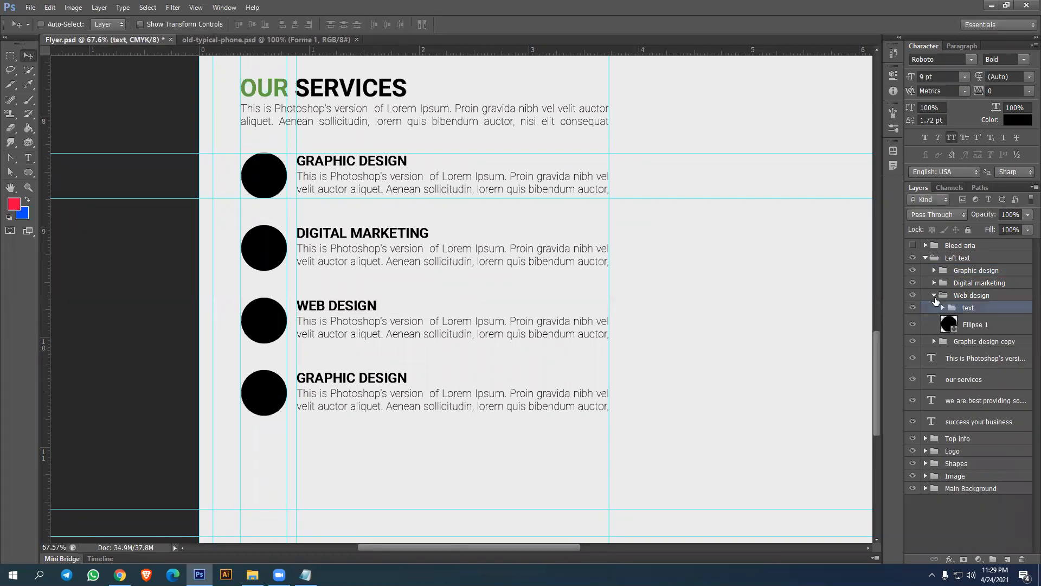
left_click(934, 296)
Rename the Graphic design copy group as "Data entry"
left_click(973, 308)
double_click(973, 308)
type("Data entry")
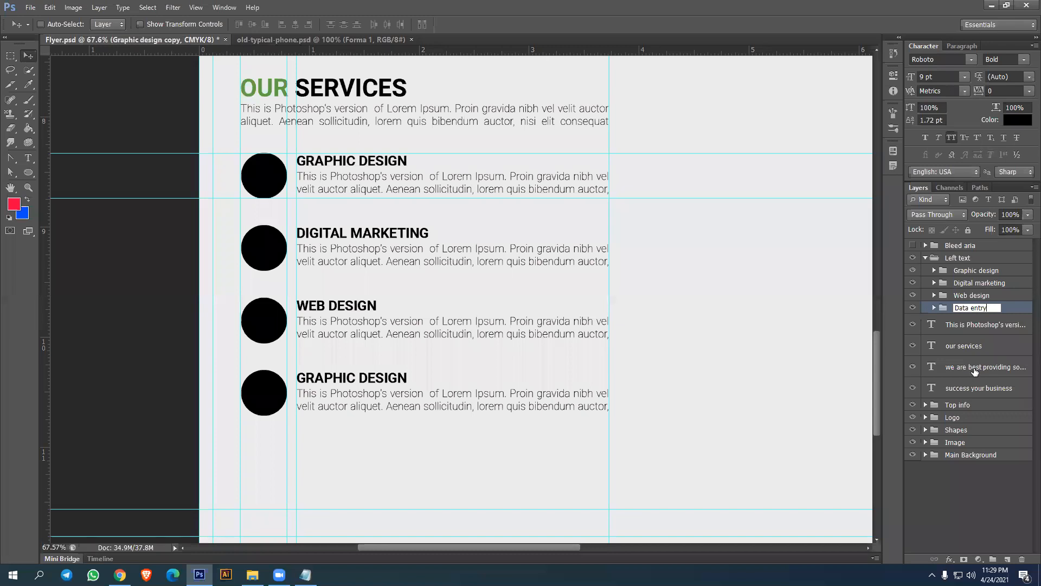
key("Return")
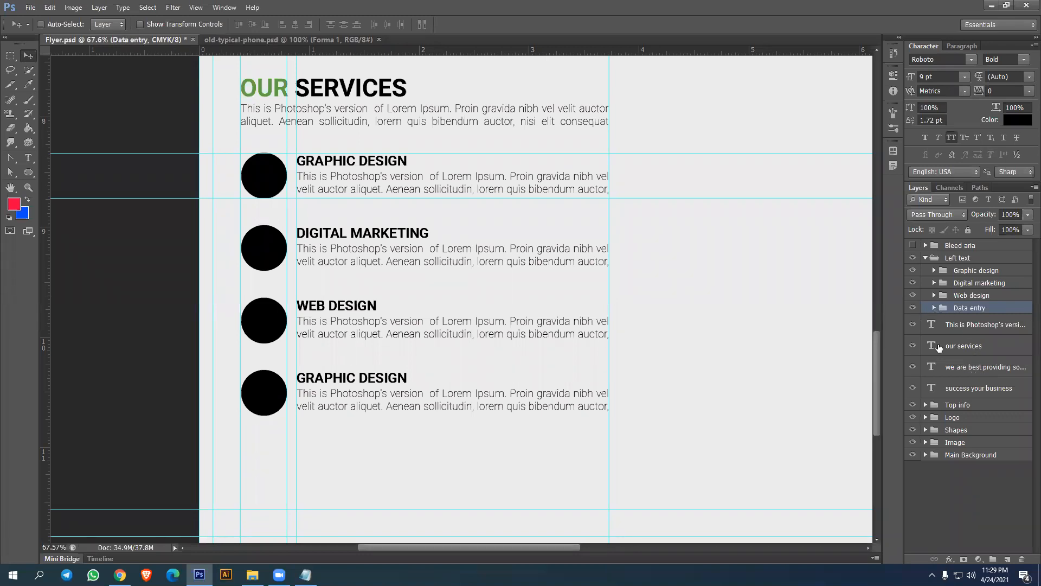
Replace the last row's heading inside the Data entry group with "DATA ENTRY" and collapse the group
left_click(944, 320)
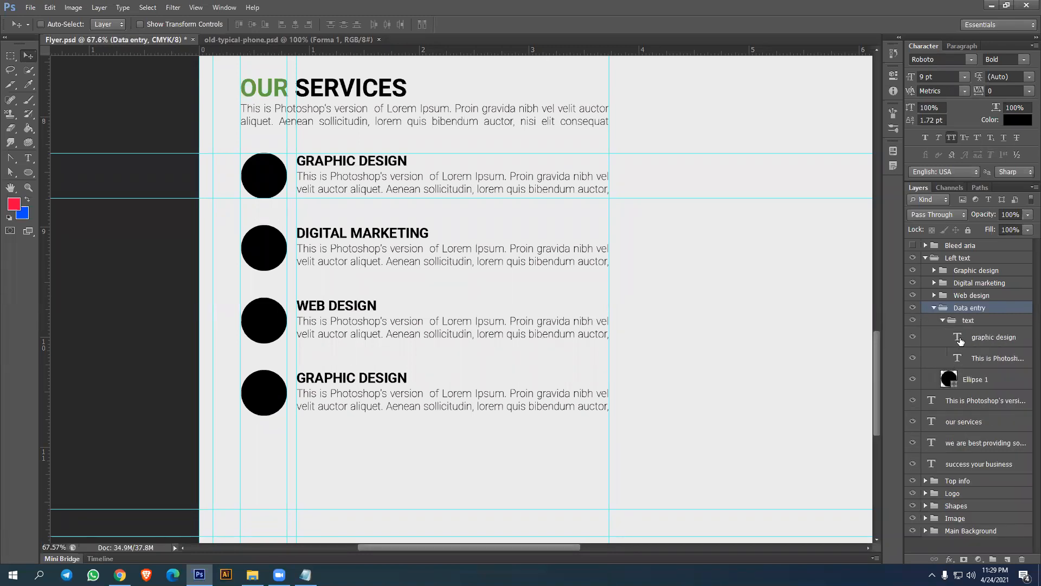
double_click(957, 338)
type("DATA ENTRY")
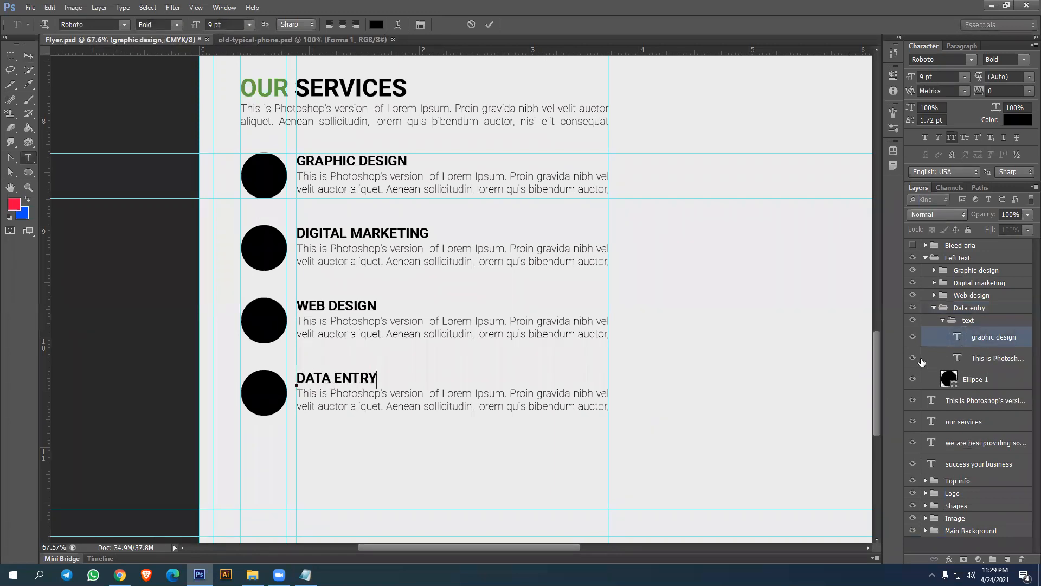
left_click(942, 320)
left_click(934, 308)
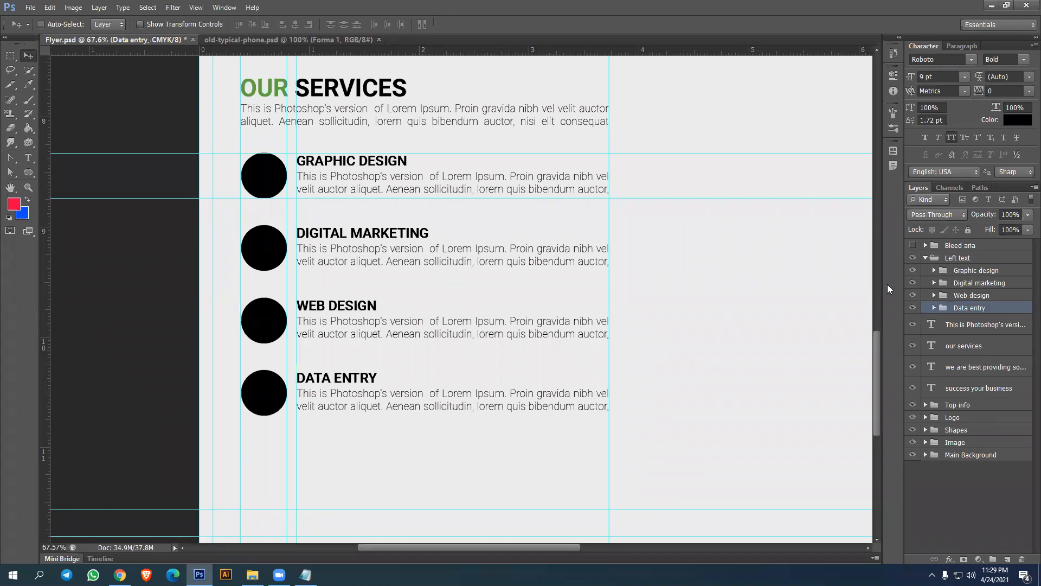
Switch to Flaticon in Chrome, search for "graphic" icons and browse the results for a suitable service icon
left_click(120, 575)
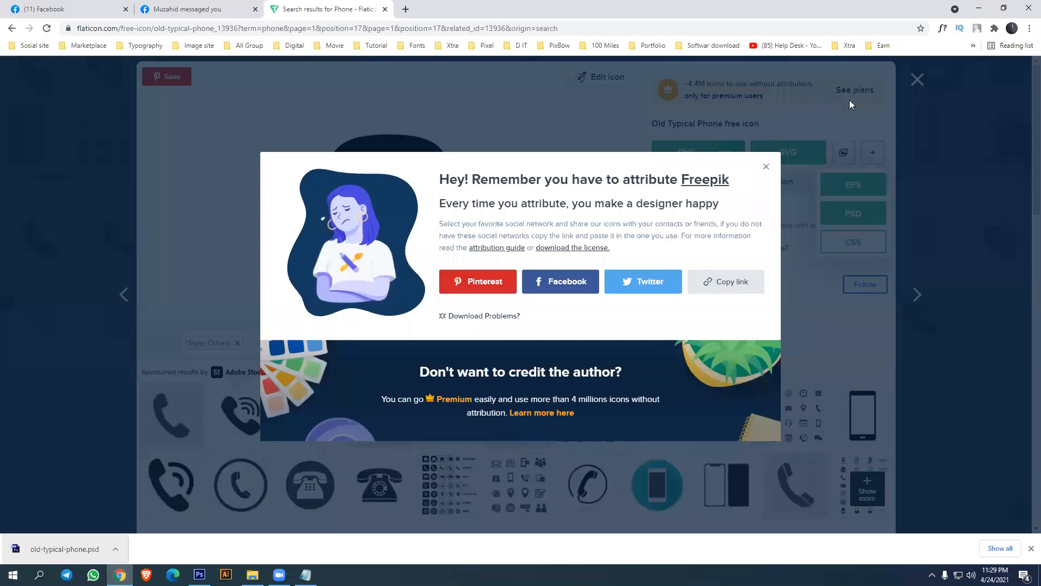
left_click(915, 81)
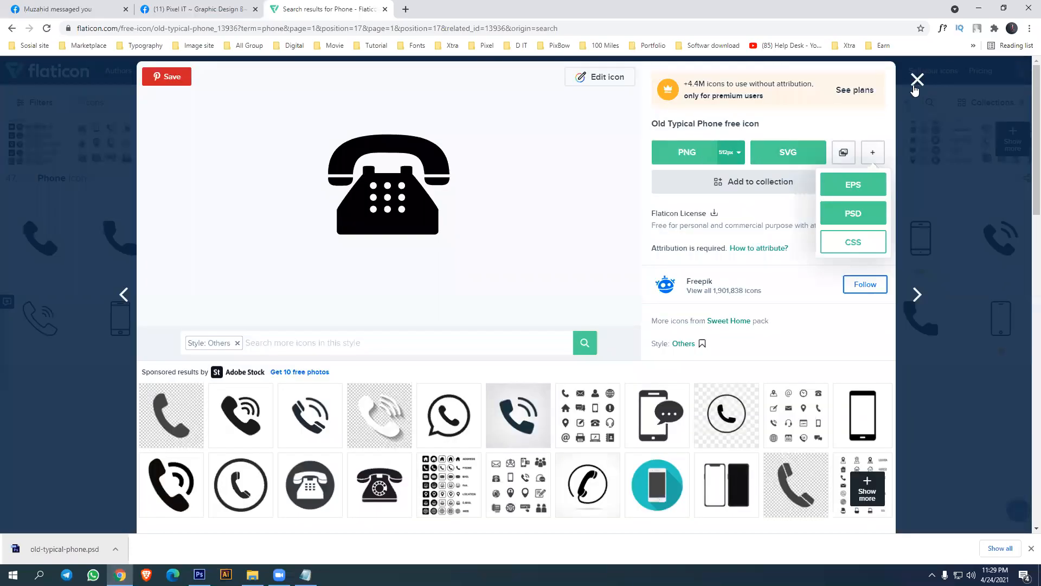
left_click(915, 82)
key("ctrl+a")
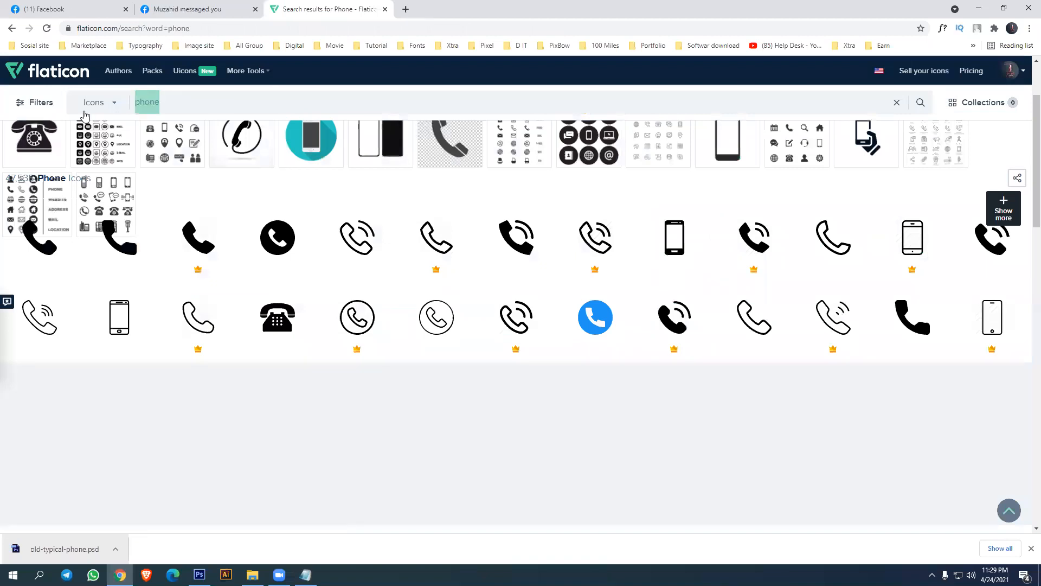
type("graphic")
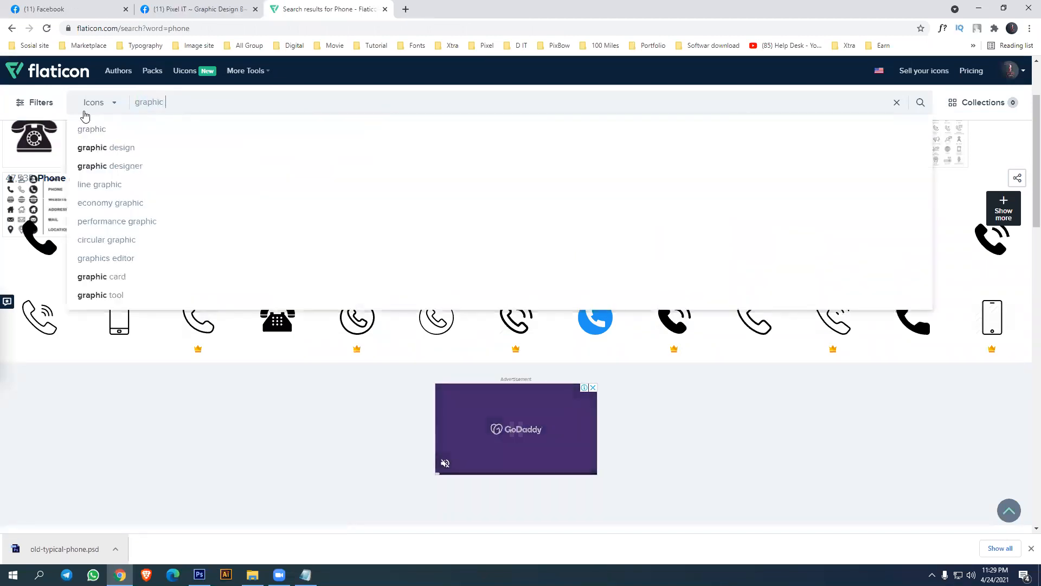
key("shift+Return")
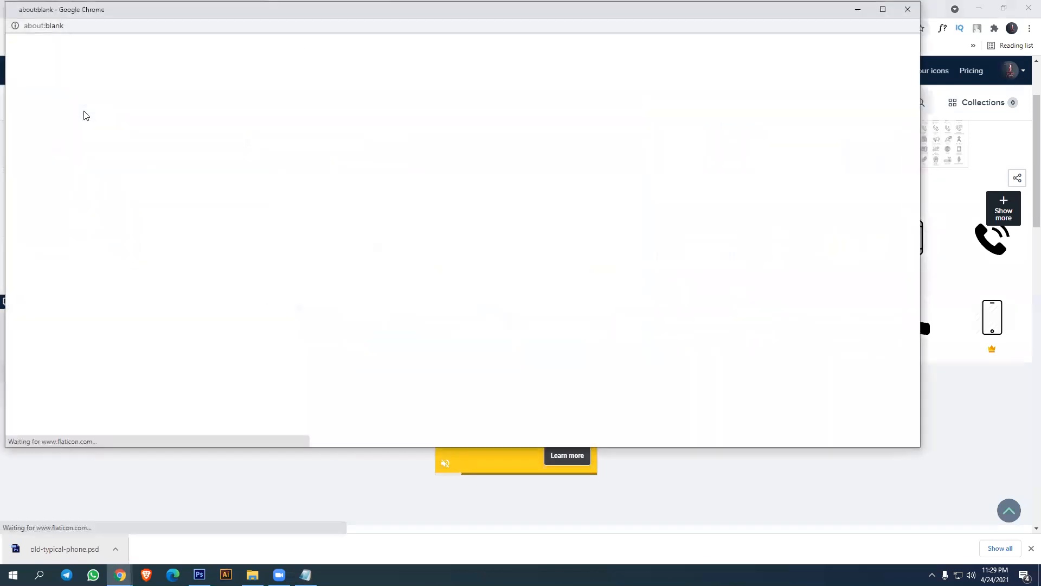
left_click(908, 9)
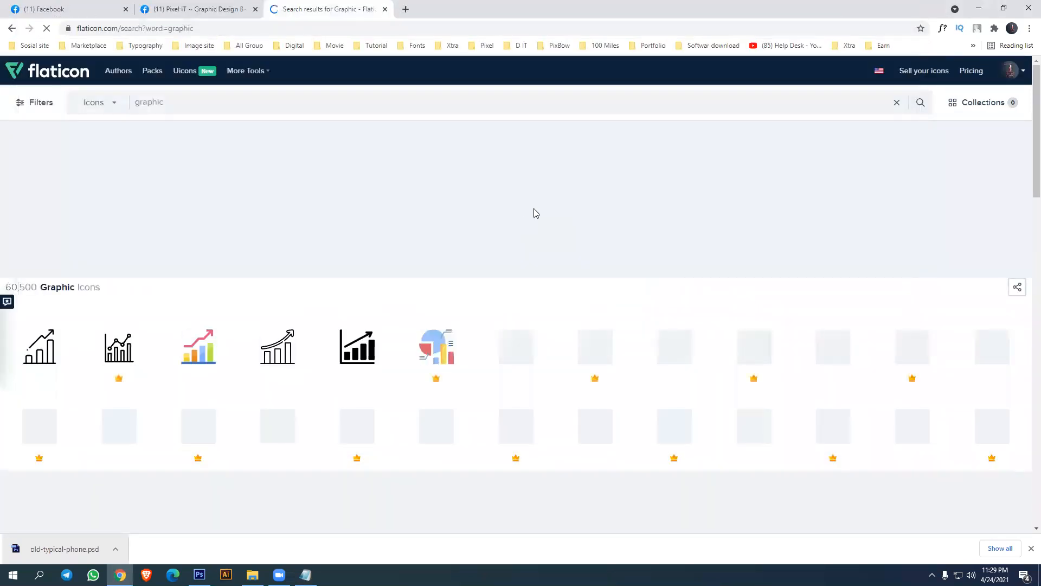
scroll(571, 318, "down", 4)
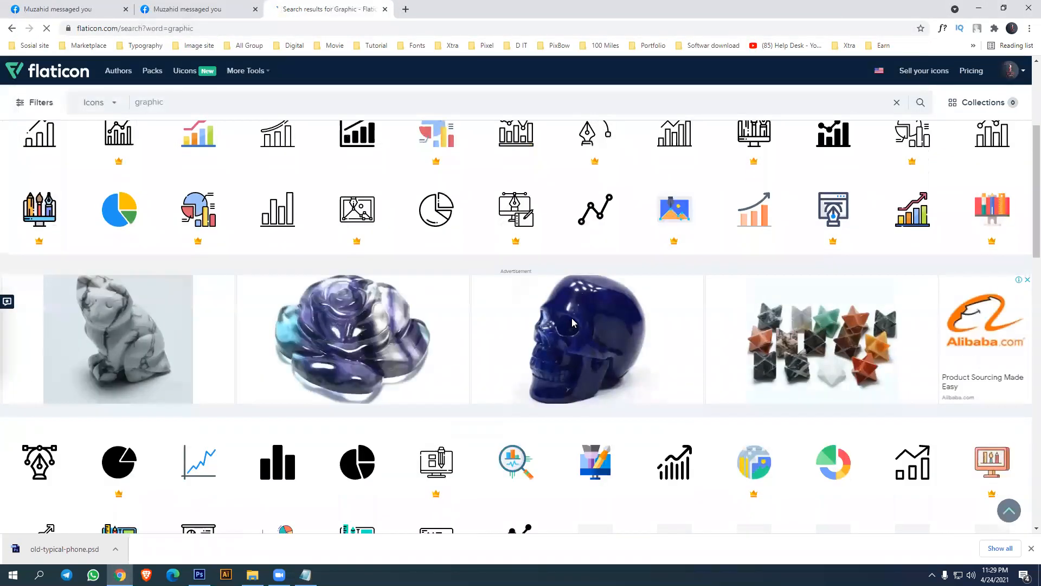
scroll(581, 325, "down", 5)
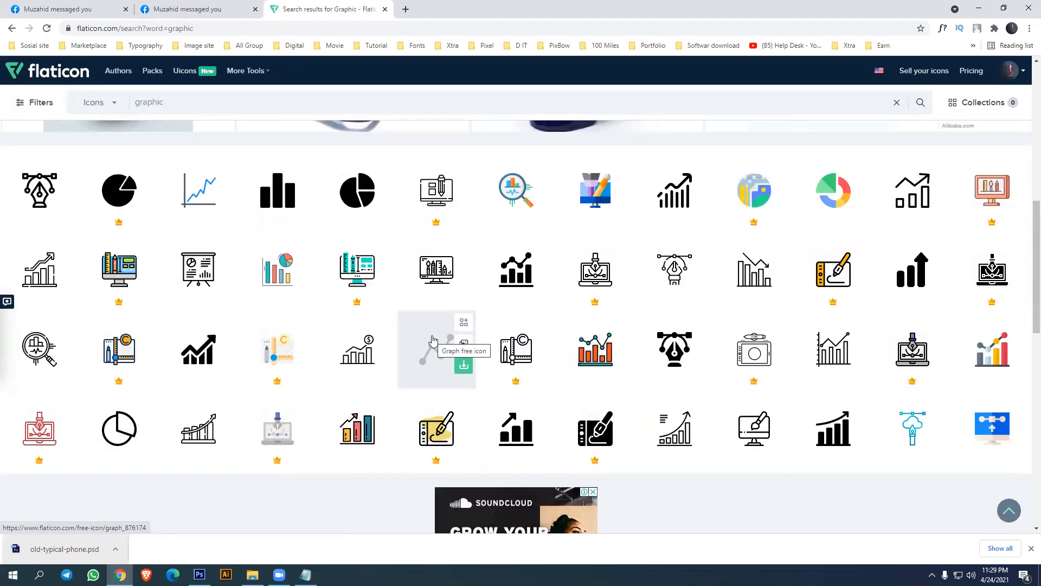
scroll(433, 342, "down", 5)
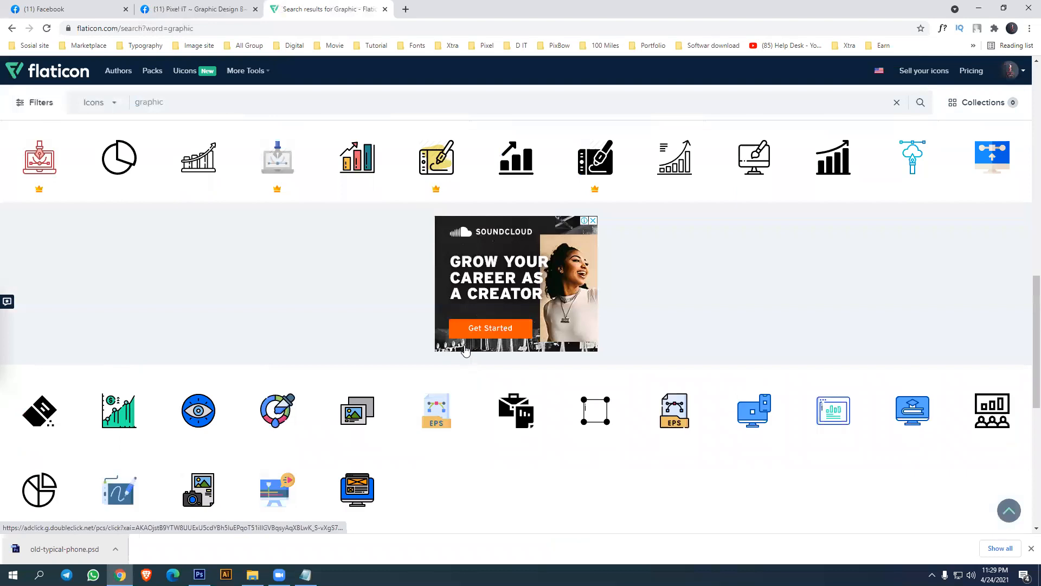
scroll(461, 358, "up", 4)
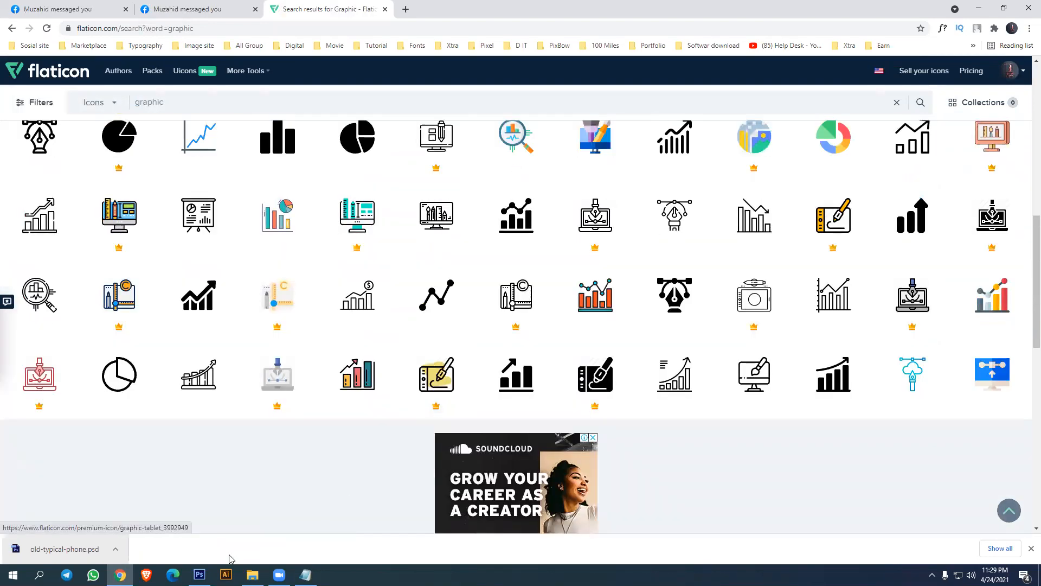
Open internet.psd, layers (1).psd, megaphone.psd and Tik mark.psd from the Element folder in Photoshop
left_click(247, 574)
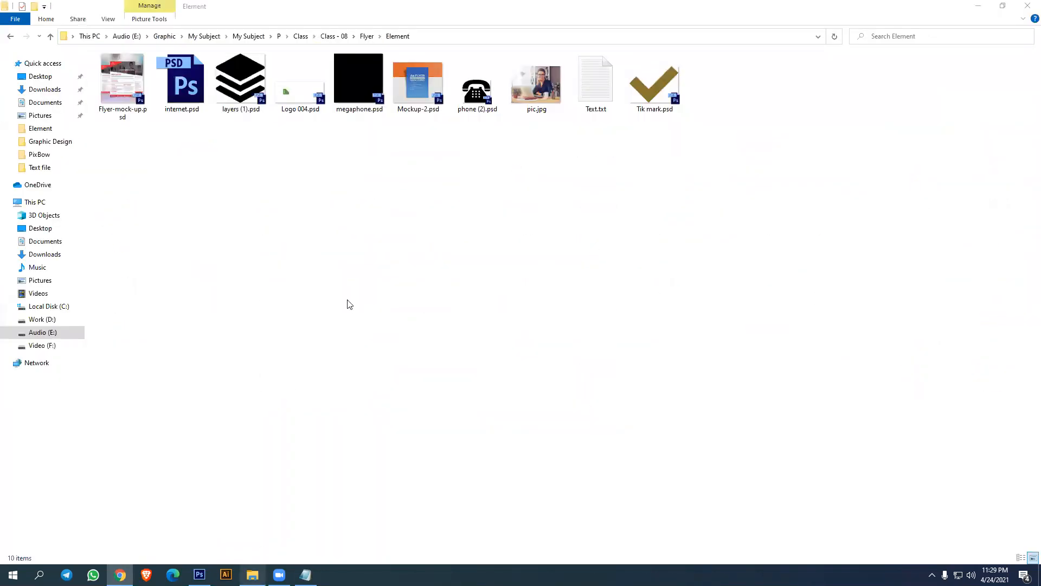
left_click(235, 81)
left_click(181, 81, "ctrl")
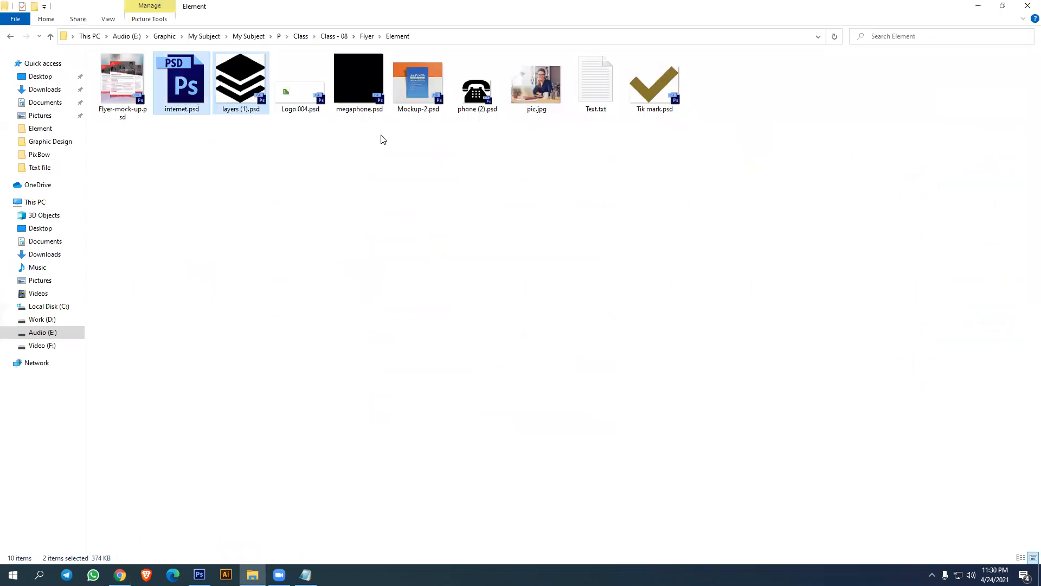
left_click(361, 84, "ctrl")
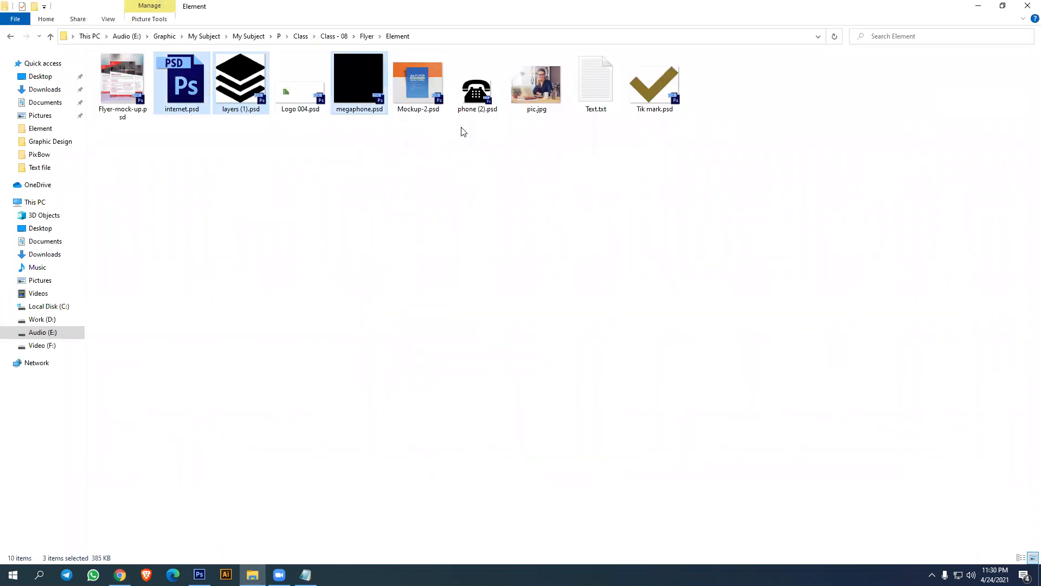
left_click(654, 82, "ctrl")
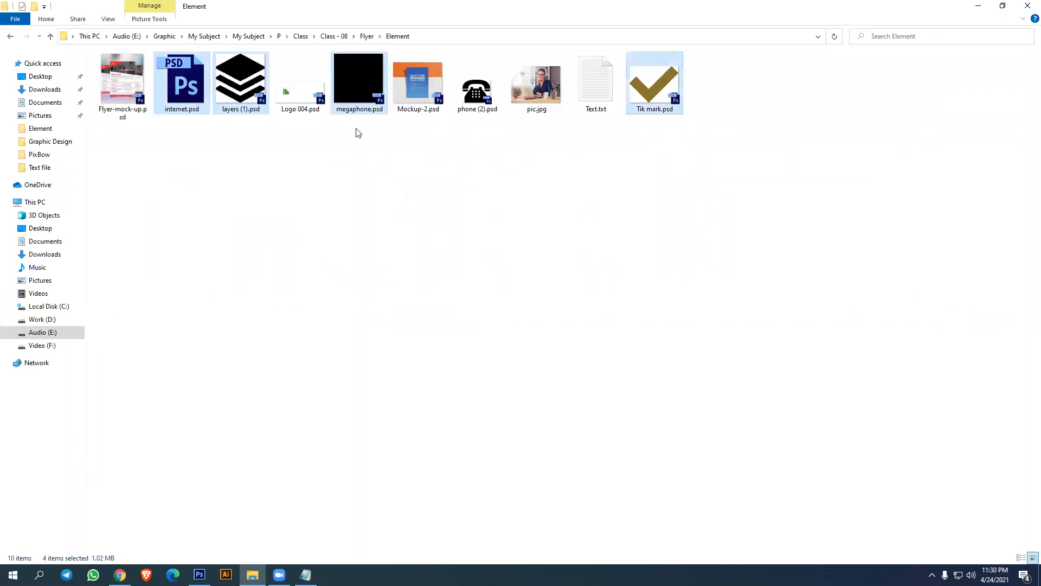
left_click_drag(355, 101, 578, 17)
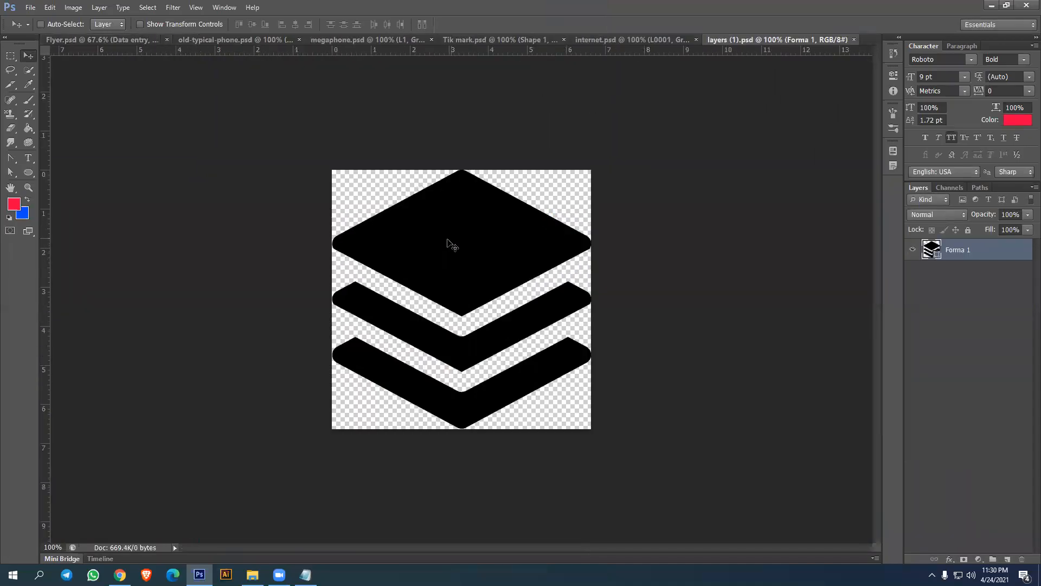
Copy the stacked-layers icon into Flyer.psd over the services list and close layers (1).psd
left_click_drag(451, 241, 518, 320)
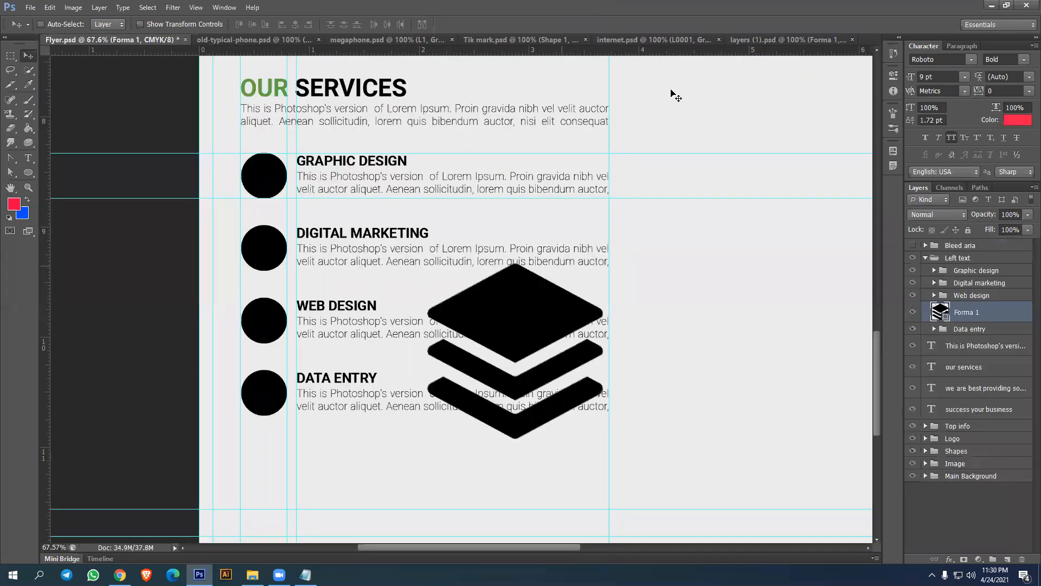
left_click(823, 39)
left_click(855, 39)
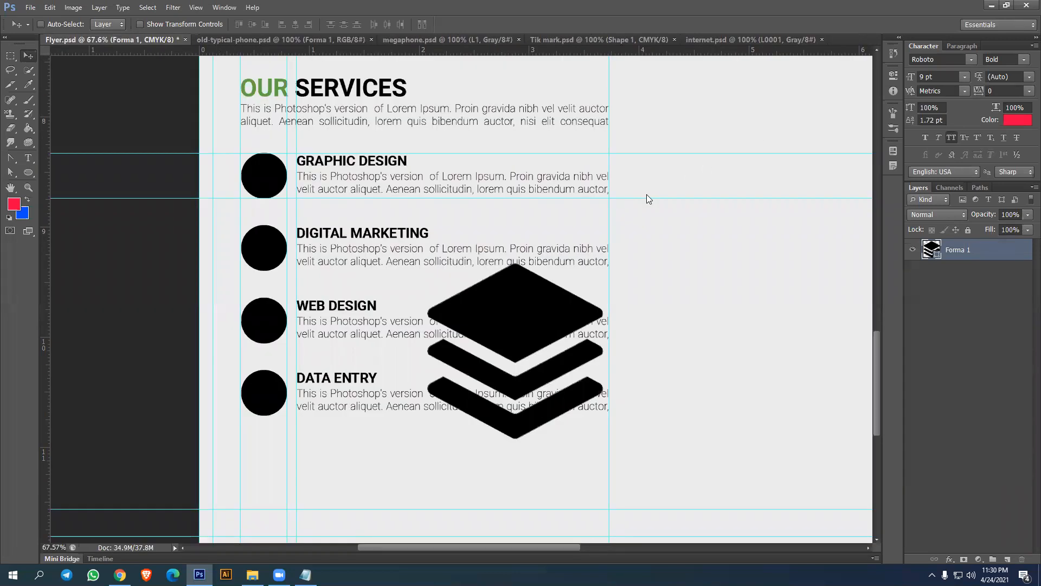
Unlock the globe layer in internet.psd, copy it into Flyer.psd and close internet.psd without saving
left_click(725, 37)
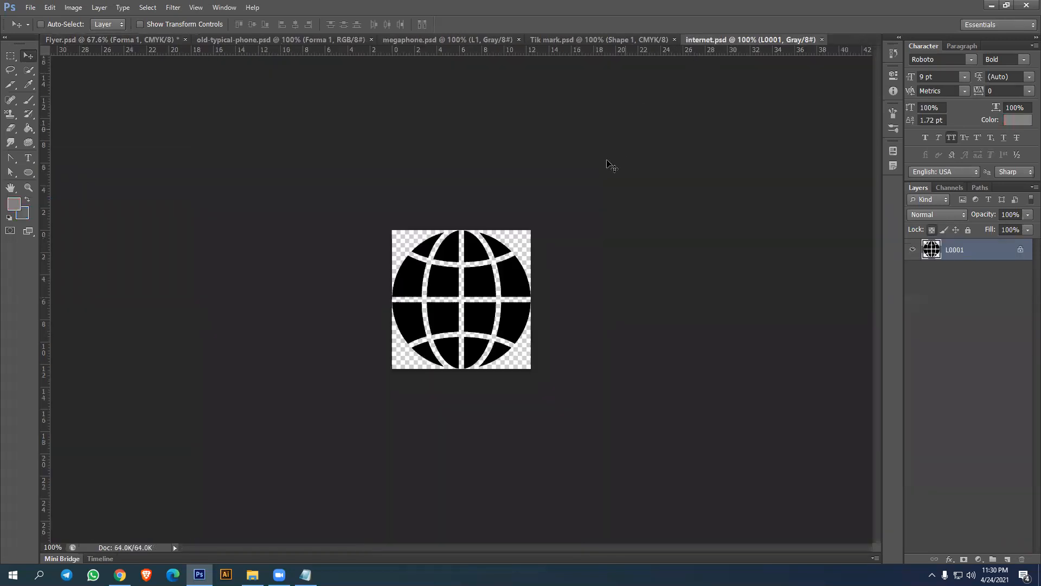
left_click(931, 232)
left_click_drag(483, 286, 578, 216)
left_click(821, 39)
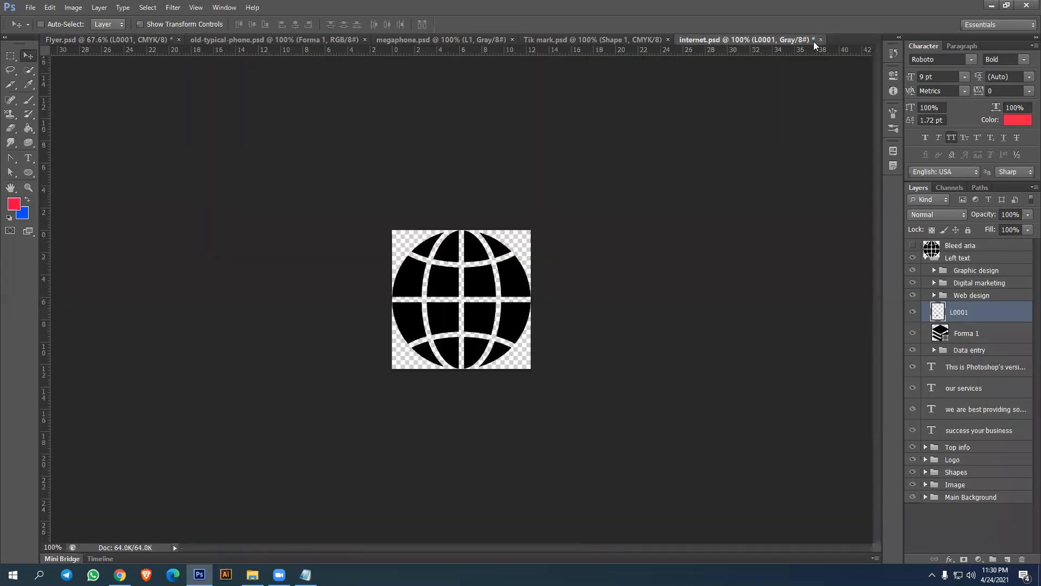
left_click(510, 217)
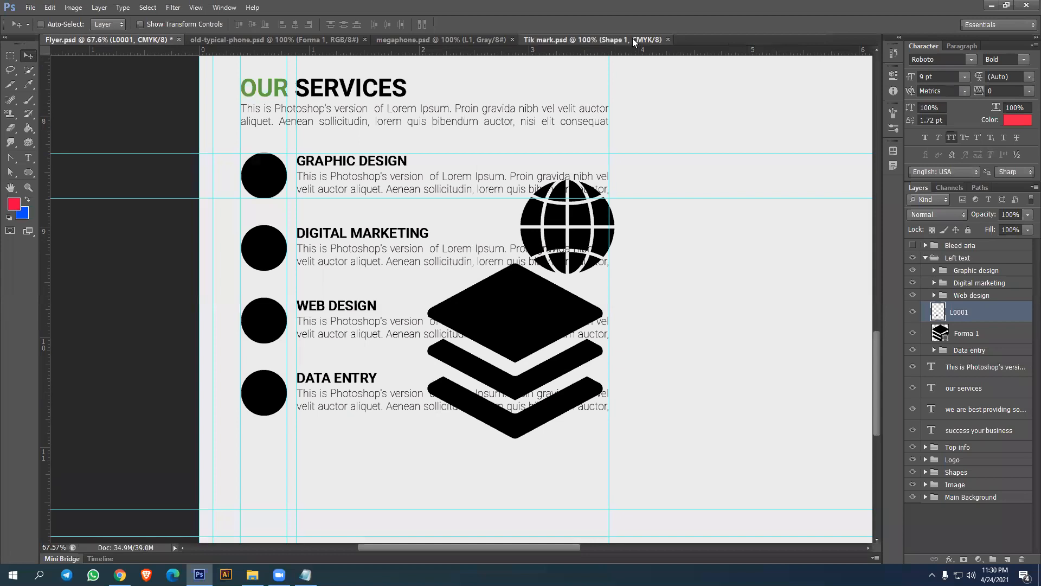
Copy the tick mark shape into Flyer.psd, hide its layer and close Tik mark.psd
left_click(637, 39)
left_click_drag(395, 337, 773, 325)
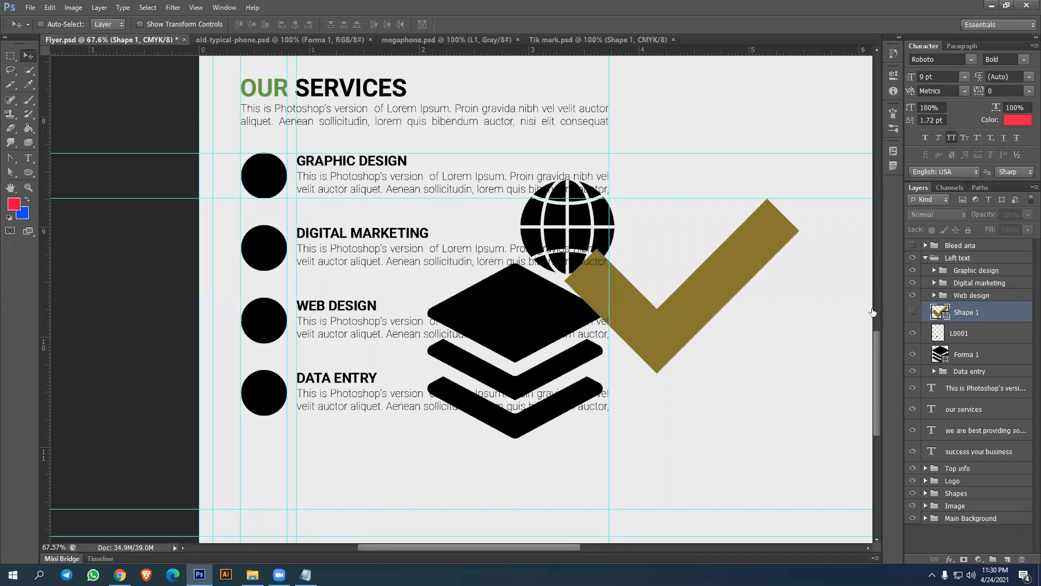
left_click(913, 313)
left_click(668, 40)
left_click(674, 40)
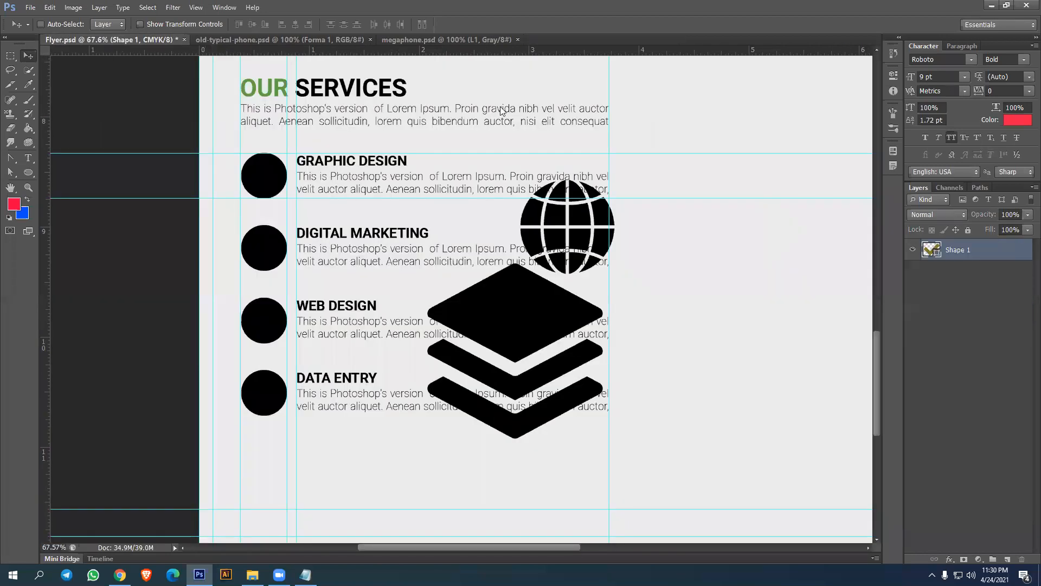
Unlock the megaphone layer, copy it into Flyer.psd, and close megaphone.psd without saving along with old-typical-phone.psd
left_click(428, 37)
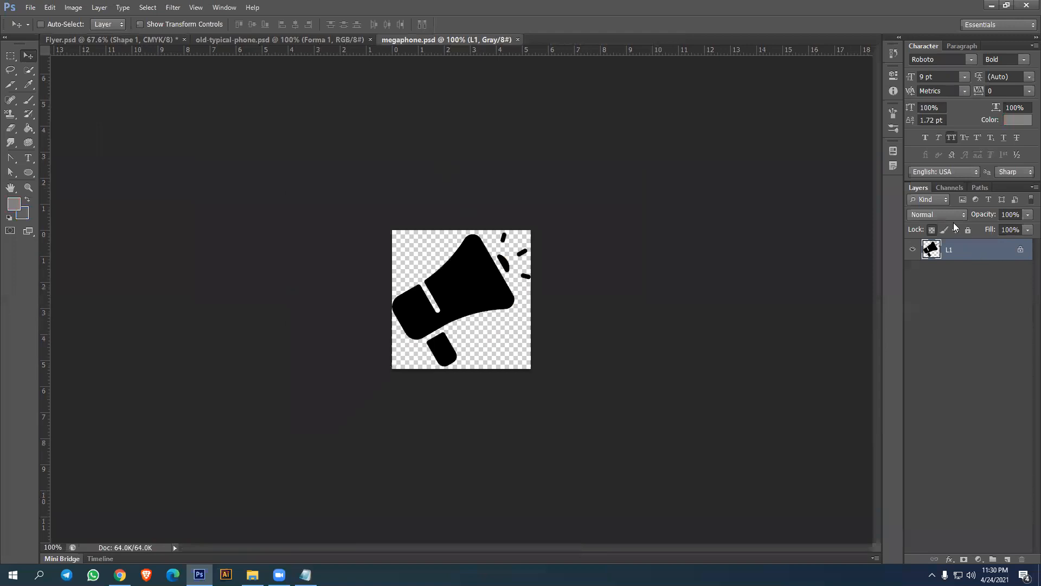
left_click(932, 229)
left_click_drag(478, 283, 492, 253)
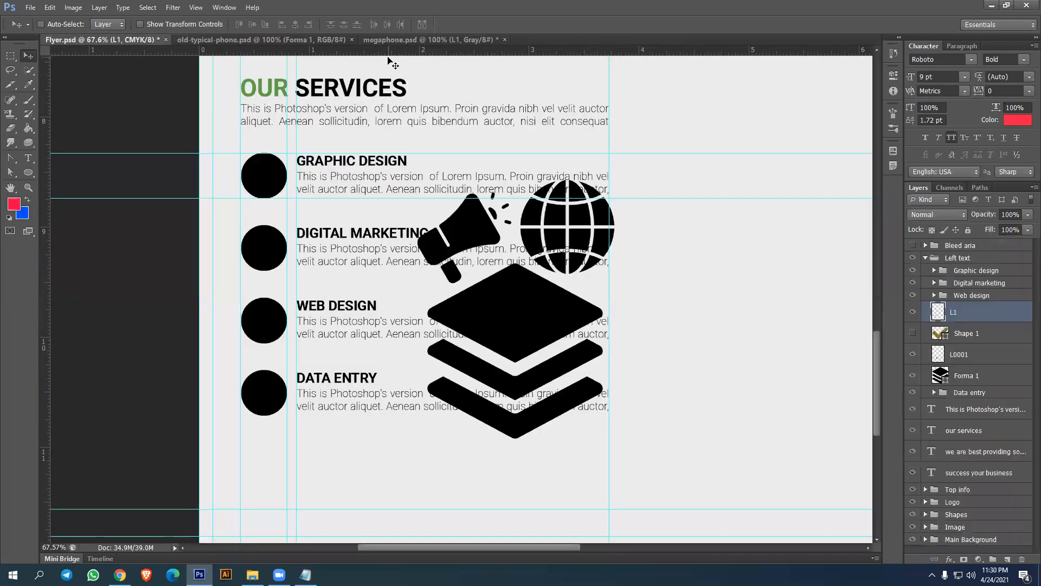
left_click(392, 37)
left_click(505, 39)
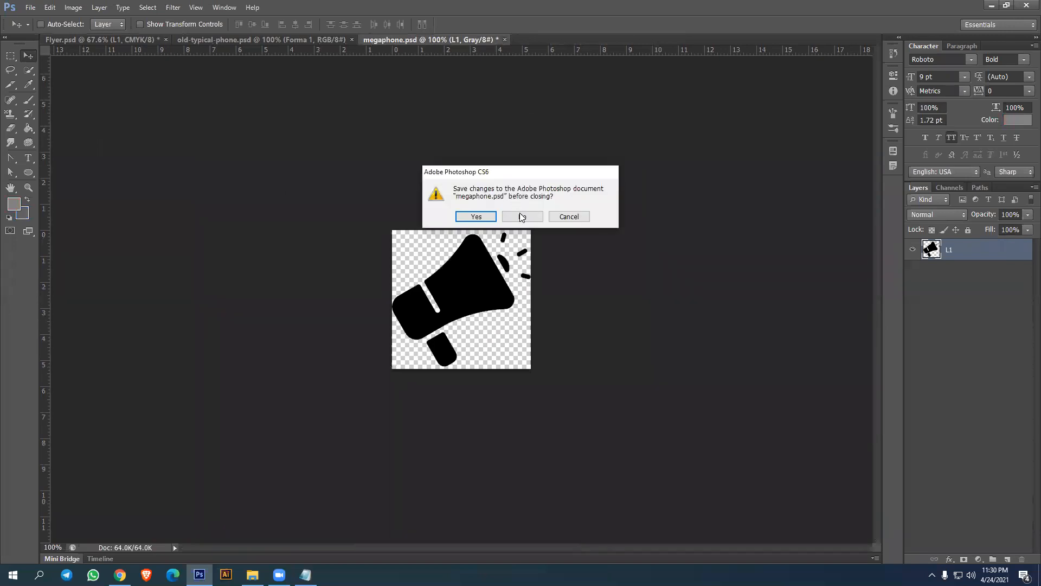
left_click(522, 216)
left_click(304, 39)
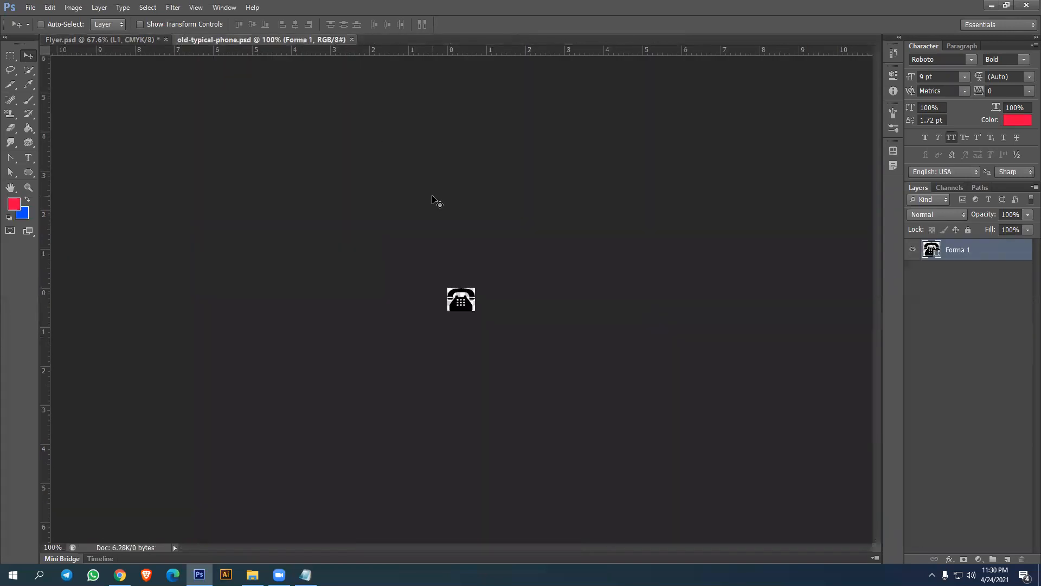
left_click(352, 40)
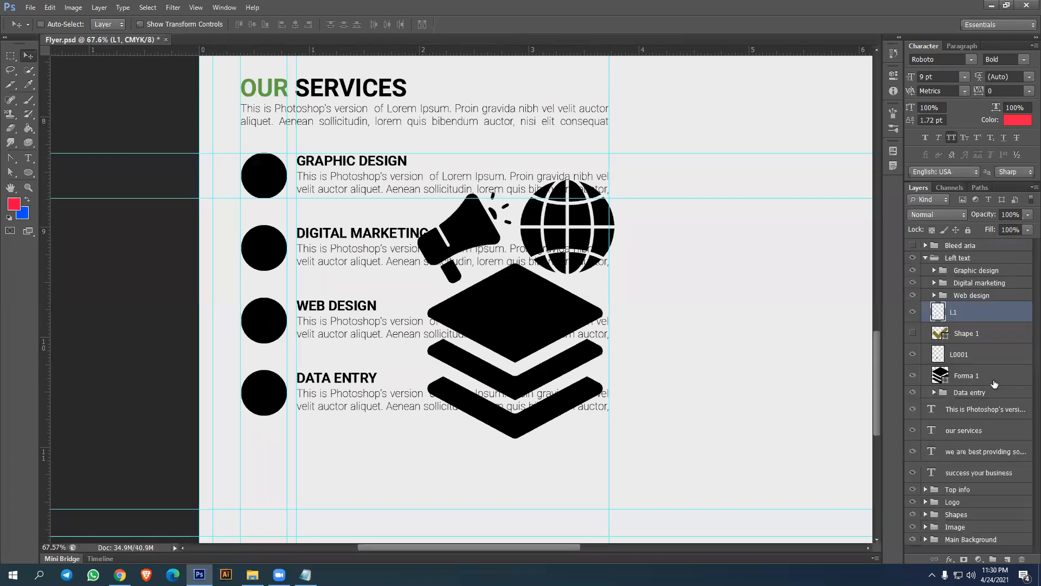
Move the stacked-layers icon into the Graphic design group, the globe into Web design and the megaphone into Digital marketing
left_click(976, 379)
left_click_drag(970, 378, 968, 273)
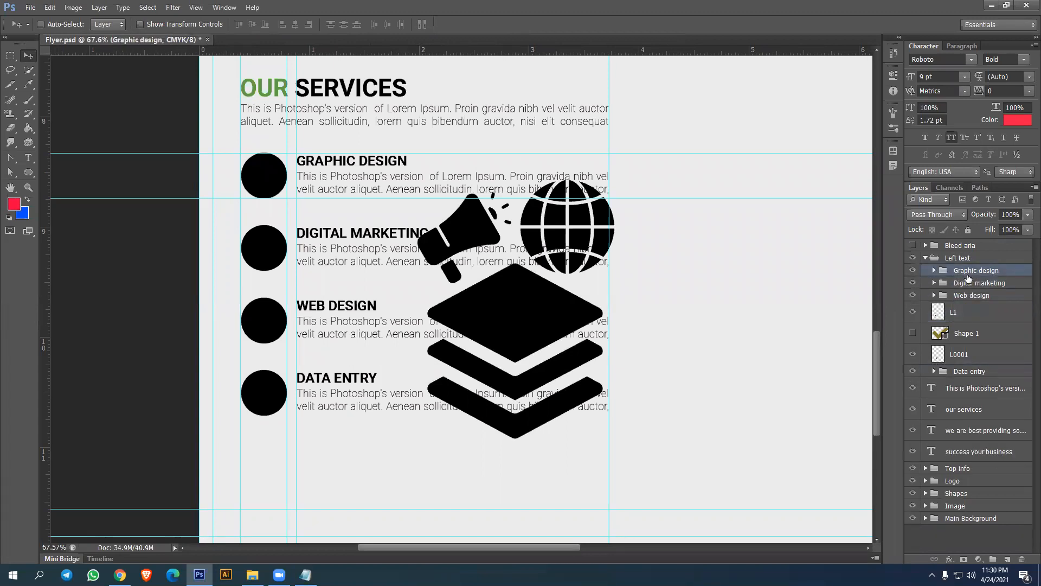
left_click(974, 356)
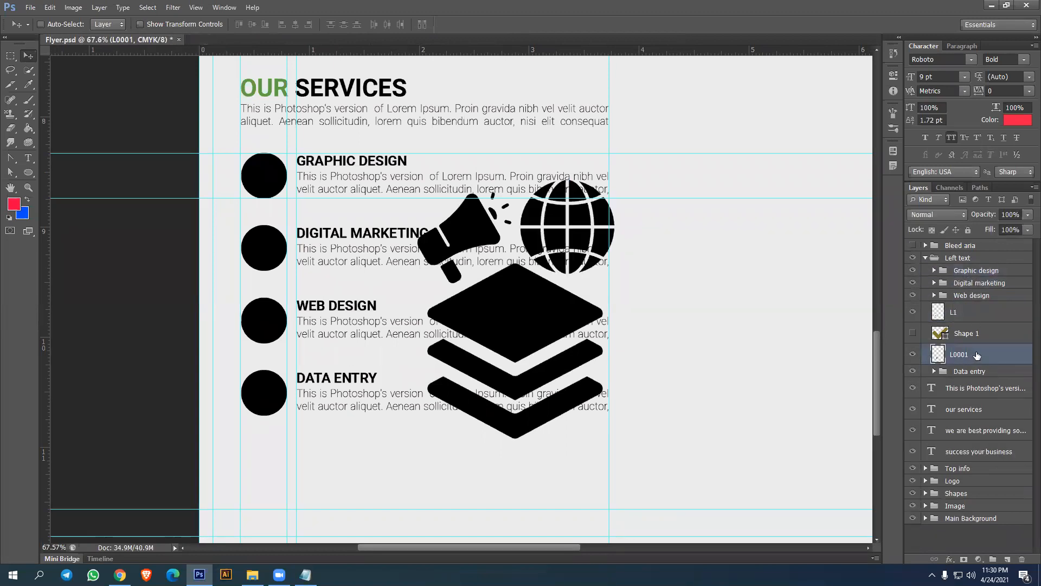
left_click_drag(977, 315, 978, 295)
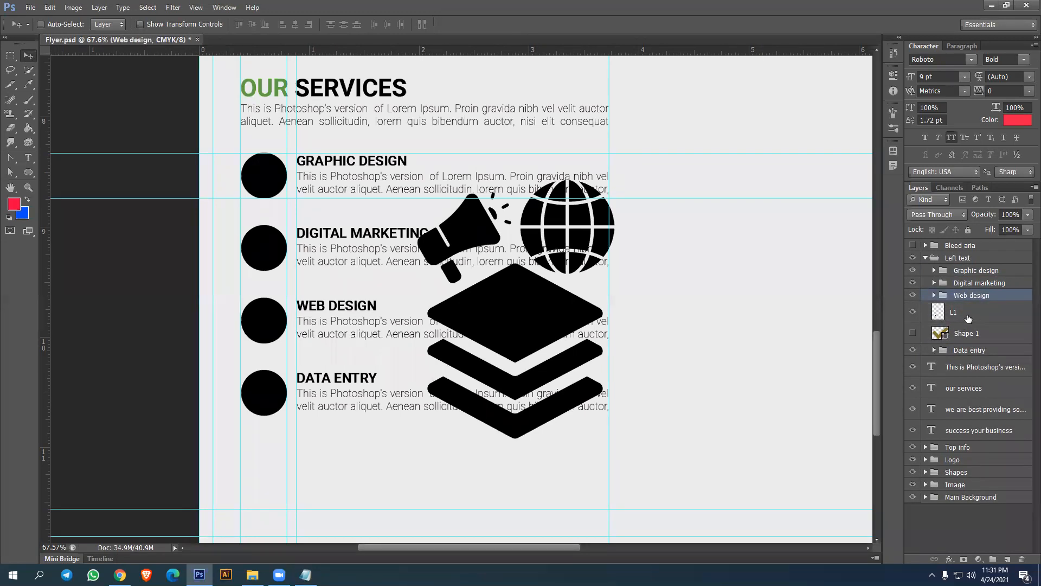
left_click(969, 318)
left_click_drag(975, 290, 976, 283)
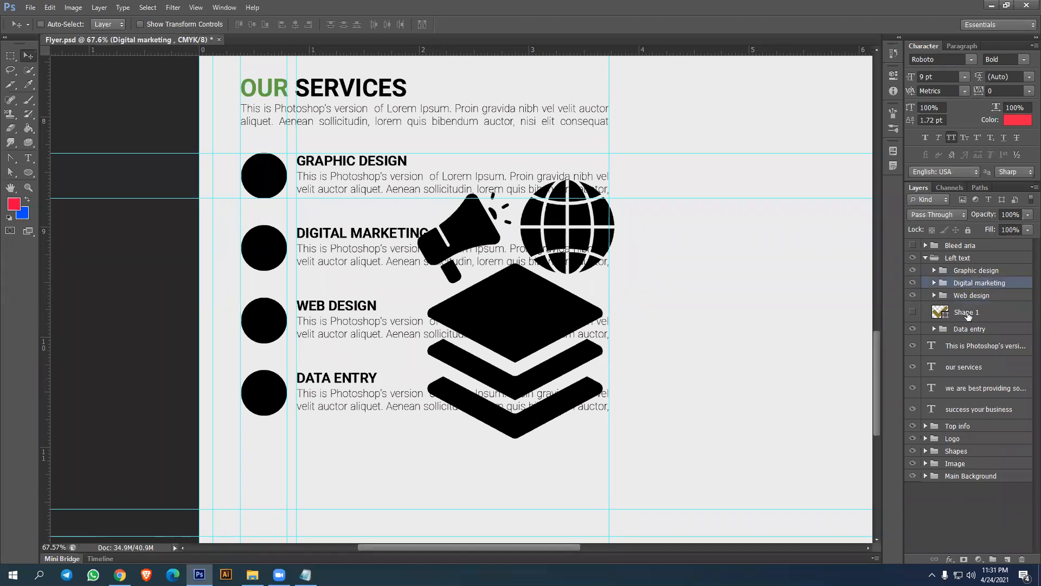
Switch to Flaticon in Chrome and search for "data entry icon"
left_click(120, 575)
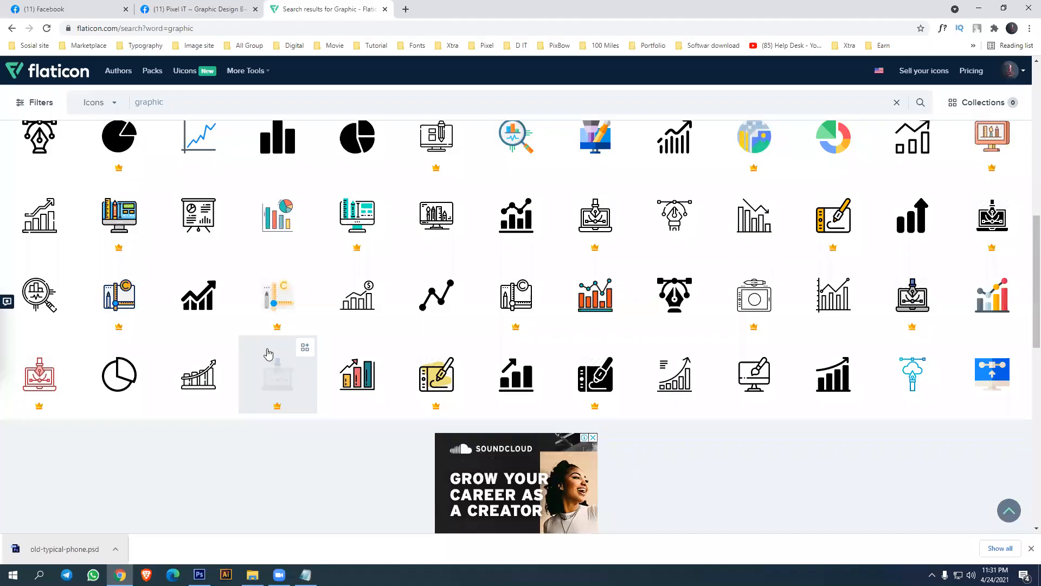
left_click(142, 102)
type("data e")
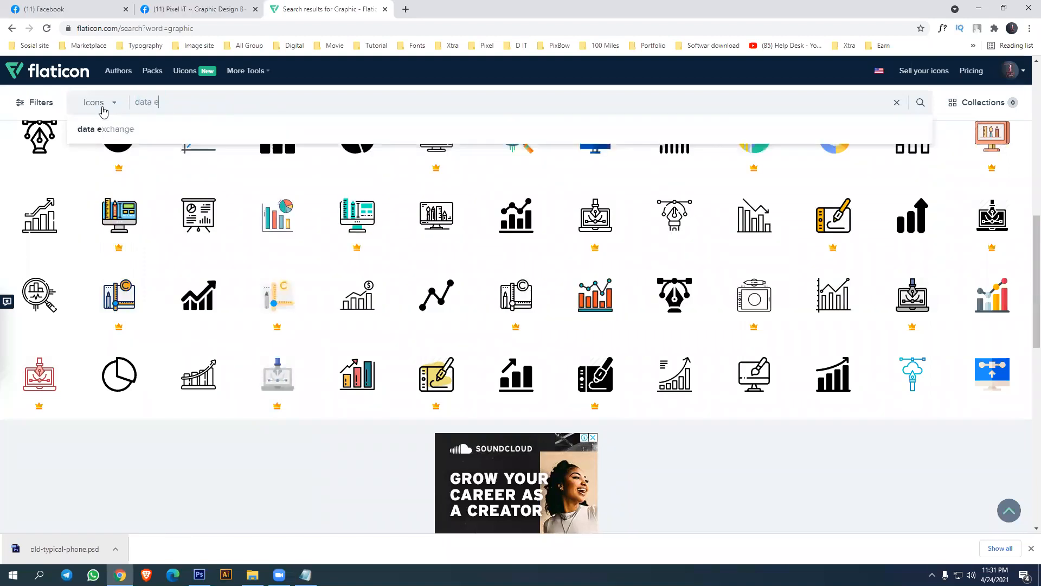
type("ntry icon")
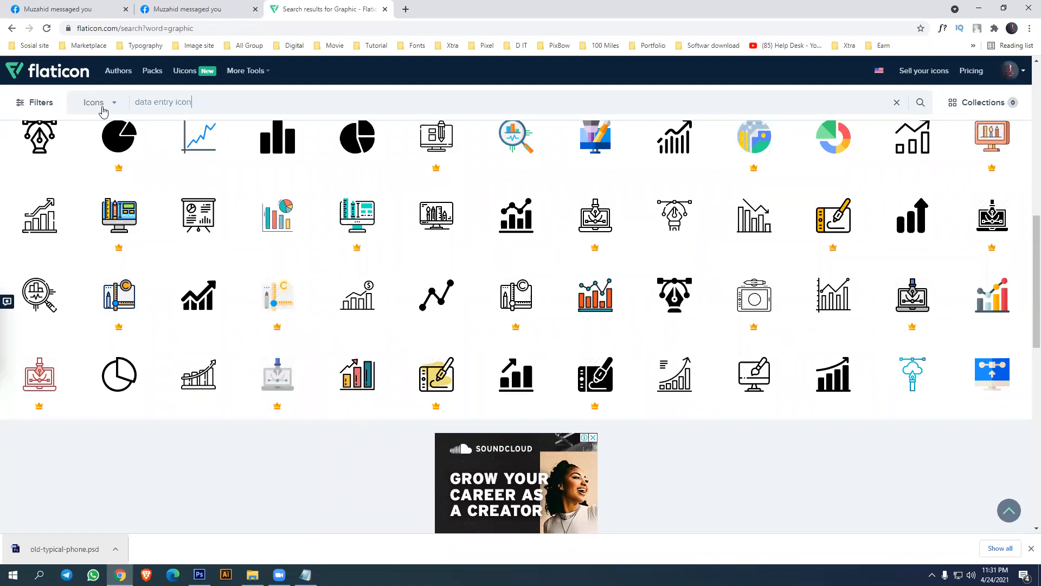
key("Return")
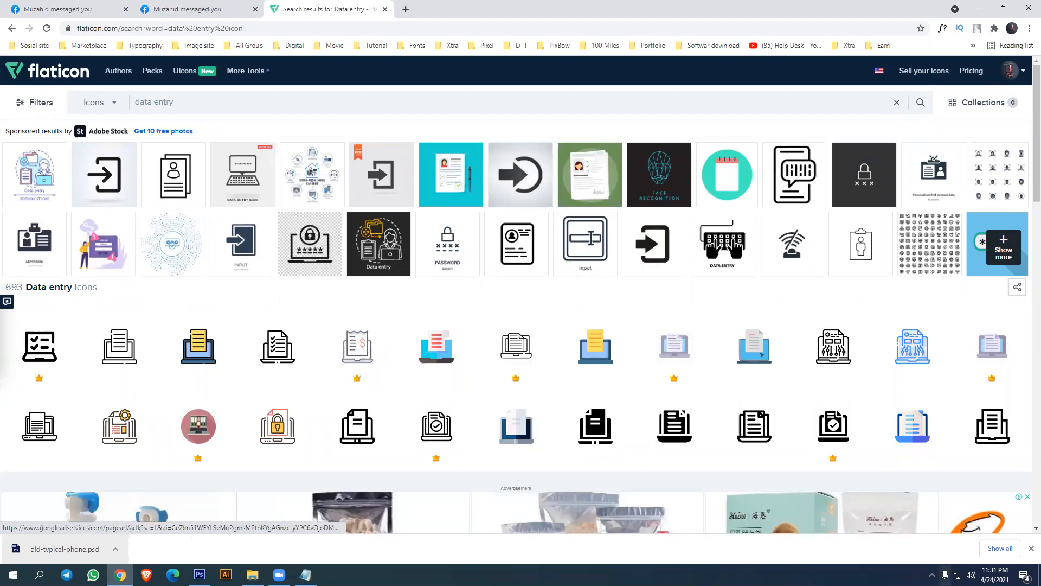
left_click(1031, 548)
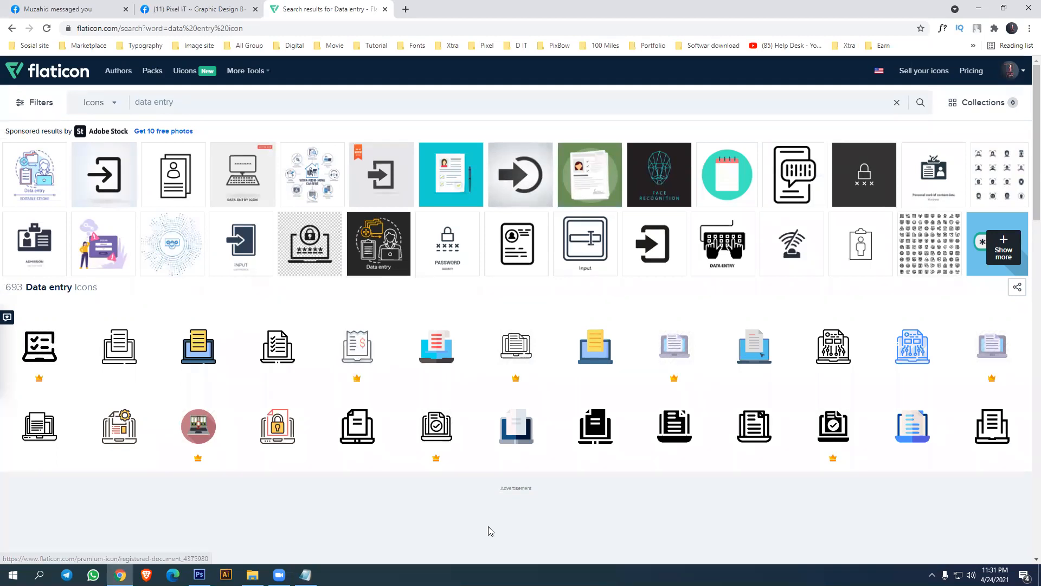
Download the filled black laptop icon with a folded-corner document as a PSD and open document.psd in Photoshop
mouse_move(446, 372)
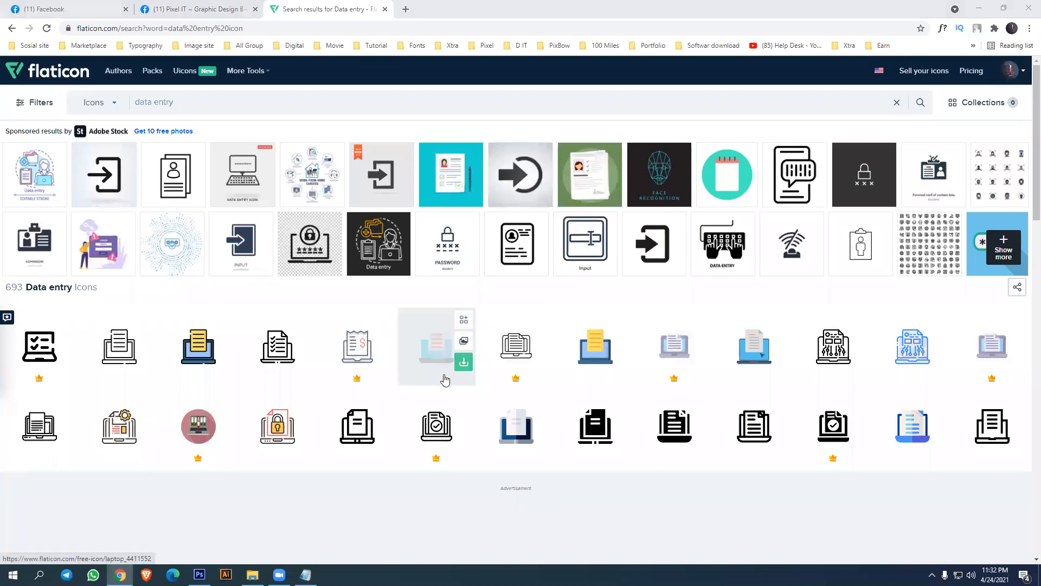
scroll(473, 371, "down", 5)
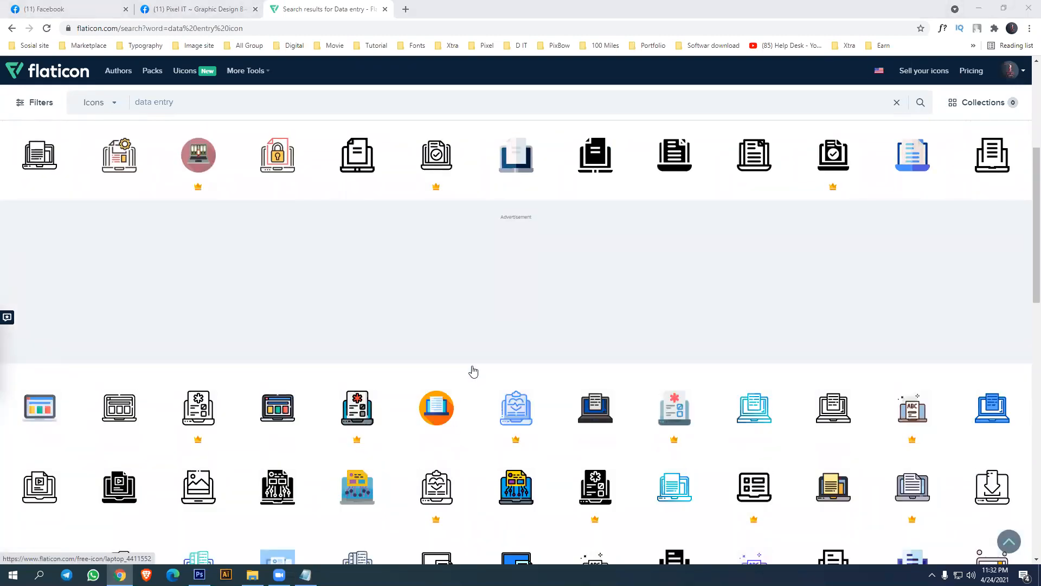
scroll(475, 370, "down", 5)
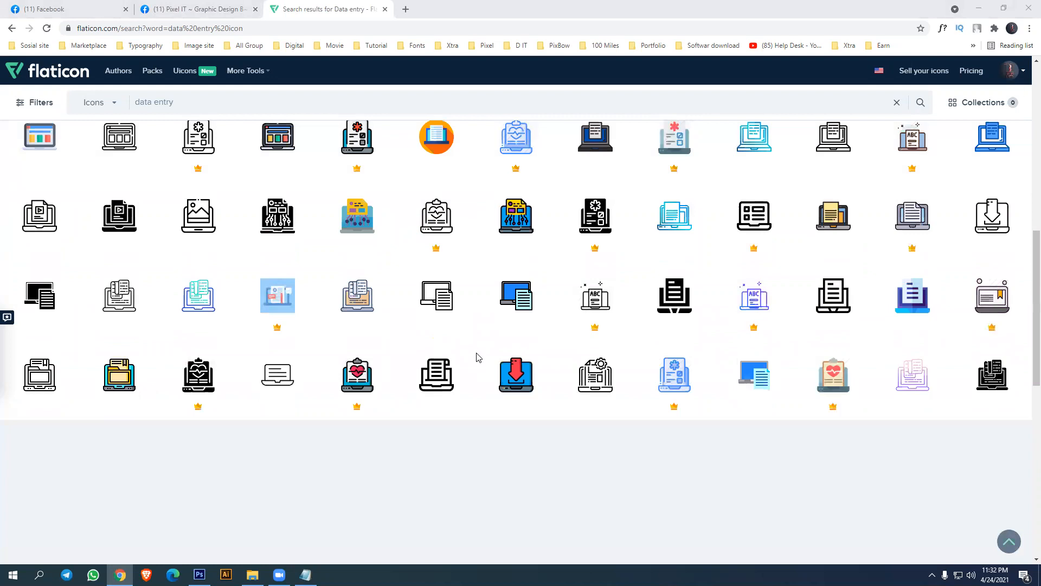
scroll(478, 358, "up", 2)
scroll(484, 369, "up", 6)
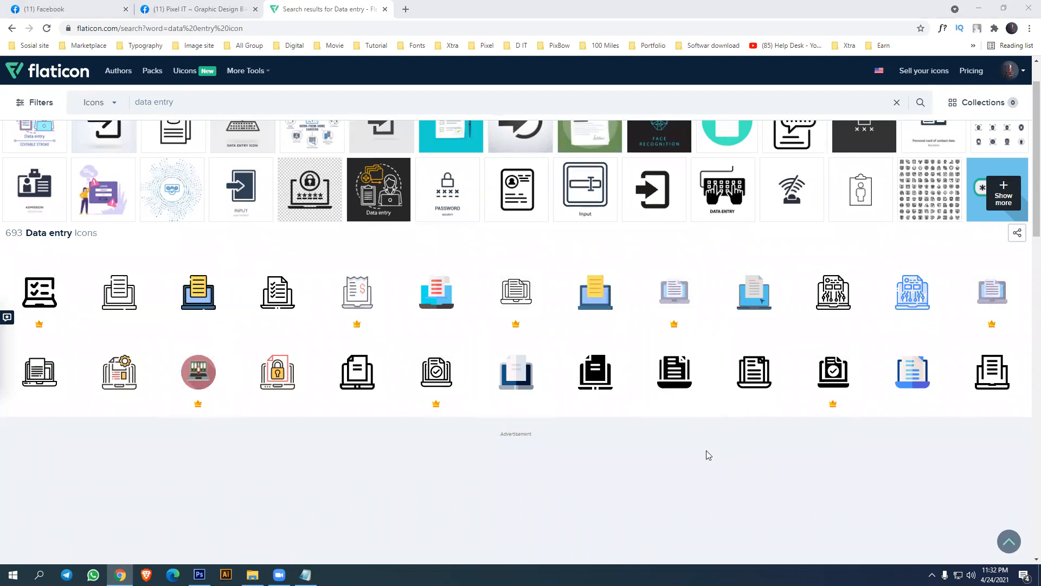
left_click(681, 379)
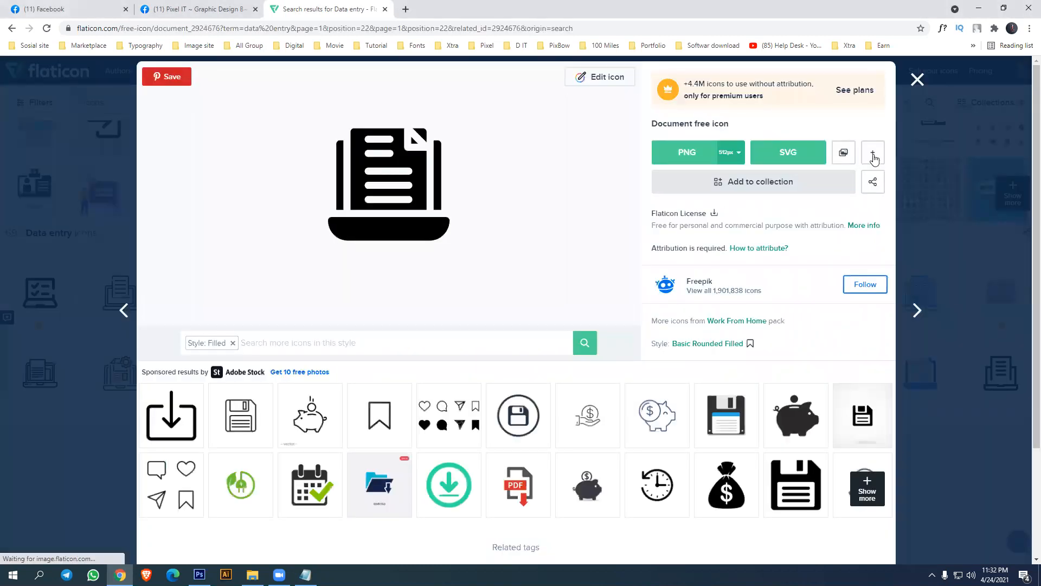
left_click(873, 156)
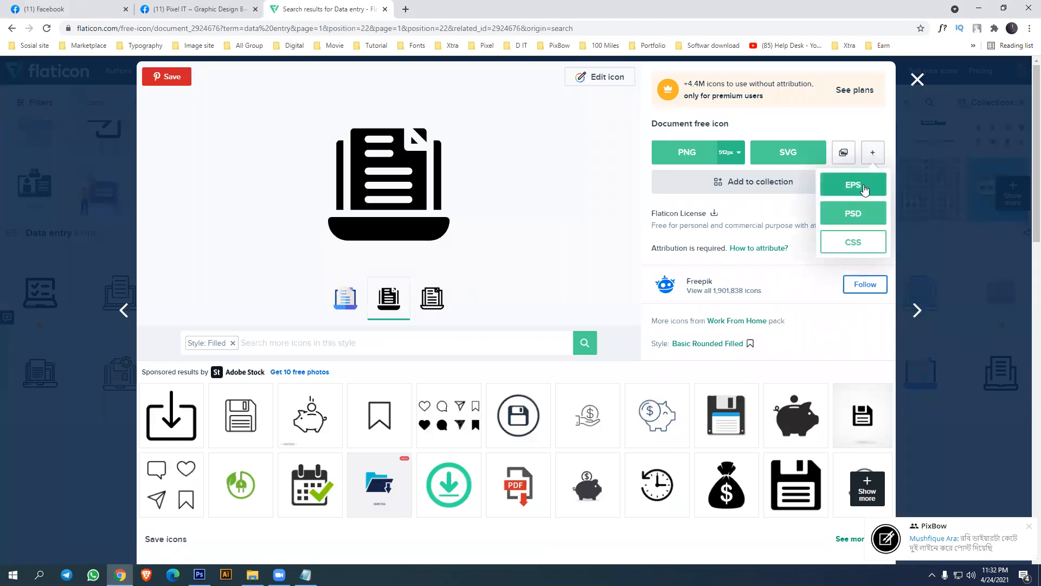
left_click(850, 217)
left_click(608, 292)
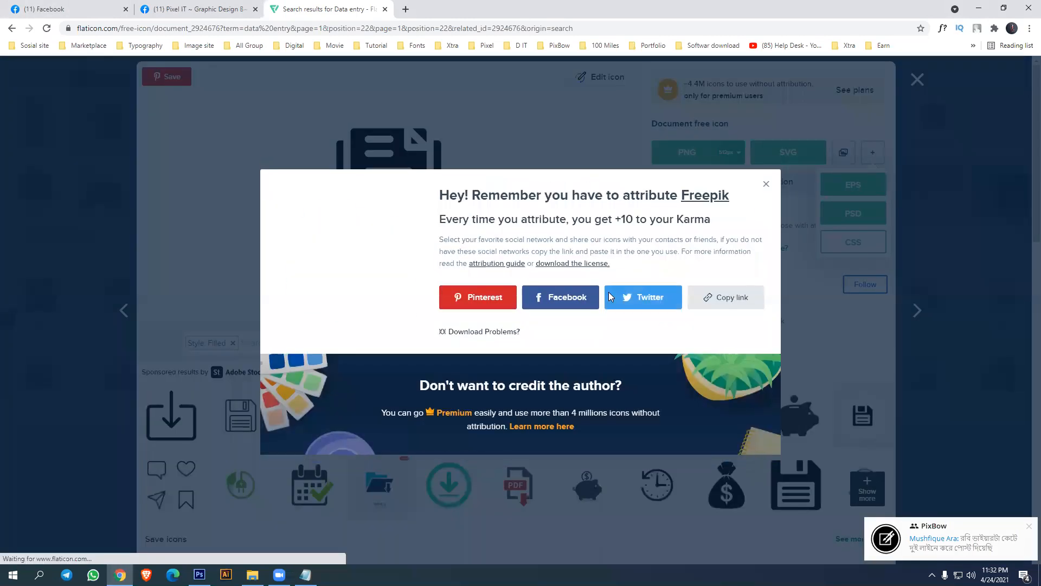
left_click(766, 182)
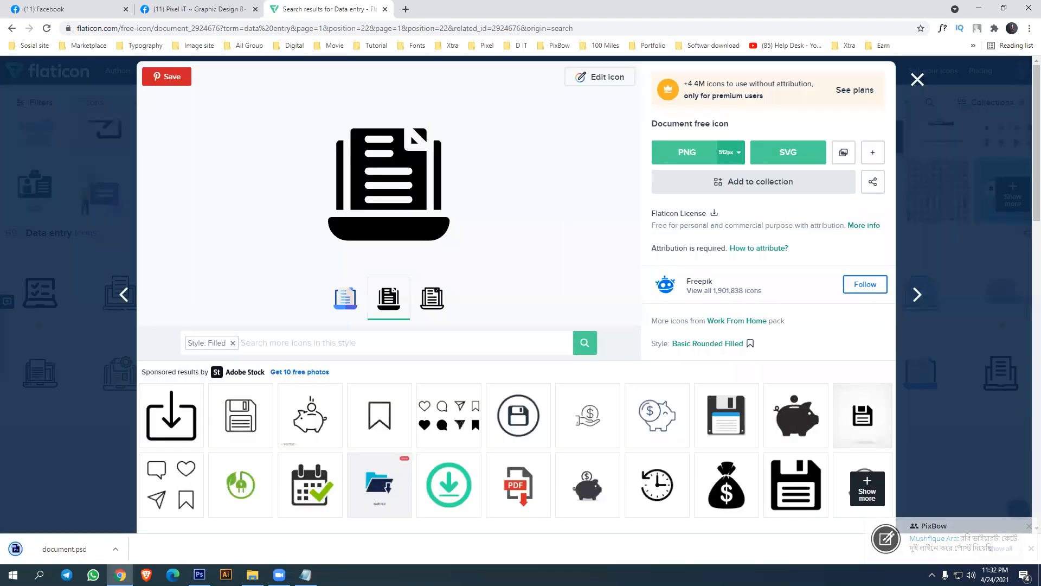
left_click_drag(42, 553, 611, 12)
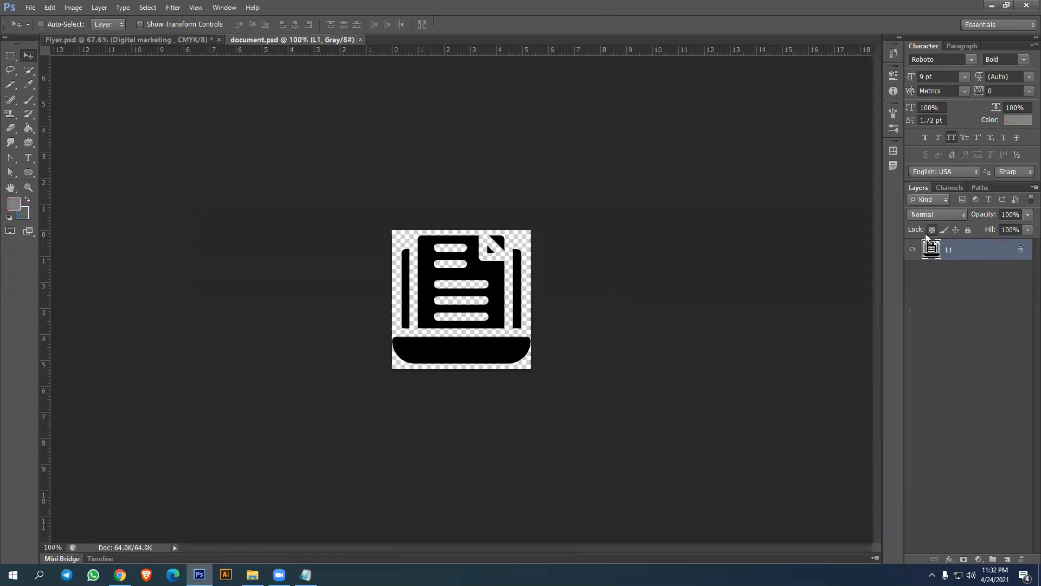
Unlock the laptop icon layer, copy it into Flyer.psd, and close document.psd without saving
left_click(931, 230)
left_click_drag(333, 164, 624, 376)
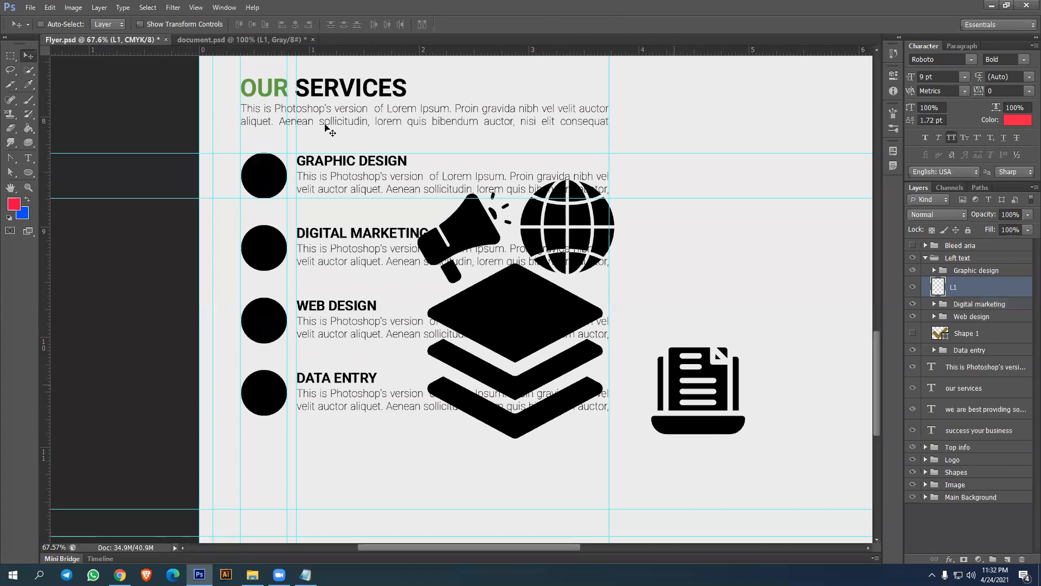
left_click(313, 40)
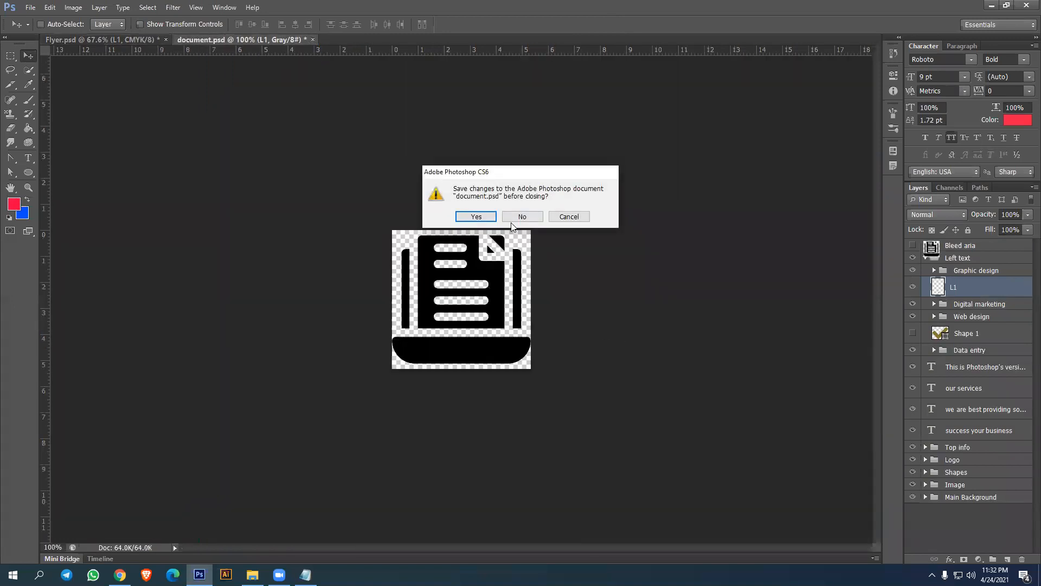
left_click(561, 216)
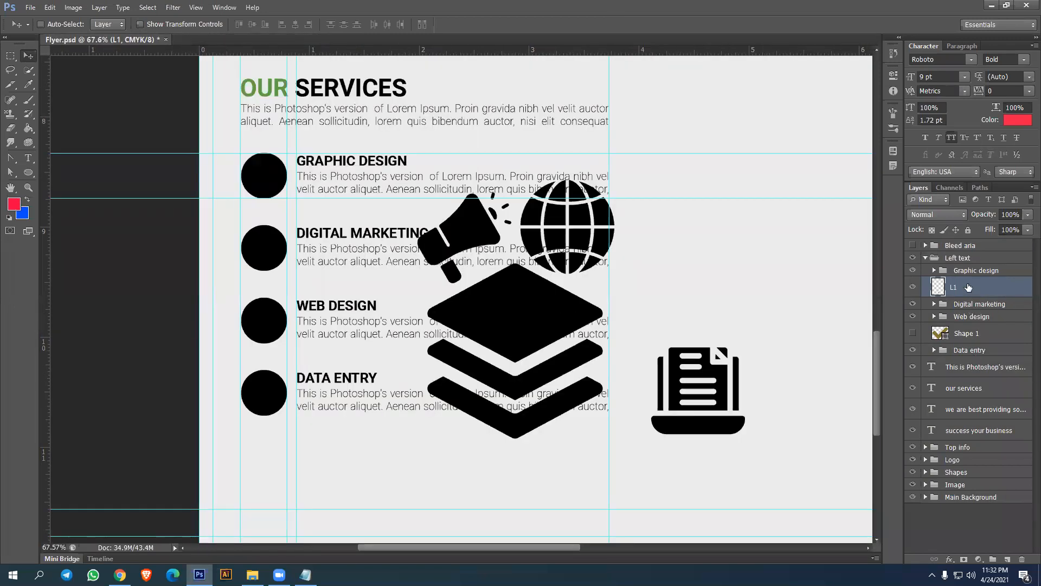
Move the laptop icon into the Data entry group and take Shape 1 out to just above the Left text group
left_click_drag(968, 288, 965, 252)
left_click(978, 317)
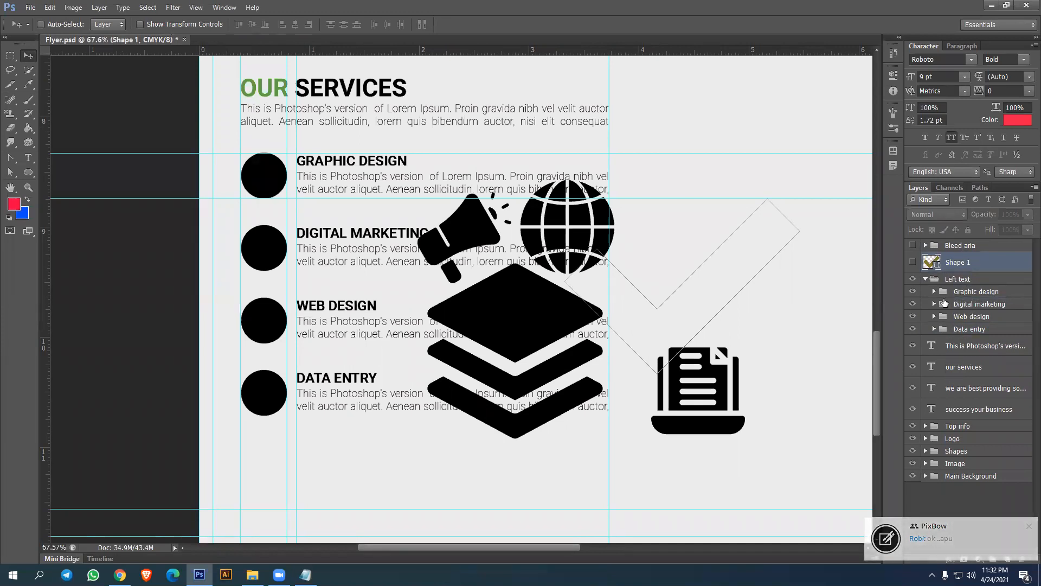
Hide the Digital marketing, Web design and Data entry groups, and place the stacked-layers icon above the circle in the Graphic design group
left_click_drag(914, 321, 914, 307)
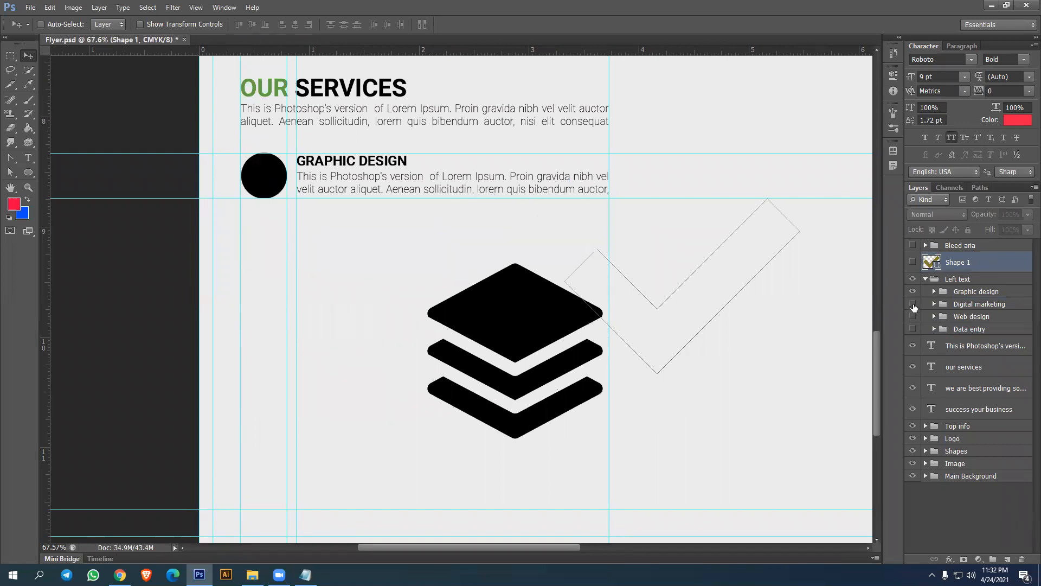
left_click(934, 292)
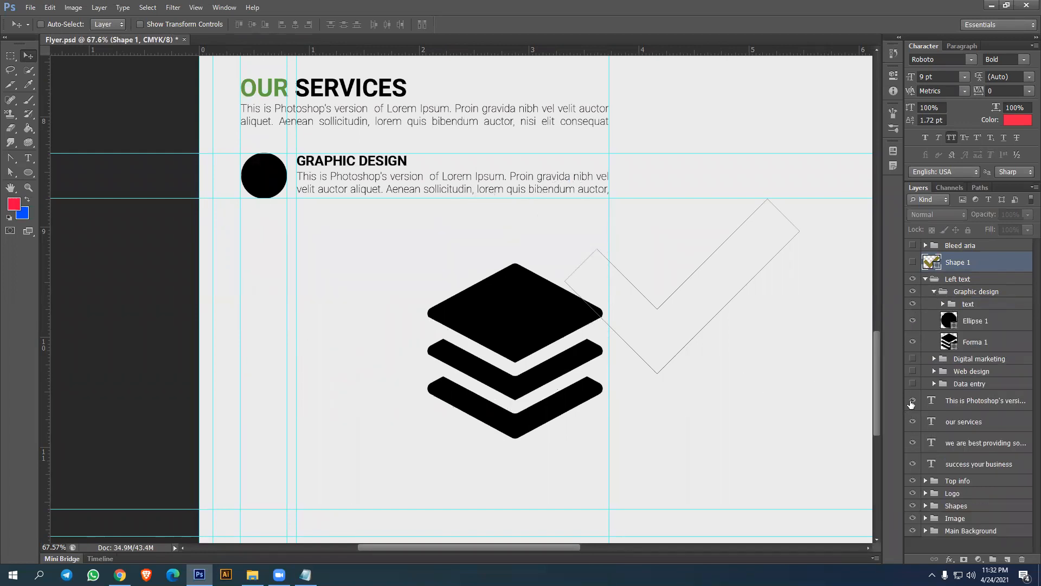
left_click(976, 345)
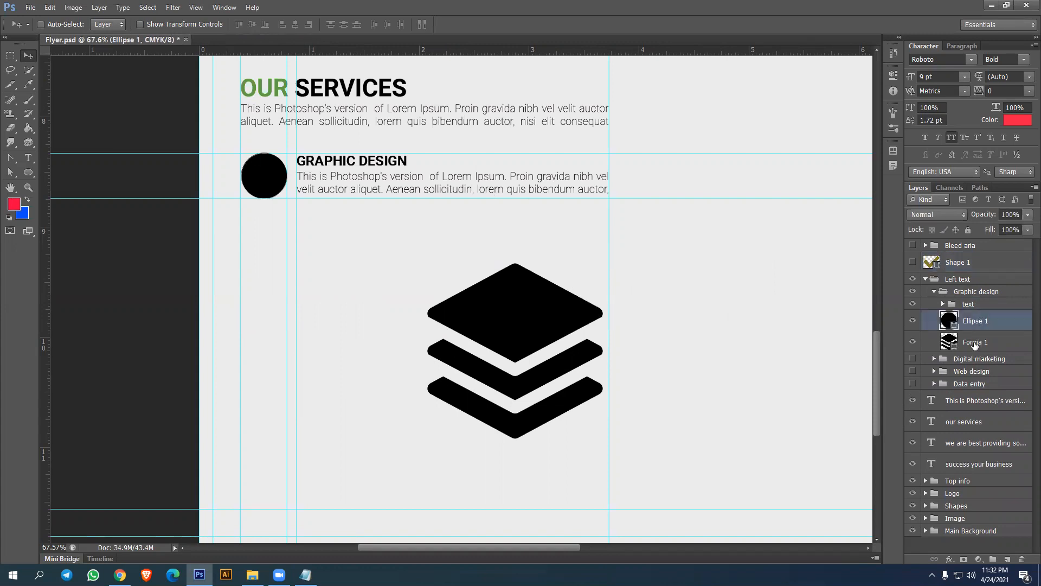
left_click_drag(976, 345, 950, 313)
Recolor the stacked-layers icon with the flyer's light grey background color
double_click(952, 327)
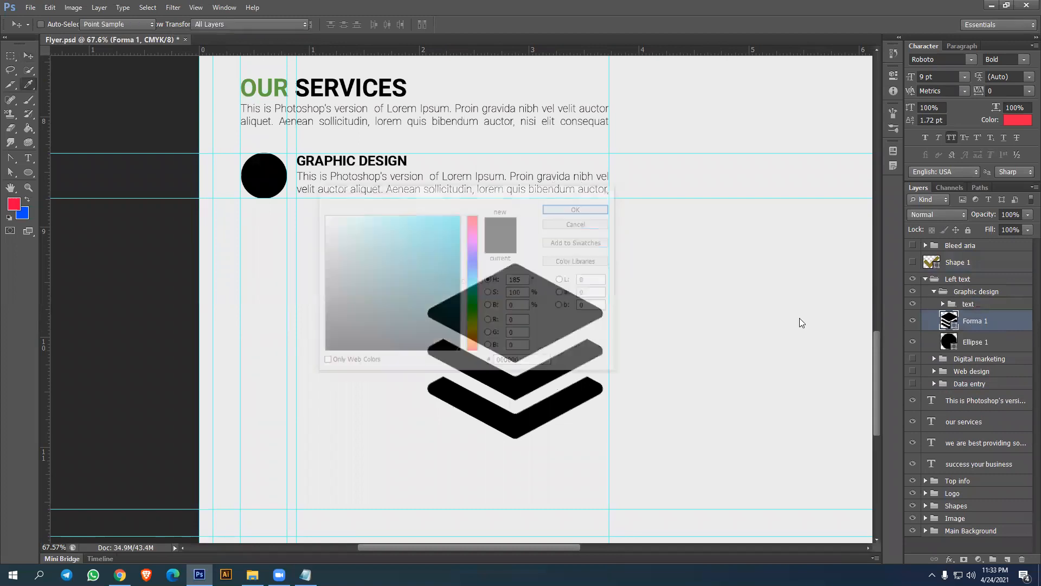
left_click(696, 325)
key("Return")
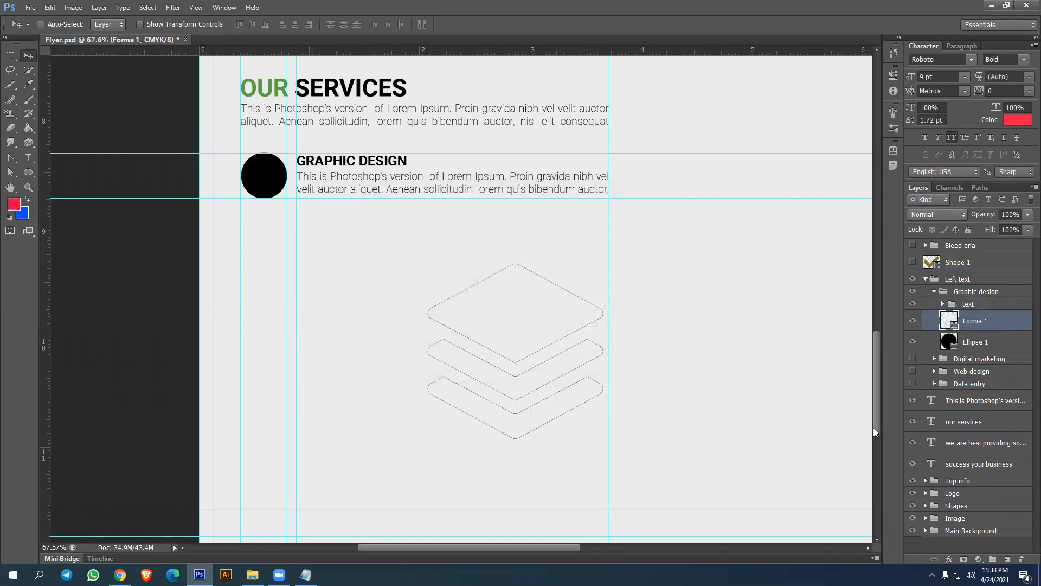
Scale the stacked-layers icon down into the Graphic design circle and add vertical guides at the icon's two side edges
key("ctrl+t")
left_click_drag(580, 405, 256, 183)
key("Return")
left_click_drag(49, 240, 274, 247)
left_click_drag(46, 179, 256, 212)
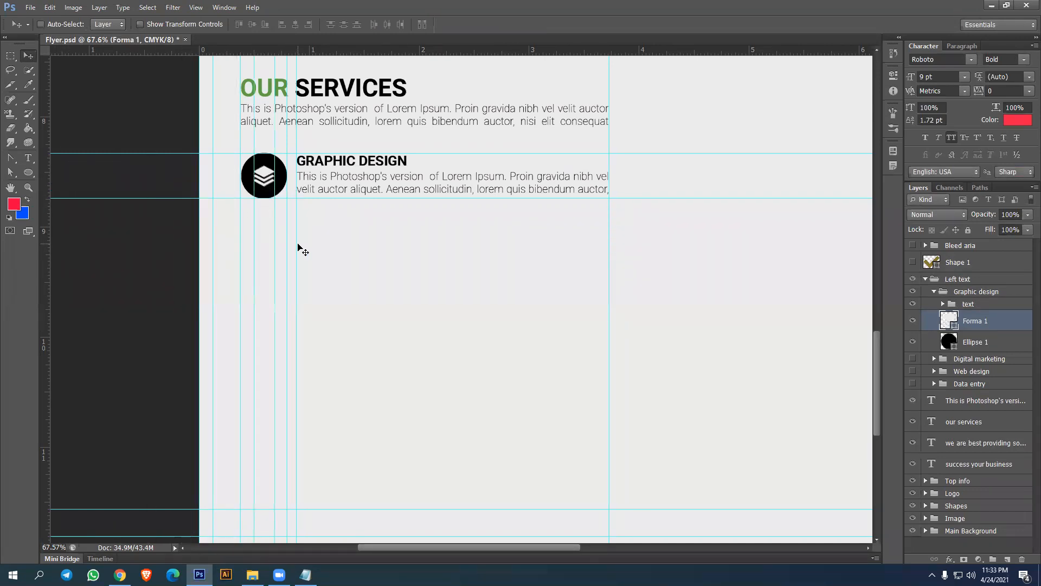
Align the stacked-layers icon and its circle by horizontal centers and group them as Icon
left_click(1004, 346, "shift")
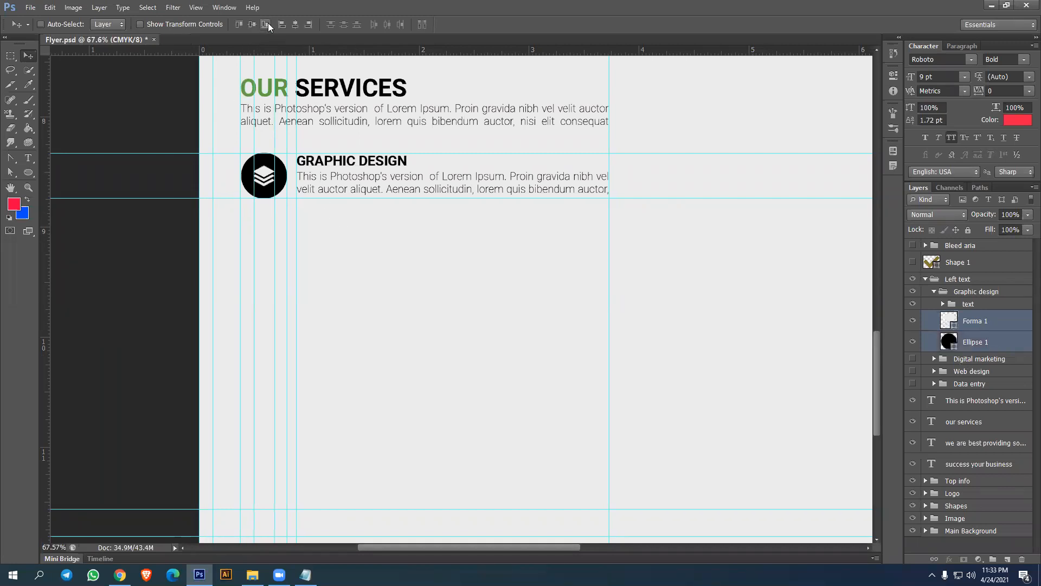
left_click(295, 24)
key("ctrl+g")
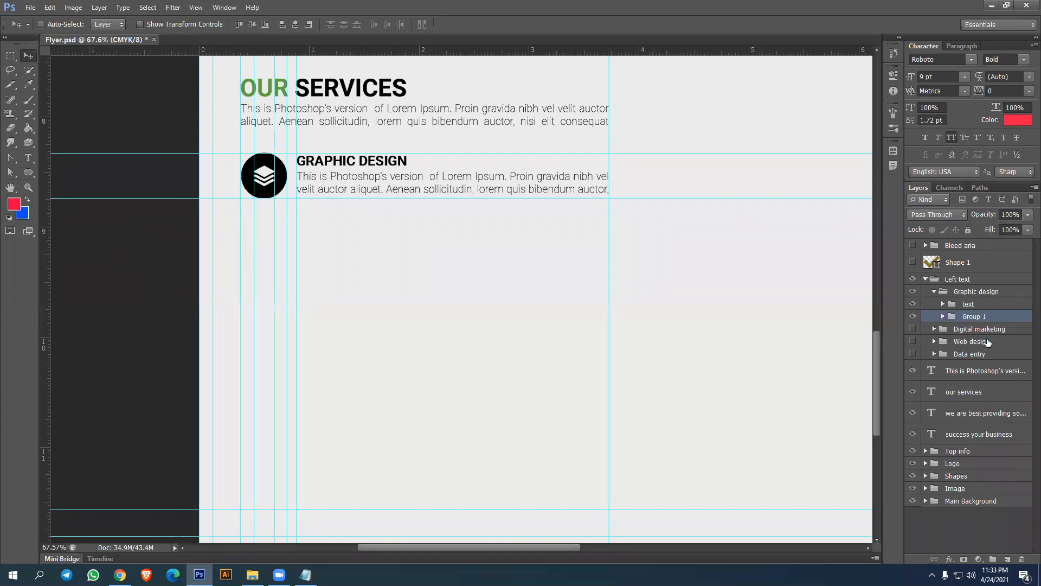
double_click(971, 316)
type("Icon")
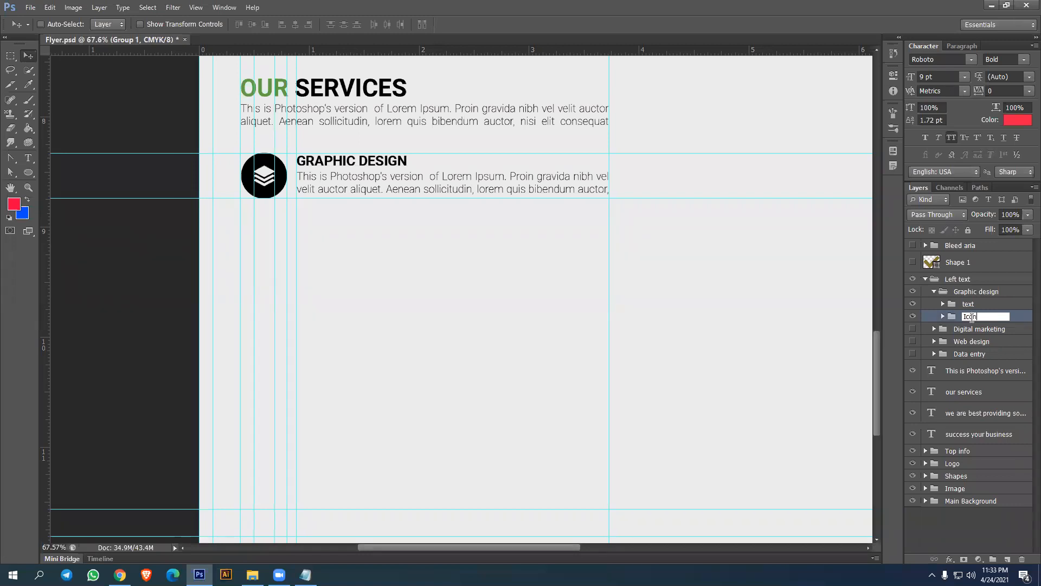
key("Return")
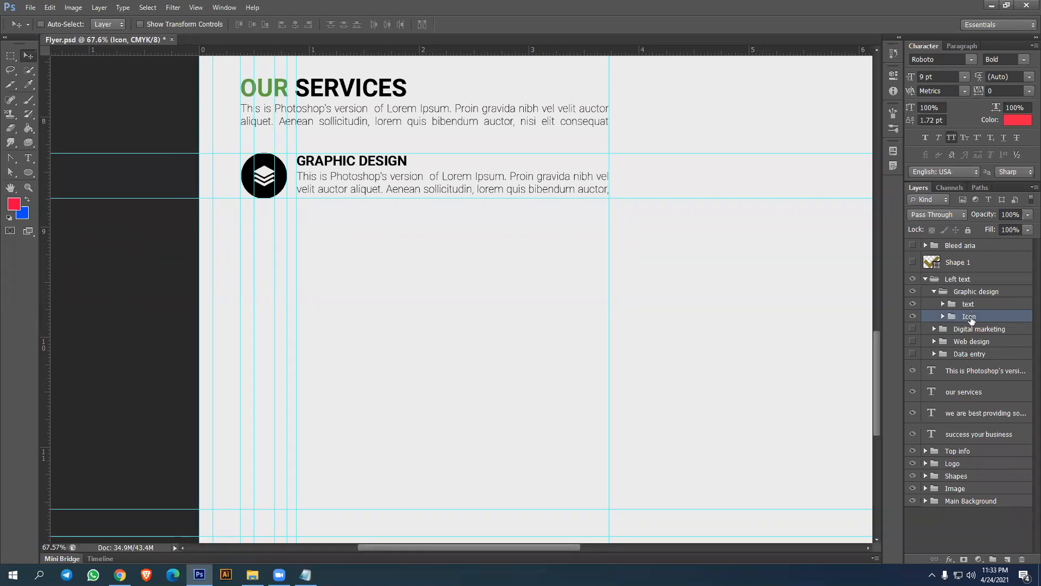
Show the Digital marketing group and place its megaphone layer above the circle
left_click(934, 292)
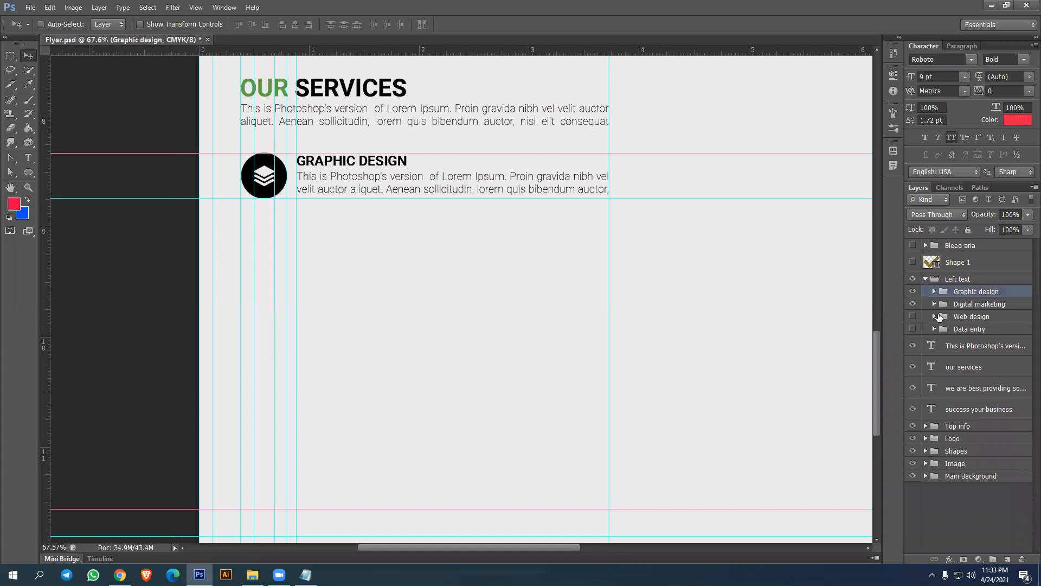
left_click(946, 304)
left_click(934, 305)
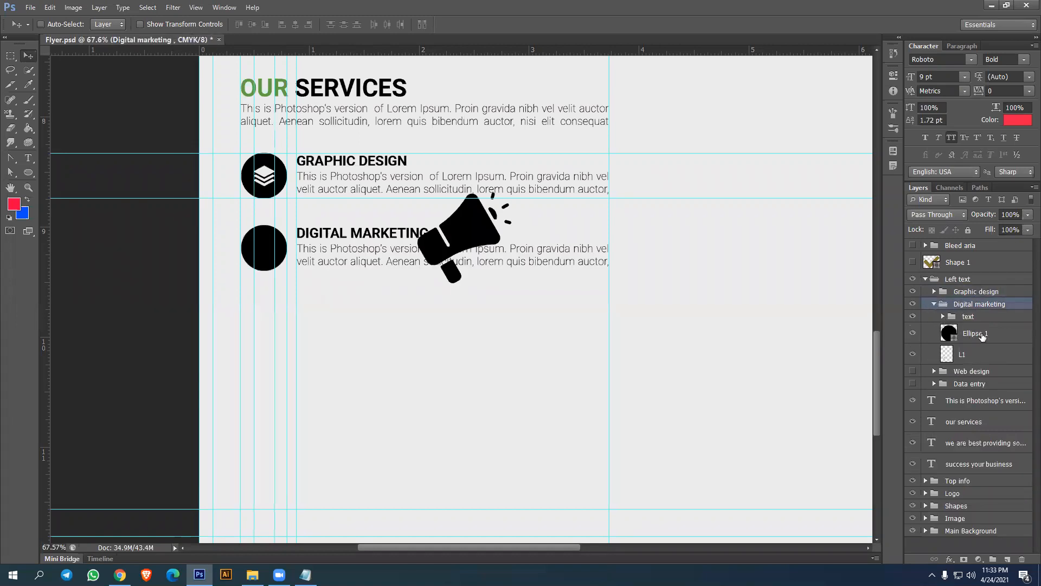
left_click_drag(979, 355, 970, 336)
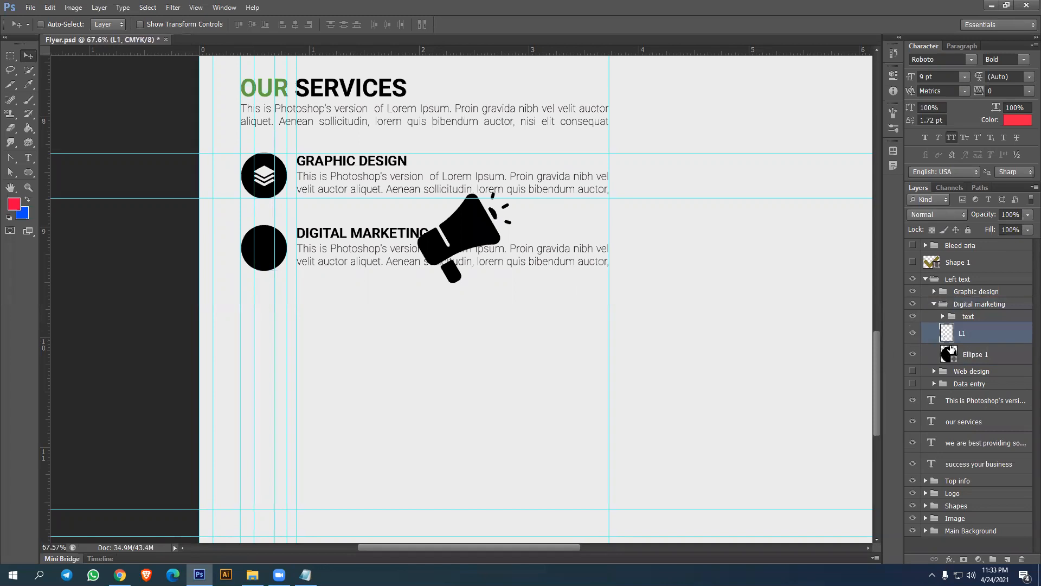
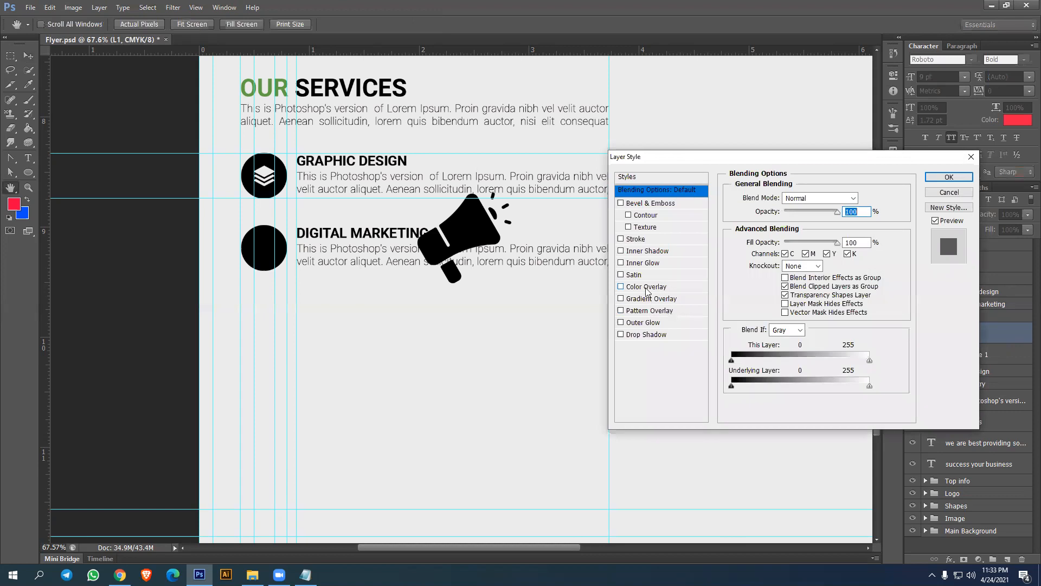
Give the megaphone a light grey #ebebeb Color Overlay and convert its layer to a Smart Object
left_click(646, 287)
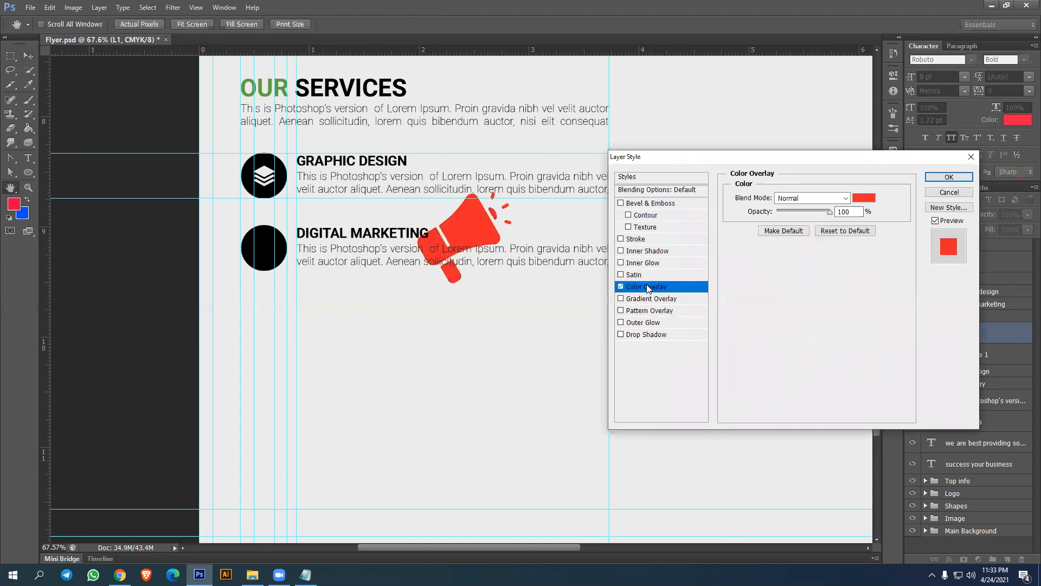
left_click(864, 199)
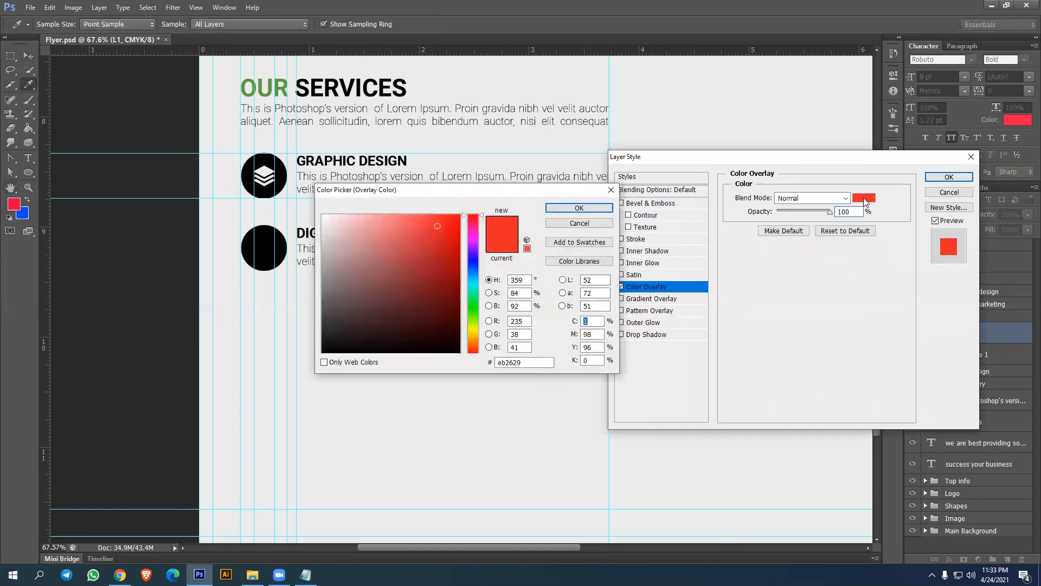
left_click(509, 436)
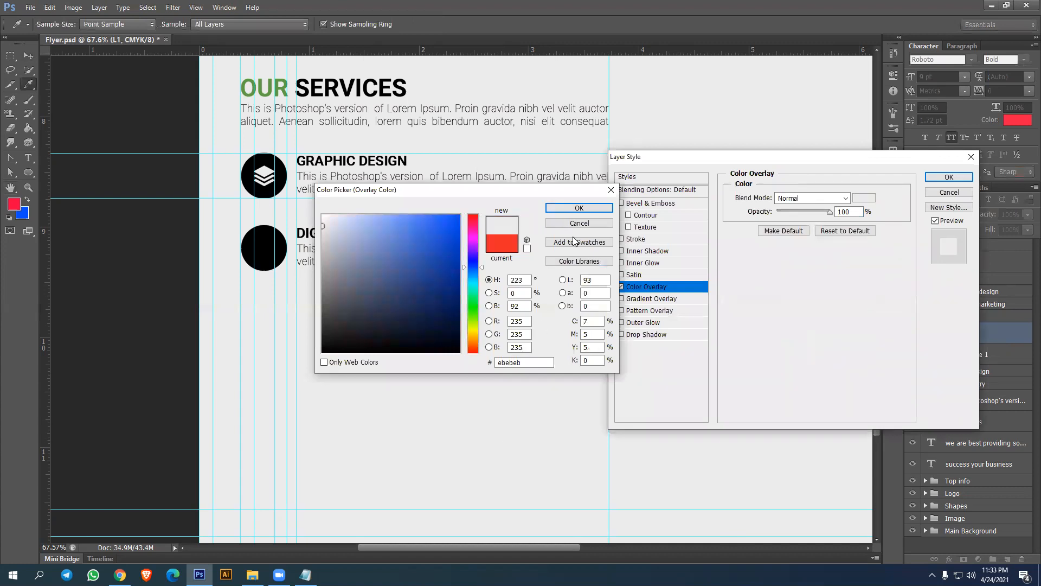
left_click(580, 207)
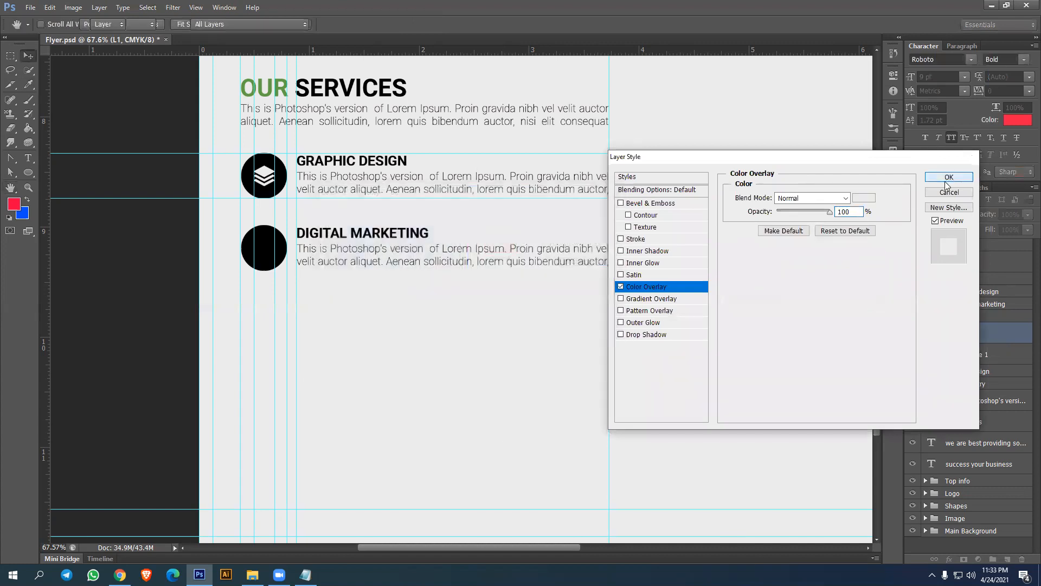
left_click(969, 178)
right_click(982, 335)
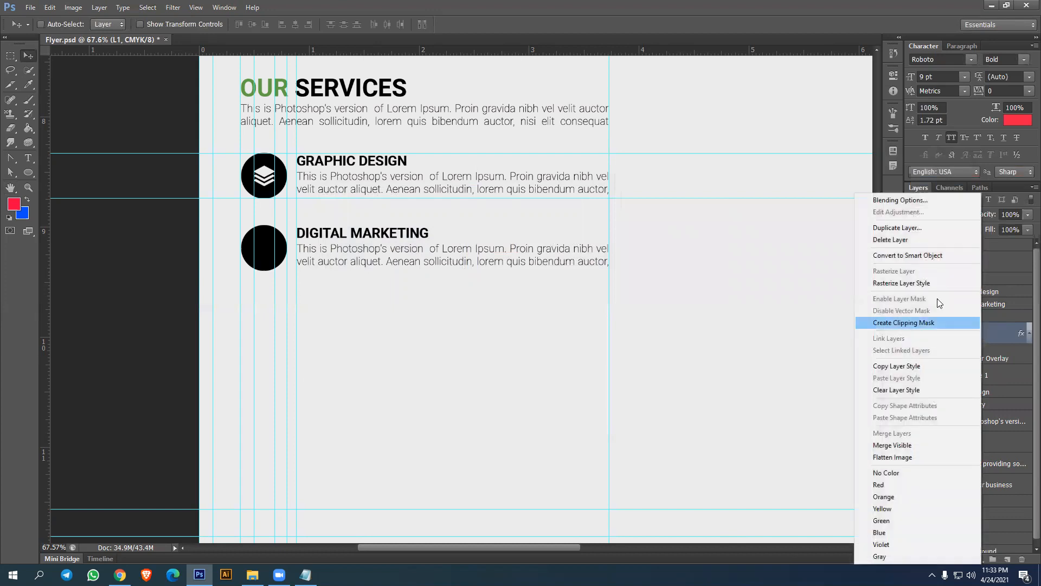
left_click(914, 257)
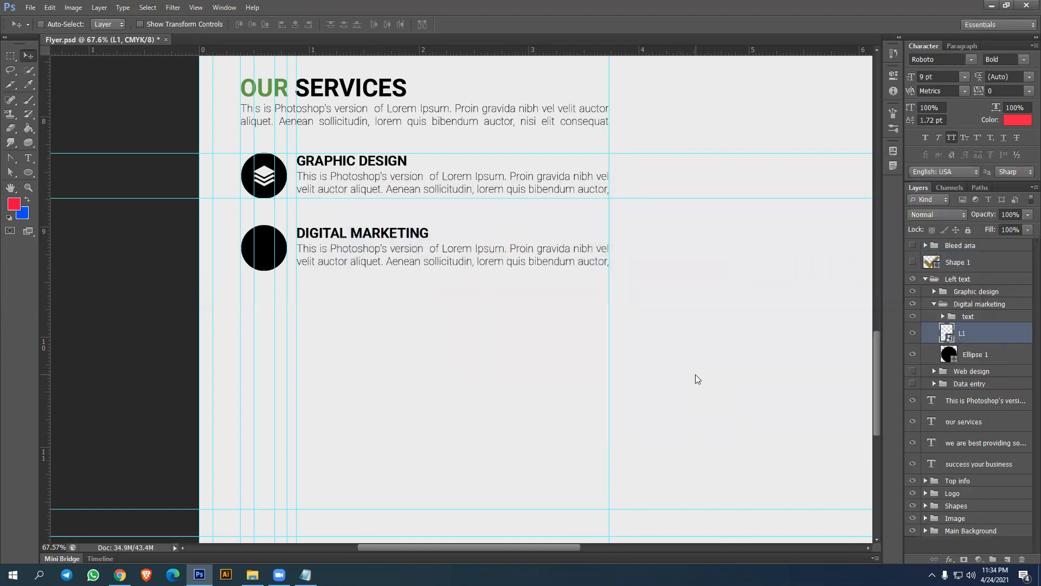
Scale the megaphone down into the Digital marketing circle so that it spans the two icon-width guides
key("ctrl+t")
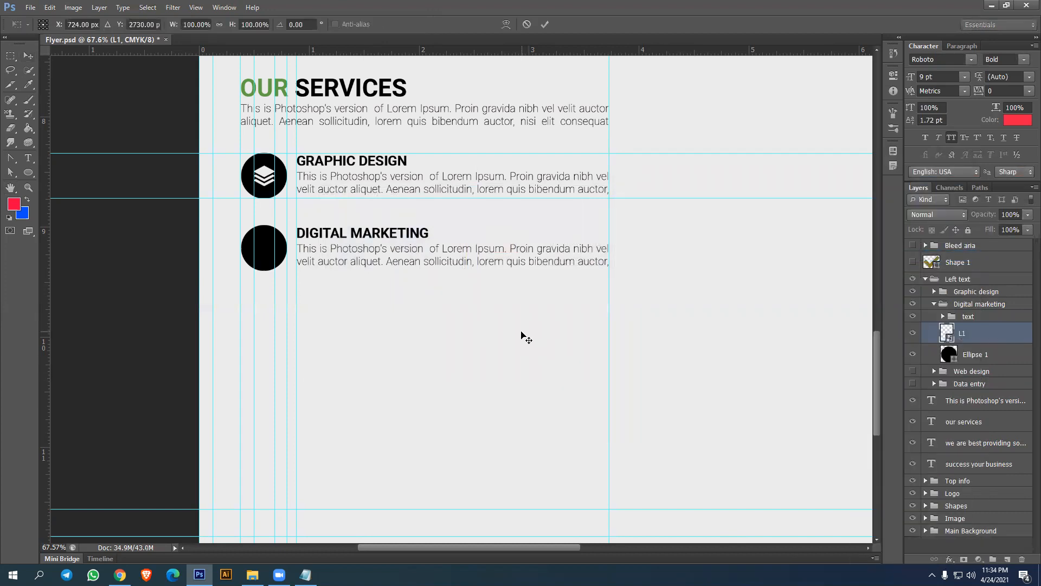
left_click_drag(490, 260, 258, 246)
key("Return")
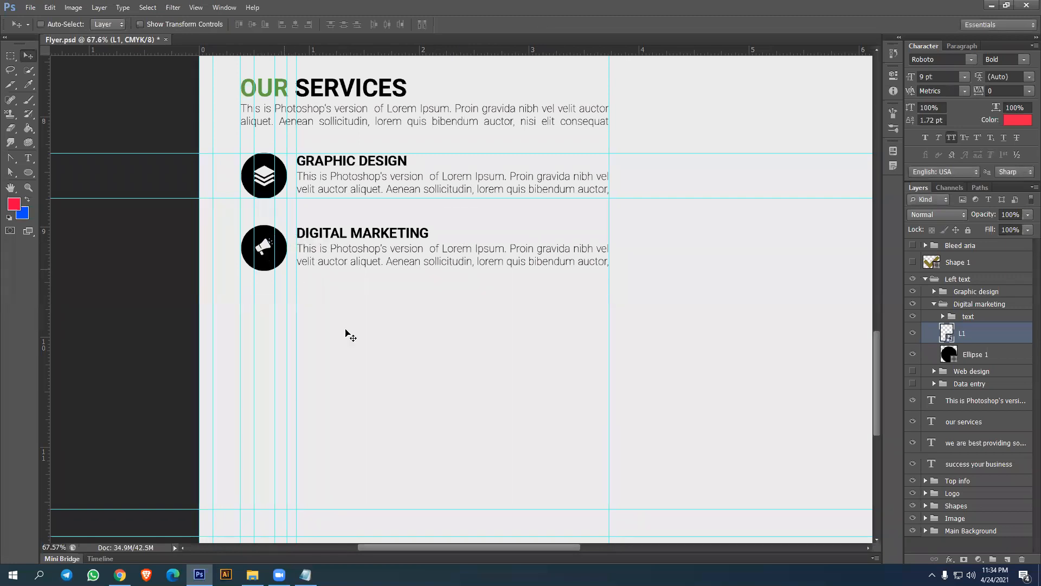
scroll(376, 347, "up", 4)
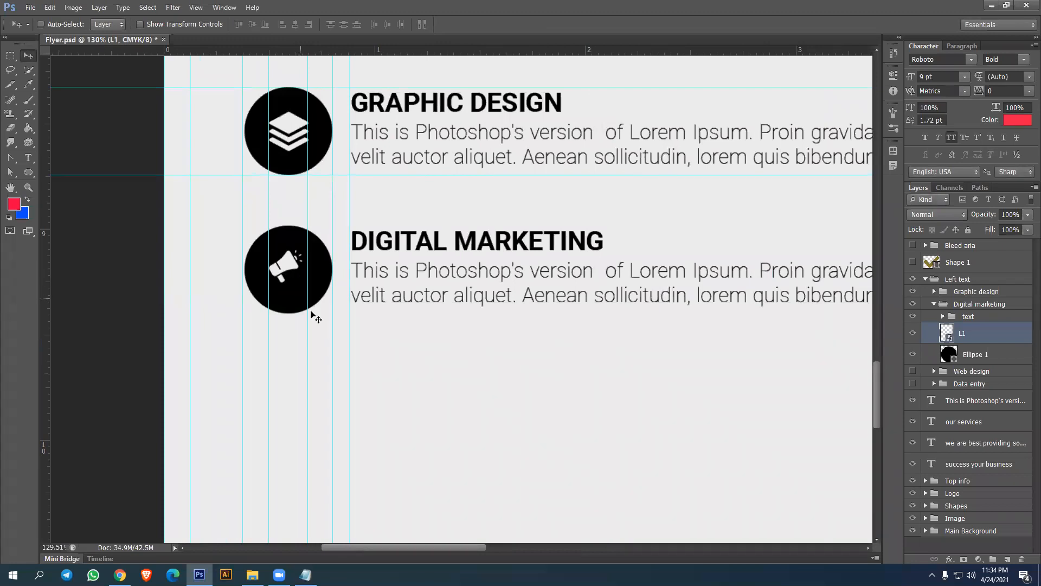
key("ctrl+t")
left_click_drag(302, 283, 309, 292)
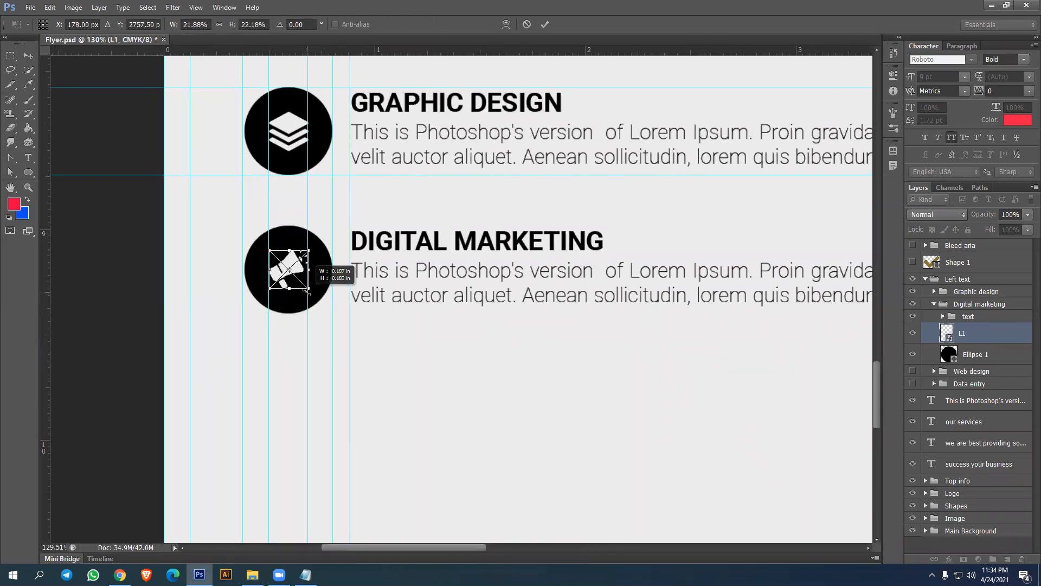
key("Return")
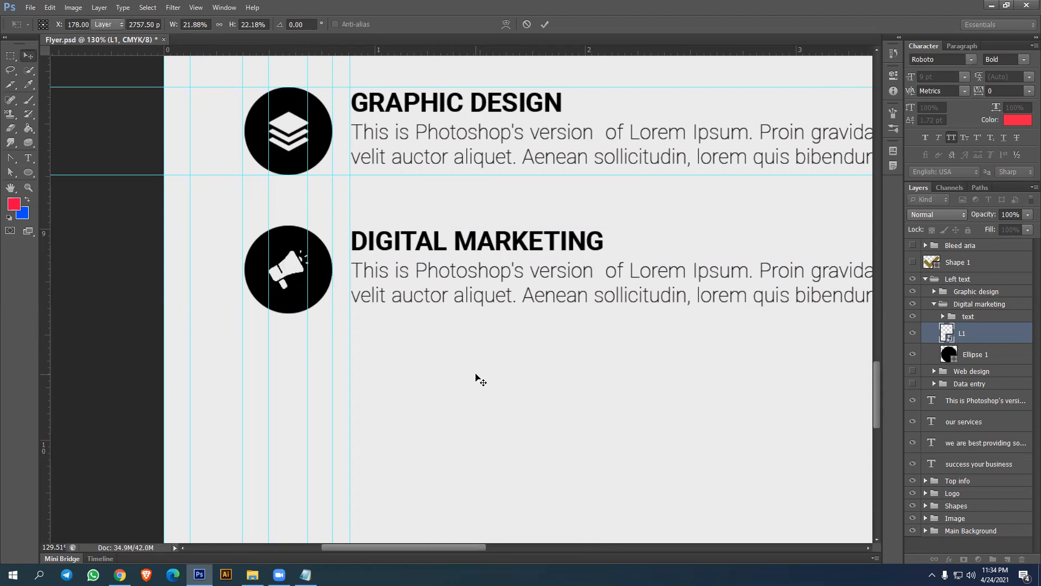
Align the megaphone and its circle by horizontal centers and group them as Icon
left_click(946, 353, "shift")
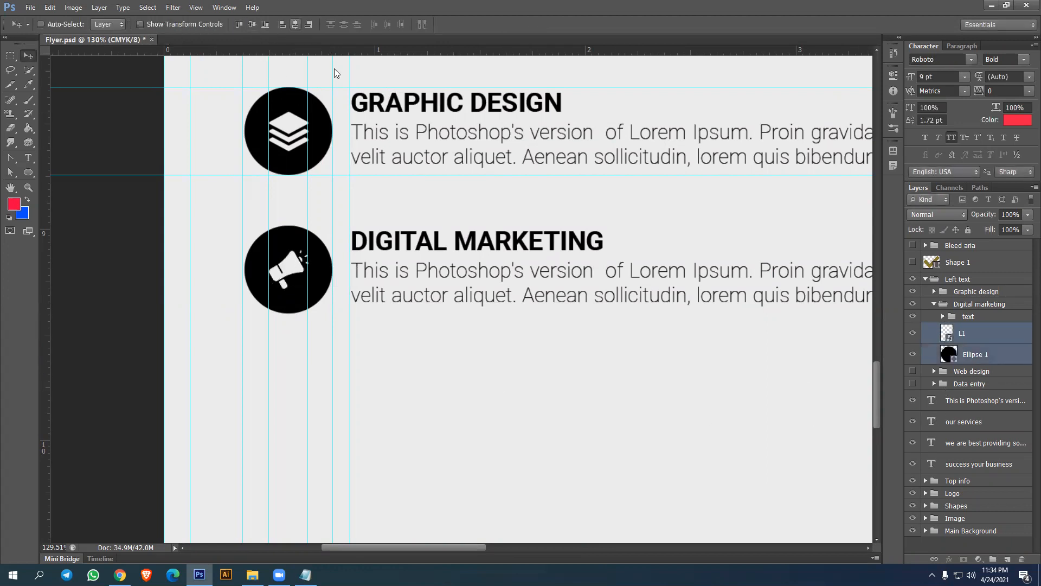
key("ctrl+g")
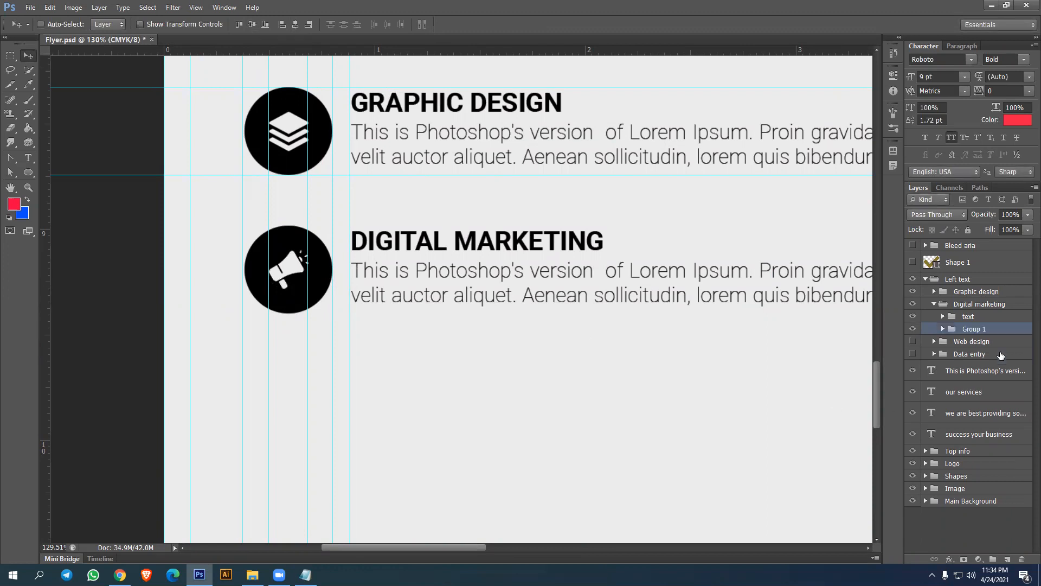
double_click(972, 328)
type("Ic")
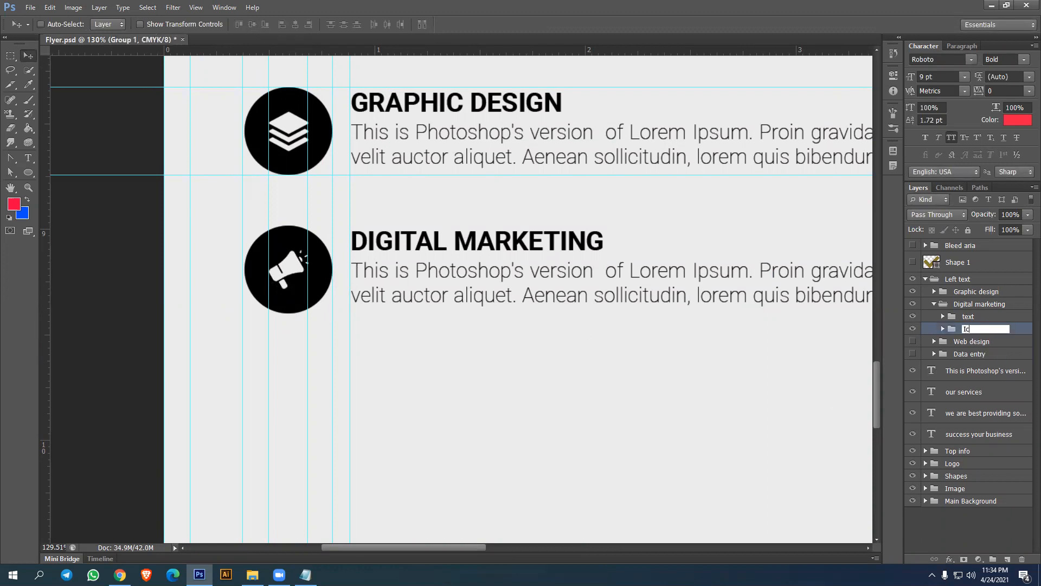
type("on")
key("Return")
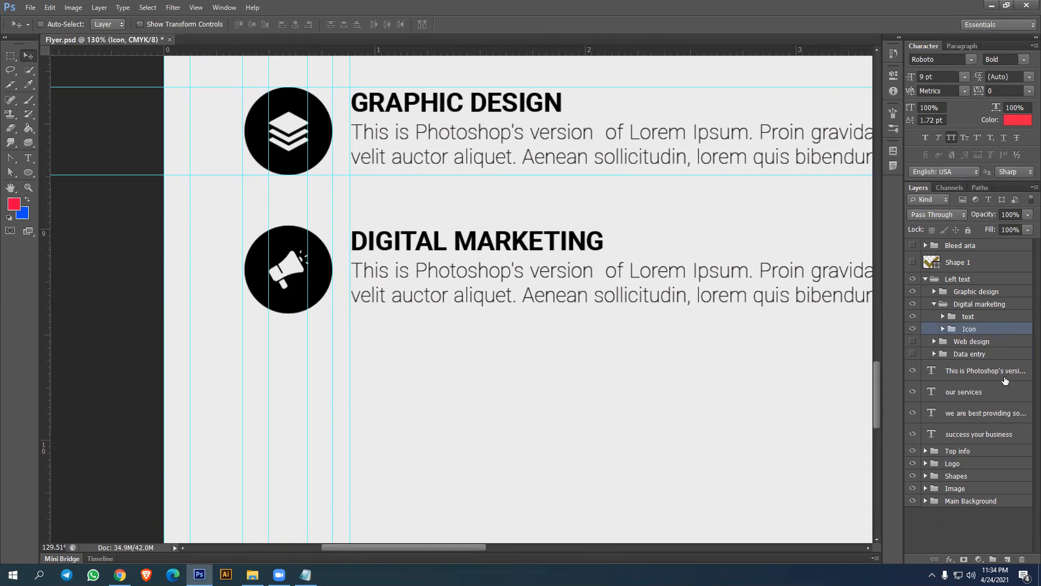
Show the Web design group and place its globe layer above the circle
left_click(933, 304)
left_click(912, 316)
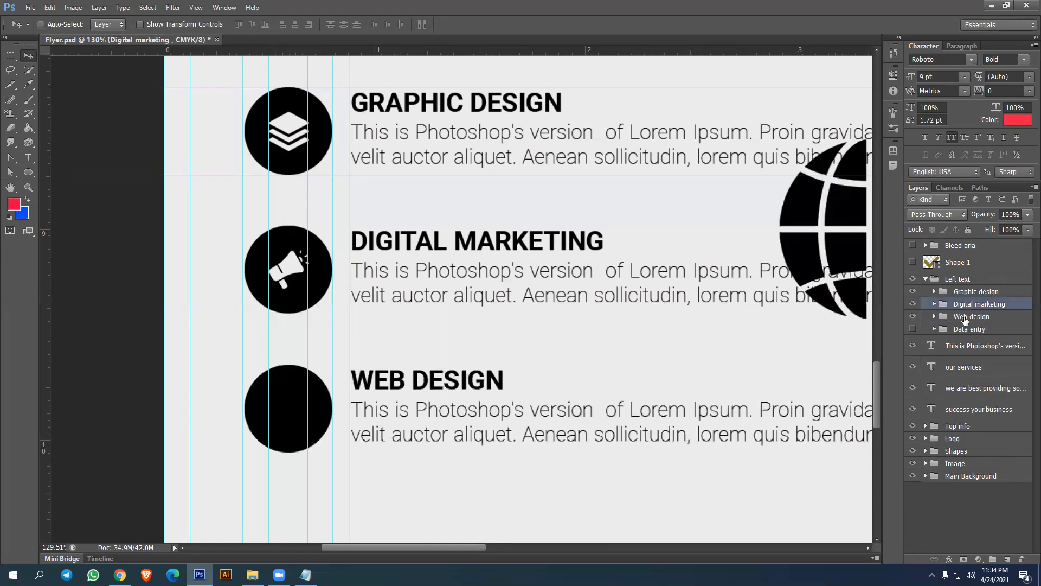
left_click(965, 319)
left_click(934, 316)
left_click_drag(981, 371, 949, 343)
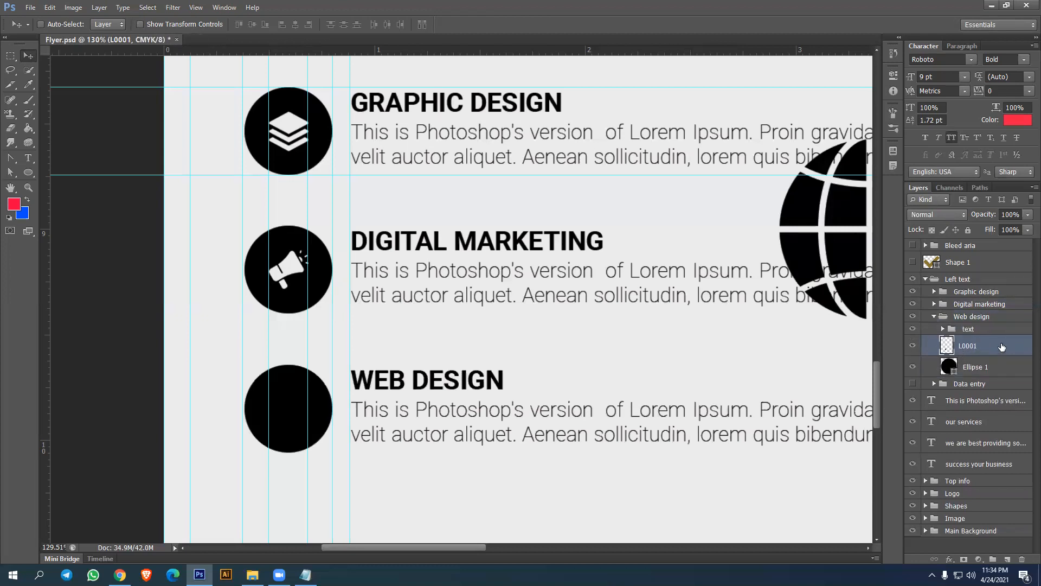
Give the Web design globe a Color Overlay in light grey #ebebeb, sampled from the flyer background
double_click(947, 347)
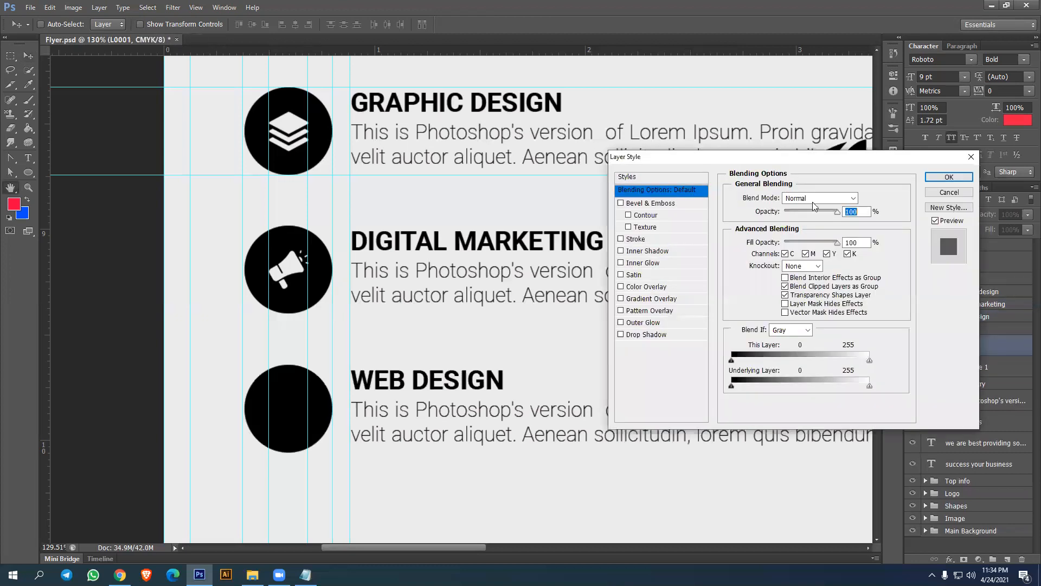
left_click(647, 286)
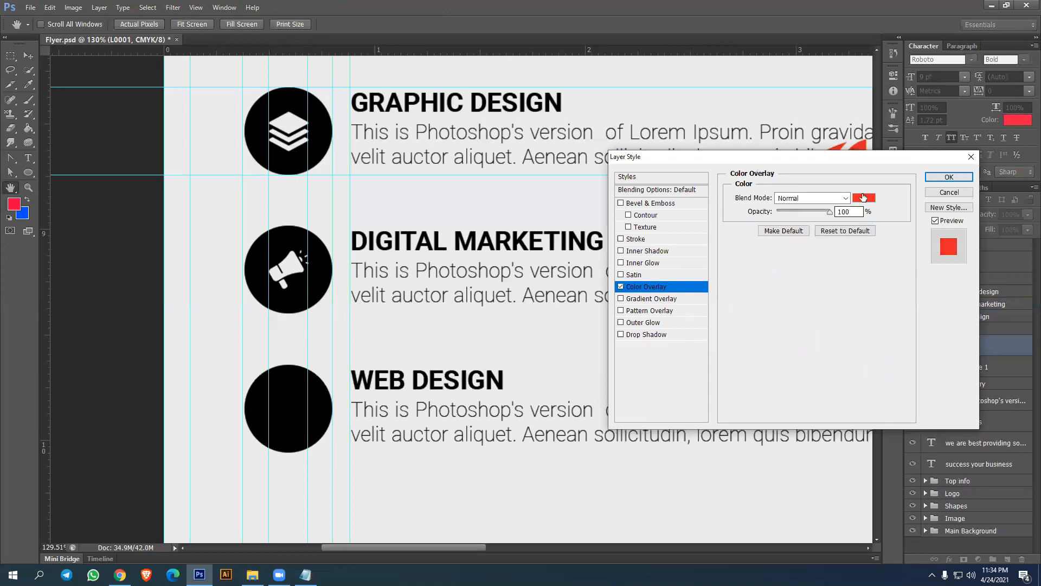
left_click(864, 197)
left_click(452, 165)
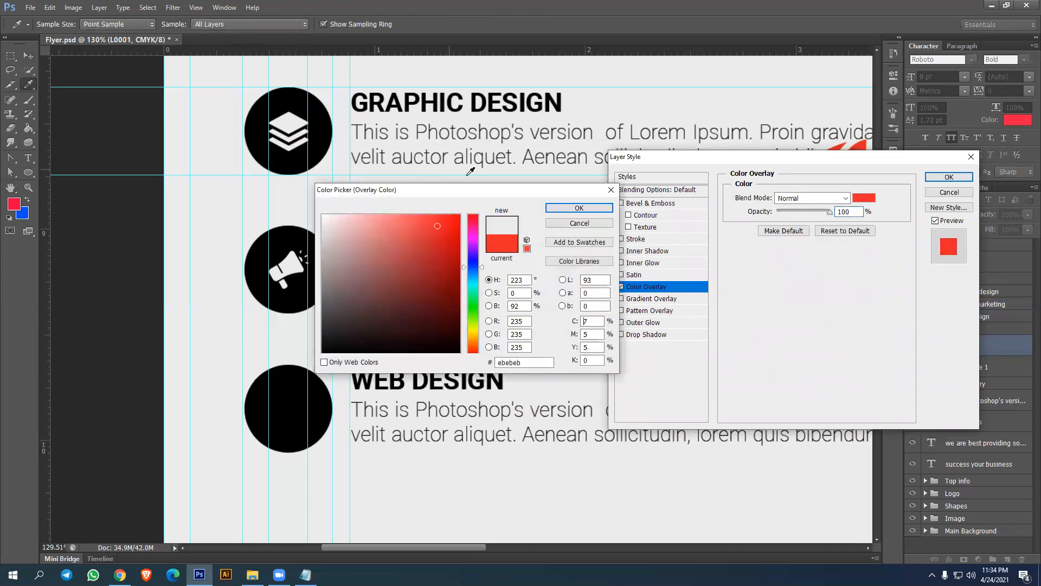
left_click(579, 208)
left_click(938, 178)
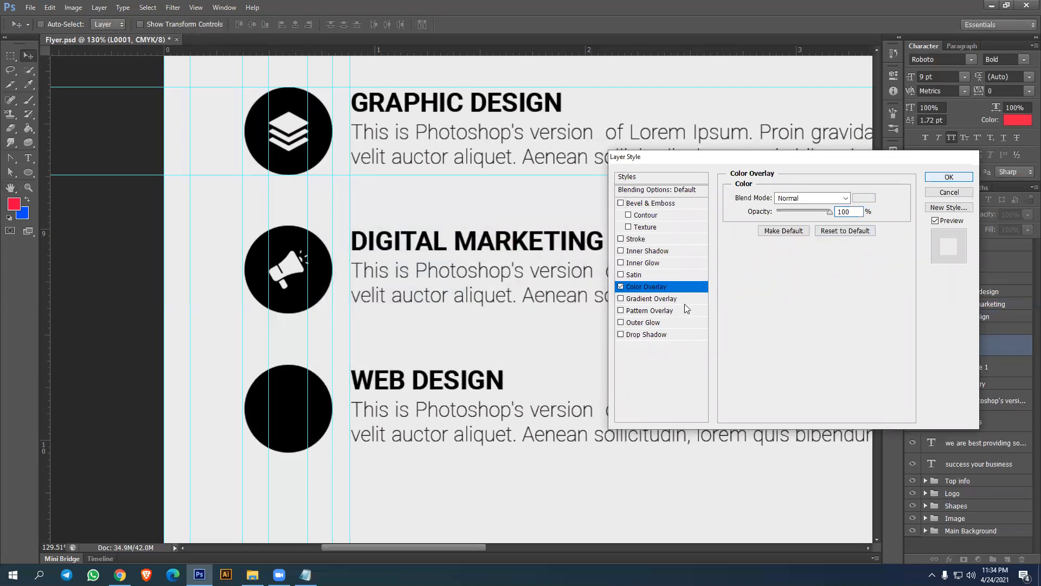
Scale the globe down and place it in the Web design circle so that it spans the two icon-width guides
key("ctrl+t")
left_click_drag(779, 319, 837, 287)
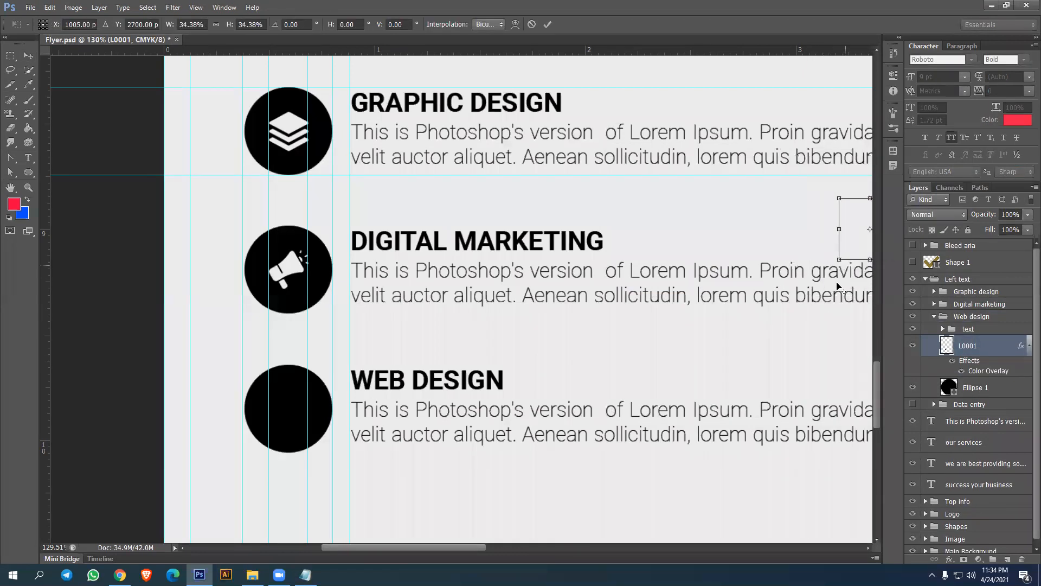
key("Return")
left_click_drag(851, 232, 307, 417)
key("ctrl+t")
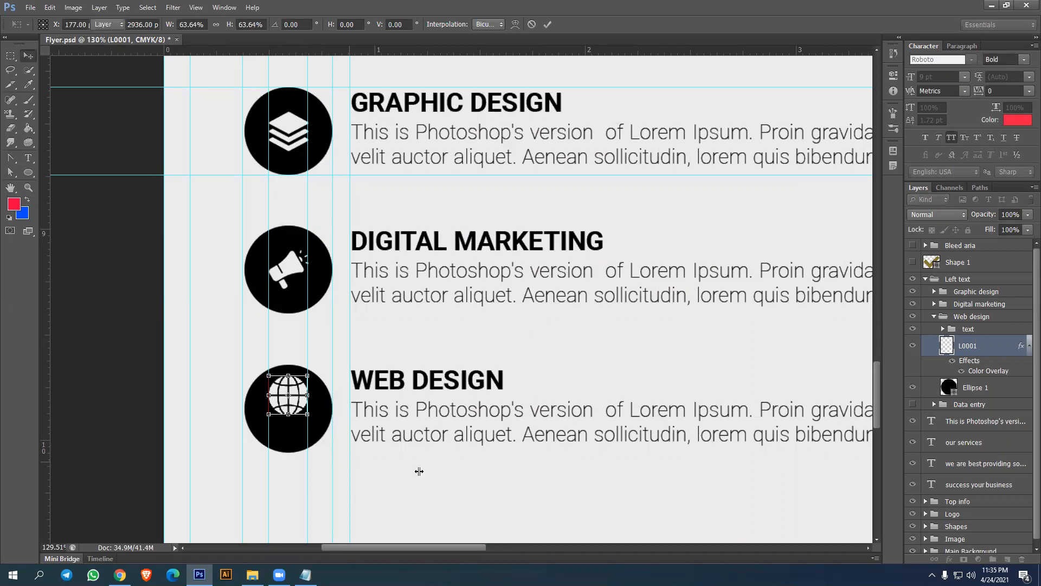
key("Return")
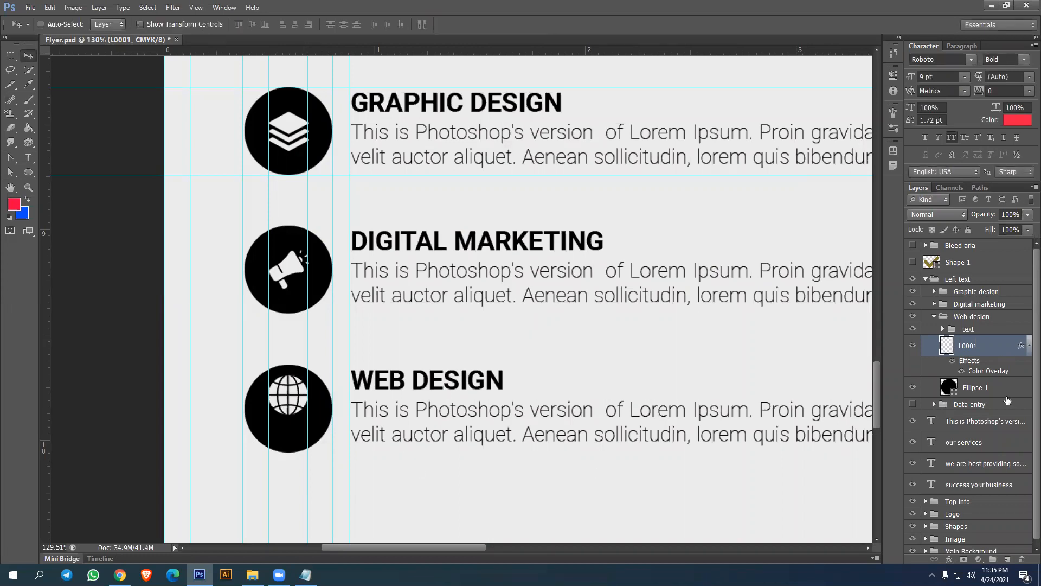
Convert the globe layer to a Smart Object and center it on its black circle
right_click(982, 347)
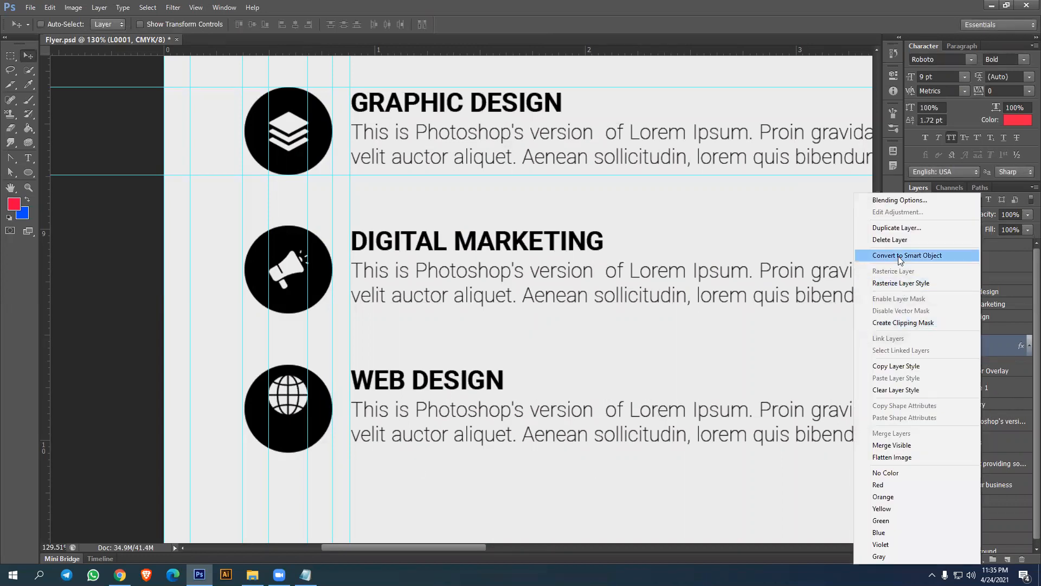
left_click(900, 256)
left_click(993, 368, "shift")
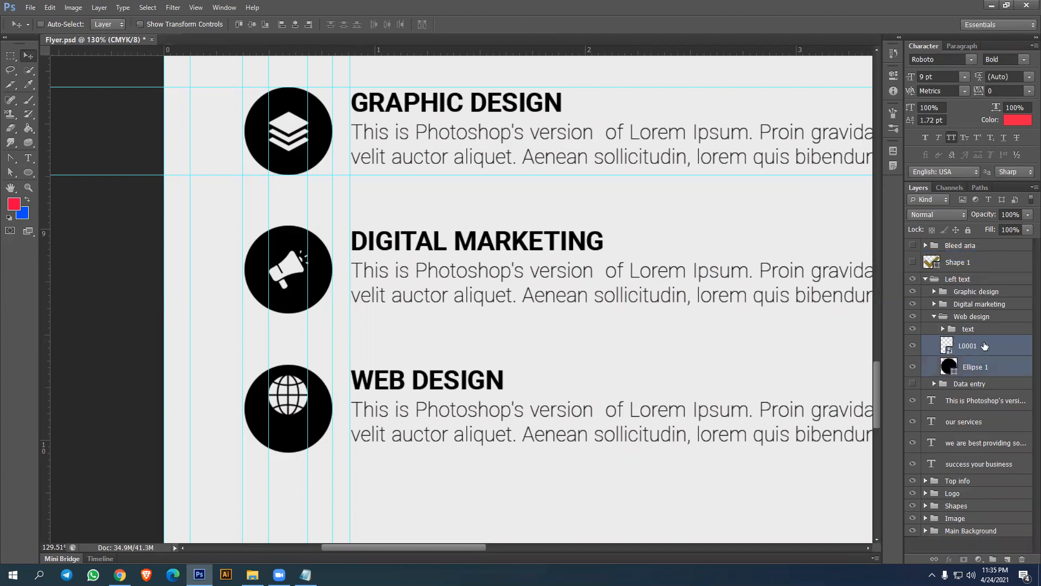
left_click(295, 24)
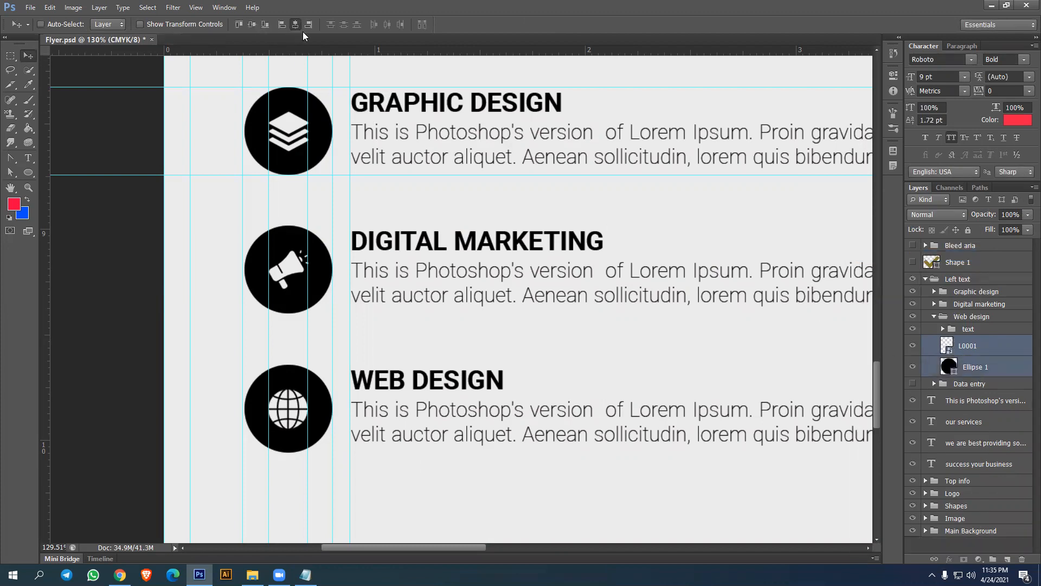
Group the globe and its circle and name the group Web
key("ctrl+g")
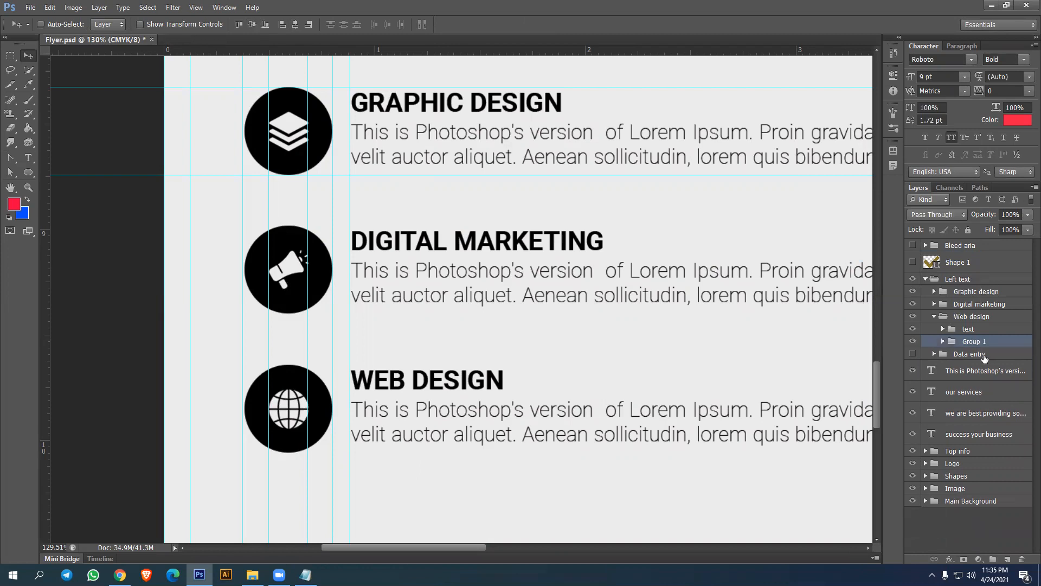
double_click(977, 341)
type("Web")
key("Return")
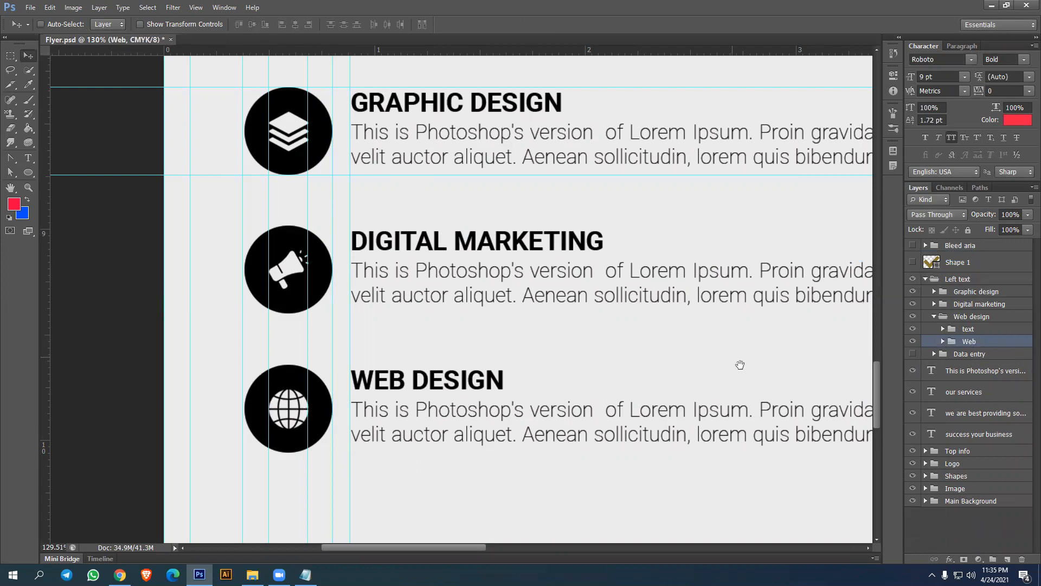
Show the Data entry group and place its icon layer L1 above the circle
scroll(656, 177, "down", 5)
scroll(655, 176, "right", 2)
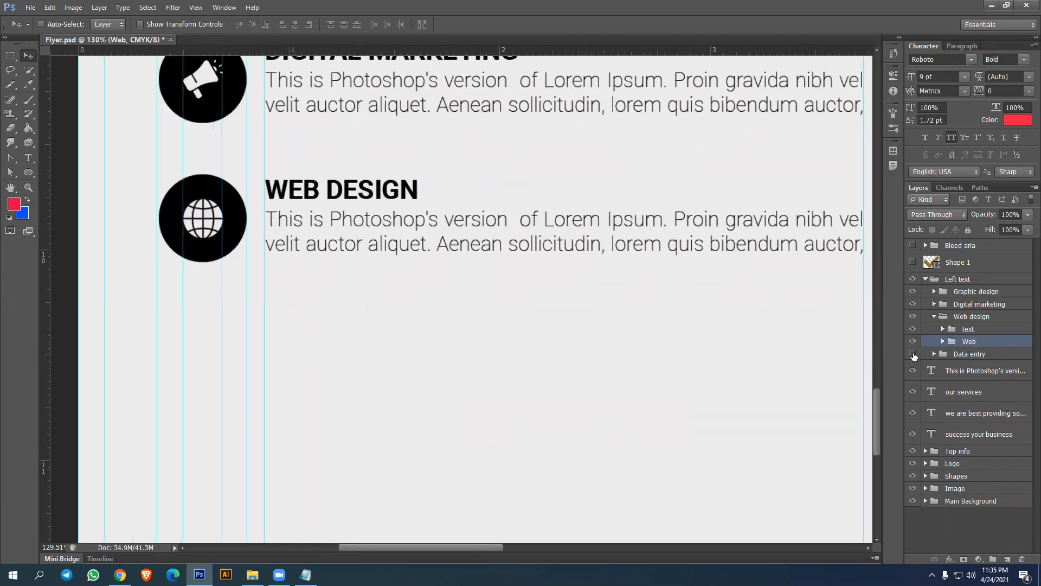
left_click(913, 355)
left_click(934, 353)
left_click_drag(1002, 407, 1001, 387)
Give the Data entry icon a light grey Color Overlay sampled from the flyer background and convert its layer to a Smart Object
double_click(1005, 385)
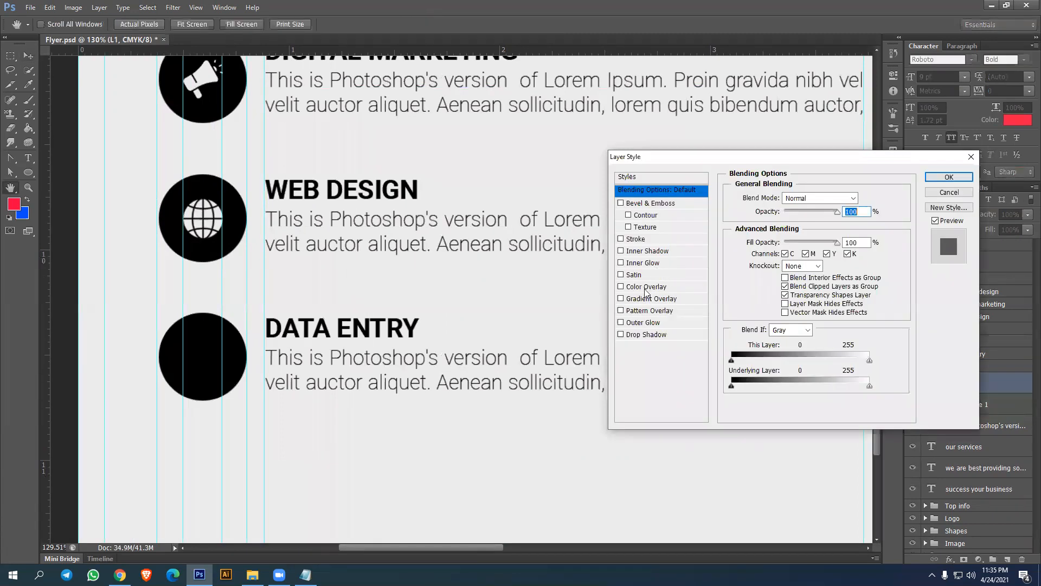
left_click(647, 291)
left_click(864, 198)
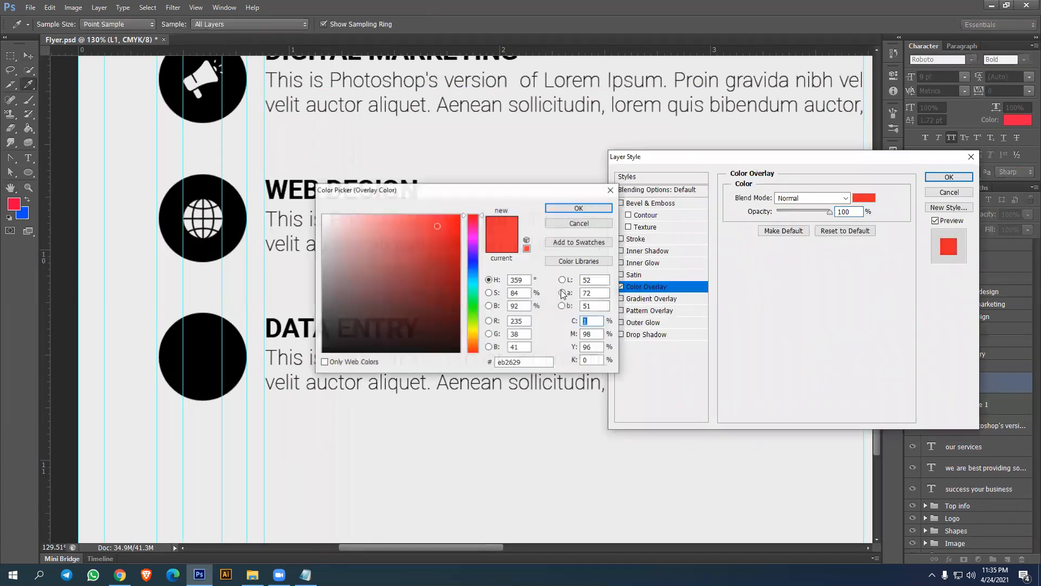
left_click(507, 444)
left_click(579, 208)
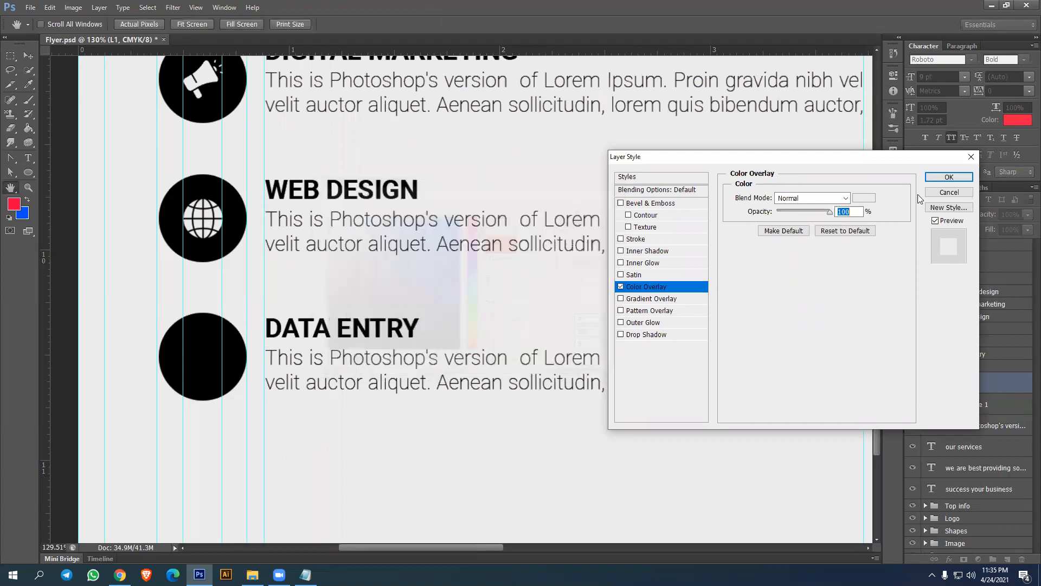
left_click(948, 182)
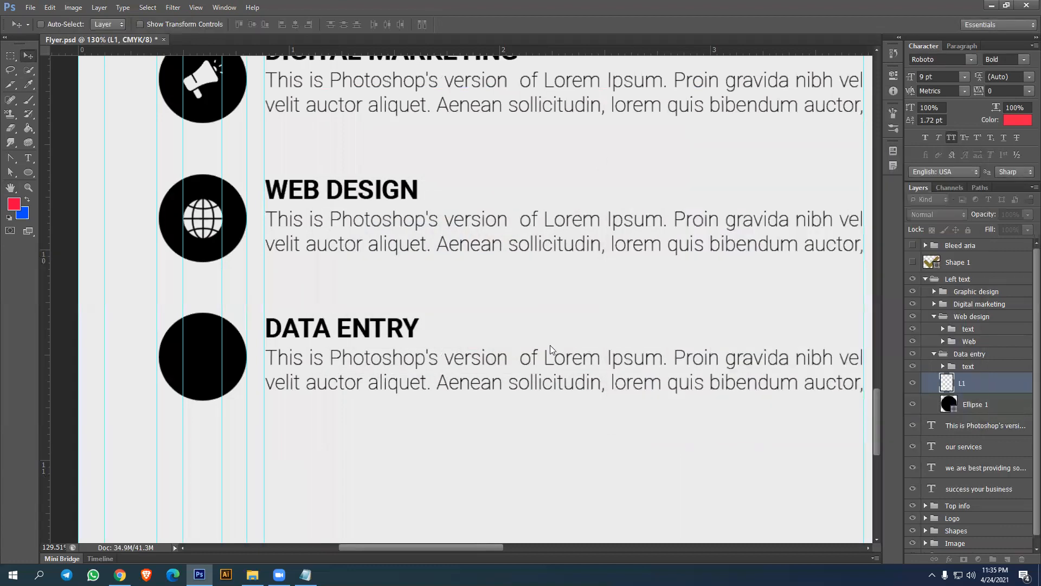
right_click(981, 382)
left_click(957, 70)
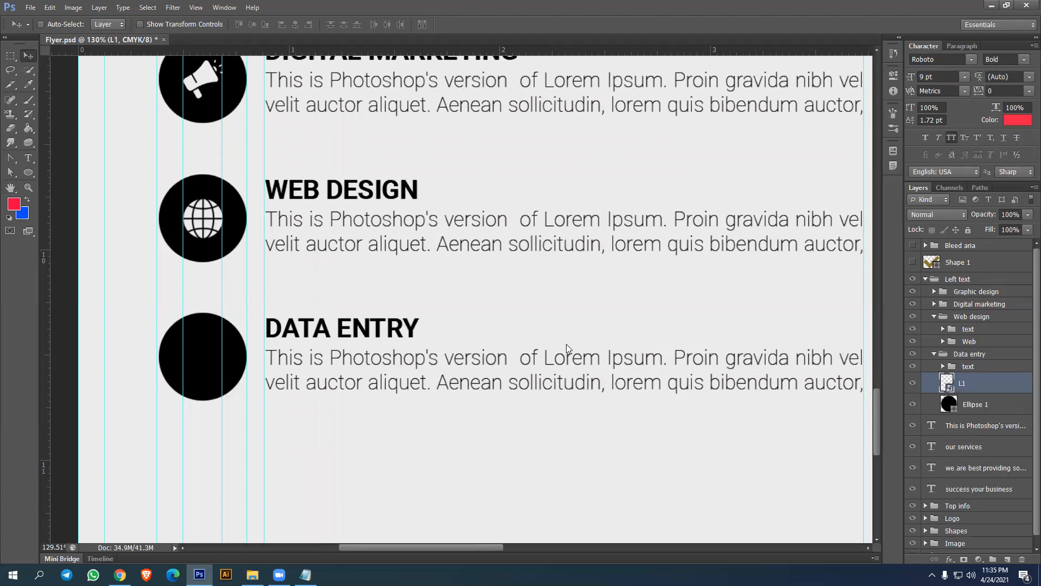
Scale the Data entry icon down to about 14% and move it into the Data entry circle
key("ctrl+t")
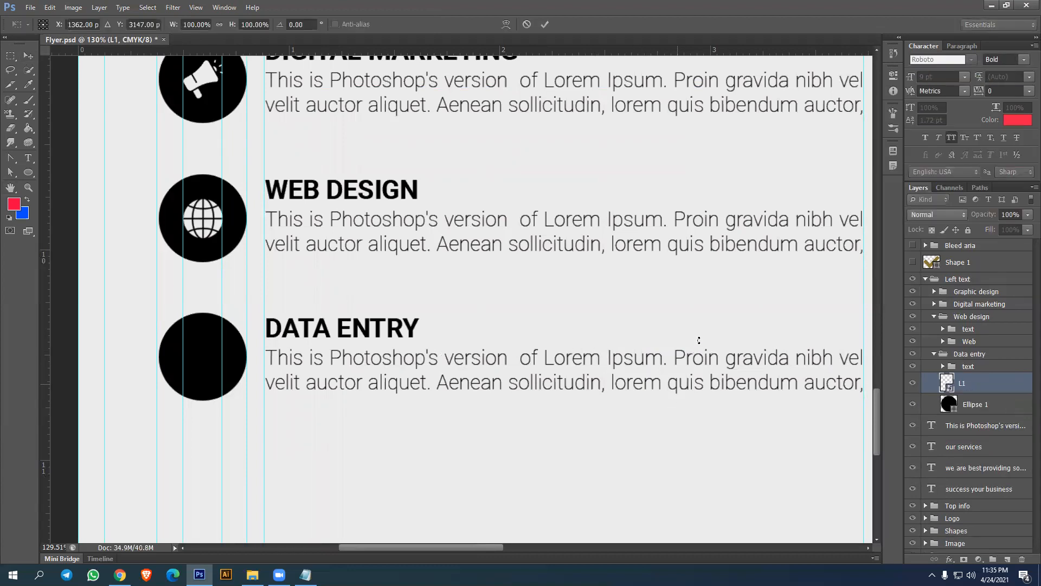
left_click_drag(749, 298, 502, 332)
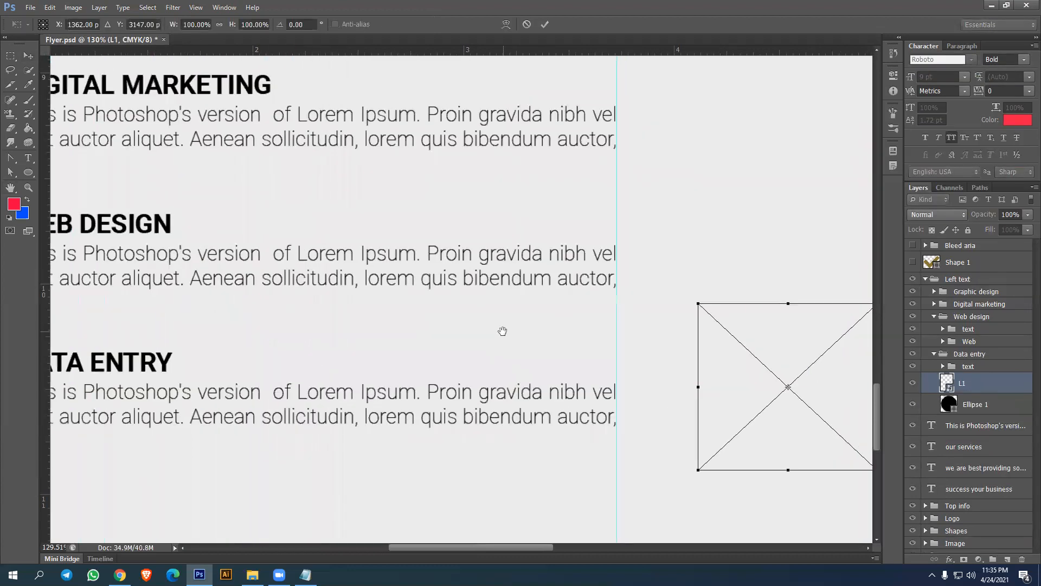
left_click_drag(697, 470, 795, 393)
key("Return")
left_click_drag(151, 351, 581, 314)
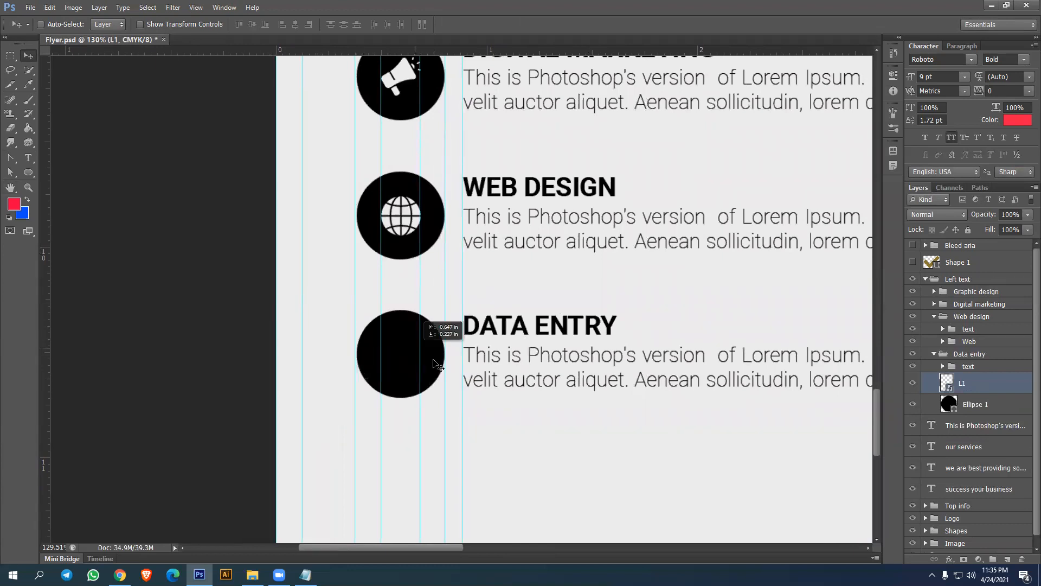
scroll(466, 374, "down", 4)
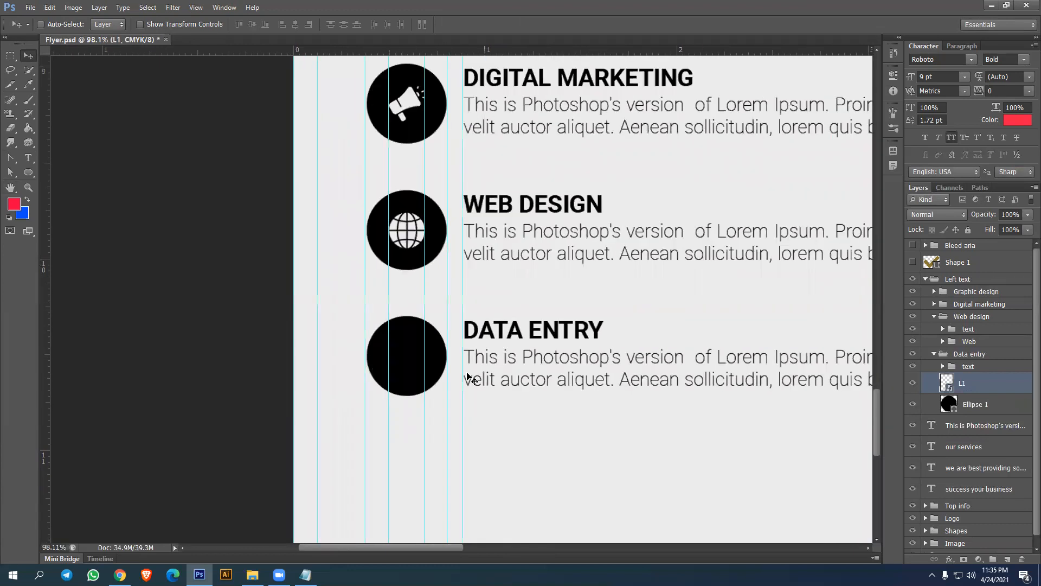
scroll(468, 375, "down", 1)
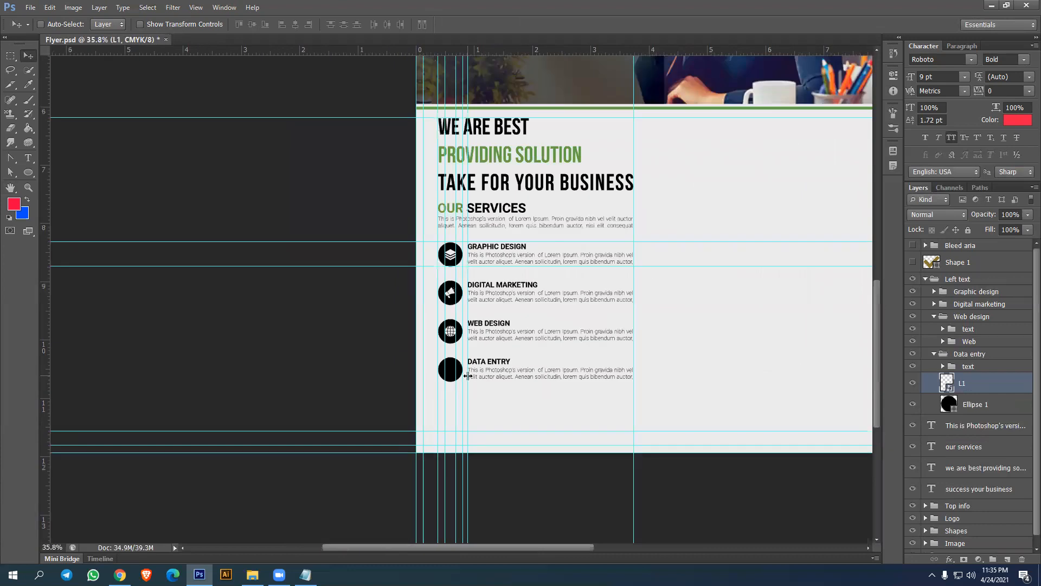
key("ctrl+t")
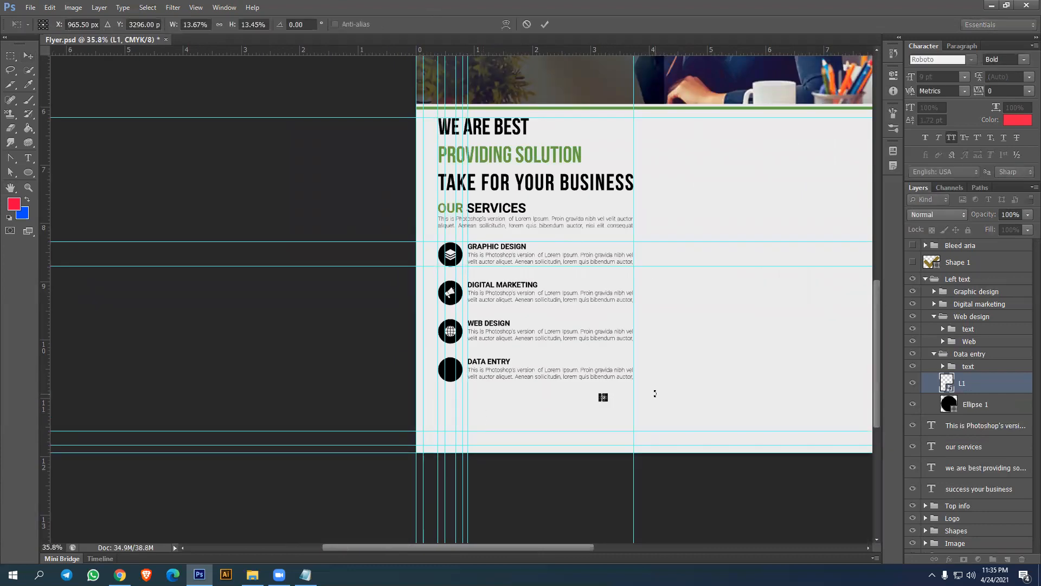
key("Return")
left_click_drag(605, 401, 456, 375)
Enlarge the Data entry icon to about 22% so that it spans the two icon-width guides
scroll(521, 406, "up", 6)
scroll(457, 423, "up", 2)
key("ctrl+t")
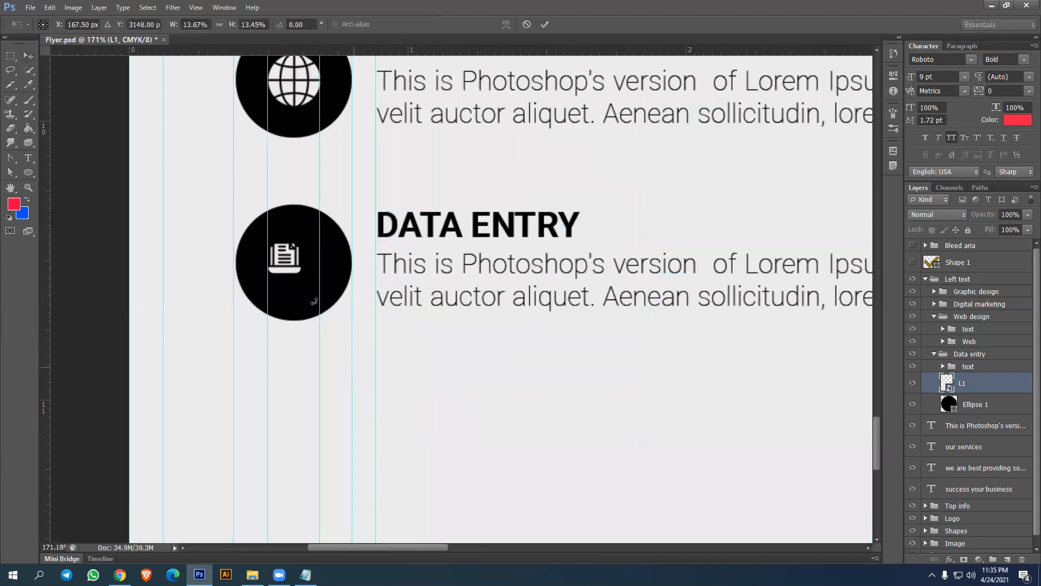
left_click_drag(269, 273, 322, 293)
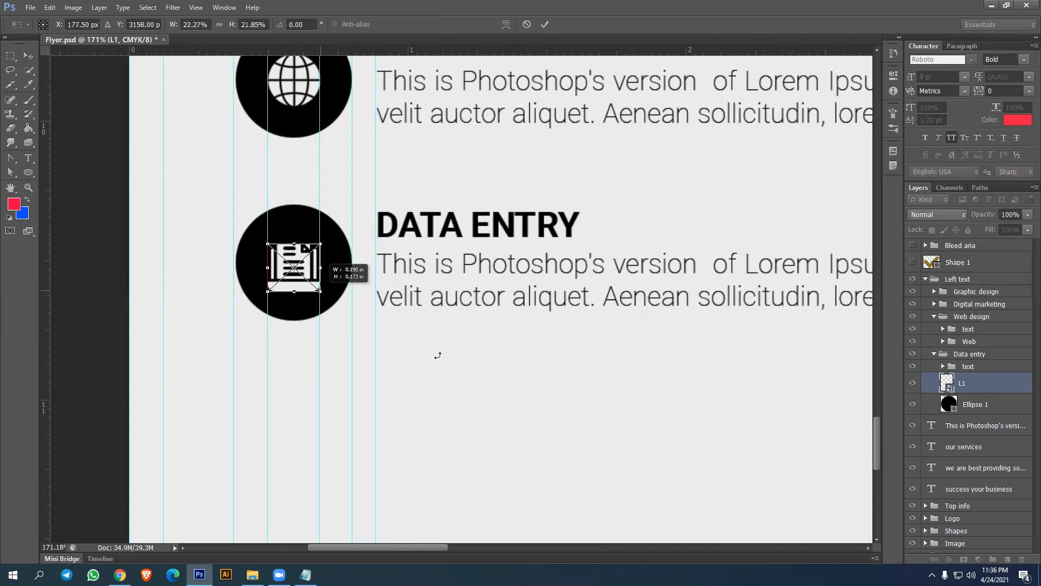
Align the Data entry icon and its circle by vertical centers and group them as Icon
left_click(990, 408, "shift")
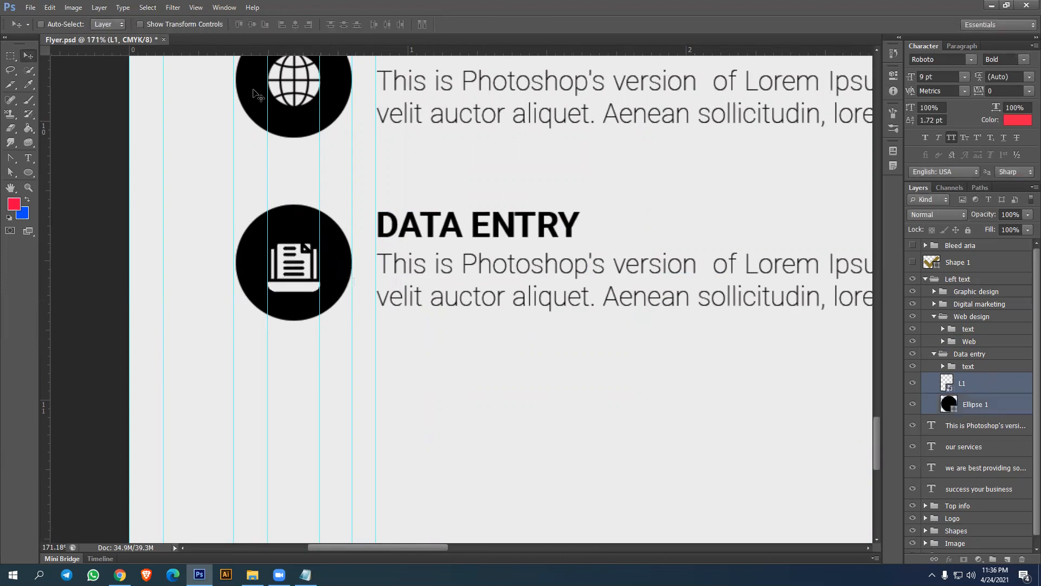
left_click(251, 27)
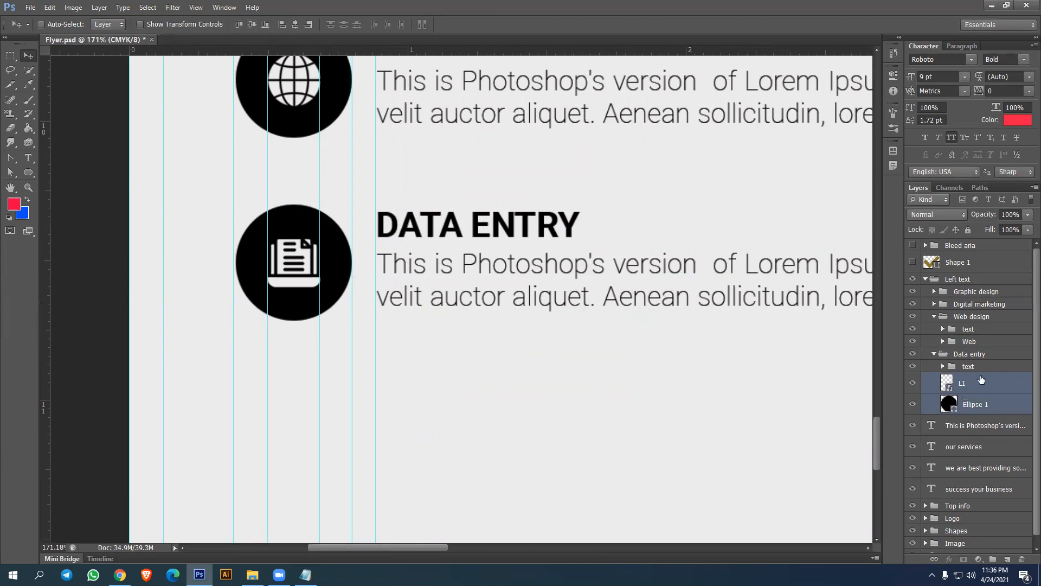
key("ctrl+g")
double_click(966, 379)
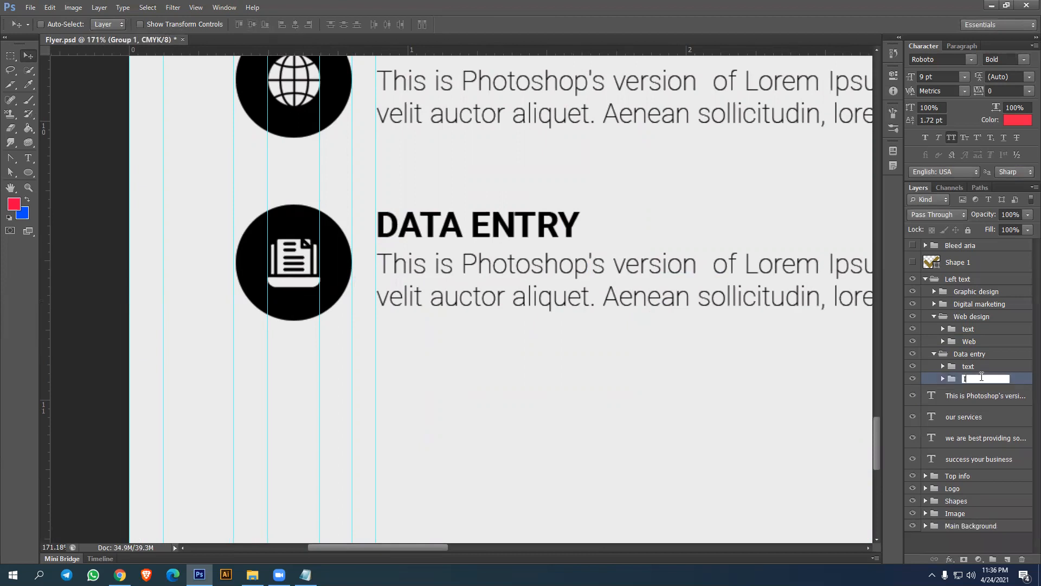
key("Return")
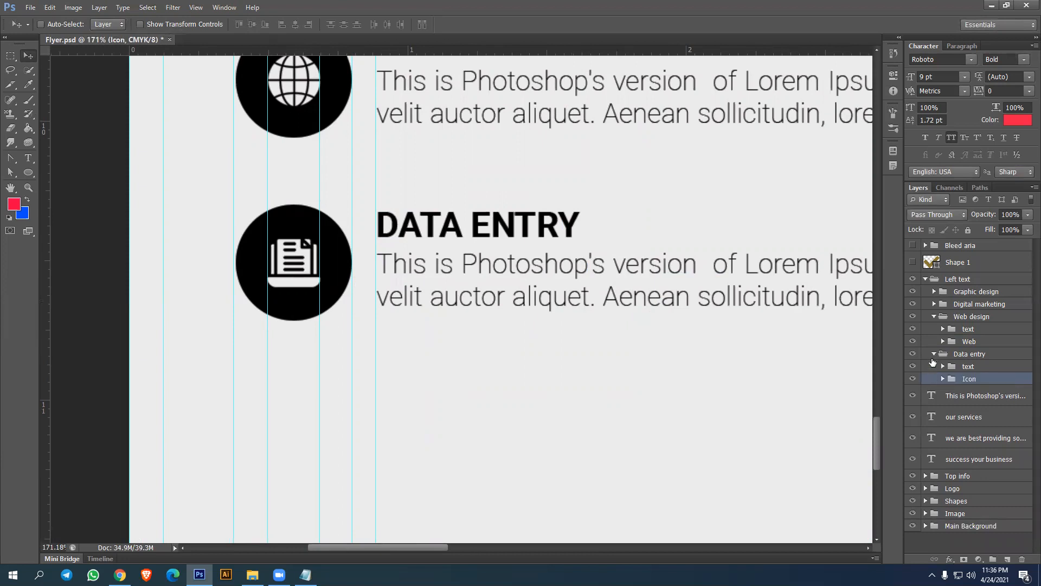
Collapse the Data entry, Web design and Left text groups in the layer list
left_click(934, 354)
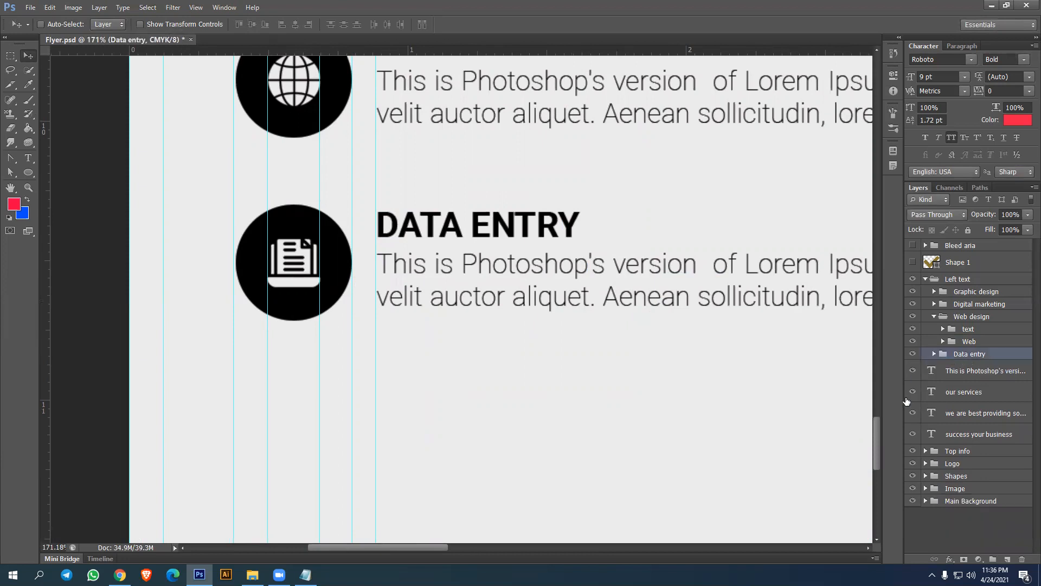
left_click(934, 316)
left_click(926, 279)
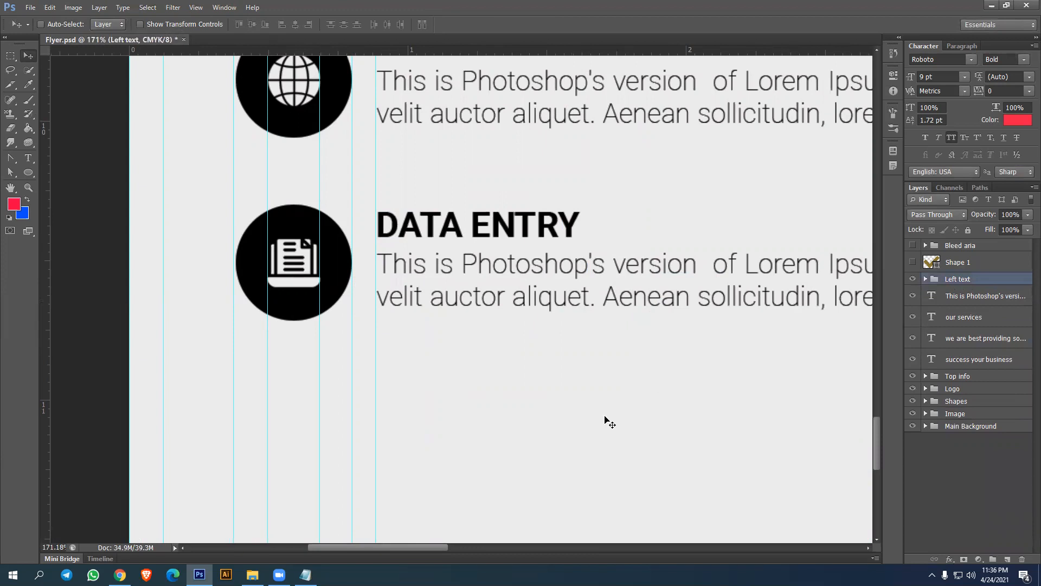
scroll(609, 415, "down", 3)
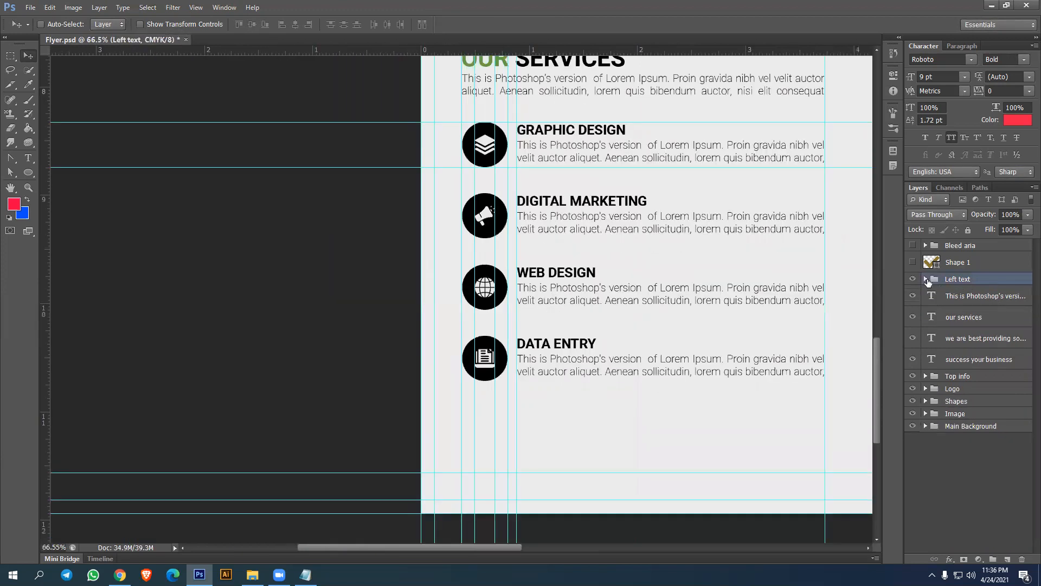
Select the four service groups inside Left text, from Graphic design to Data entry, and collapse Left text again
left_click(976, 293)
left_click(985, 330, "shift")
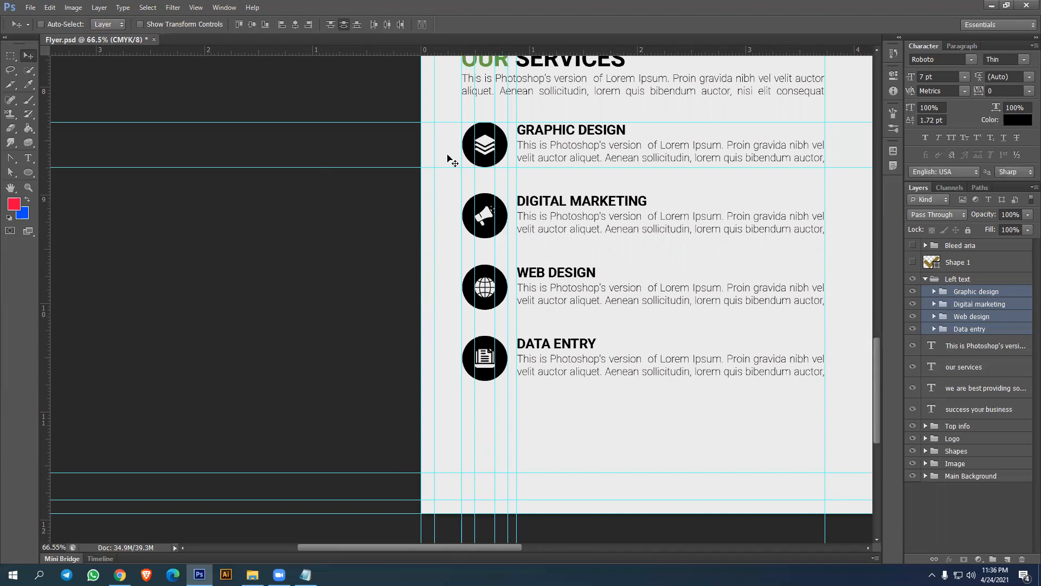
left_click(925, 279)
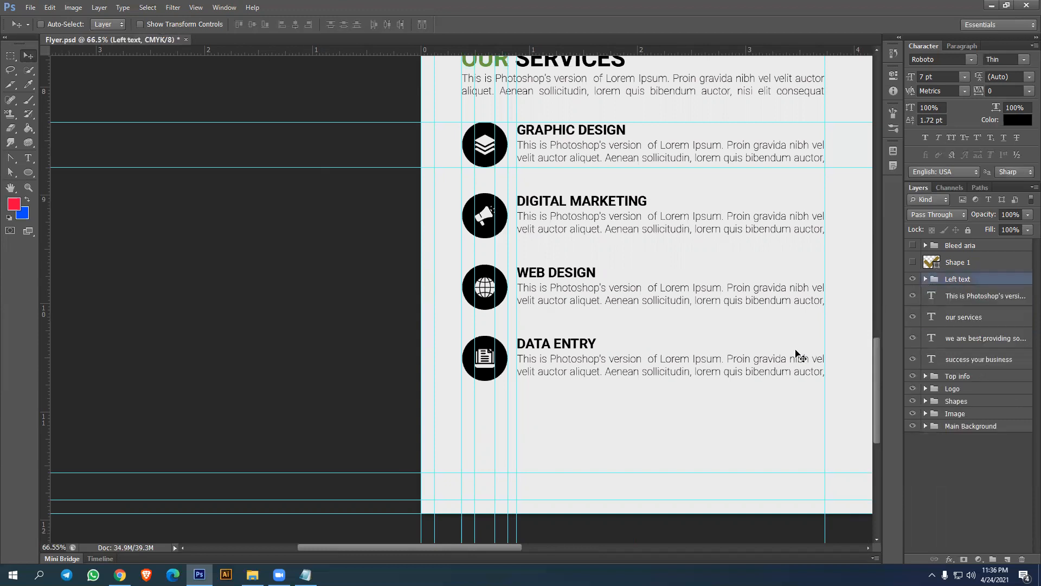
Remove the vertical guides around the icon column and the two horizontal guides framing the Graphic design circle
scroll(636, 331, "down", 3)
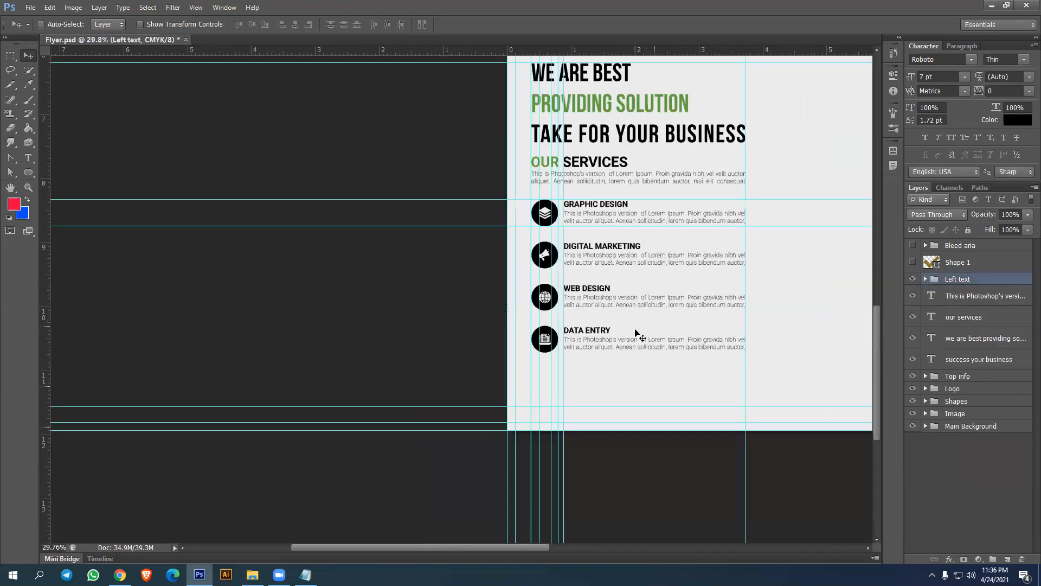
scroll(636, 331, "down", 2)
scroll(522, 309, "up", 2)
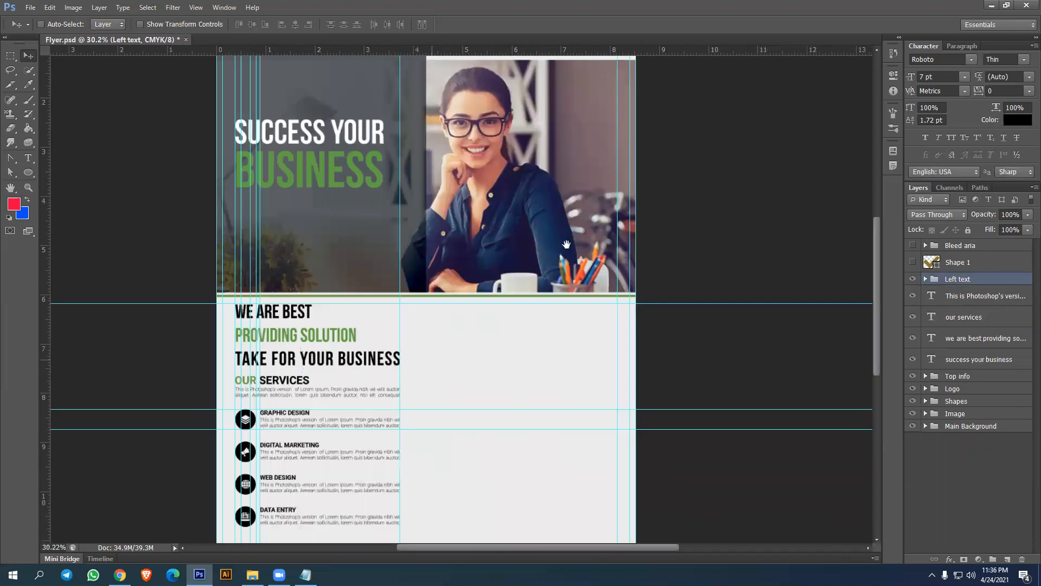
scroll(567, 245, "down", 2)
scroll(636, 228, "up", 2)
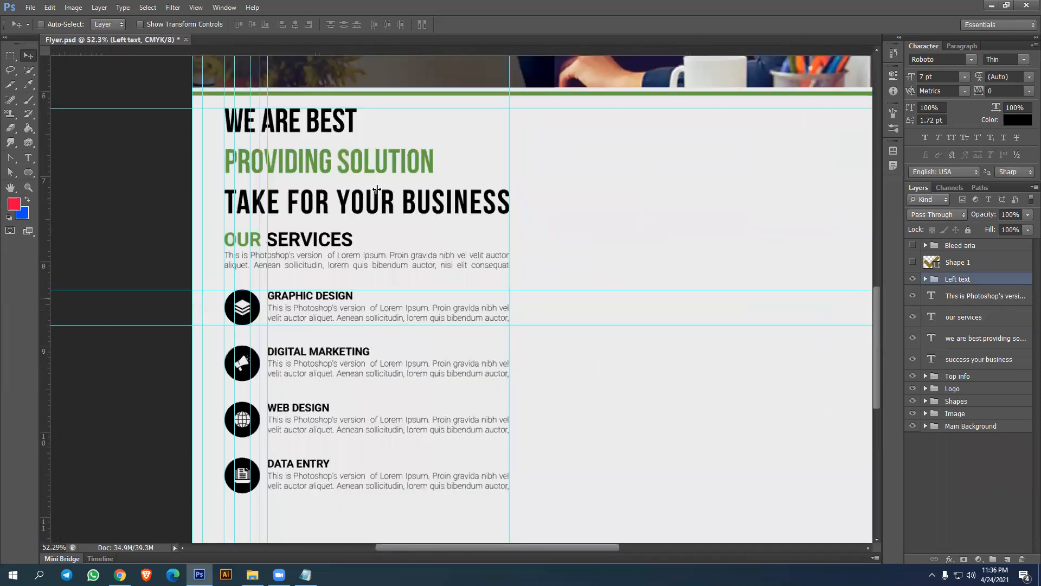
left_click_drag(394, 156, 7, 208)
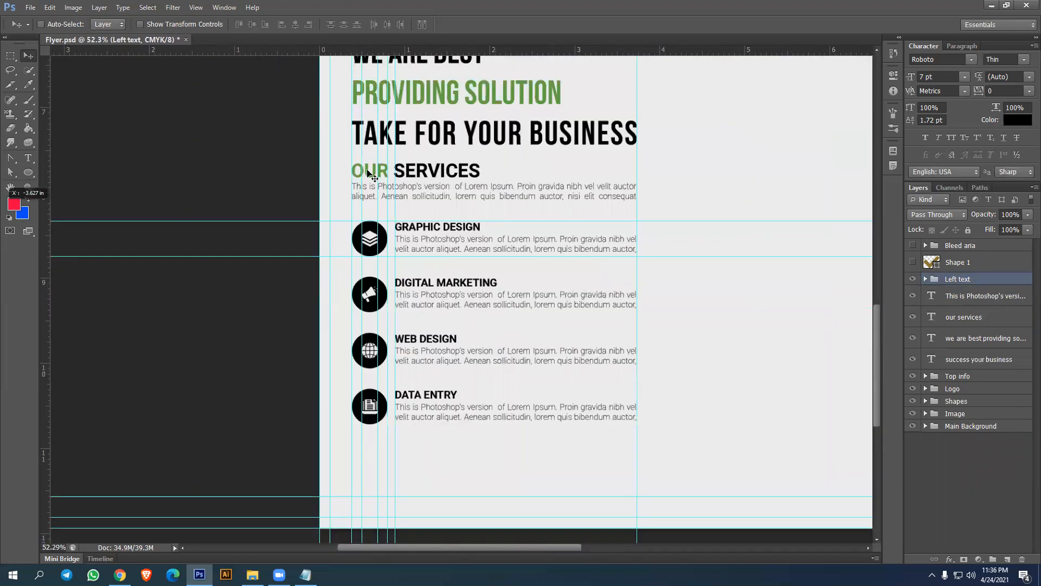
left_click_drag(387, 155, 2, 194)
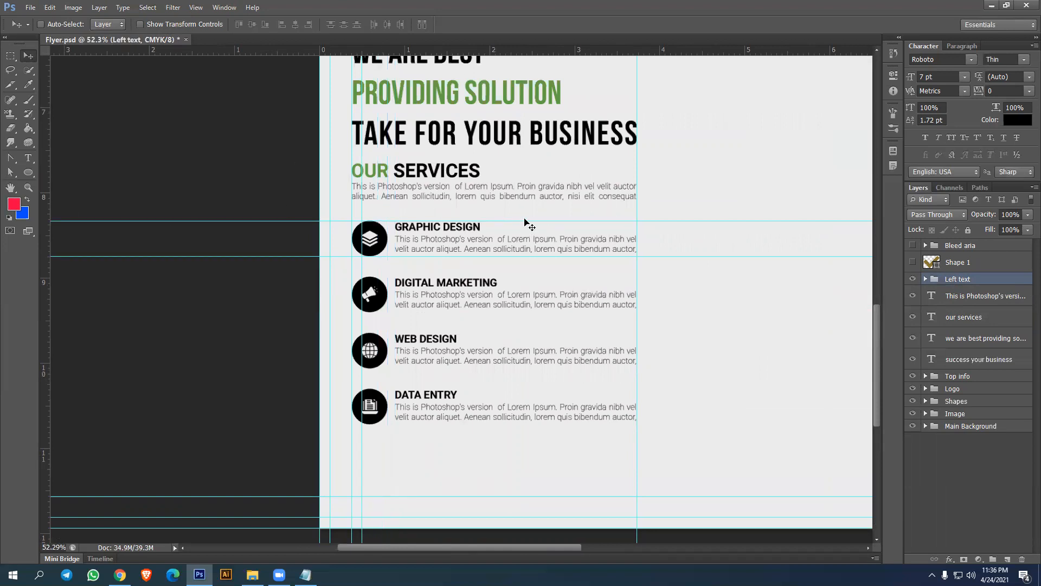
left_click_drag(524, 221, 522, 2)
left_click_drag(543, 256, 529, 31)
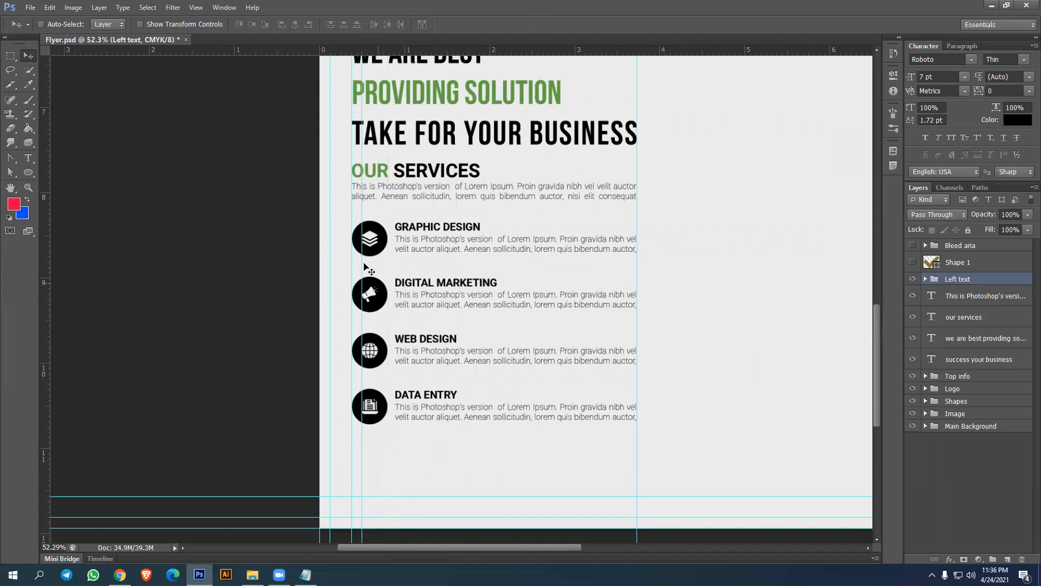
left_click_drag(361, 262, 5, 262)
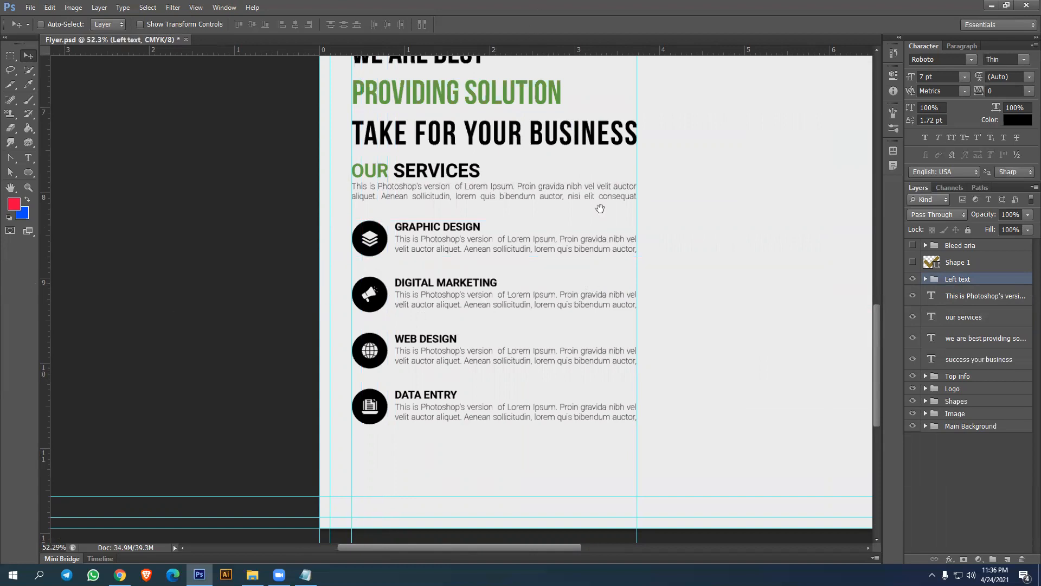
Group the "our services" heading layer with its intro paragraph layer and name the group Servises
left_click_drag(587, 257, 547, 323)
left_click_drag(394, 152, 381, 203)
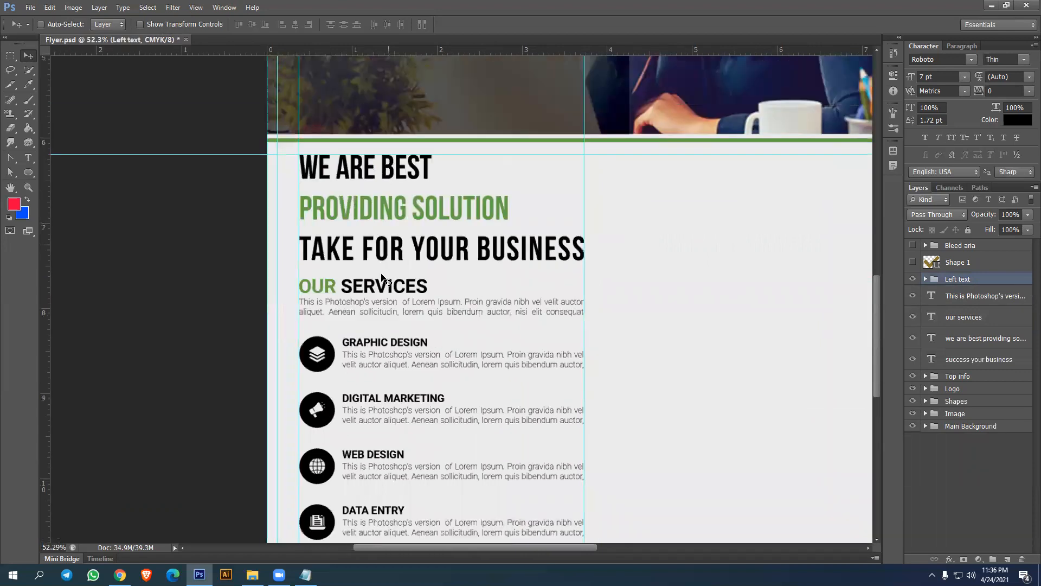
left_click(973, 303)
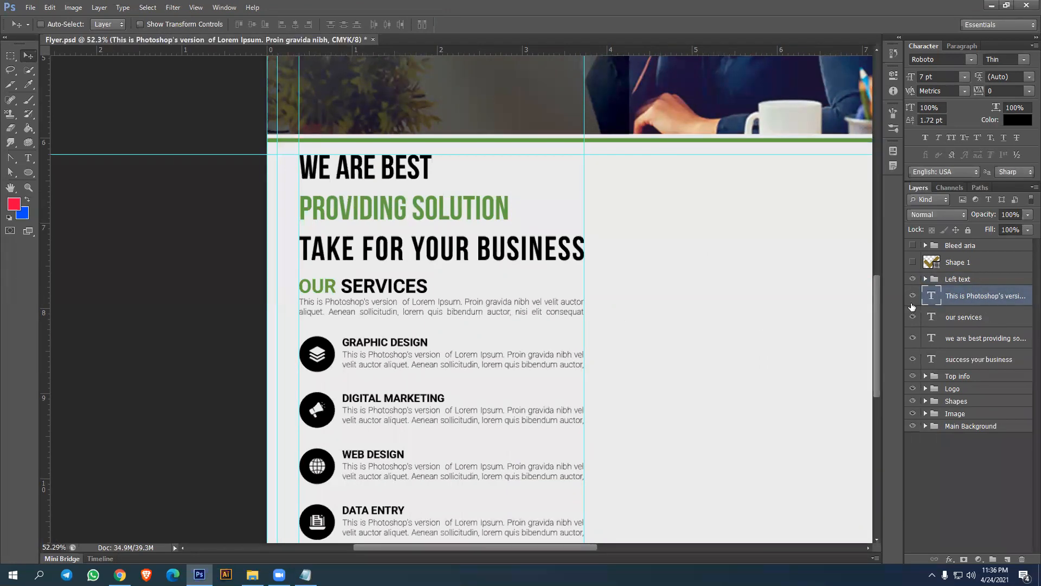
left_click(988, 323, "shift")
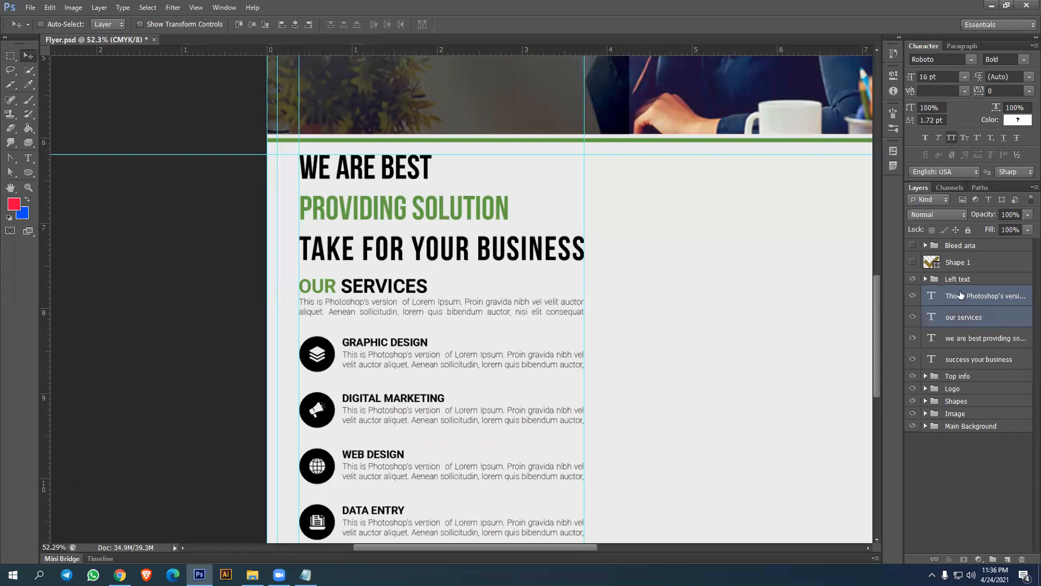
key("ctrl+g")
type("Se")
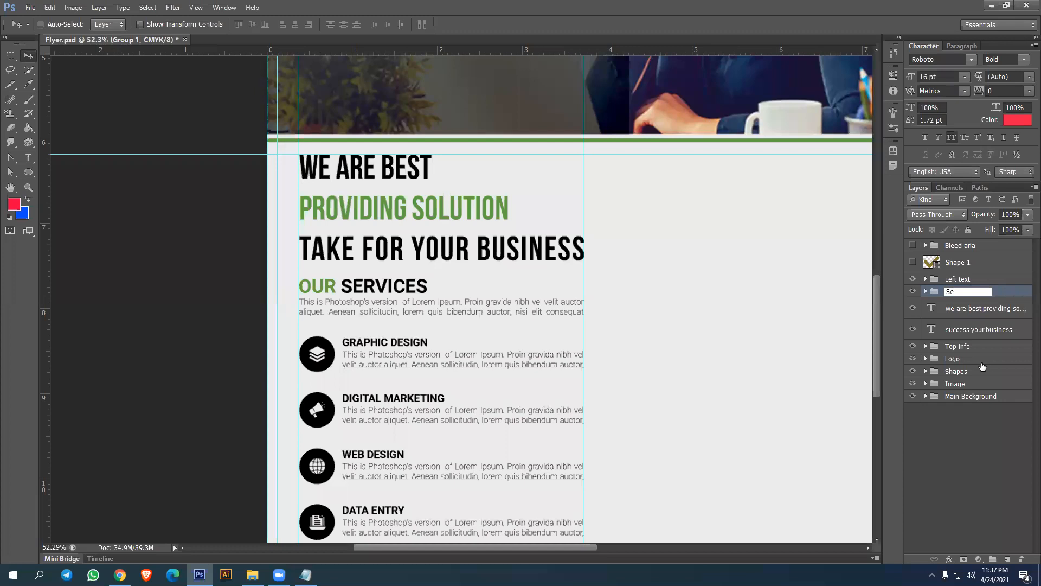
type("rvuises")
type("s")
key("Return")
Group the "we are best providing solution" and "success your business" text layers and name the group Main text
left_click(959, 314)
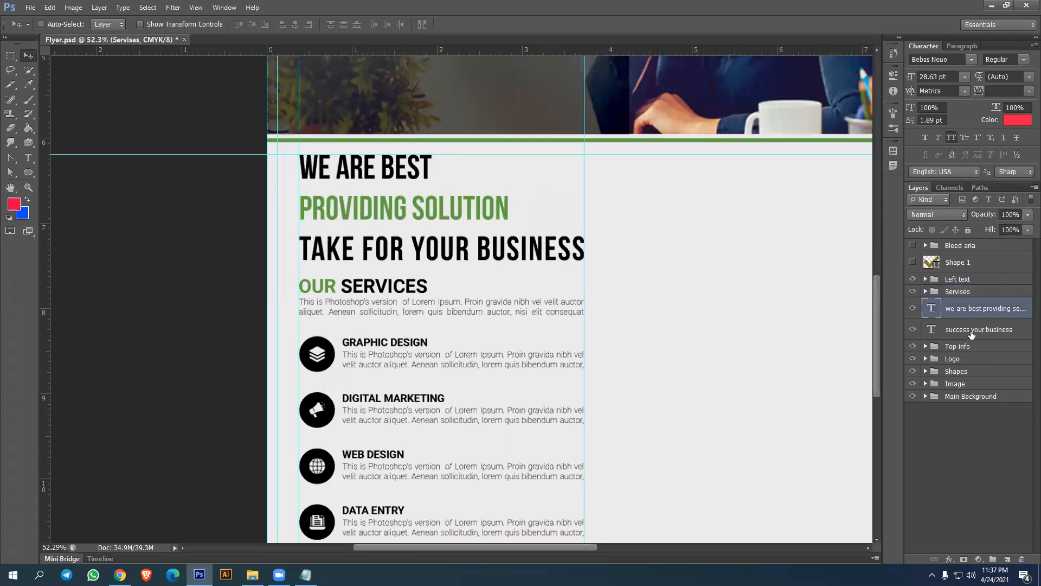
left_click(971, 335, "shift")
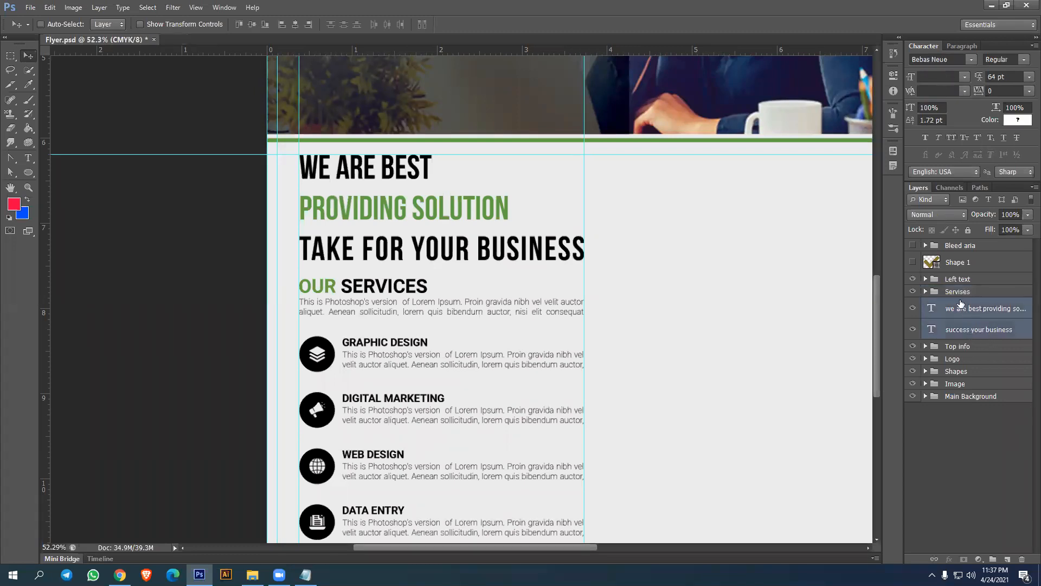
key("ctrl+g")
double_click(960, 303)
type("M")
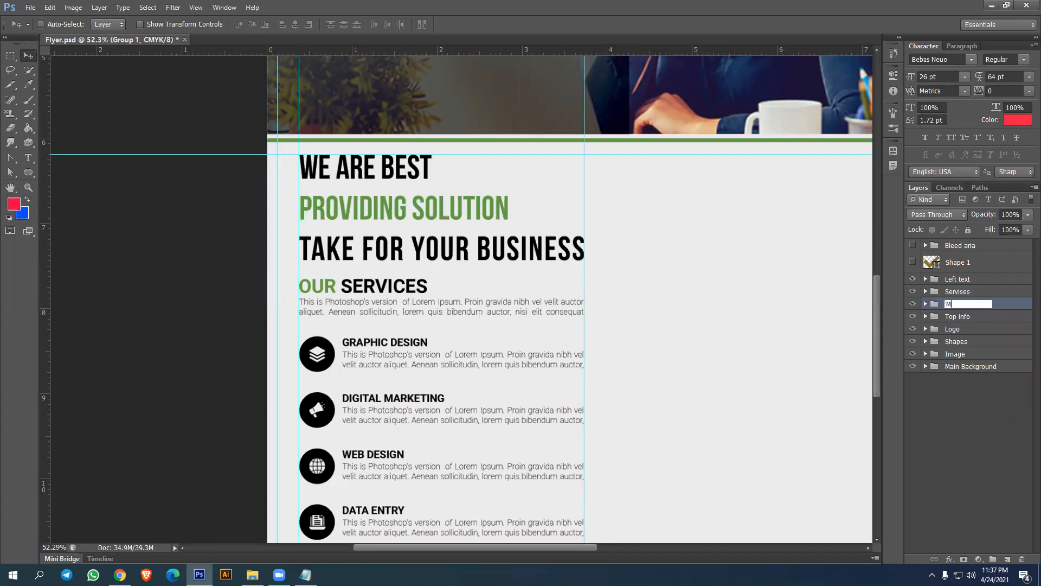
type("ain text")
key("Return")
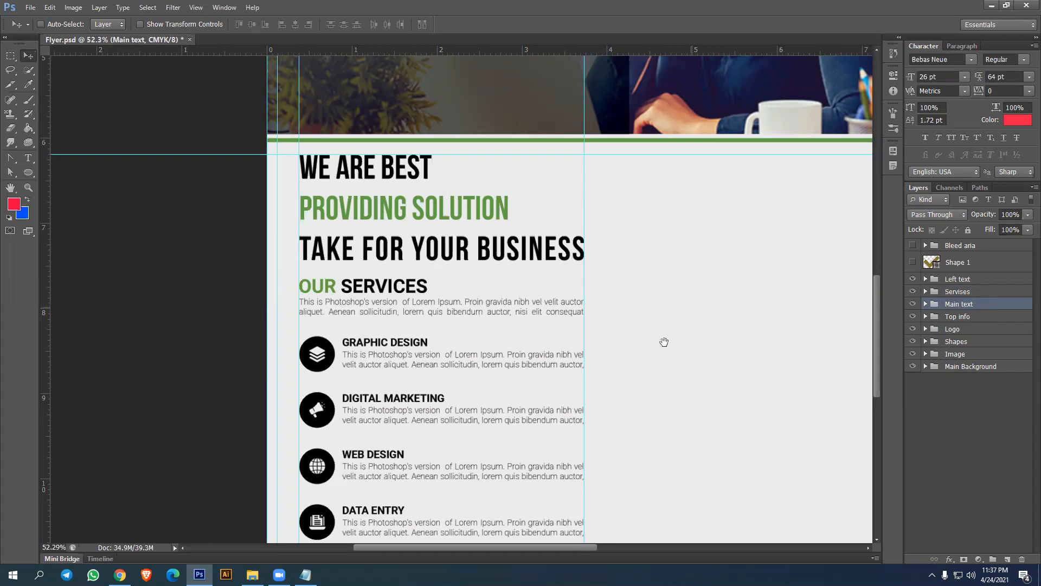
left_click_drag(664, 341, 663, 341)
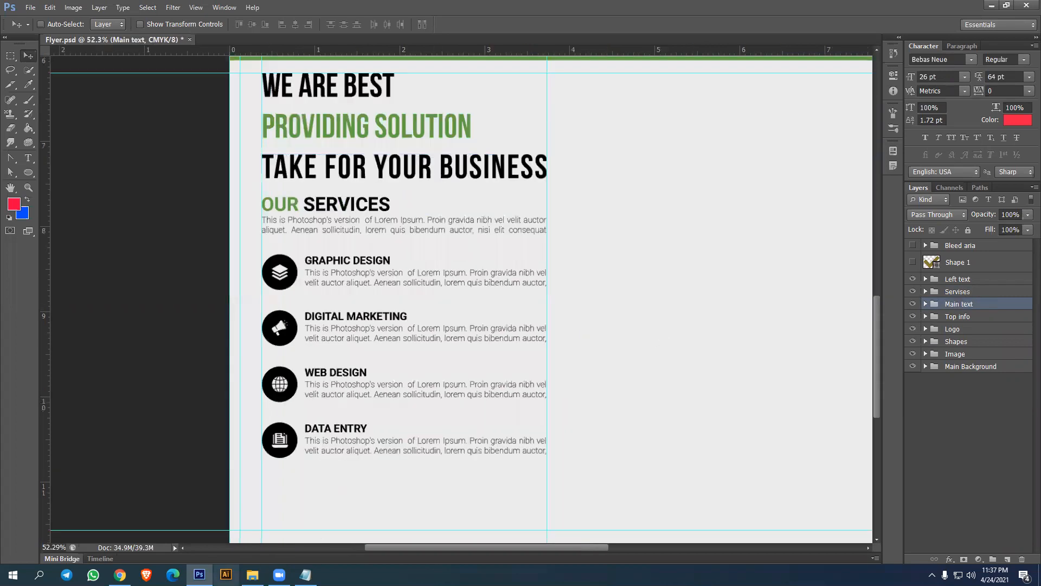
left_click(120, 574)
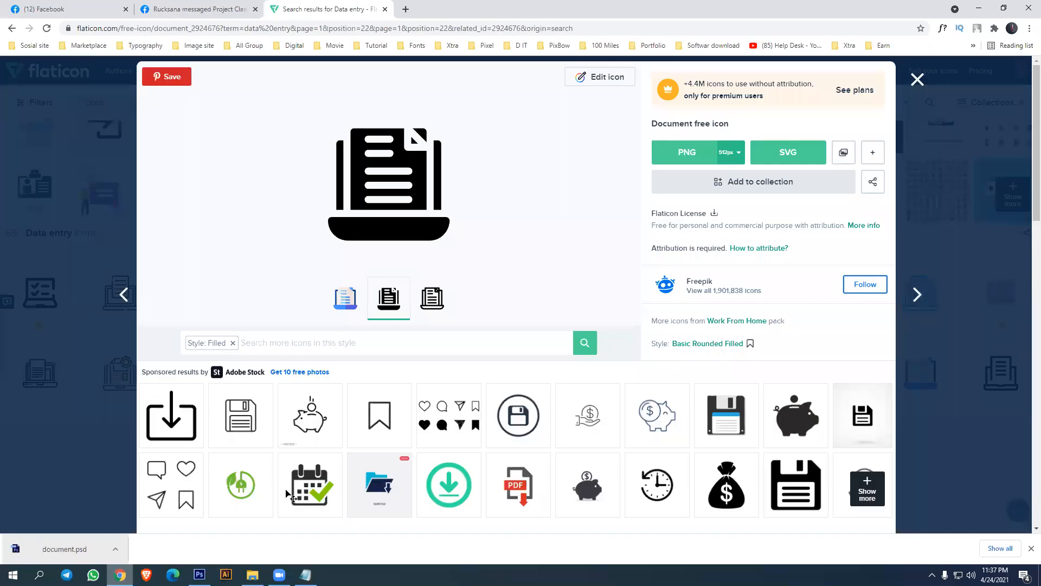
key("alt+Tab")
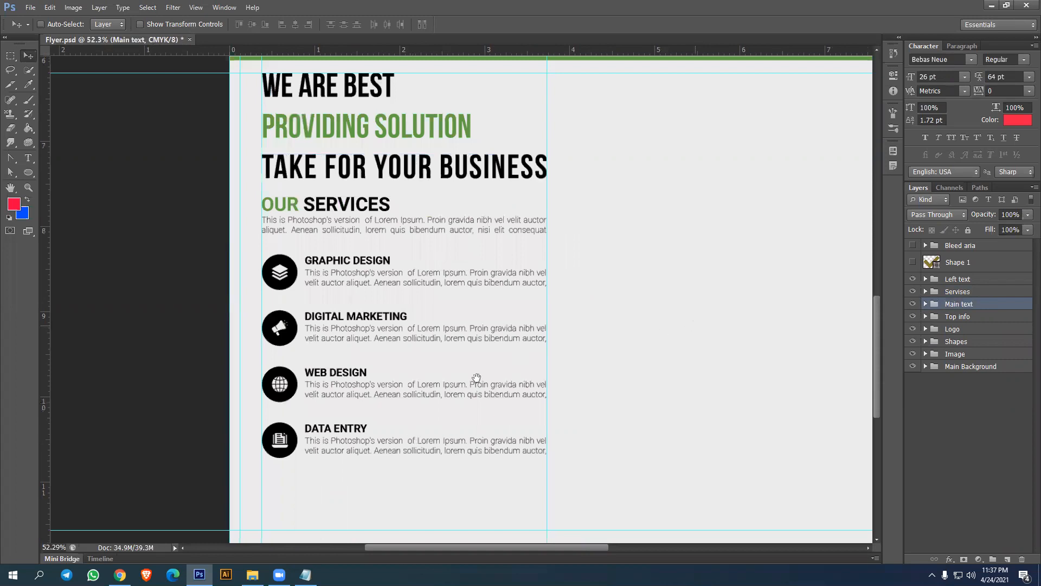
Add a horizontal guide at about 6.95 in across the blank right column and copy "about us" from Text.txt in Notepad
left_click_drag(695, 325, 477, 378)
left_click_drag(576, 49, 607, 191)
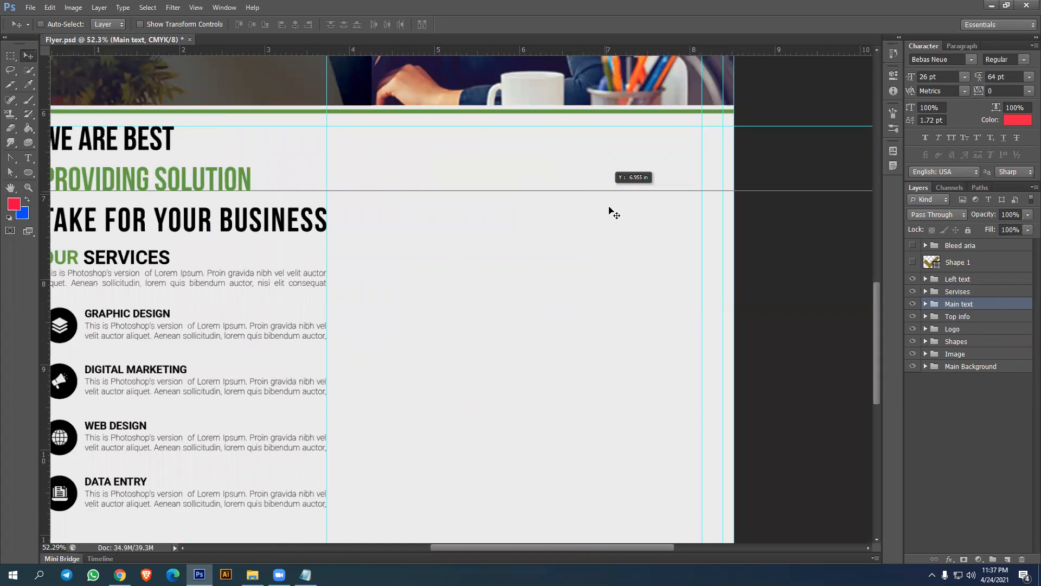
left_click(305, 574)
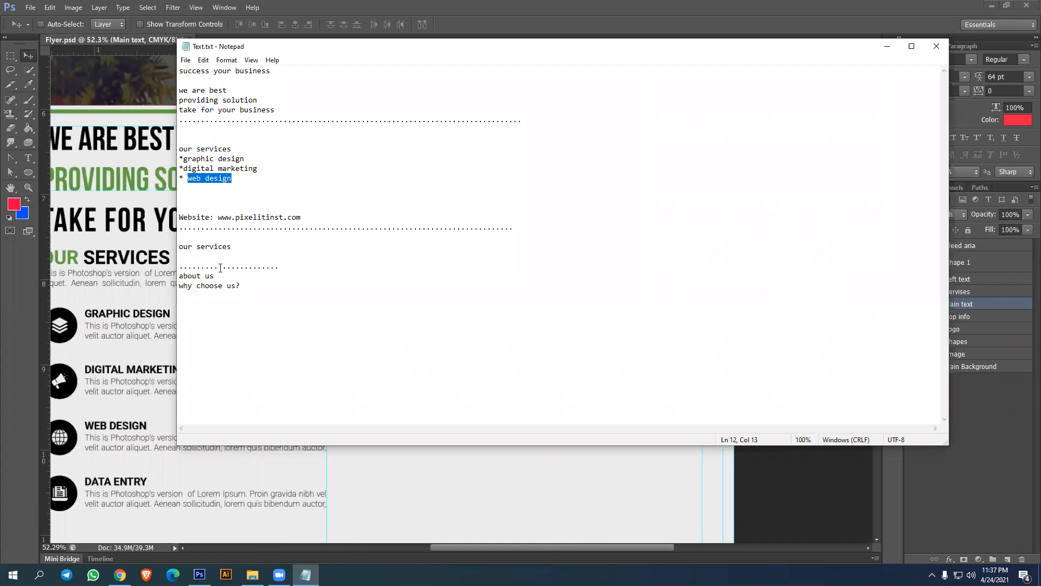
left_click_drag(181, 278, 214, 276)
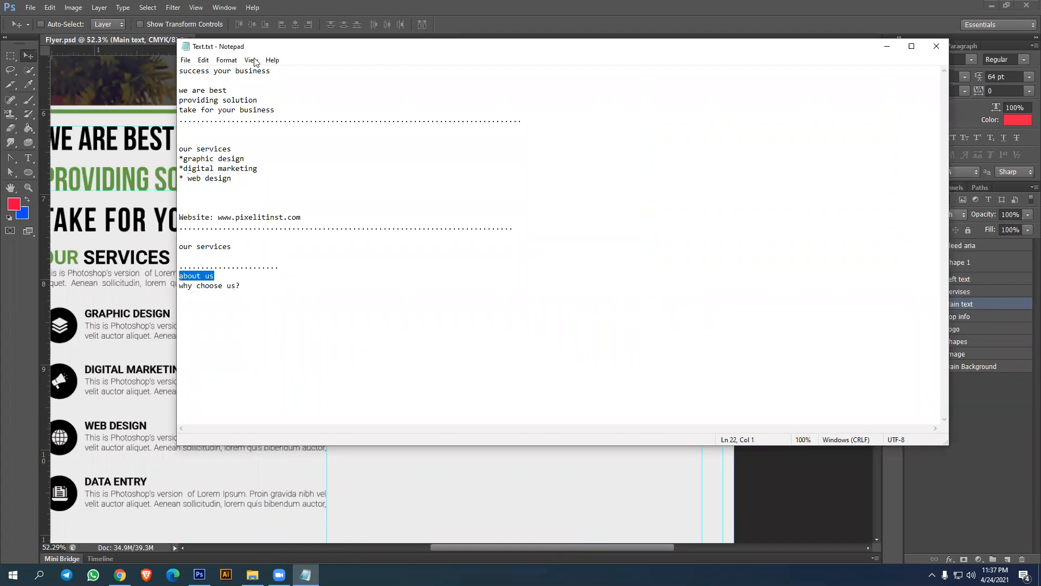
Back in Photoshop, add a vertical guide at about 5.6 in and insert the text "about us" in the blank right column
left_click(28, 158)
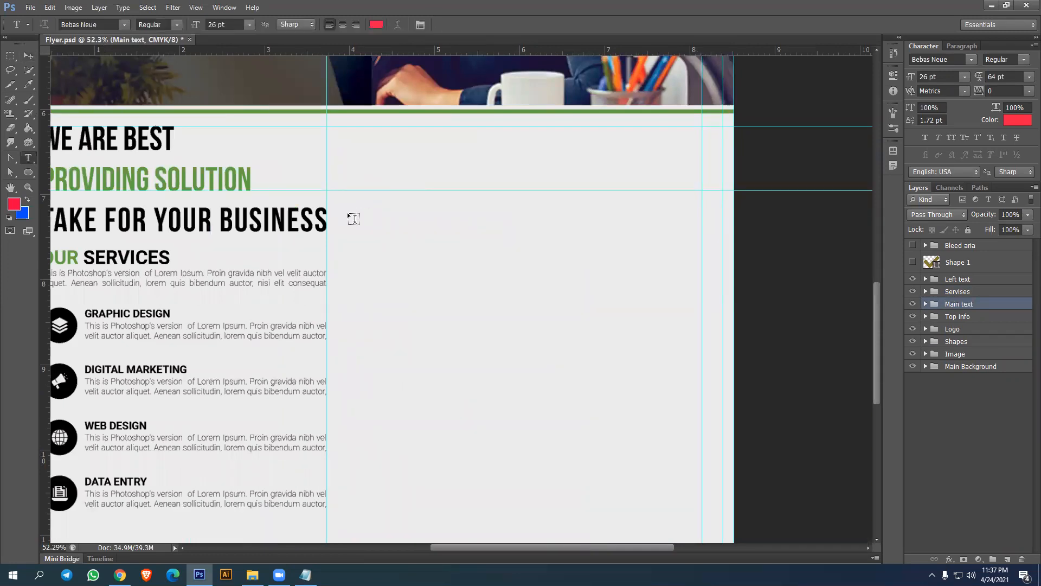
left_click_drag(482, 249, 483, 250)
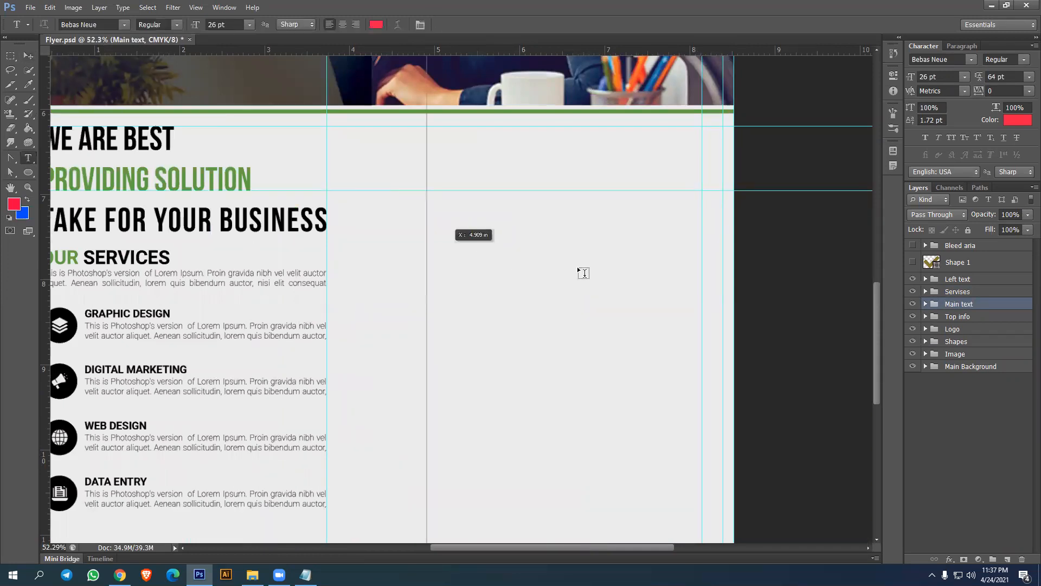
left_click(559, 260)
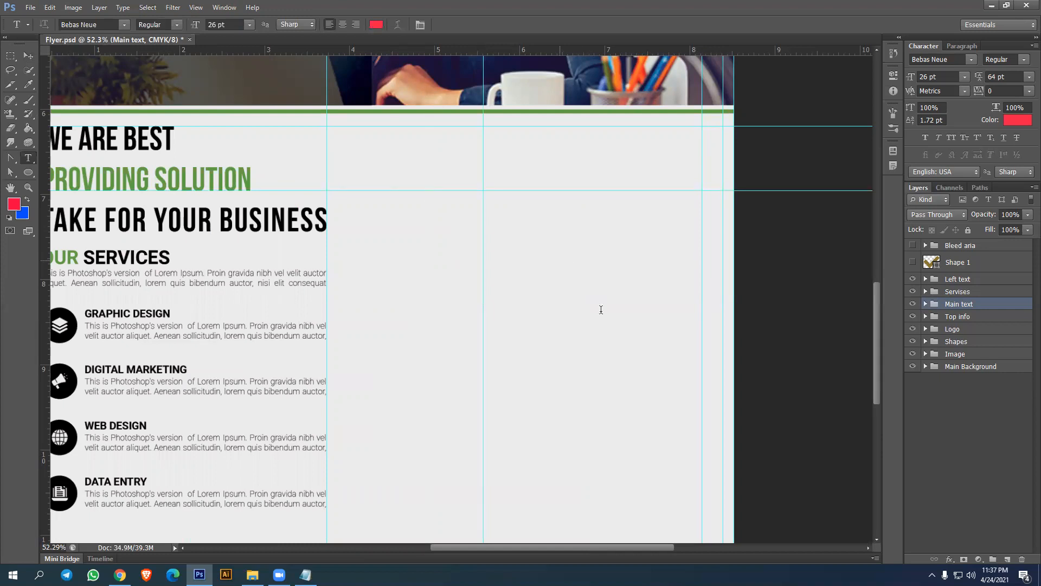
type("ABOUT US")
key("ctrl+Return")
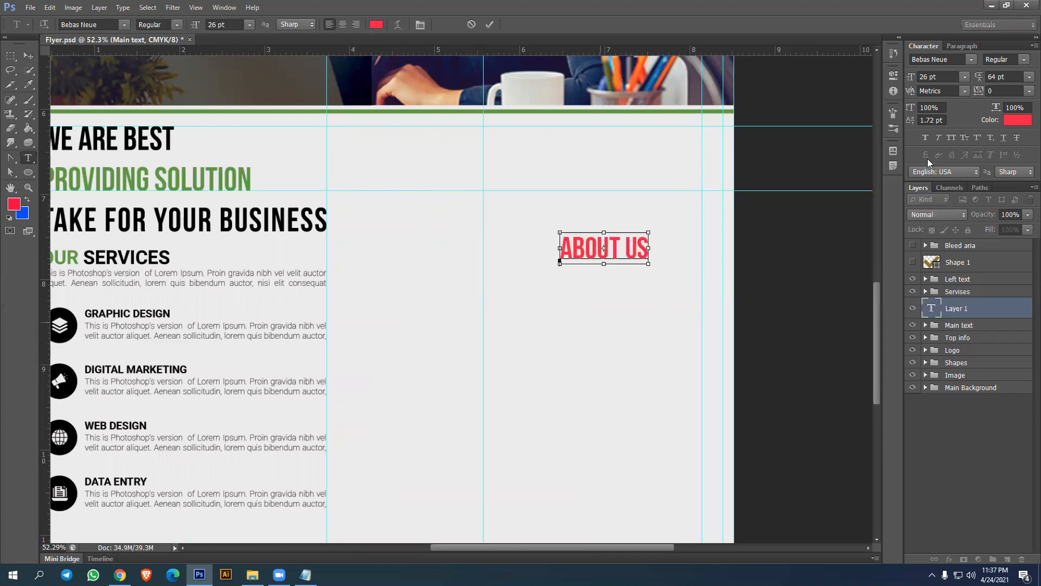
Set the whole "about us" text in Roboto Bold with All Caps
key("ctrl+a")
left_click(958, 59)
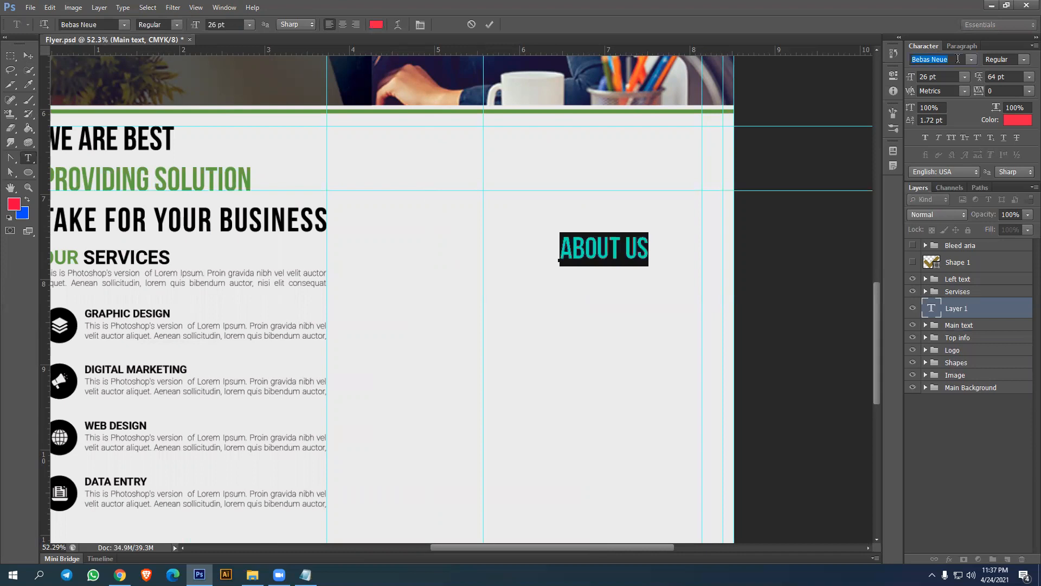
type("Roboto")
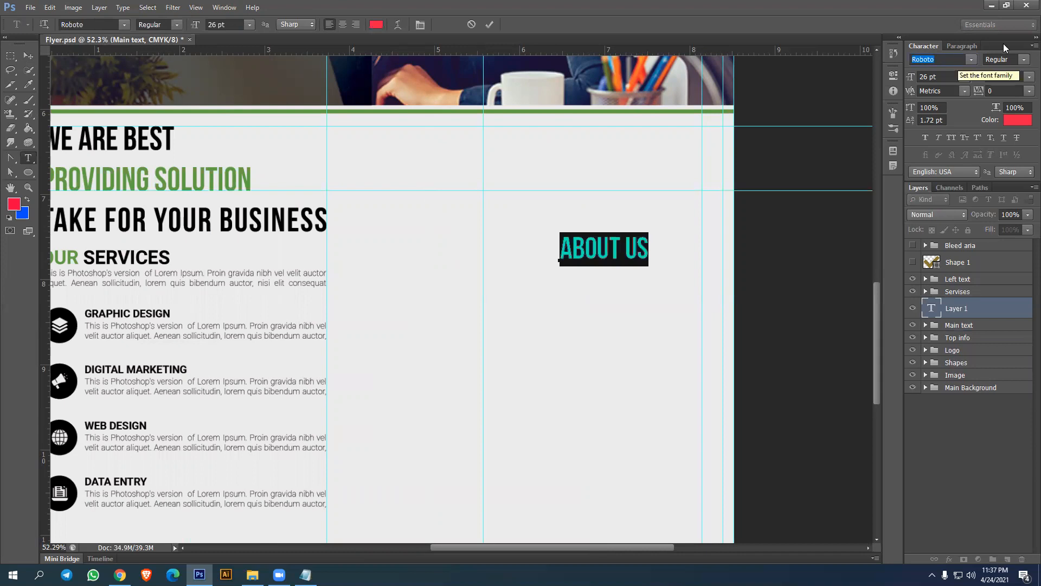
left_click(1024, 59)
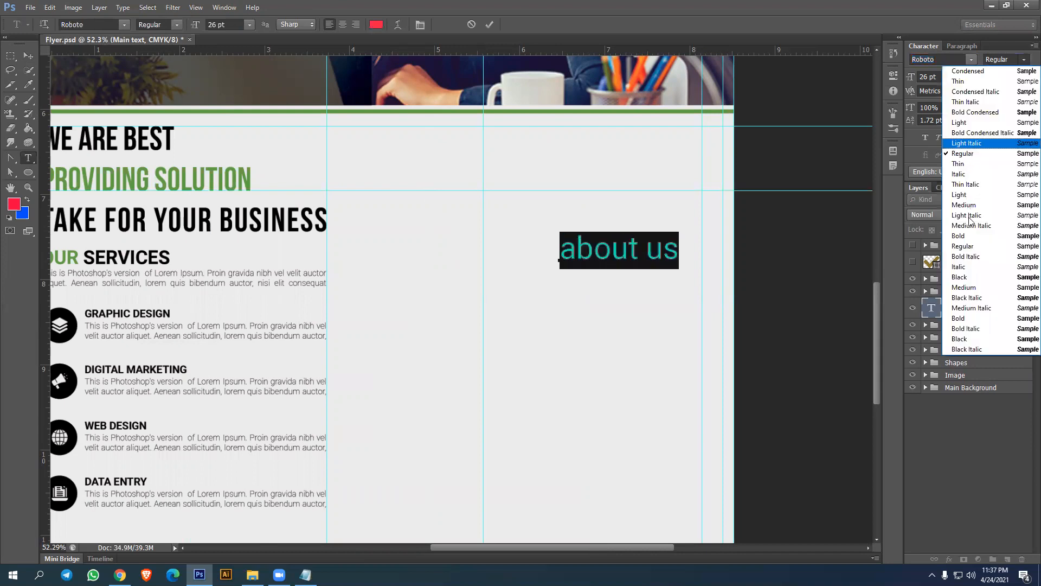
left_click(966, 236)
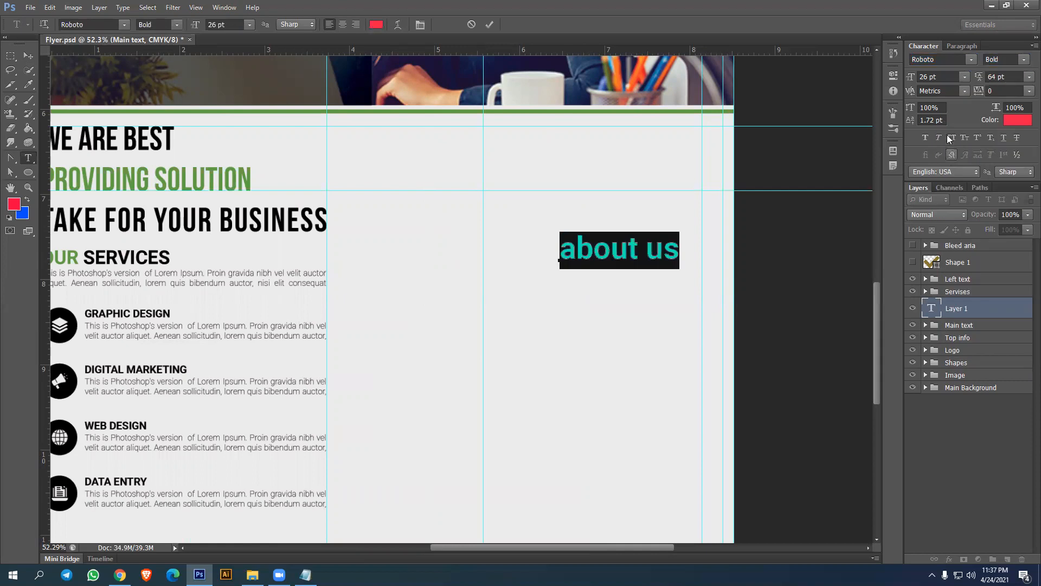
left_click(949, 138)
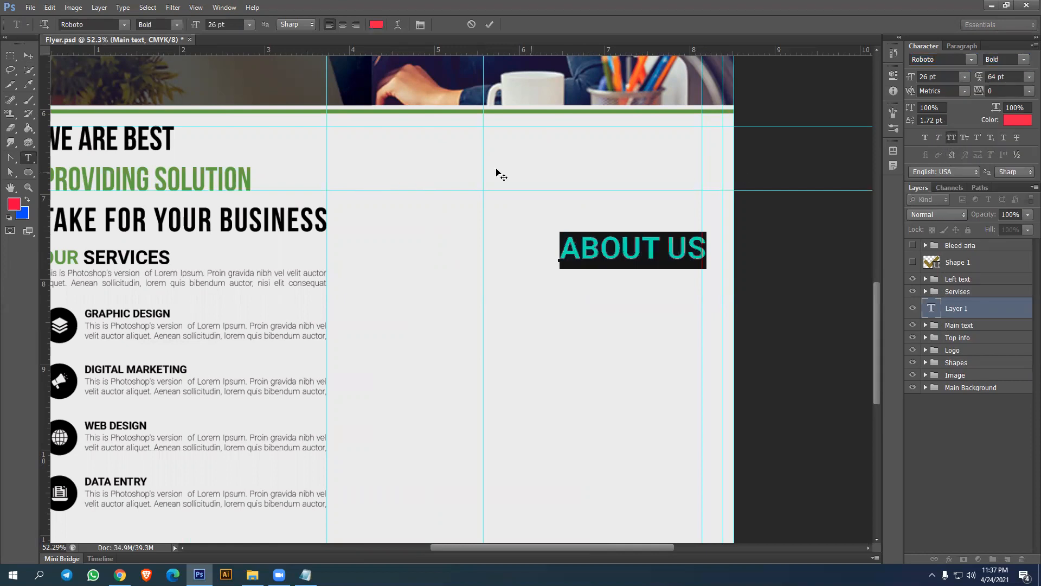
Reduce the ABOUT US heading to 22 pt and colour it black (000000)
left_click(947, 78)
key("Down")
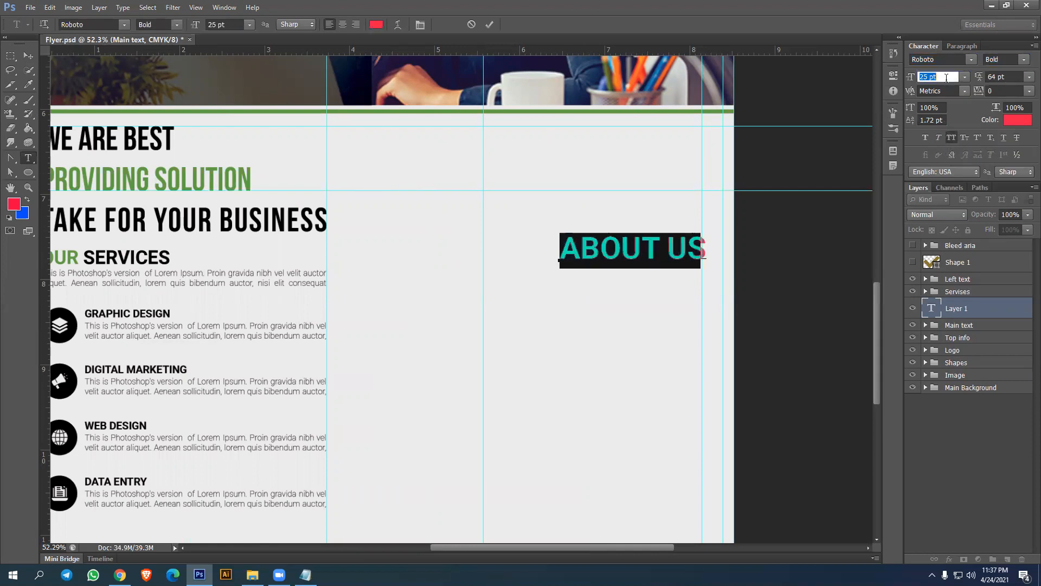
key("Down")
key("Down")
key("Down")
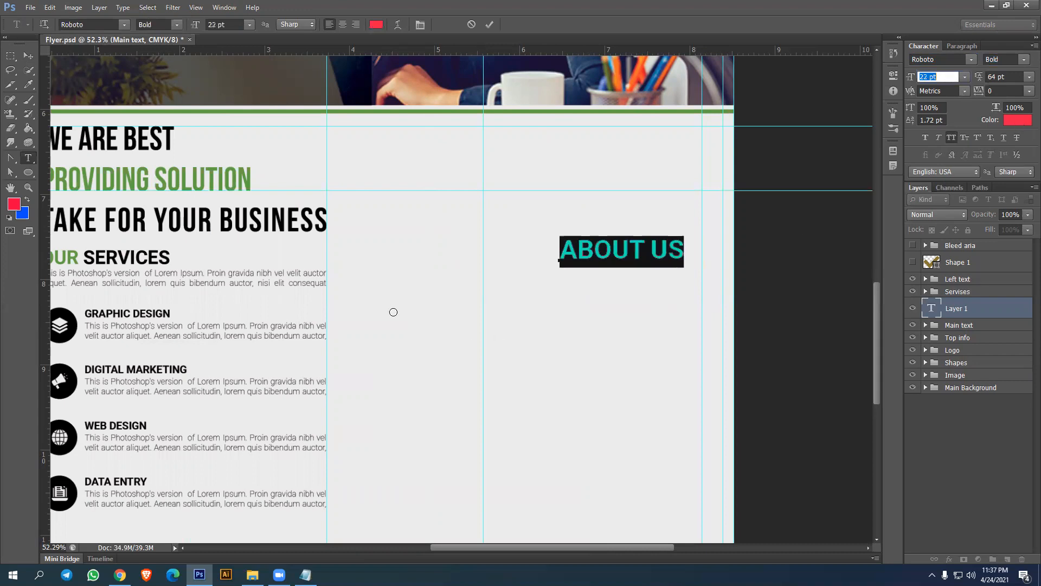
left_click_drag(393, 312, 263, 412)
left_click(564, 207)
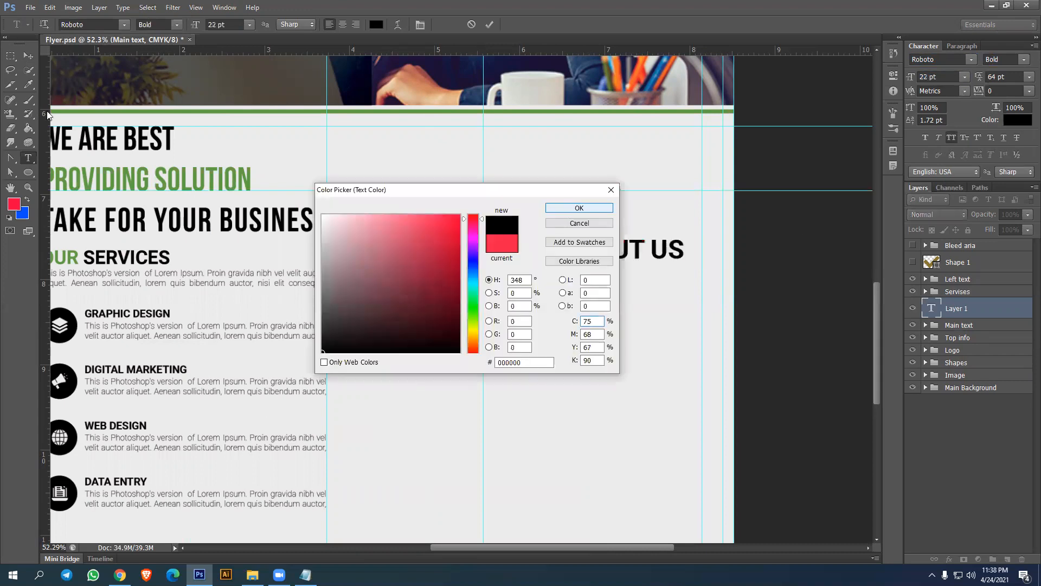
Move the ABOUT US heading so its left edge meets the new vertical guide and its top meets the lower horizontal guide
left_click(25, 57)
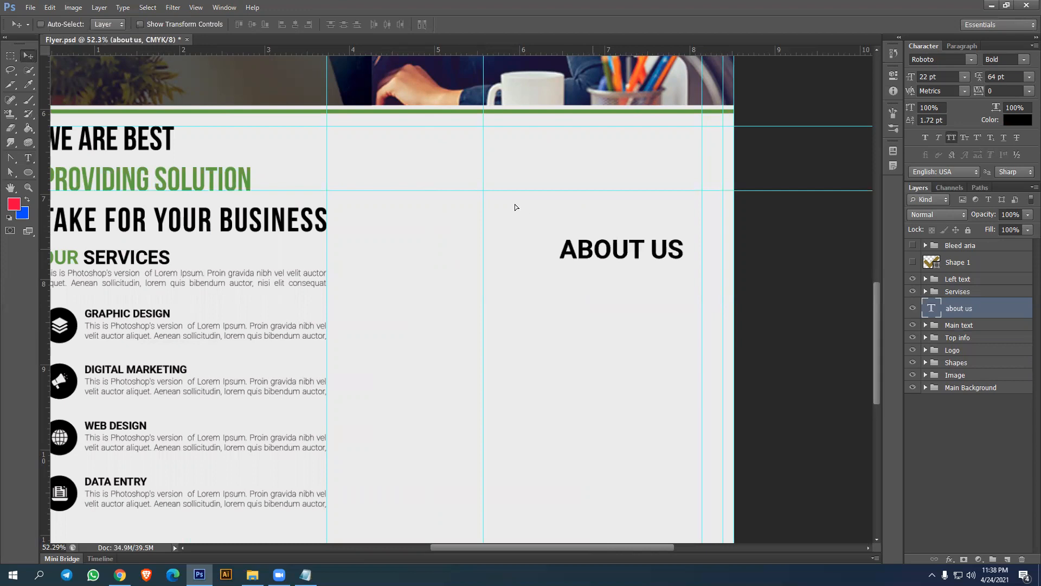
left_click_drag(516, 207, 563, 323)
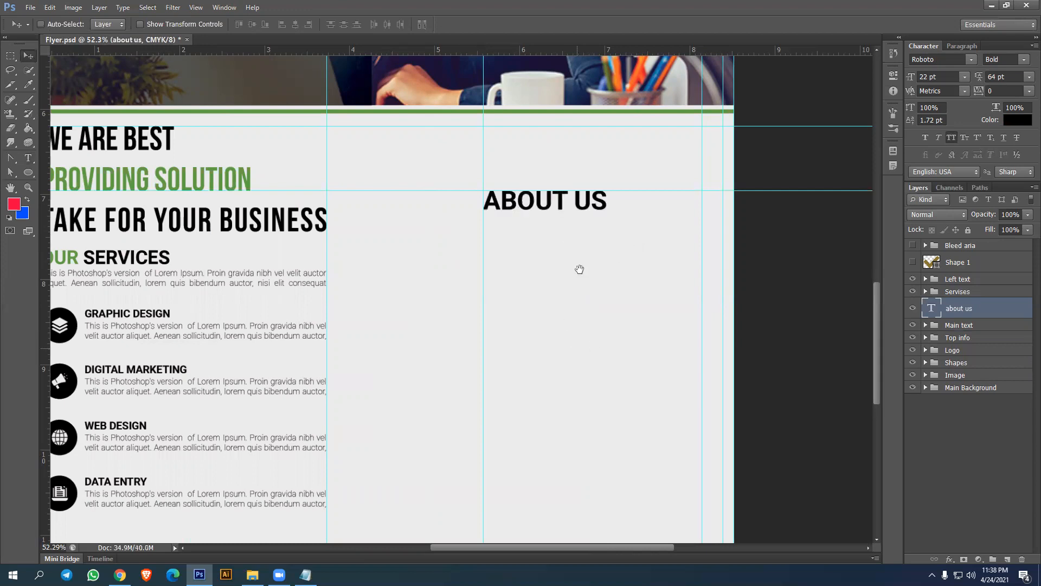
Draw a thin black rectangle about 397 × 10 px beside the ABOUT US heading, reaching toward the page edge
scroll(578, 267, "up", 3)
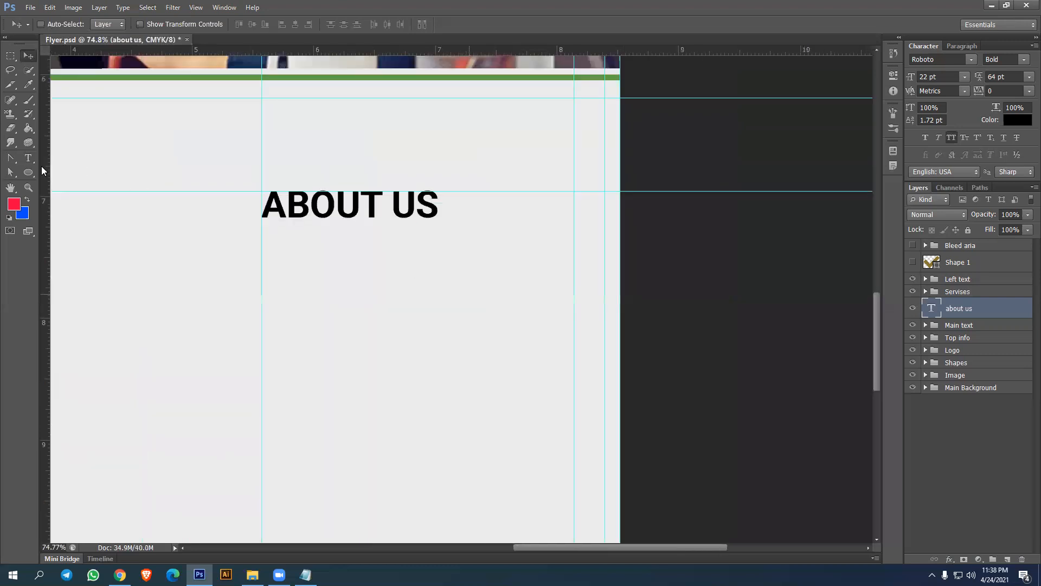
right_click(24, 173)
left_click(64, 172)
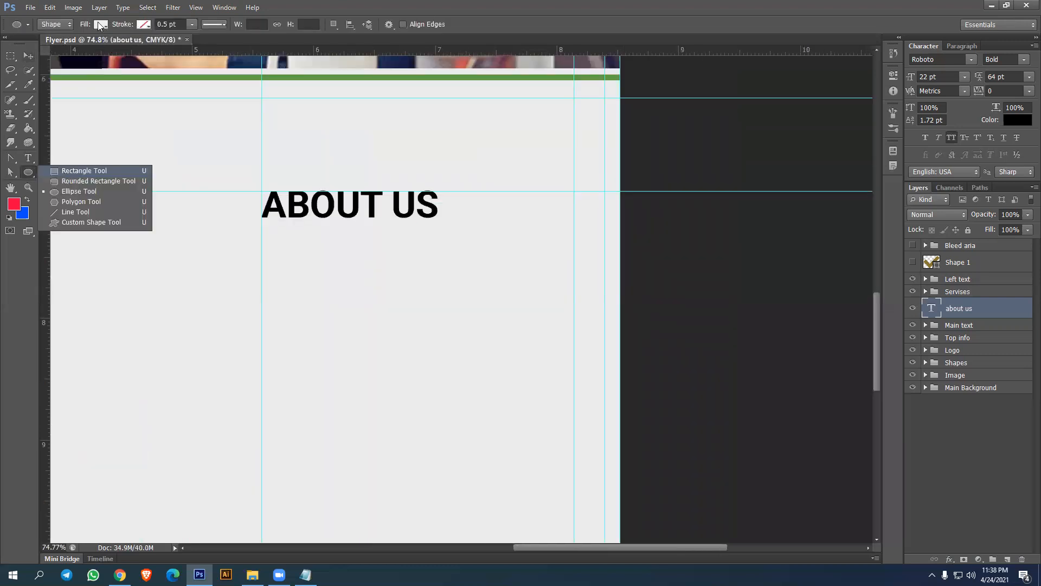
left_click(99, 24)
left_click_drag(443, 209, 604, 210)
Nudge the black line slightly down beside the ABOUT US heading
left_click(25, 53)
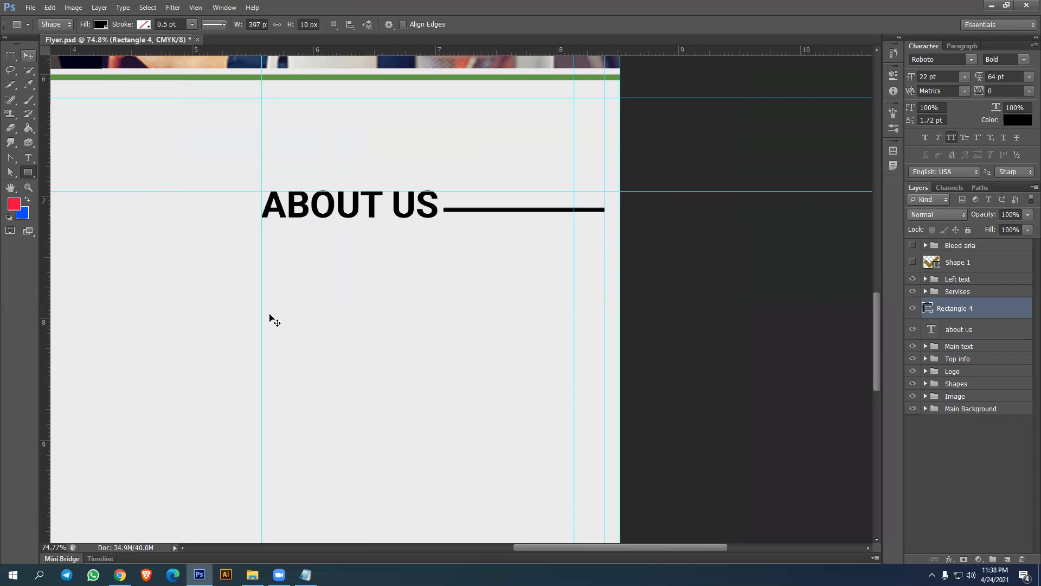
key("Down")
key("Down")
key("Down")
key("Down")
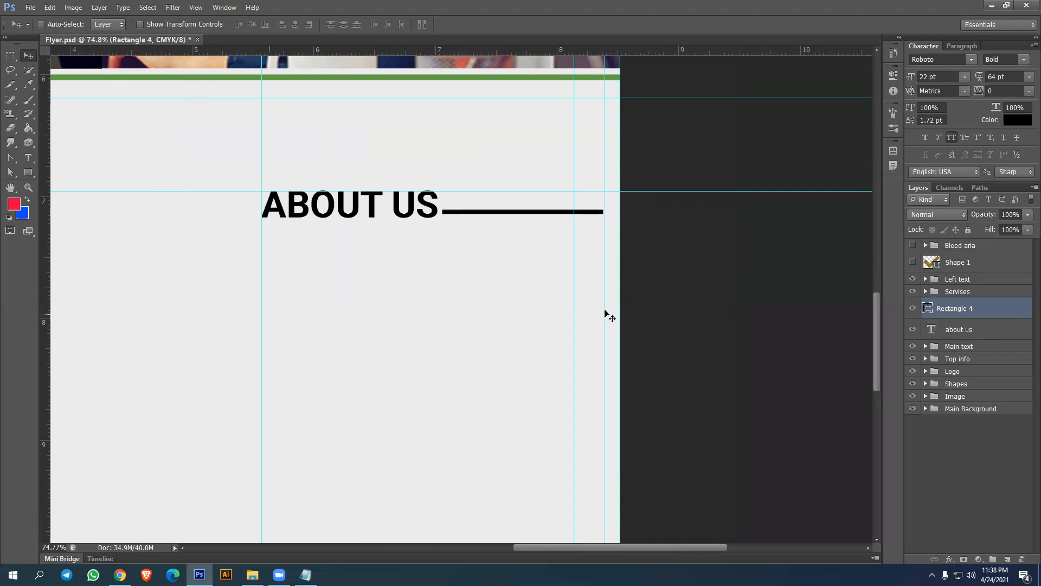
Shorten the black line beside ABOUT US so its right end stops at the inner vertical margin guide
scroll(608, 315, "down", 2)
scroll(610, 328, "up", 1)
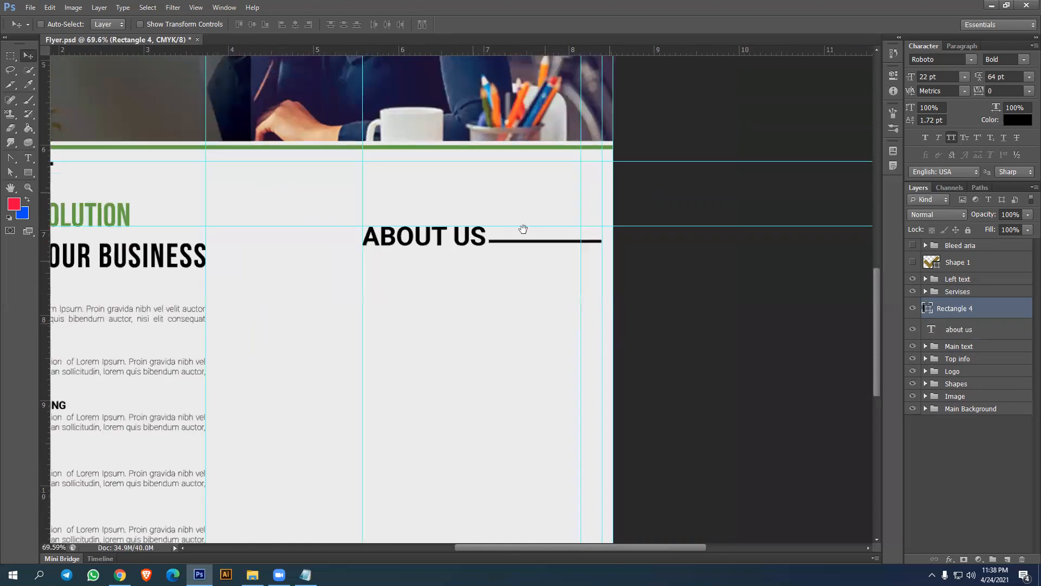
scroll(521, 228, "up", 2)
scroll(518, 321, "up", 3)
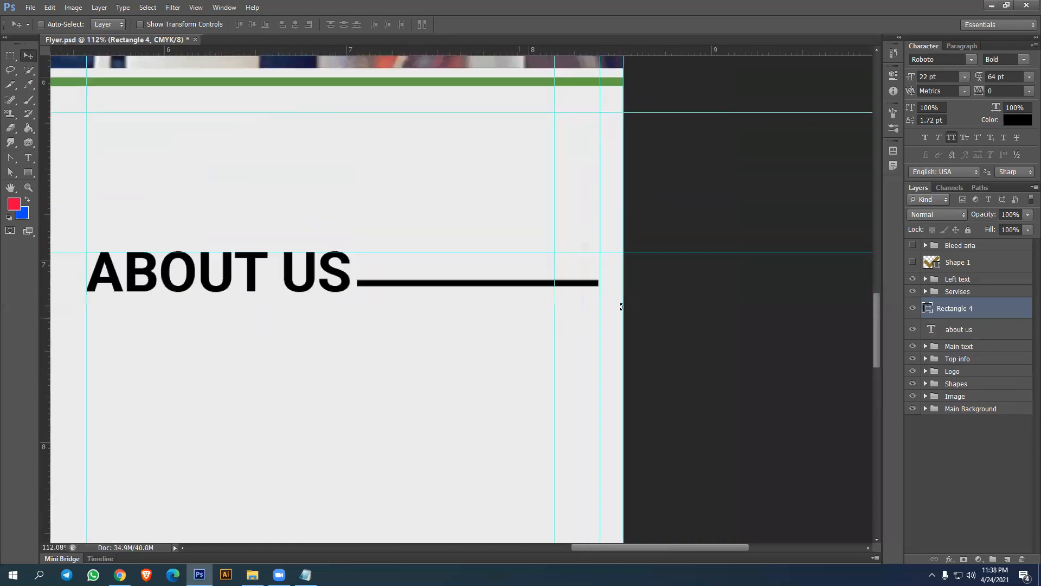
key("ctrl+t")
left_click_drag(588, 283, 558, 282)
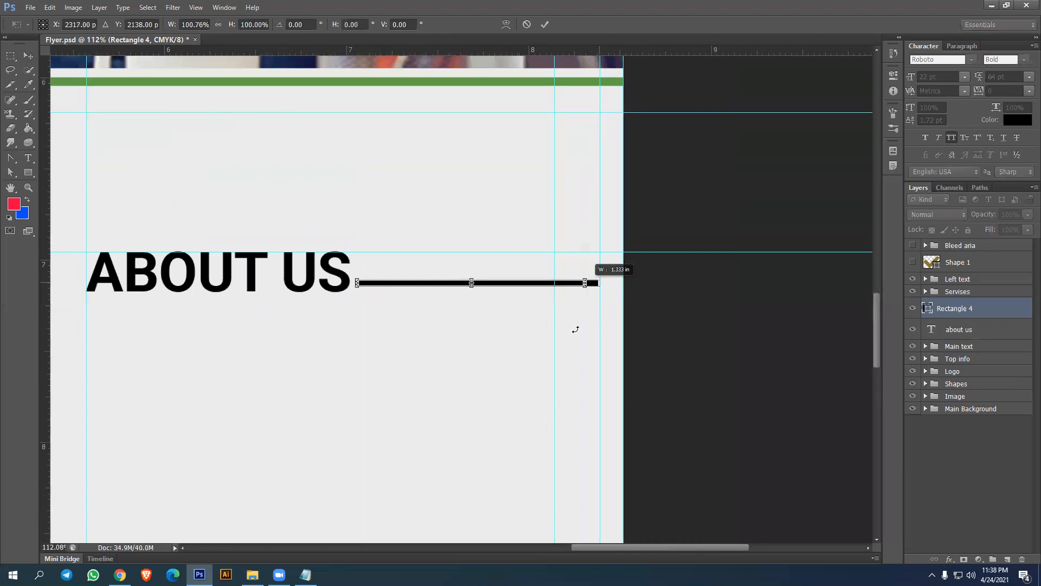
key("Return")
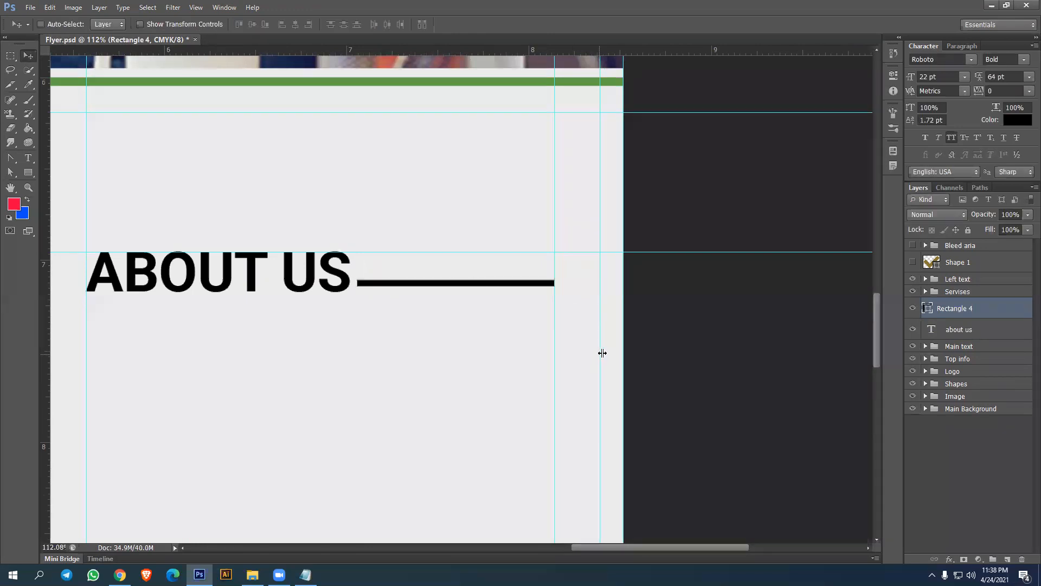
Create a paragraph text box about 2.57 in wide between the column guides below ABOUT US and fill it with Lorem Ipsum
scroll(602, 353, "down", 3)
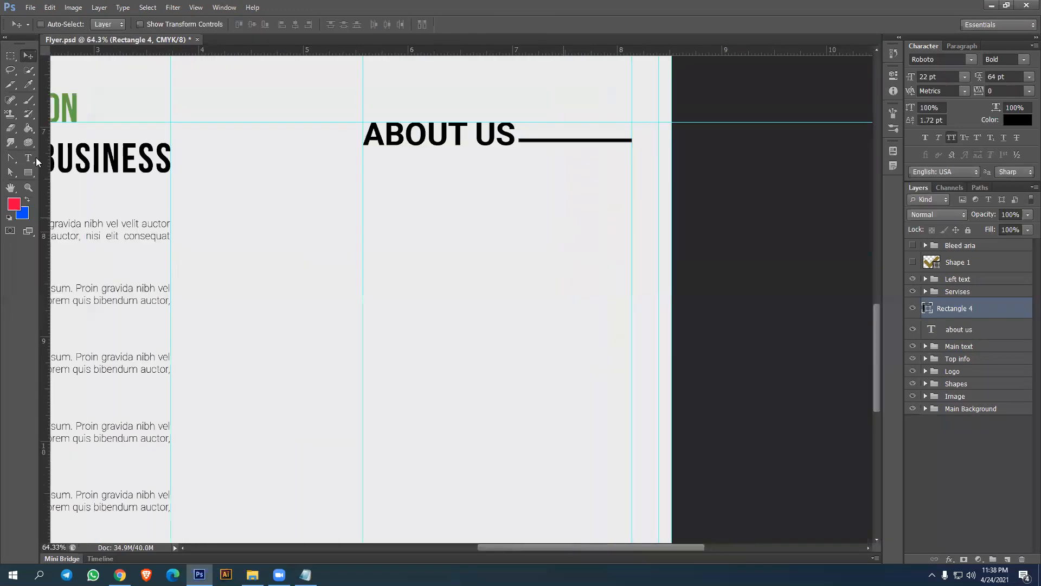
left_click(29, 158)
left_click_drag(587, 274, 634, 318)
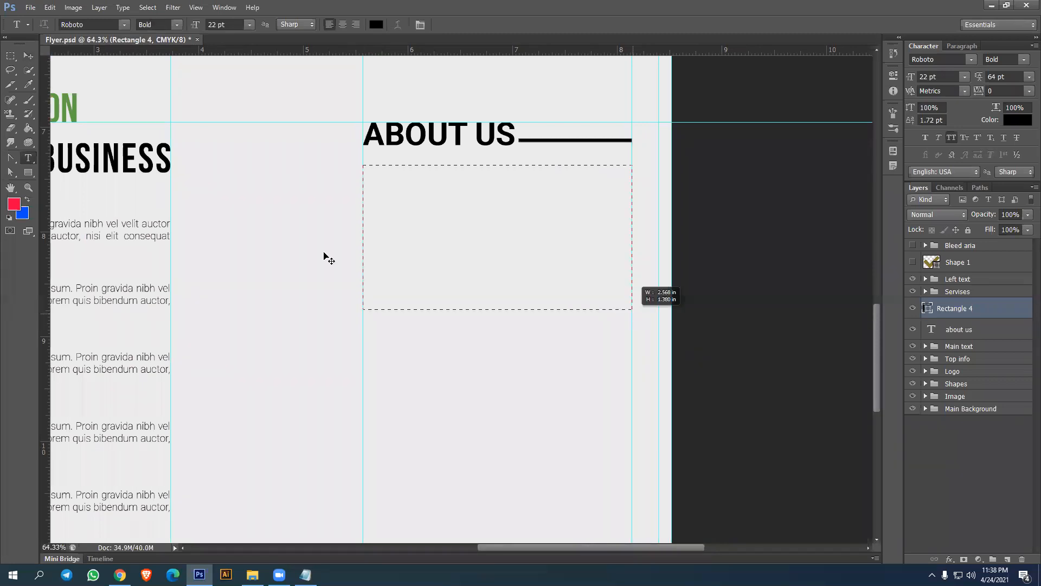
left_click(123, 8)
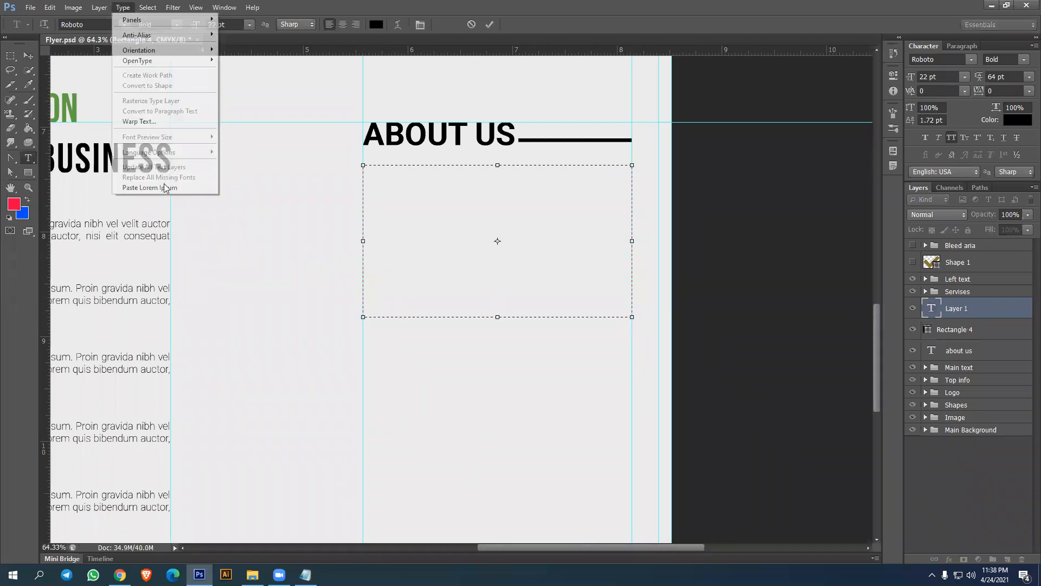
key("Return")
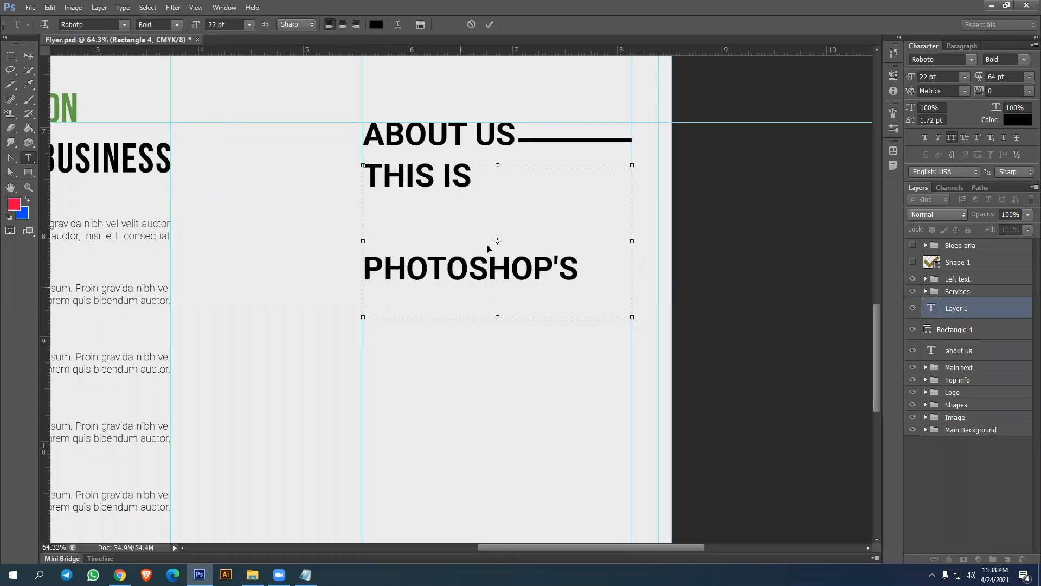
Set the whole Lorem Ipsum paragraph in Roboto Light with Auto leading and All Caps turned off
key("ctrl+a")
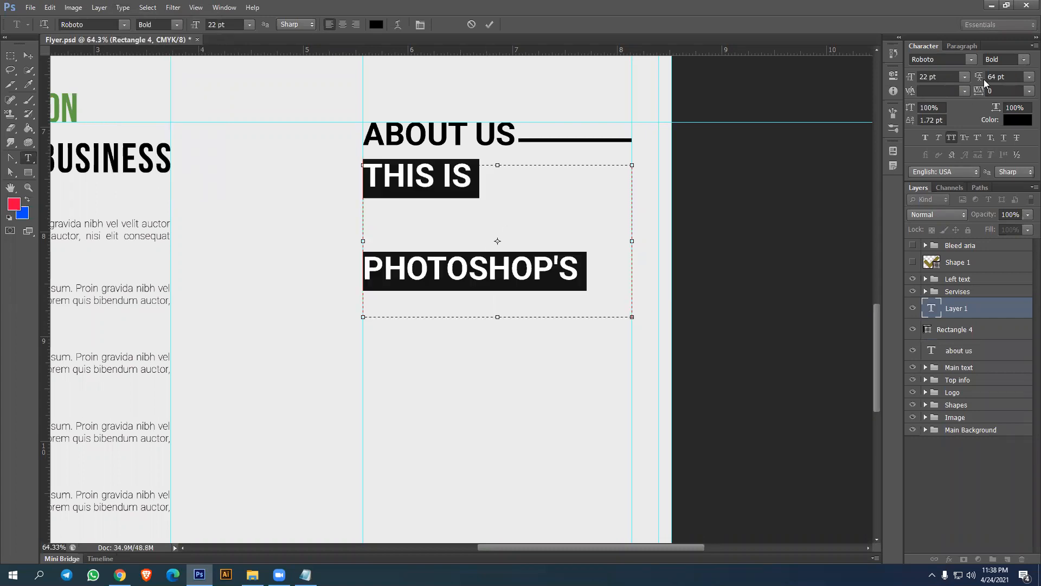
left_click(1006, 59)
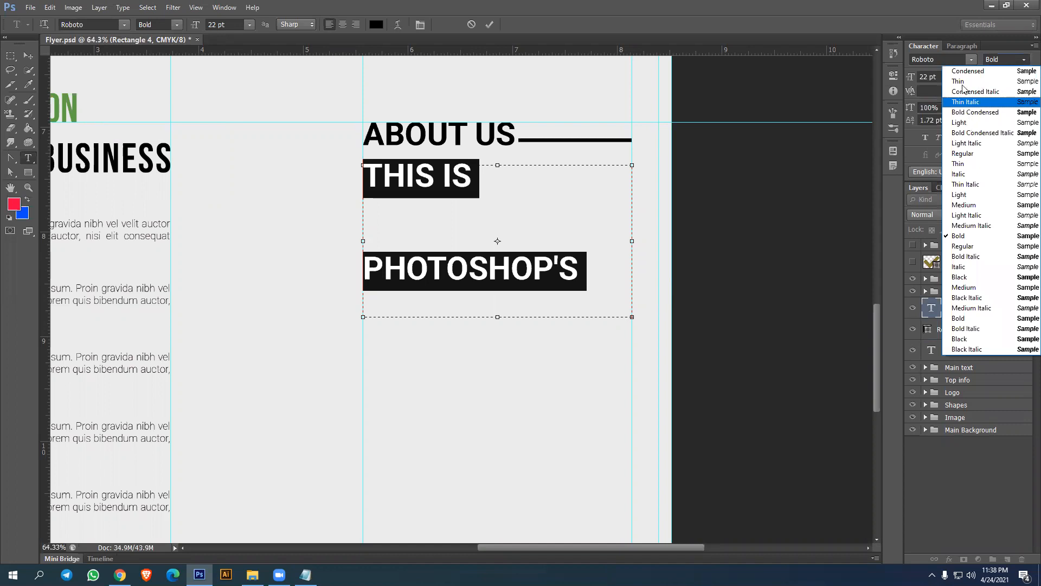
left_click(962, 122)
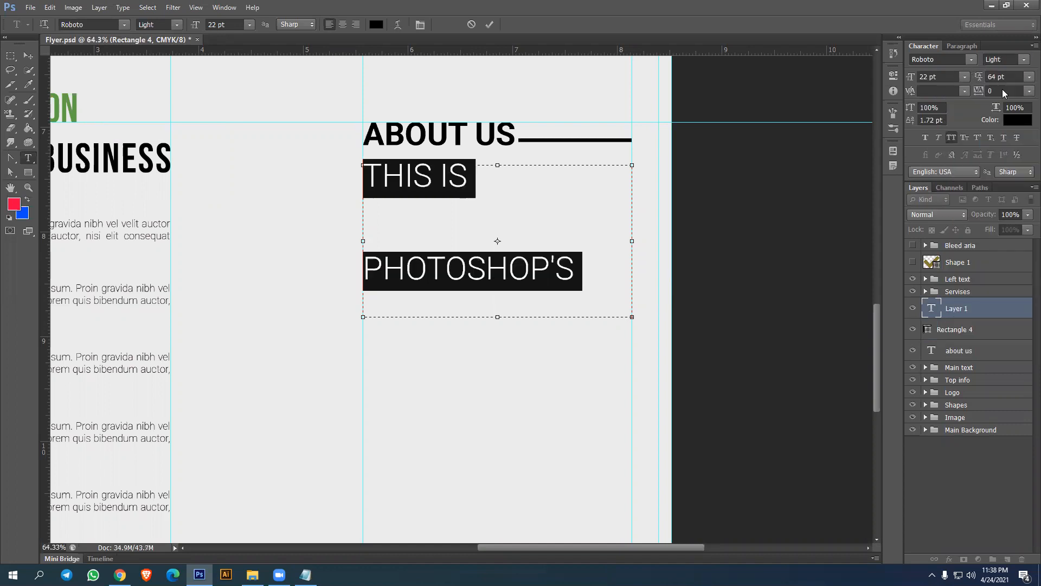
left_click(1029, 77)
left_click(952, 138)
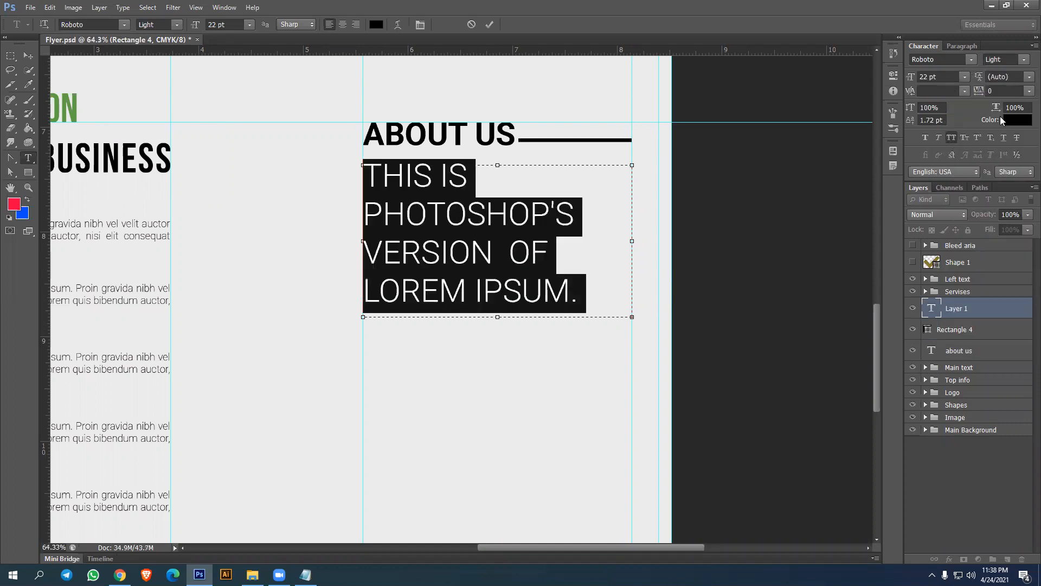
Reduce the Lorem Ipsum paragraph to 7 pt and justify all its lines
left_click(956, 76)
left_click_drag(949, 77, 877, 89)
type("7")
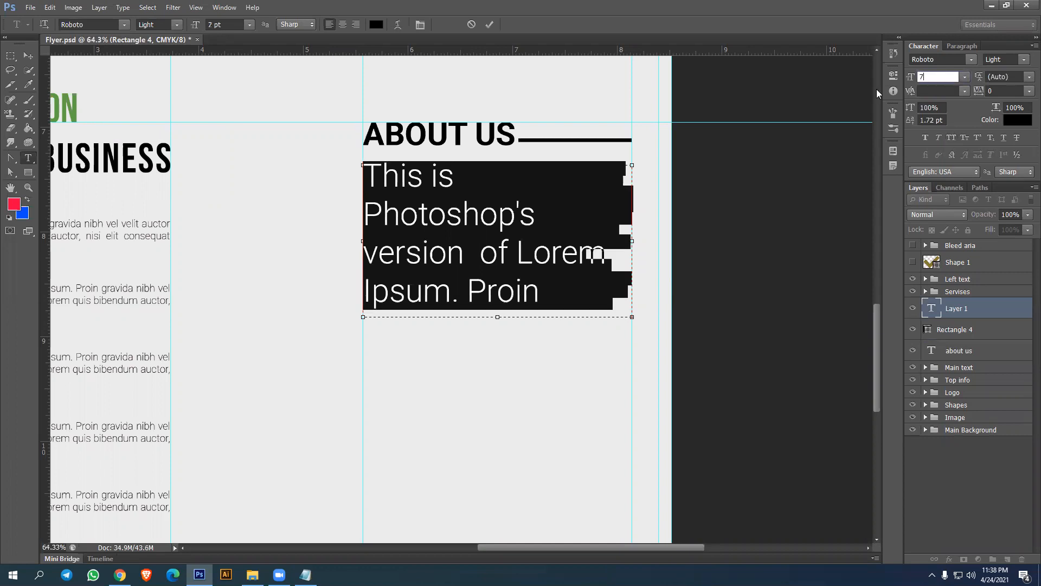
left_click(963, 46)
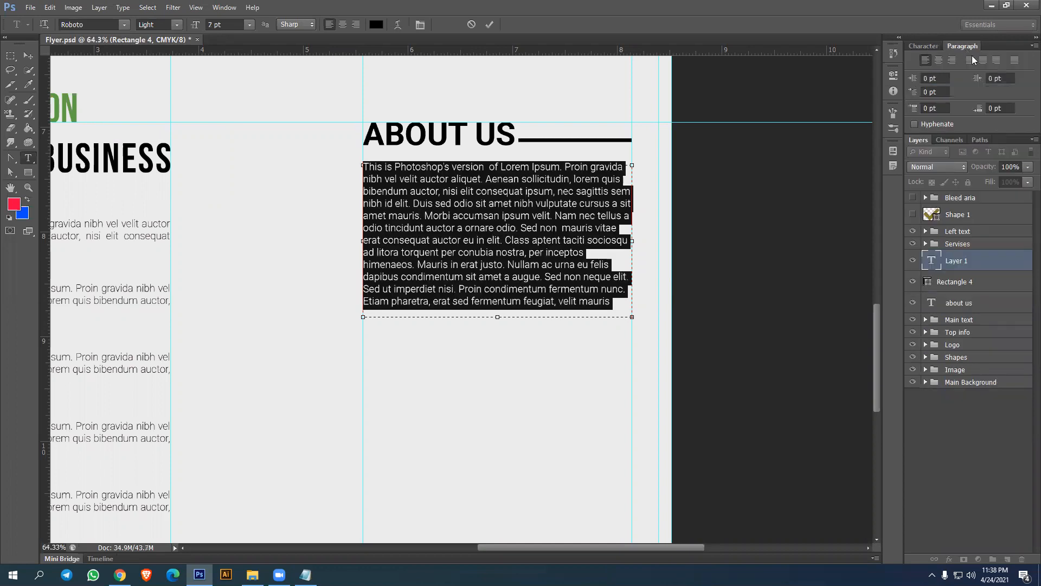
left_click(1015, 62)
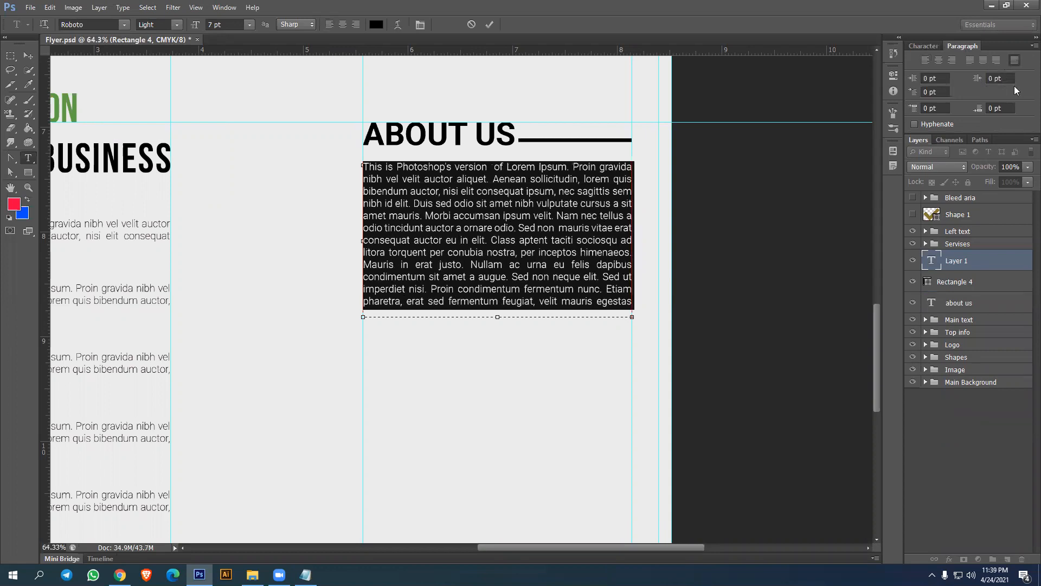
Set the leading of the paragraph under ABOUT US to 11 pt and finish editing the text
key("ctrl+t")
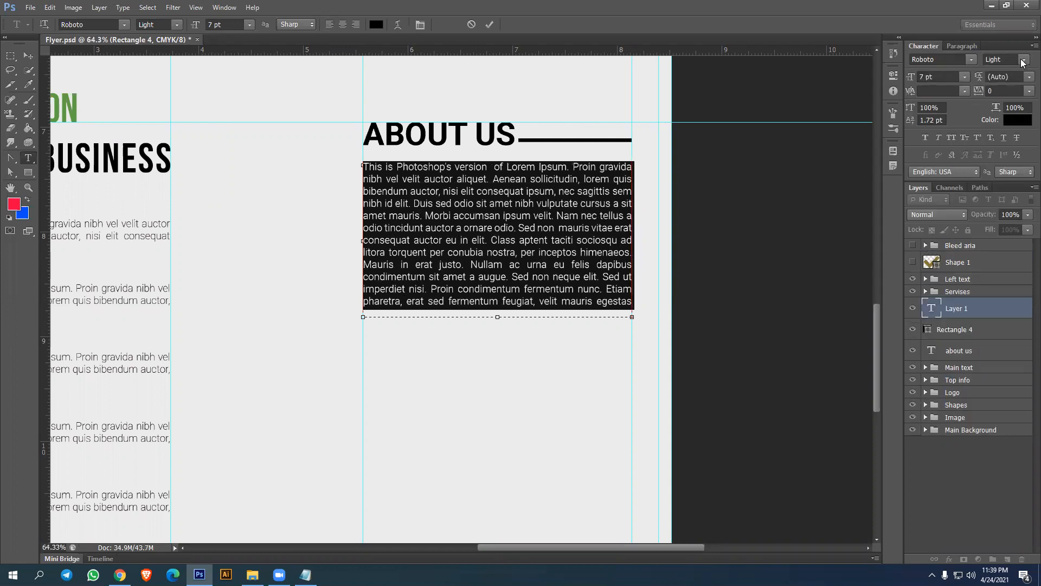
left_click(1028, 77)
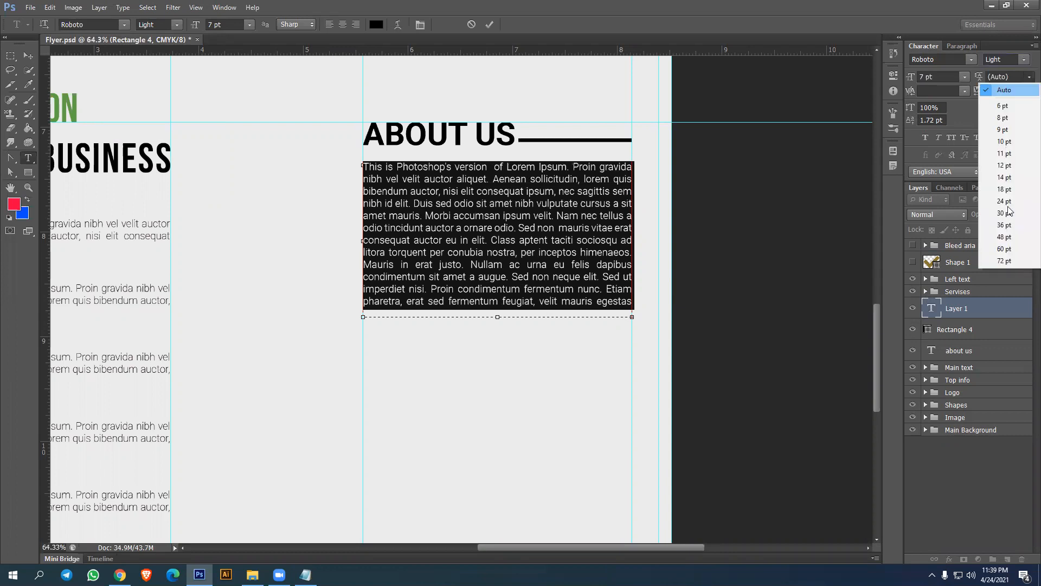
left_click(1011, 76)
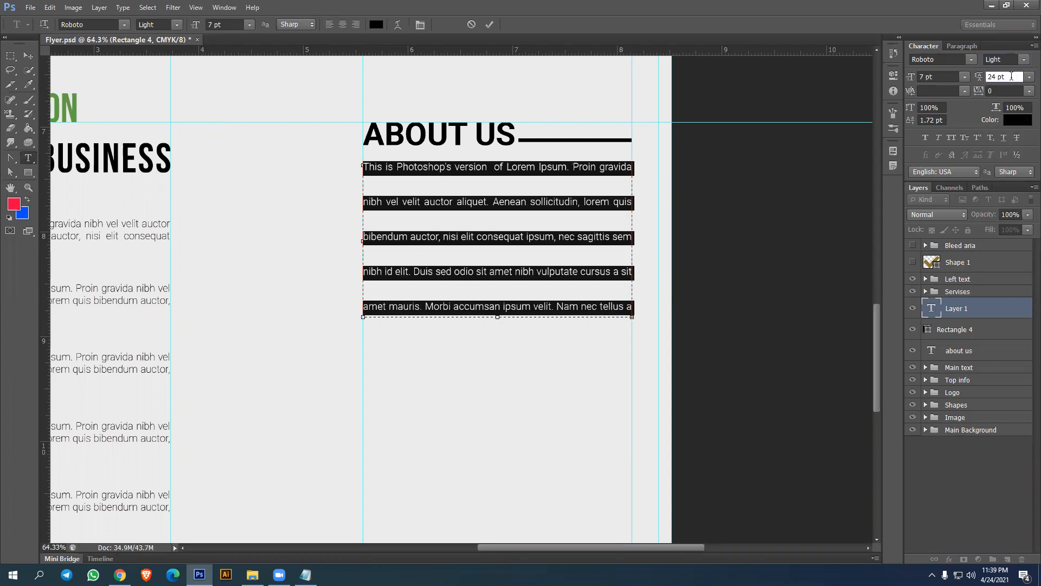
key("shift+Down")
key("shift+Down")
key("shift+Down")
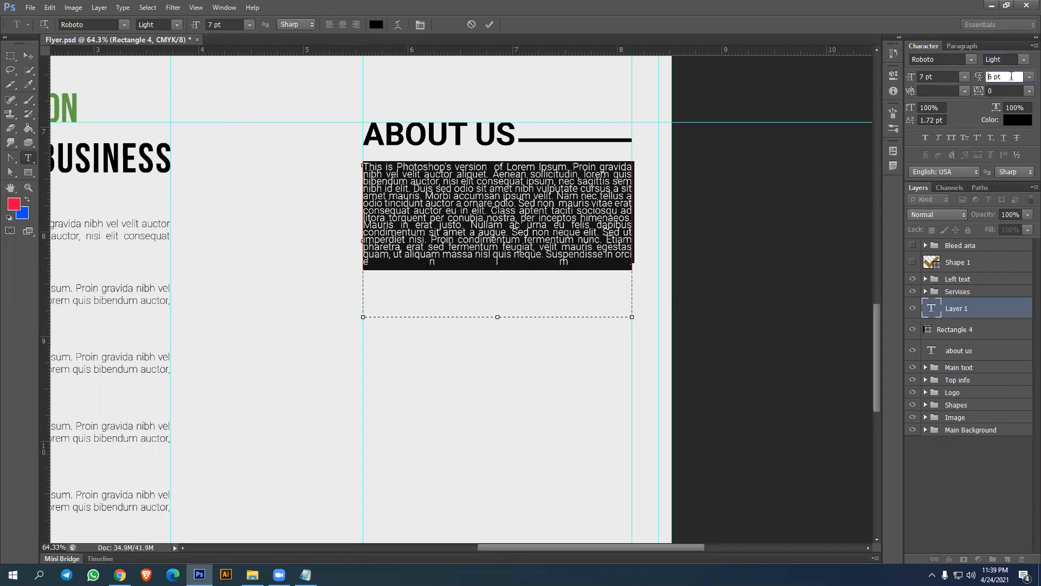
key("Up")
key("Up")
key("Up")
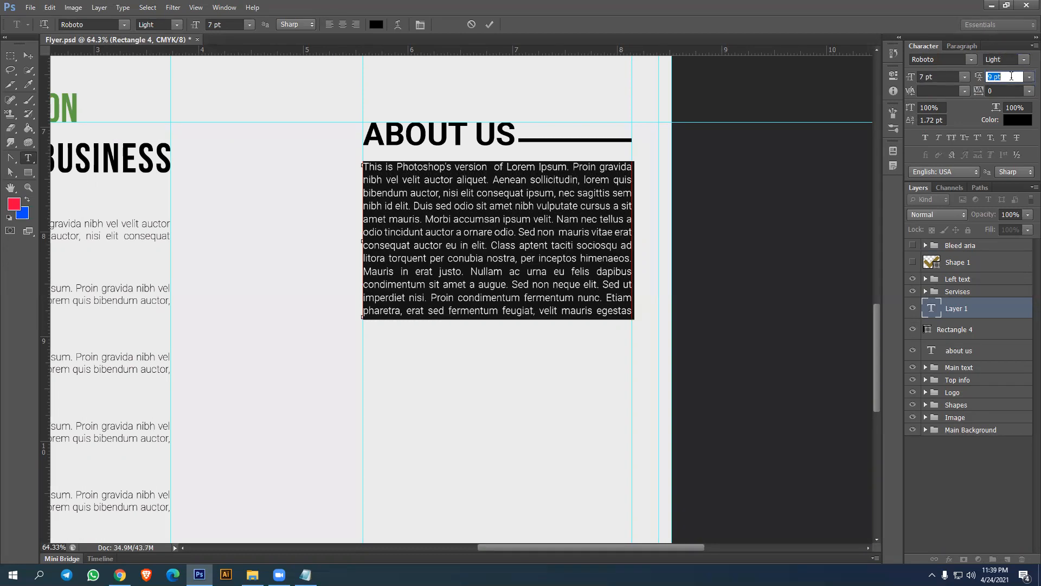
key("Up")
key("Up")
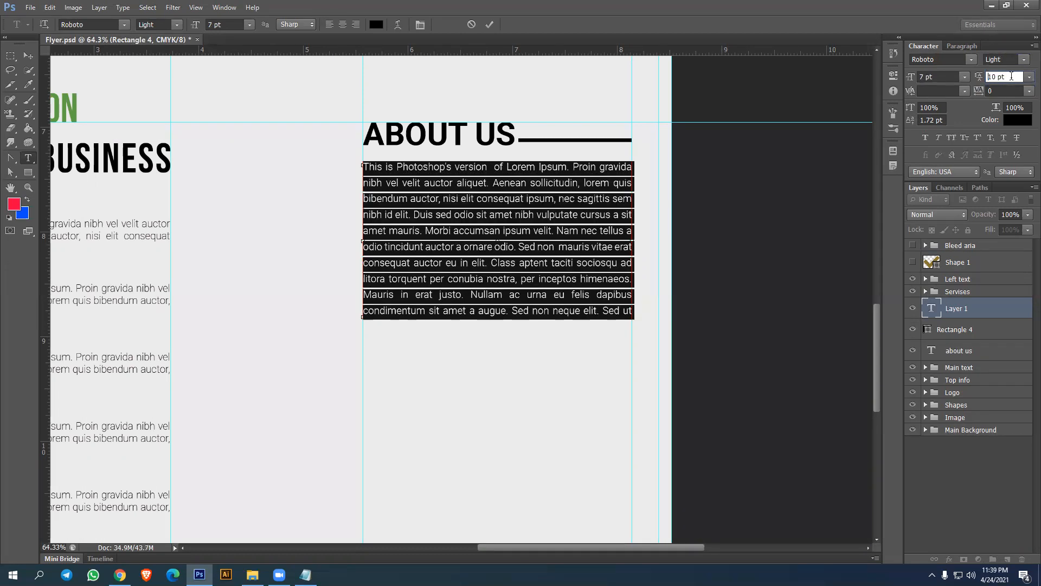
key("Down")
key("Up")
left_click(28, 56)
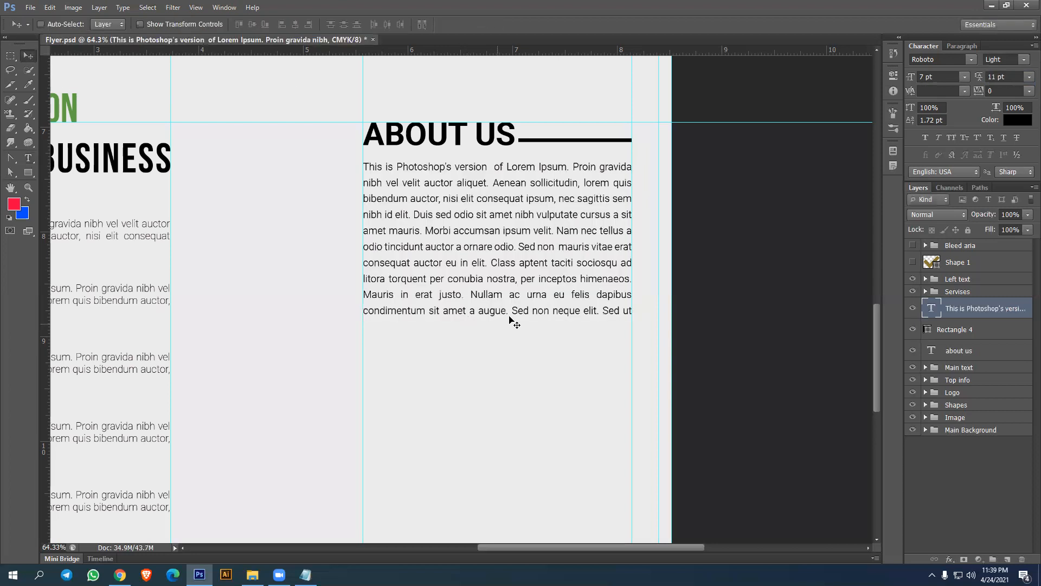
Take "why choose us?" from Text.txt in Notepad and insert it as new text below the ABOUT US paragraph in Photoshop
left_click_drag(514, 328, 530, 234)
left_click_drag(522, 272, 498, 247)
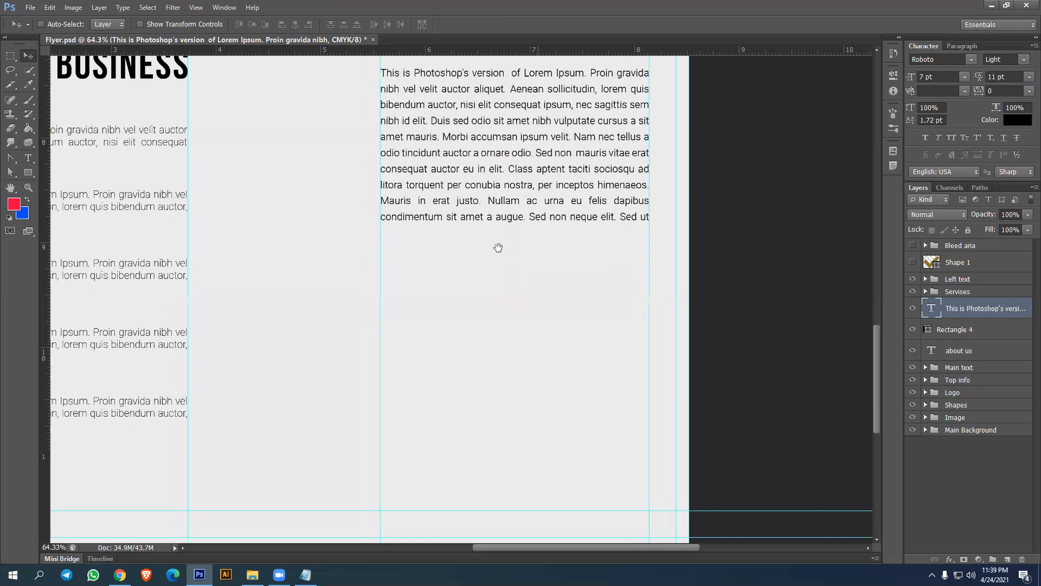
left_click_drag(485, 348, 478, 275)
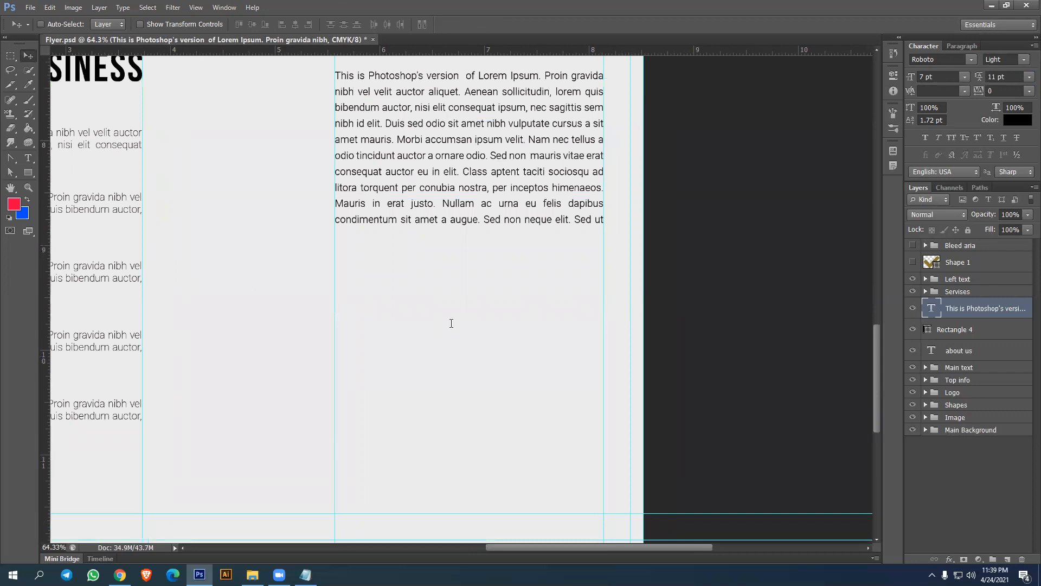
key("alt+Tab")
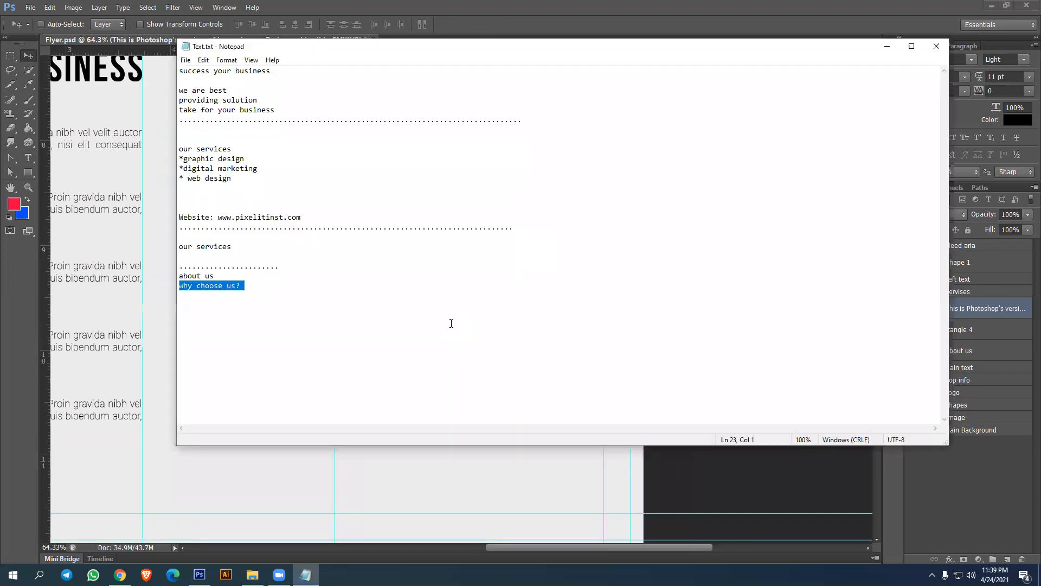
left_click(888, 47)
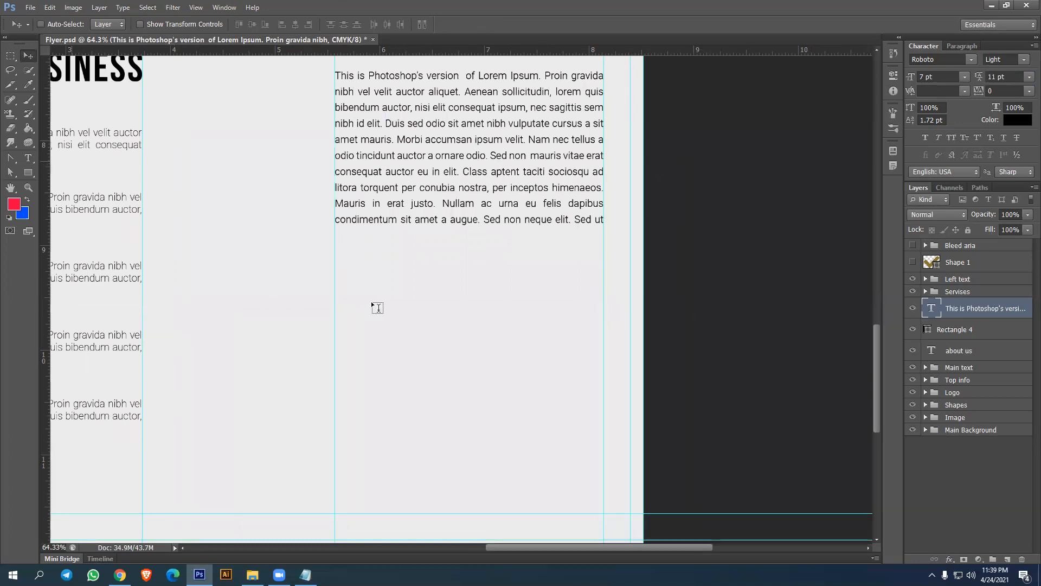
left_click(401, 301)
type("why choose us?")
Set the whole "why choose us?" text in All Caps and Roboto Bold
key("ctrl+a")
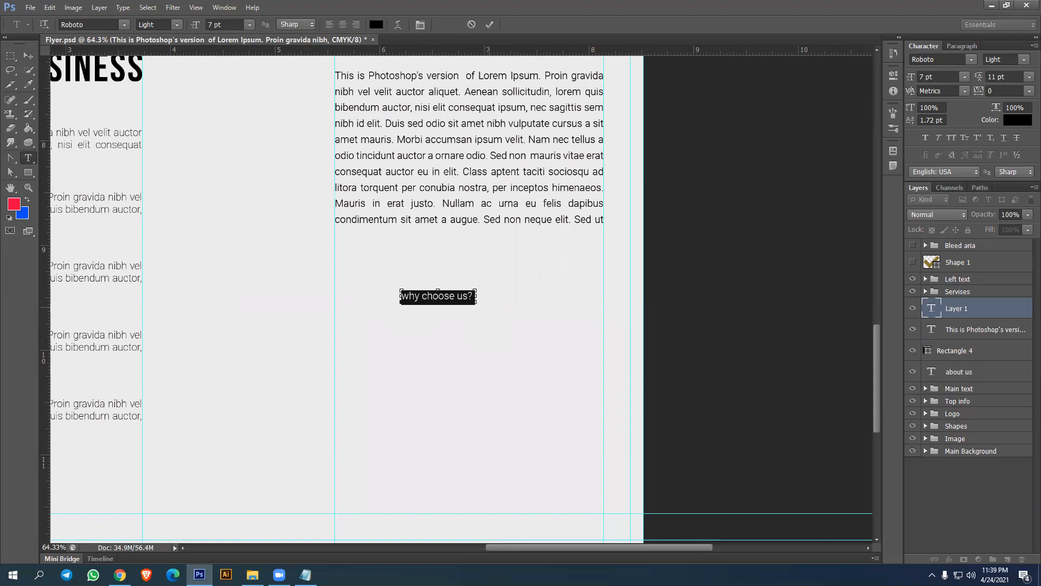
left_click(951, 137)
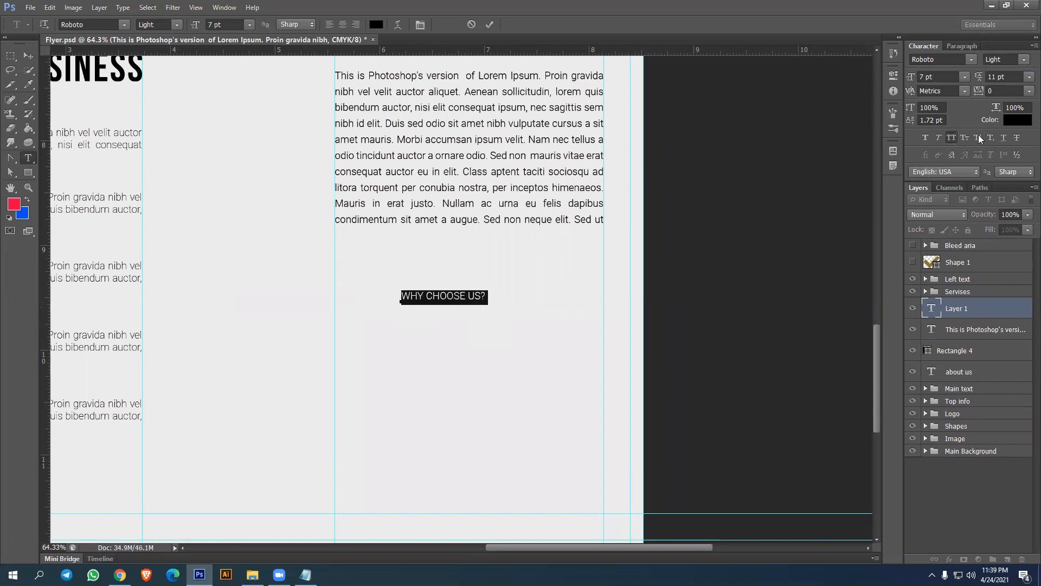
left_click(1023, 59)
left_click(968, 154)
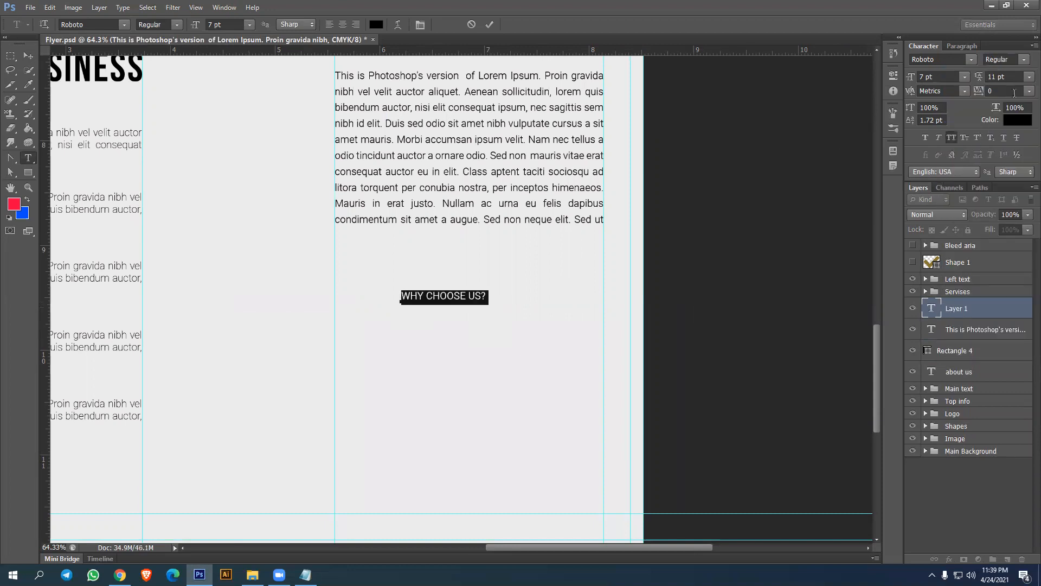
left_click(1023, 61)
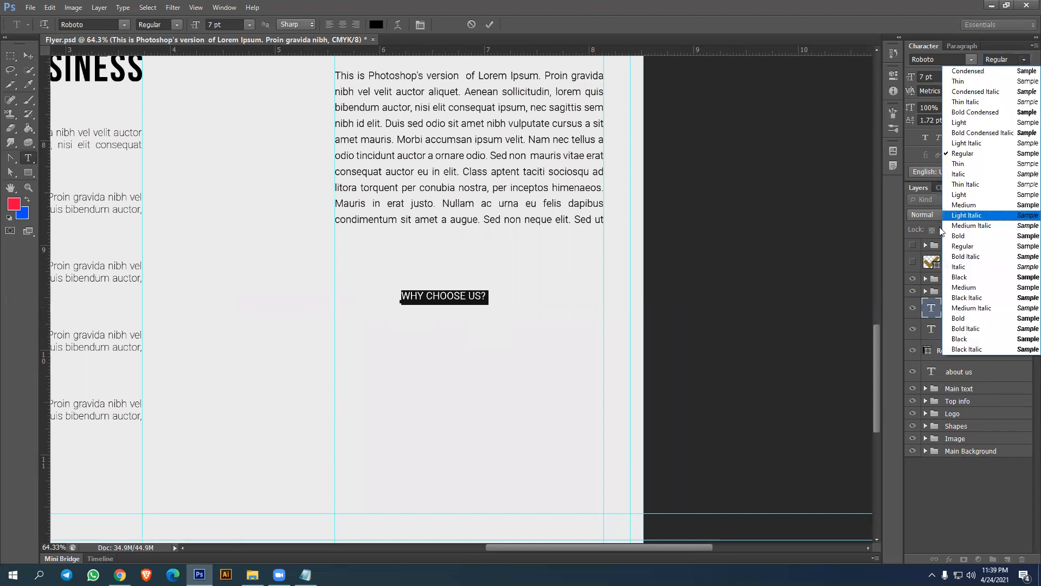
left_click(944, 232)
Enlarge the WHY CHOOSE US? heading to 9 pt and place it directly below the ABOUT US paragraph, against the column's left guide
left_click(943, 77)
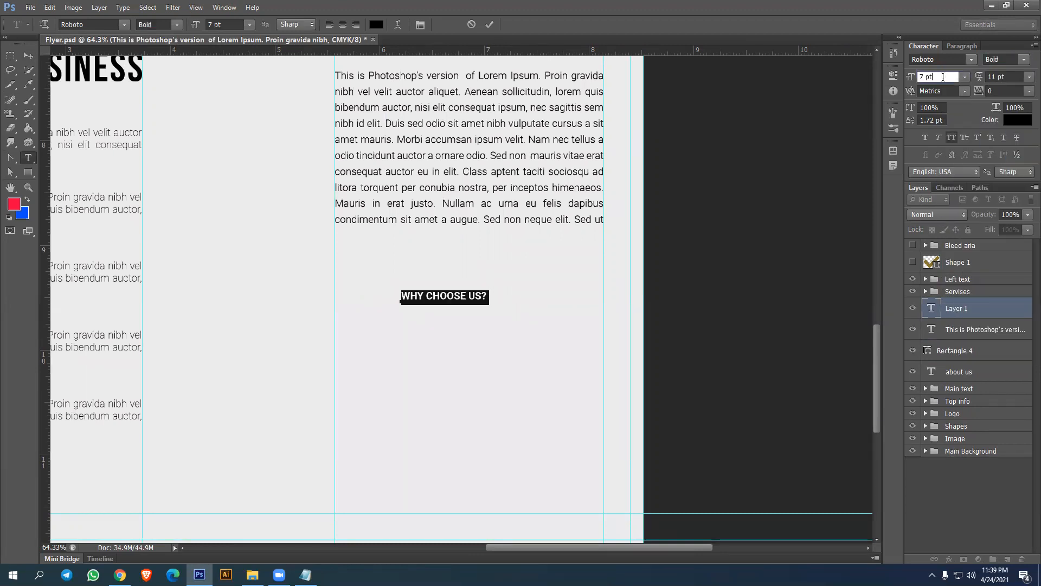
key("Up")
key("Up")
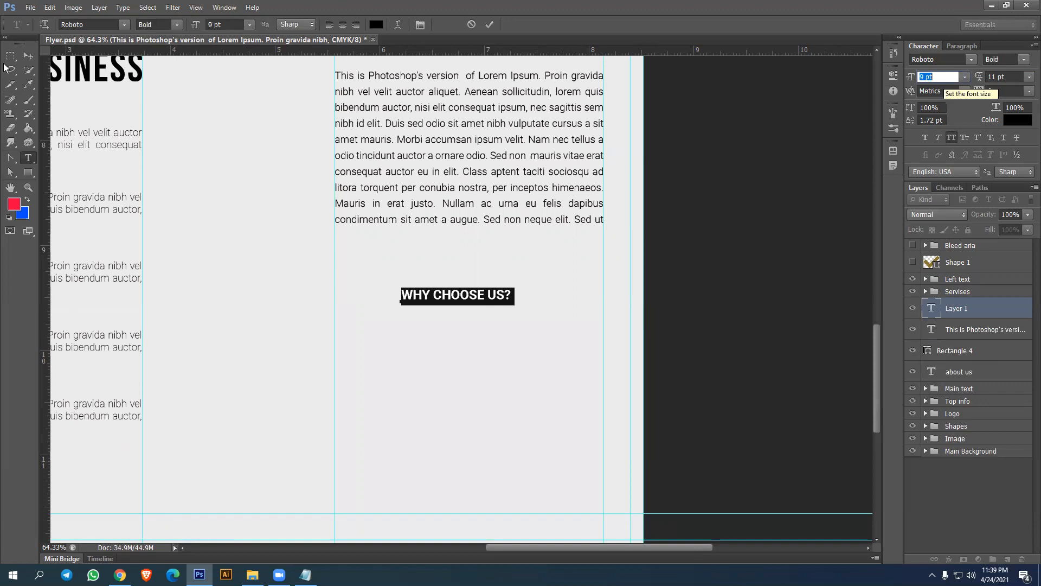
left_click_drag(463, 296, 396, 242)
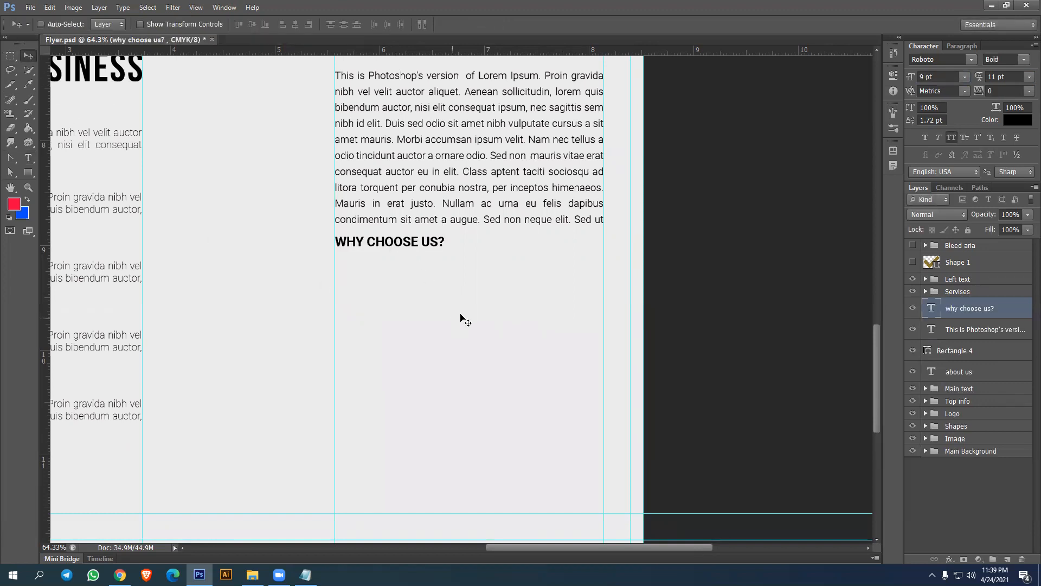
Draw a small black circle under WHY CHOOSE US? and add guides along its right, top and bottom edges plus one just beyond its right edge
left_click(30, 170)
mouse_move(434, 335)
left_mouse_down()
mouse_move(355, 269)
mouse_move(365, 298)
mouse_move(335, 258)
left_mouse_up()
left_click_drag(44, 224, 369, 296)
left_click_drag(47, 234, 378, 285)
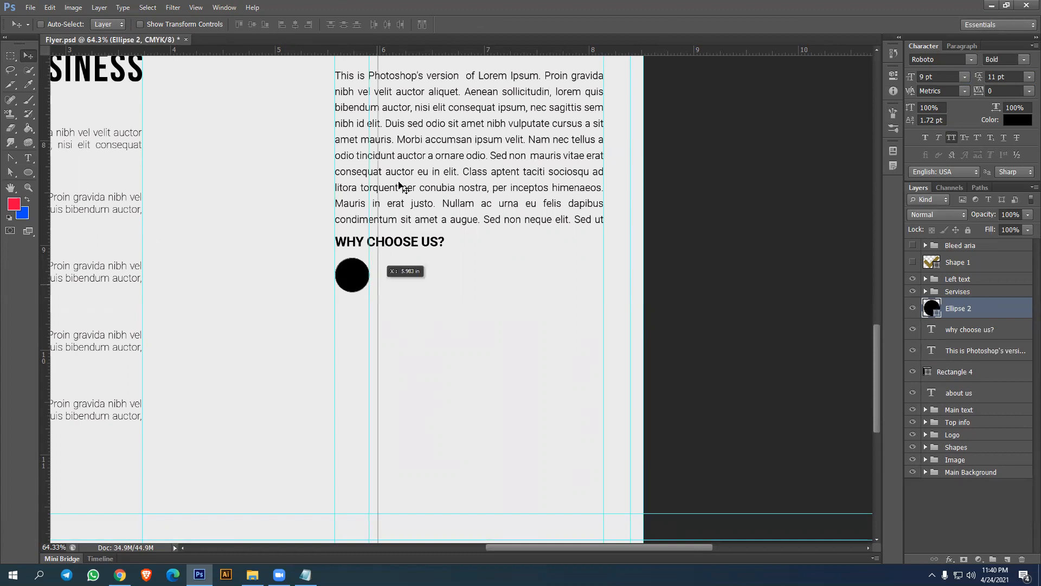
left_click_drag(447, 51, 475, 258)
left_click_drag(468, 302, 467, 292)
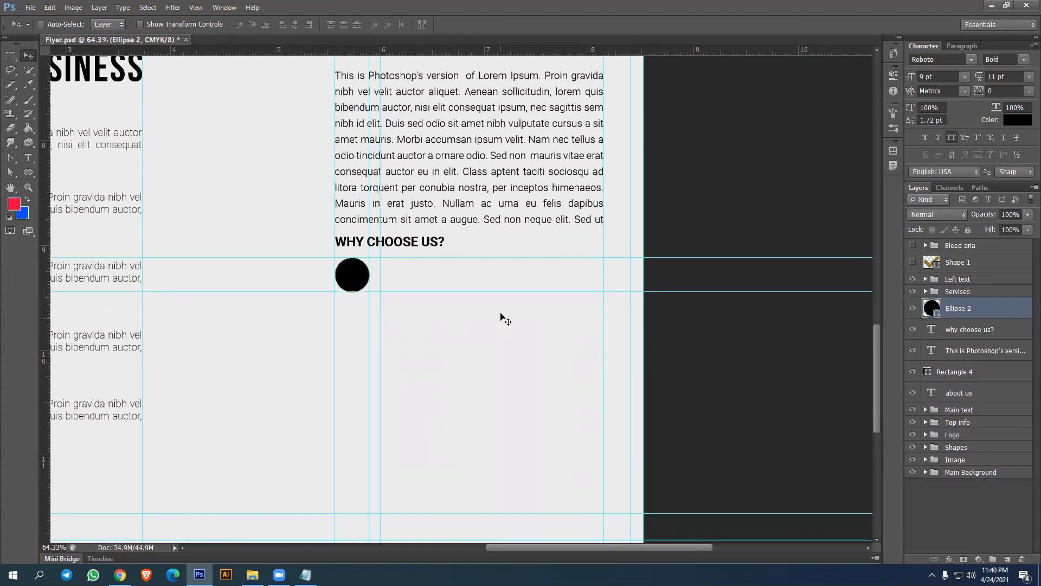
Duplicate the paragraph from the Data entry group's text folder and place the copy beside the black circle, starting at the new vertical guide
left_click(29, 158)
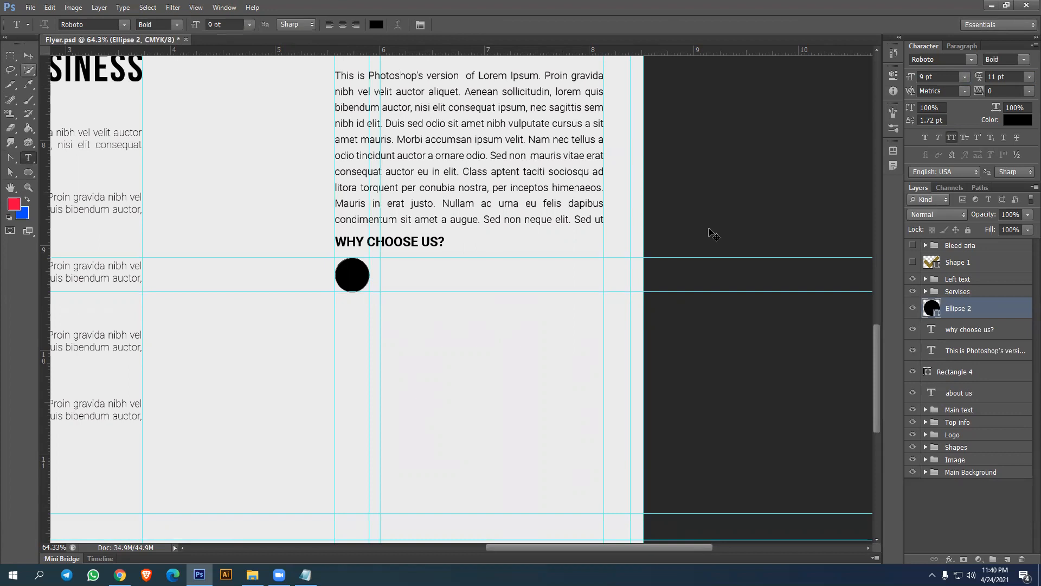
key("v")
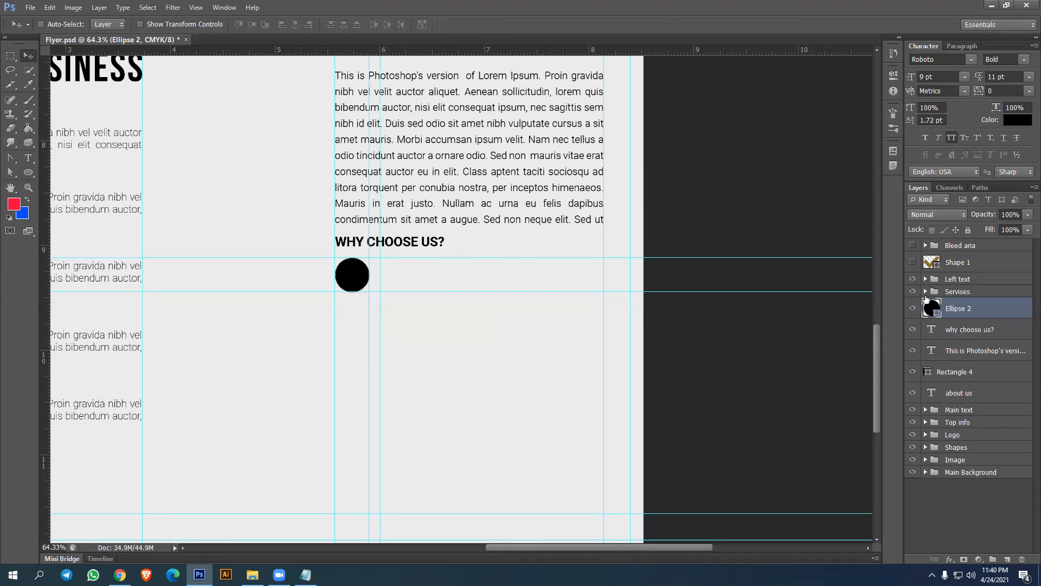
left_click(926, 279)
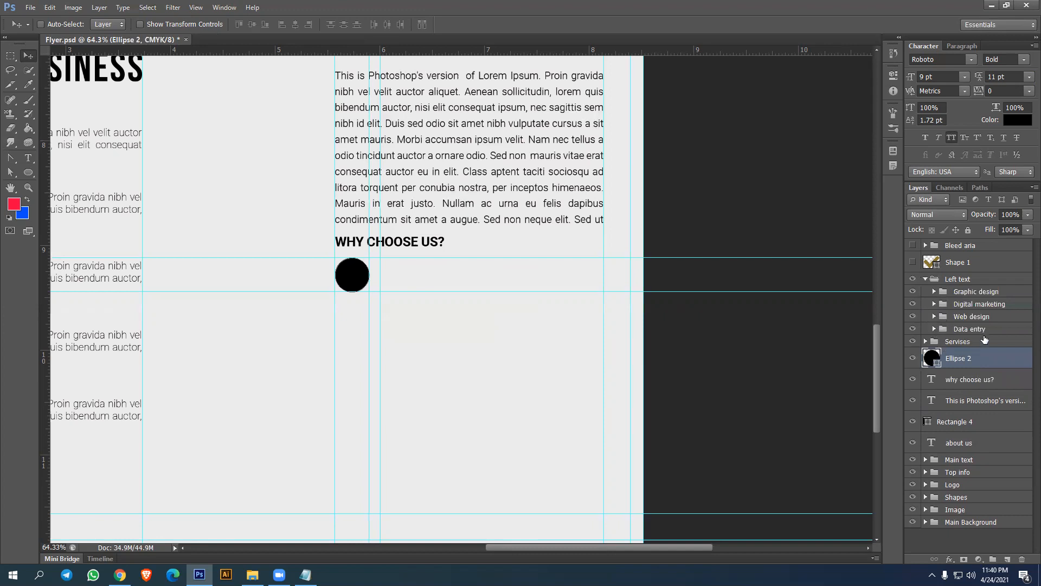
left_click(934, 329)
left_click(943, 341)
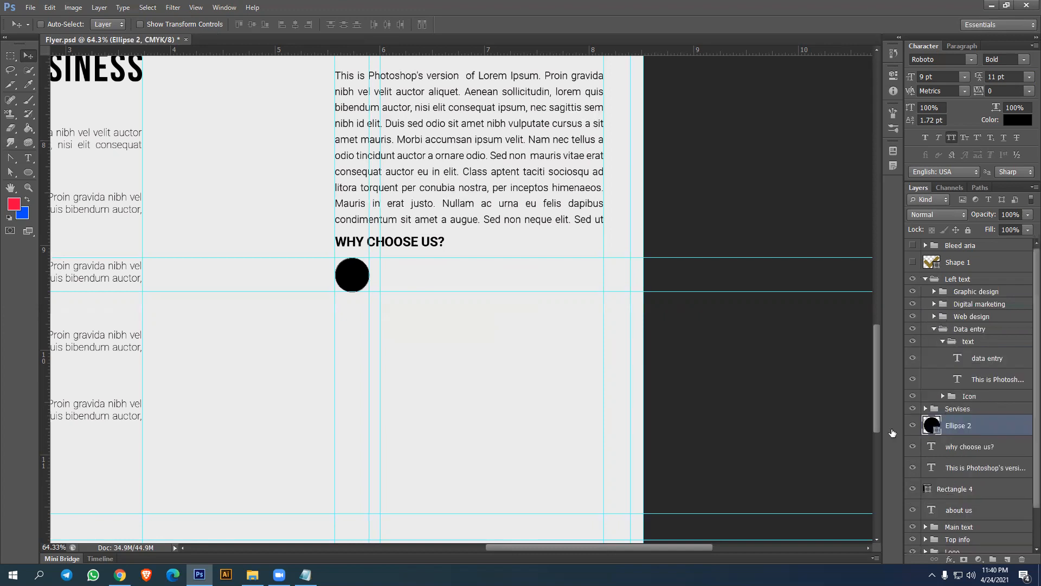
left_click(965, 379)
left_click_drag(539, 362, 591, 305, "alt")
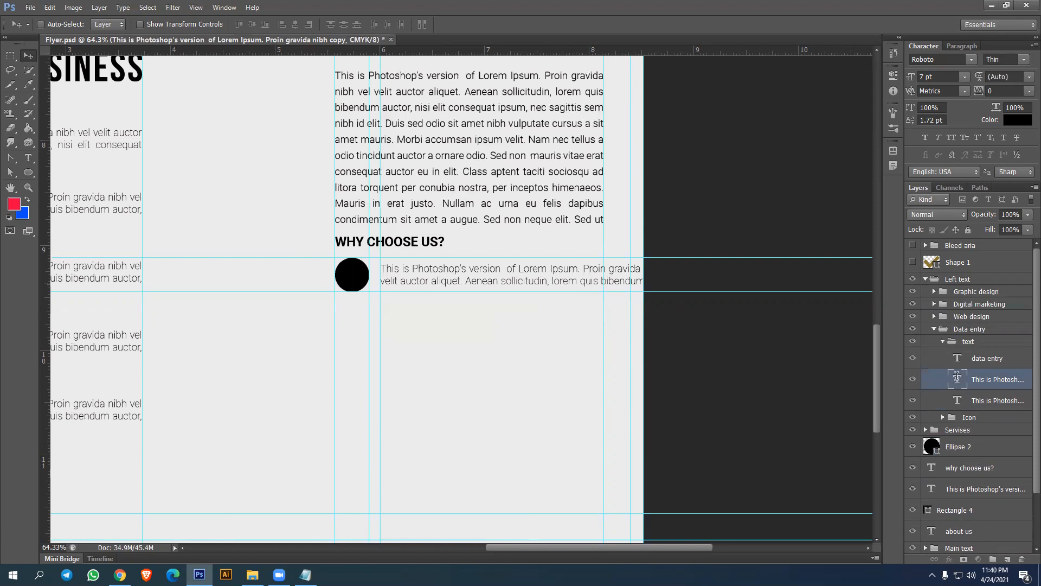
Fit the copied paragraph's text box to three lines ending at the column's right guide, and raise it level with the circle
double_click(957, 378)
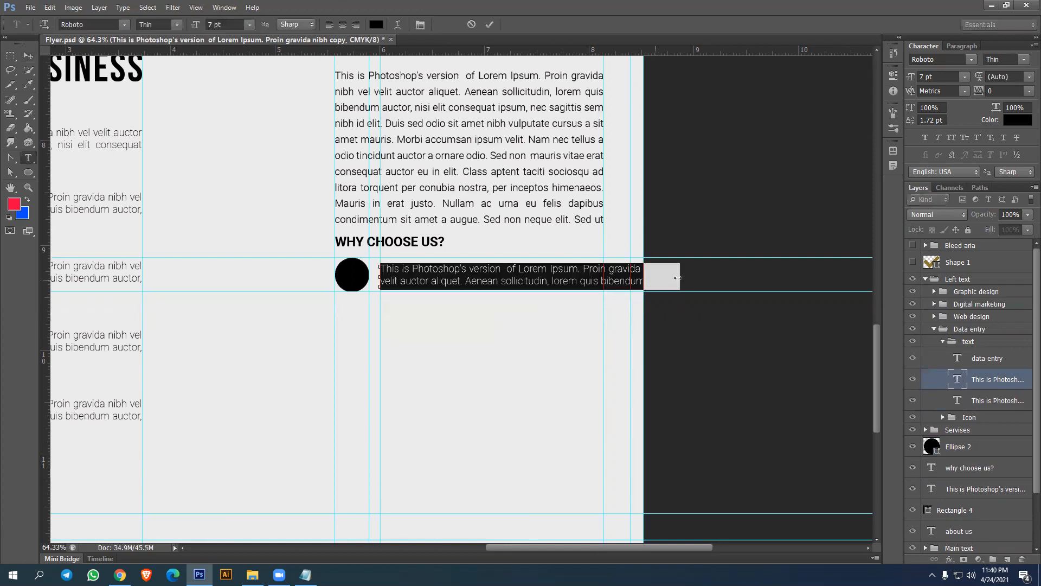
left_click(667, 278)
left_click_drag(626, 277, 603, 275)
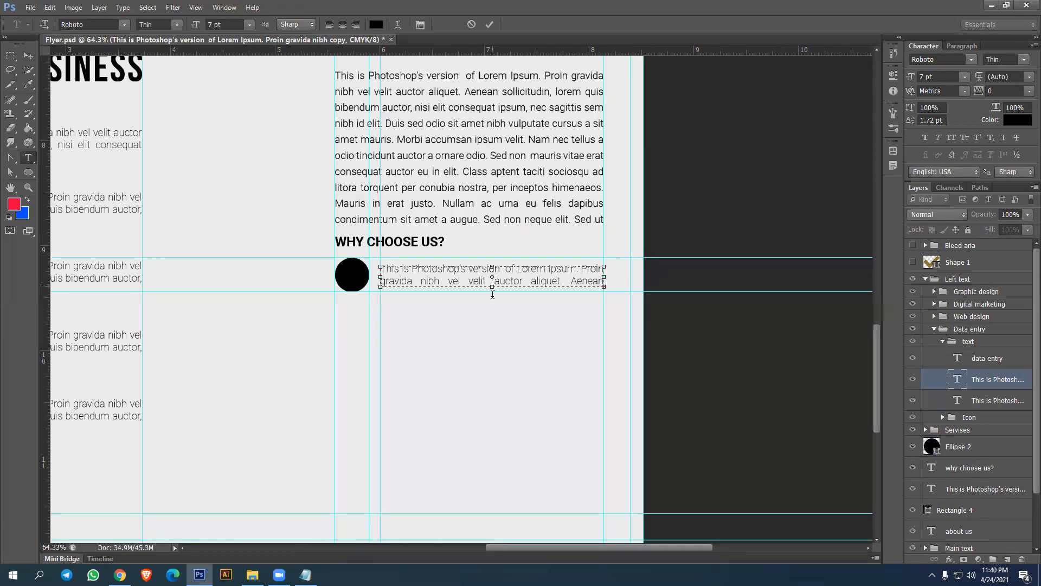
left_click_drag(492, 295, 493, 299)
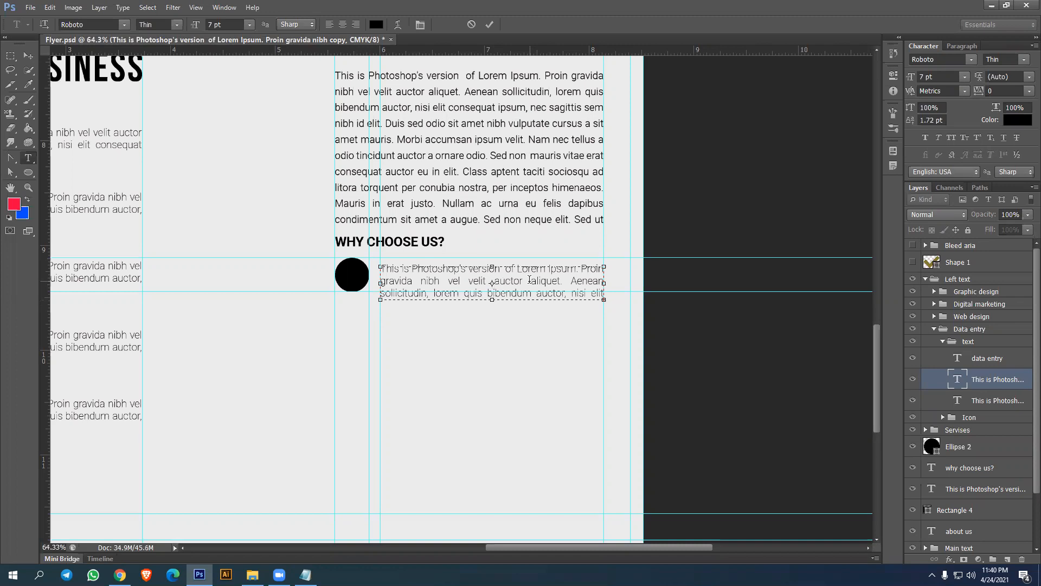
key("ctrl")
key("ctrl+Return")
key("shift+Up")
key("shift+Up")
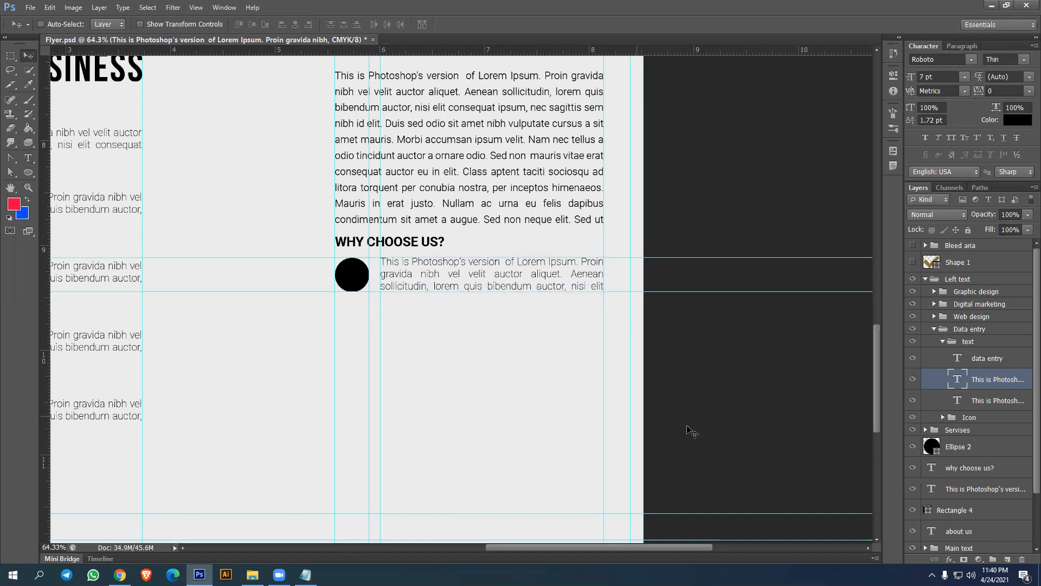
Move the copied paragraph layer out of the Left text group to just below Ellipse 2, and collapse the Left text group
left_click_drag(991, 381, 986, 458)
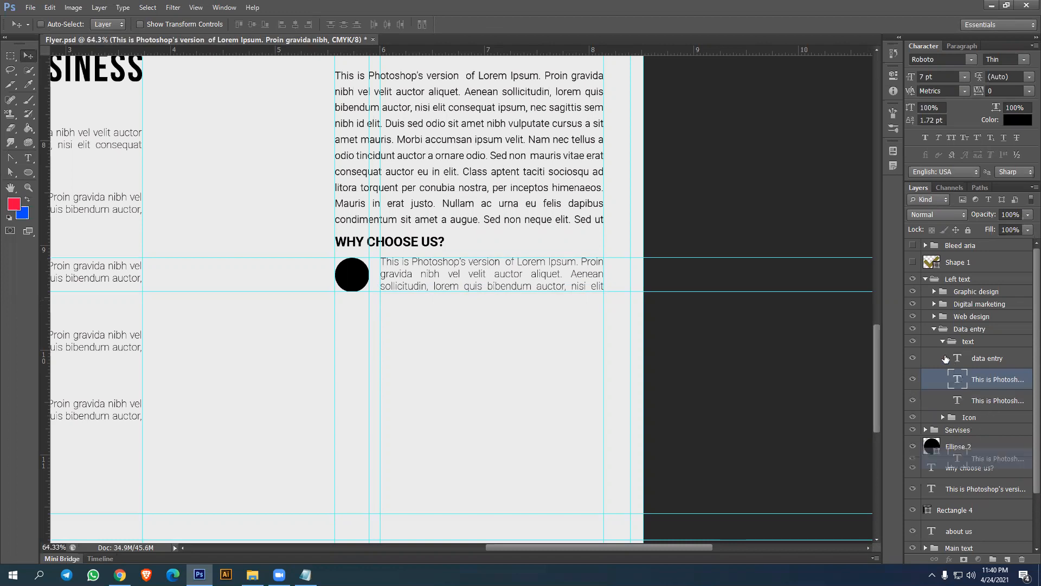
left_click(943, 341)
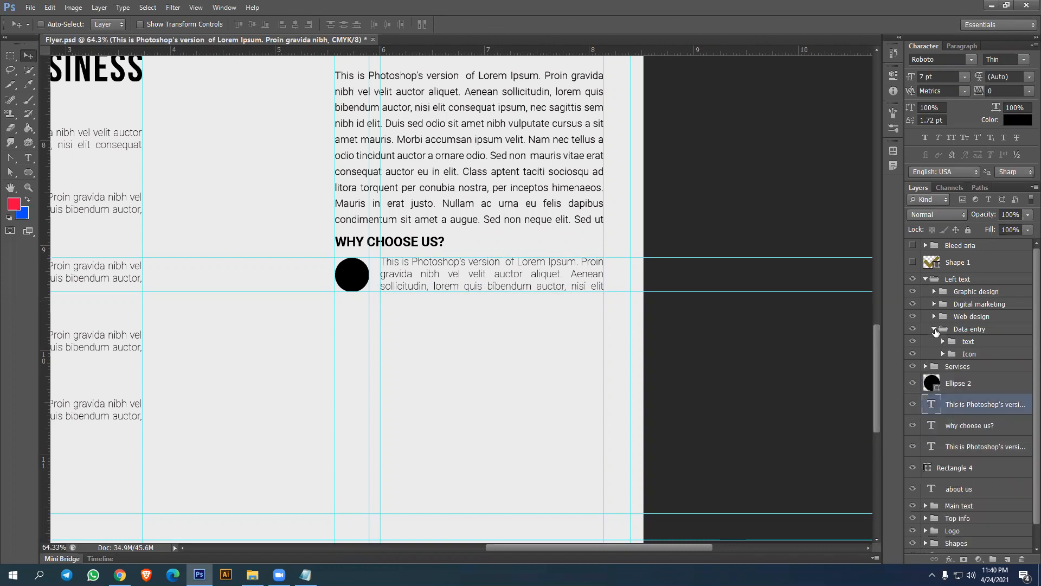
left_click(926, 279)
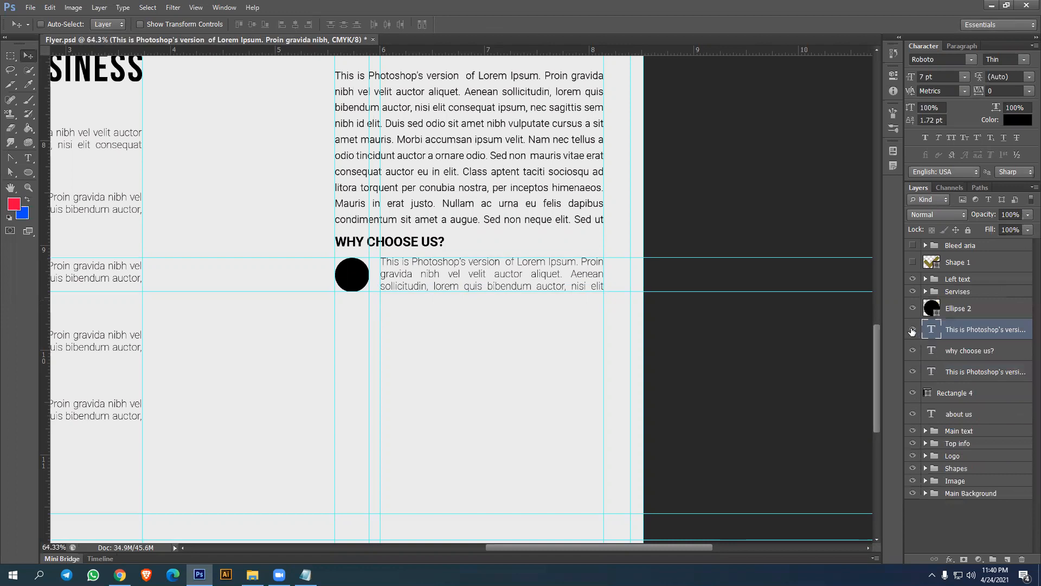
Group the circle, its paragraph and the "why choose us?" heading layers together
left_click(975, 309, "shift")
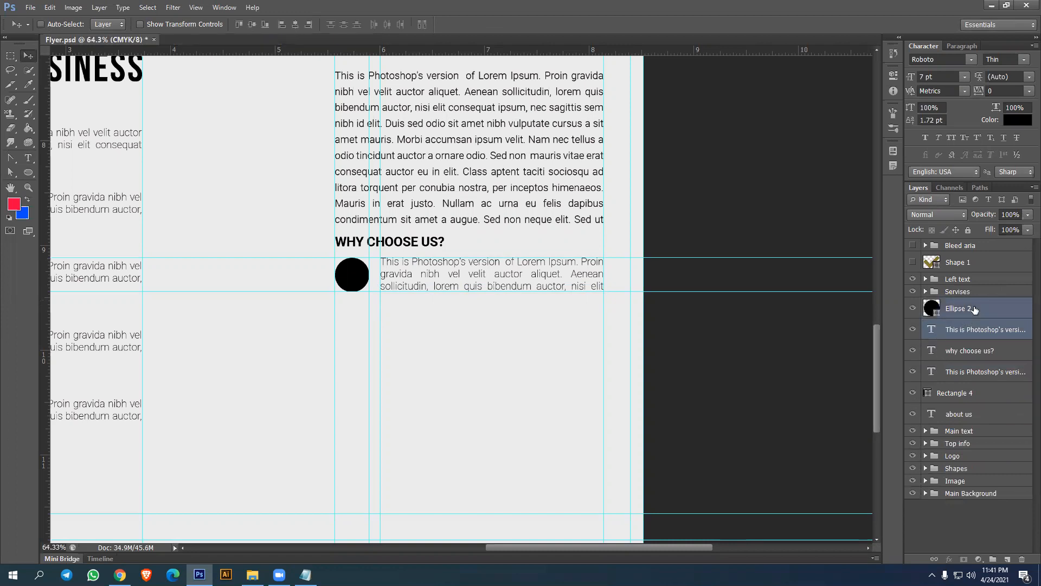
left_click(979, 353)
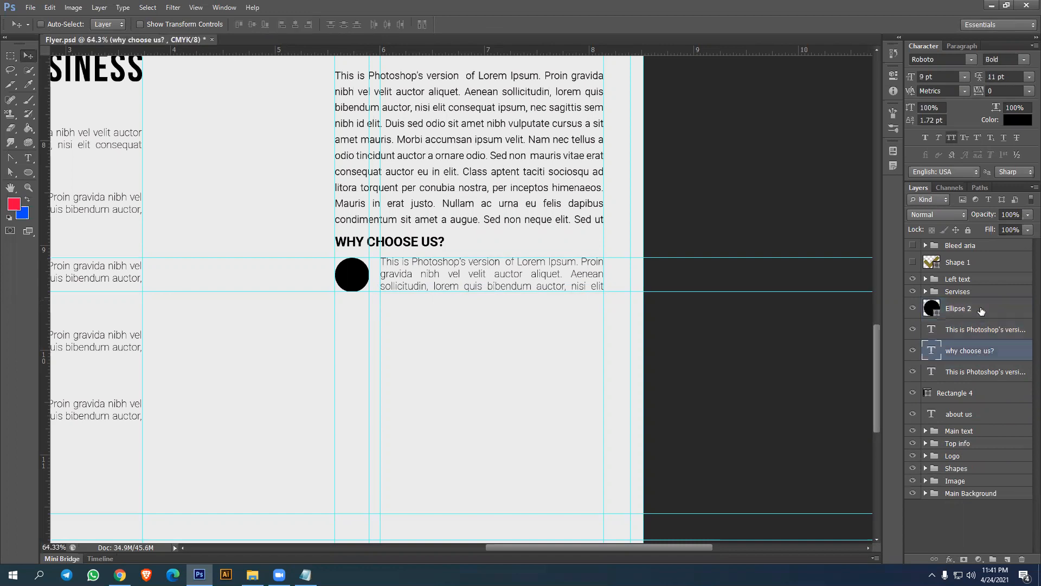
left_click(982, 311, "shift")
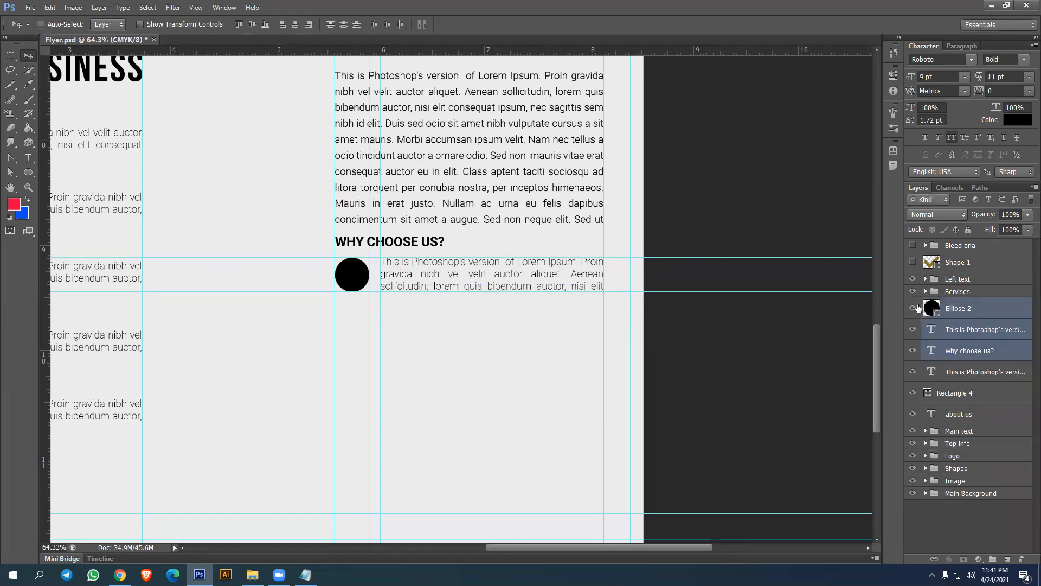
key("ctrl+g")
left_click(915, 304)
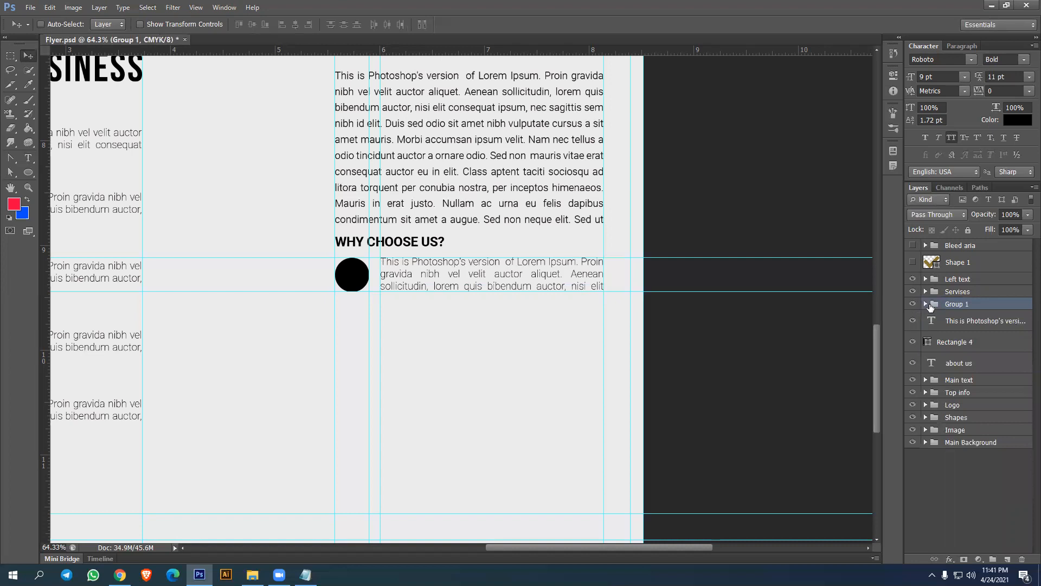
Group the circle and its paragraph inside Group 1 and name the nested group 01
left_click(927, 304)
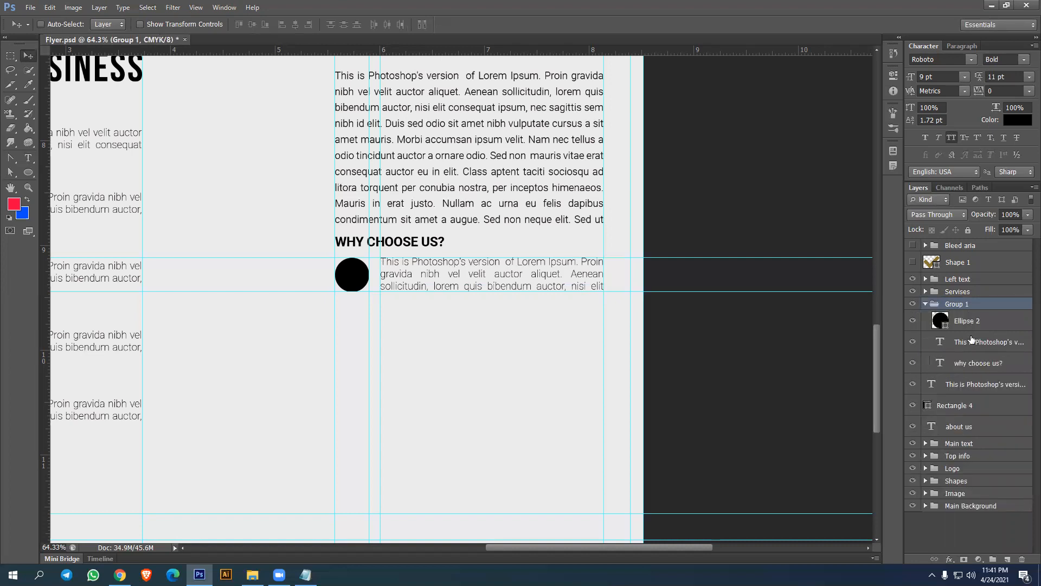
left_click(970, 325)
left_click(972, 346, "shift")
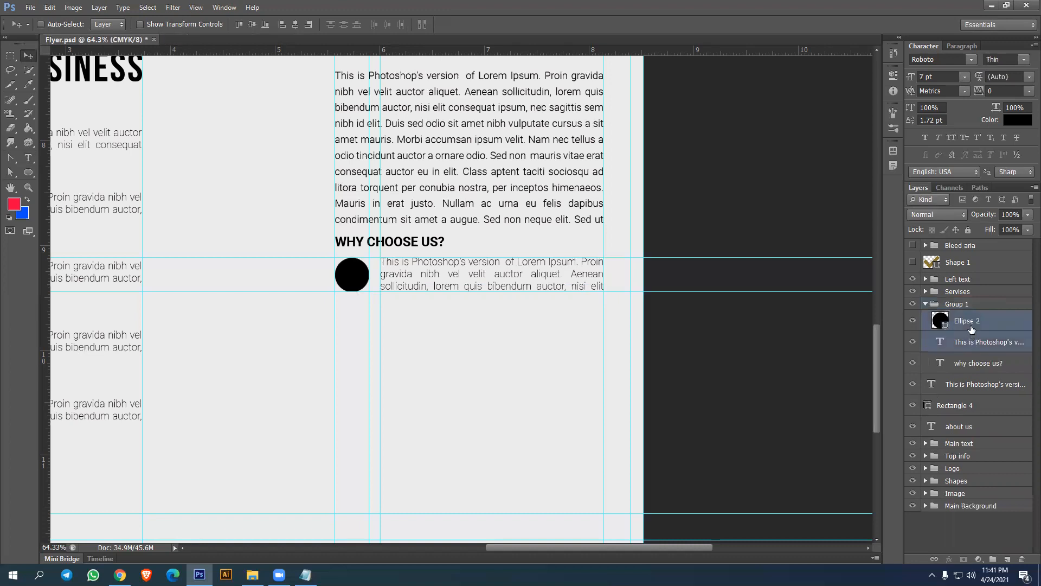
key("ctrl+g")
key("F2")
type("01")
key("Return")
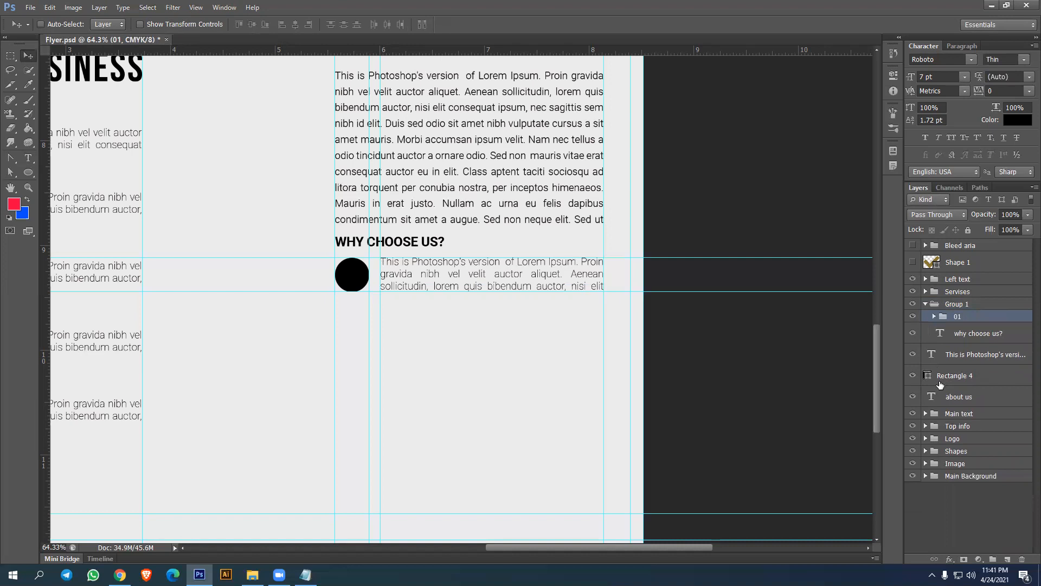
Rename the outer group holding 01 and the "why choose us?" heading to Right text
left_click(976, 342)
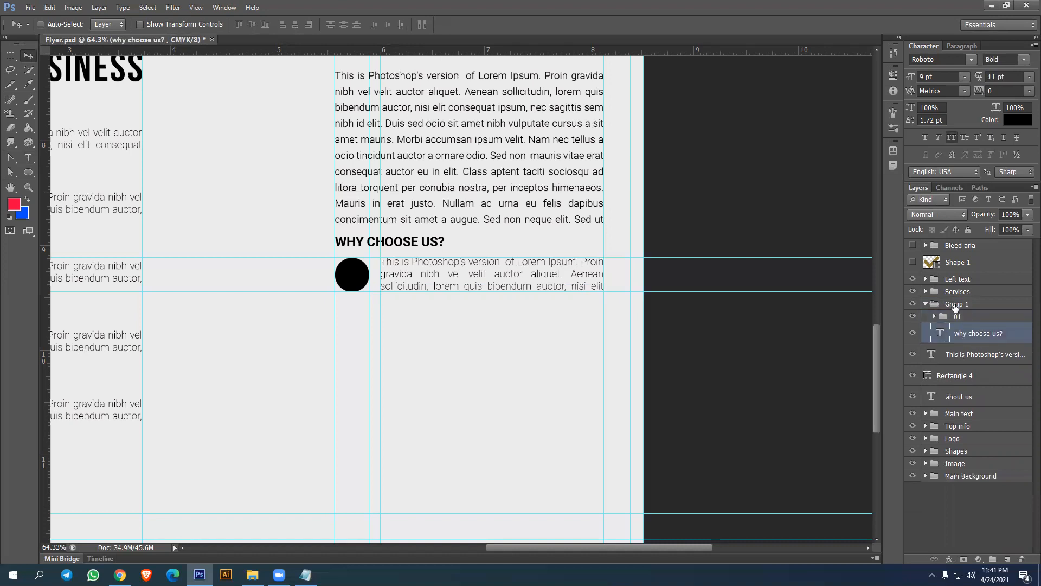
double_click(957, 306)
type("Right text")
key("Return")
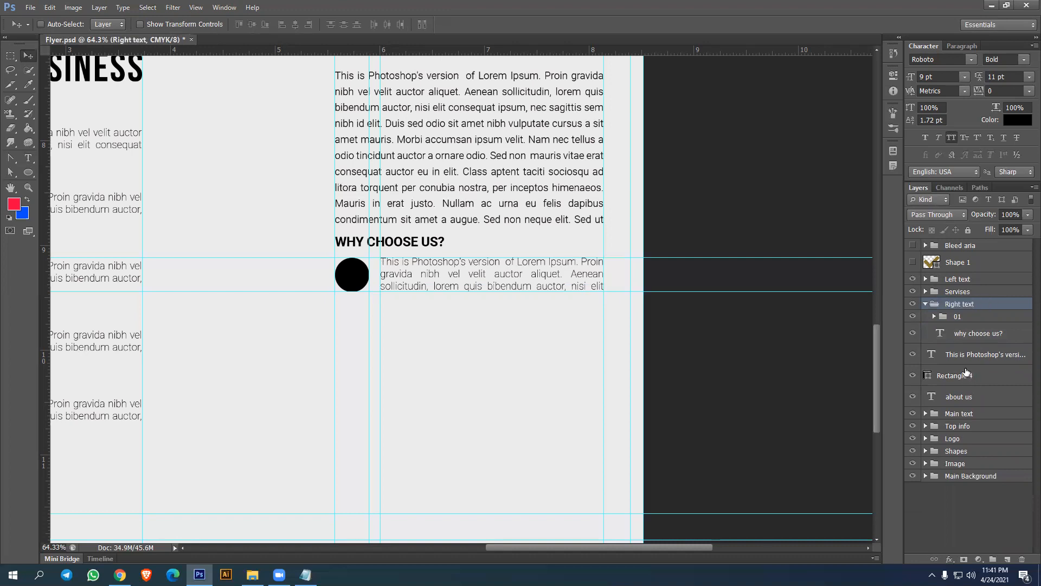
Group the ABOUT US heading, Rectangle 4 and their paragraph as About us, and move the Right text group below it
left_click(961, 355)
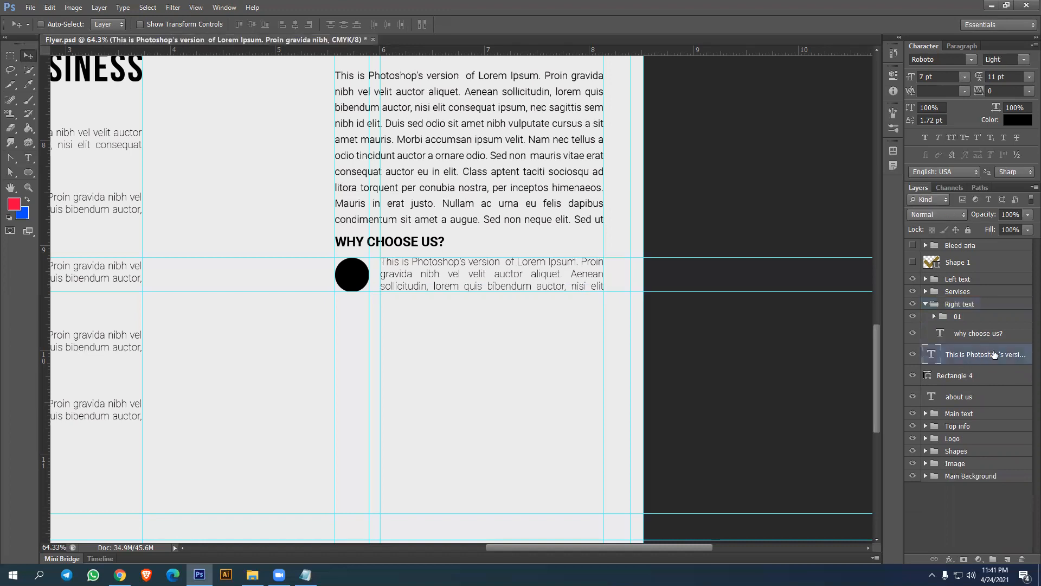
left_click(981, 399, "shift")
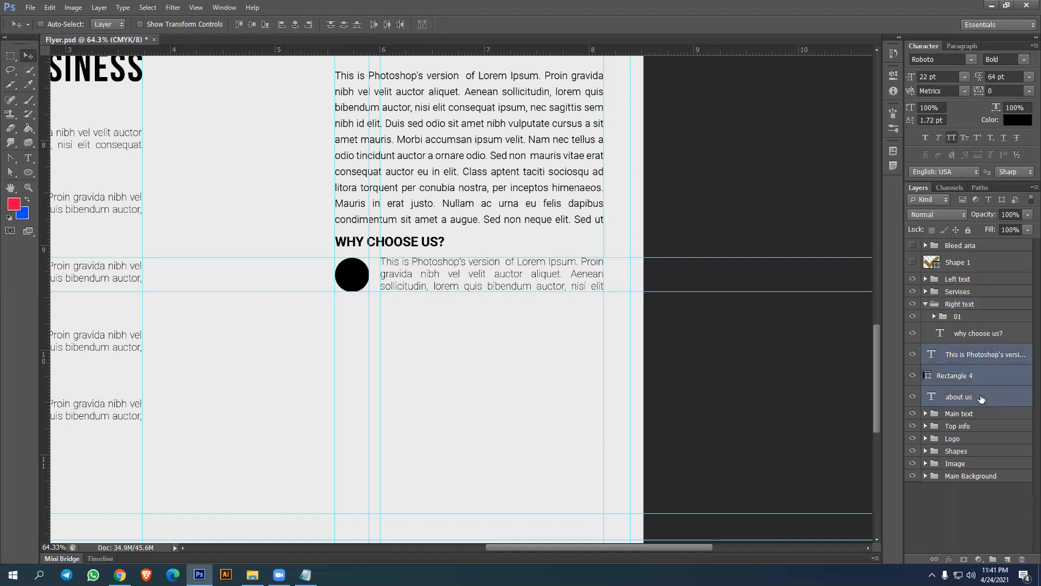
key("ctrl+g")
type("About us")
key("Return")
left_click(924, 304)
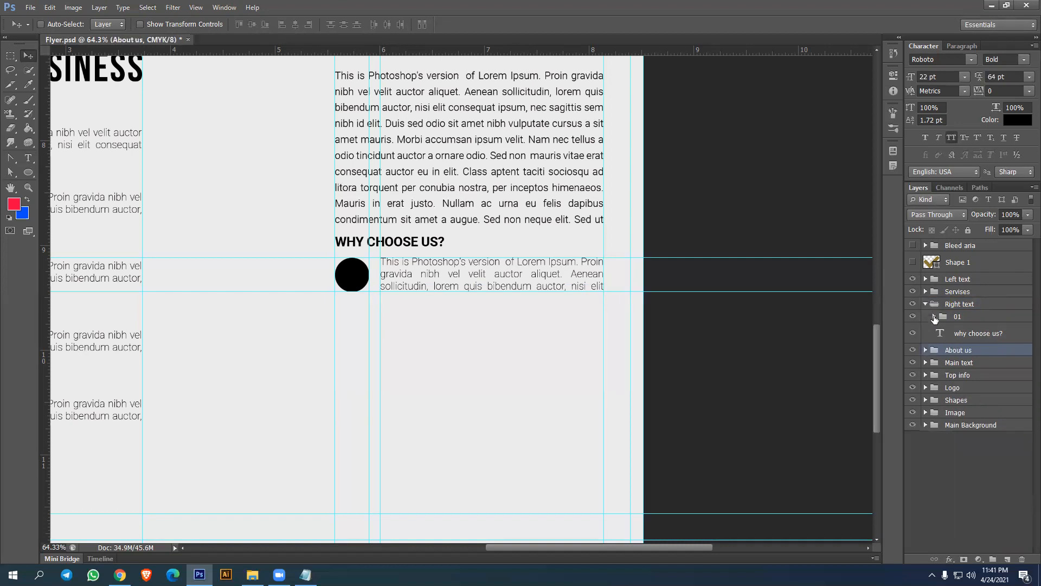
left_click_drag(960, 305, 971, 363)
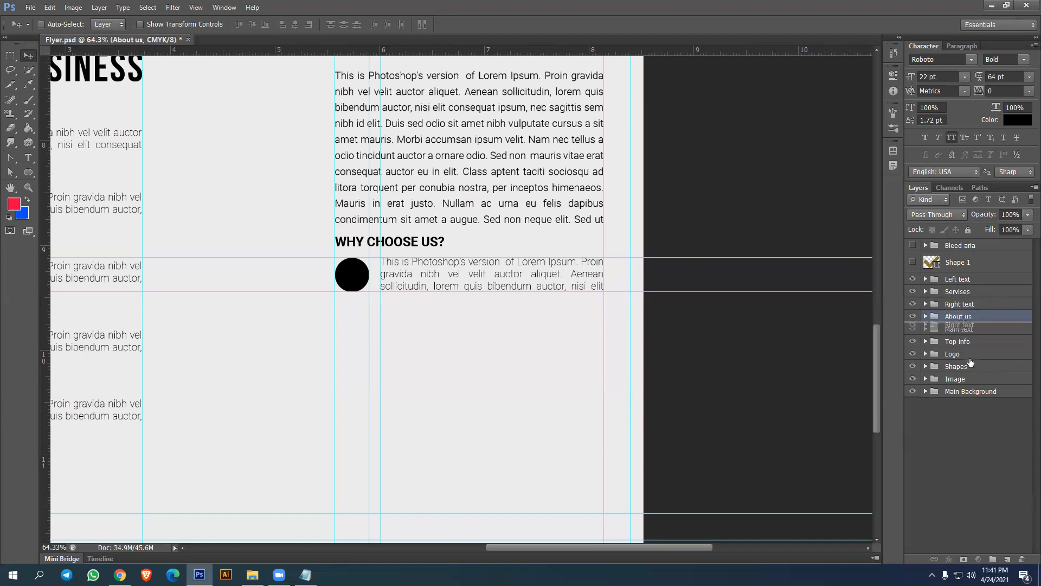
Move the Shape 1 check mark layer to the top of group 01 inside Right text and make it visible
left_click(925, 316)
left_click(934, 329)
left_click_drag(972, 261, 967, 332)
left_click(912, 324)
double_click(950, 325)
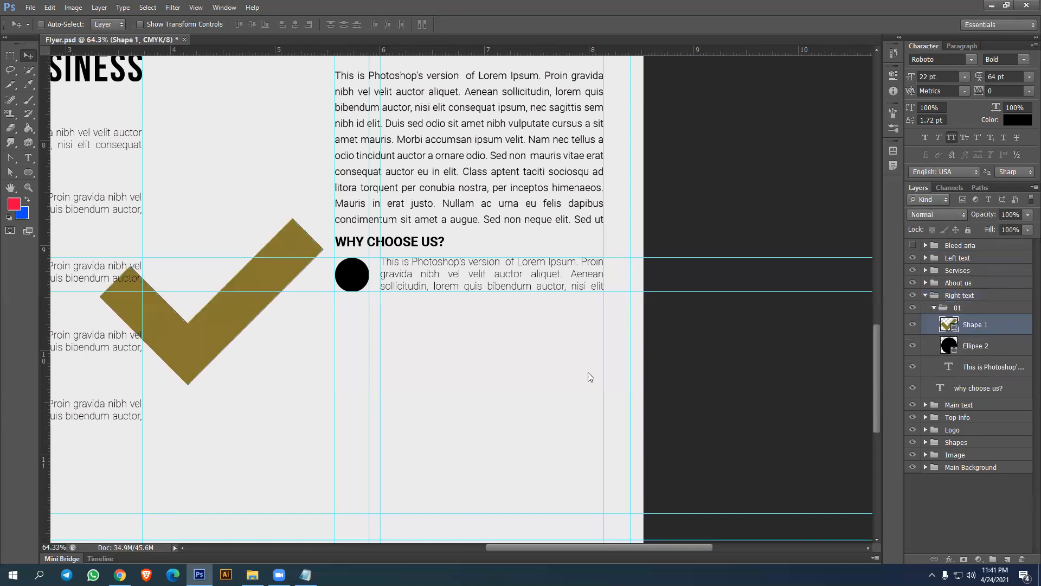
Recolour the check mark light gray ebebeb, sampled from the flyer background, and scale it down to fit centred inside the black circle
left_click(601, 179)
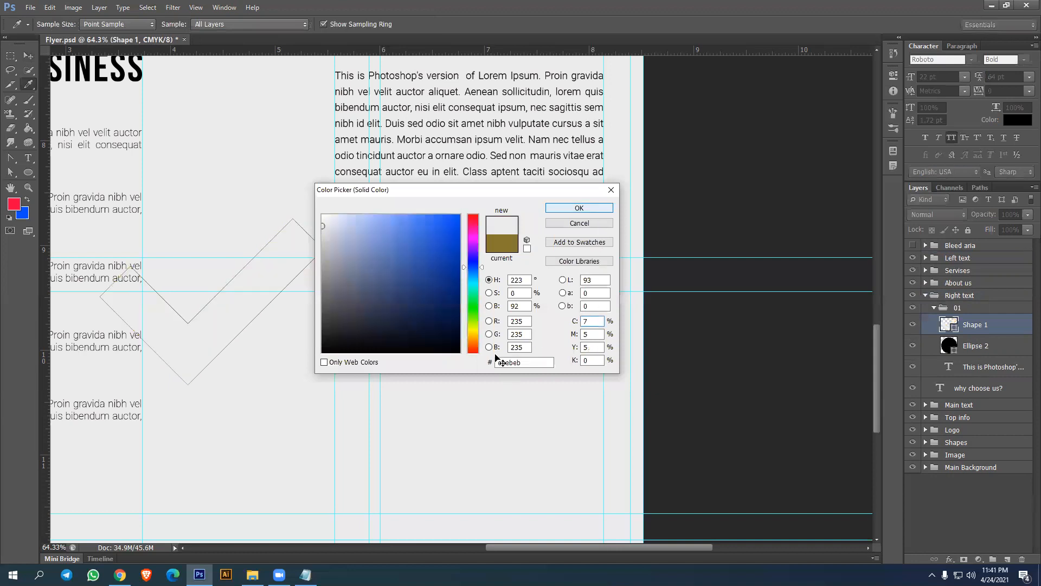
key("Return")
key("ctrl+t")
left_click_drag(277, 327, 367, 305)
key("Return")
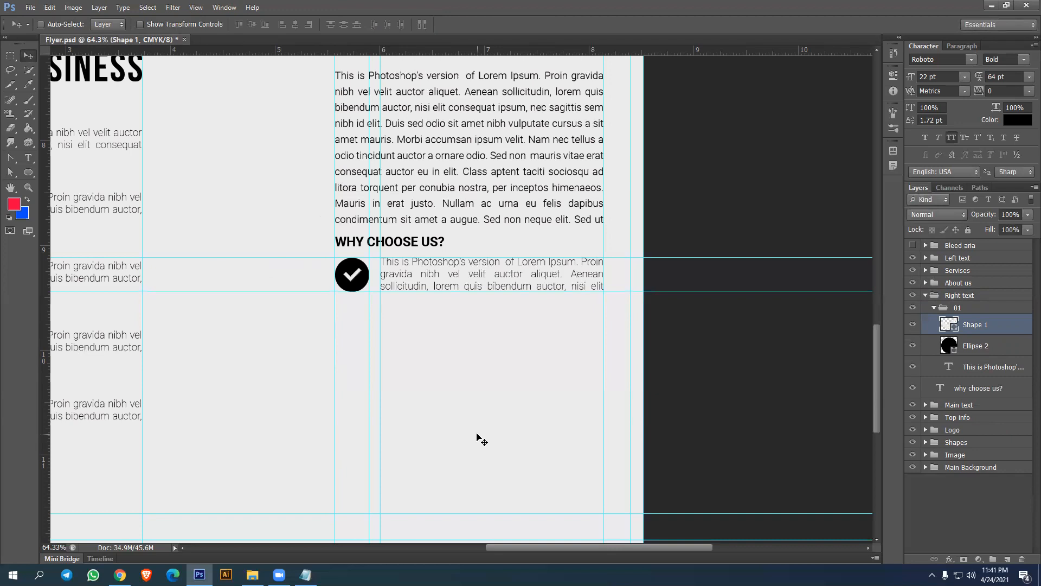
Duplicate group 01 three times inside Right text and name the topmost copy 01
left_click(933, 308)
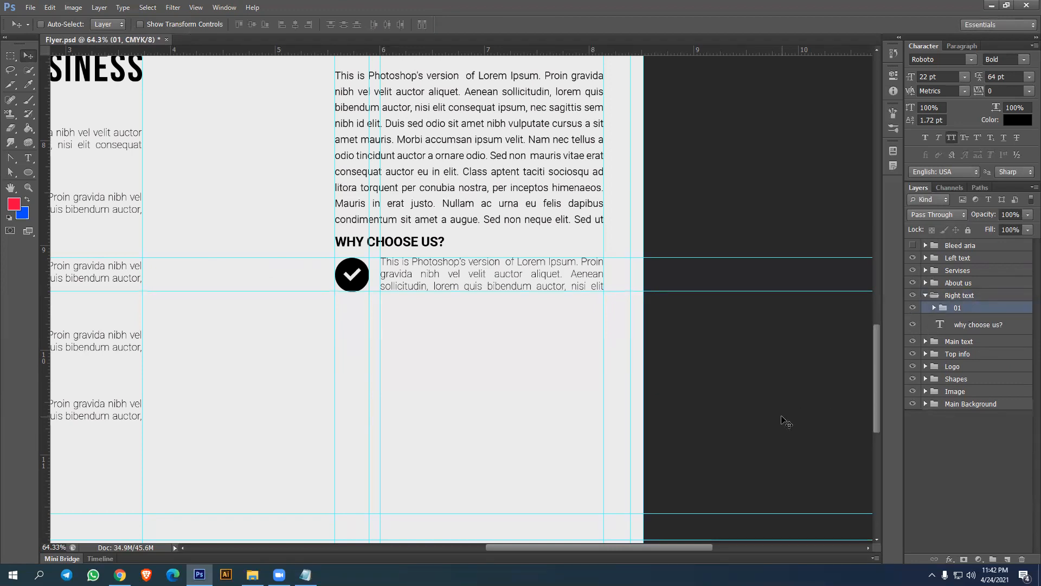
key("ctrl+j")
key("ctrl+j")
key("ctrl+j")
key("F2")
type("01")
key("Return")
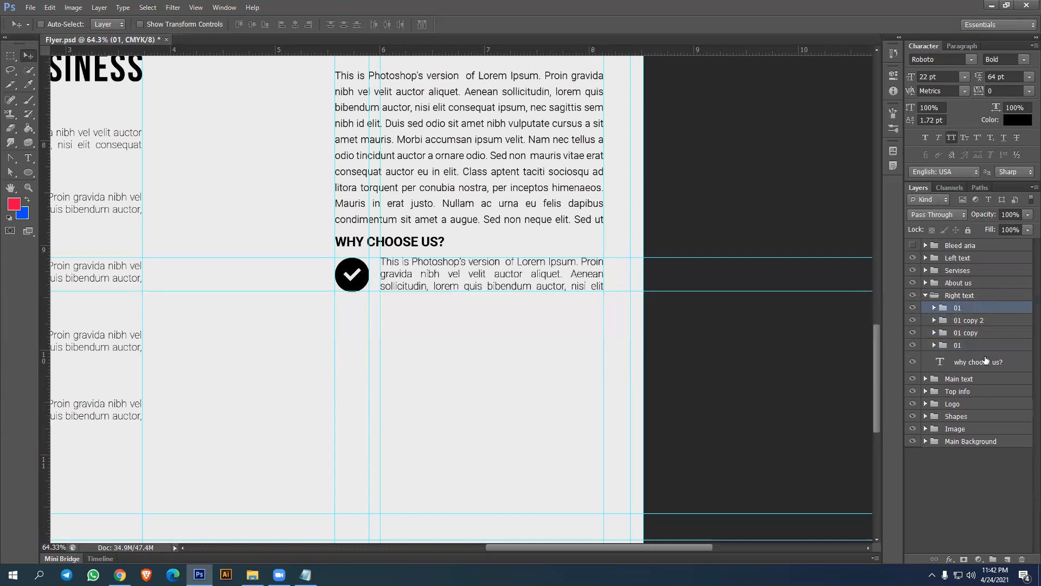
Rename the remaining three bullet groups 02, 03 and 04 in order from upper to lower
double_click(971, 320)
type("0")
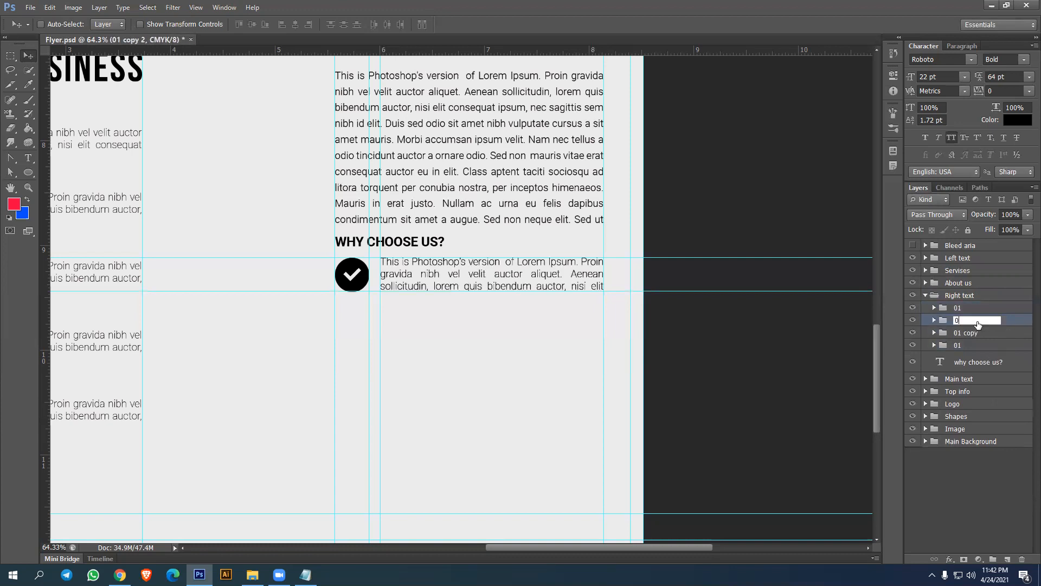
type("2")
key("Return")
double_click(965, 333)
type("03")
key("Return")
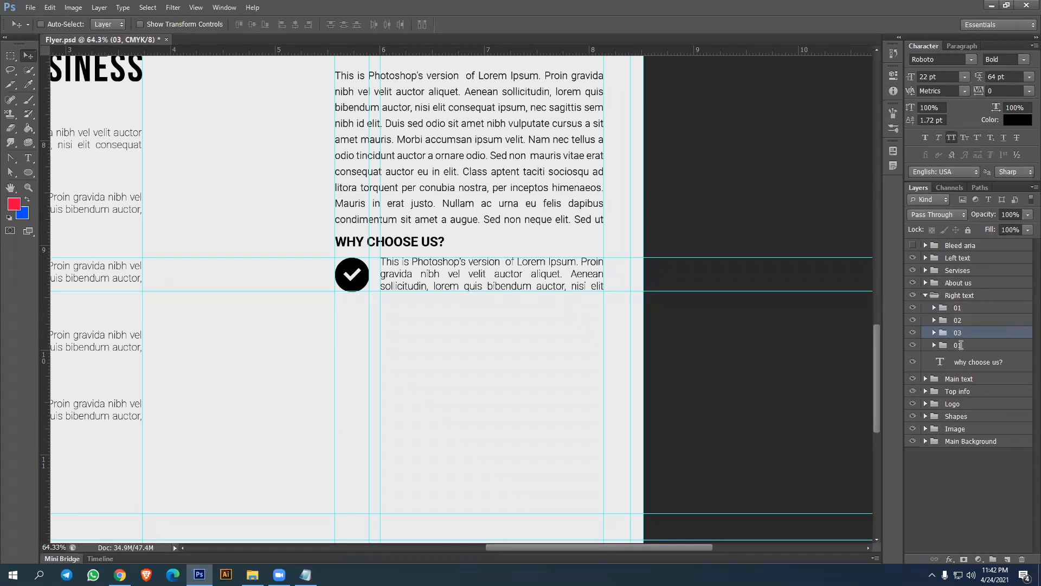
double_click(961, 345)
type("04")
key("Return")
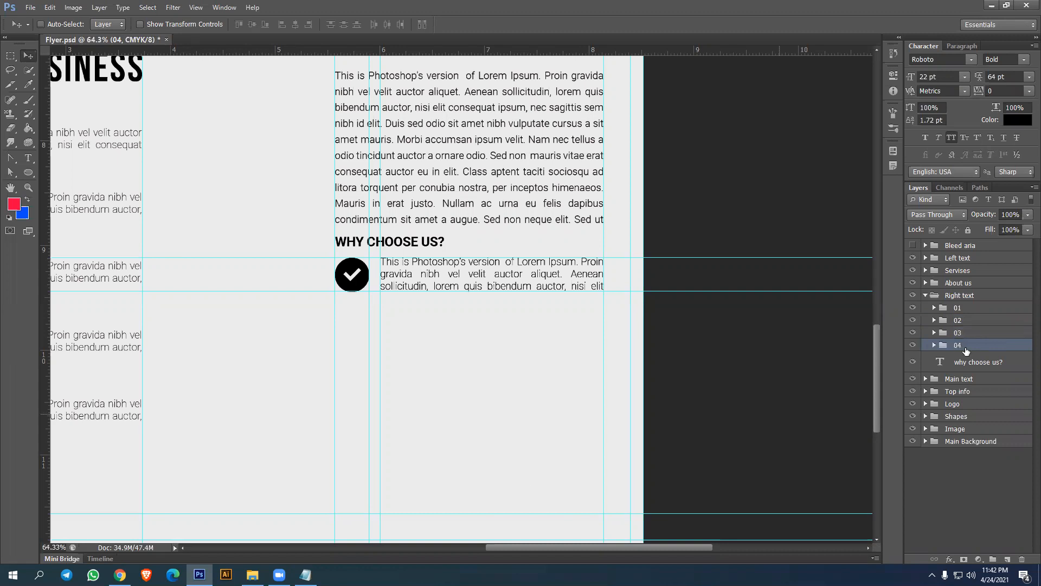
Add a horizontal guide at the lower edge of the services list's last item and move bullet group 04 down to it
left_click_drag(232, 349, 632, 280)
left_click_drag(494, 49, 450, 356)
scroll(325, 259, "right", 5)
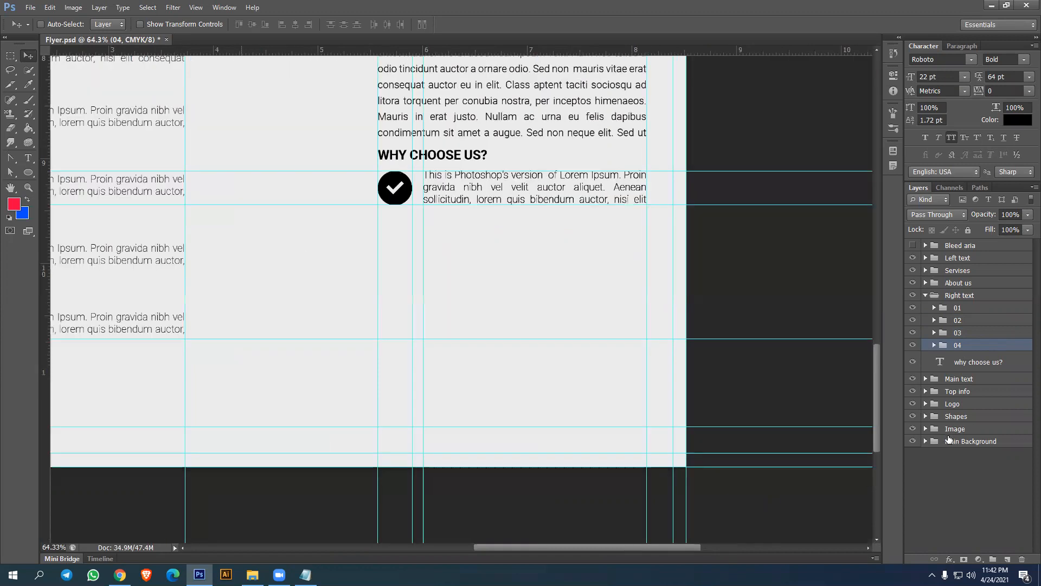
scroll(509, 249, "right", 1)
left_click_drag(509, 271, 529, 355)
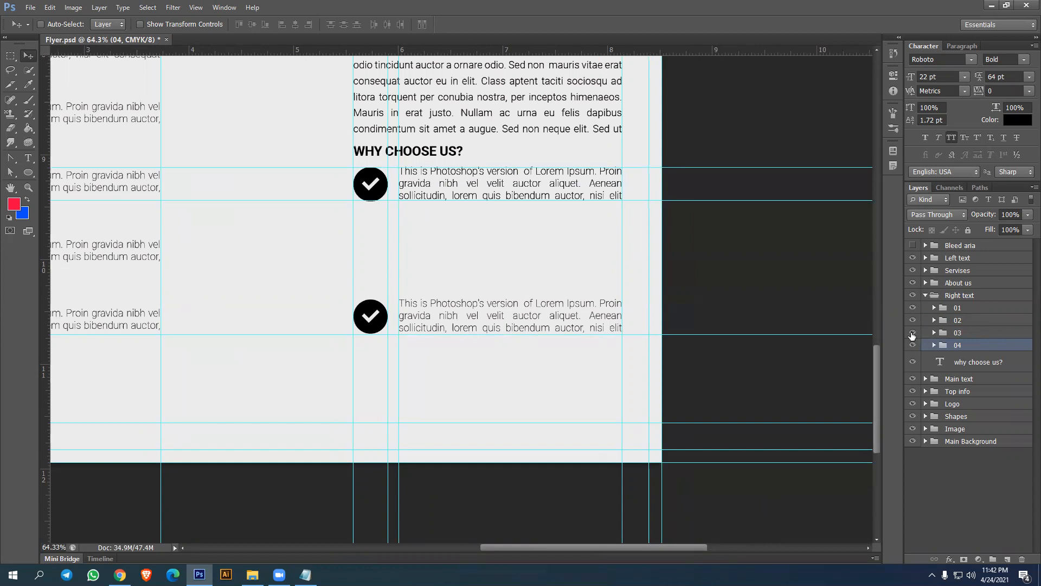
Delete bullet group 03 and distribute groups 01, 02 and 04 evenly by their vertical centers
left_click(976, 333)
key("Delete")
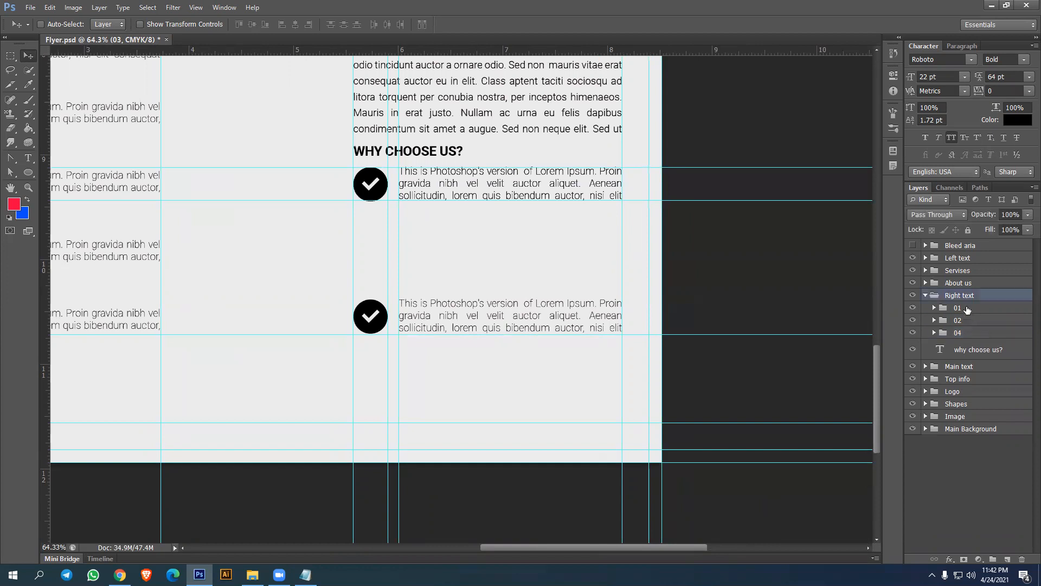
left_click(968, 333, "shift")
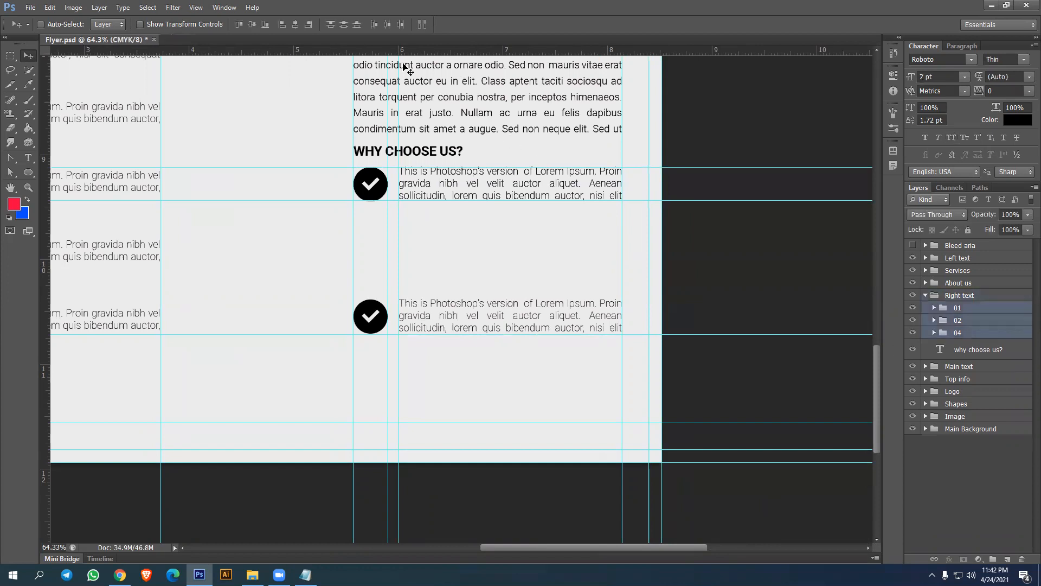
left_click(344, 24)
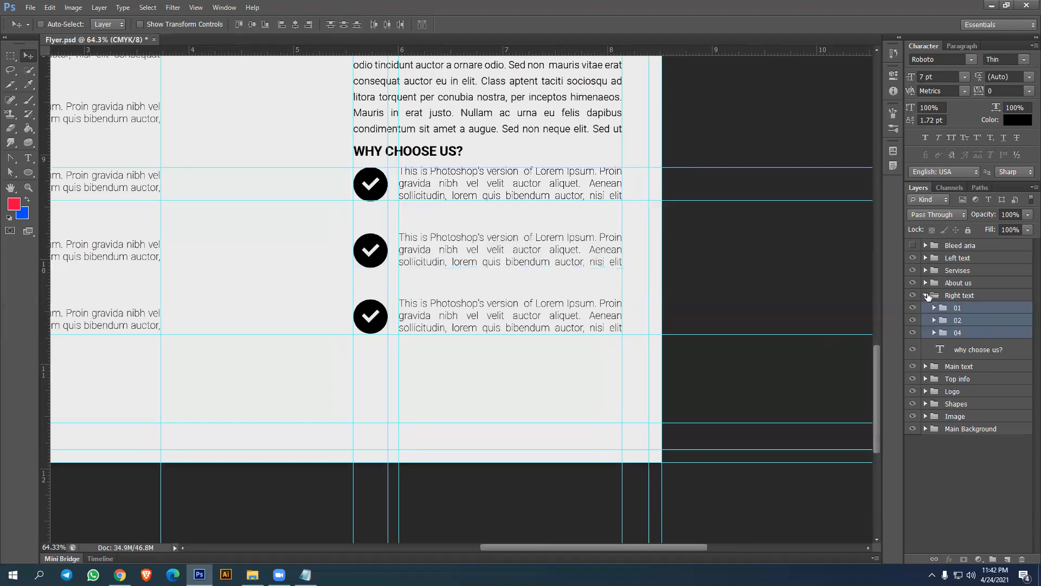
left_click(926, 295)
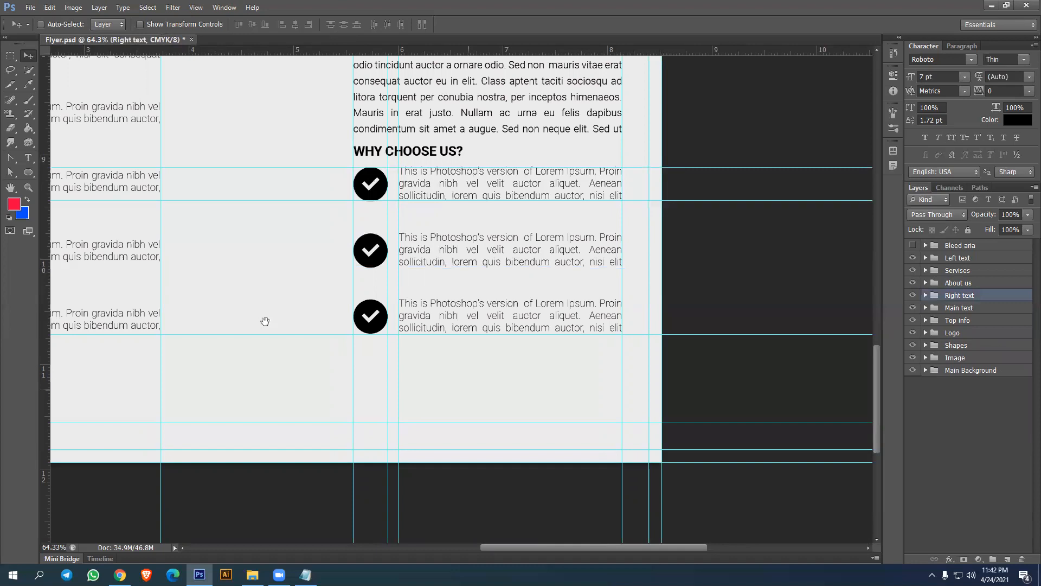
Remove the temporary alignment guides around the "why choose us?" bullets, keeping the page margin guides
left_click_drag(264, 321, 463, 314)
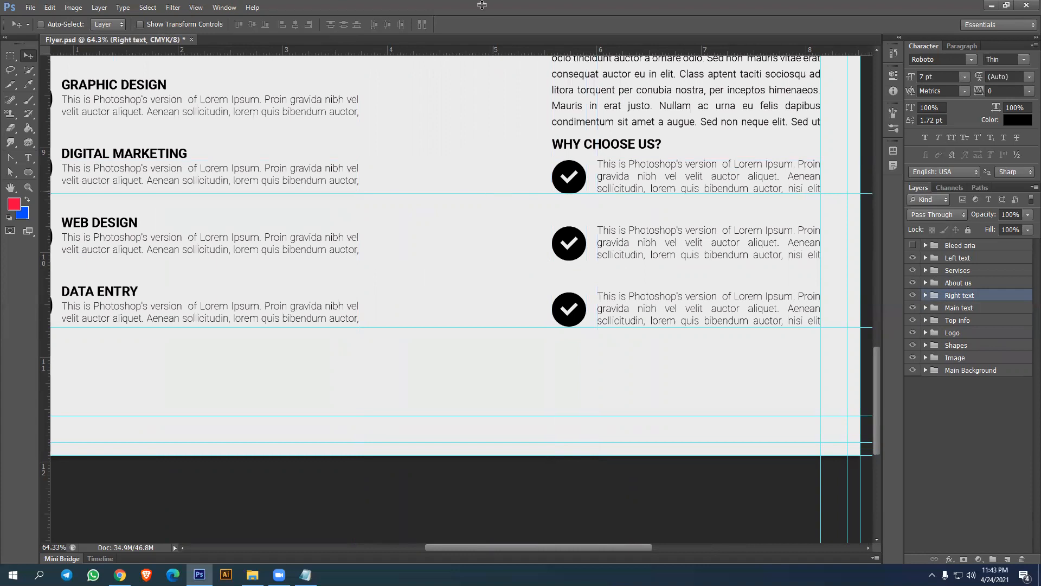
left_click_drag(495, 328, 496, 5)
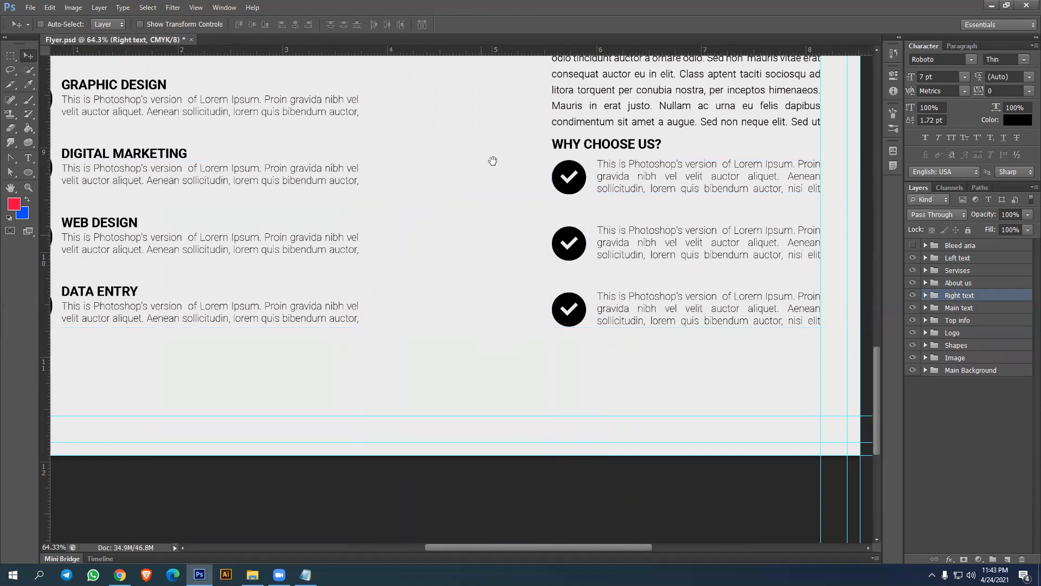
left_click_drag(492, 161, 521, 87)
Draw a black rectangle about 2555 by 292 px across the flyer's full width at its bottom edge
scroll(545, 251, "down", 2)
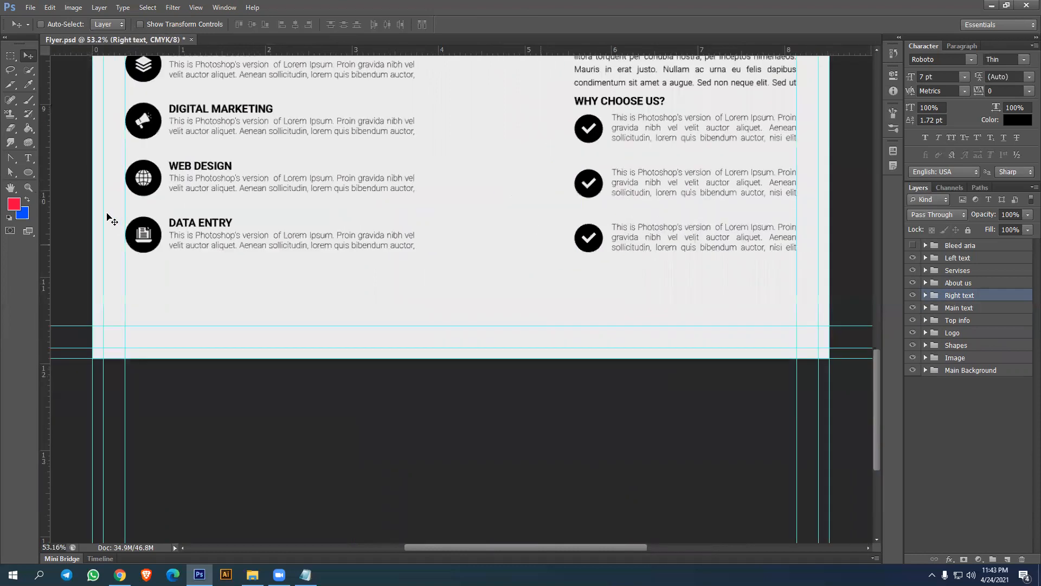
left_click_drag(34, 170, 57, 170)
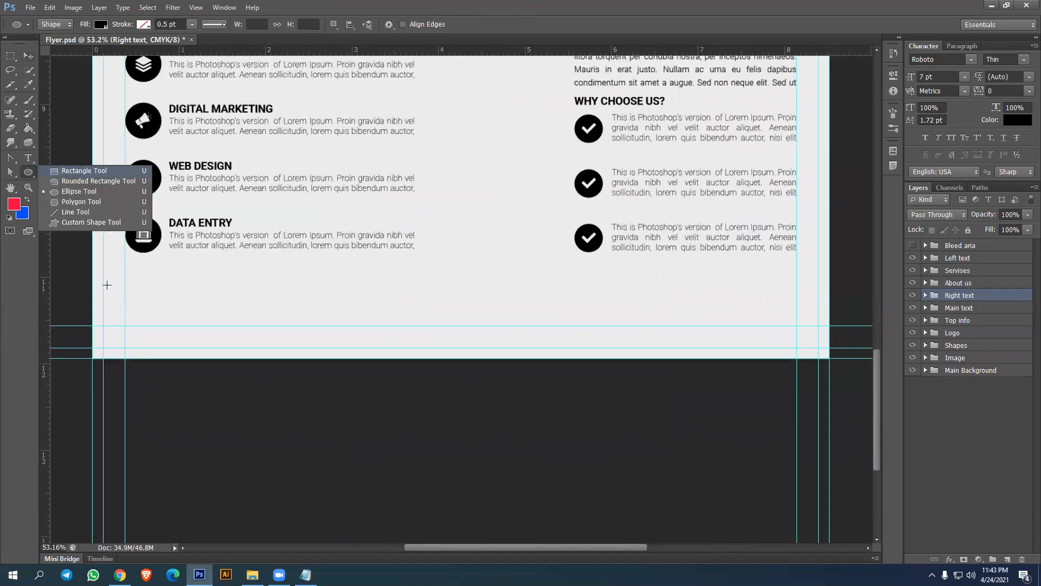
left_click_drag(90, 274, 830, 358)
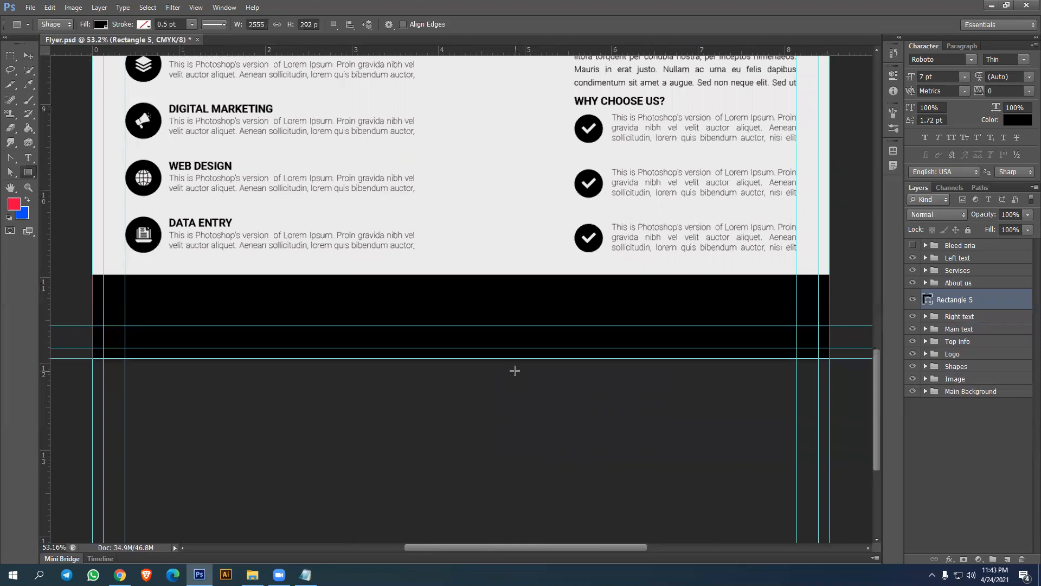
left_click(30, 59)
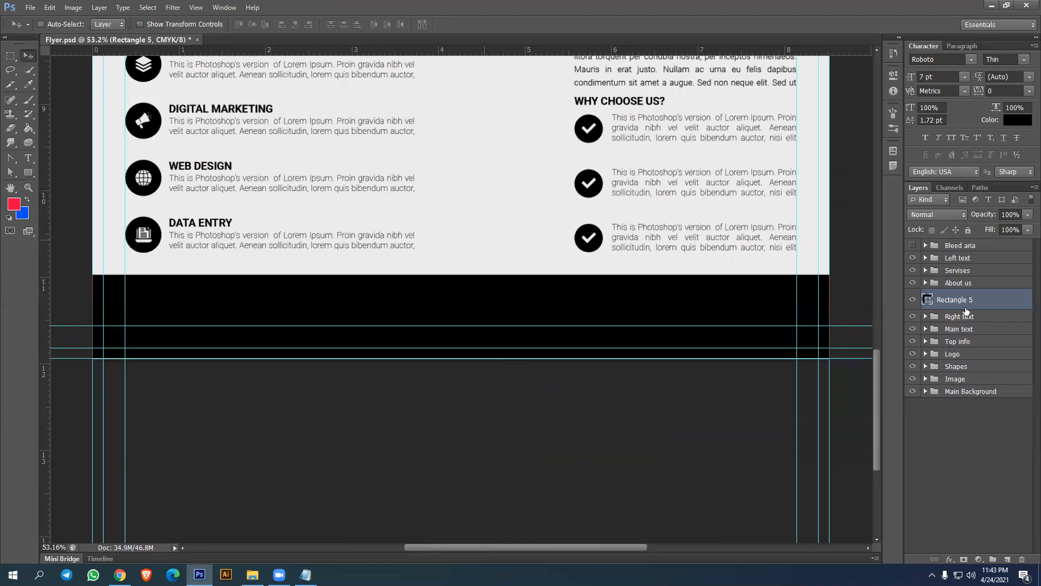
Duplicate the footer rectangle and recolour the lower layer green 5fa045, sampled from the word OUR in the services heading
key("ctrl+j")
scroll(591, 278, "down", 2)
double_click(928, 321)
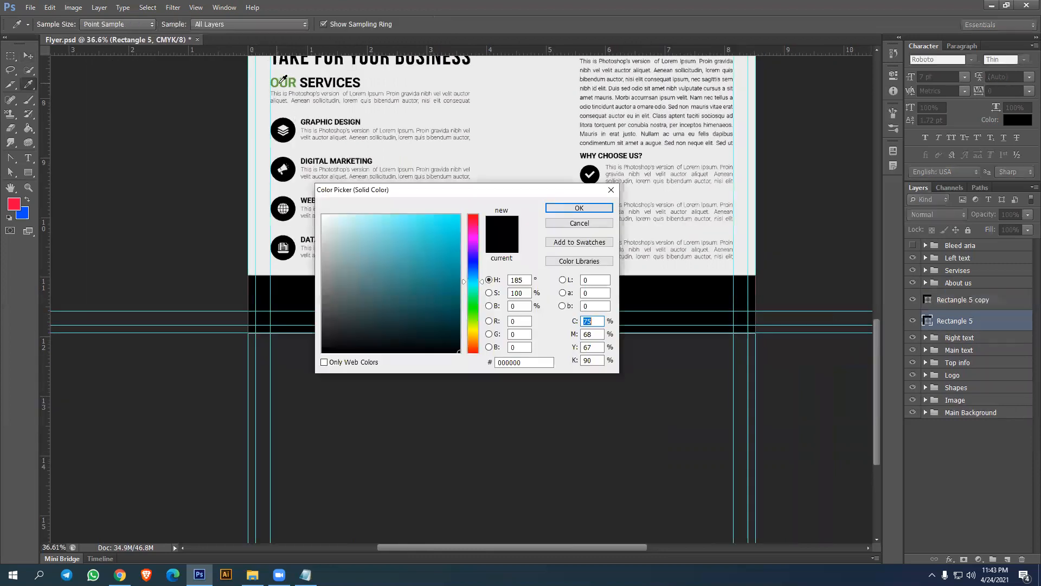
left_click(280, 82)
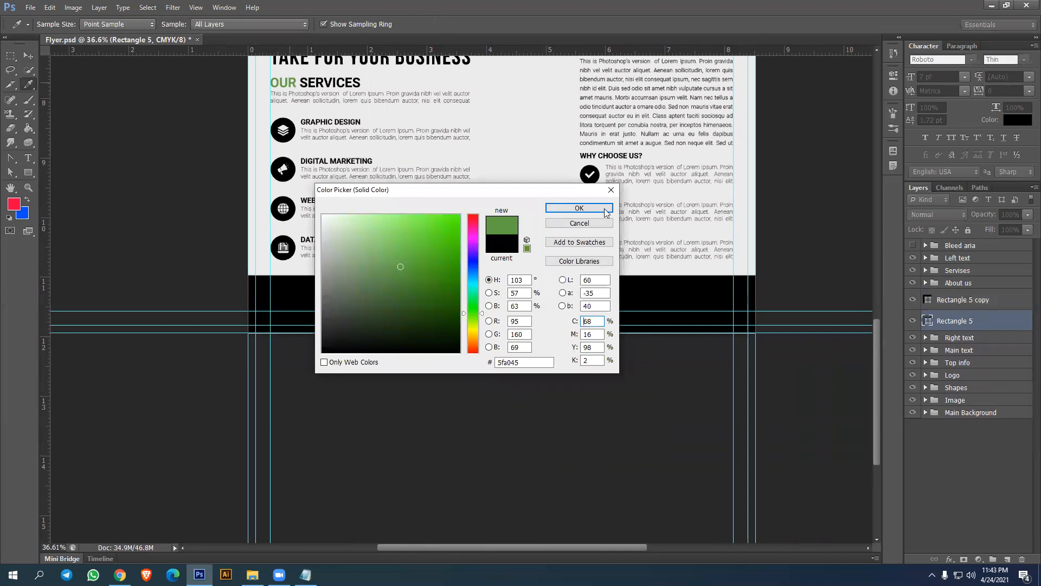
key("Escape")
Nudge the green rectangle up so it forms a thin strip above the black footer bar
left_click(28, 57)
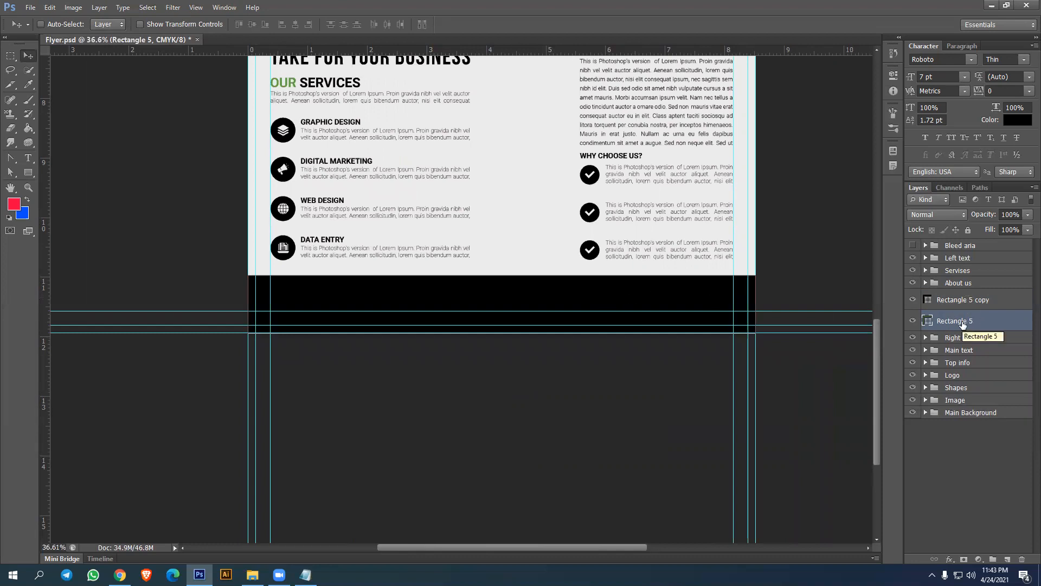
key("shift+Up")
key("shift+Up")
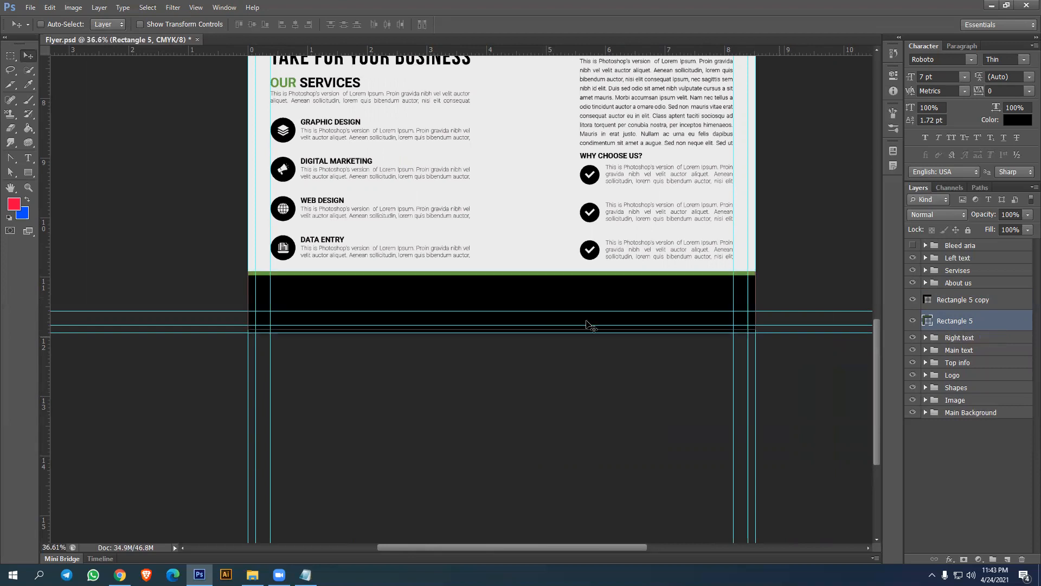
Group Rectangle 5 and Rectangle 5 copy and name the group Shapes
left_click(1001, 302, "shift")
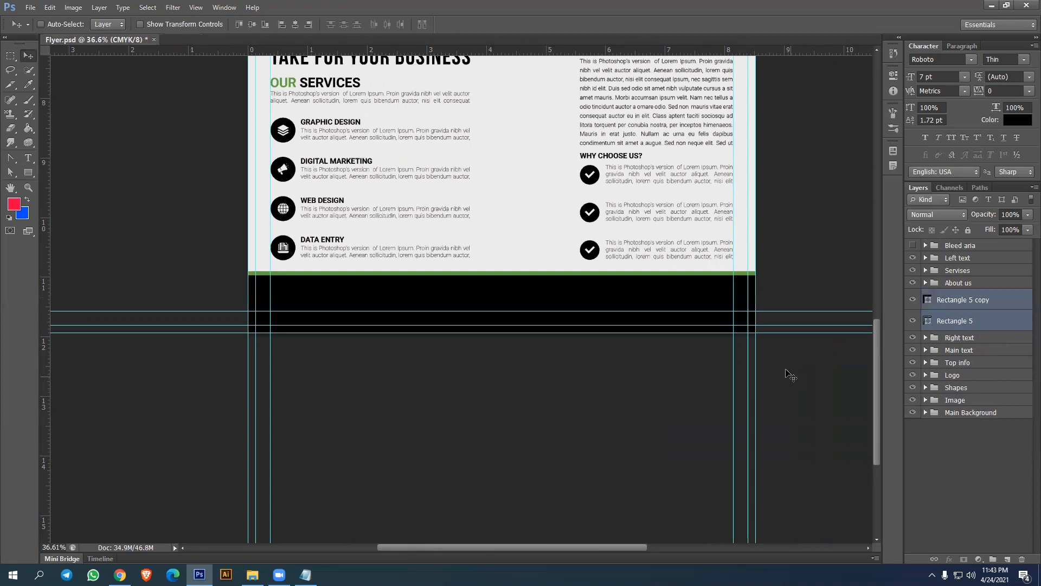
key("ctrl+g")
double_click(955, 295)
type("Shapes")
key("Return")
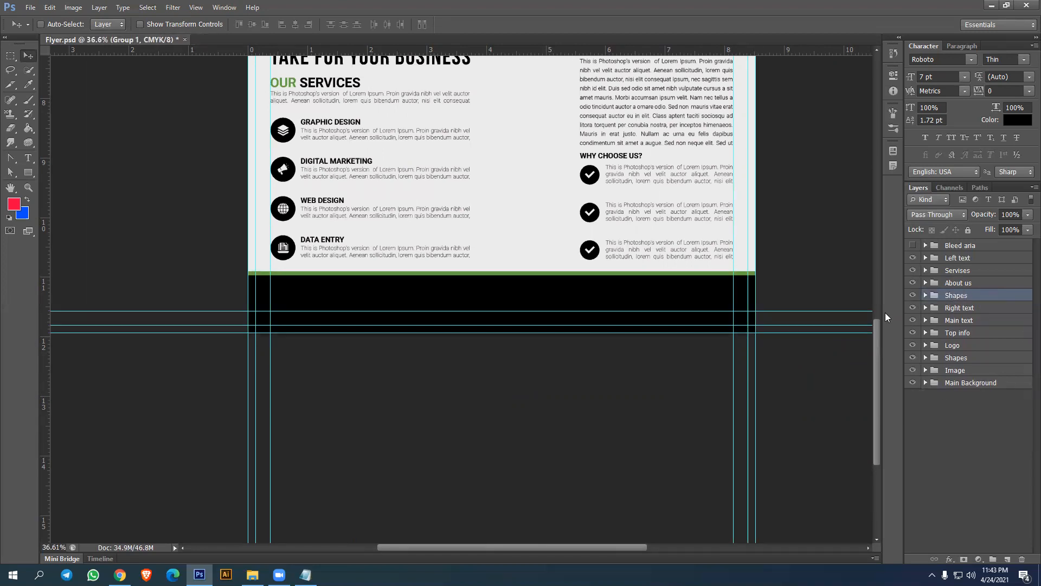
scroll(524, 347, "up", 2)
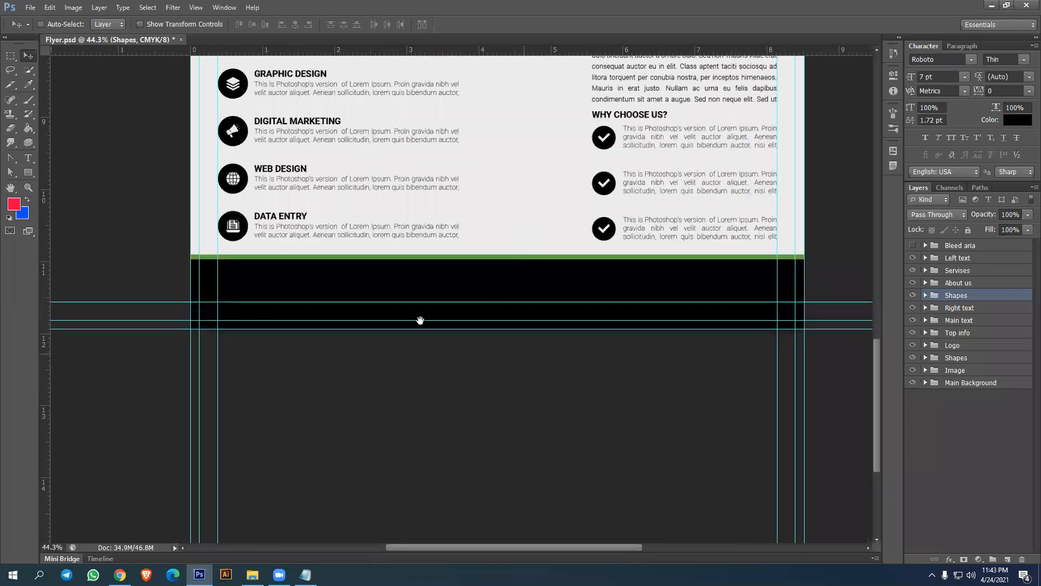
scroll(421, 319, "up", 3)
key("alt+Tab")
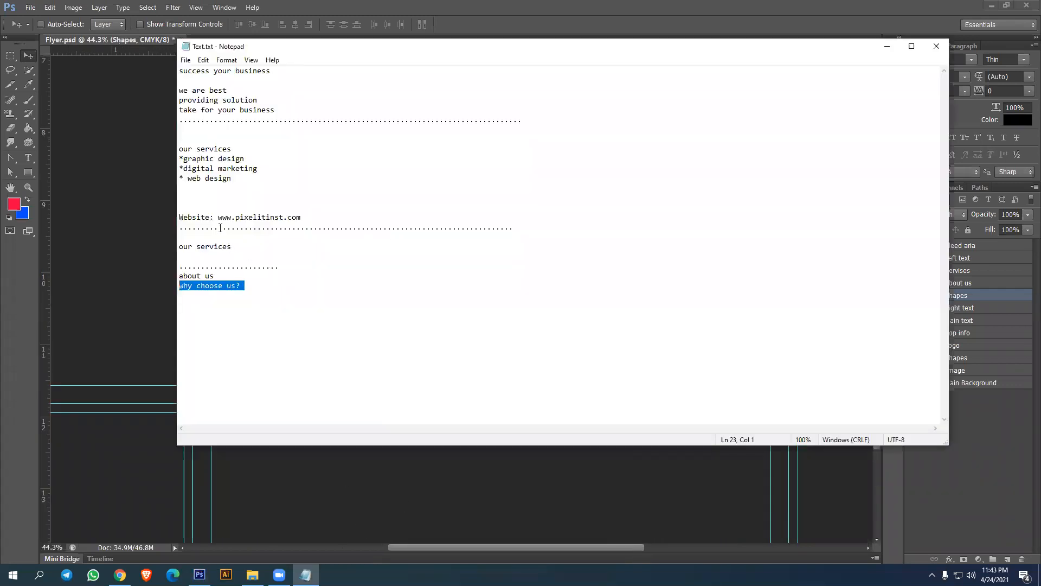
double_click(313, 218)
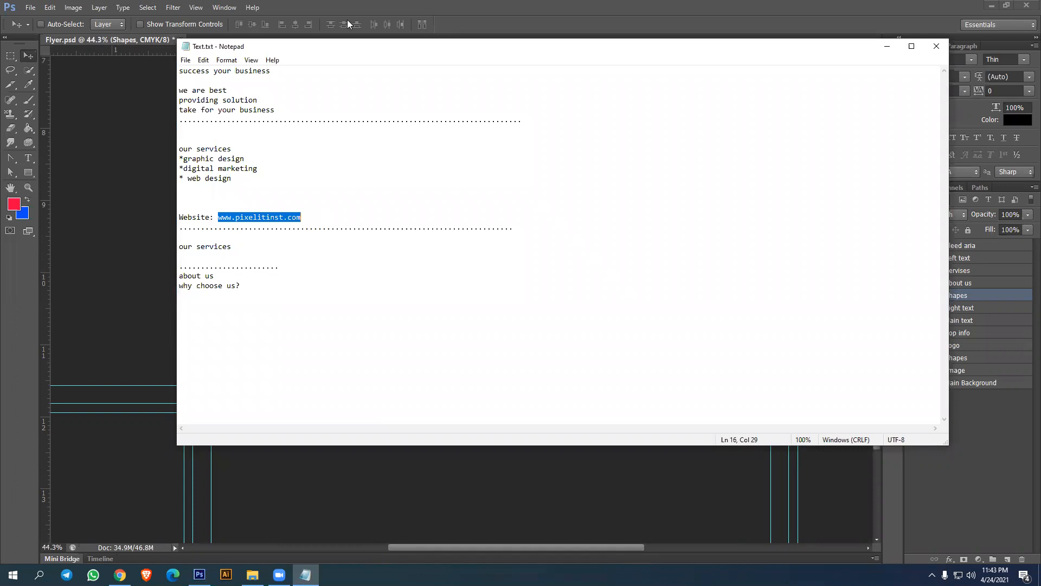
double_click(736, 4)
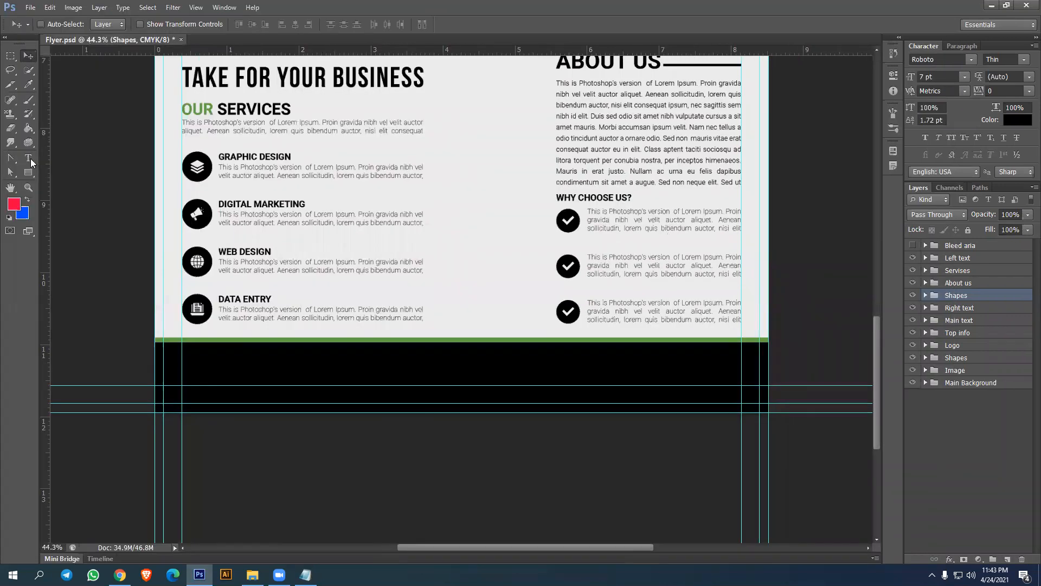
Try to place the copied website address as a text line on the black footer bar
left_click(30, 158)
left_click(589, 391)
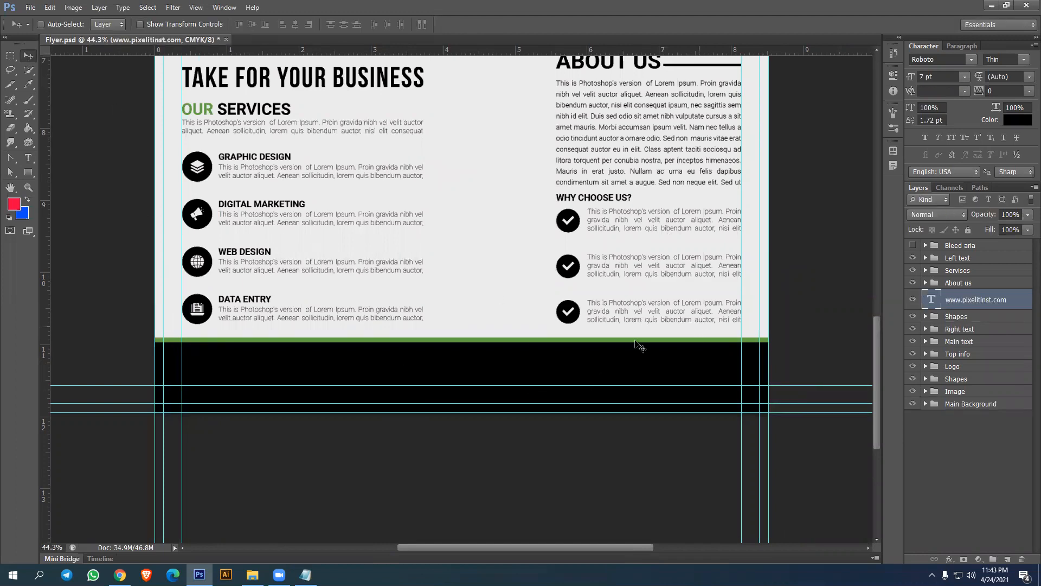
key("Escape")
key("v")
key("t")
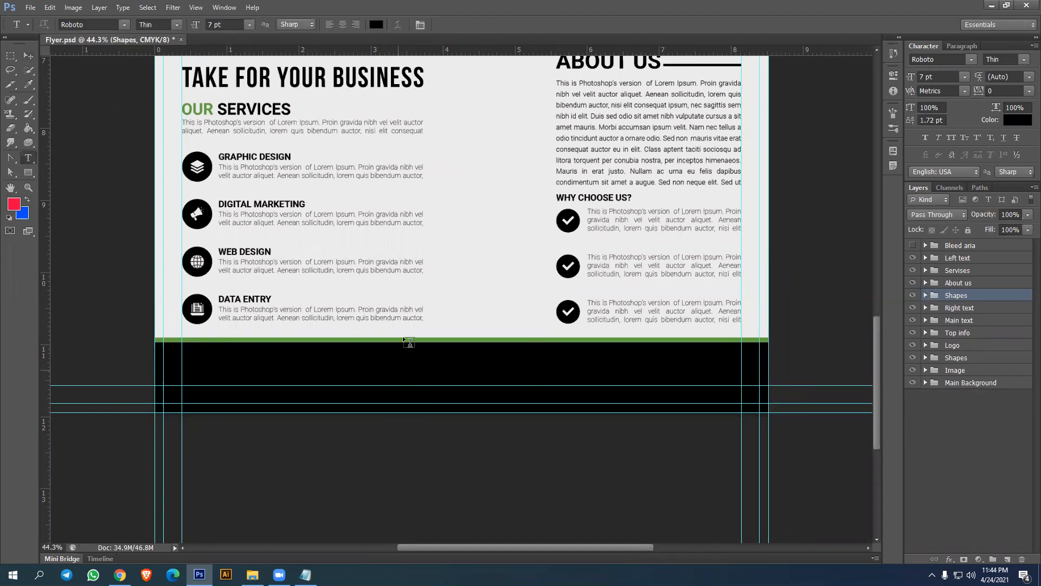
left_click(468, 301)
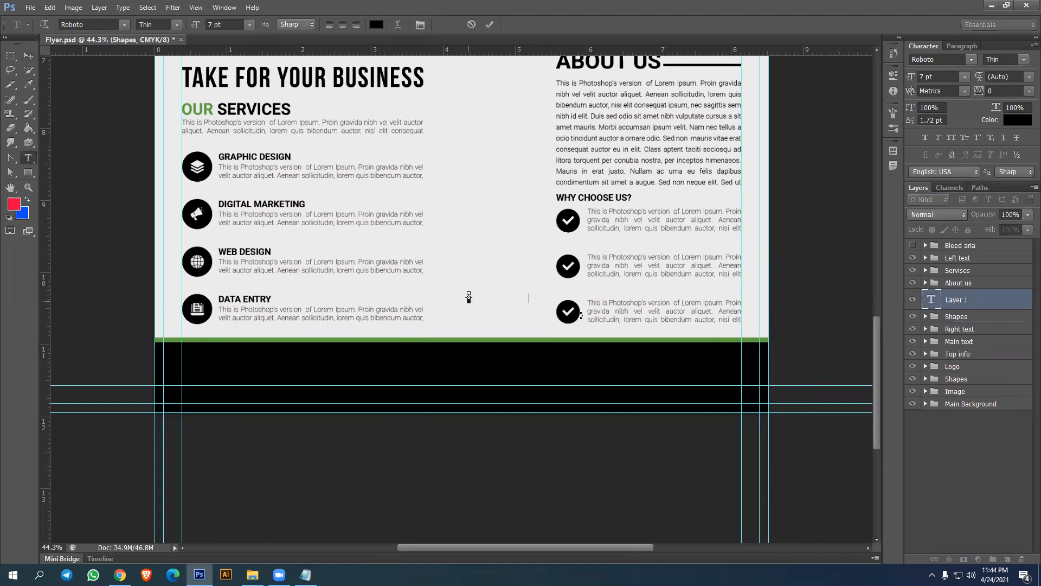
type("www.pixelfirst.com")
Set the font size of the whole website address to 27 pt
key("ctrl+a")
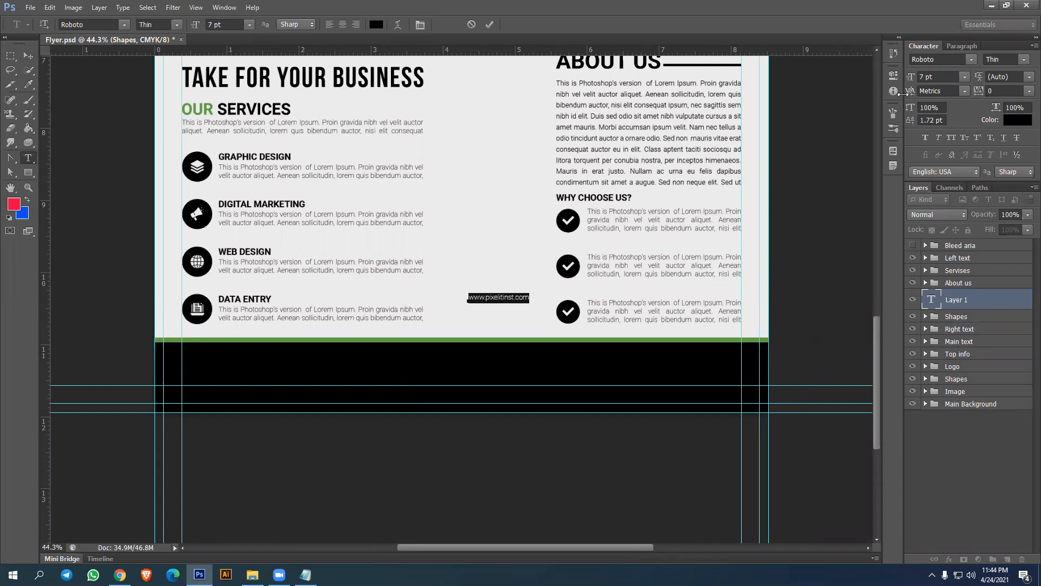
left_click(947, 78)
key("shift+Up")
key("shift+Up")
key("shift+Up")
key("shift+Down")
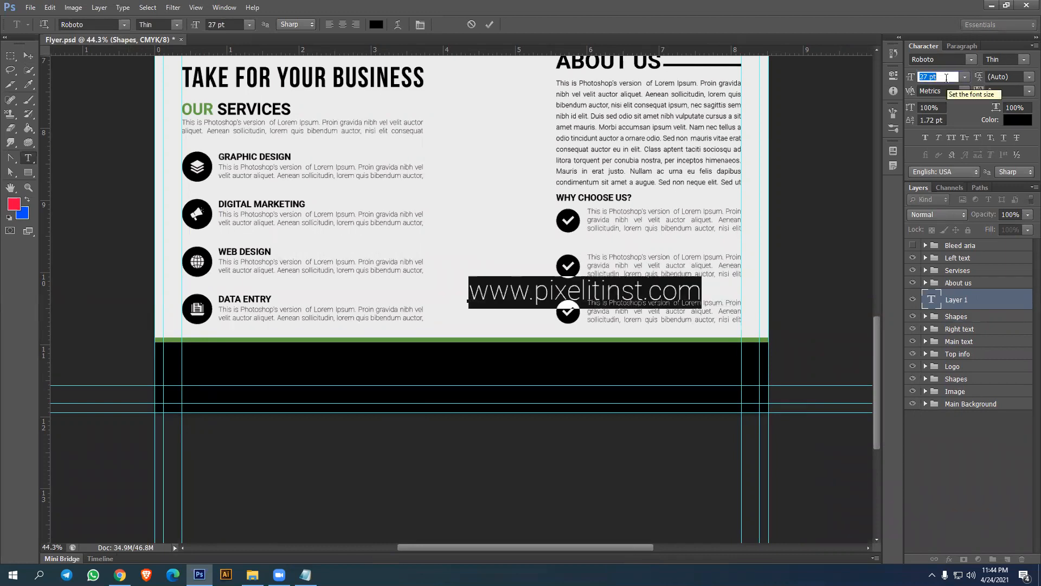
Recolor the website address text with the light grey sampled from the flyer's background
left_click(1018, 120)
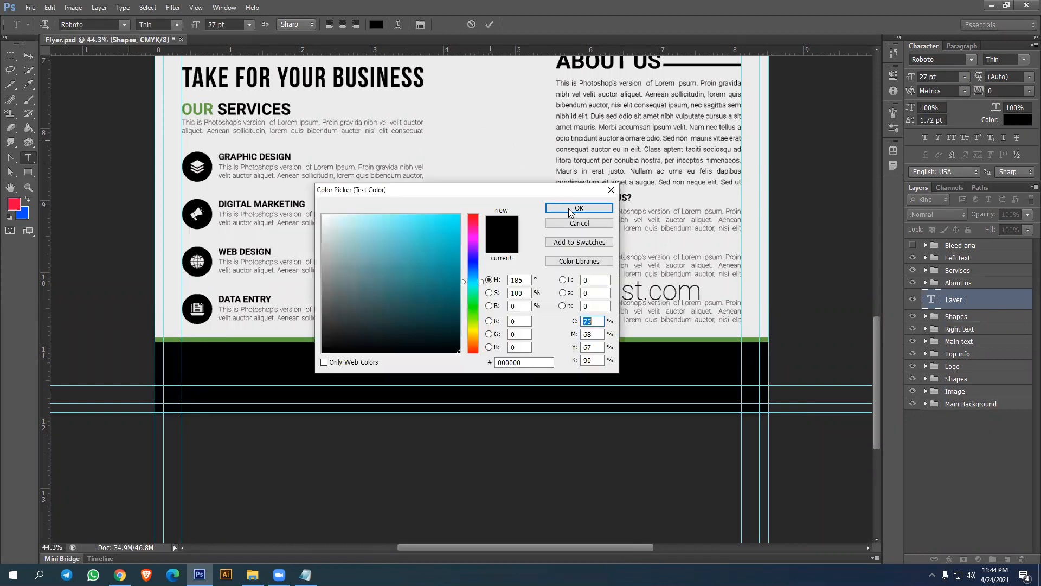
left_click(651, 242)
key("Return")
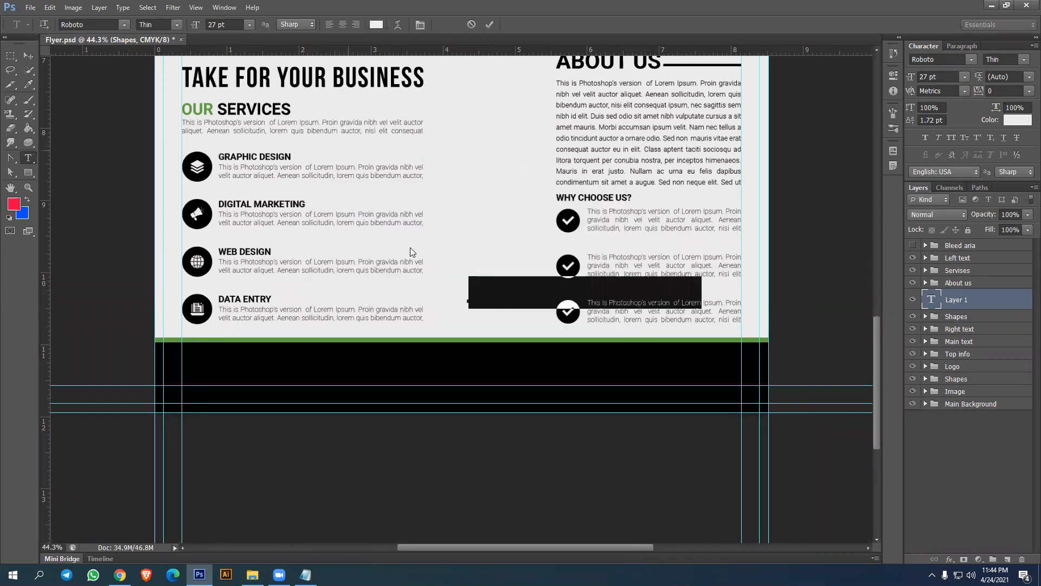
Move the website address onto the black footer bar and set its tracking to 200
key("ctrl+Return")
key("v")
left_click_drag(399, 340, 394, 370)
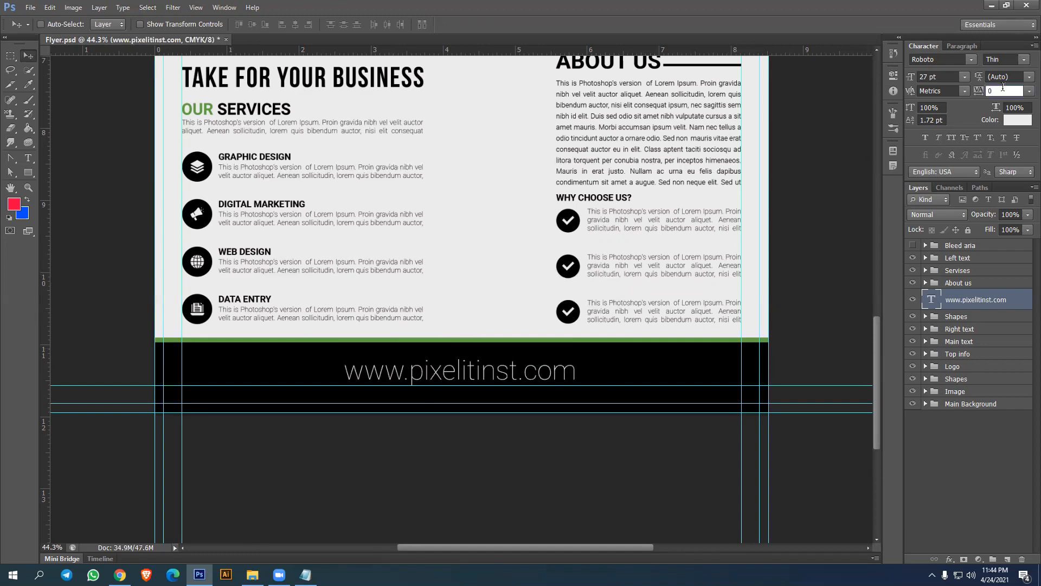
type("200")
key("Return")
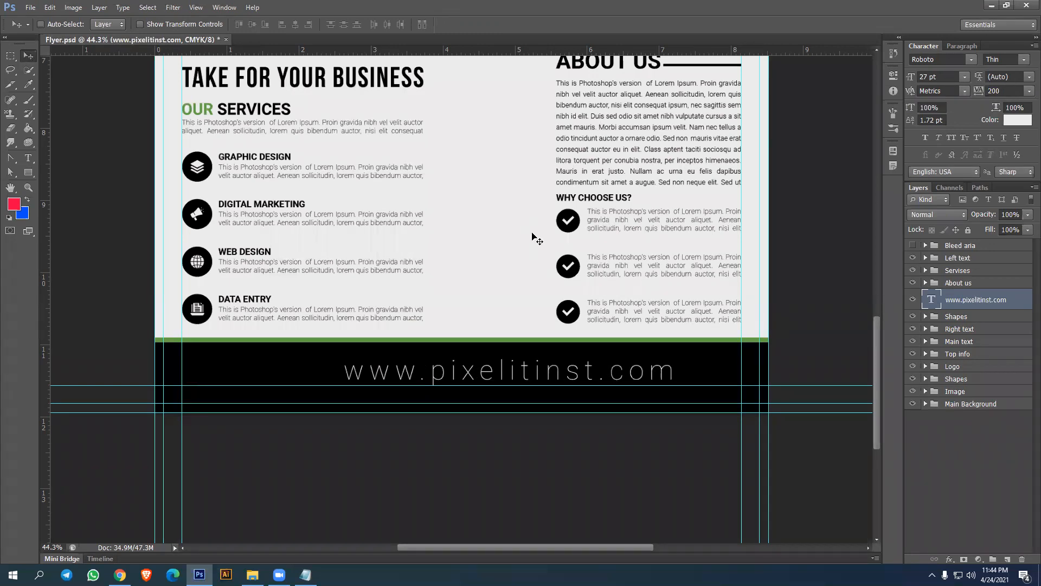
Center the website address horizontally on the whole canvas and save the flyer
key("ctrl+a")
scroll(615, 380, "down", 1)
scroll(658, 391, "down", 1)
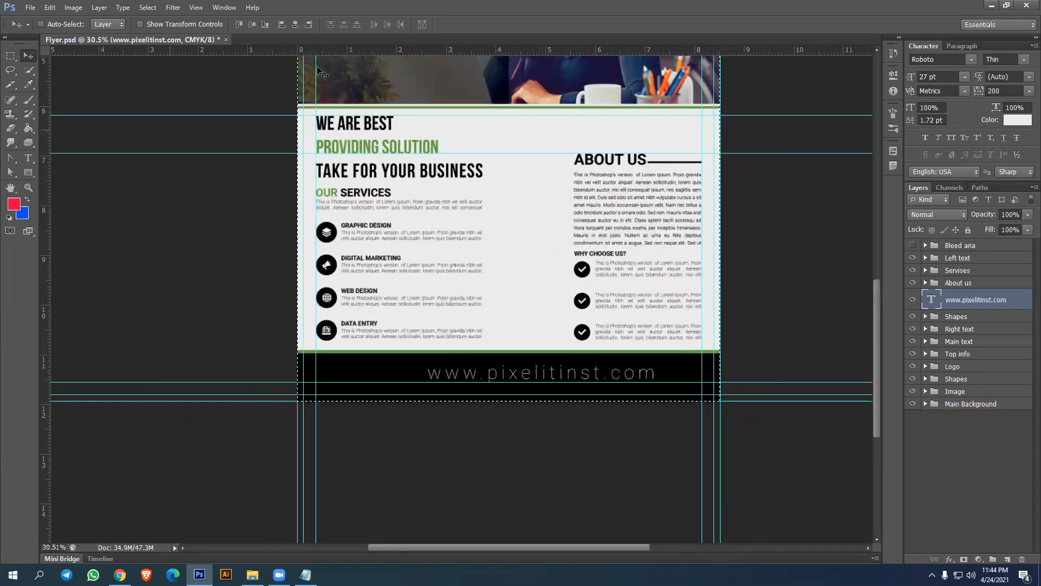
left_click(295, 23)
key("ctrl+d")
key("ctrl+s")
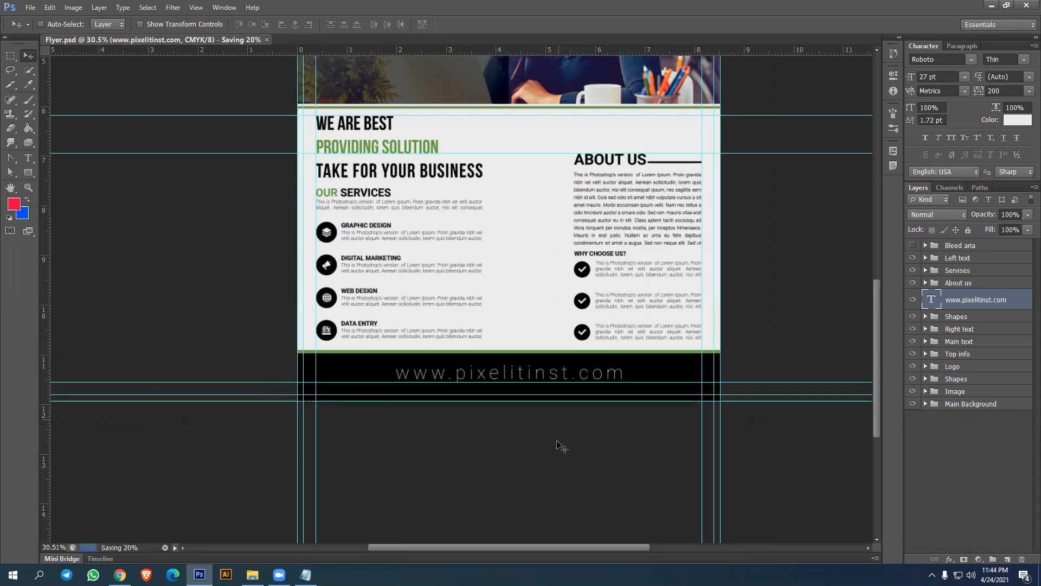
Change the font style of the website address to Light and save the flyer
scroll(562, 448, "up", 3)
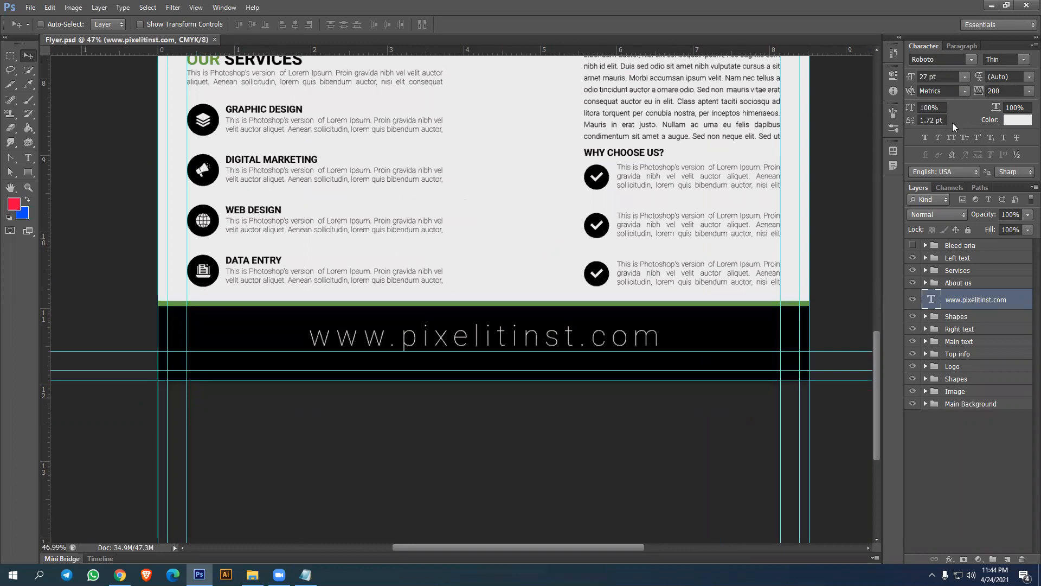
left_click(1024, 59)
left_click(958, 122)
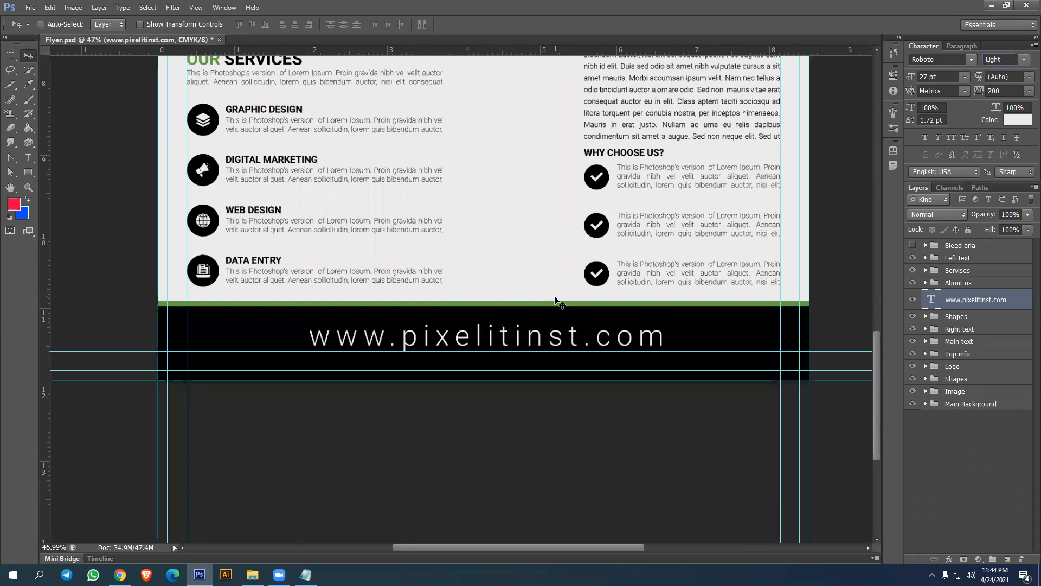
scroll(559, 302, "down", 2)
scroll(559, 302, "down", 2)
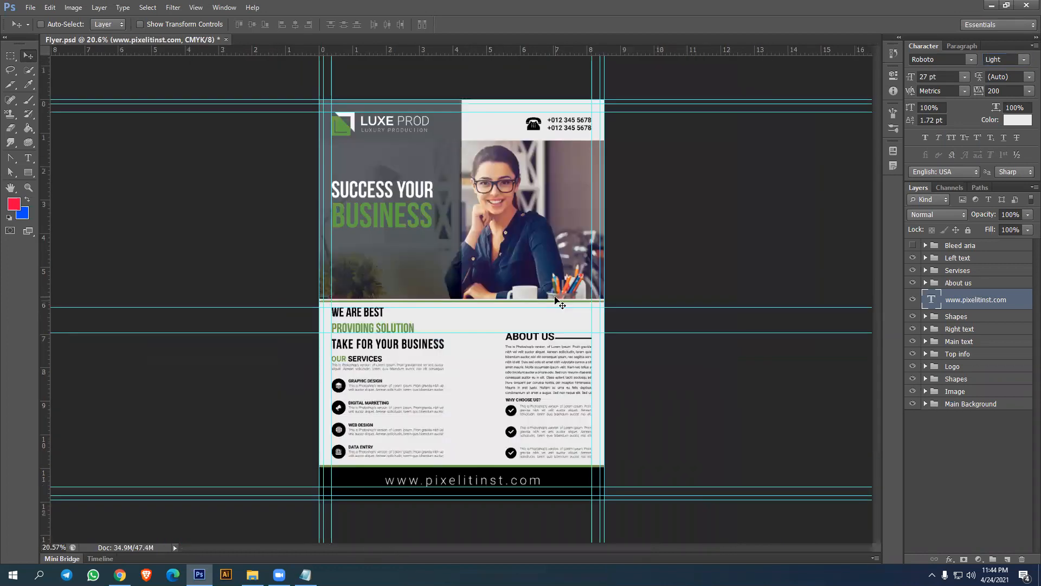
scroll(558, 302, "up", 1)
key("ctrl+s")
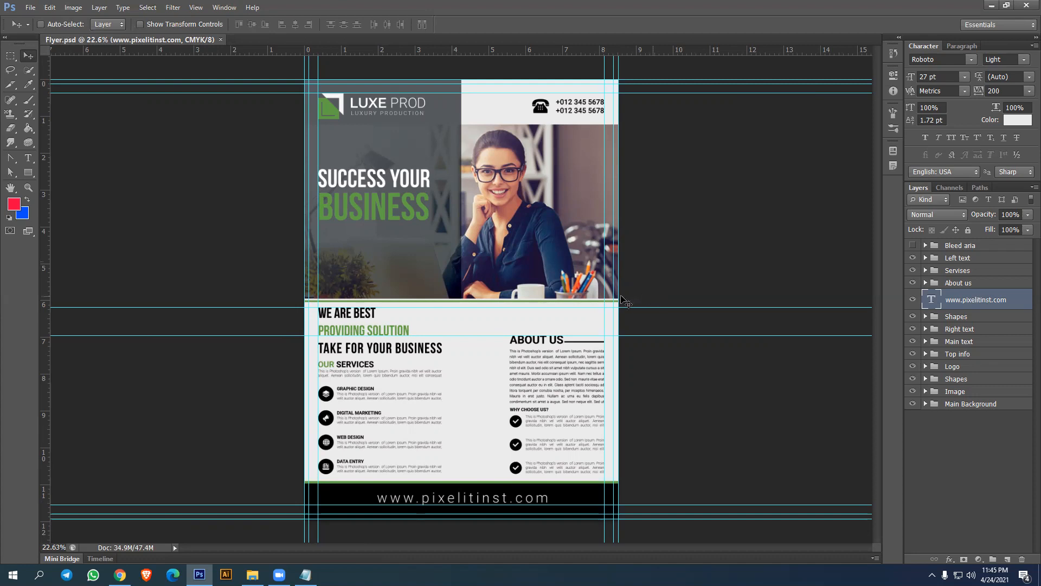
Remove the two horizontal guides crossing the headline area just below the photo
scroll(600, 299, "up", 1)
scroll(402, 332, "down", 1)
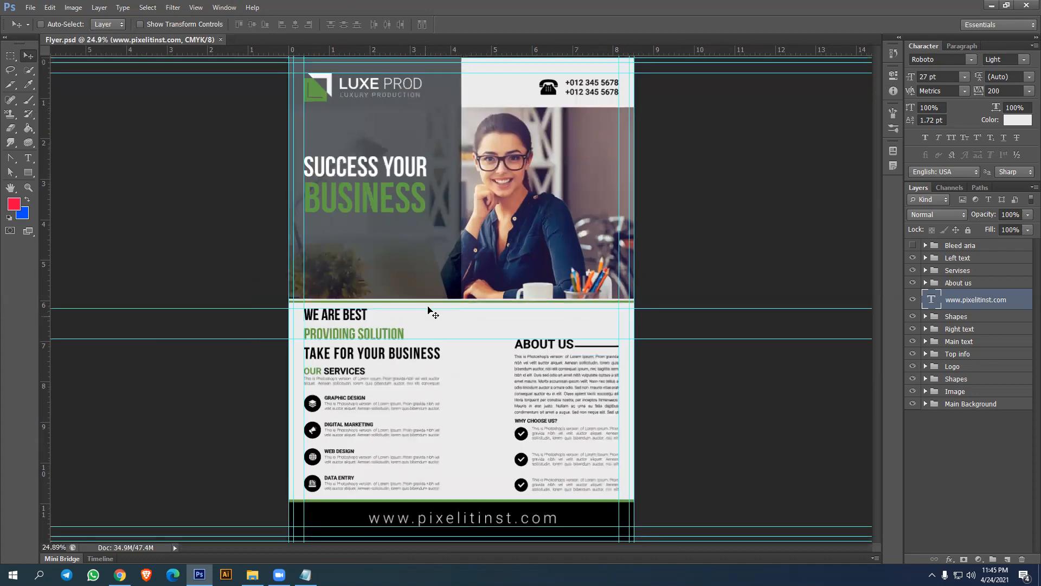
left_click_drag(458, 308, 472, 5)
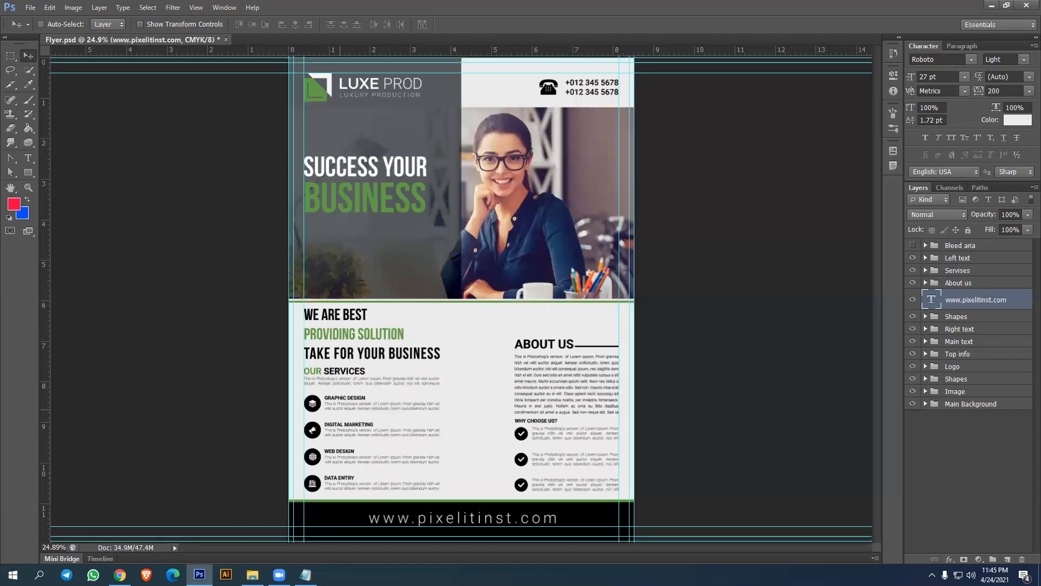
Open Flyer-mock-up.psd and Mockup-2.psd from the Element folder in Photoshop
left_click(200, 574)
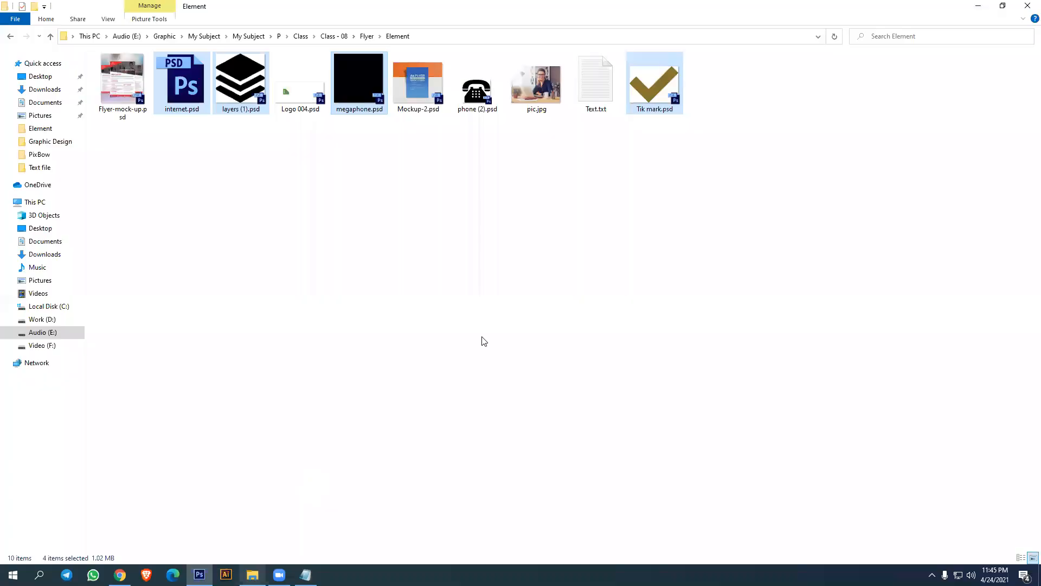
left_click(418, 107)
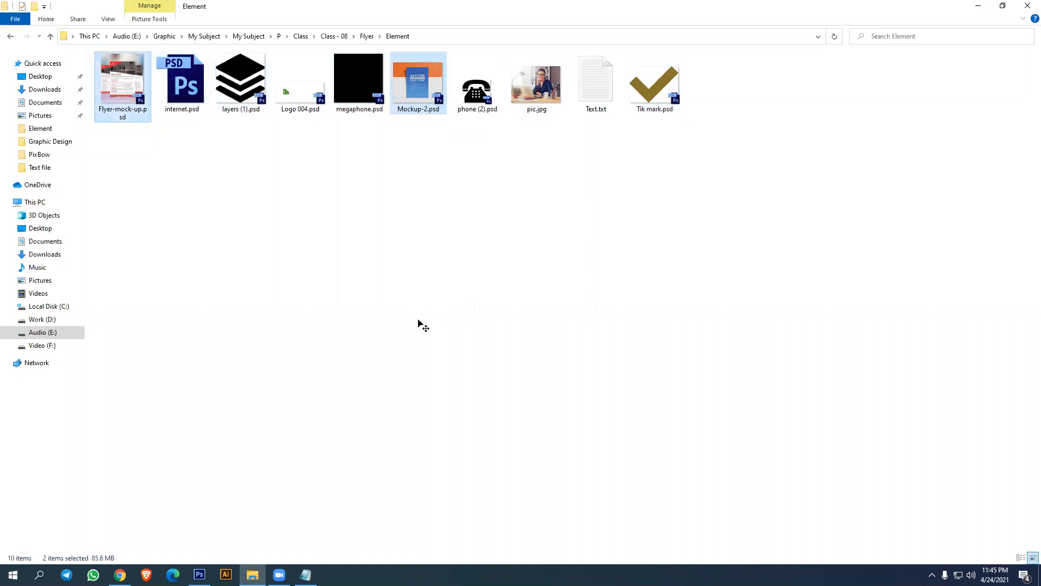
key("Return")
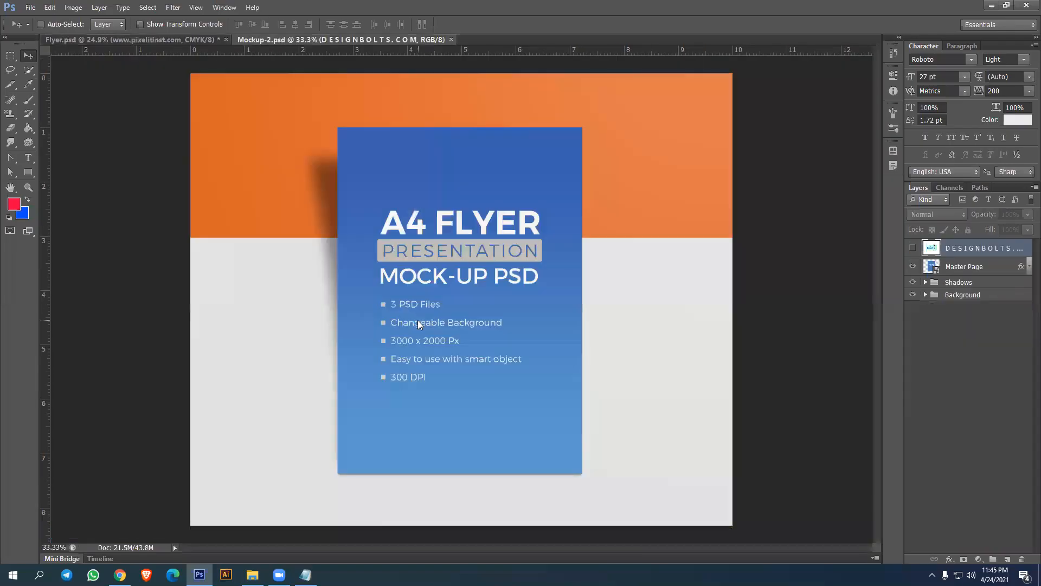
key("Return")
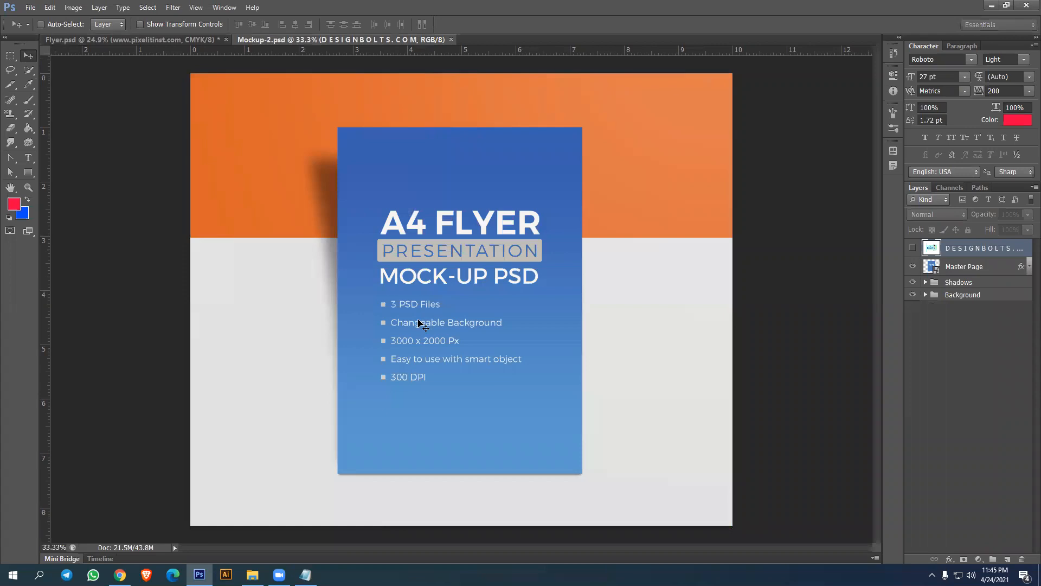
In Flyer.psd, select the flyer area inside the outer bleed guides and copy it merged from all layers
left_click(175, 35)
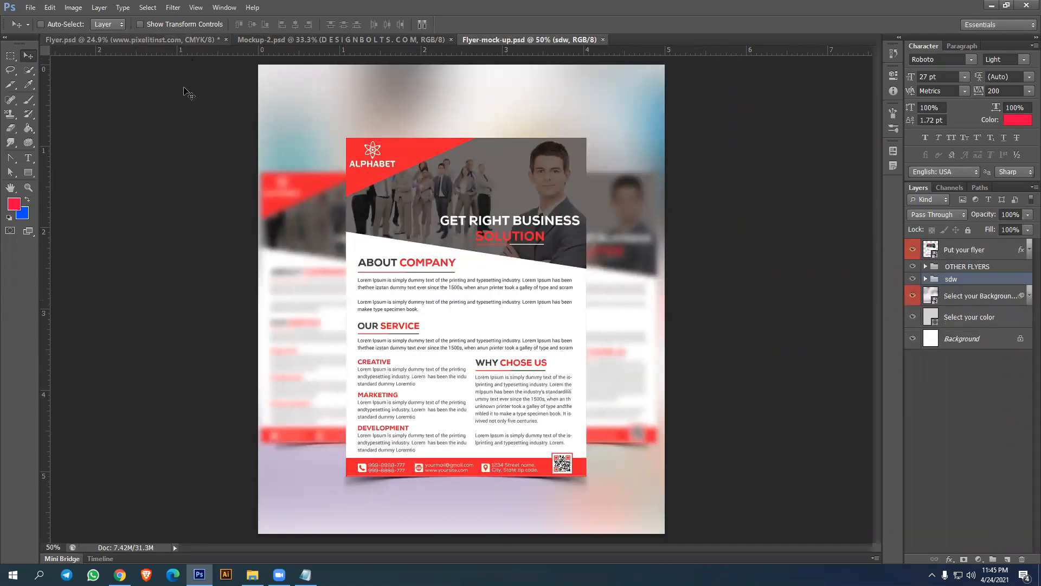
left_click(12, 56)
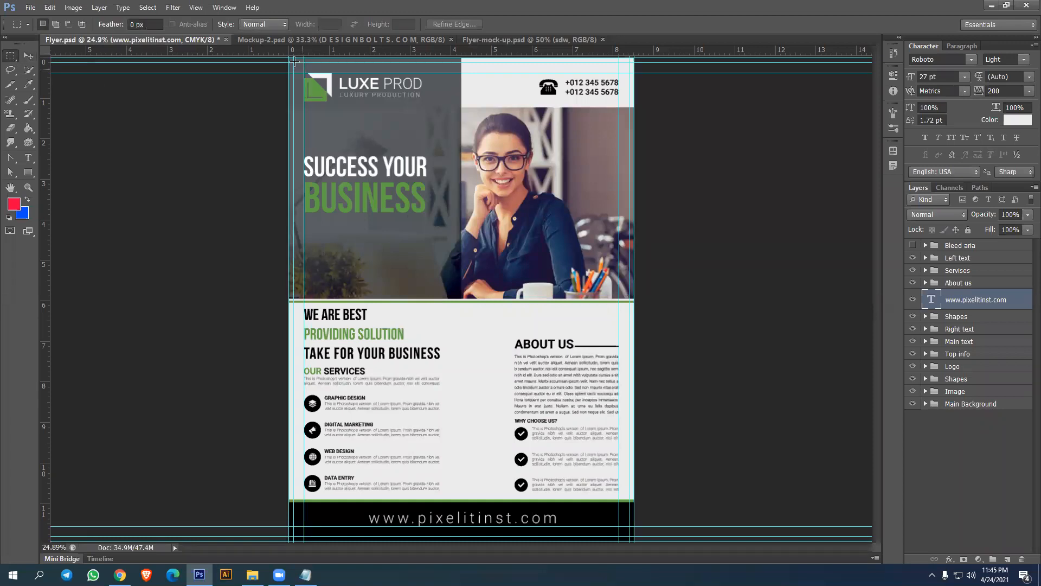
left_click_drag(575, 448, 629, 536)
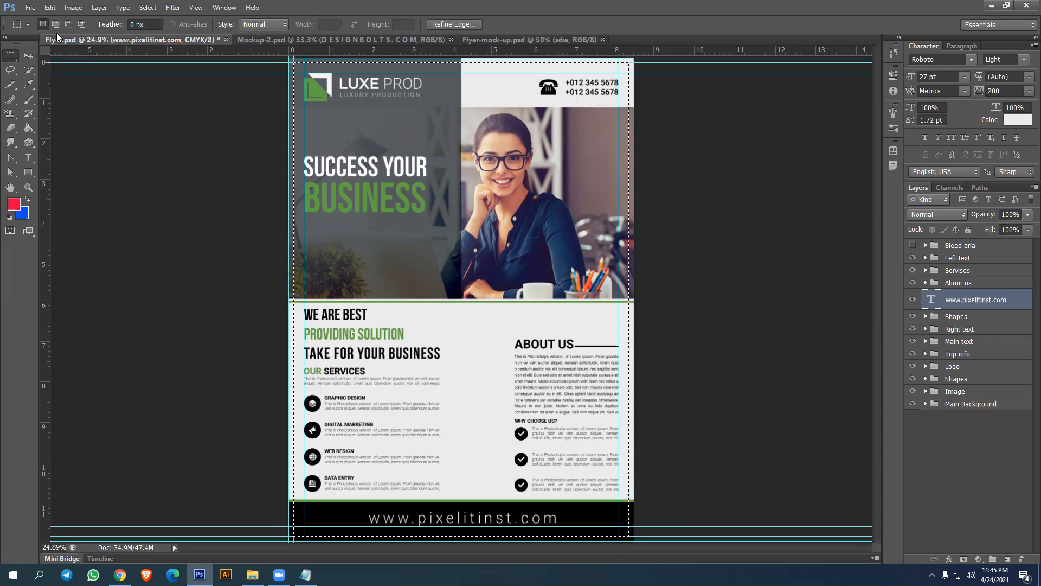
left_click(50, 7)
left_click(71, 90)
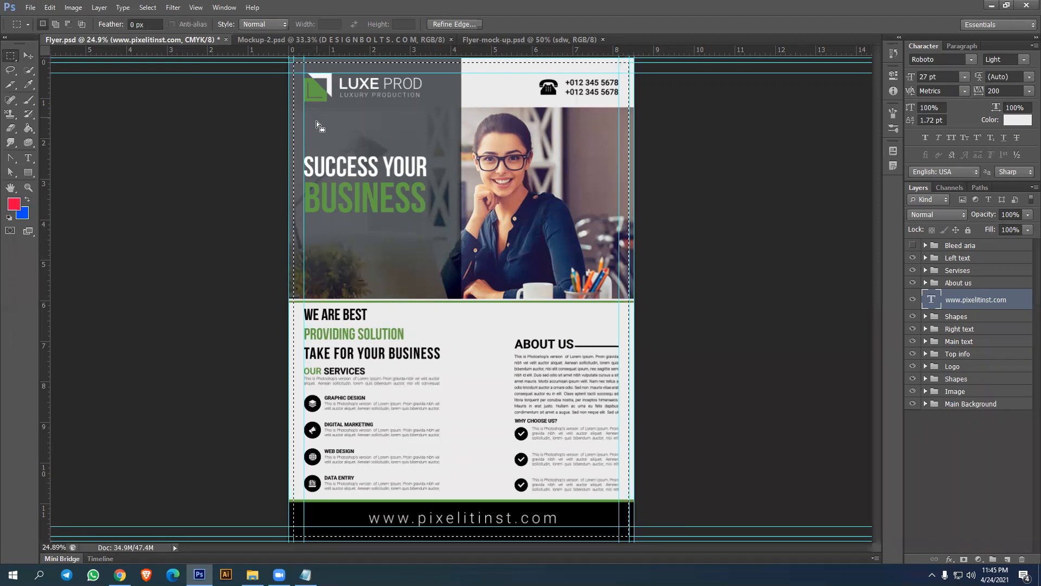
Open the "Put your flyer" smart object of Flyer-mock-up.psd and paste the copied flyer into it
left_click(508, 40)
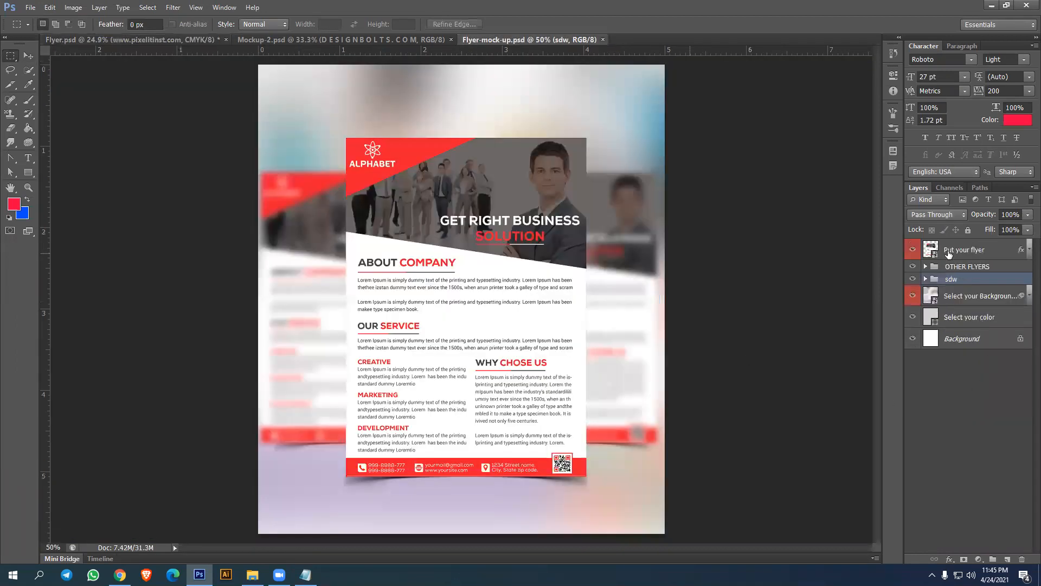
left_click(976, 256)
double_click(930, 250)
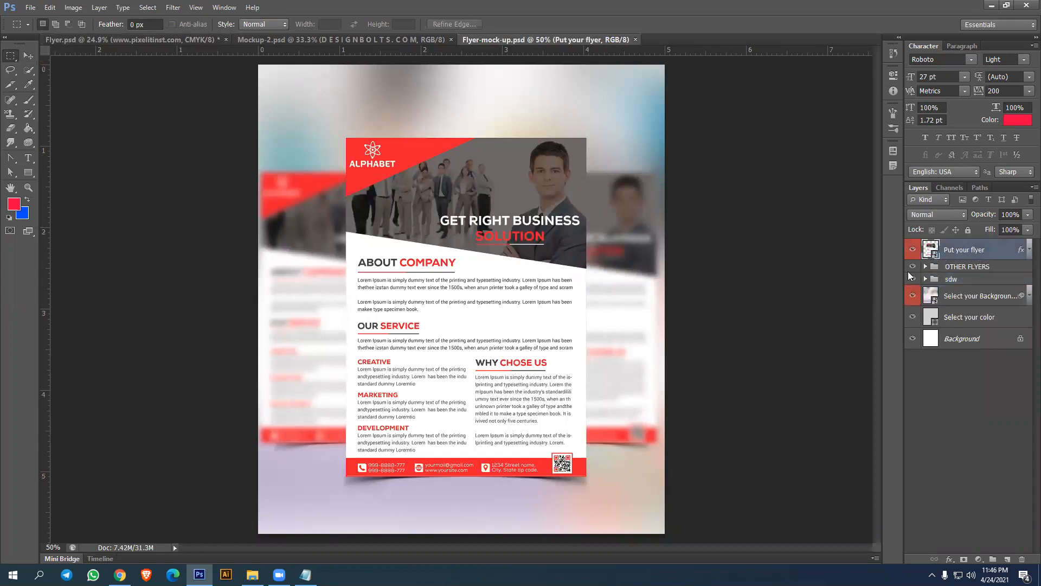
left_click(567, 237)
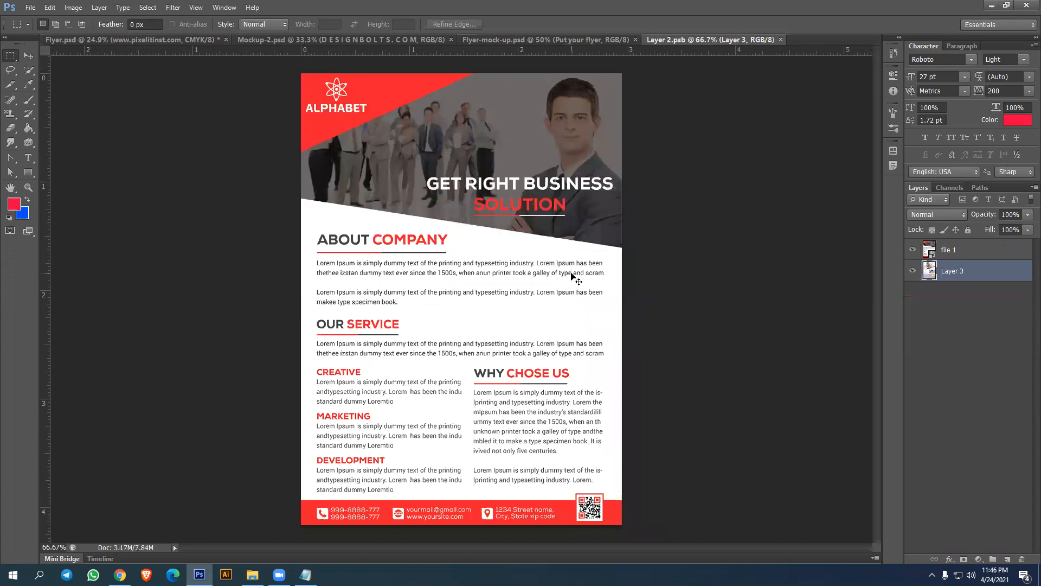
key("ctrl+v")
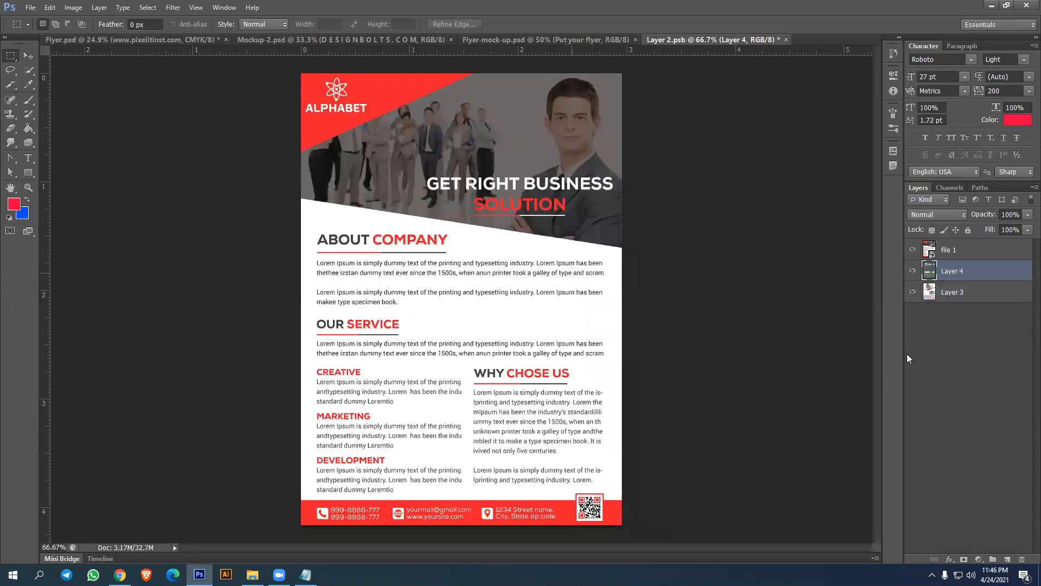
Delete the "file 1" layer covering the pasted flyer and convert the pasted layer to a smart object
left_click(933, 251)
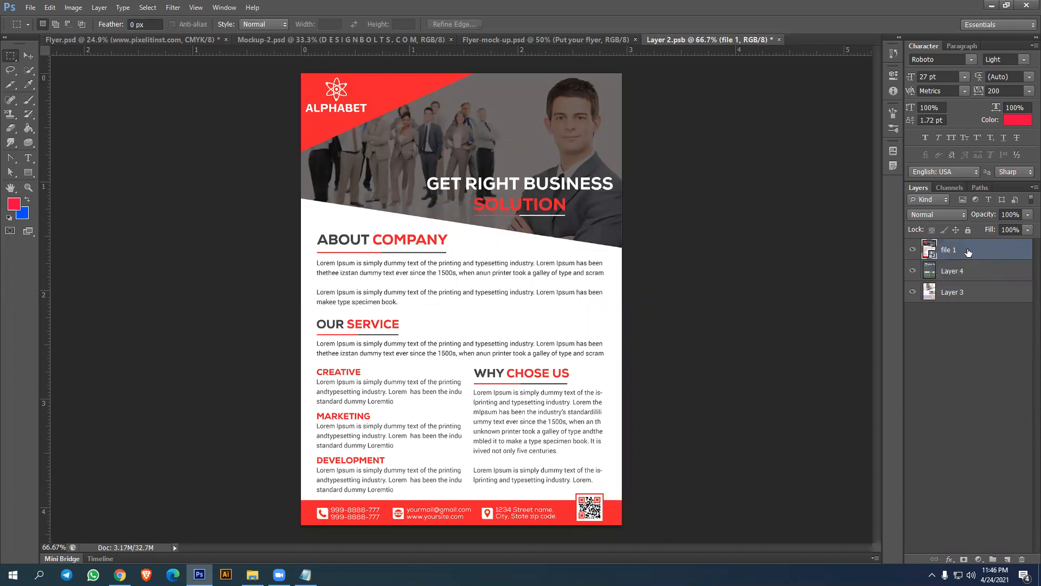
key("Delete")
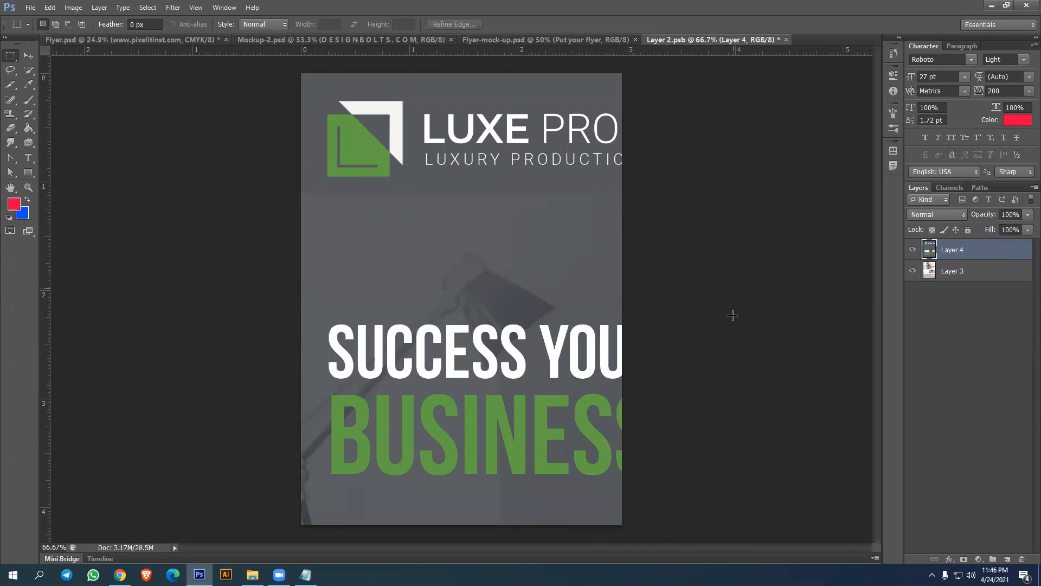
key("ctrl+minus")
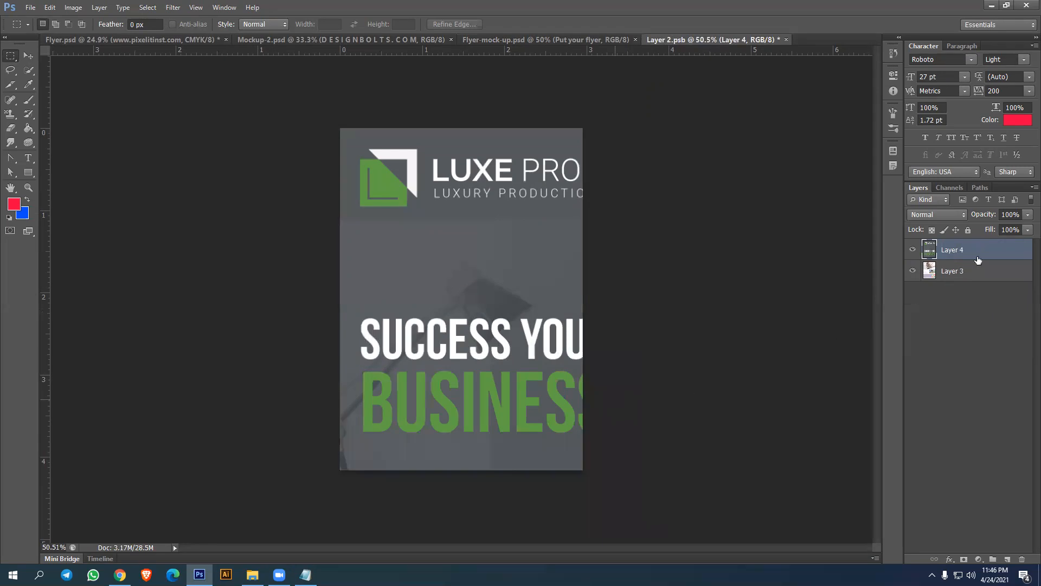
right_click(992, 251)
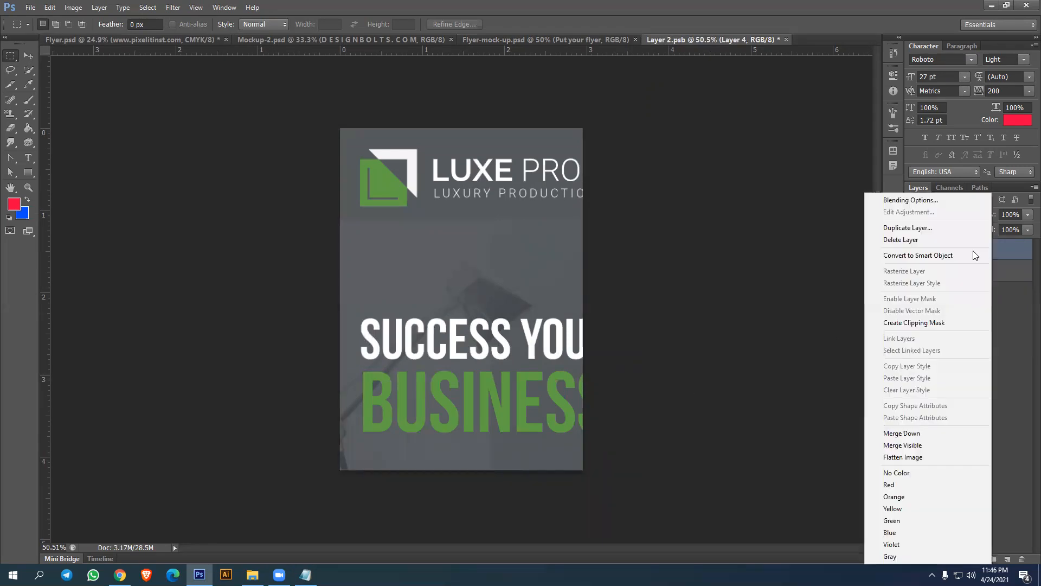
left_click(922, 256)
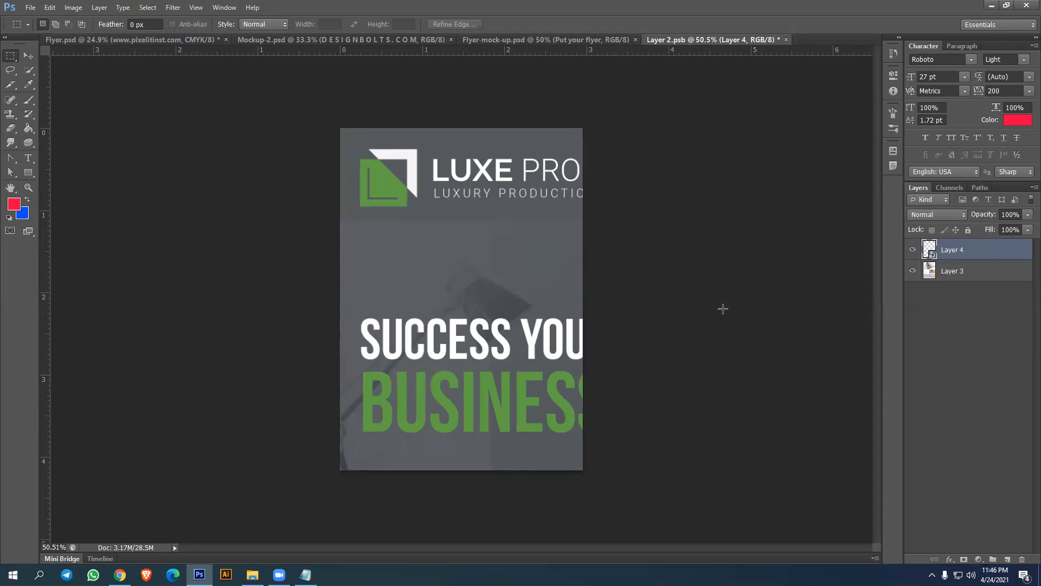
Scale the pasted flyer to about 36% so it covers the smart object's canvas, and save and close the smart object
key("ctrl+t")
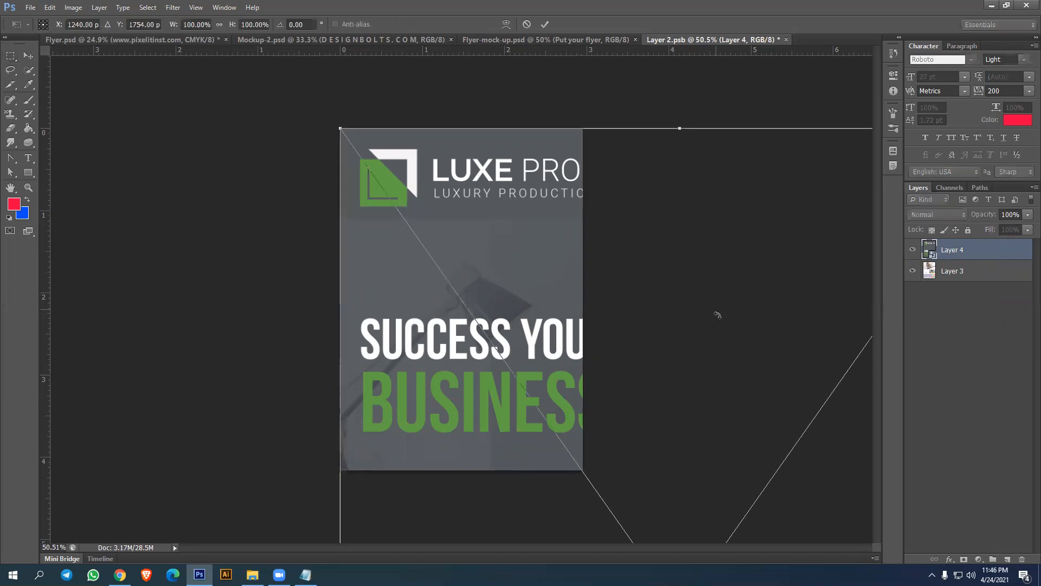
scroll(716, 313, "down", 4)
scroll(598, 502, "down", 2)
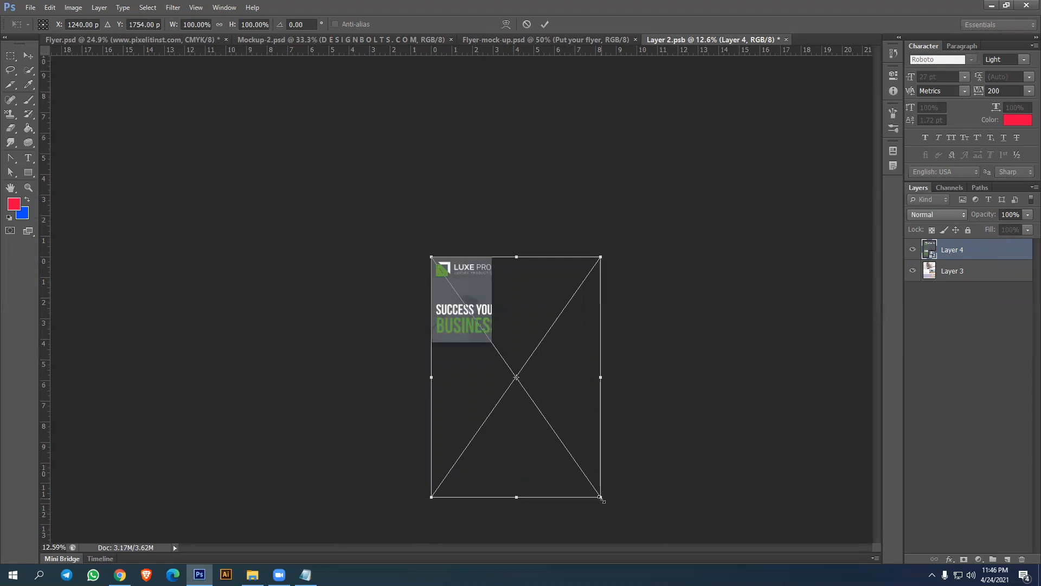
left_click_drag(601, 498, 582, 471)
left_click_drag(504, 367, 492, 343)
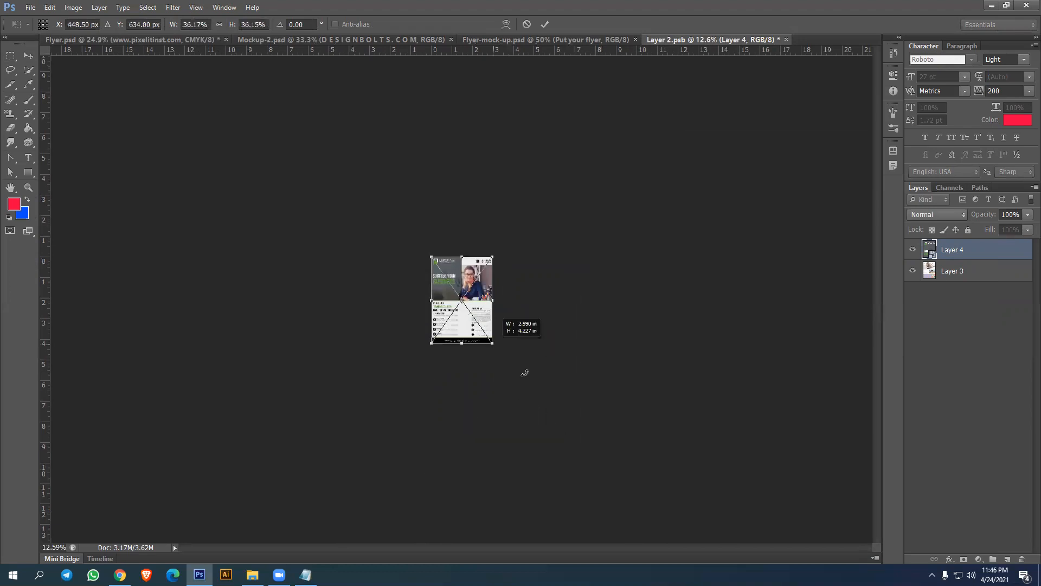
scroll(578, 413, "up", 3)
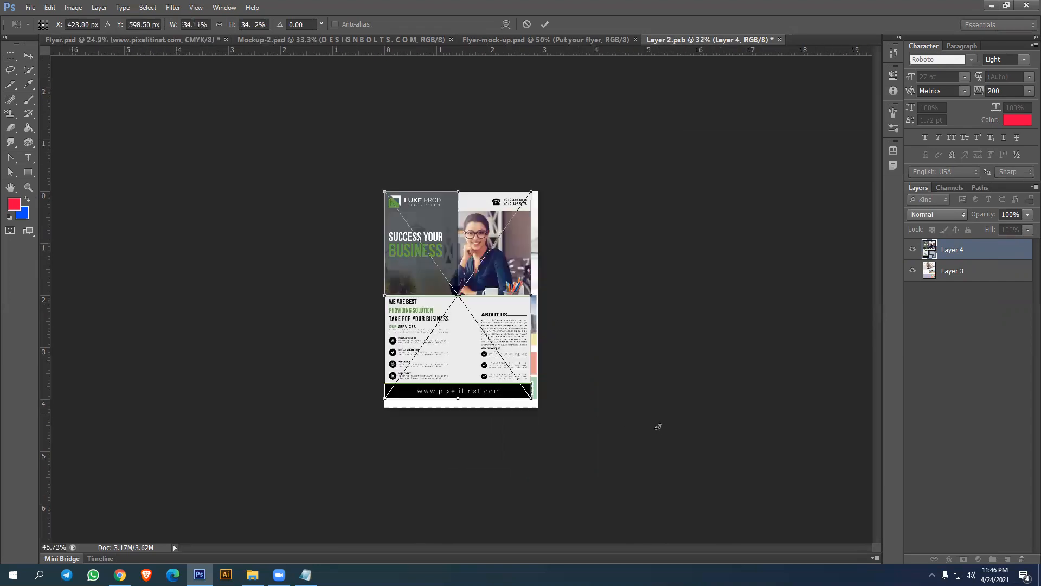
scroll(655, 425, "up", 3)
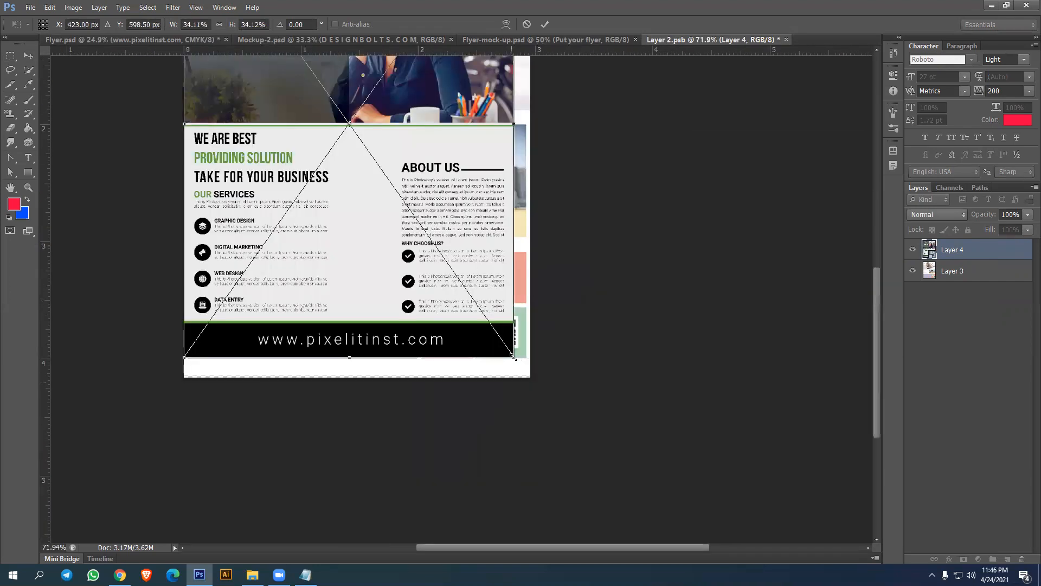
left_click_drag(529, 374, 535, 381)
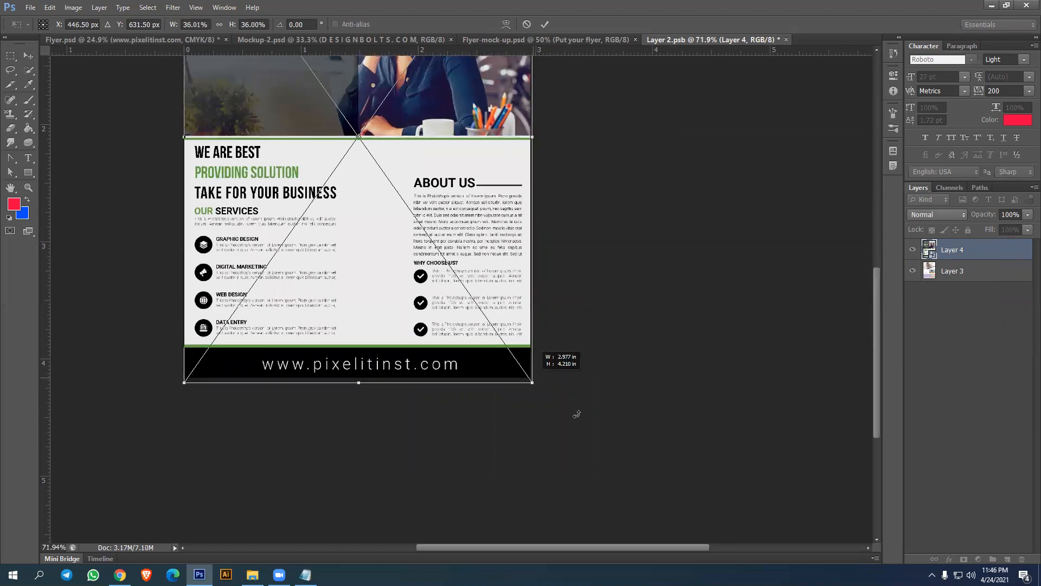
key("Return")
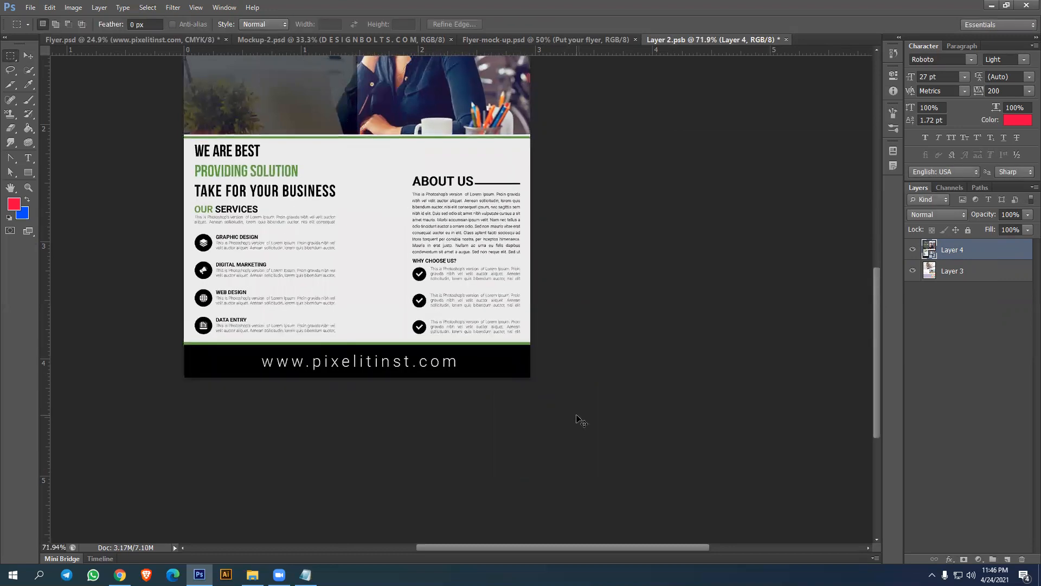
key("ctrl+s")
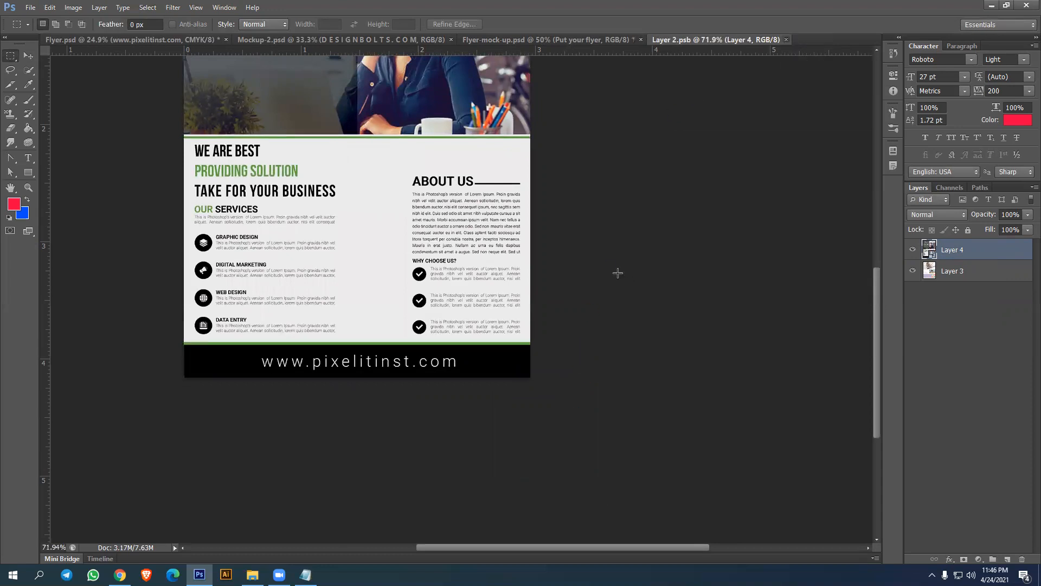
key("ctrl+w")
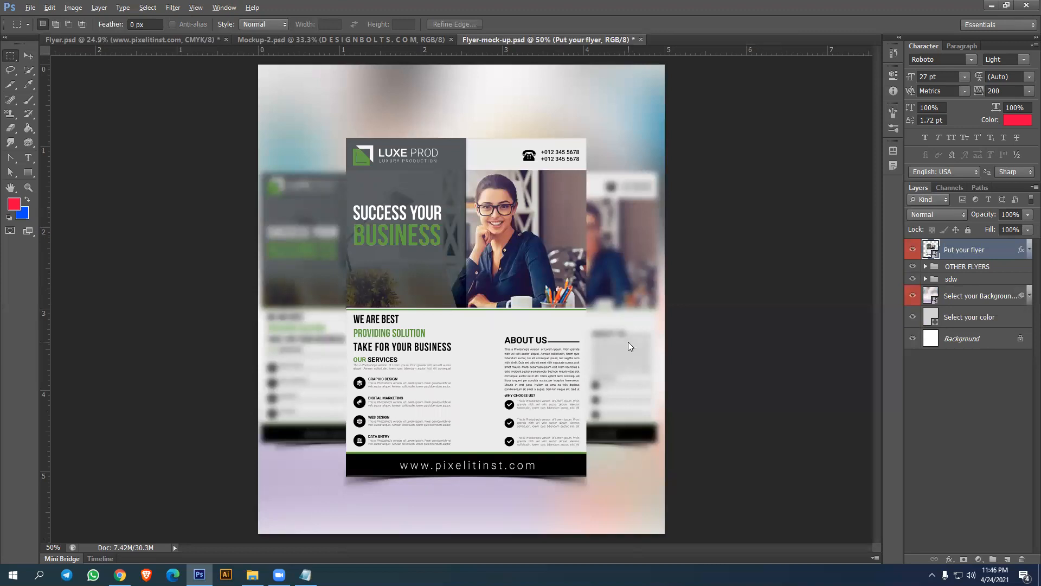
Export the Flyer-mock-up.psd mockup for web as a maximum-quality JPEG named 001 on the Desktop
key("ctrl+alt+shift+s")
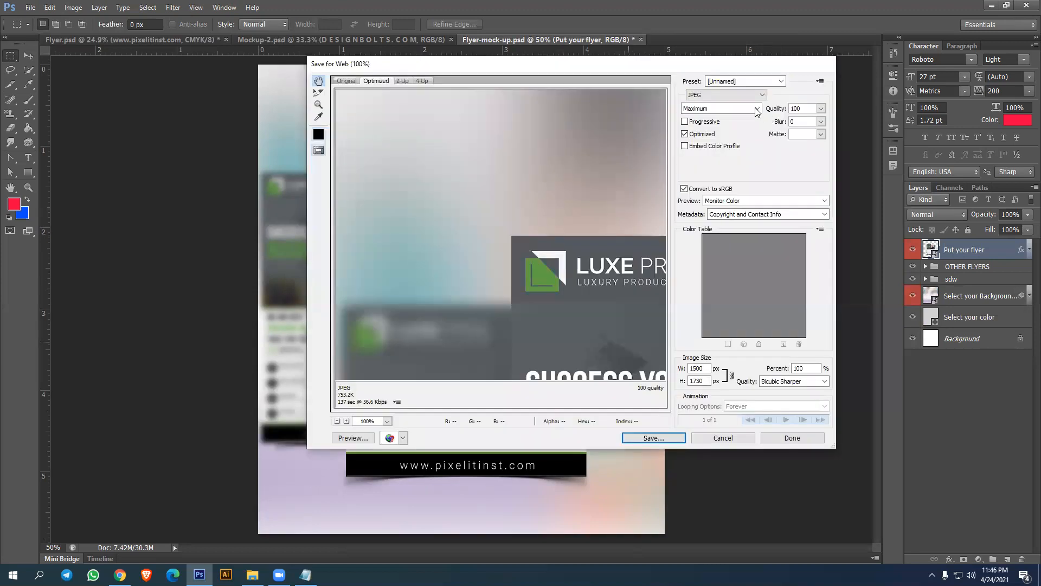
left_click(757, 111)
left_click(653, 320)
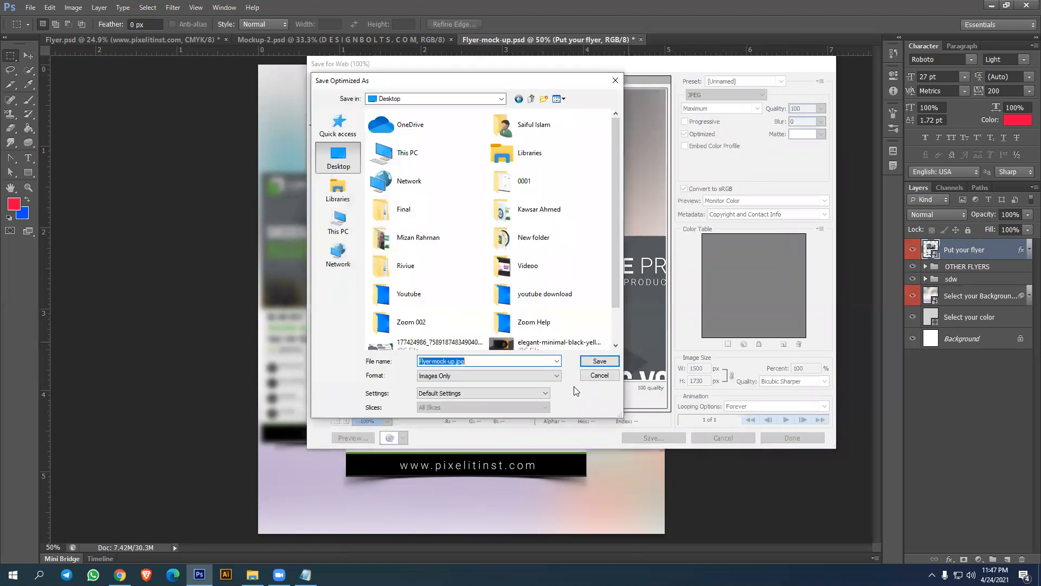
type("001")
key("Return")
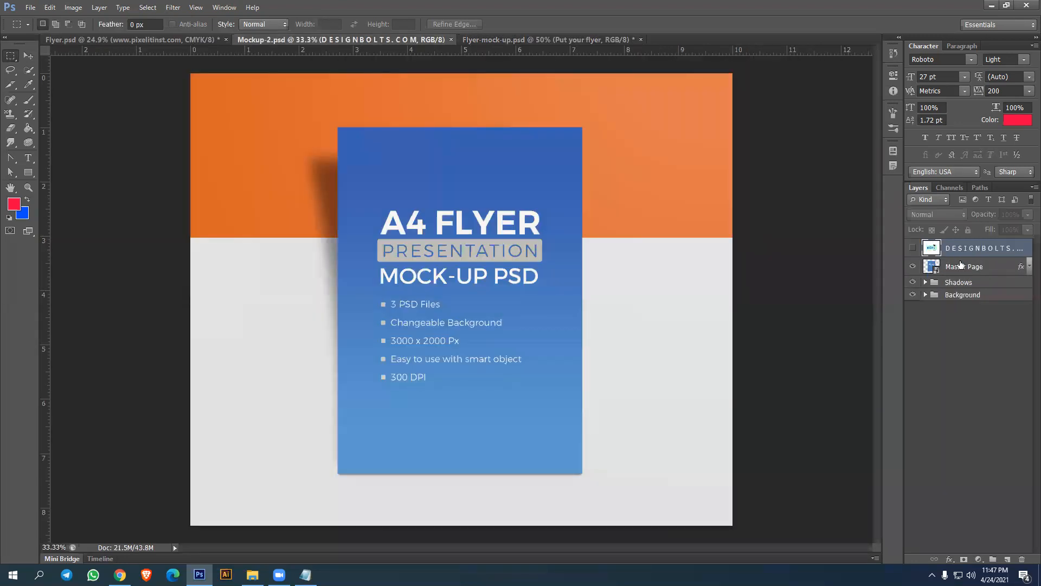
Paste the copied flyer into the Master Page smart object of Mockup-2.psd and convert the pasted layer to a smart object
left_click(935, 273)
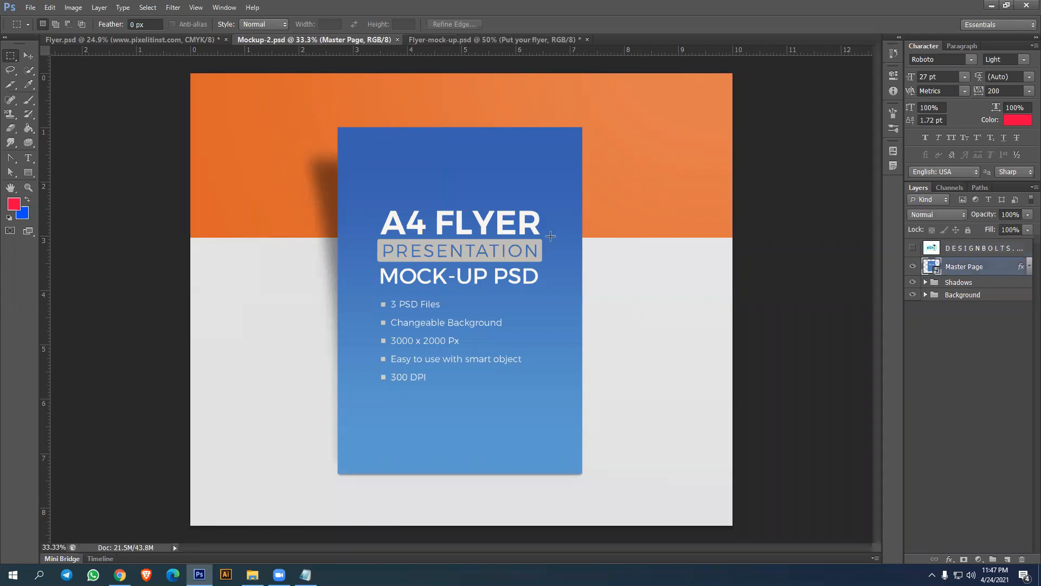
key("Return")
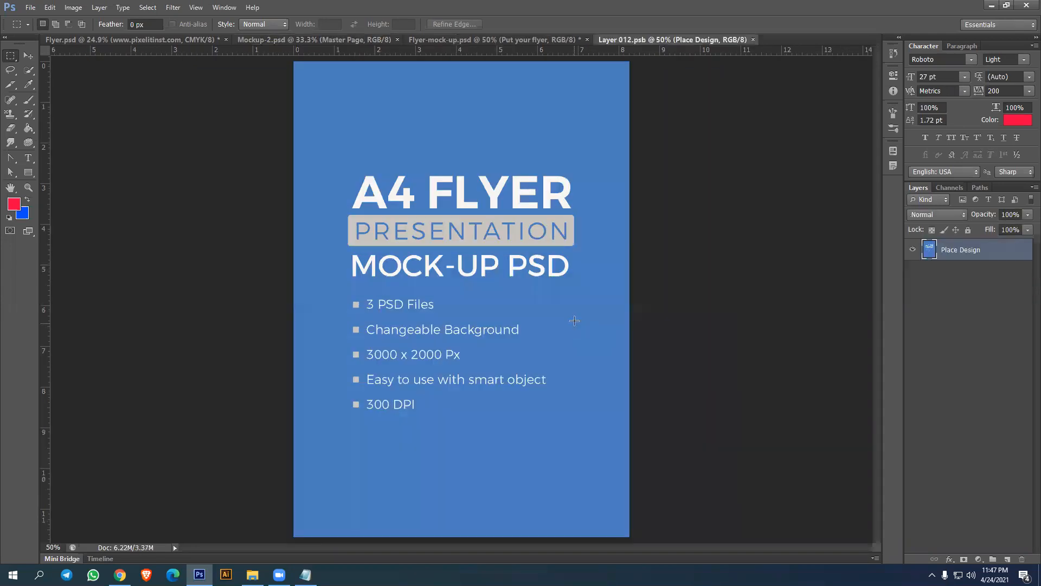
key("ctrl+v")
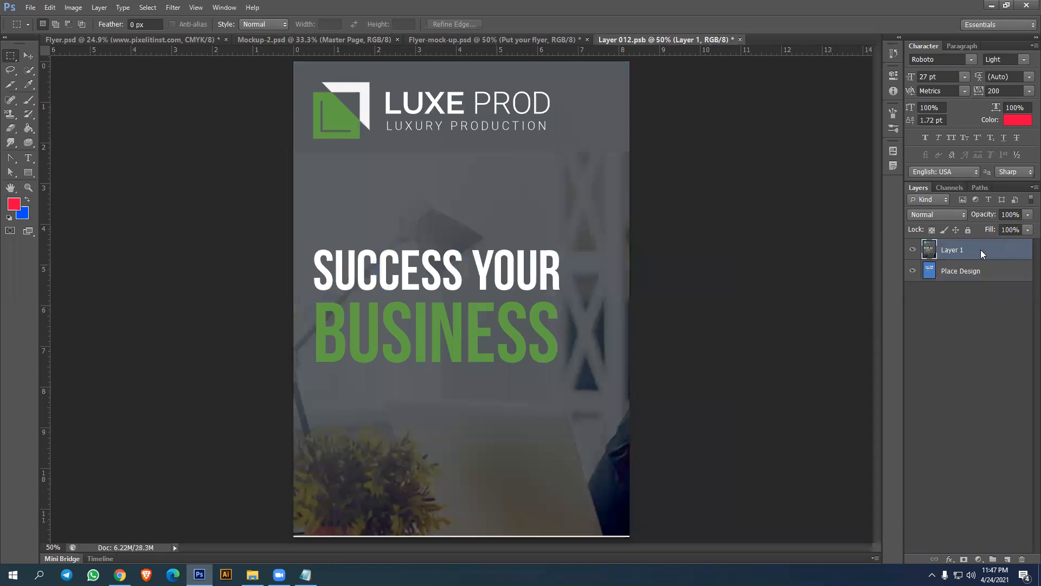
right_click(981, 250)
left_click(924, 256)
Scale the pasted flyer to about 50% so it covers the Place Design artwork, and save and close the smart object
scroll(637, 345, "down", 4)
key("ctrl+t")
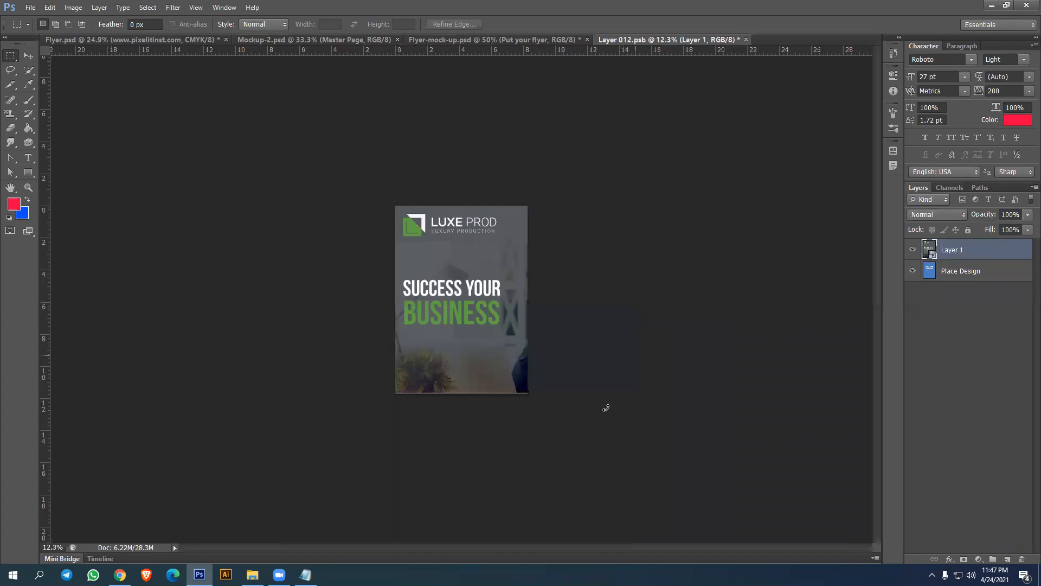
left_click_drag(584, 474, 497, 350)
scroll(559, 407, "up", 3)
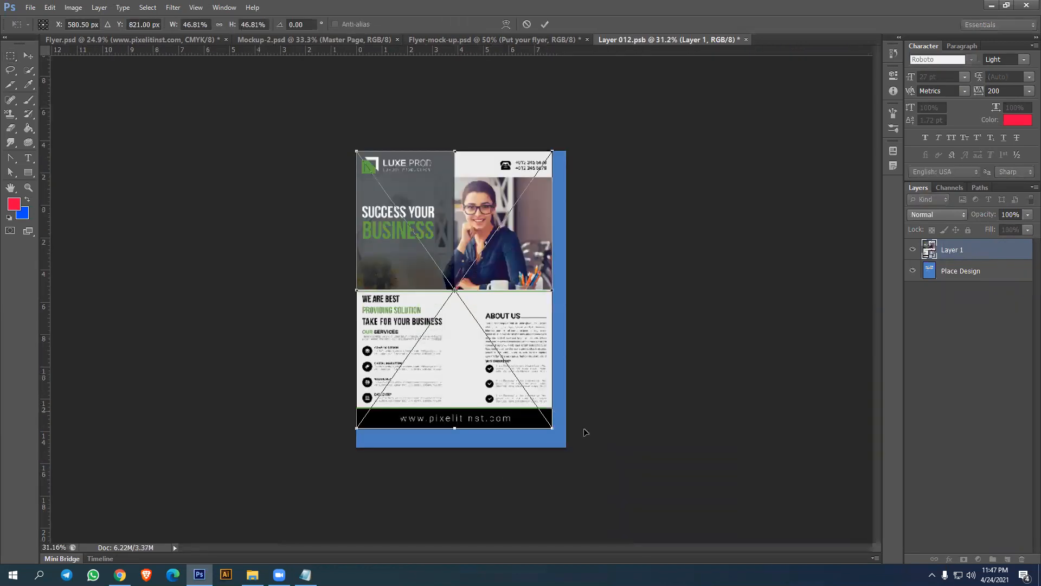
scroll(584, 432, "up", 5)
scroll(581, 409, "down", 3)
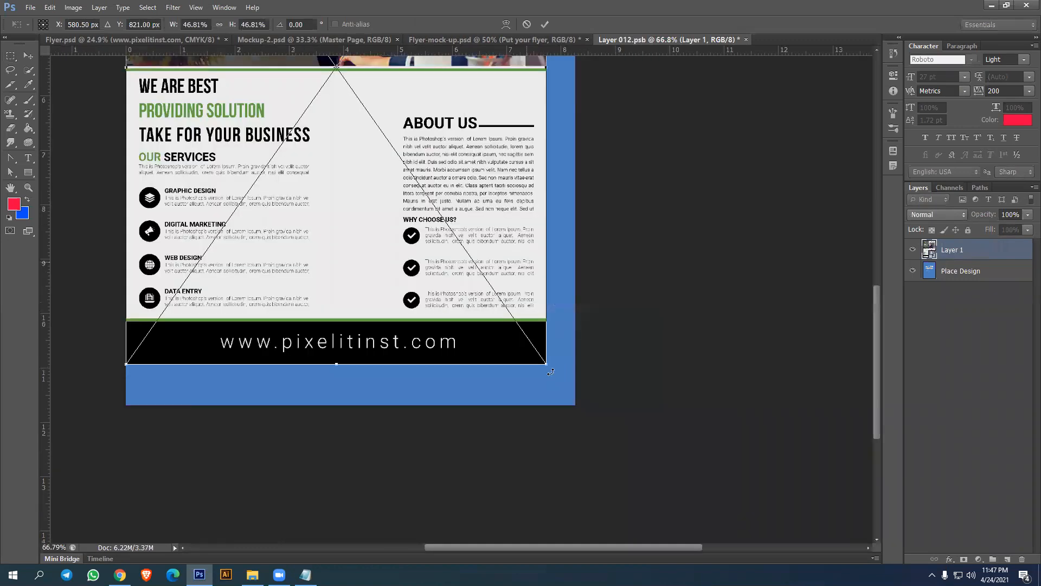
left_click_drag(546, 364, 574, 409)
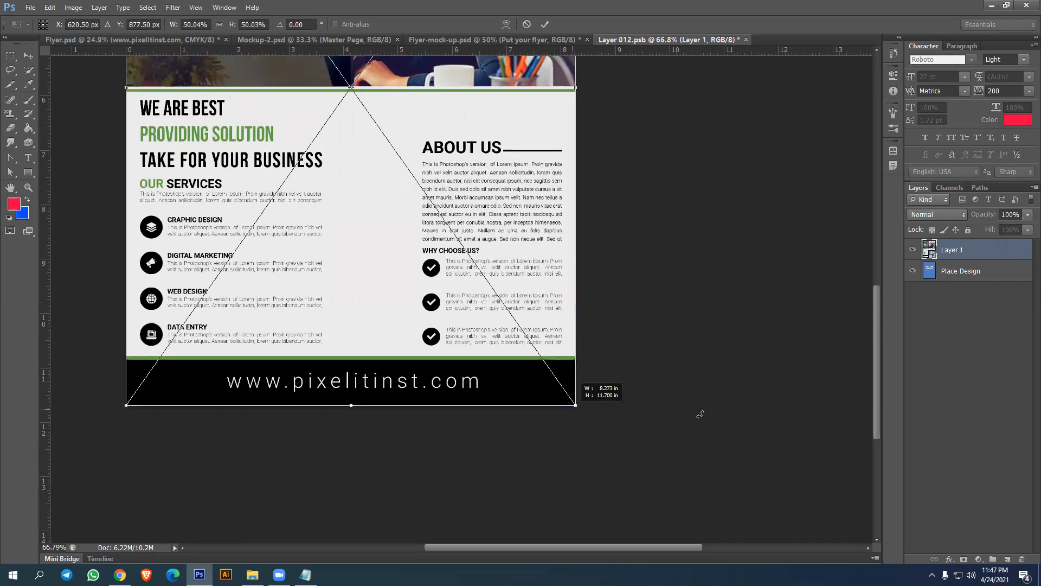
key("Return")
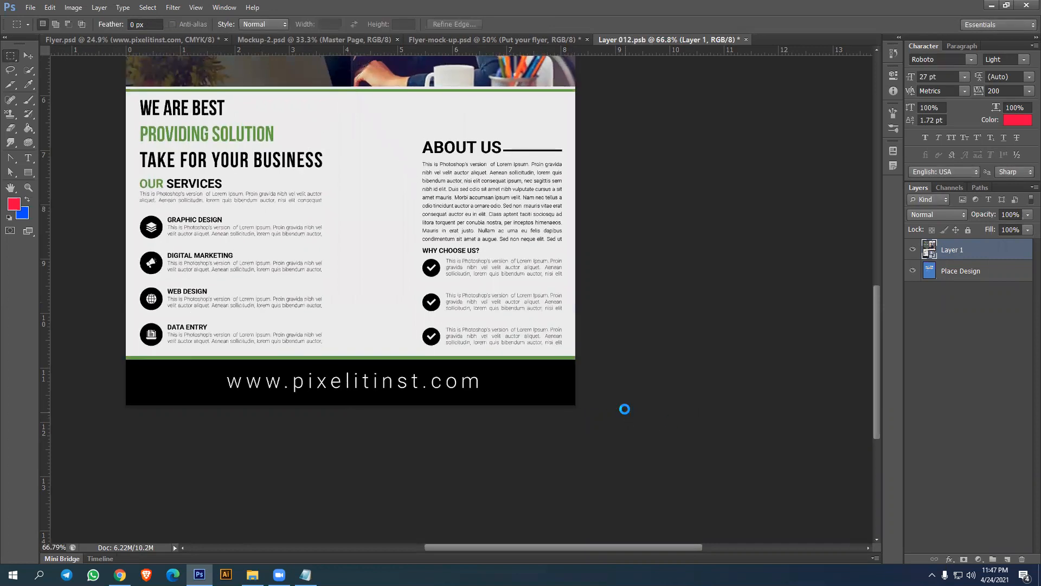
key("ctrl+s")
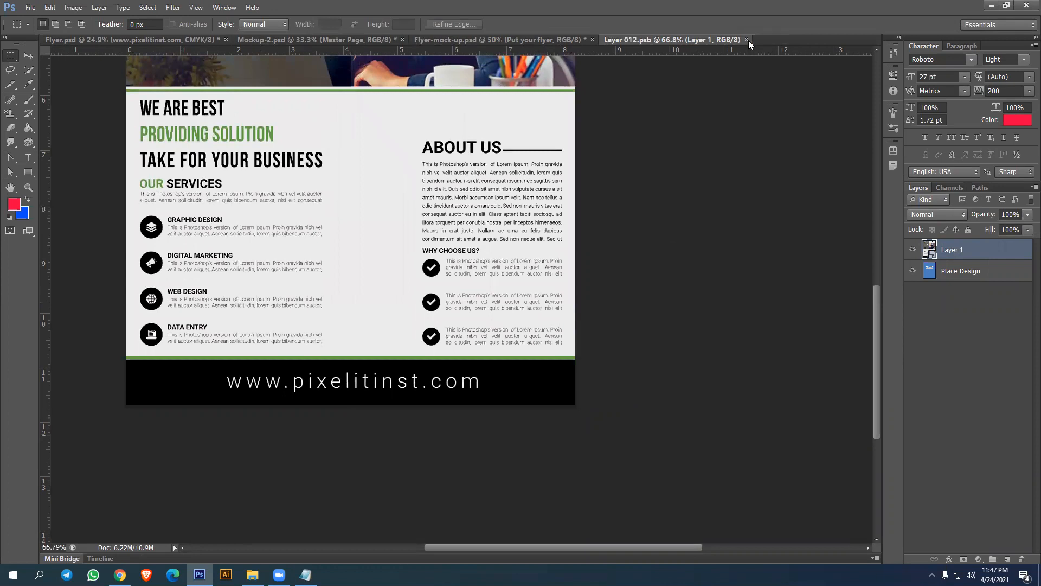
left_click(748, 40)
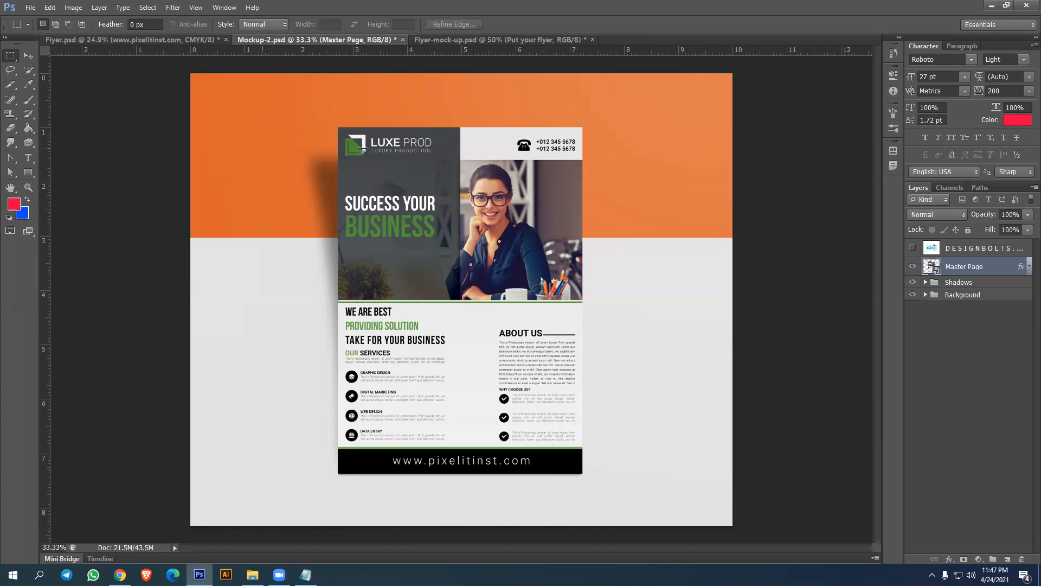
Recolour the orange solid-color layer in Mockup-2's Background group with the green sampled from the flyer logo (#498a35)
left_click(29, 55)
left_click(925, 294)
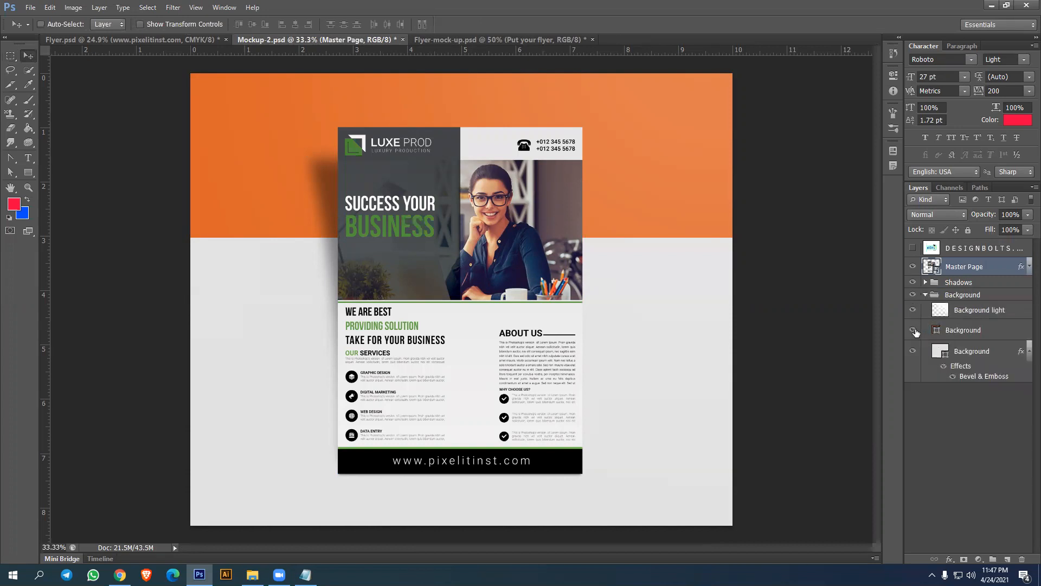
left_click(912, 330)
double_click(936, 333)
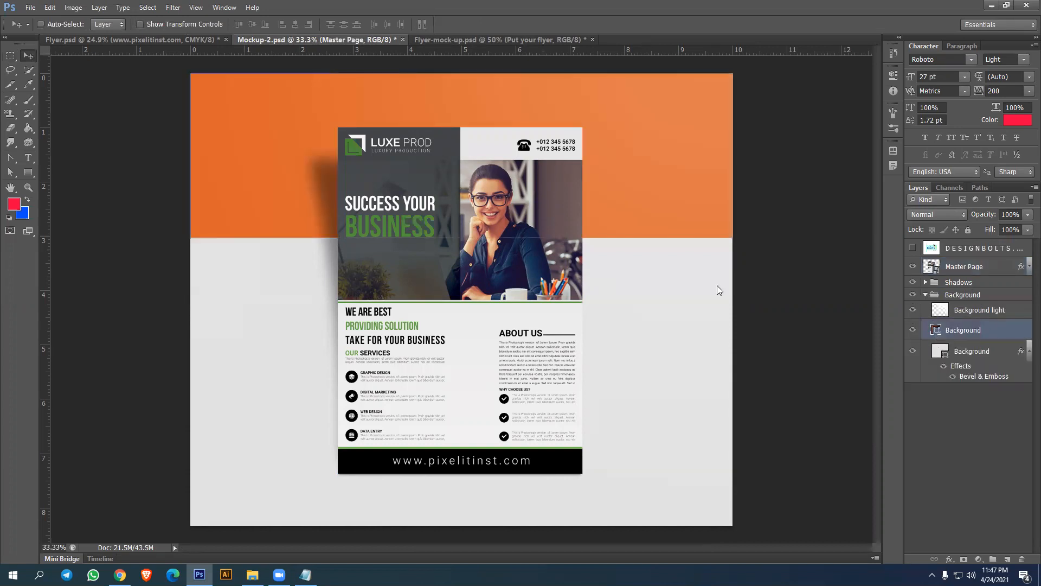
left_click(354, 147)
left_click(576, 209)
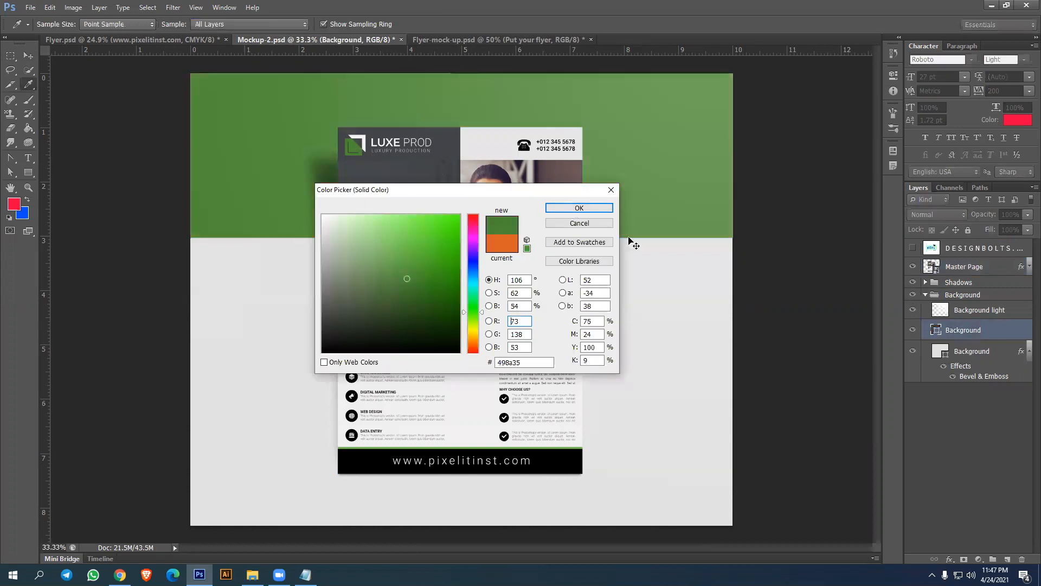
Collapse the Background group and delete the hidden DESIGNBOLTS layer from Mockup-2.psd
left_click(925, 294)
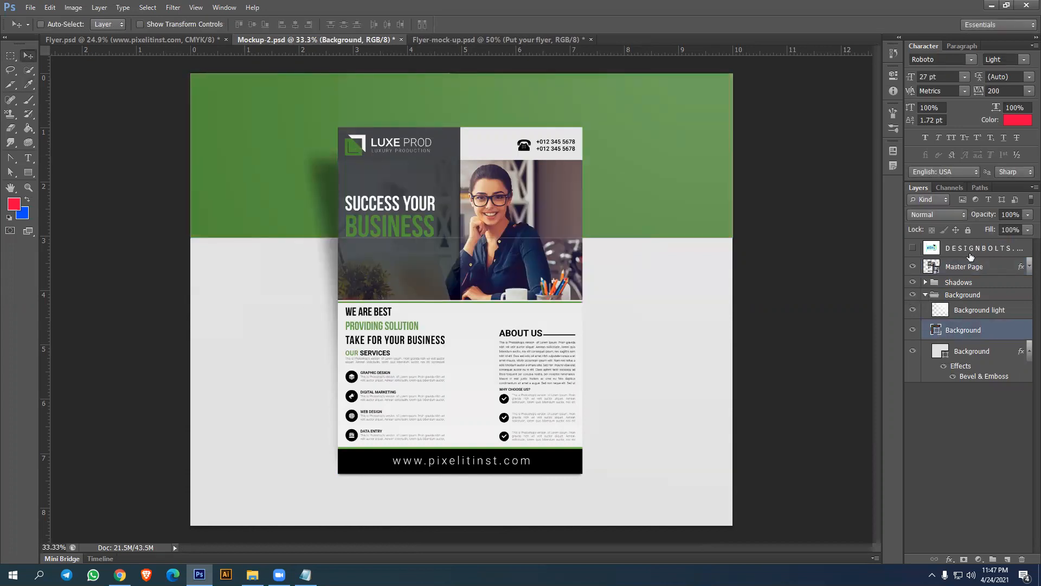
left_click(972, 250)
key("Delete")
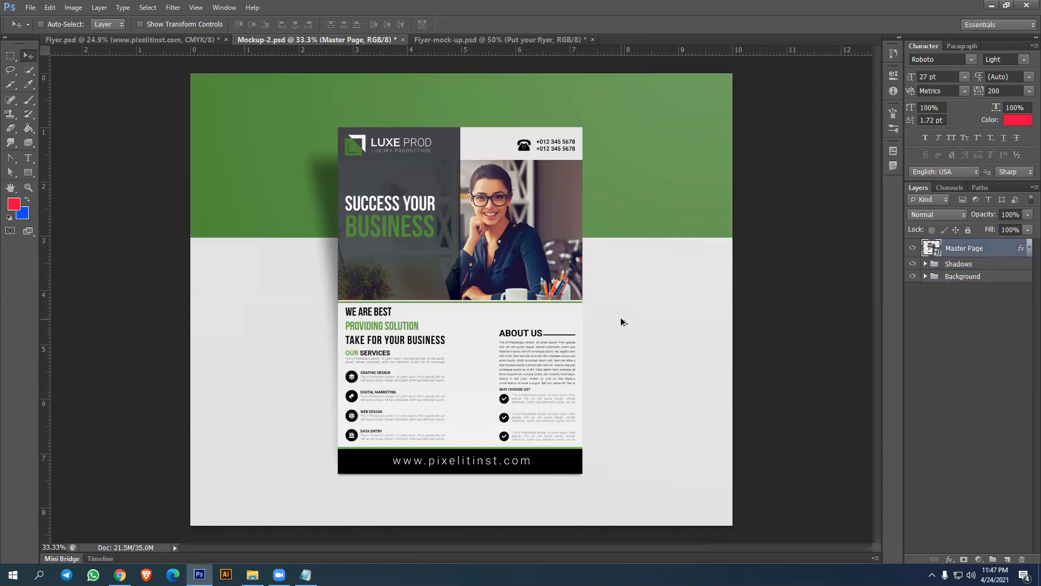
Export the Mockup-2.psd mockup for web as a maximum-quality JPEG named 002 on the Desktop
key("ctrl+alt+shift+s")
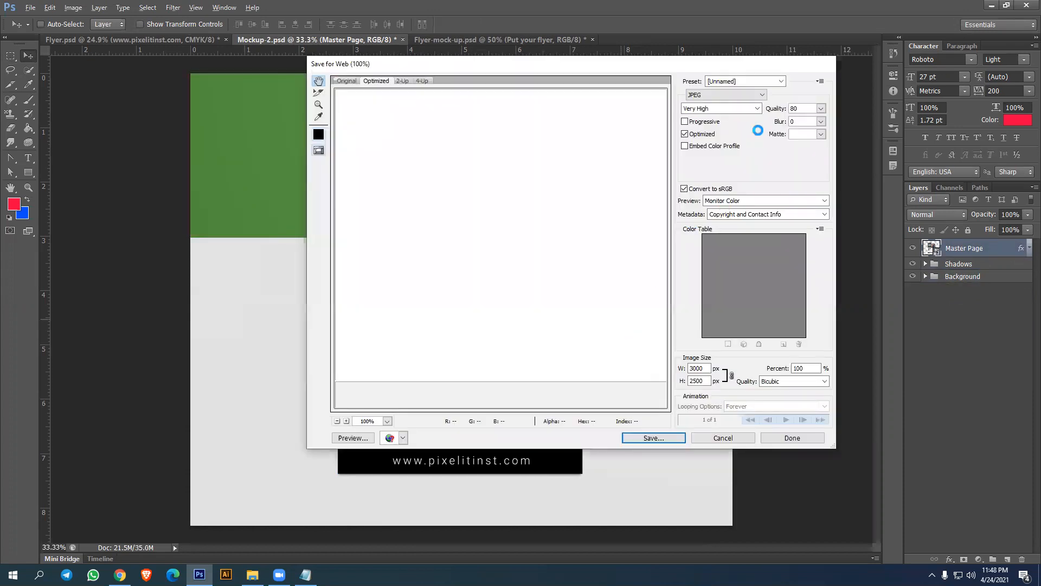
left_click(757, 109)
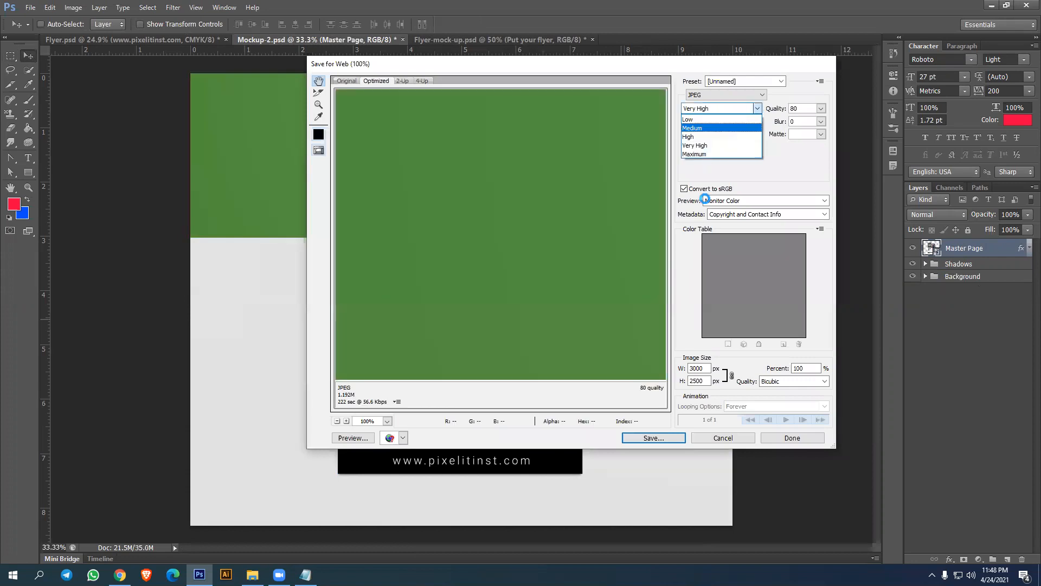
left_click(705, 154)
left_click(657, 437)
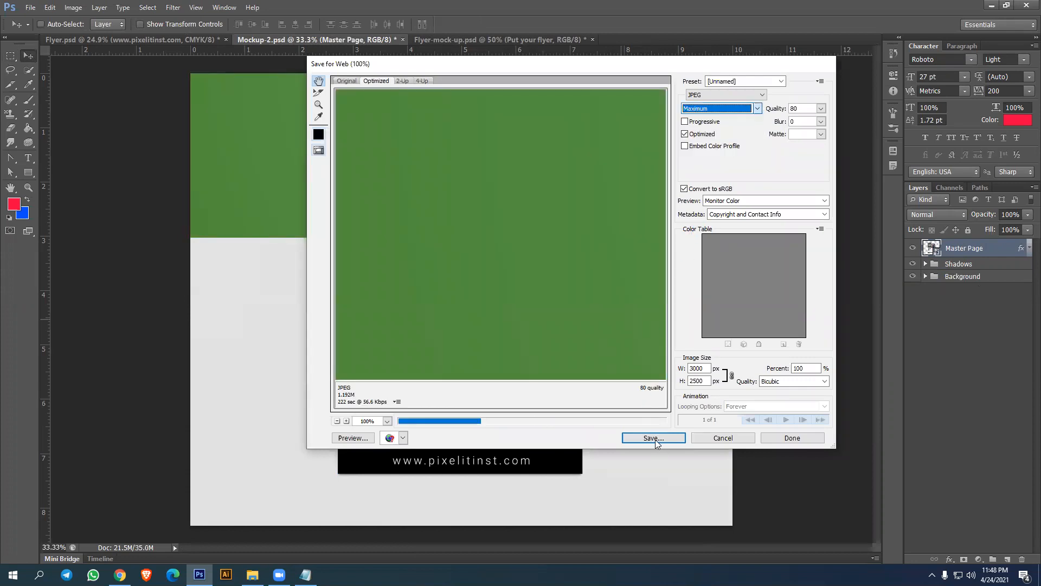
type("002")
key("Return")
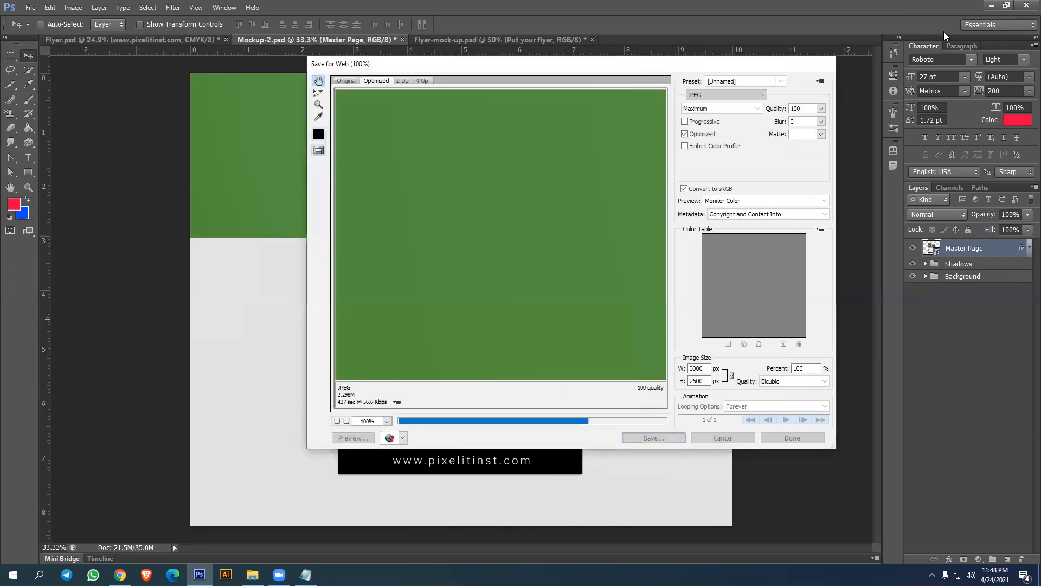
Switch away from Photoshop and close the Element folder window and the Text.txt Notepad window
key("alt+Tab")
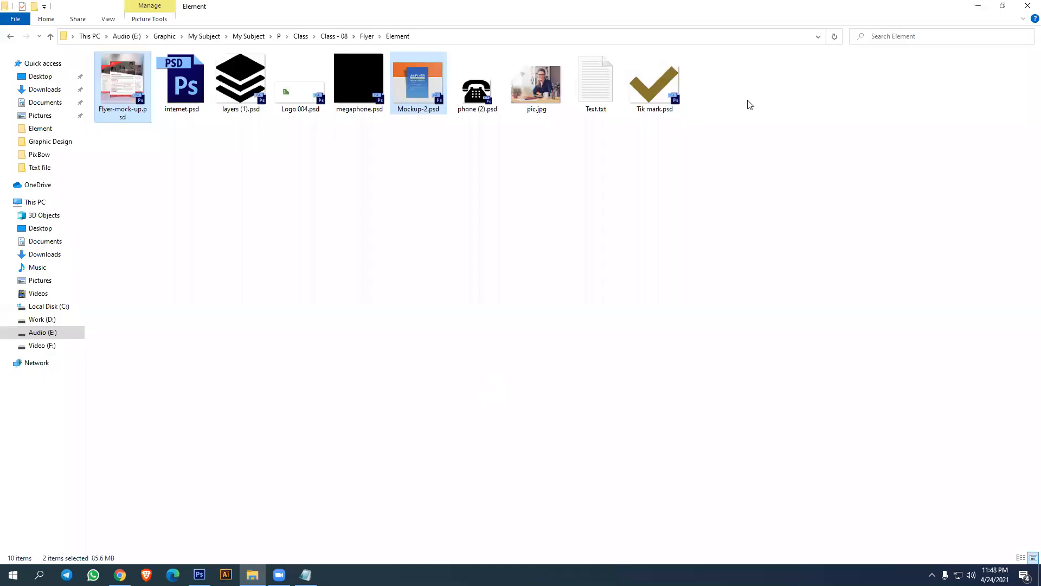
key("alt+F4")
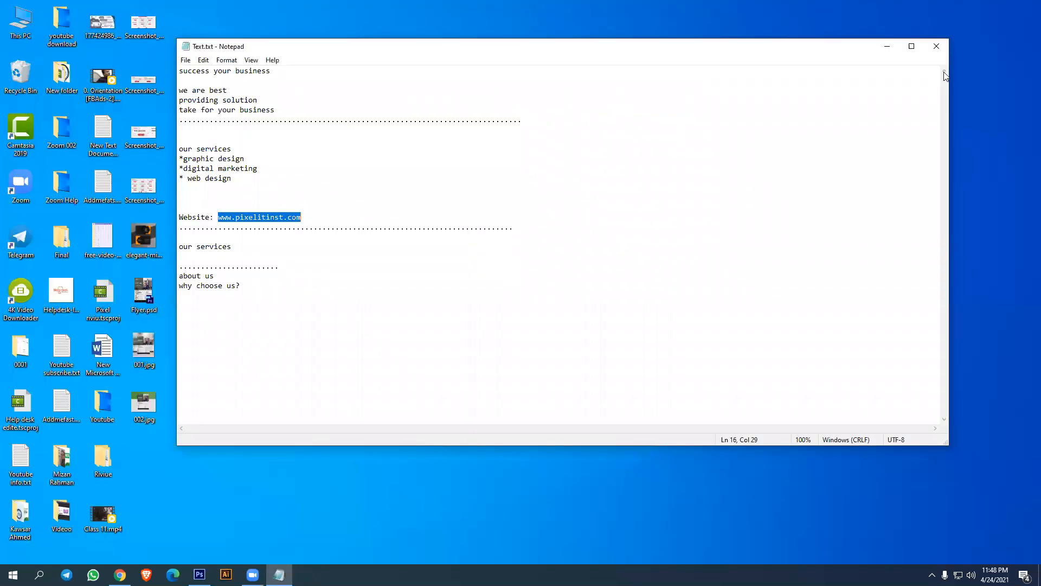
key("alt+F4")
Move 001.jpg and 002.jpg together to the empty middle of the desktop and preview the exported mockup images
left_click_drag(209, 347, 135, 408)
left_click_drag(144, 347, 518, 180)
double_click(517, 180)
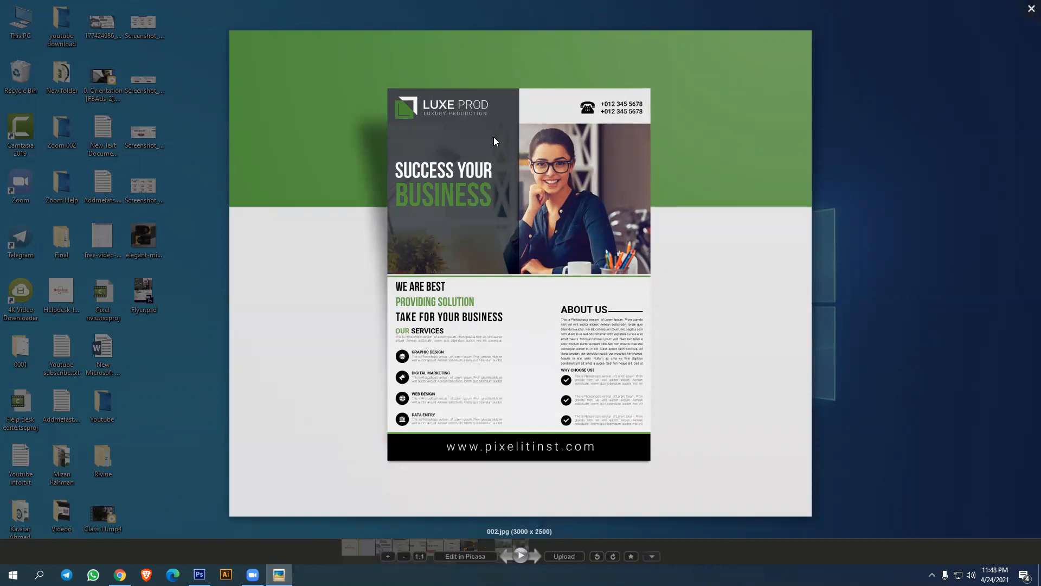
key("Escape")
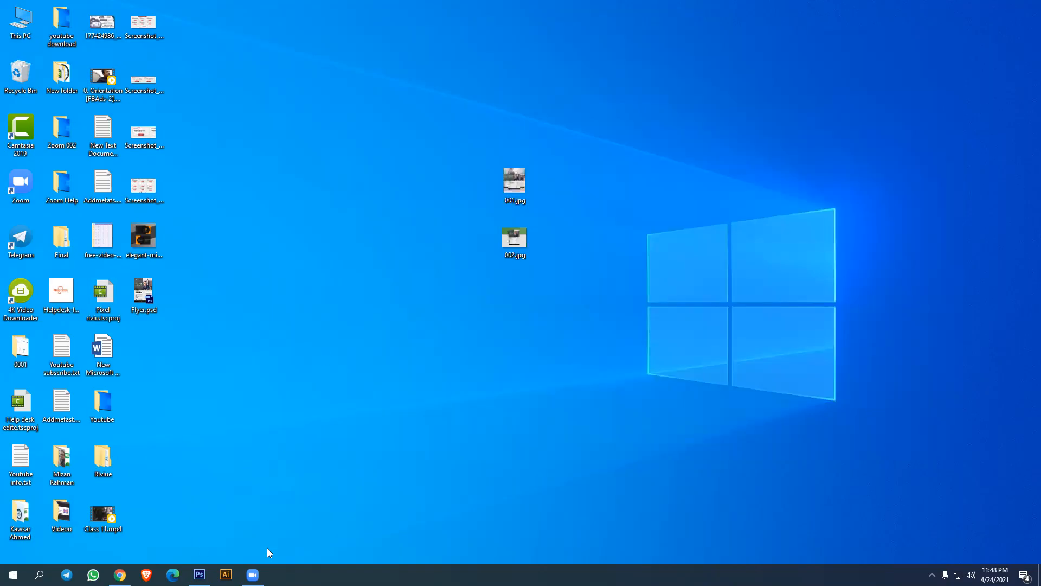